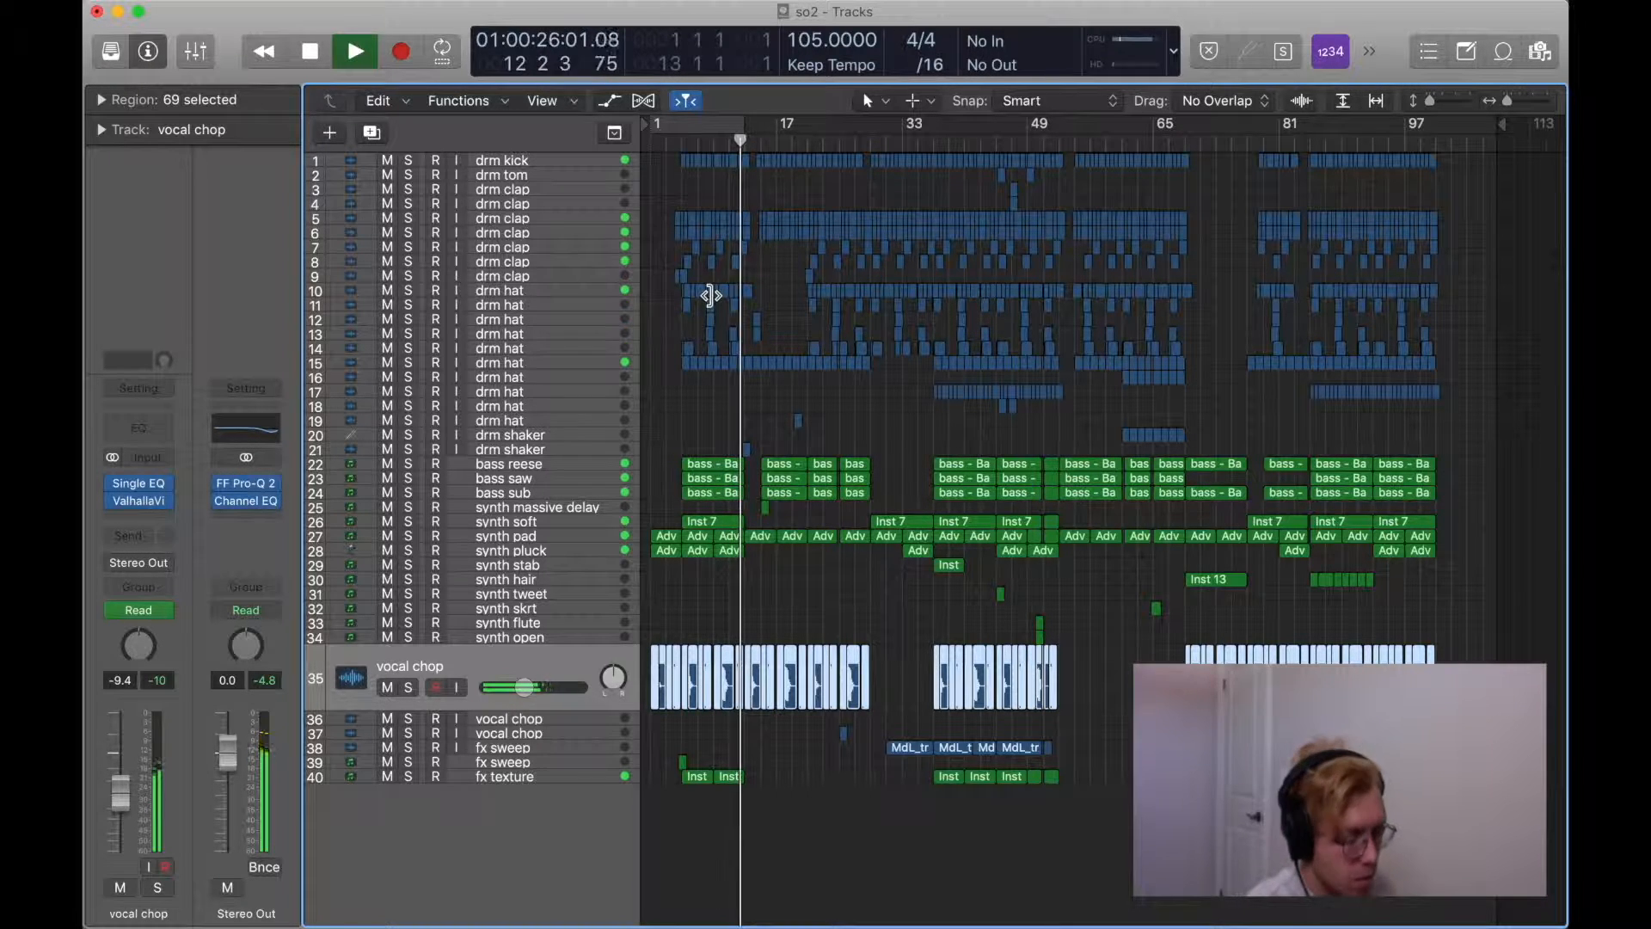
Stop the full-song playback, then solo the synth pad track and play it from bar 1.
{"action": "key", "text": "space"}
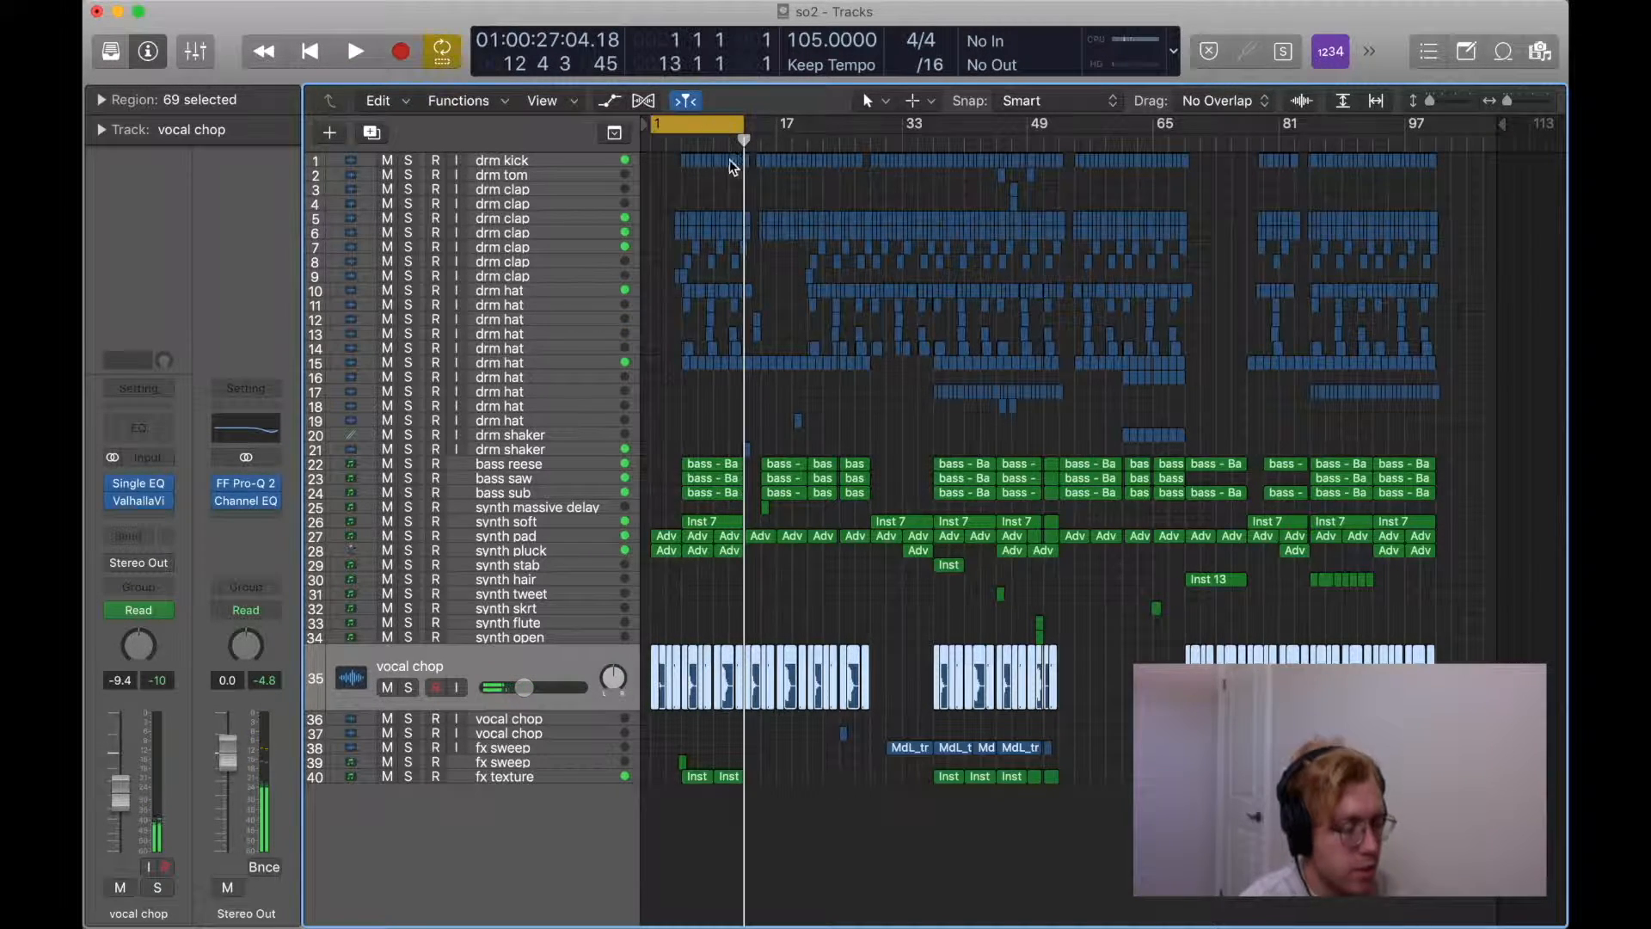
{"action": "scroll", "coordinate": [804, 321], "scroll_direction": "up", "scroll_amount": 10}
{"action": "scroll", "coordinate": [804, 322], "scroll_direction": "left", "scroll_amount": 3}
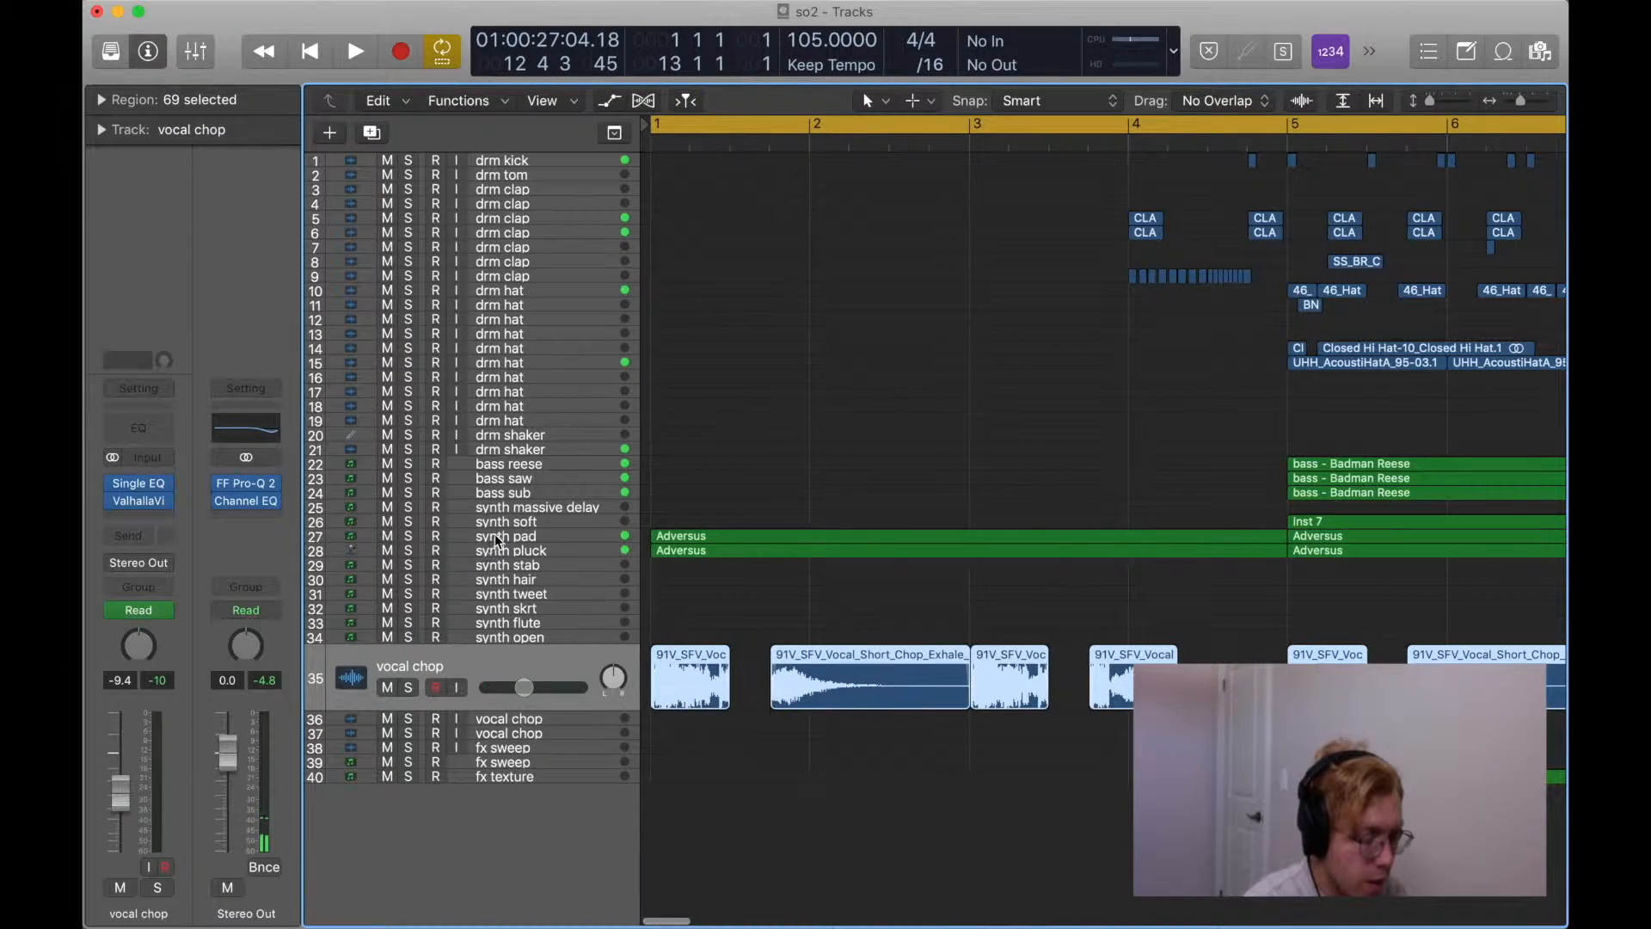
{"action": "left_click", "coordinate": [493, 534]}
{"action": "key", "text": "s"}
{"action": "key", "text": "space"}
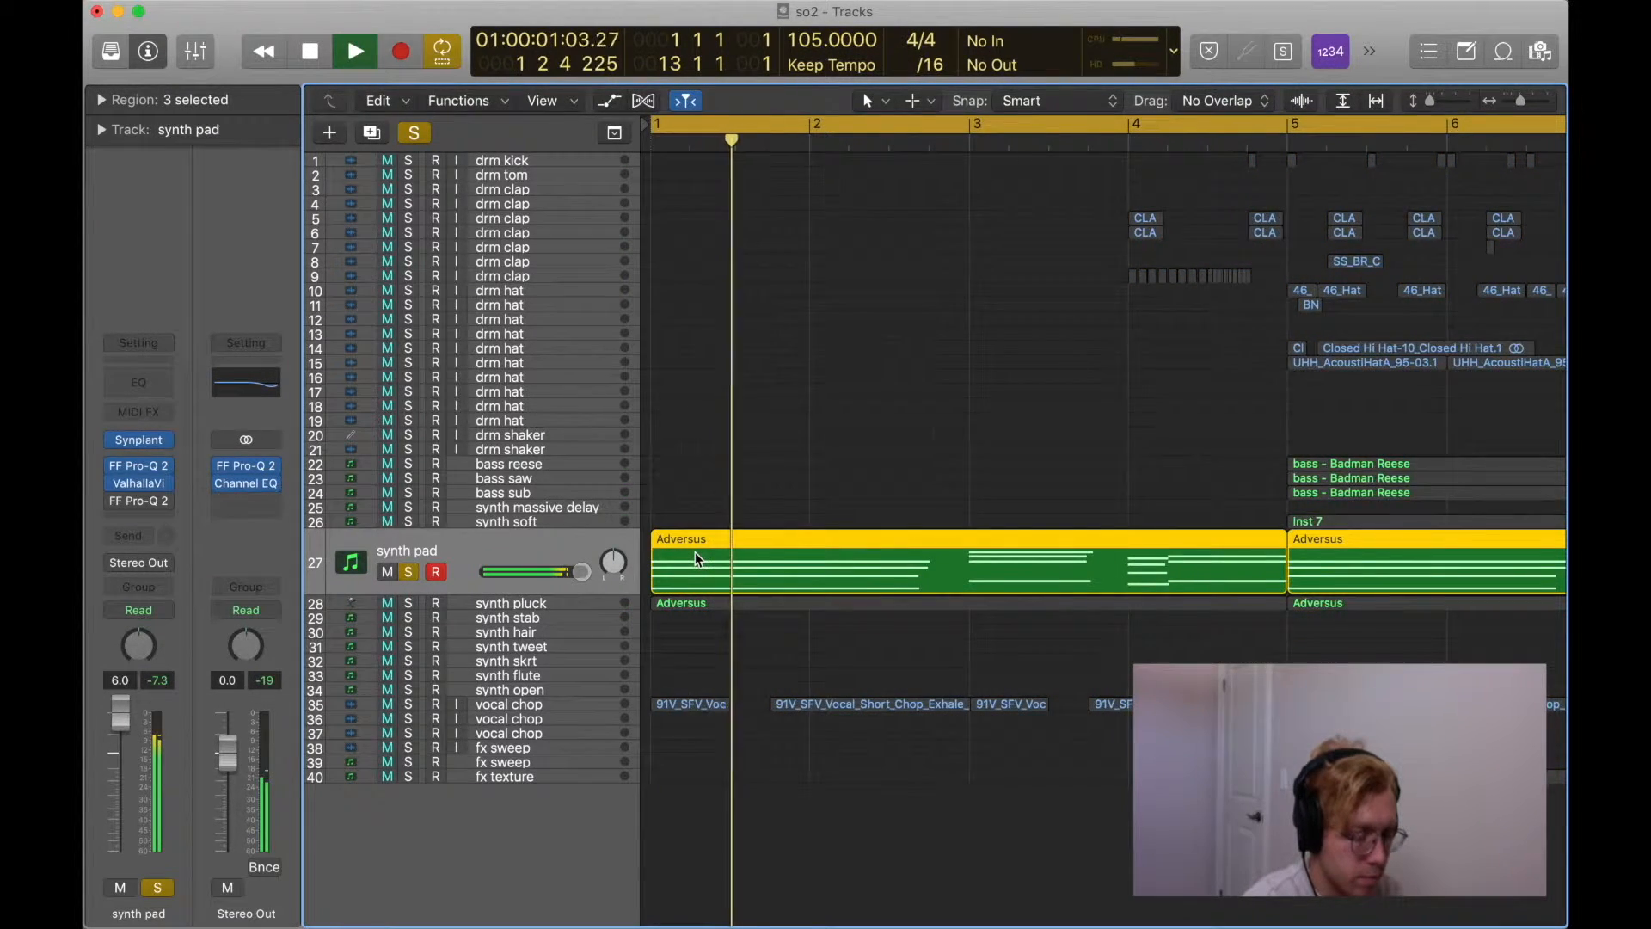
{"action": "scroll", "coordinate": [695, 552], "scroll_direction": "down", "scroll_amount": 10}
{"action": "scroll", "coordinate": [695, 552], "scroll_direction": "up", "scroll_amount": 3}
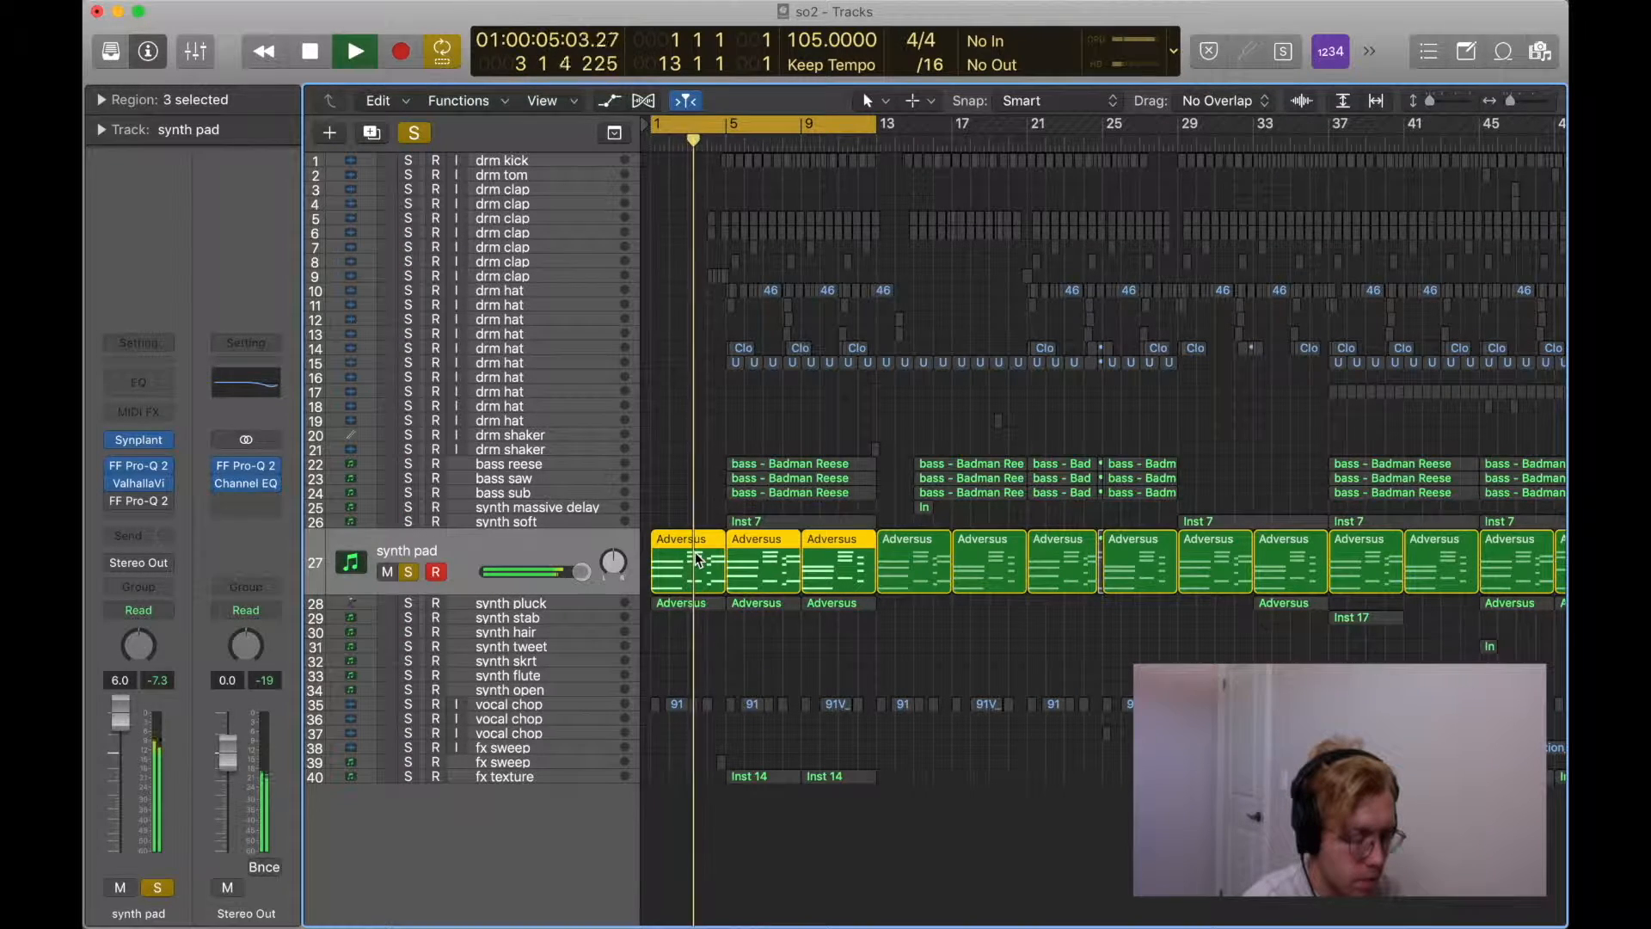
Inspect the synth pad's Synplant patch, including its gene parameters, and its ValhallaVintageVerb reverb settings.
{"action": "left_click", "coordinate": [144, 446]}
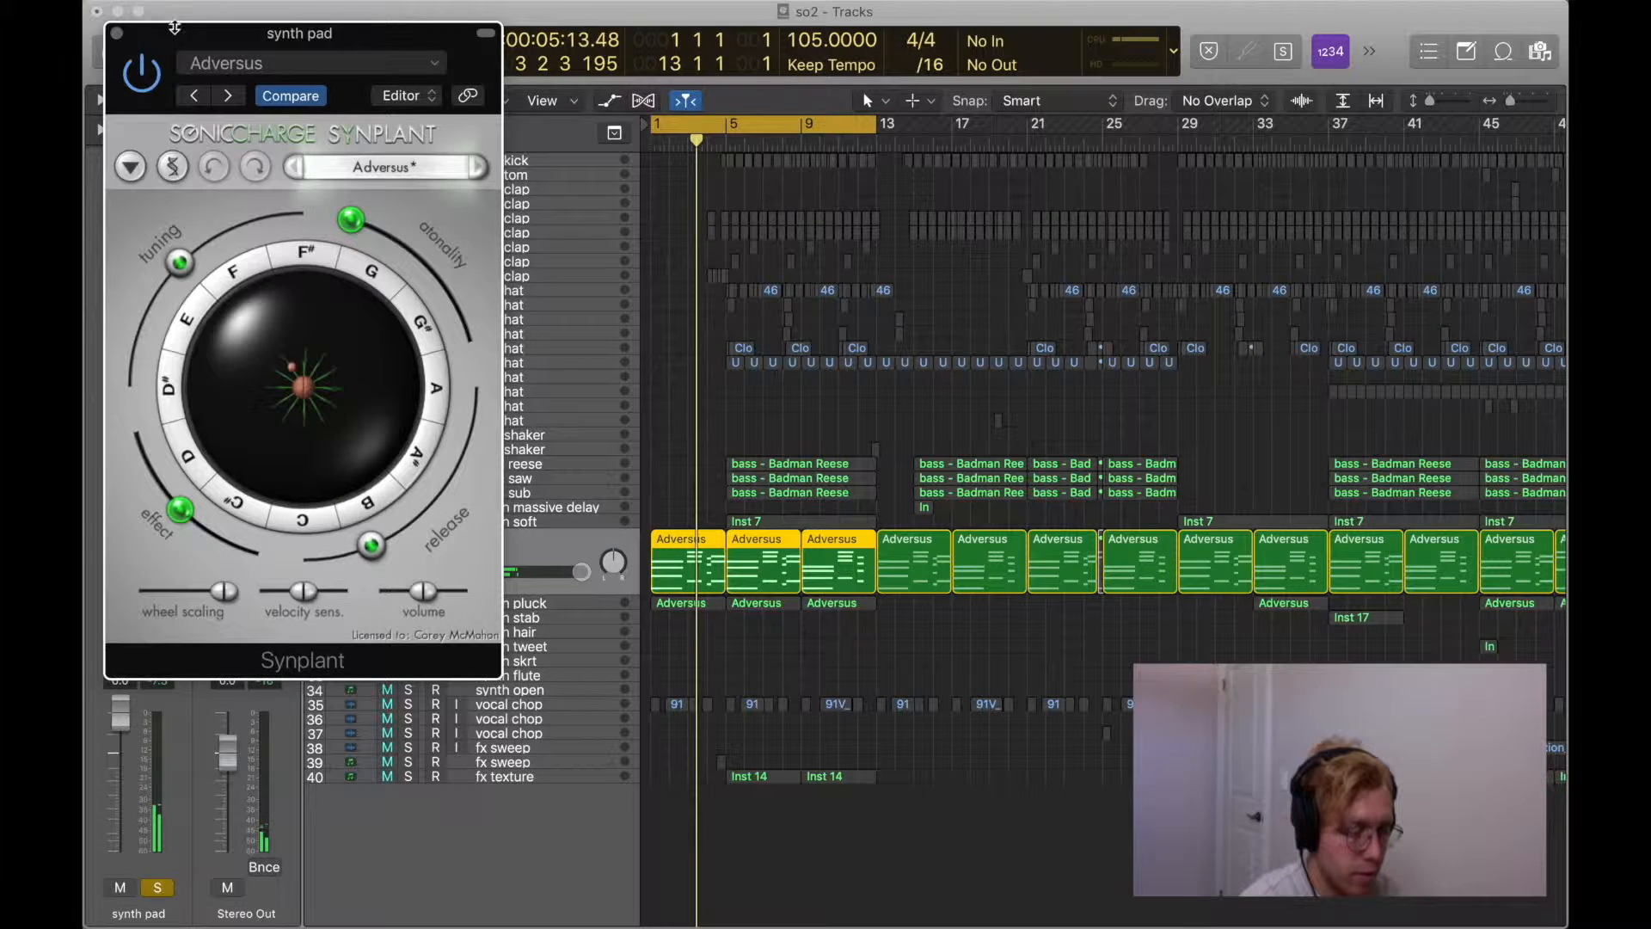
{"action": "left_click_drag", "start_coordinate": [162, 24], "coordinate": [350, 116]}
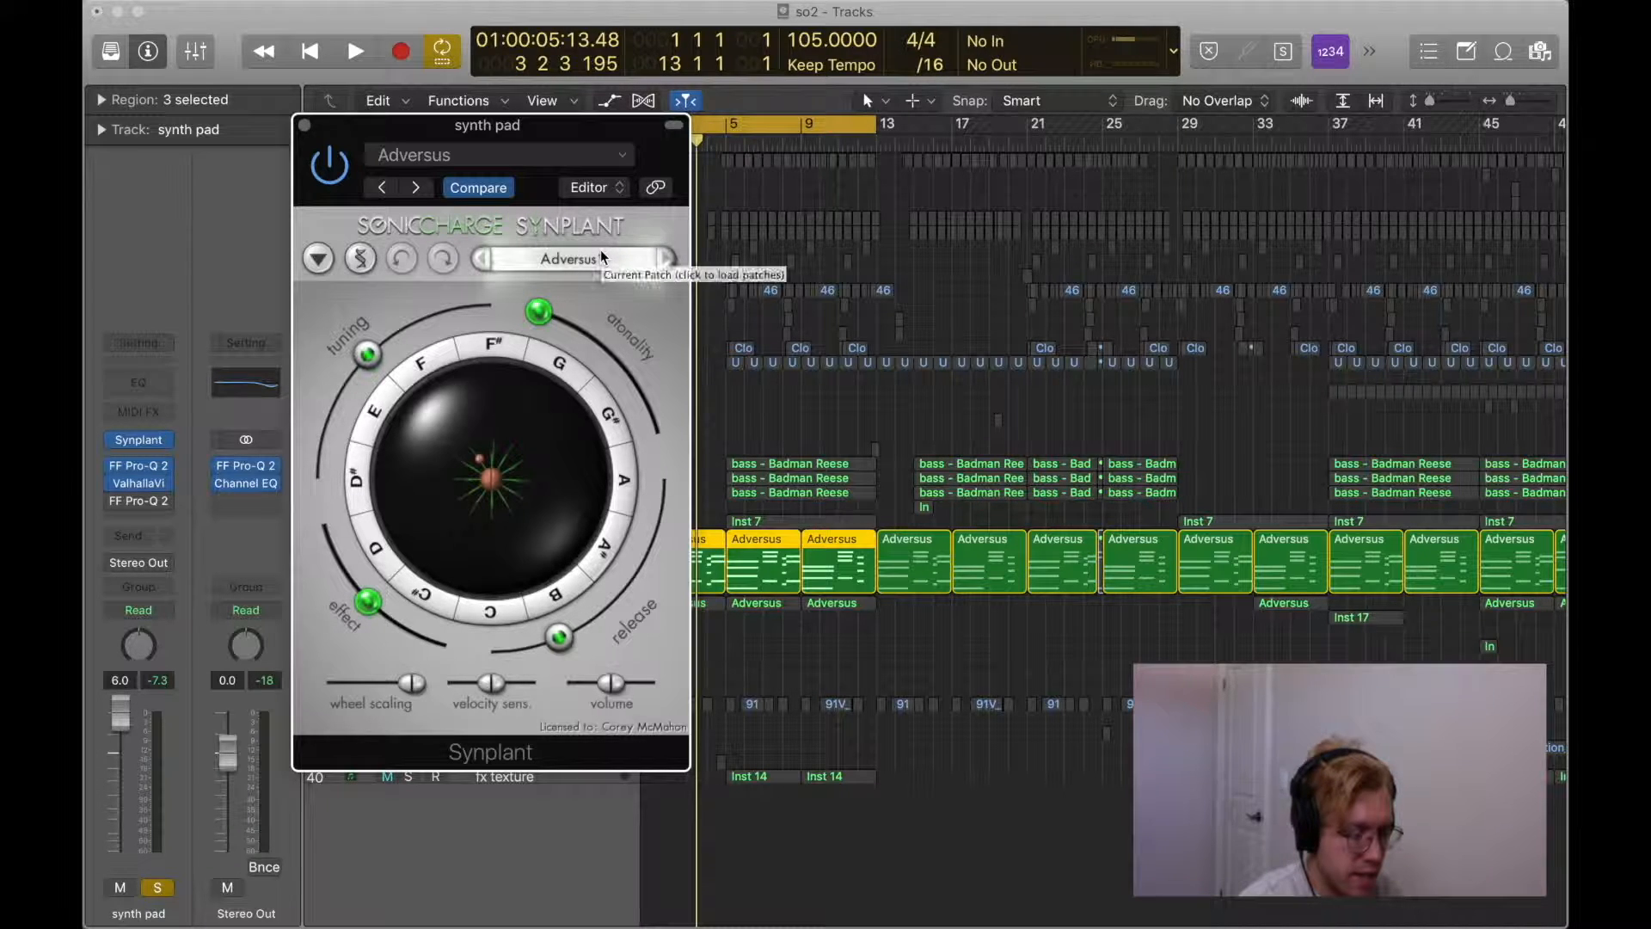
{"action": "left_click", "coordinate": [361, 267]}
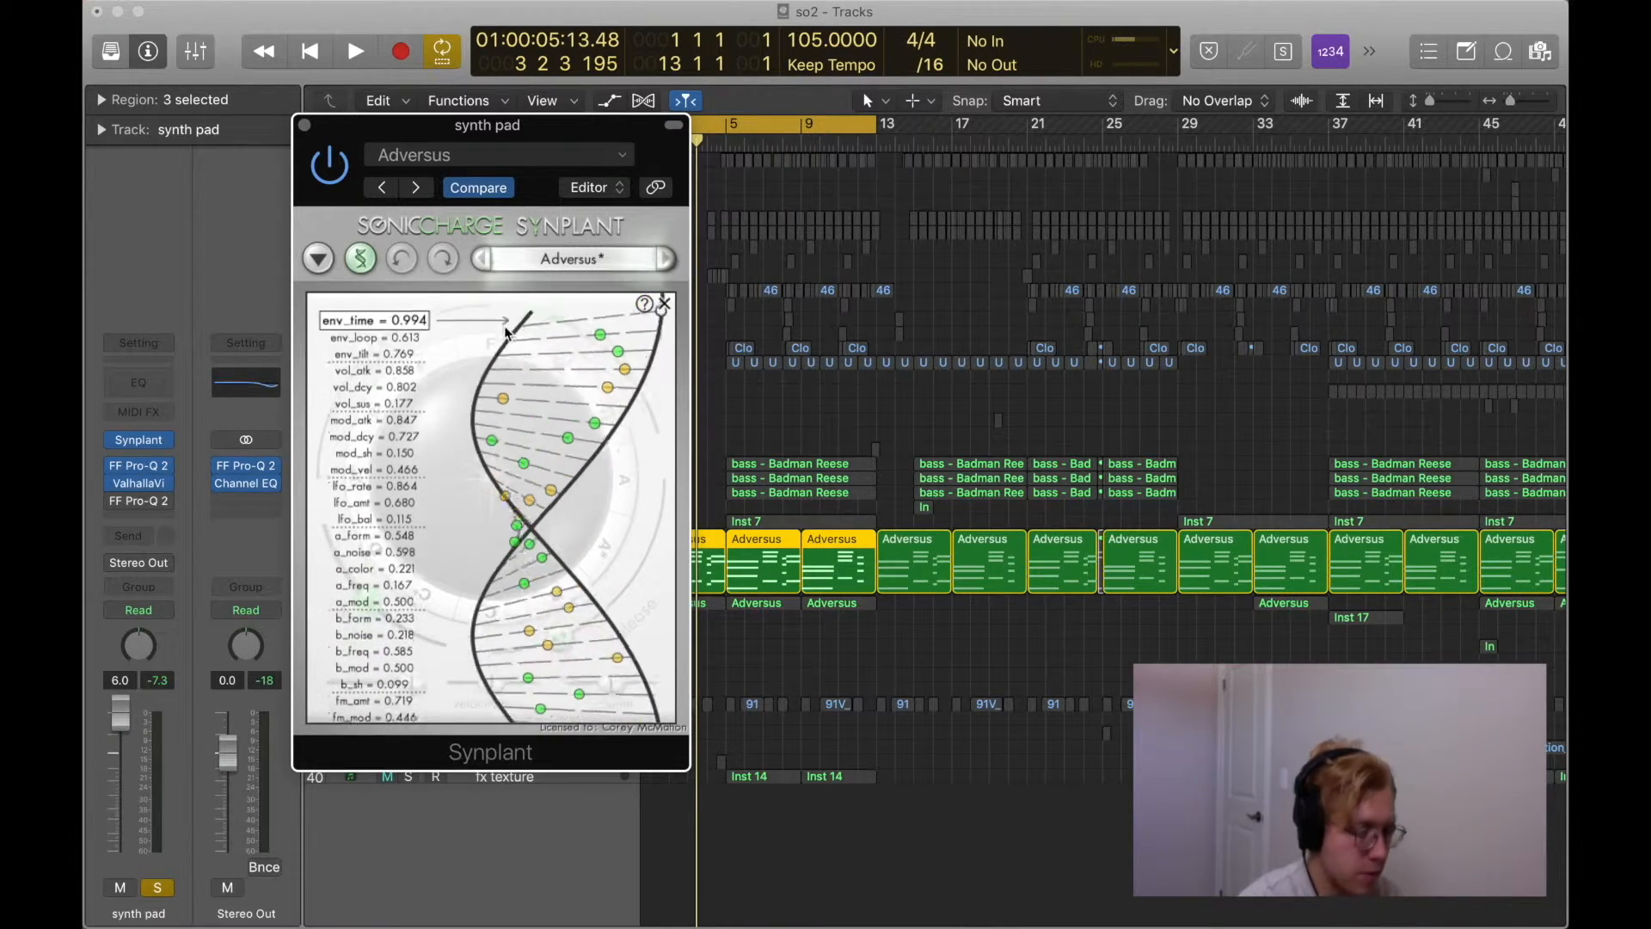
{"action": "left_click", "coordinate": [362, 258]}
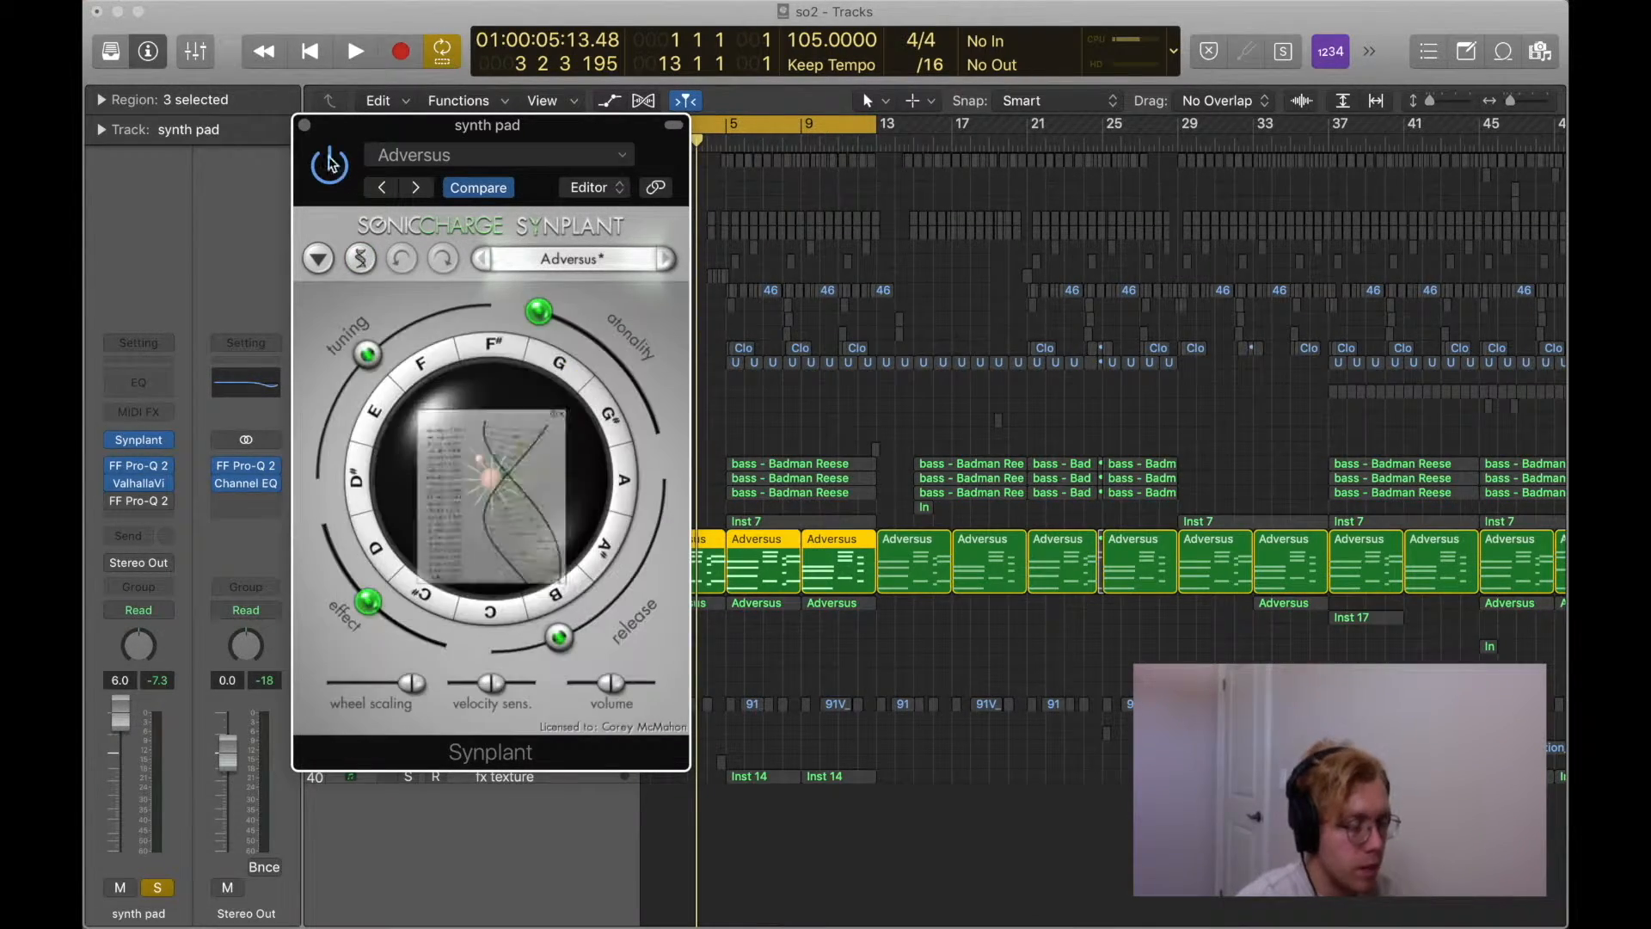
{"action": "left_click", "coordinate": [303, 125]}
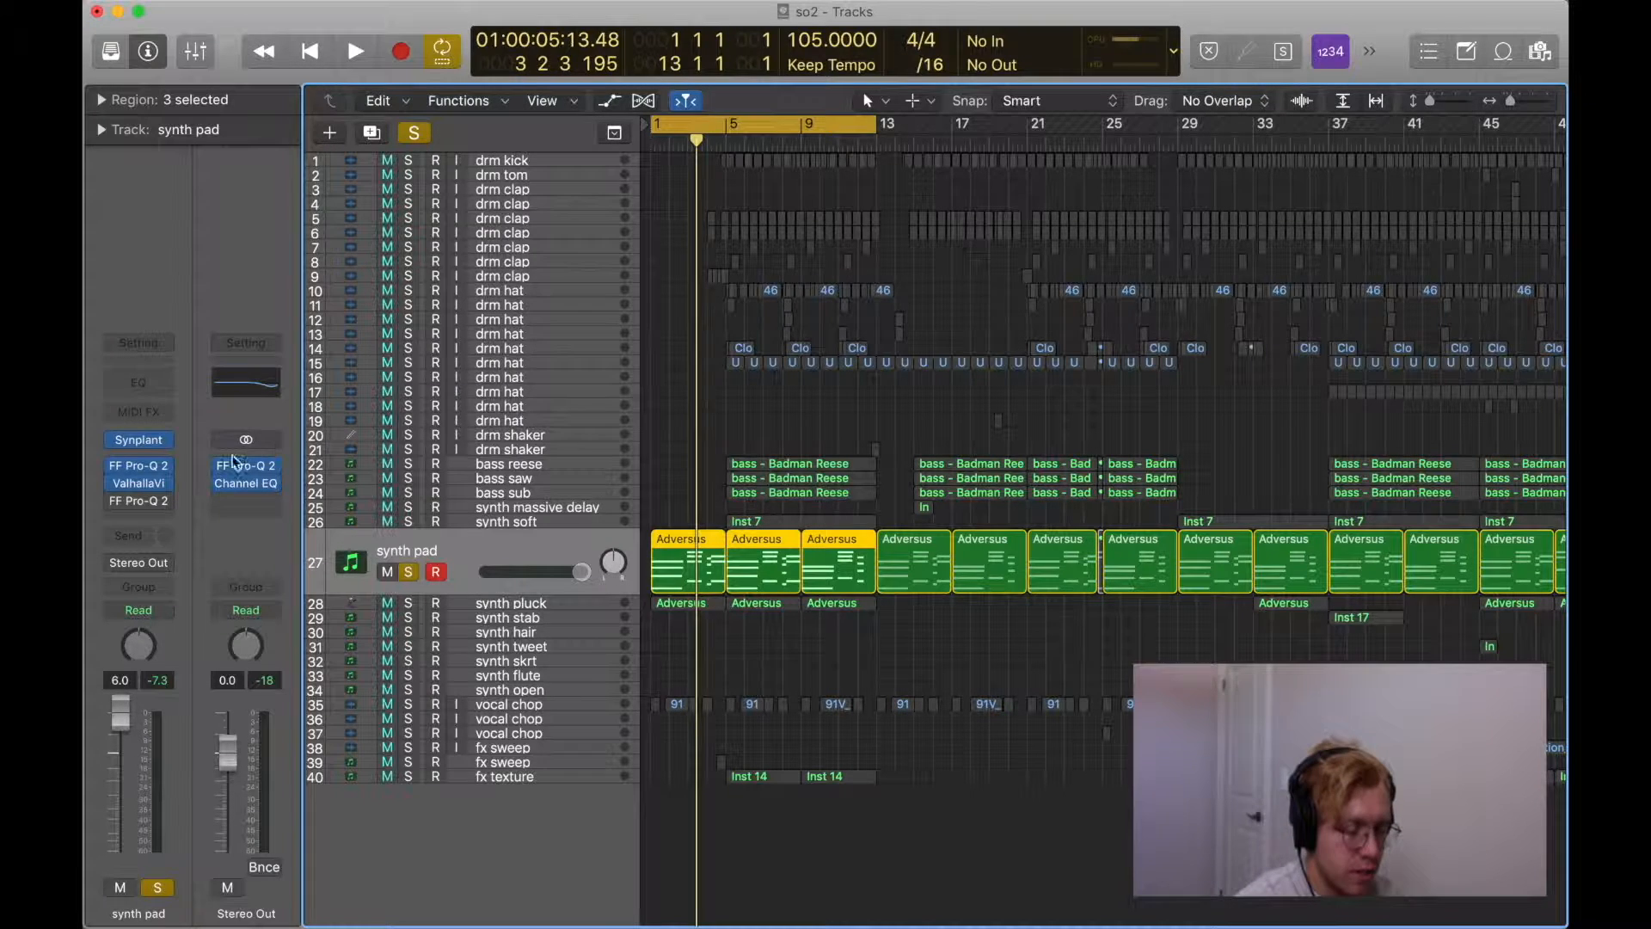
{"action": "left_click", "coordinate": [149, 486]}
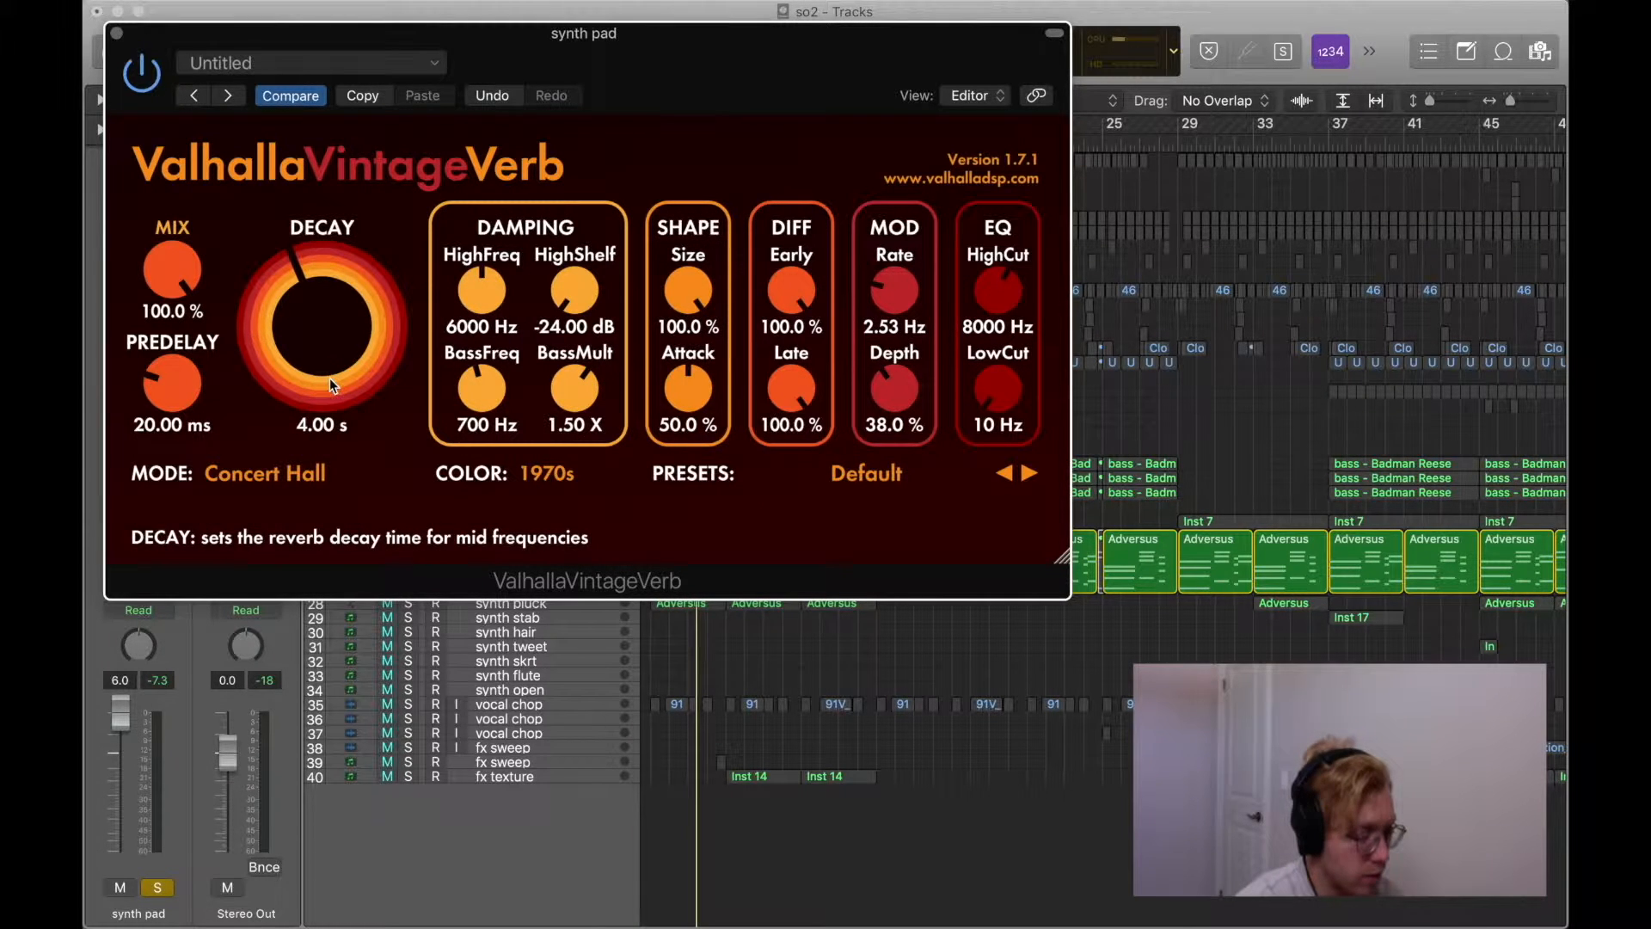
{"action": "left_click", "coordinate": [117, 35]}
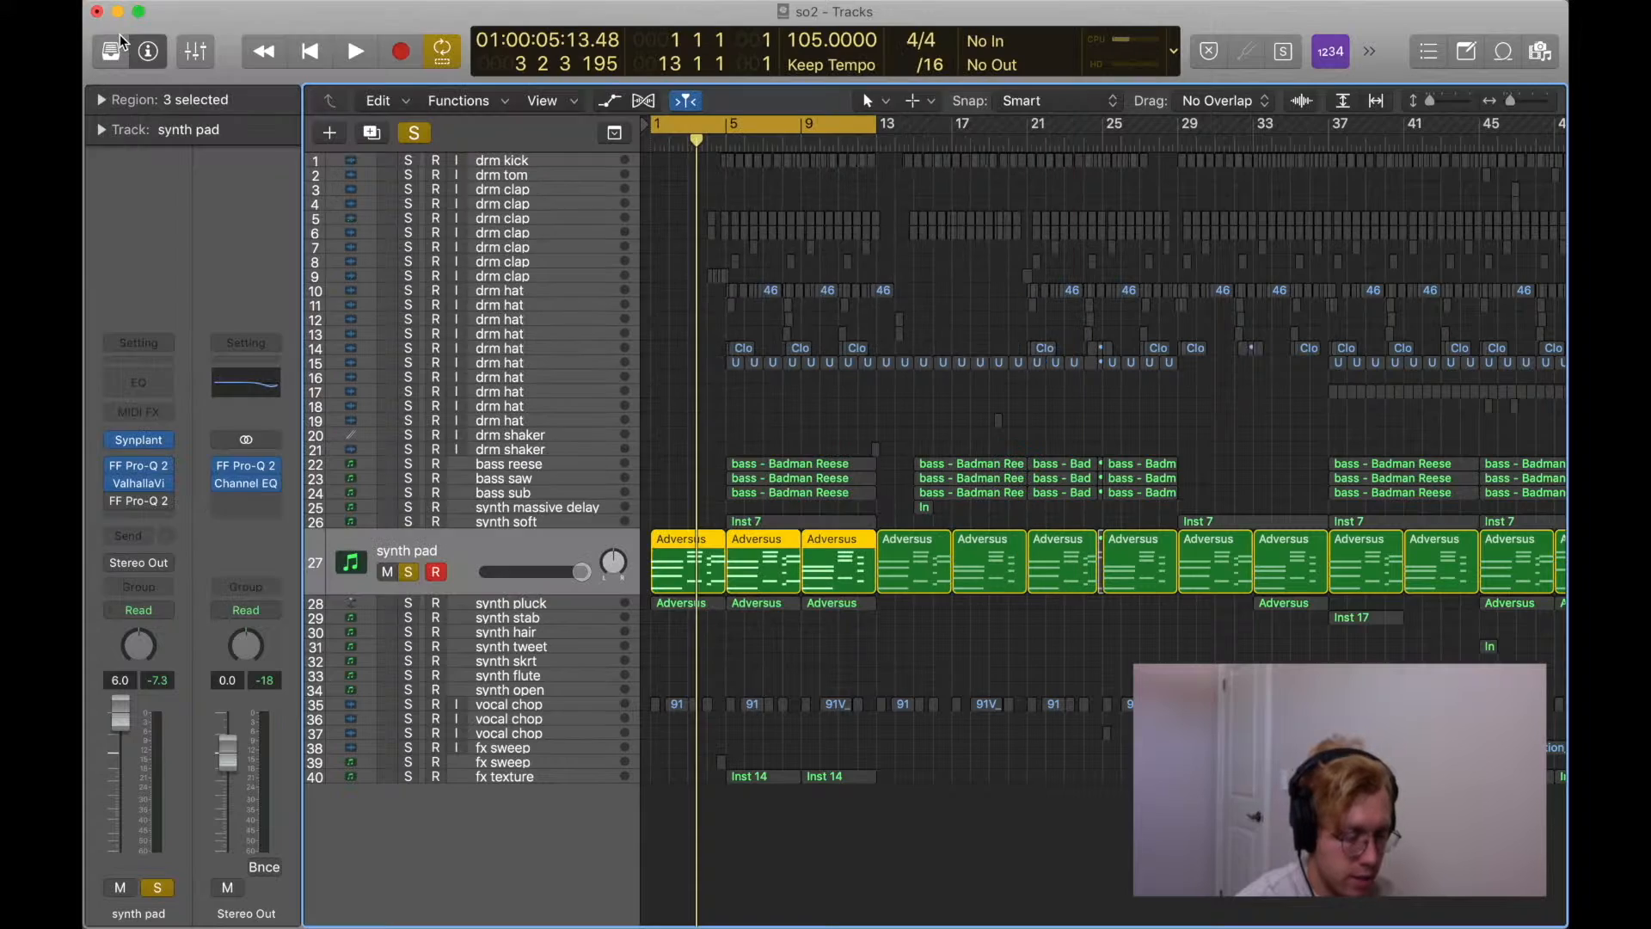
Enable the synth pad's bypassed FF Pro-Q 2 during playback and check its low-cut curve.
{"action": "key", "text": "space"}
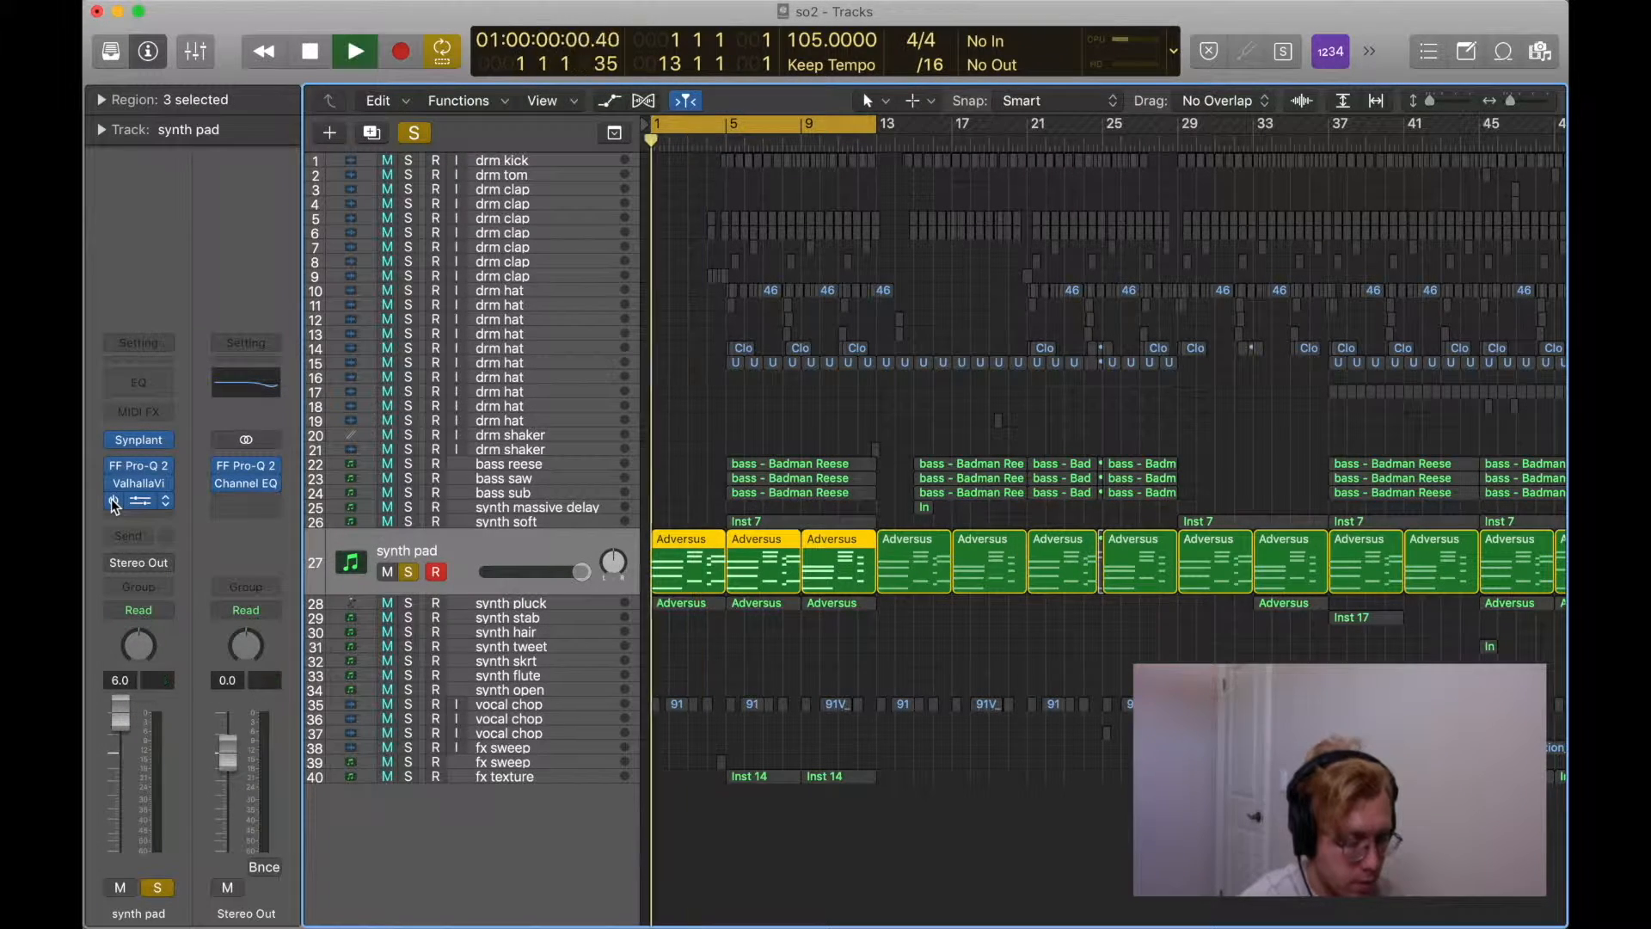
{"action": "left_click", "coordinate": [127, 498]}
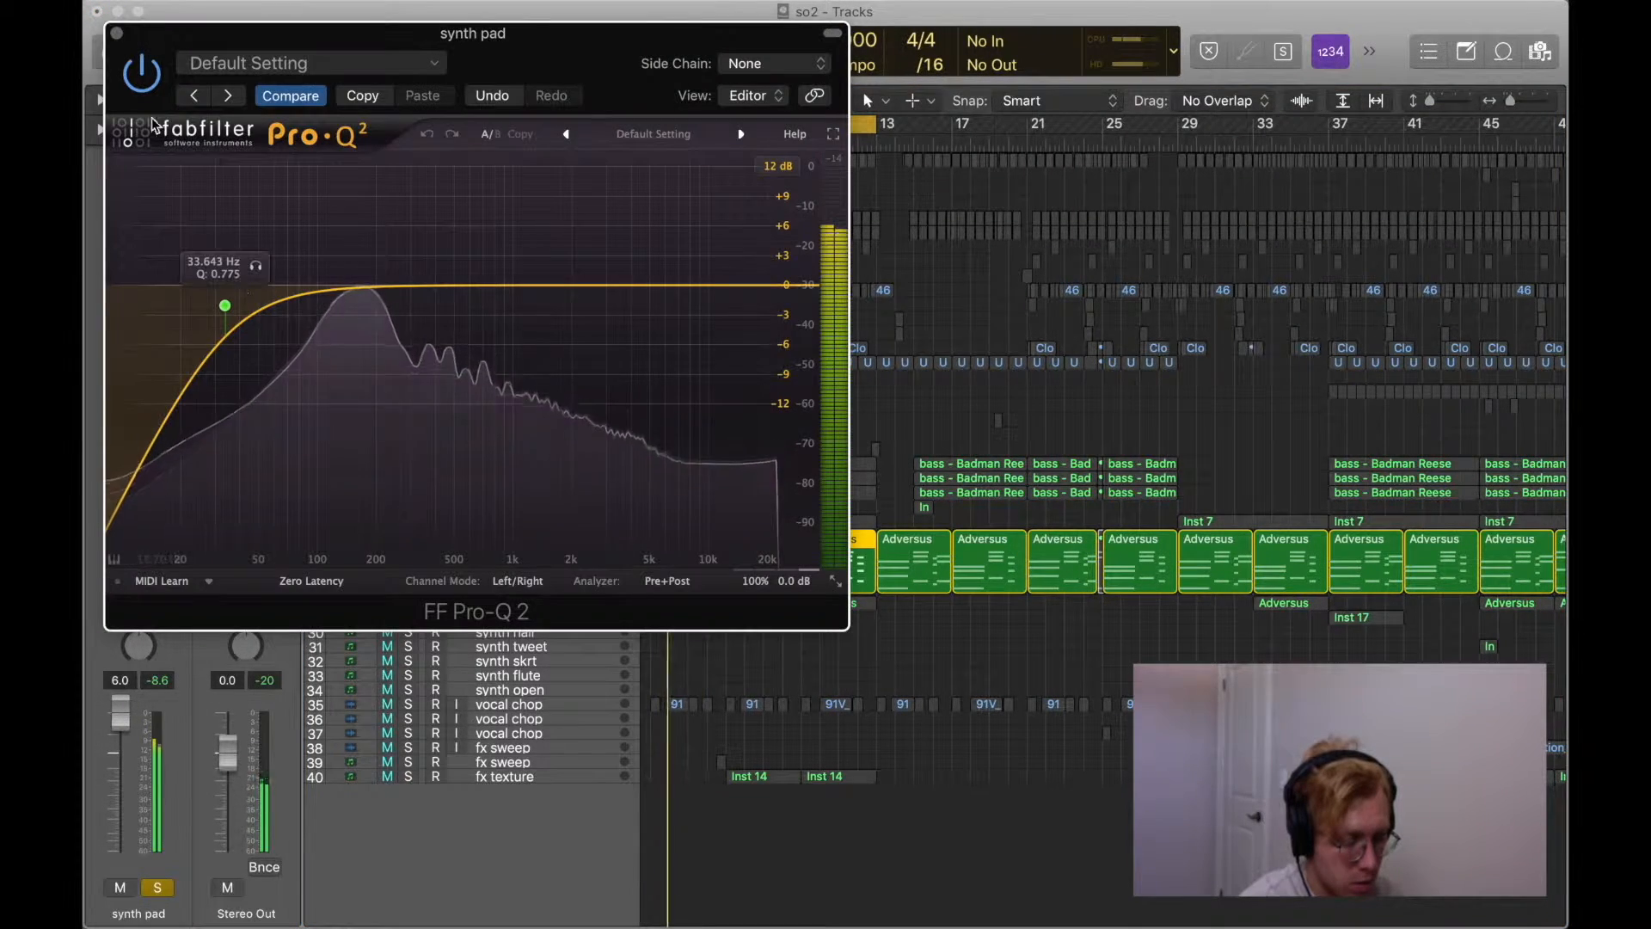
{"action": "key", "text": "super+w"}
{"action": "key", "text": "space"}
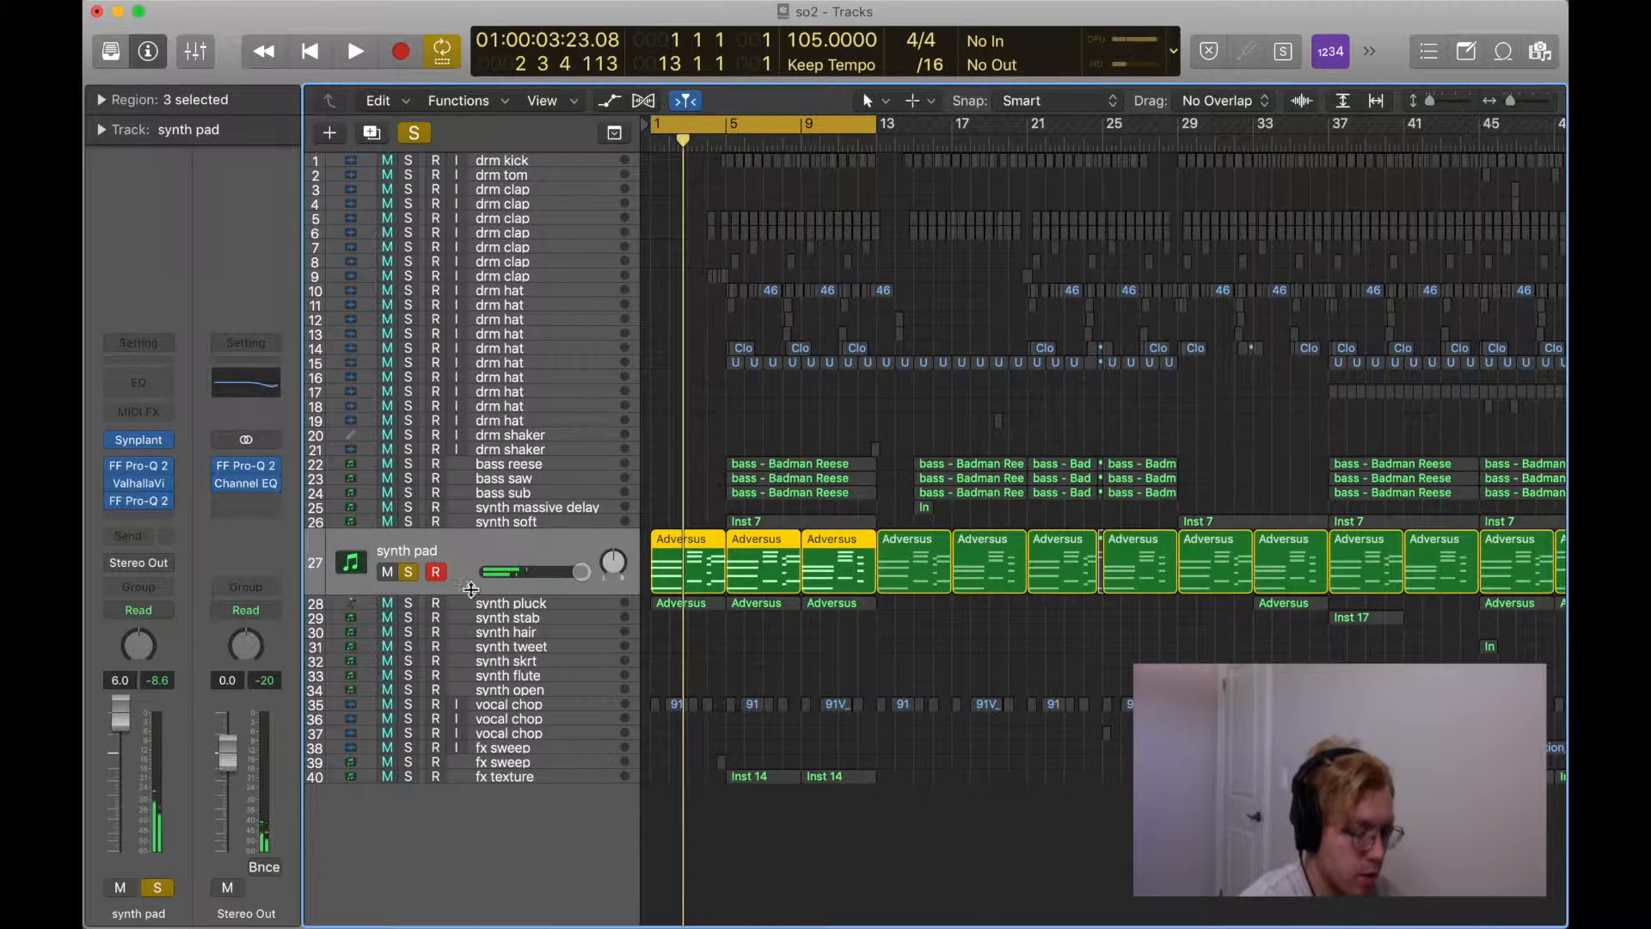
Solo the synth pluck track instead of the synth pad and listen to its opening bars.
{"action": "left_click", "coordinate": [513, 606]}
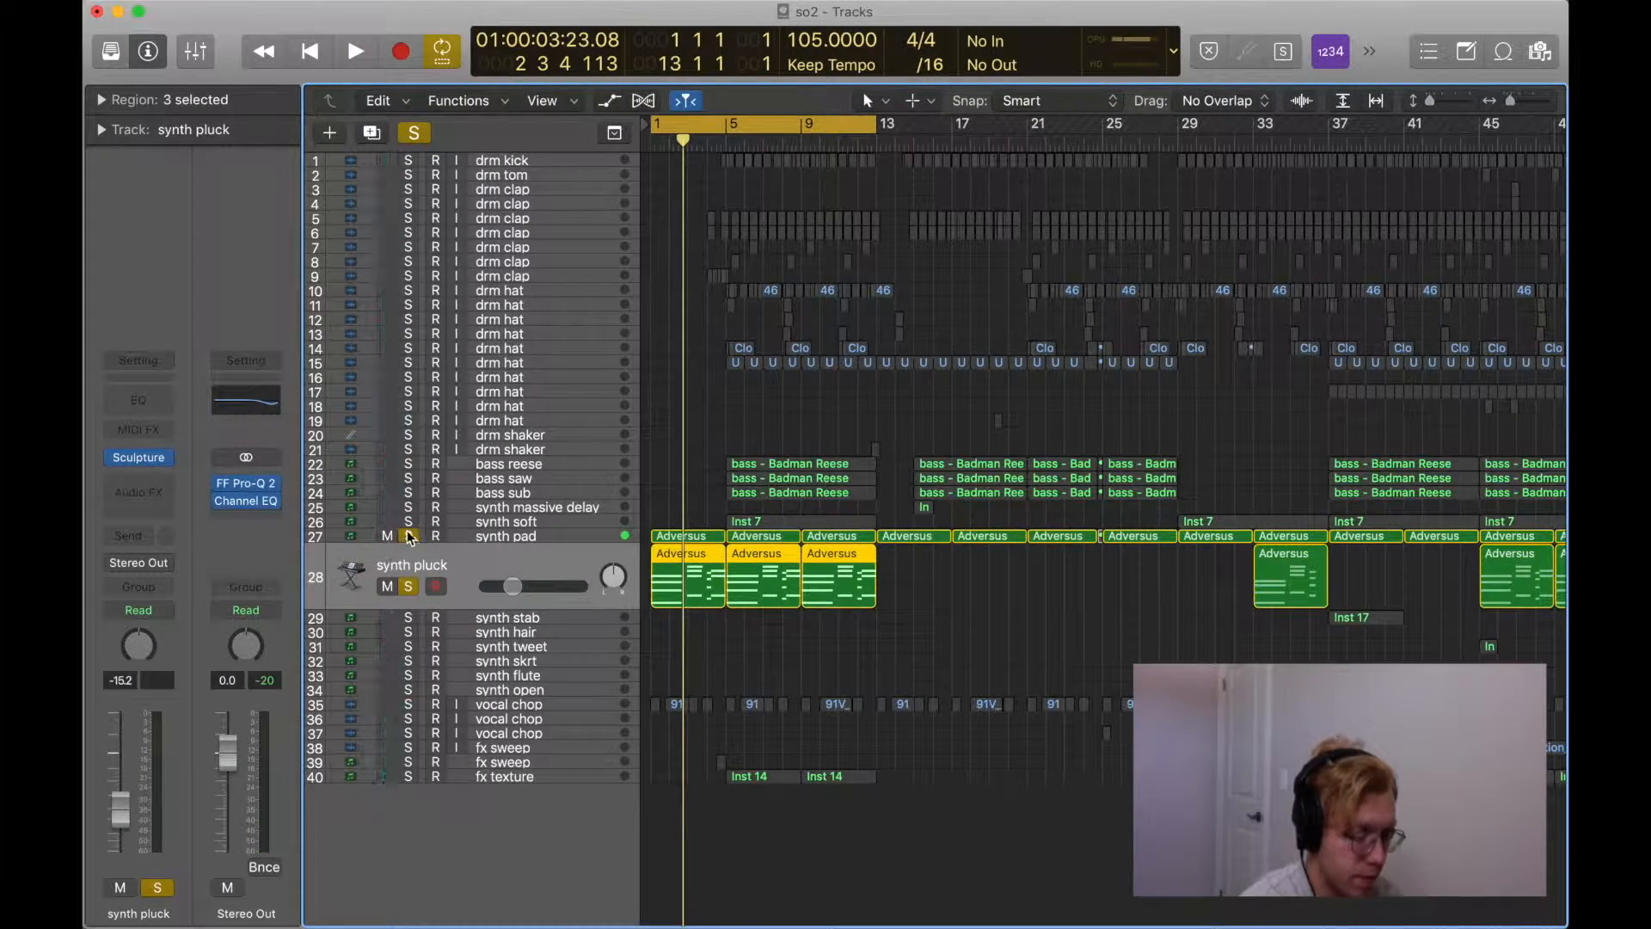
{"action": "key", "text": "space"}
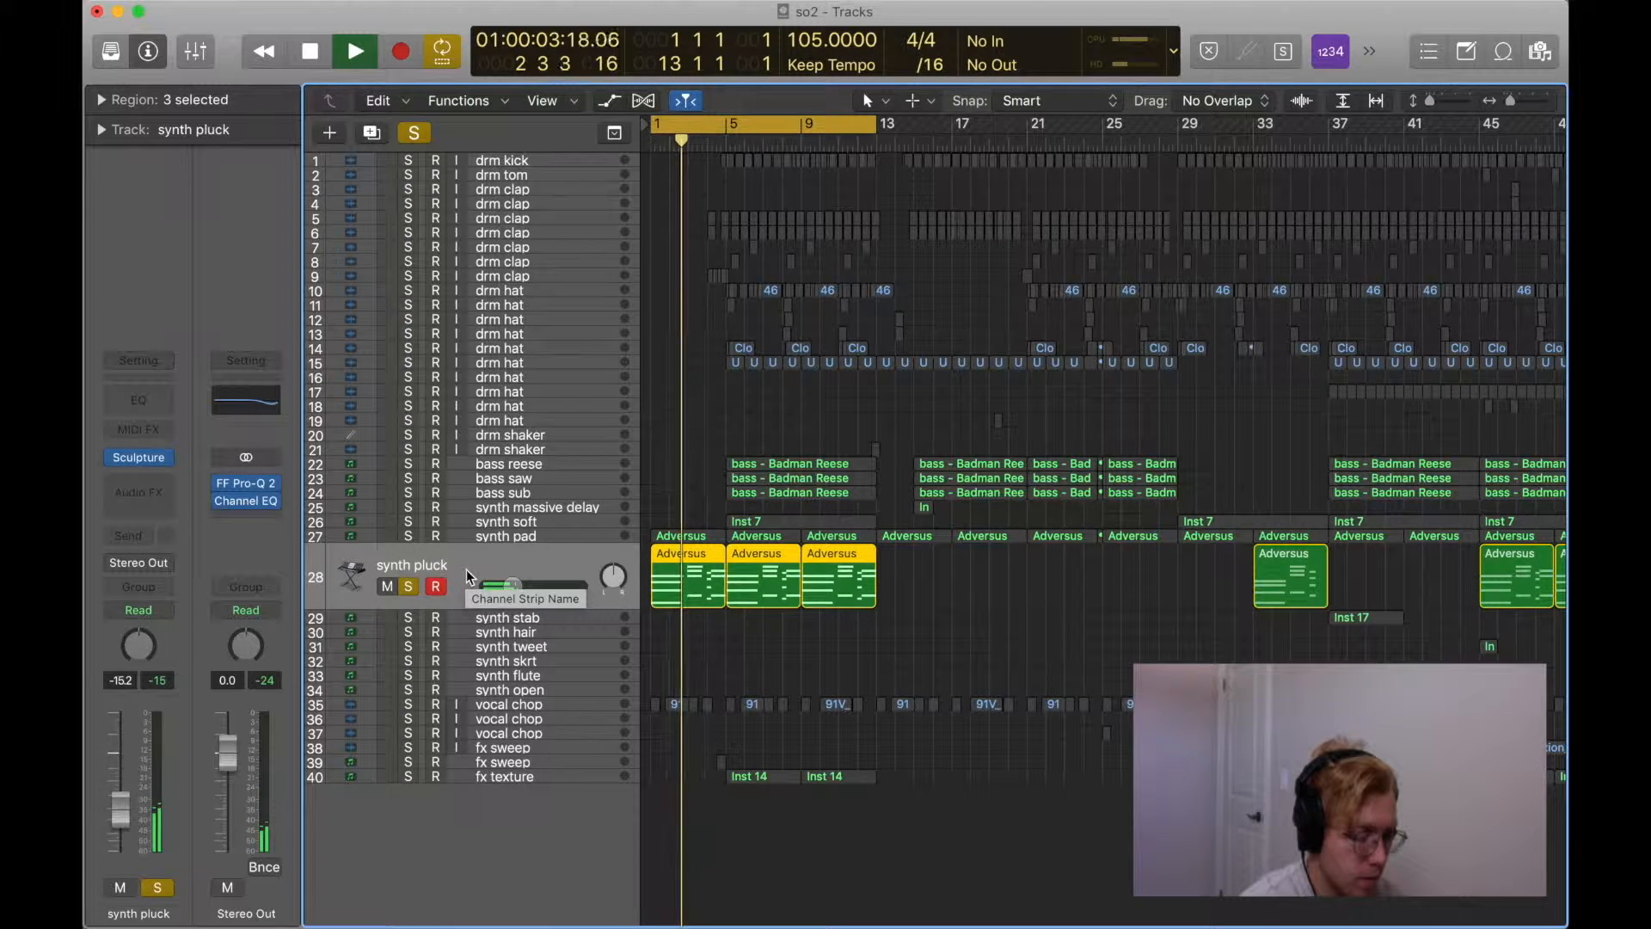
{"action": "key", "text": "space"}
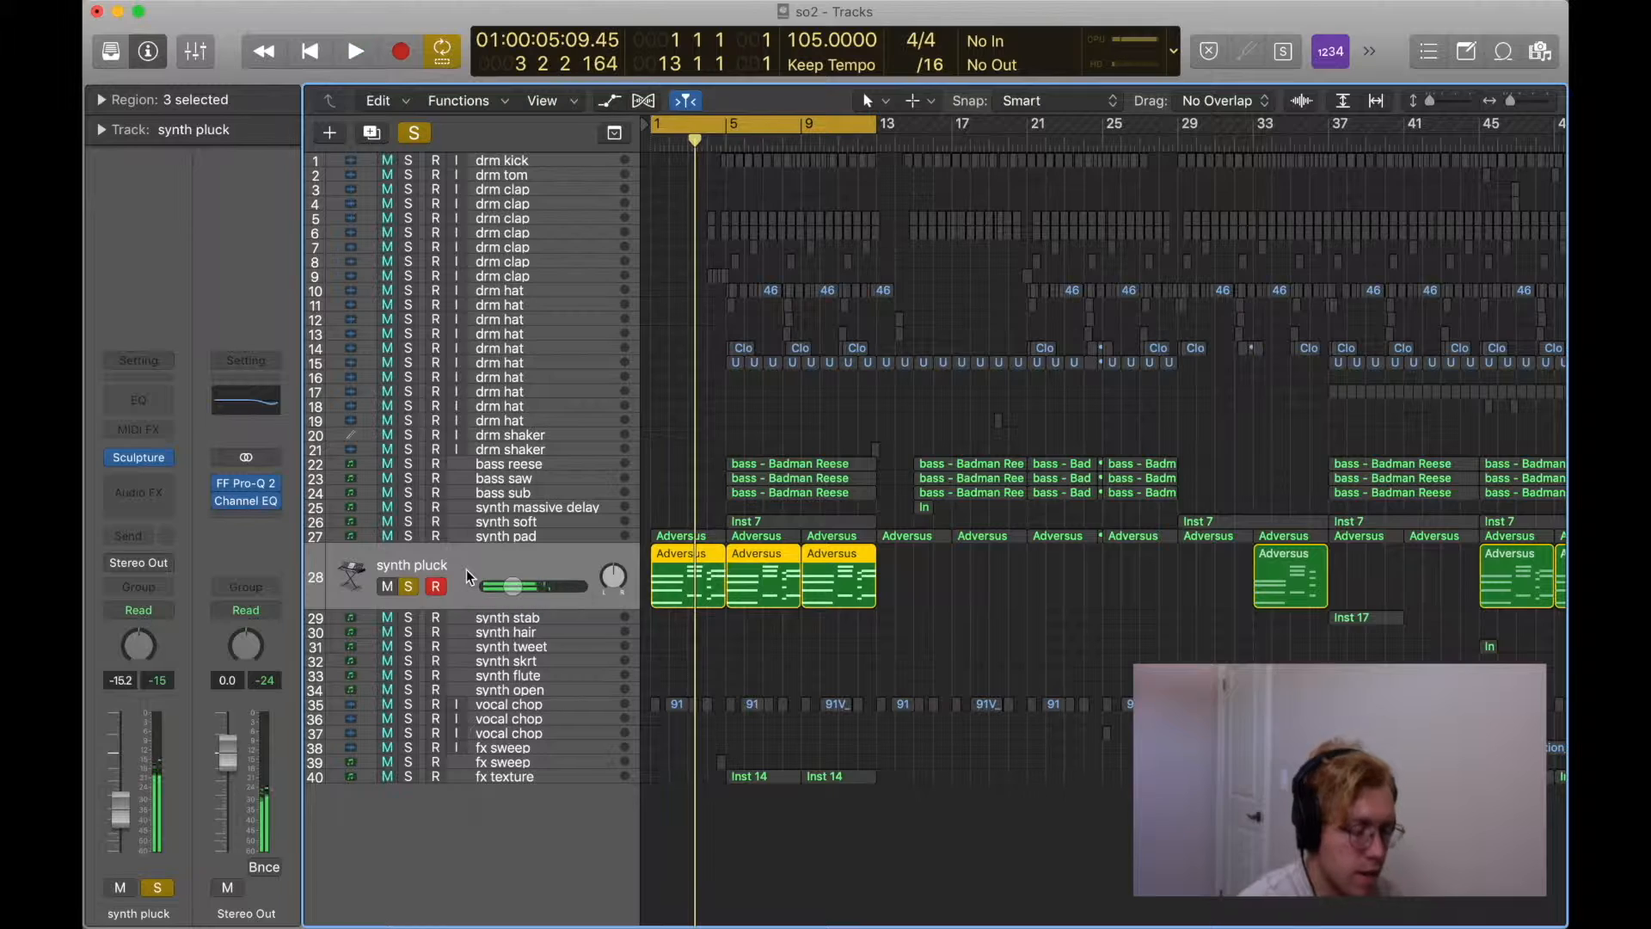
Inspect the synth pluck's Sculpture instrument with the Cavernous Dreams preset and view its preset categories.
{"action": "mouse_move", "coordinate": [143, 460]}
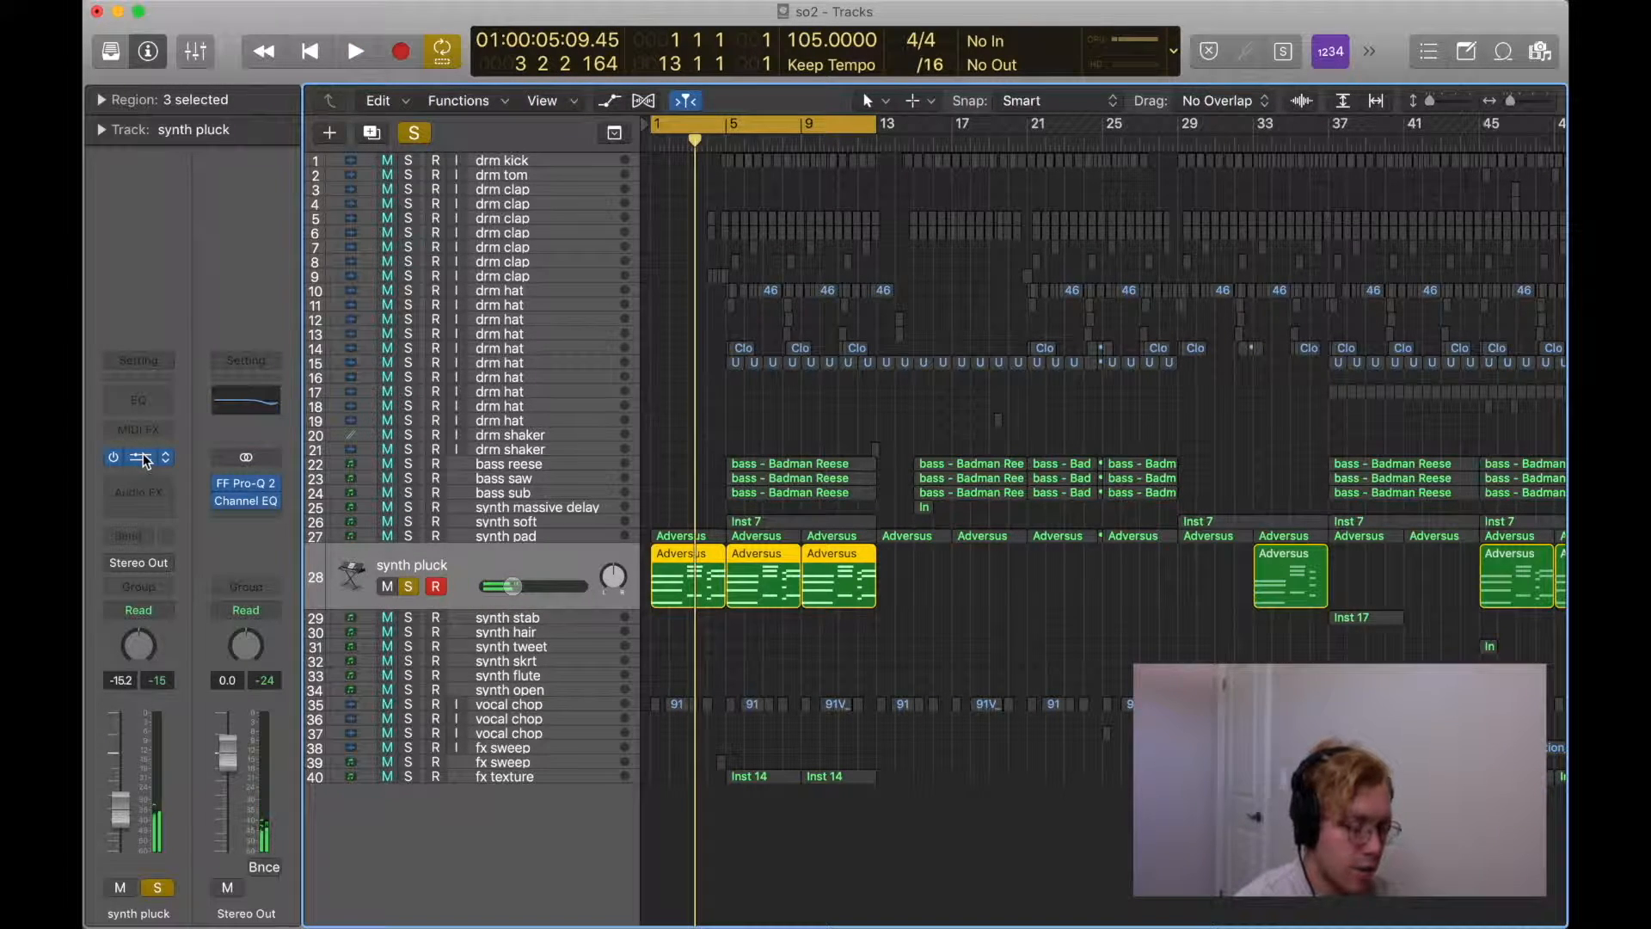
{"action": "left_click", "coordinate": [143, 455]}
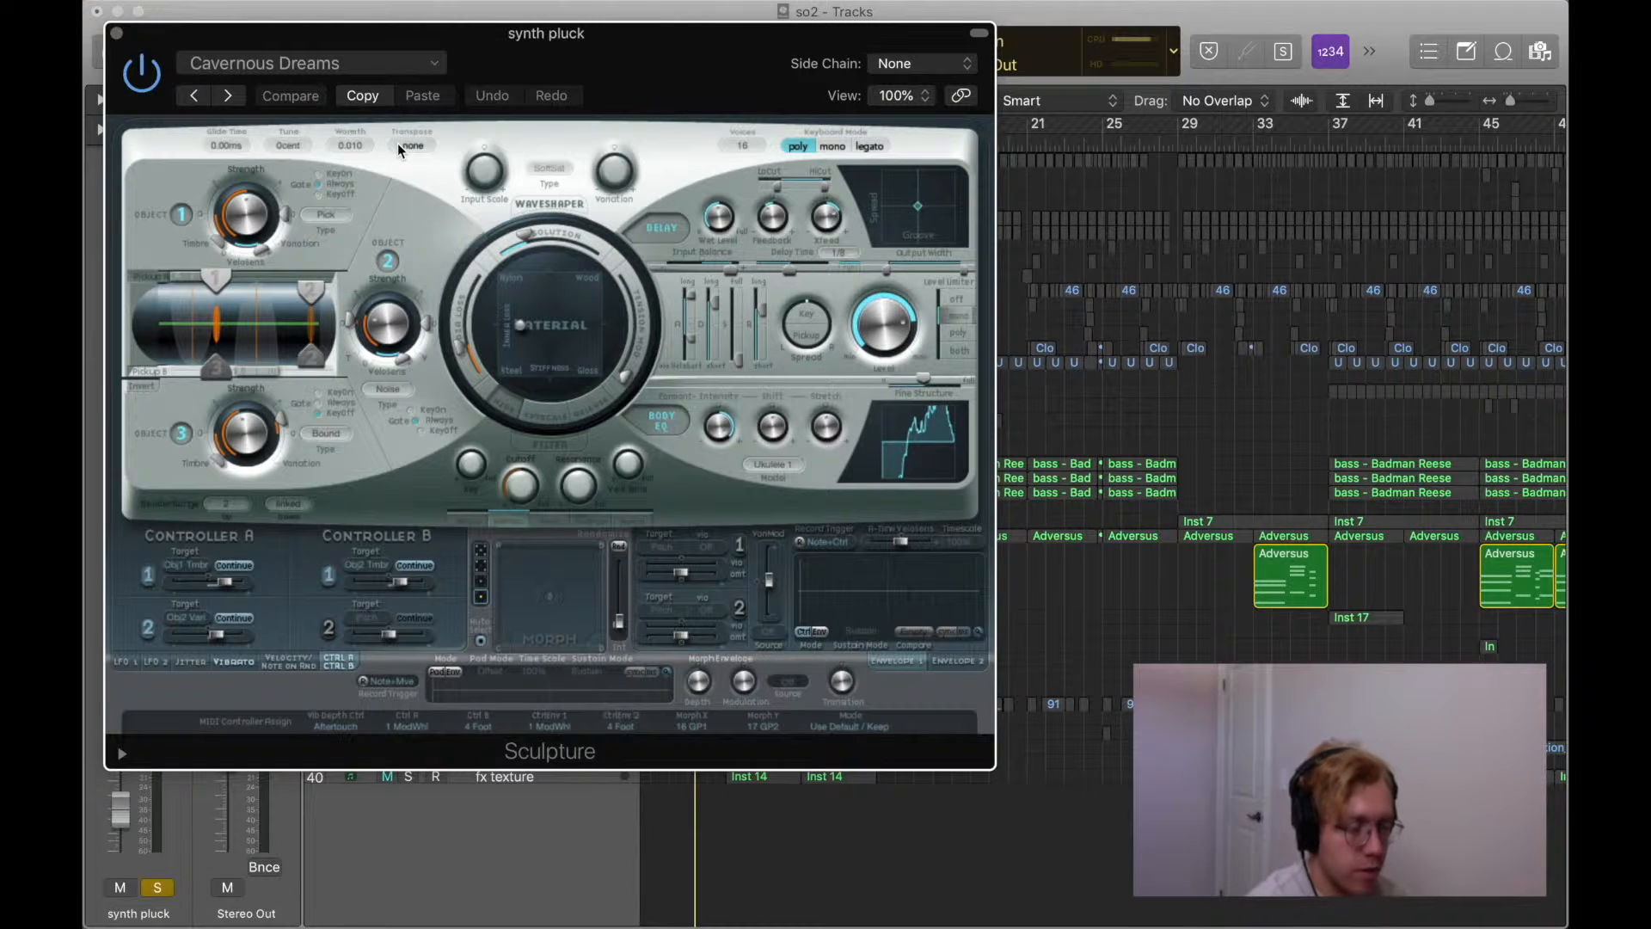
{"action": "left_click", "coordinate": [349, 63]}
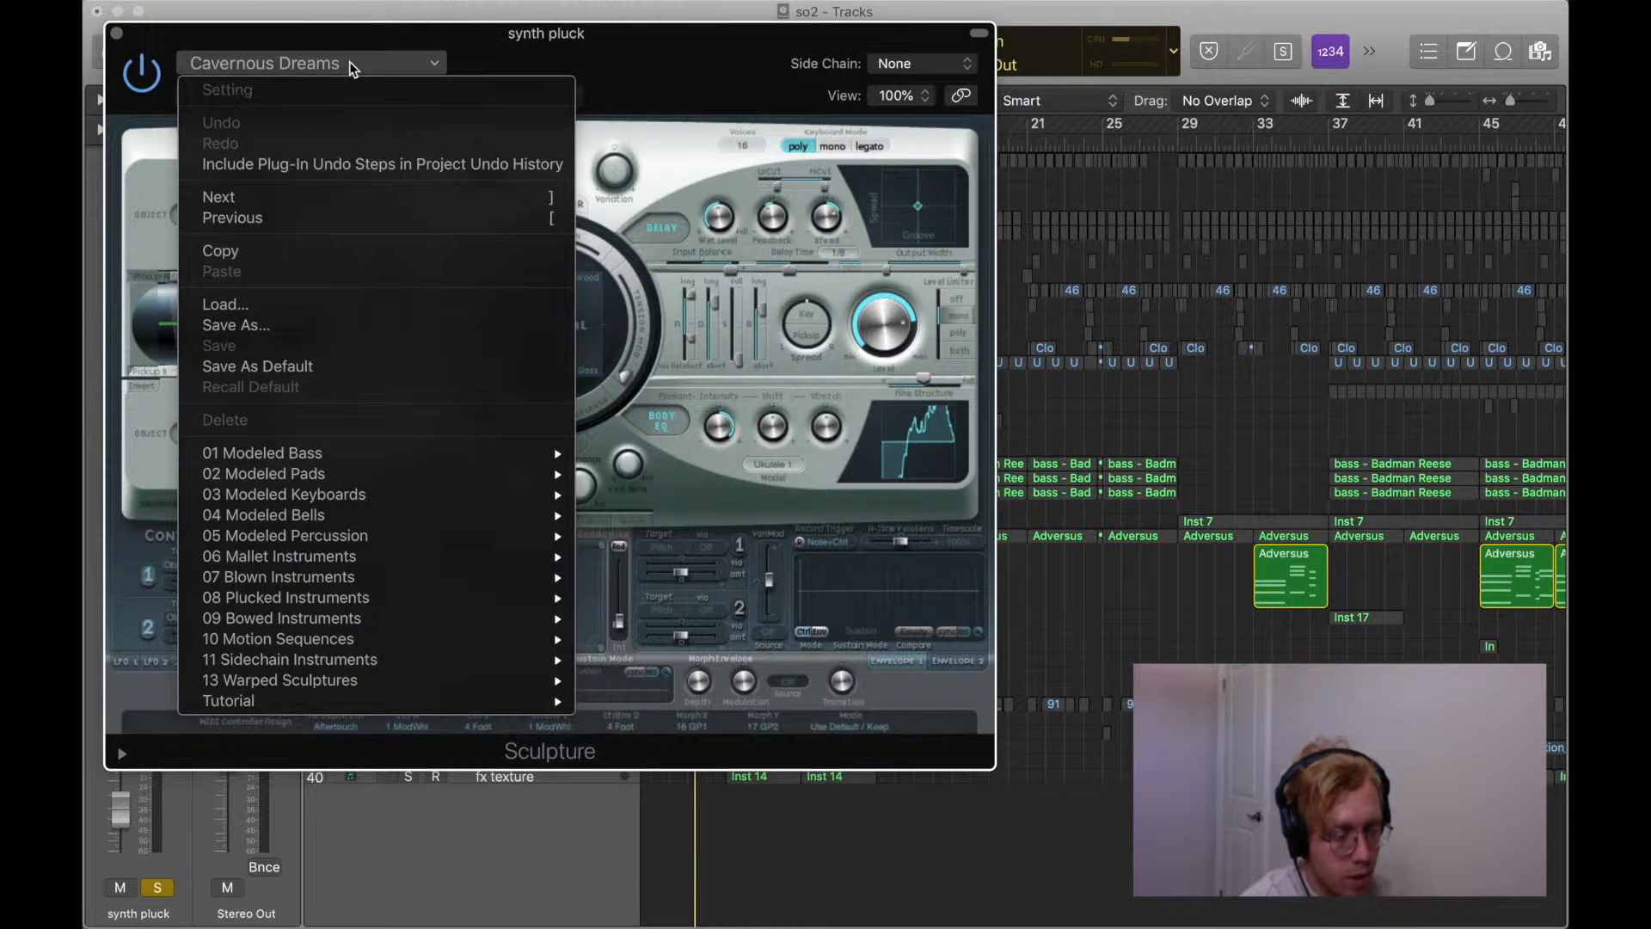
{"action": "left_click", "coordinate": [348, 60]}
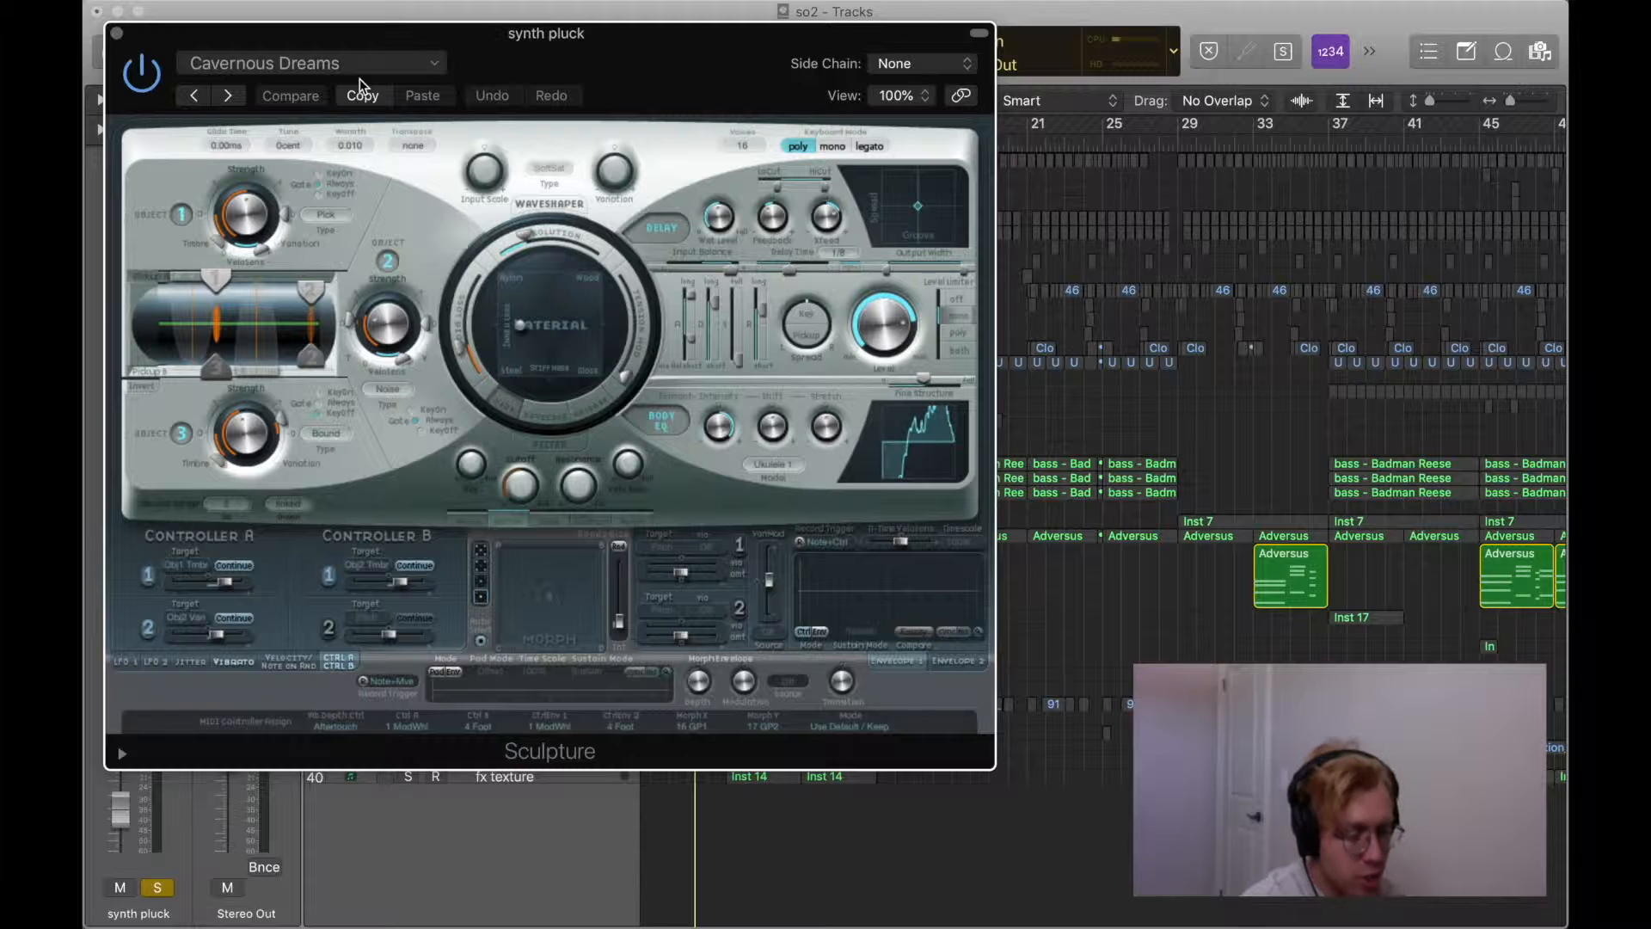
{"action": "left_click", "coordinate": [116, 34]}
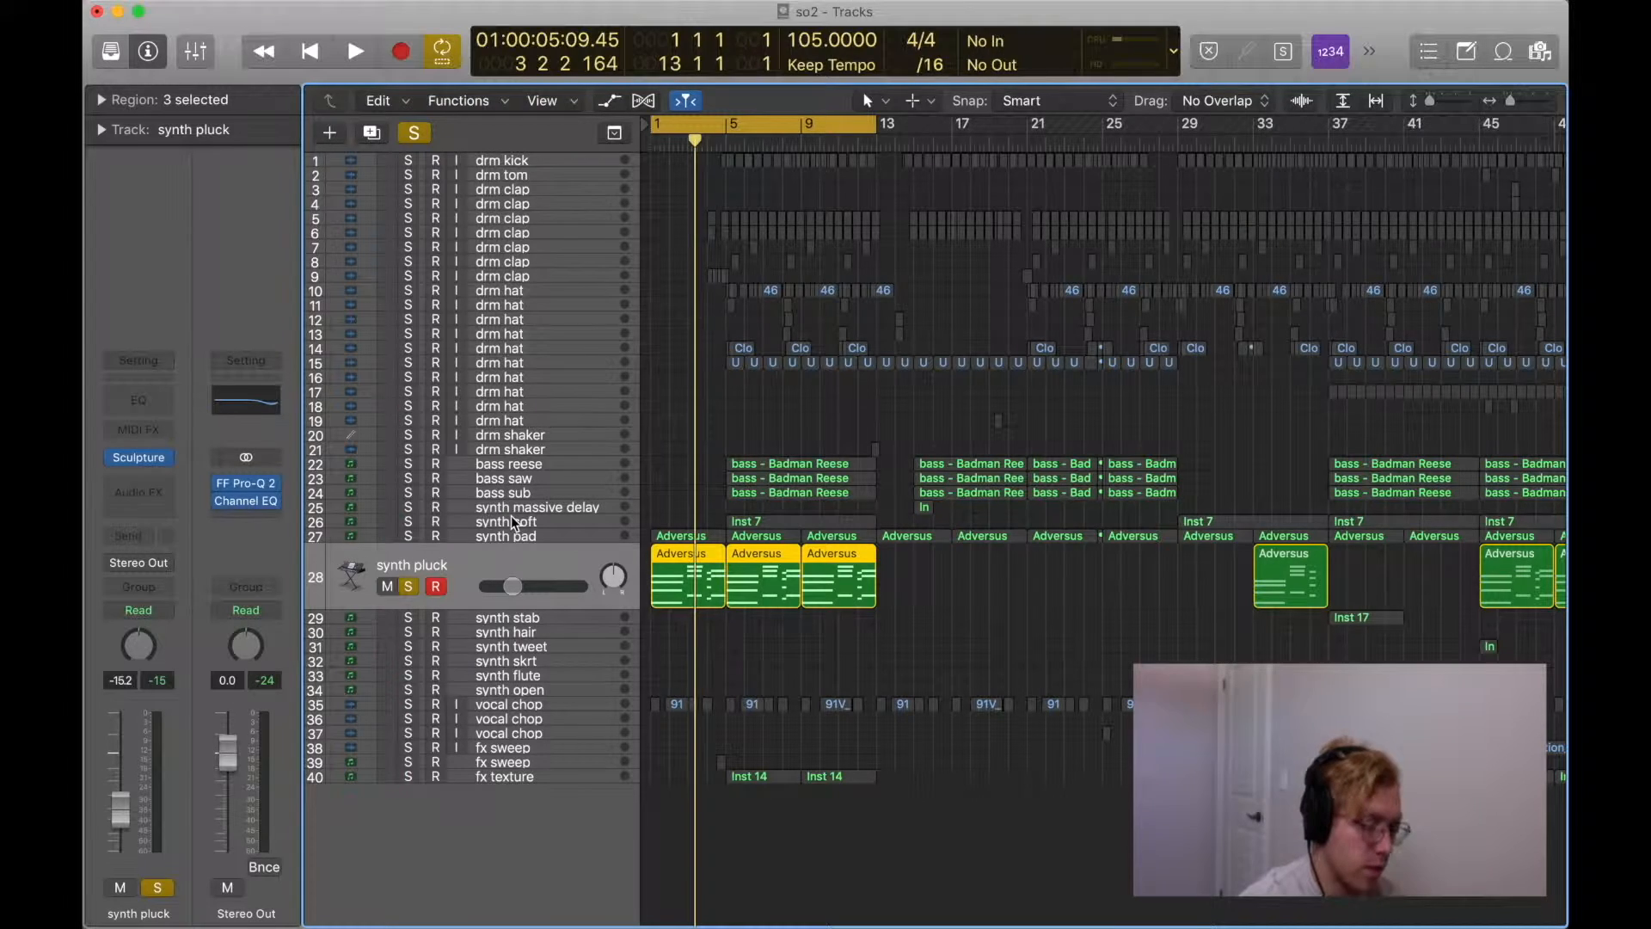
Unsolo the synth pluck, then solo the vocal chop on track 35 and listen to its opening bars.
{"action": "key", "text": "s"}
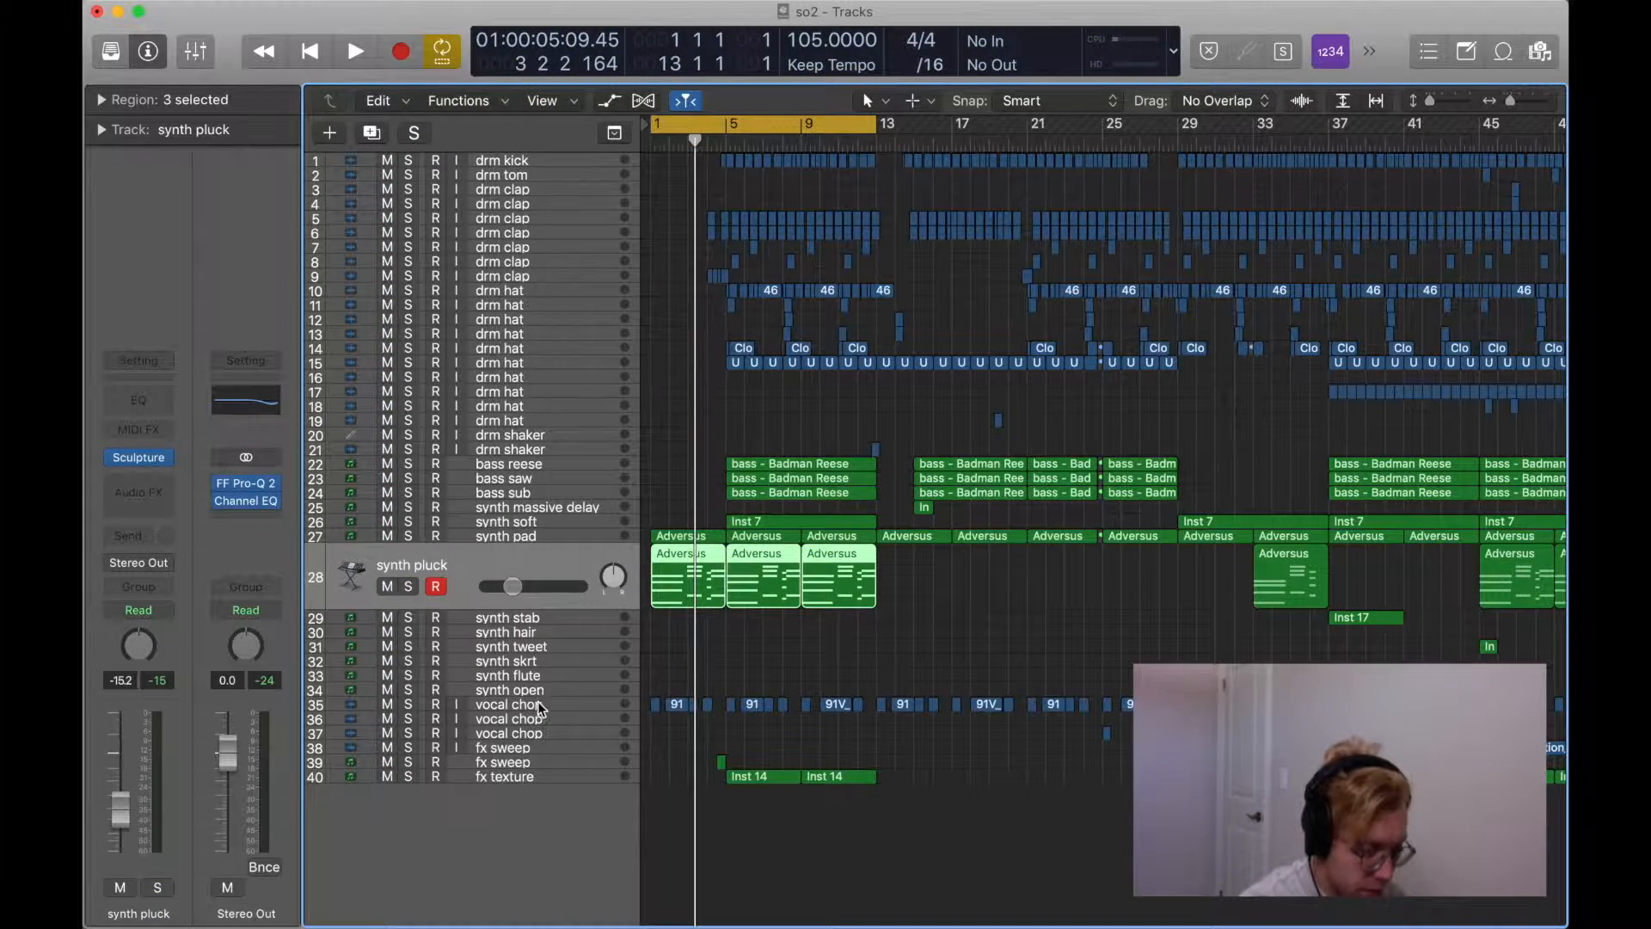
{"action": "left_click", "coordinate": [540, 705]}
{"action": "key", "text": "s"}
{"action": "key", "text": "space"}
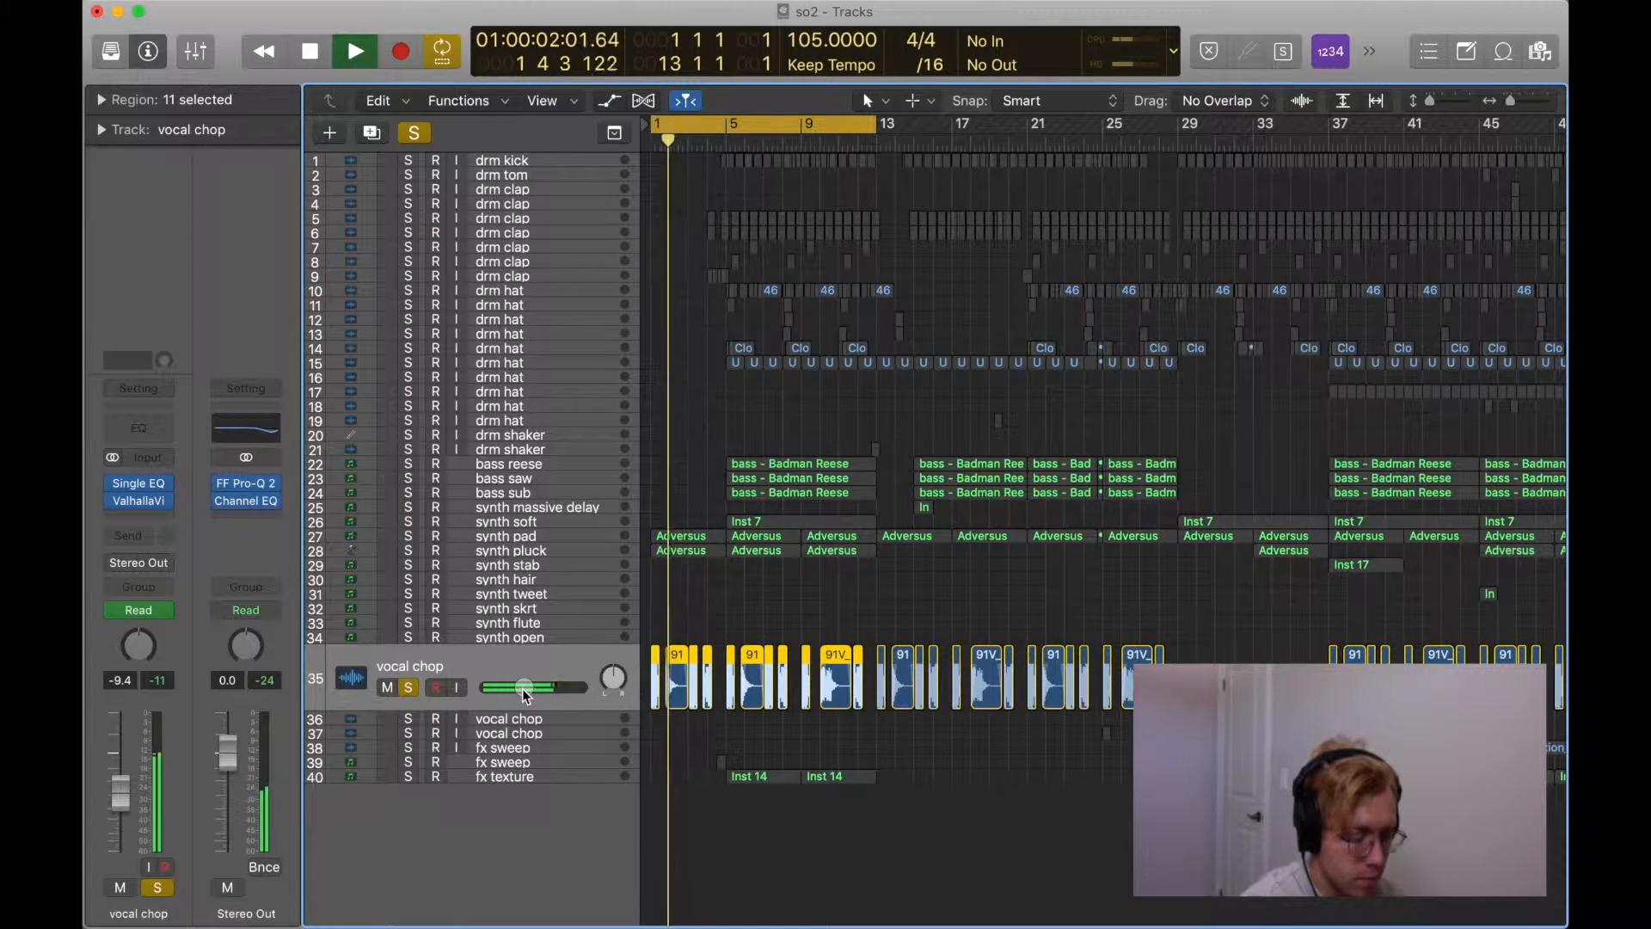
{"action": "key", "text": "space"}
Show the vocal chop's frequency automation and inspect its ValhallaVintageVerb settings.
{"action": "key", "text": "a"}
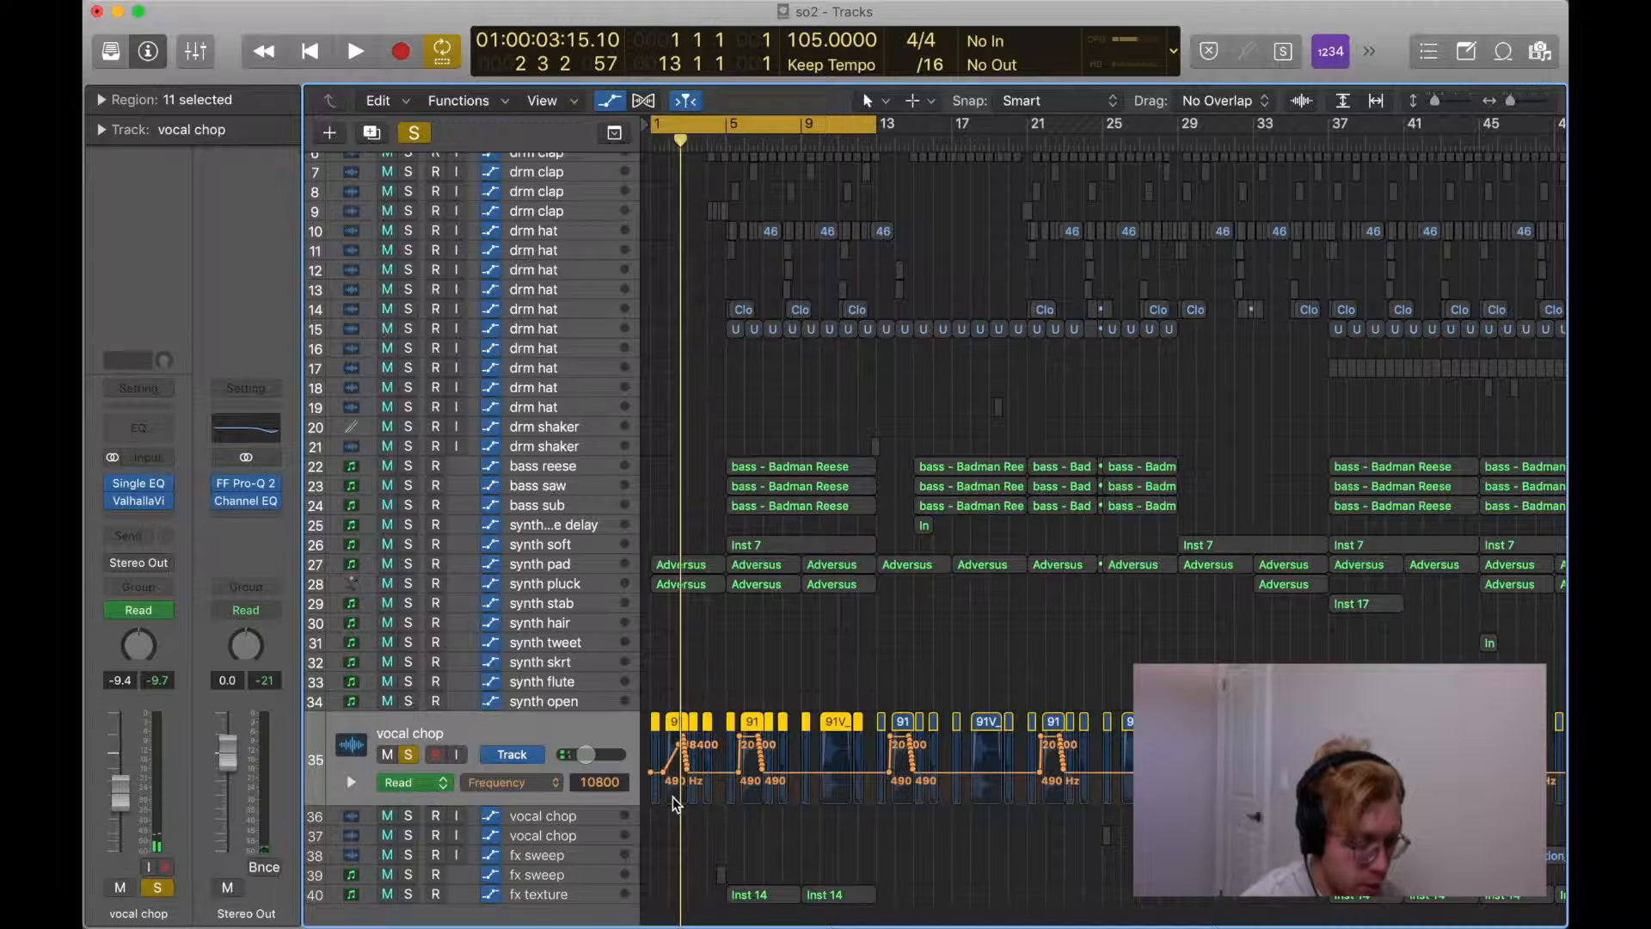
{"action": "left_click", "coordinate": [141, 502]}
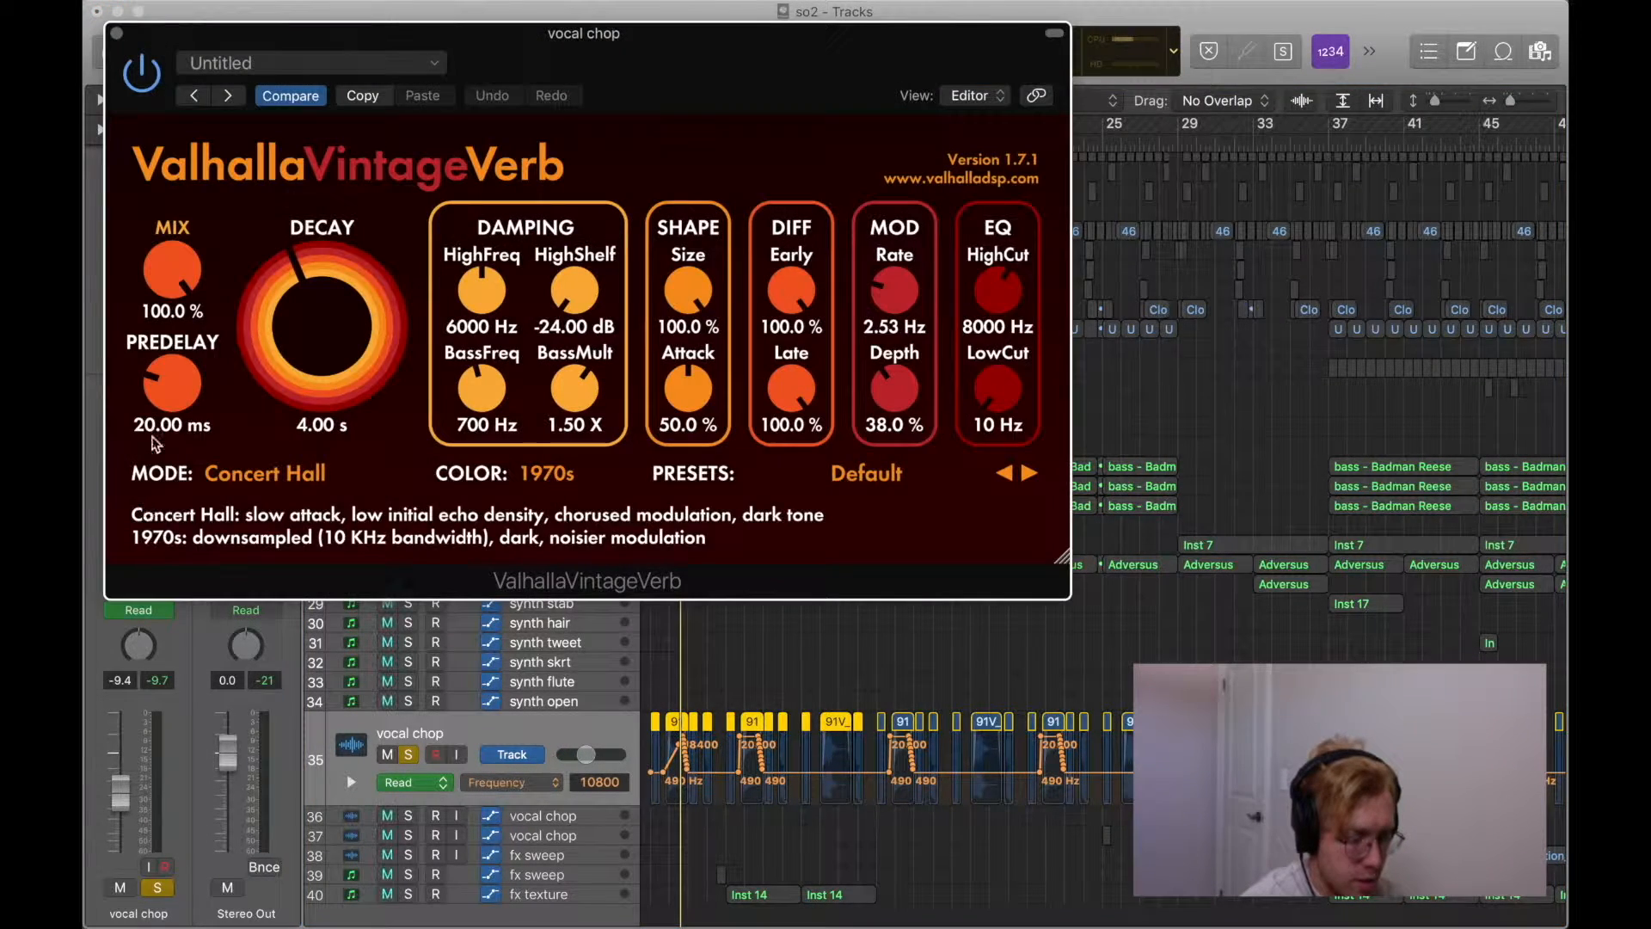
{"action": "left_click", "coordinate": [117, 33]}
Compare the soloed vocal chop with its Single EQ bypassed and enabled, examining the filter frequency automation.
{"action": "key", "text": "Return"}
{"action": "key", "text": "space"}
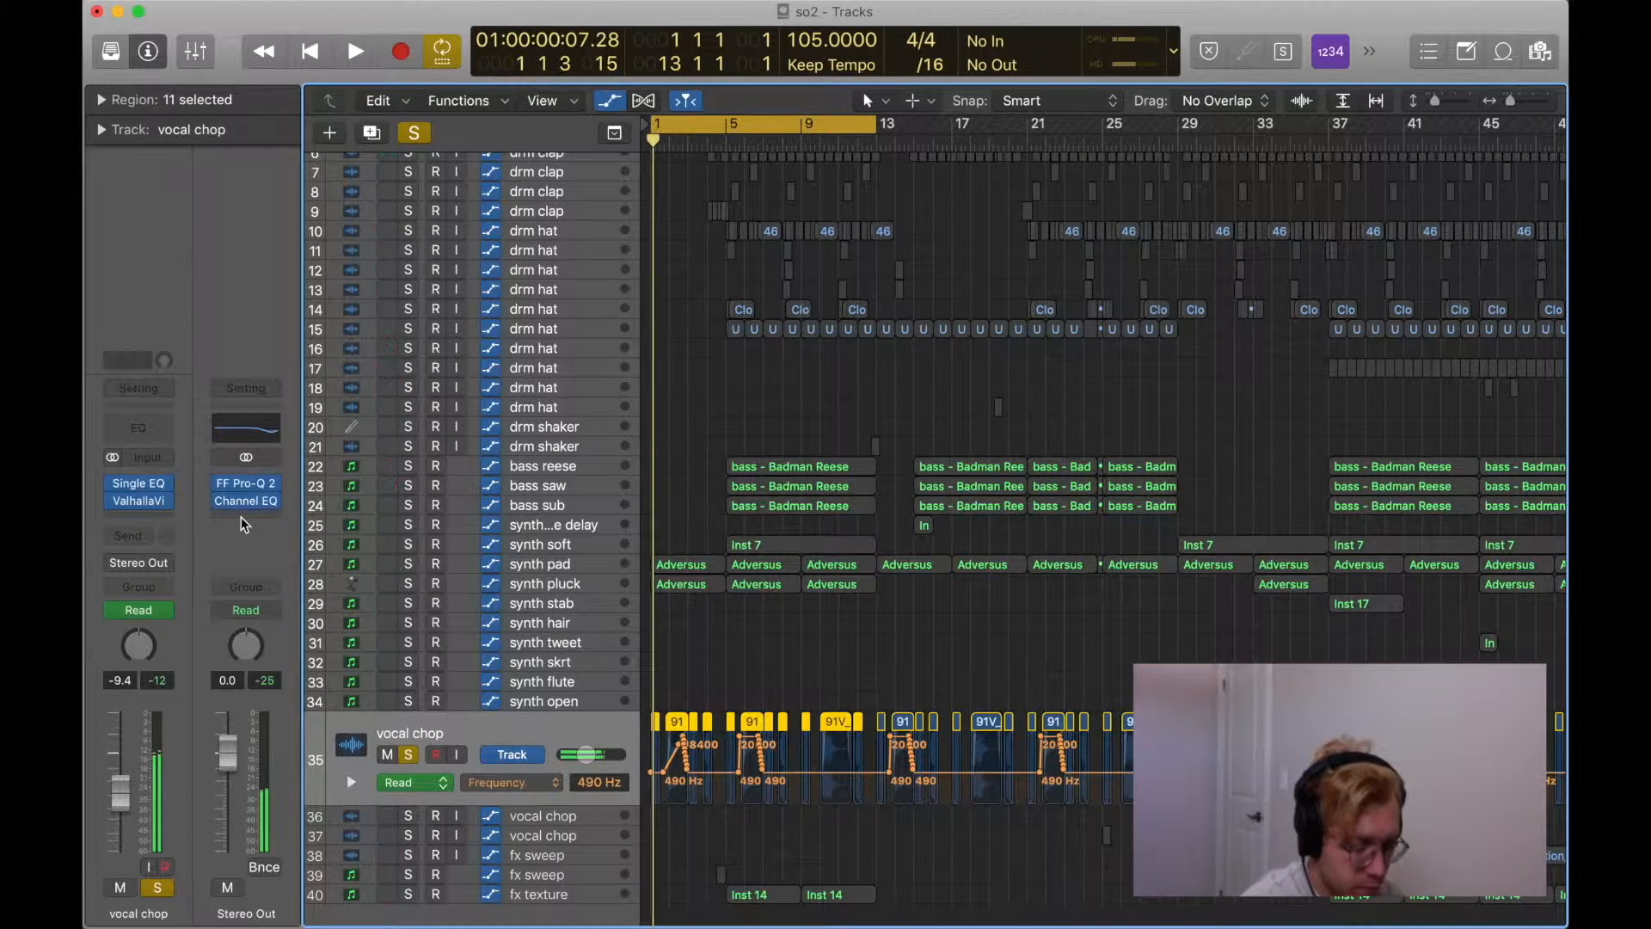
{"action": "scroll", "coordinate": [973, 417], "scroll_direction": "up", "scroll_amount": 10}
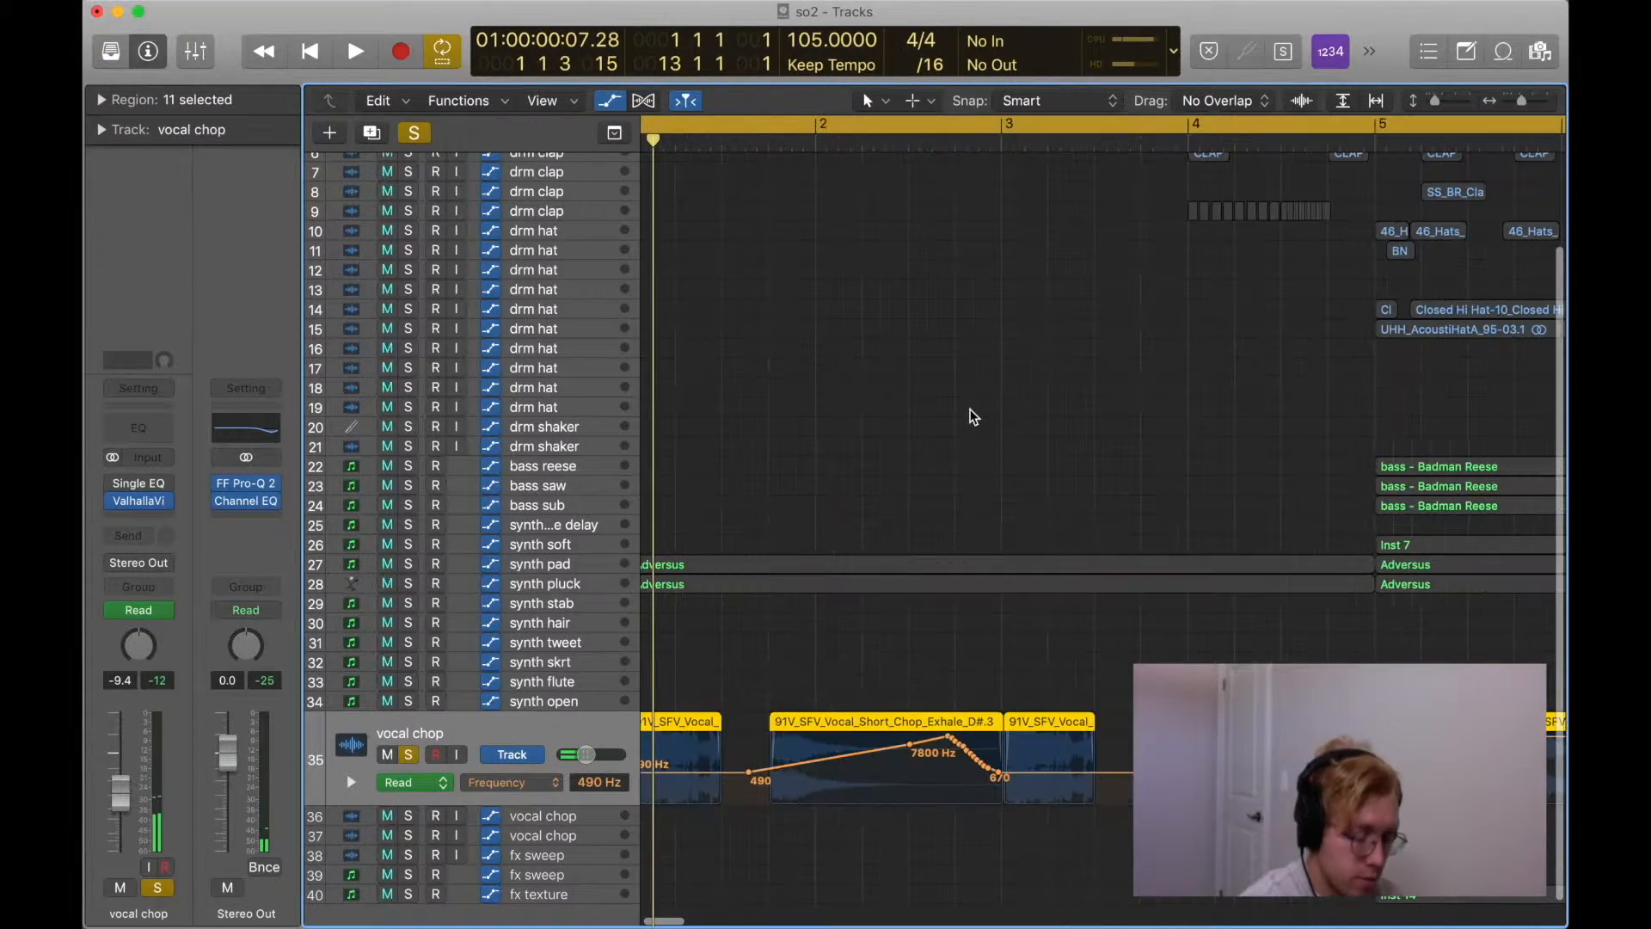
{"action": "scroll", "coordinate": [974, 417], "scroll_direction": "down", "scroll_amount": 10}
{"action": "key", "text": "space"}
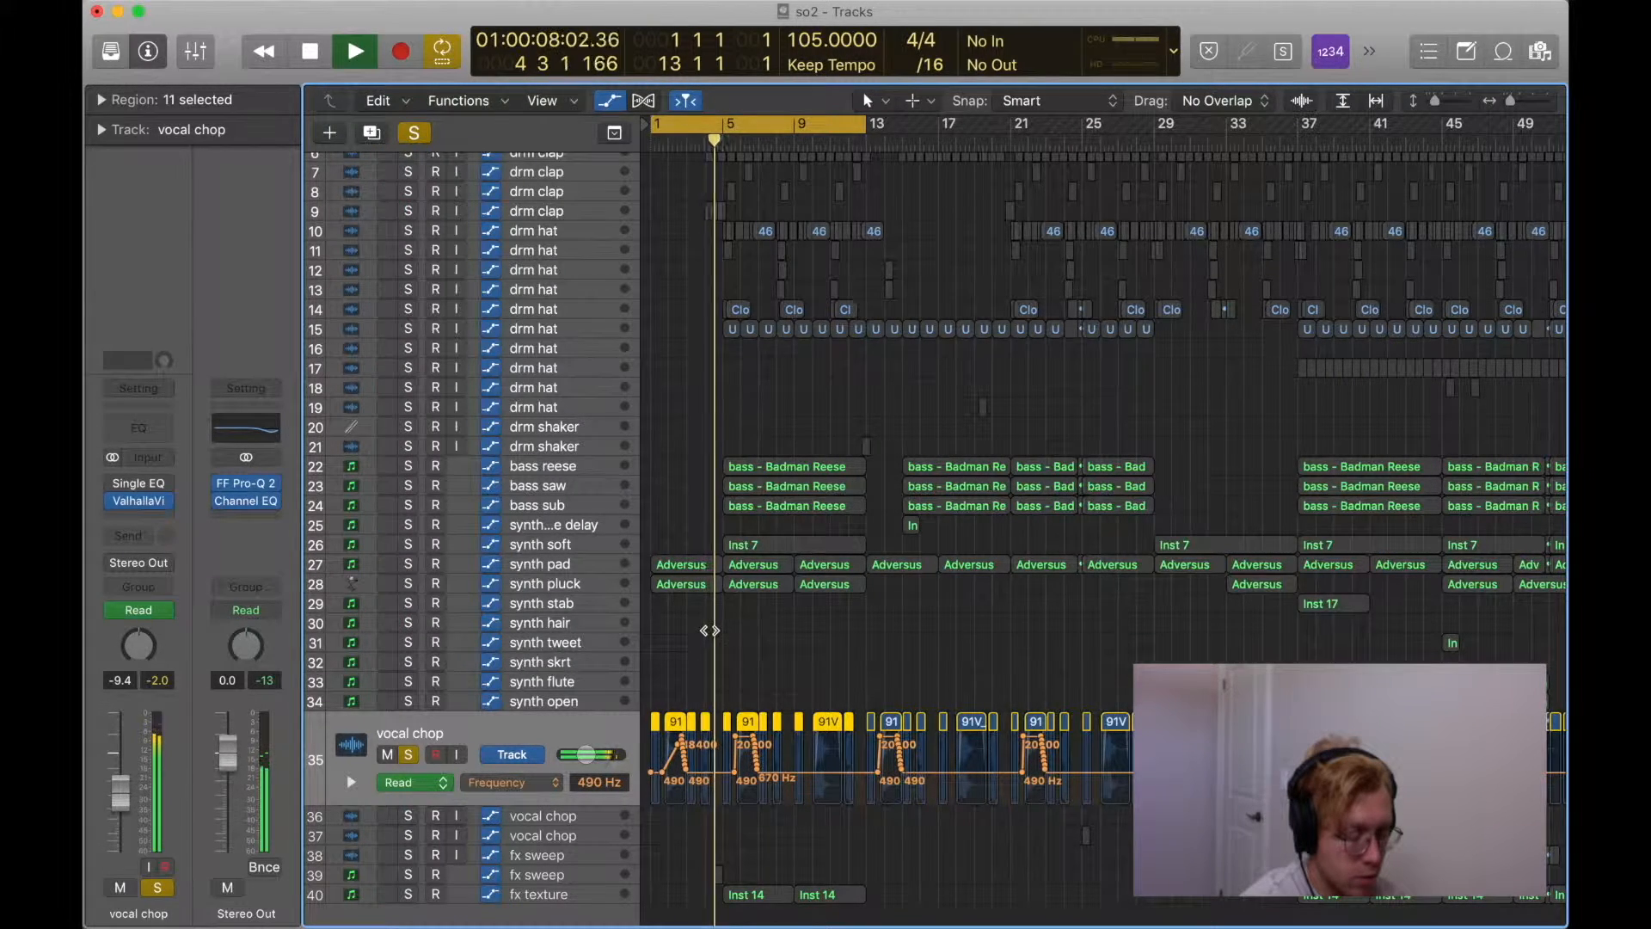
{"action": "left_click", "coordinate": [113, 485]}
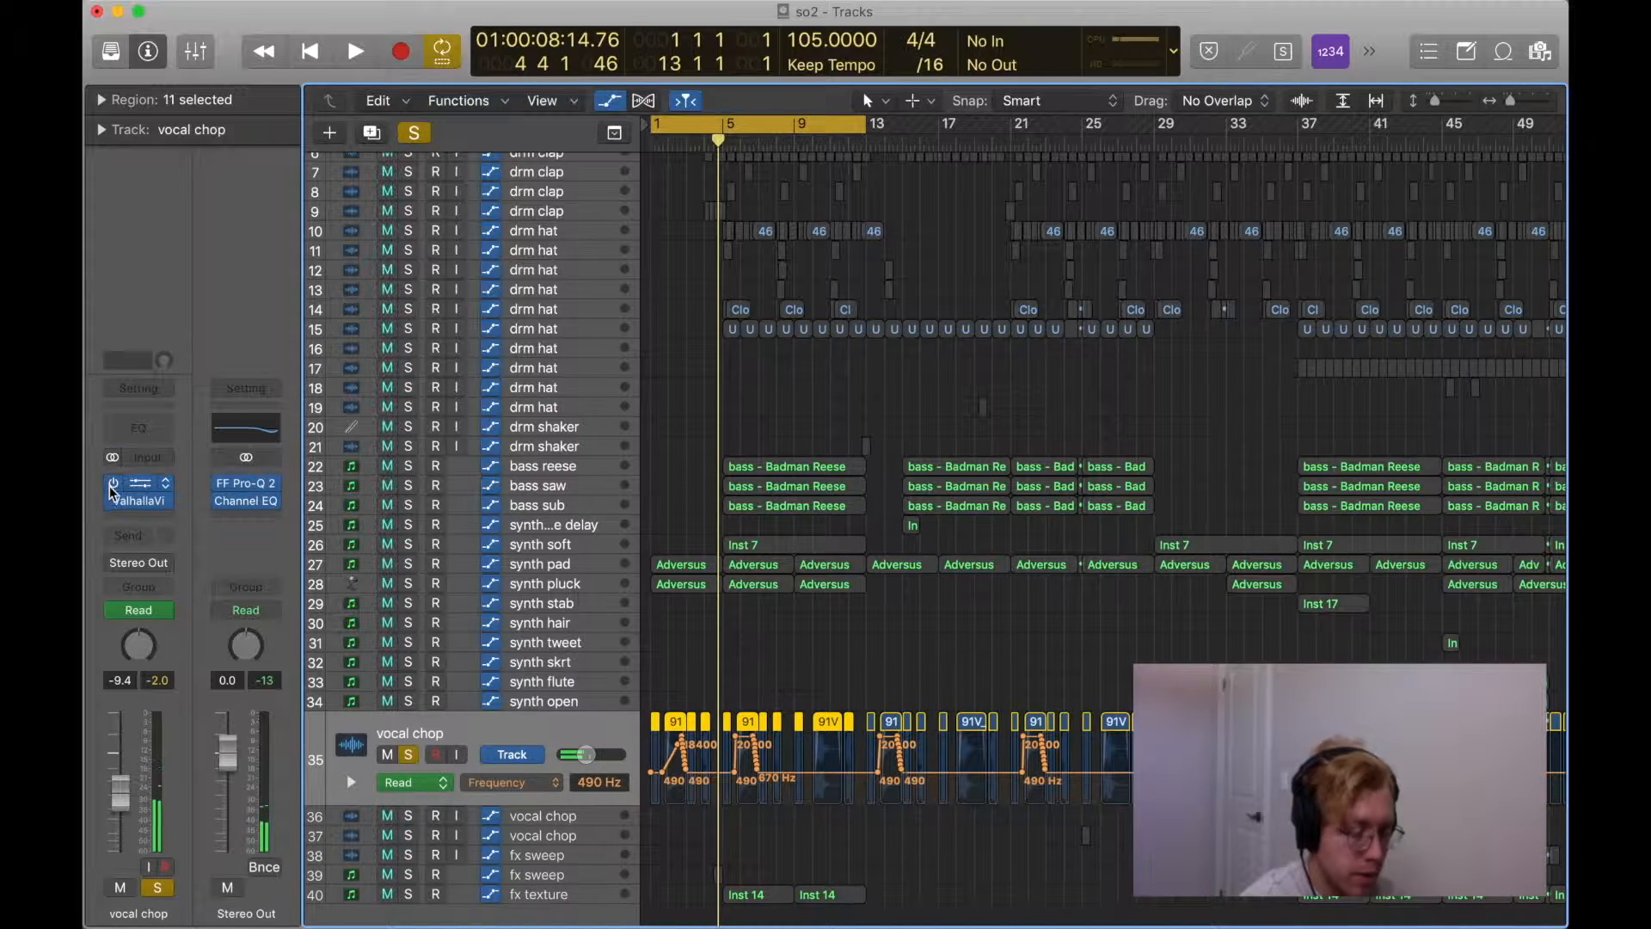
{"action": "scroll", "coordinate": [691, 651], "scroll_direction": "up", "scroll_amount": 10}
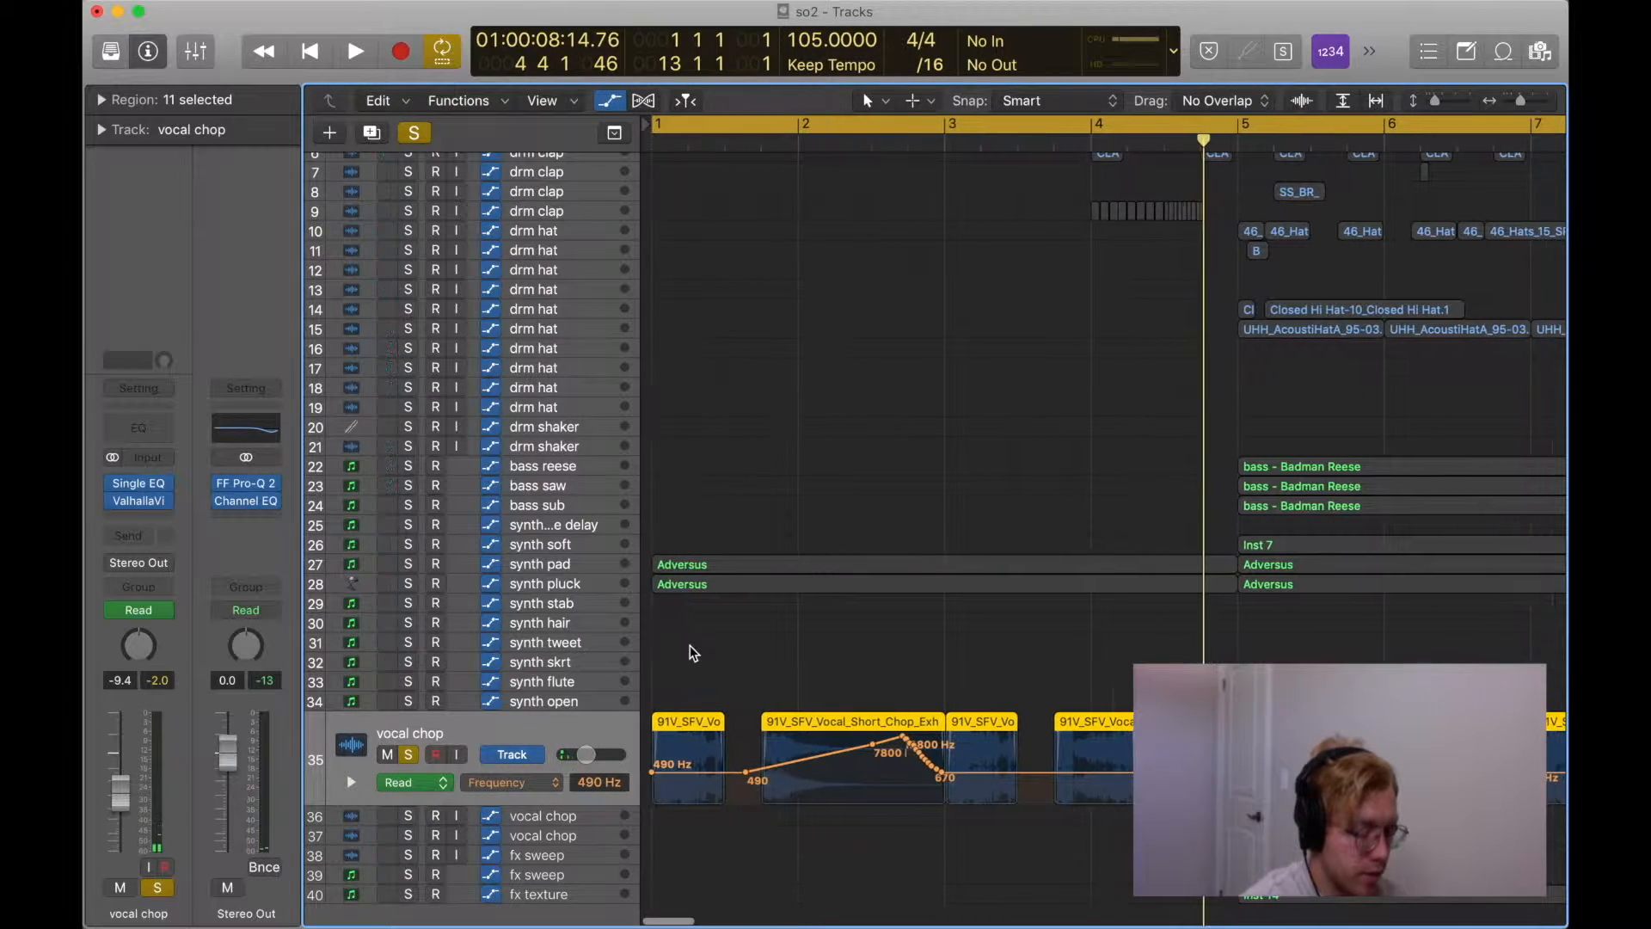
{"action": "key", "text": "space"}
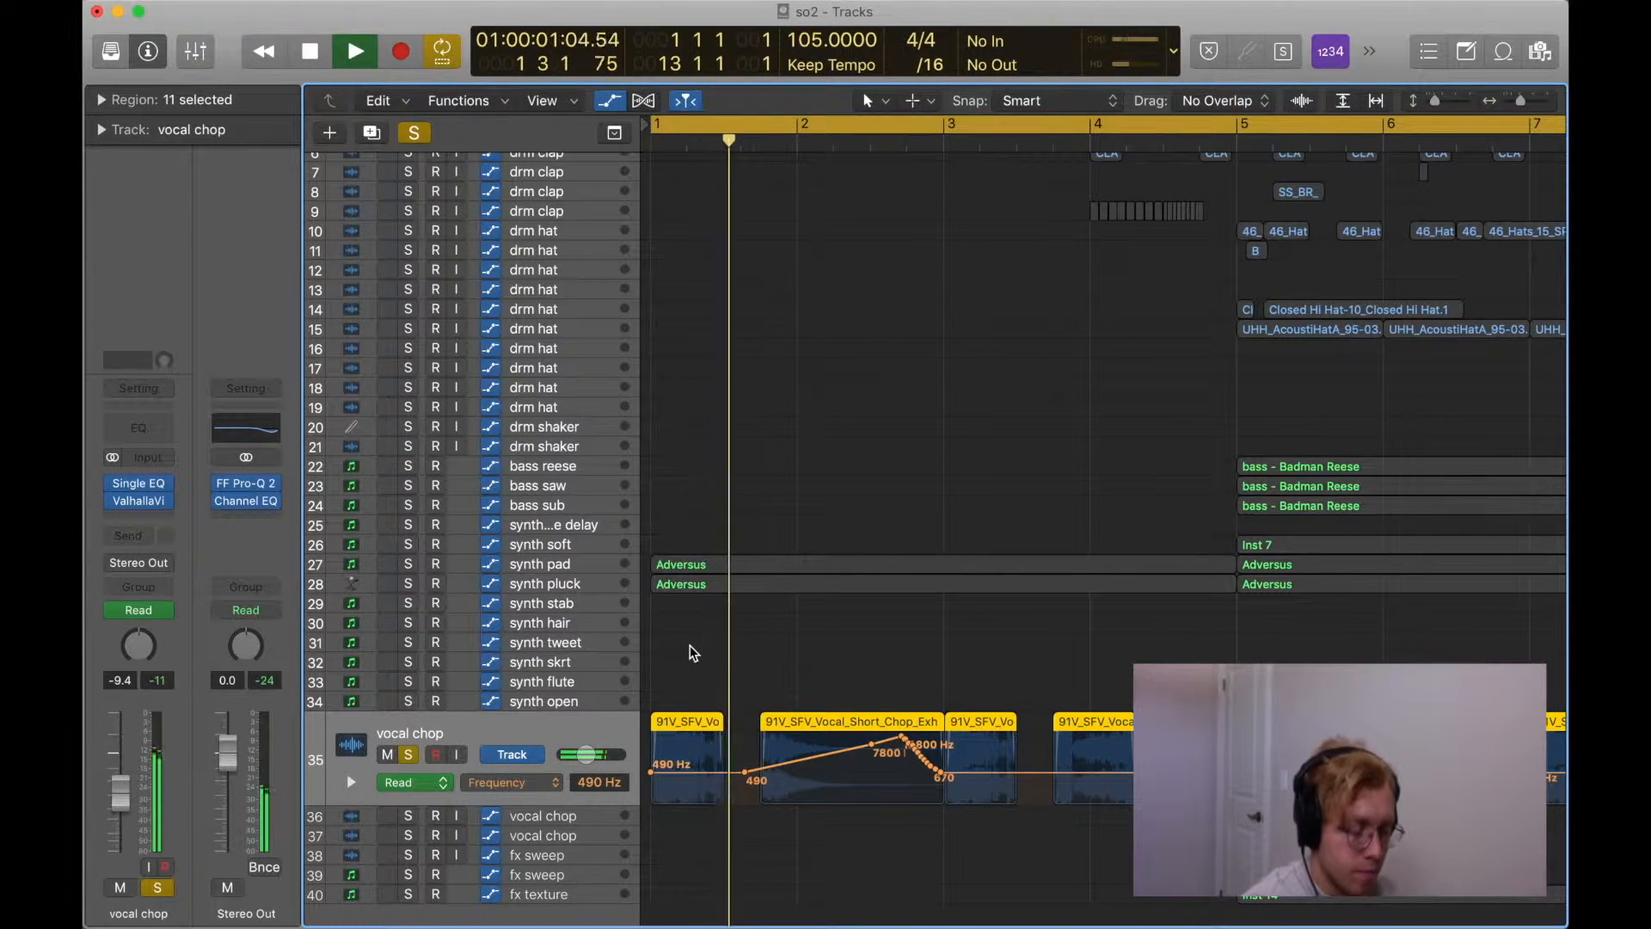
Unsolo the vocal chop and set the cycle range from bar 4 to bar 5 during playback.
{"action": "key", "text": "s"}
{"action": "scroll", "coordinate": [742, 661], "scroll_direction": "down", "scroll_amount": 10}
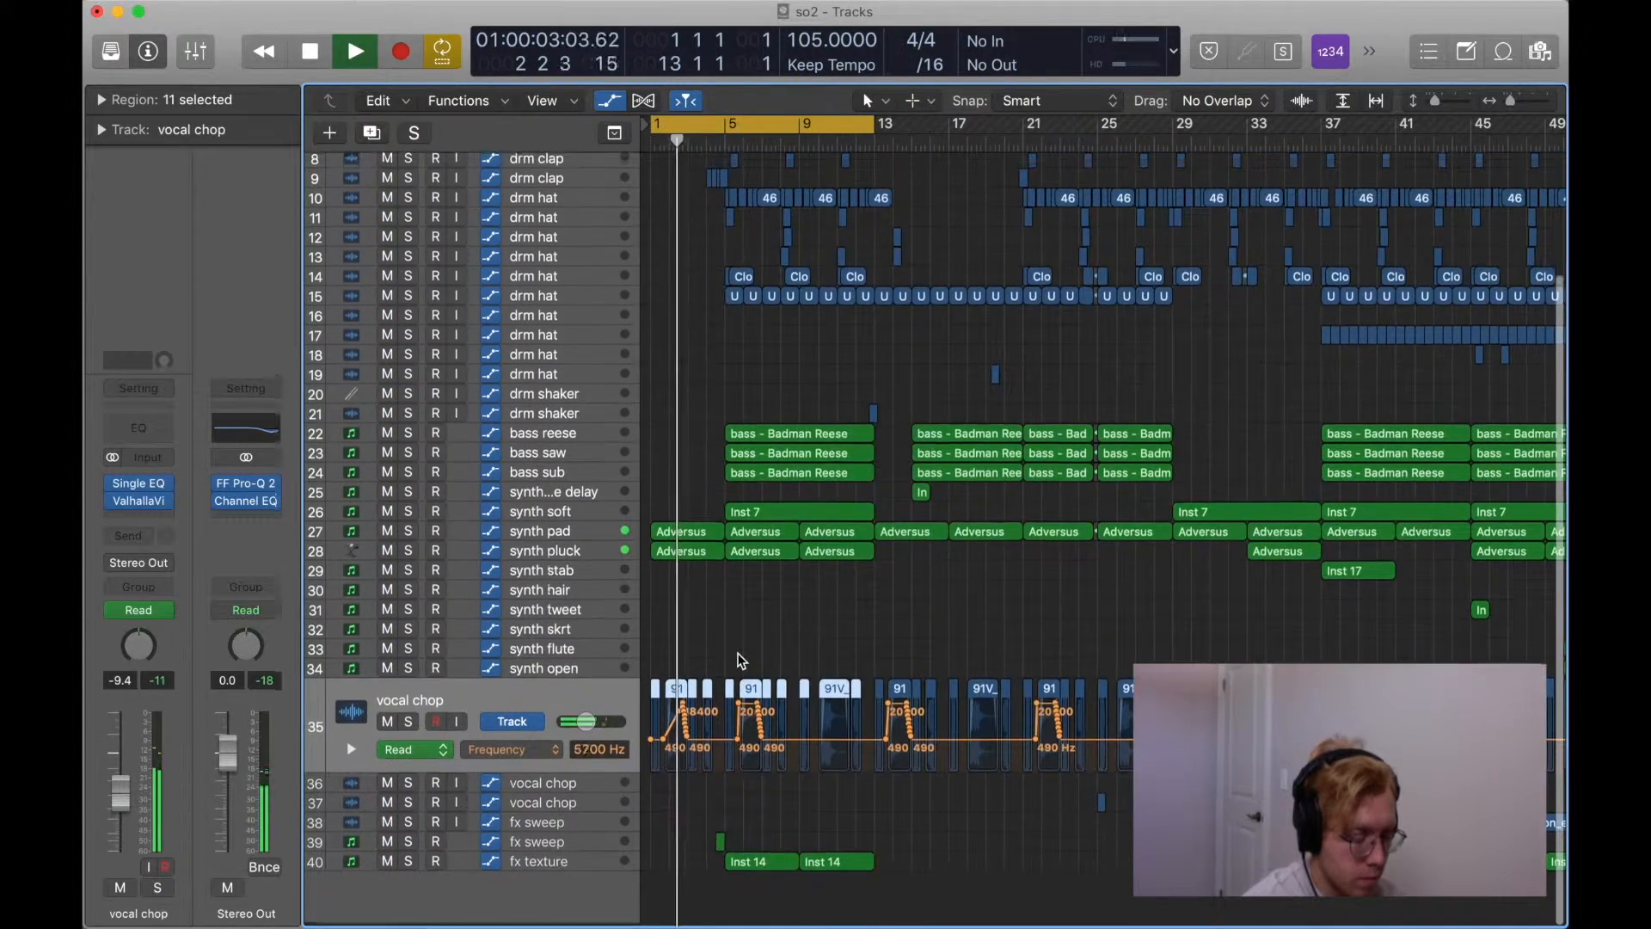
{"action": "scroll", "coordinate": [741, 661], "scroll_direction": "up", "scroll_amount": 10}
{"action": "scroll", "coordinate": [740, 662], "scroll_direction": "up", "scroll_amount": 5}
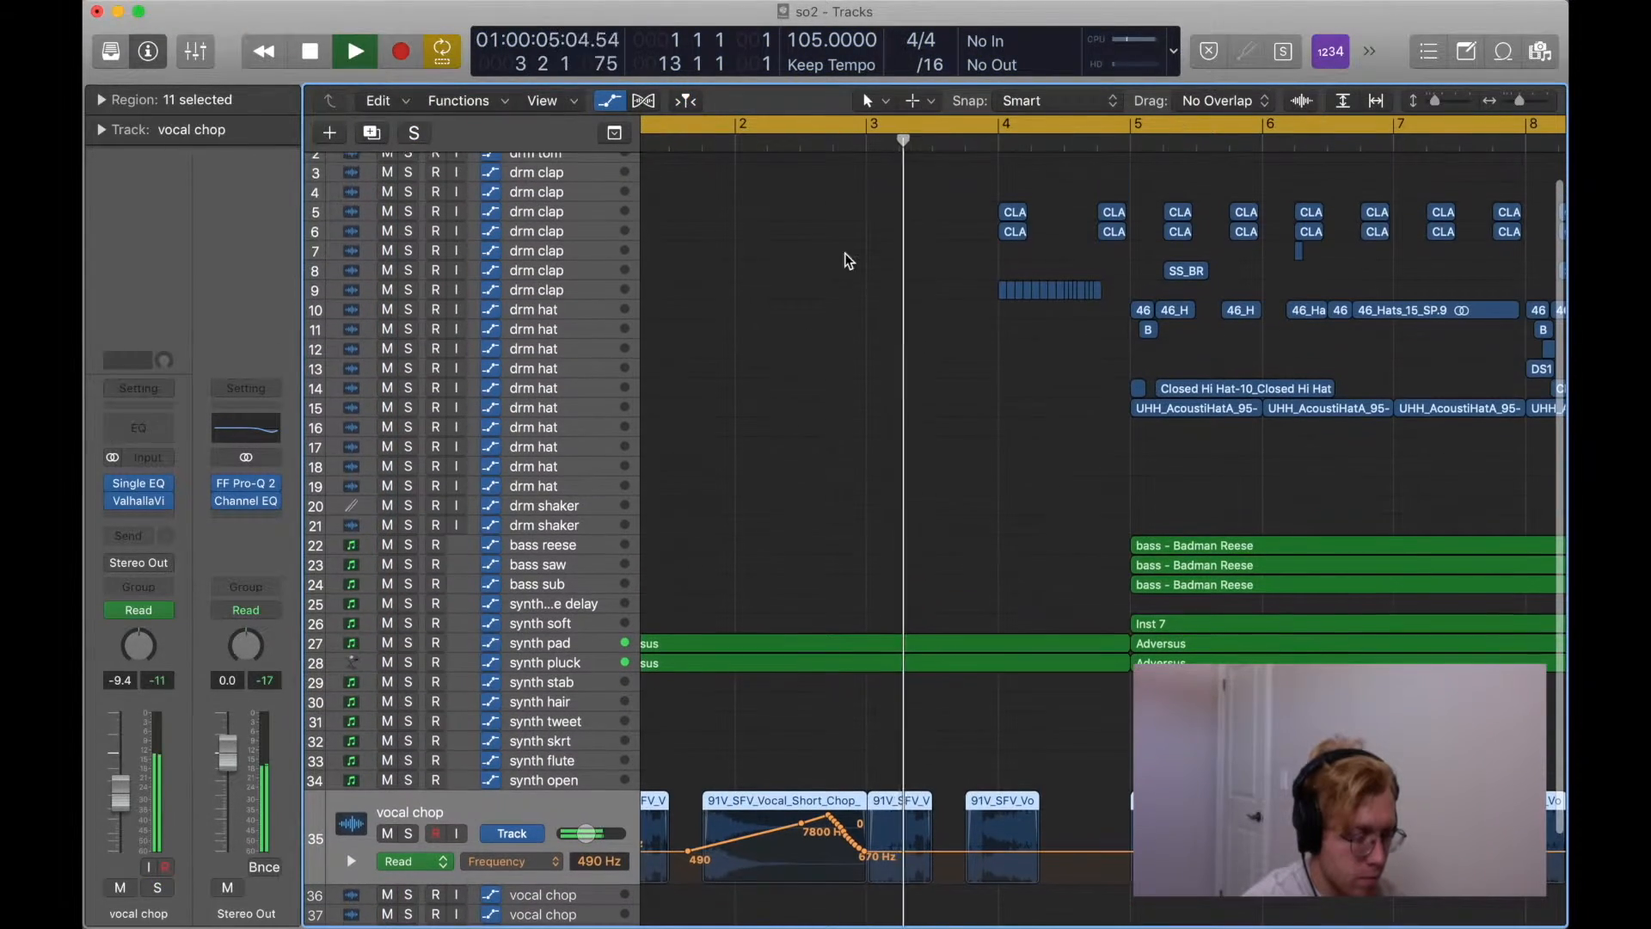
{"action": "left_click_drag", "start_coordinate": [1002, 121], "coordinate": [1132, 124]}
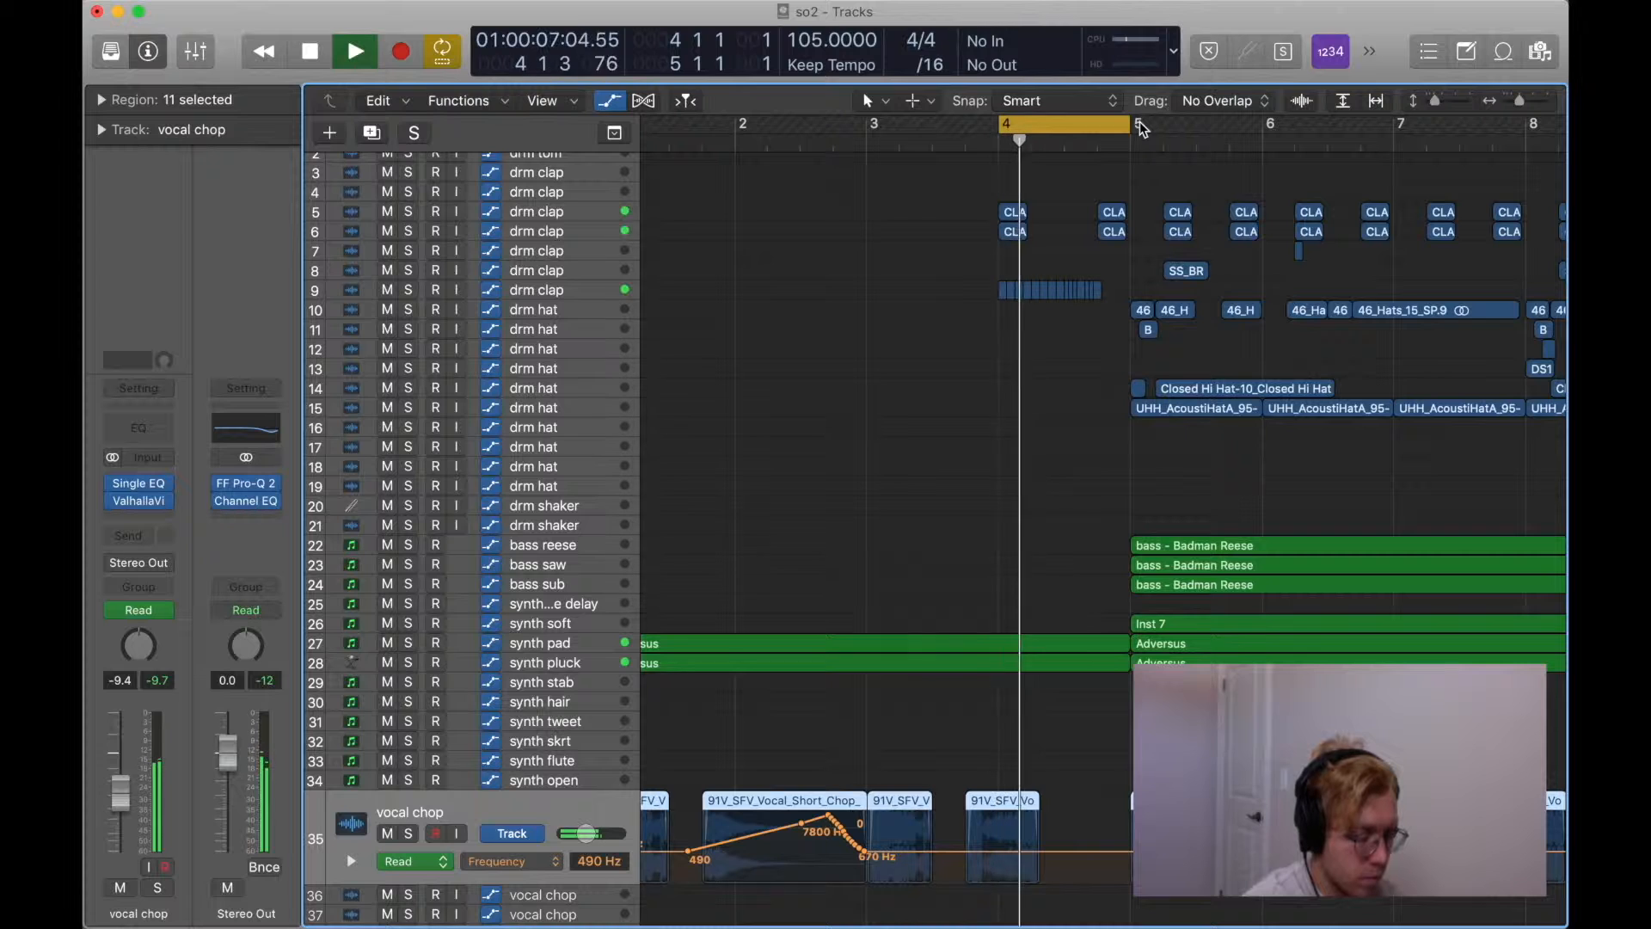
Solo the claps on tracks 5 and 6, listen to them within bar 4, and unsolo both.
{"action": "key", "text": "space"}
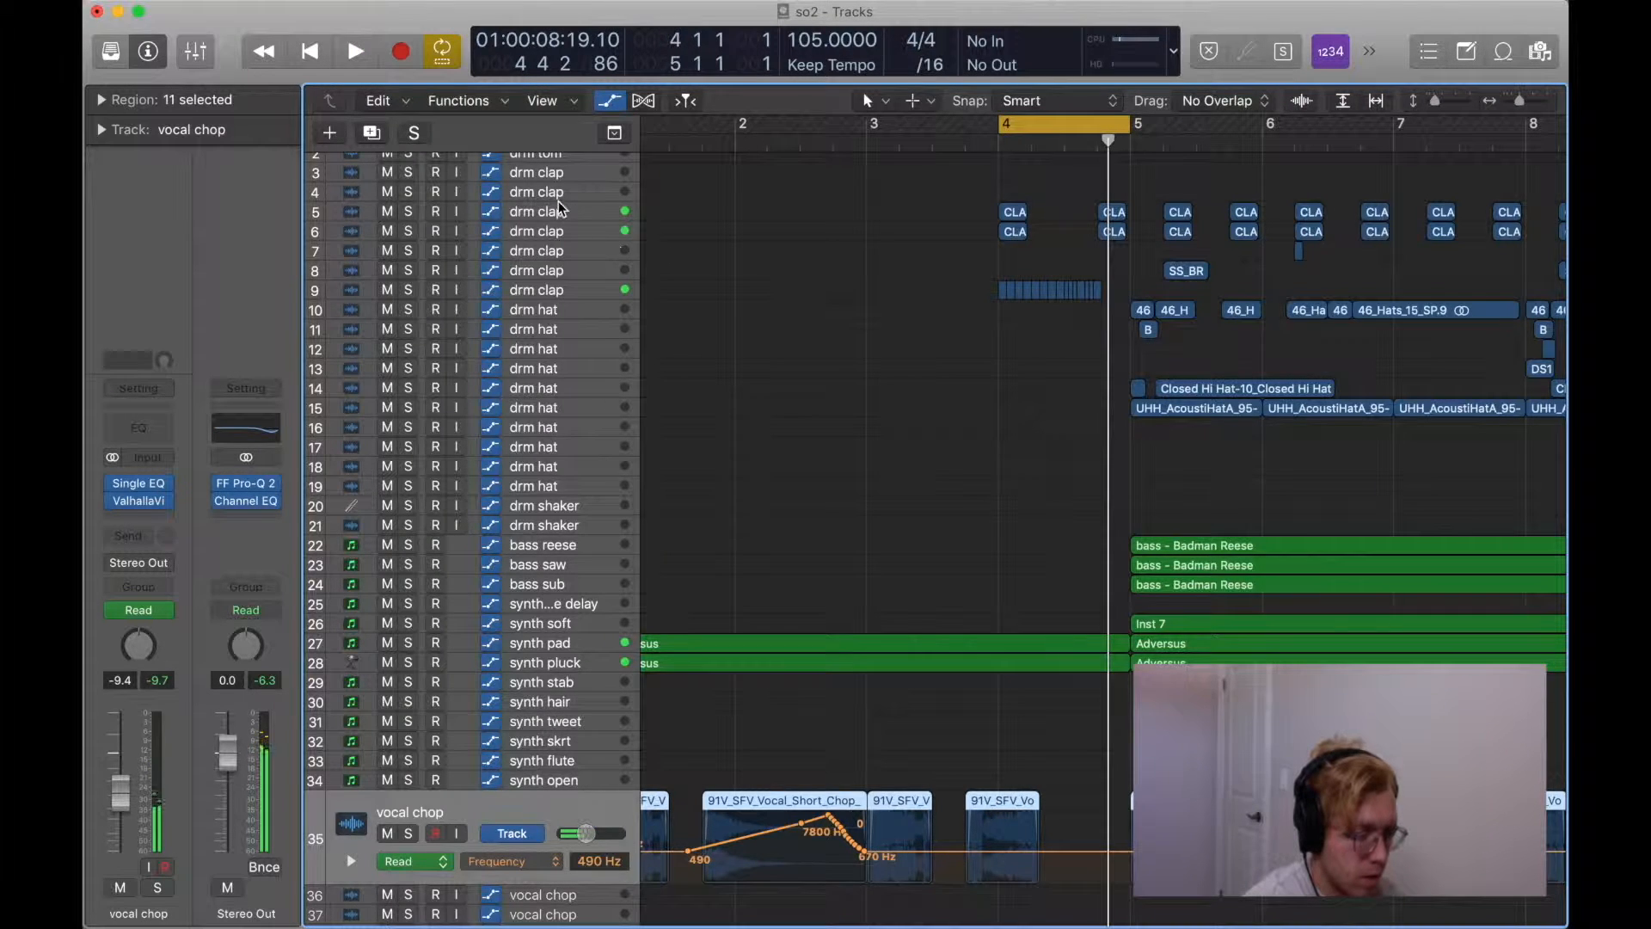
{"action": "left_click", "coordinate": [558, 196]}
{"action": "left_click", "coordinate": [558, 285]}
{"action": "key", "text": "s"}
{"action": "key", "text": "space"}
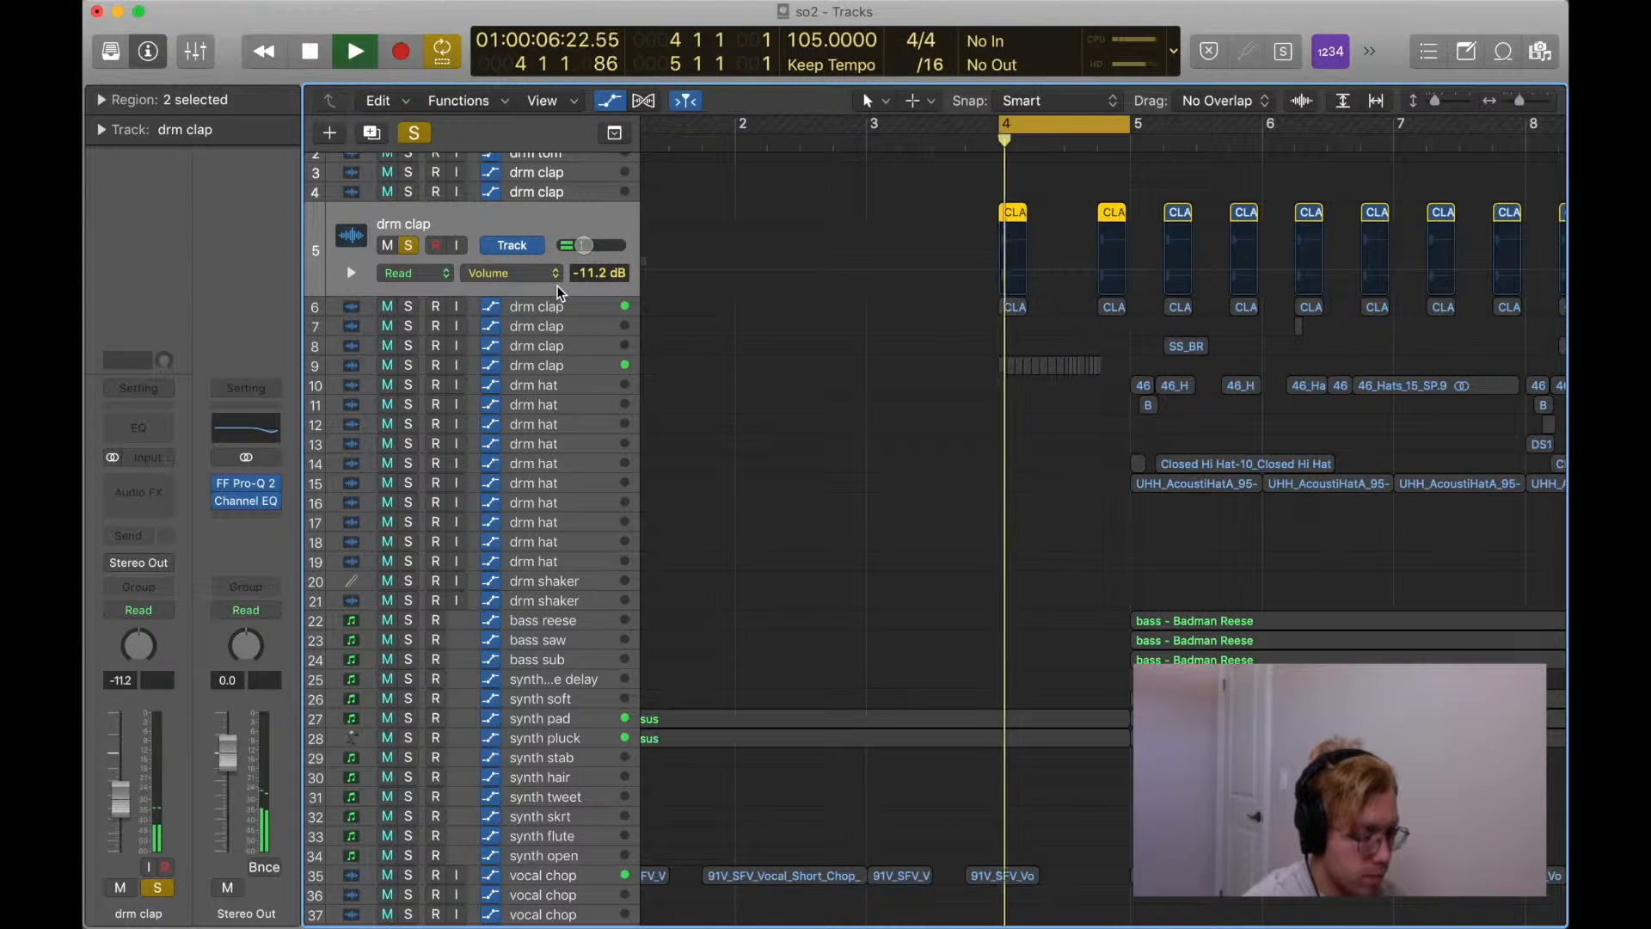
{"action": "left_click", "coordinate": [557, 308]}
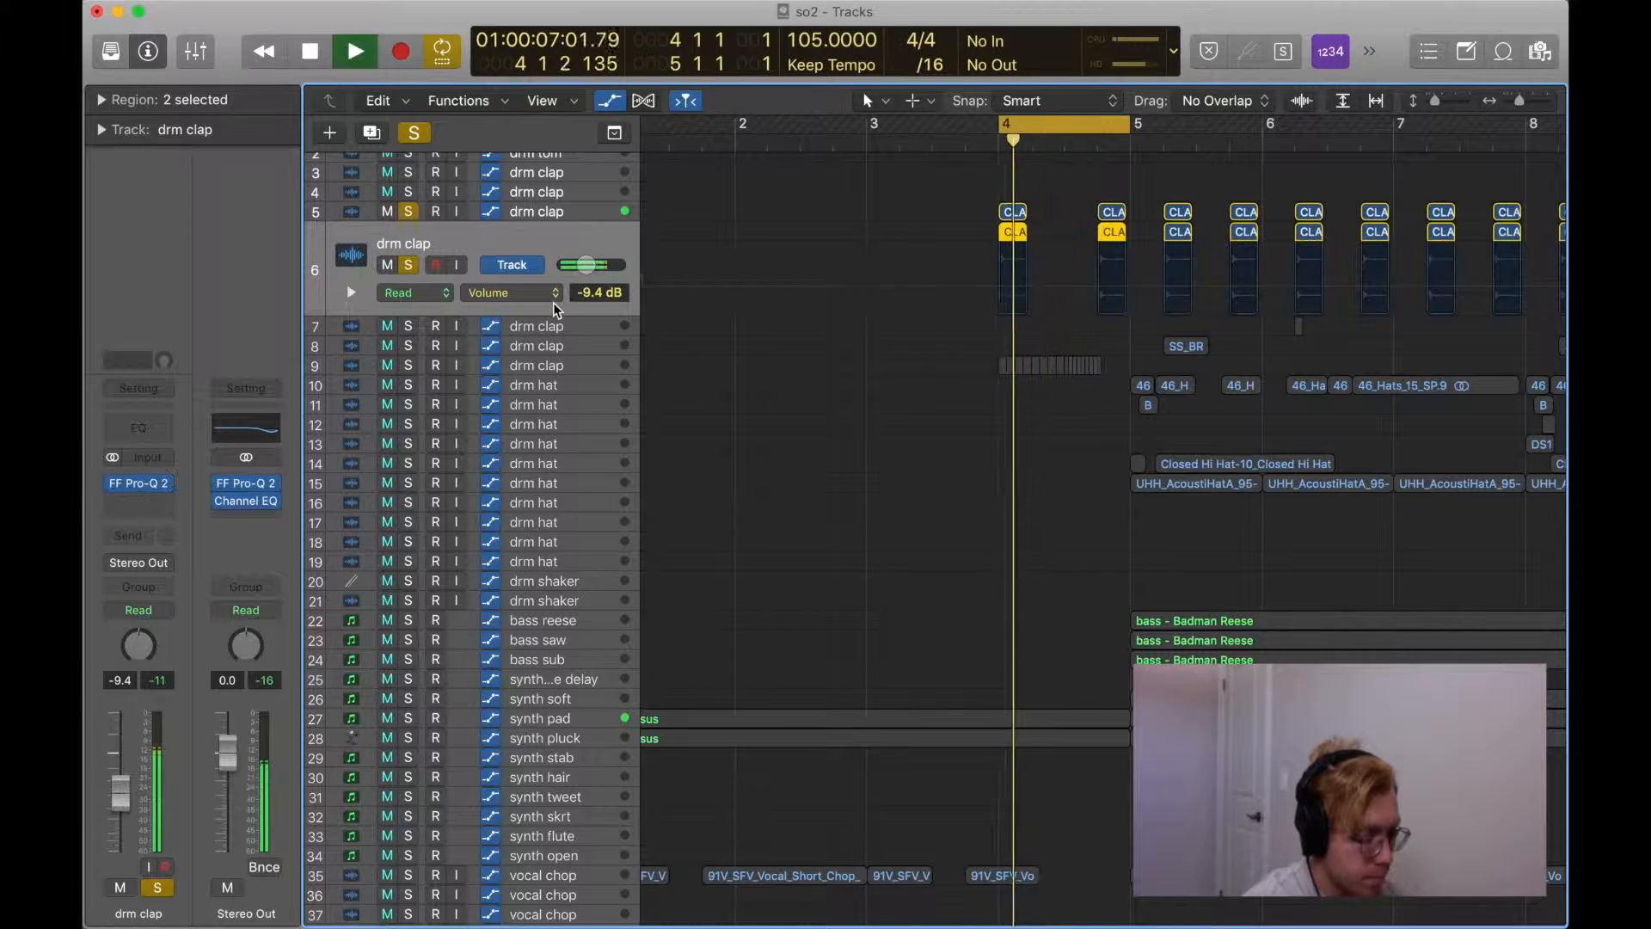
{"action": "left_click", "coordinate": [410, 211]}
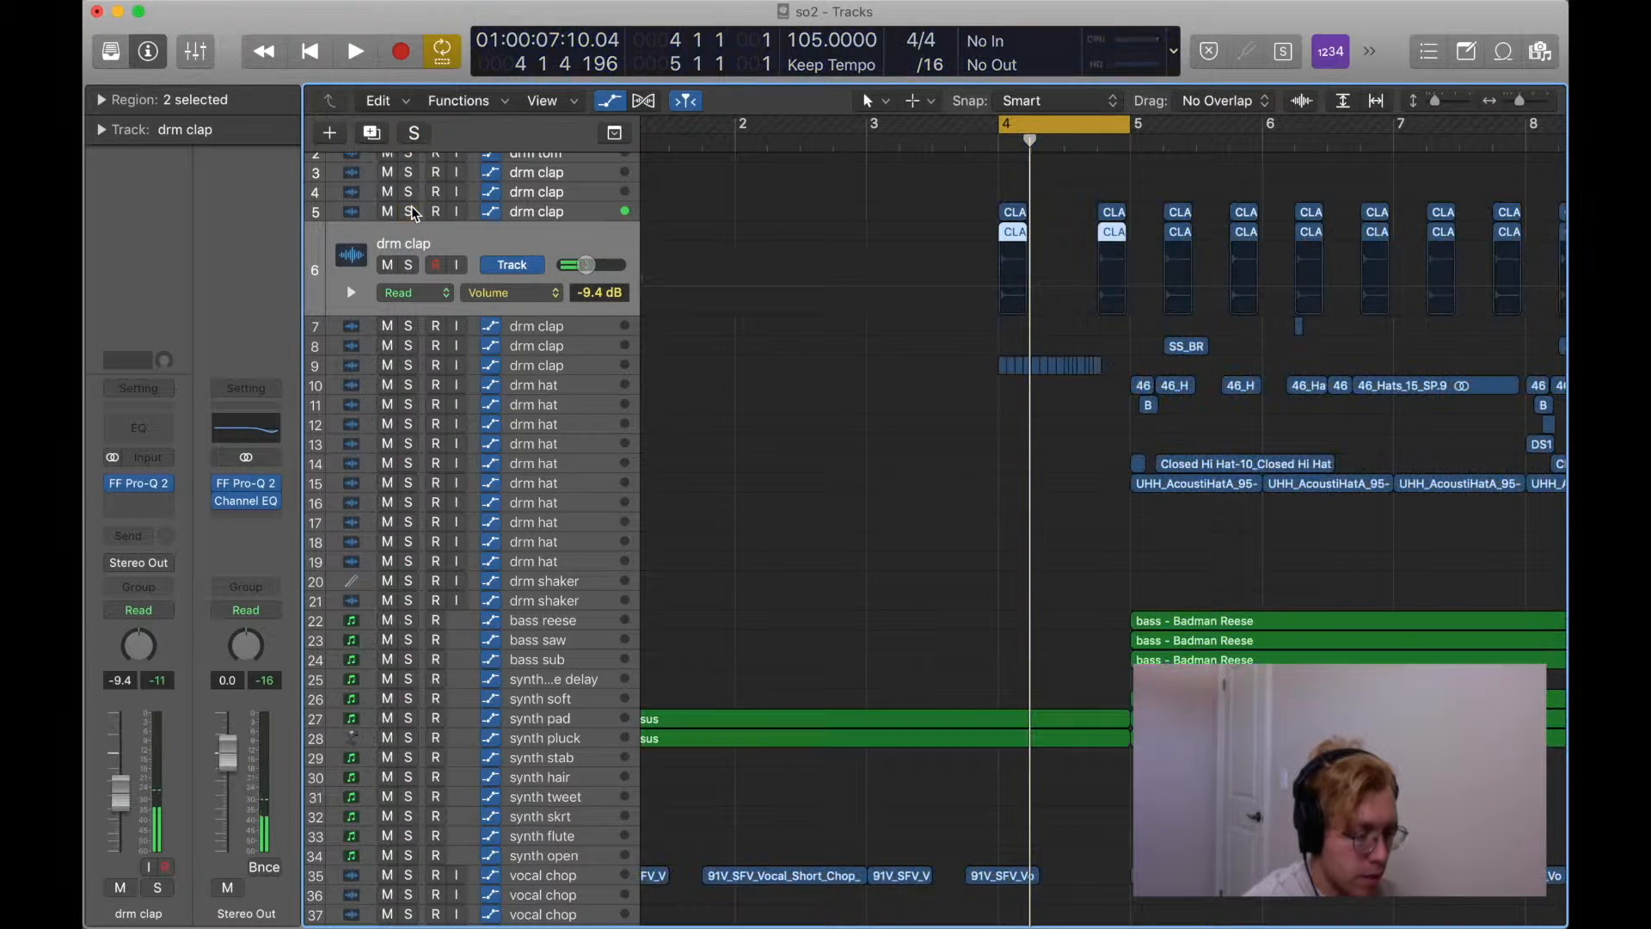
Solo the clap roll on track 9, listen to it in bar 4, and unsolo it.
{"action": "left_click", "coordinate": [557, 365]}
{"action": "key", "text": "s"}
{"action": "key", "text": "space"}
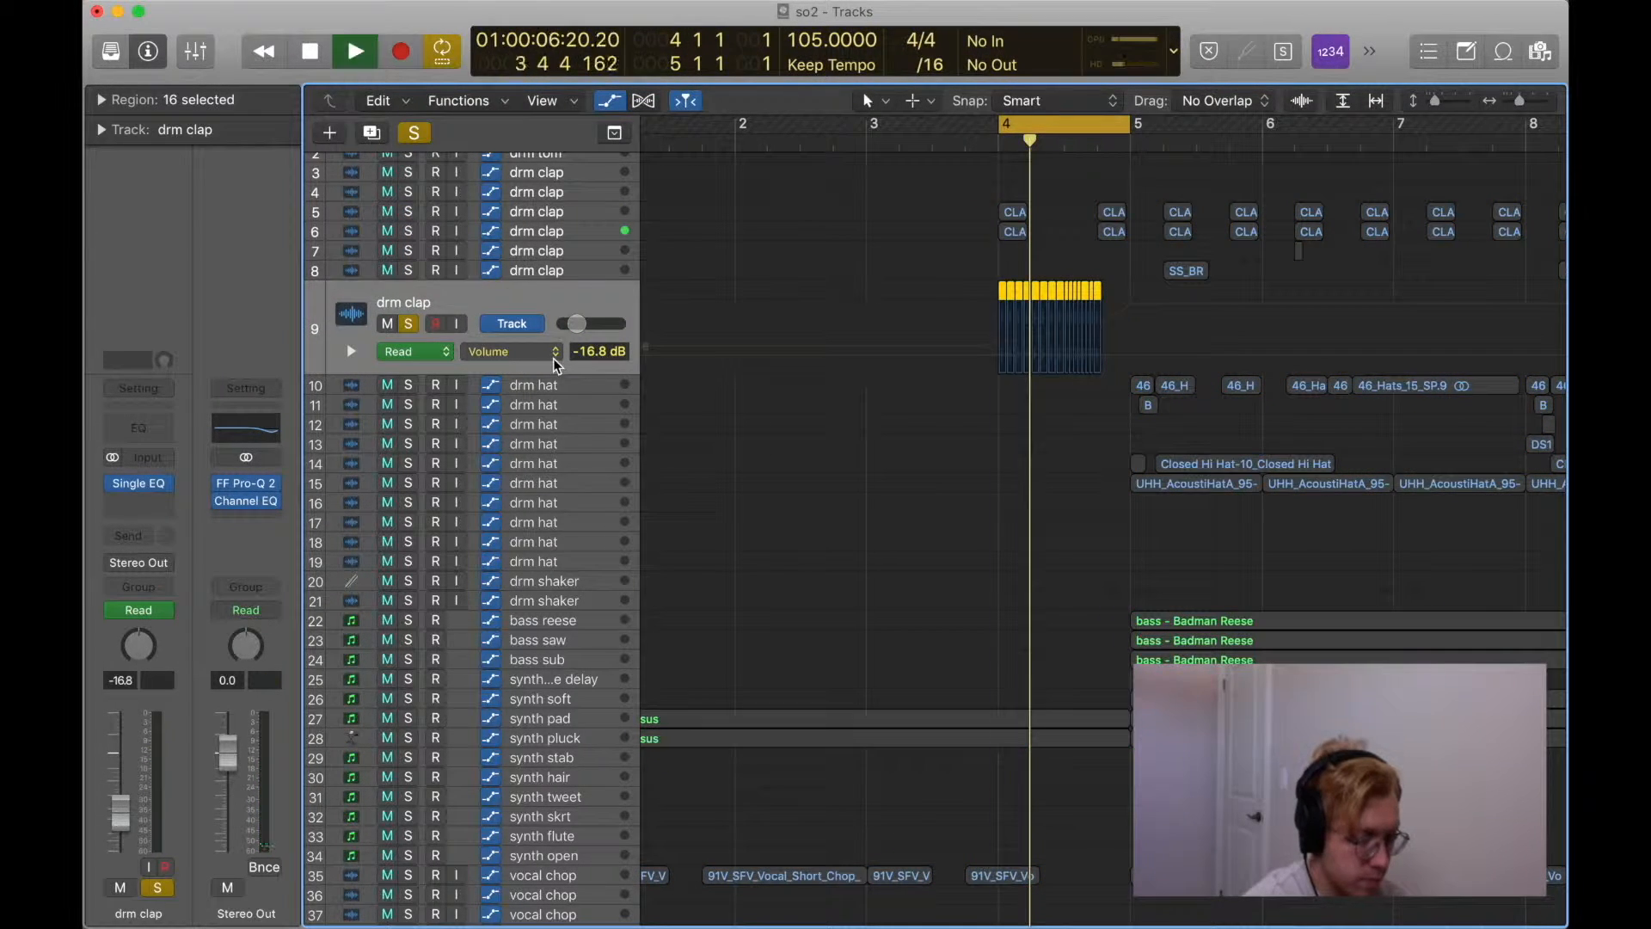
{"action": "key", "text": "space"}
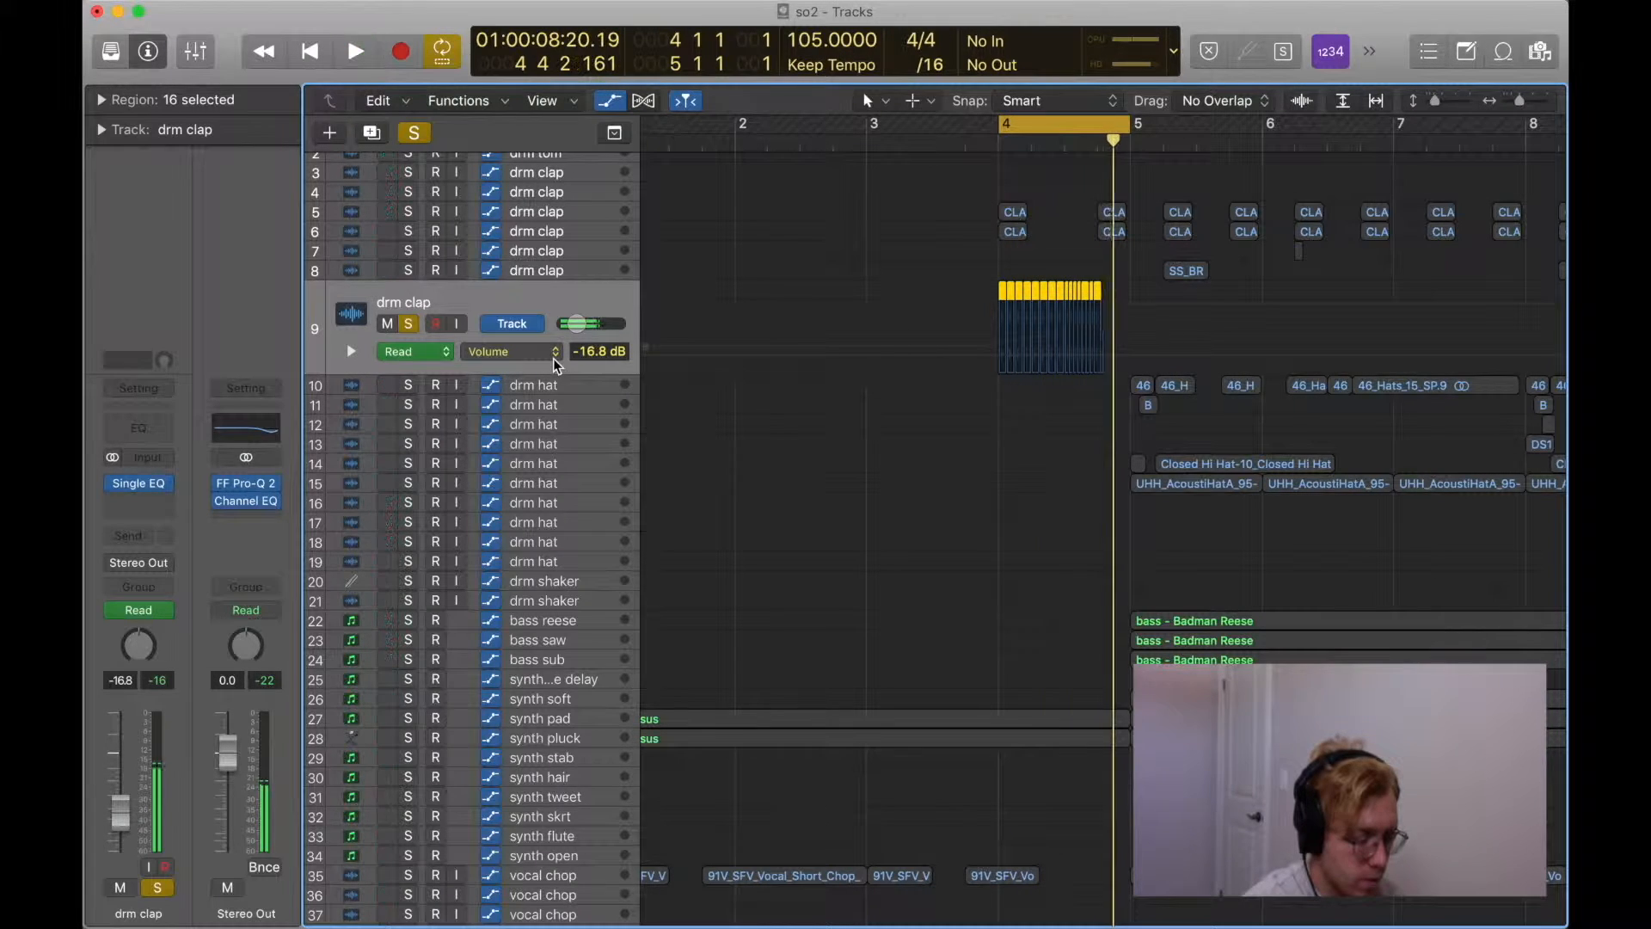
{"action": "key", "text": "s"}
Hide the track automation and shrink the track heights until all 40 tracks fit in view.
{"action": "scroll", "coordinate": [791, 336], "scroll_direction": "down", "scroll_amount": 10}
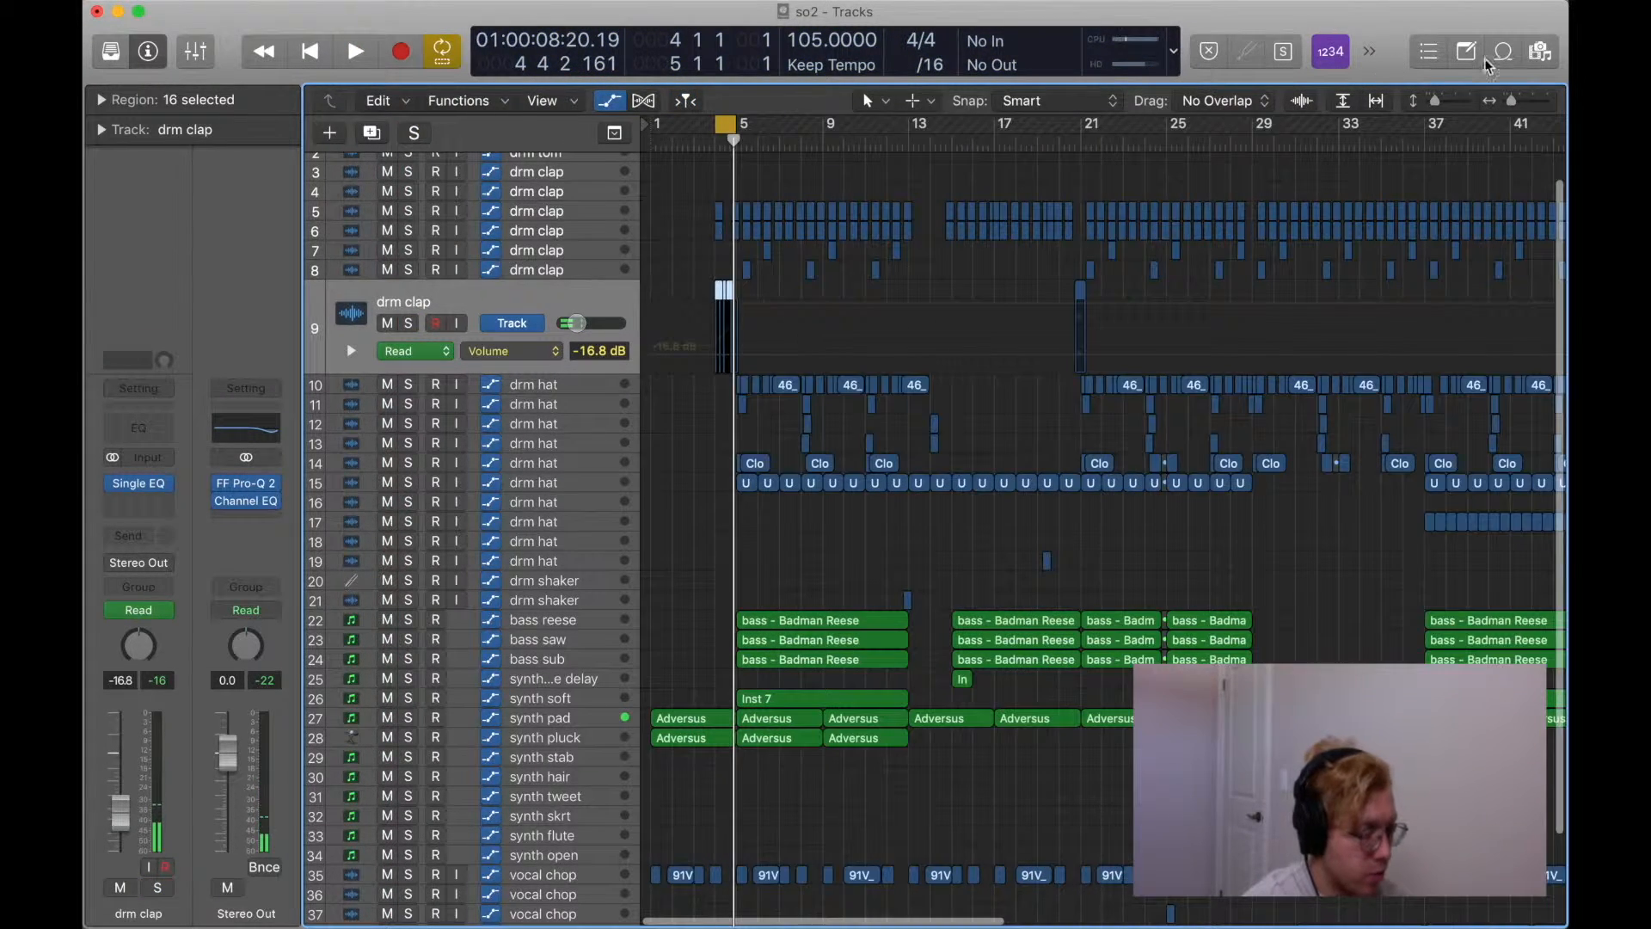
{"action": "left_click_drag", "start_coordinate": [1437, 101], "coordinate": [1397, 90]}
{"action": "key", "text": "a"}
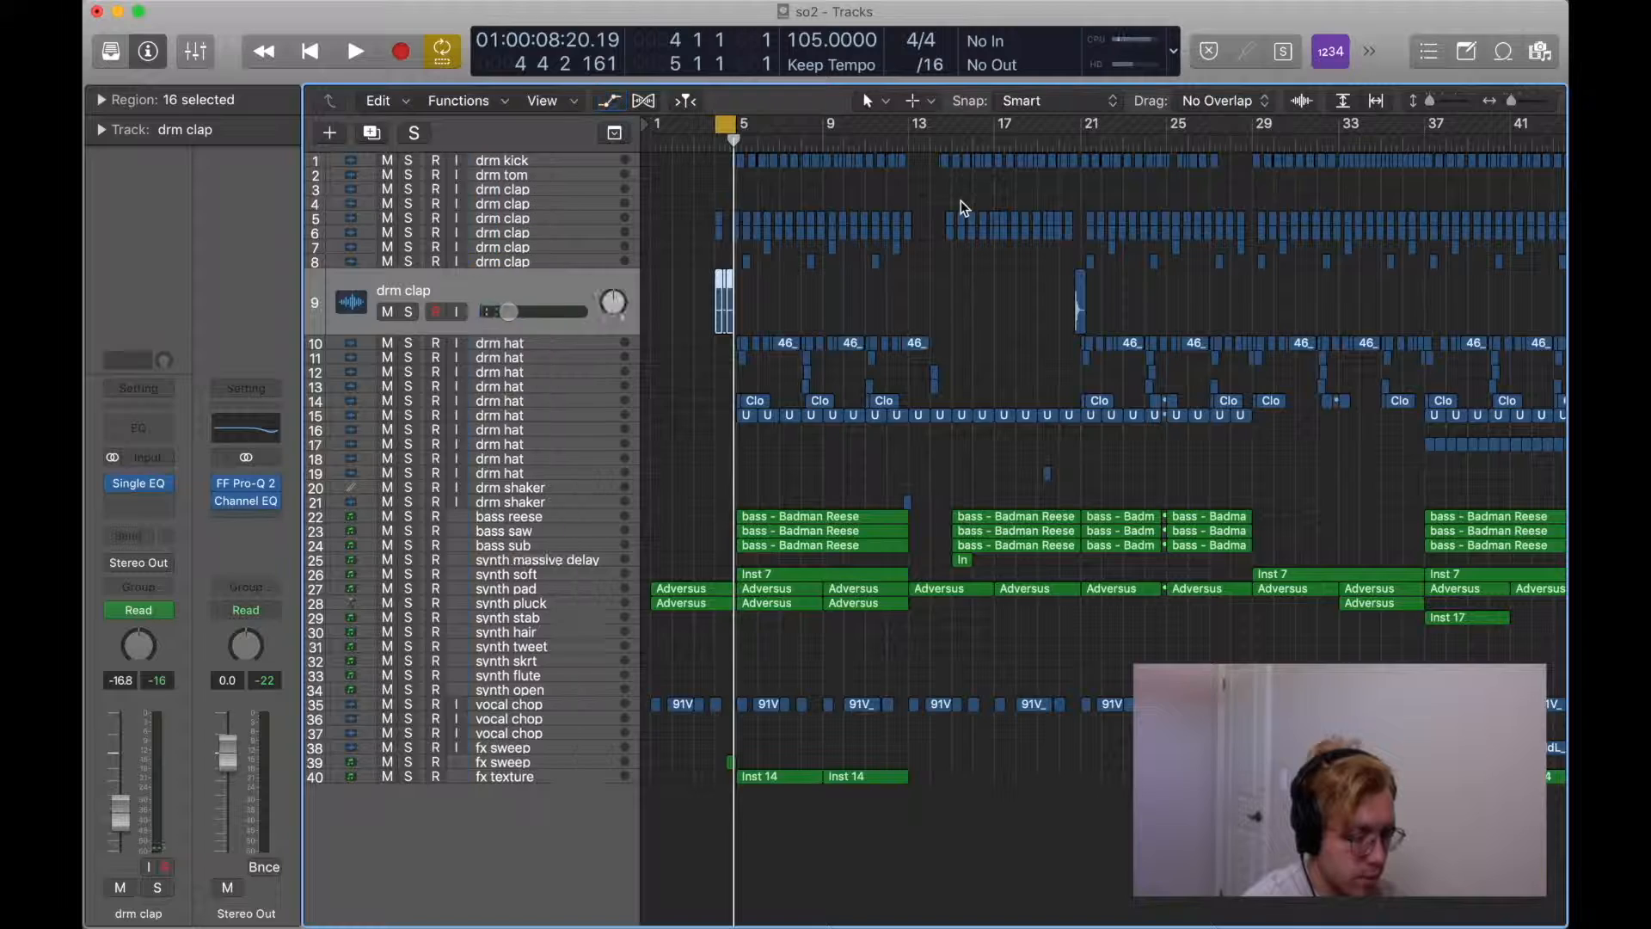
{"action": "scroll", "coordinate": [927, 294], "scroll_direction": "up", "scroll_amount": 5}
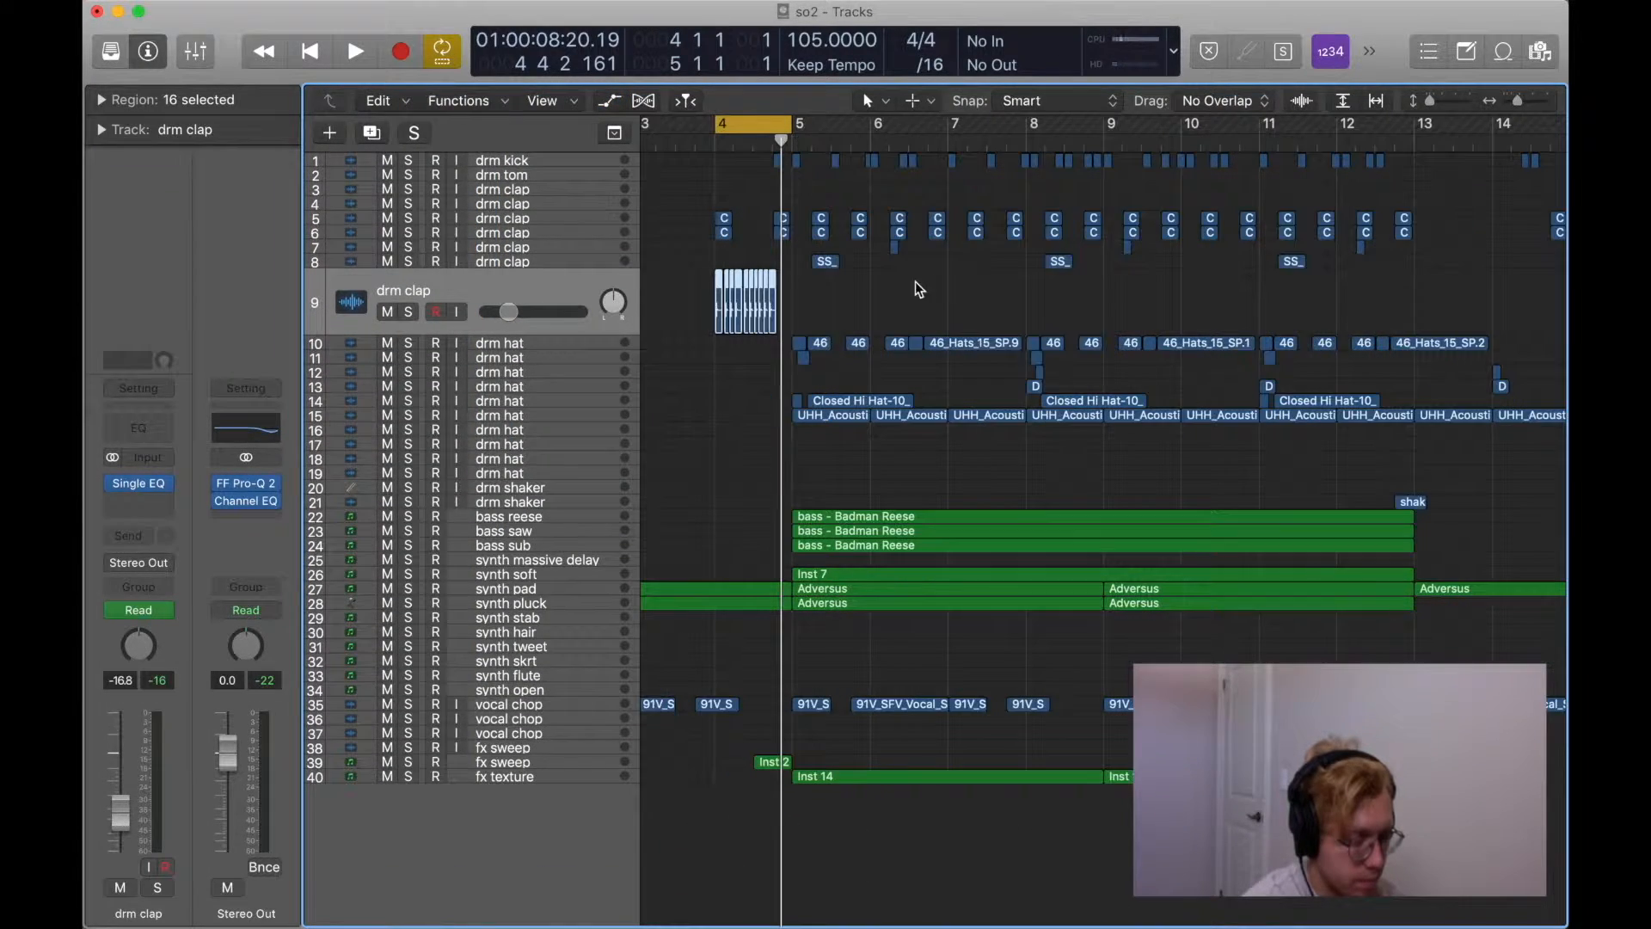
Set the cycle range from bar 4 to bar 9, listen to the soloed fx sweep on track 39, and unsolo it.
{"action": "left_click_drag", "start_coordinate": [726, 122], "coordinate": [1103, 122]}
{"action": "left_click", "coordinate": [542, 764]}
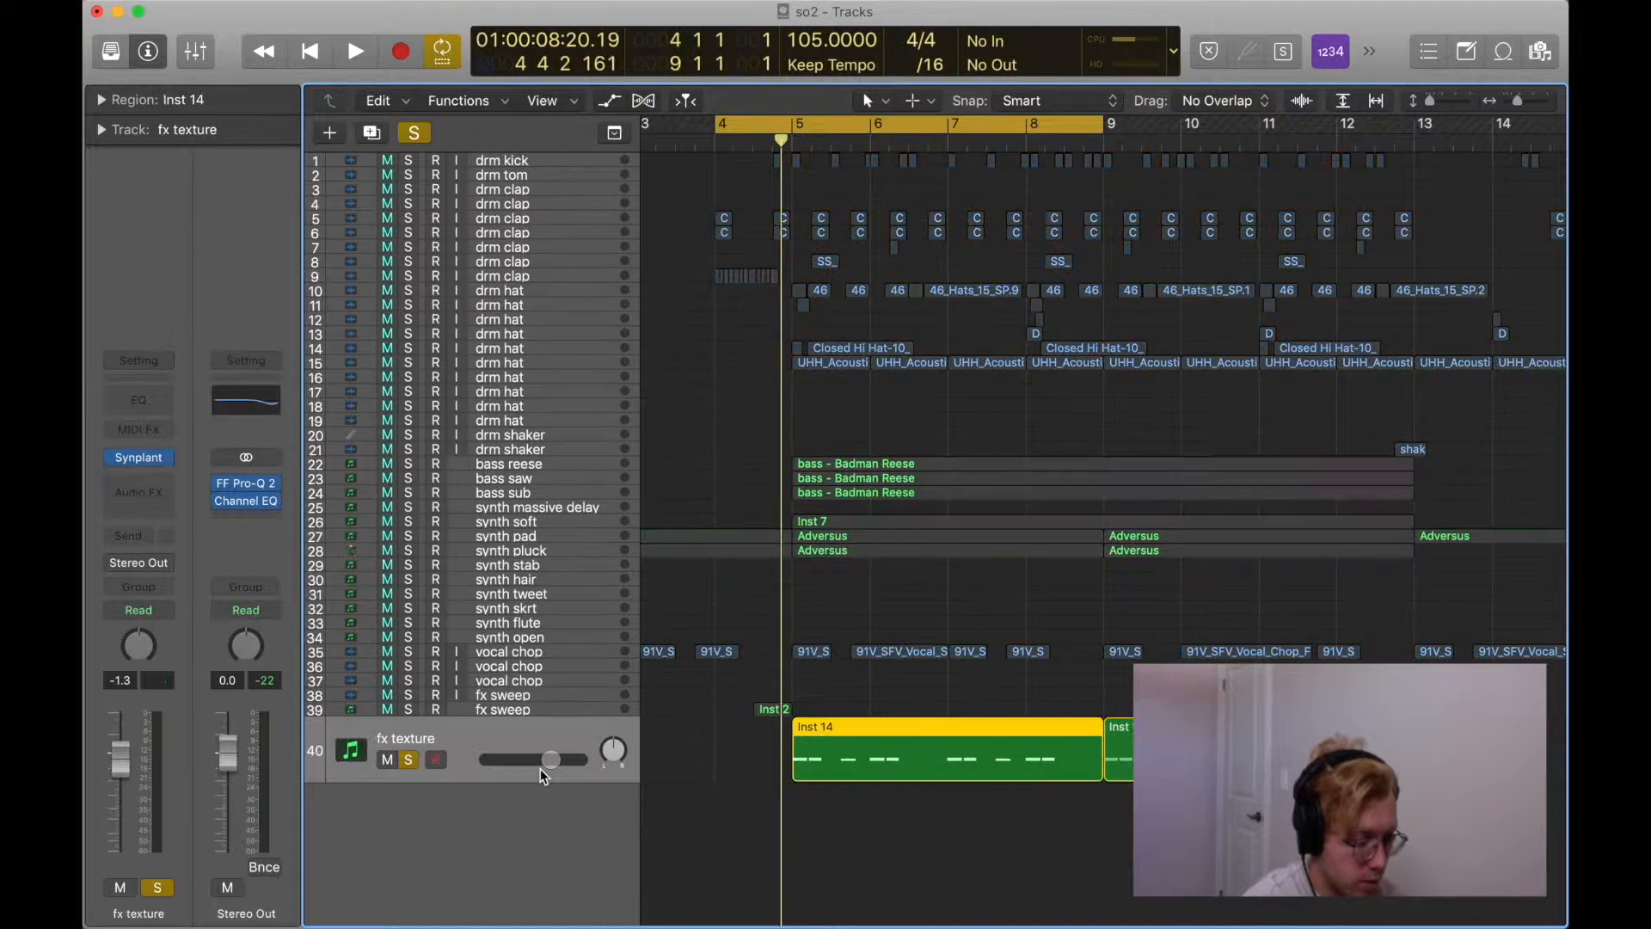
{"action": "key", "text": "space"}
{"action": "key", "text": "s"}
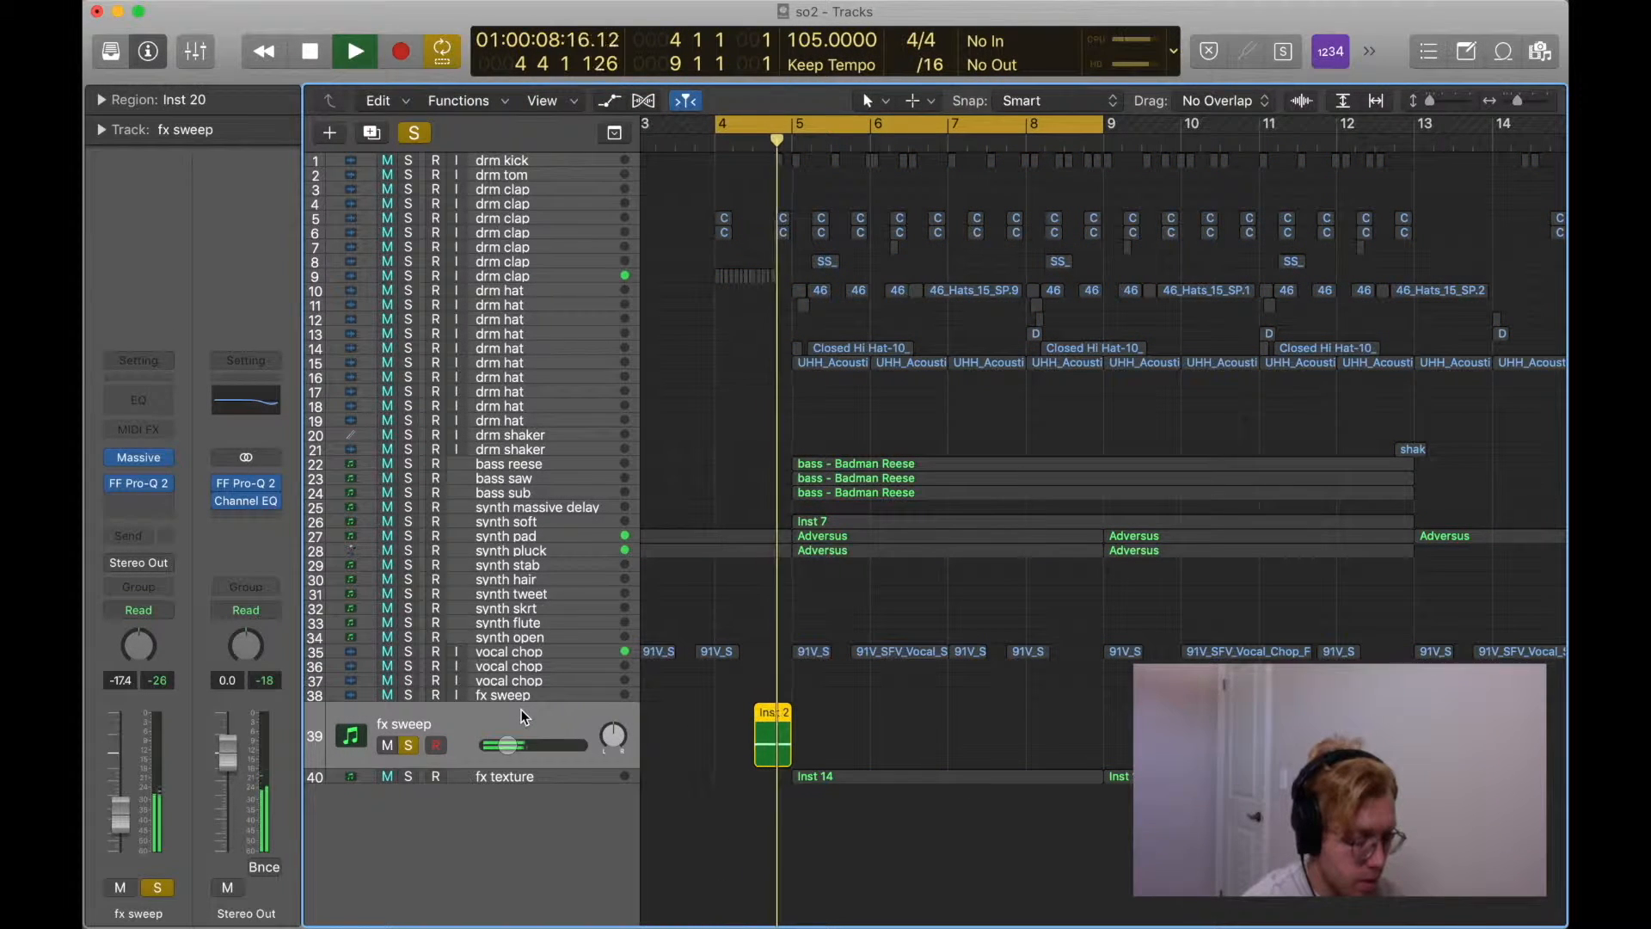
{"action": "key", "text": "space"}
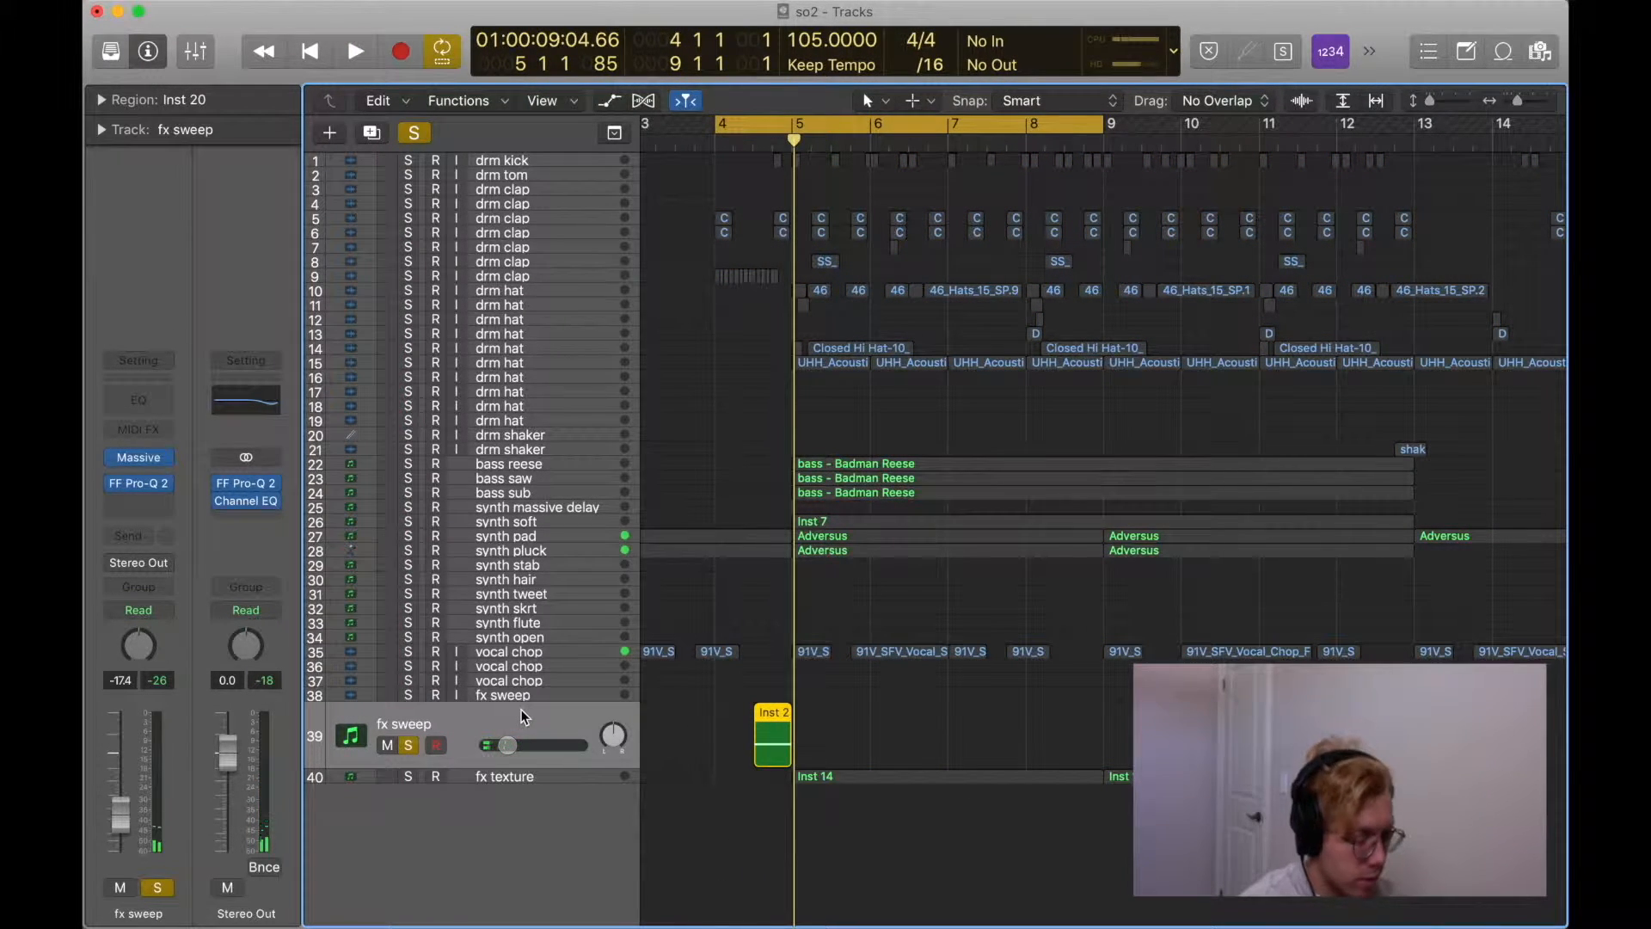
{"action": "key", "text": "z"}
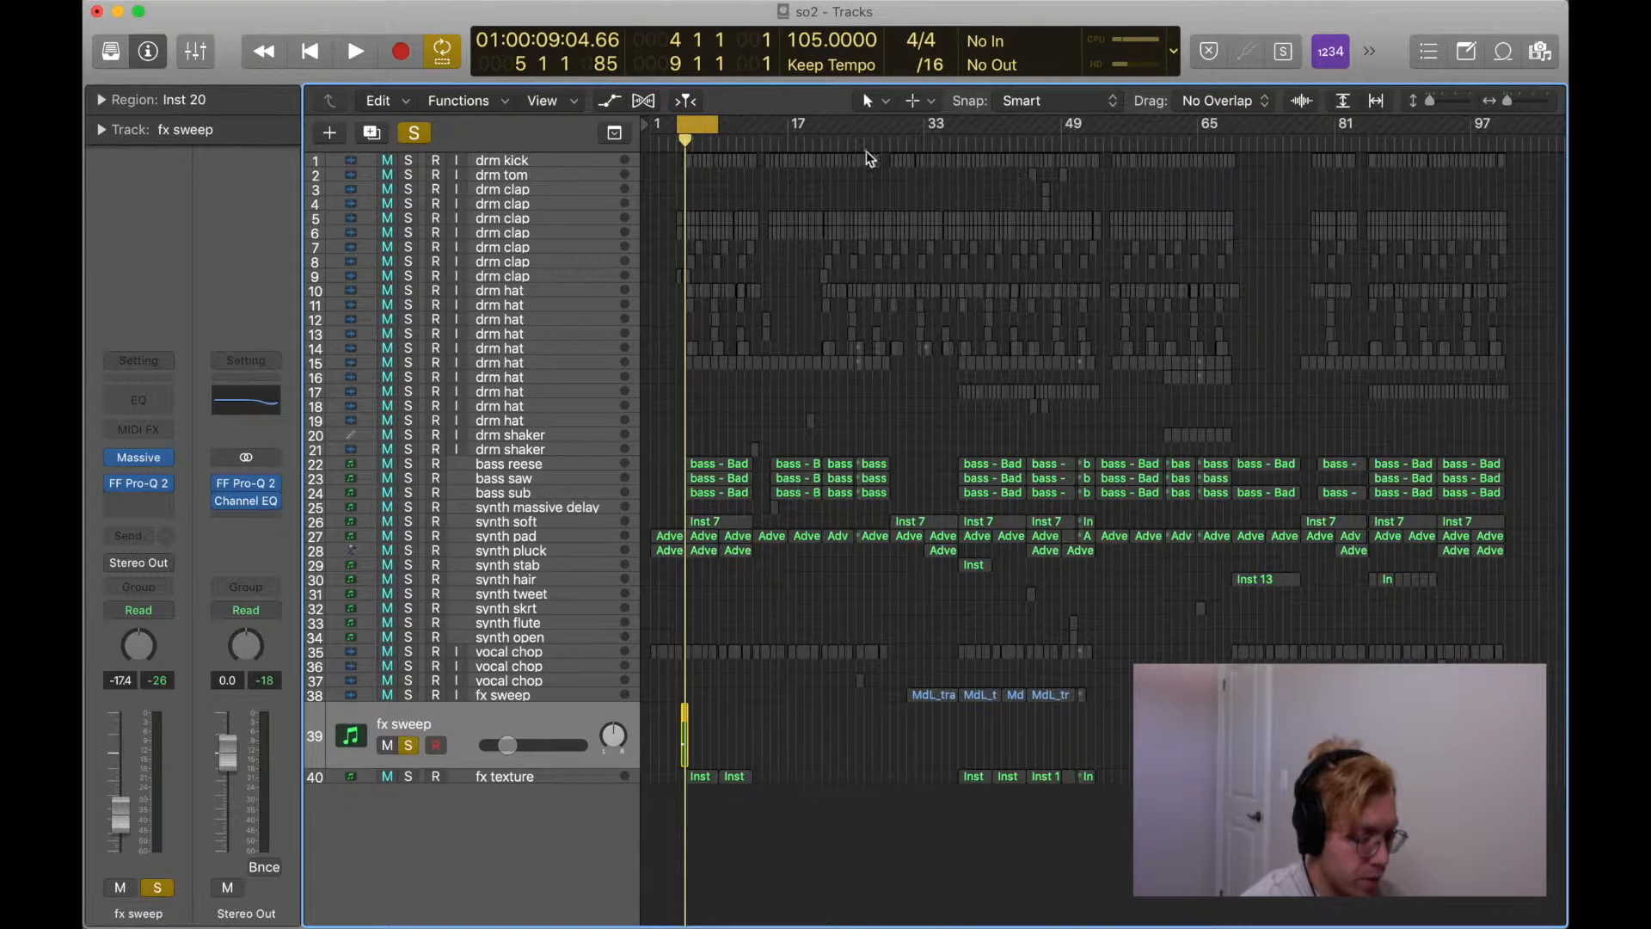
{"action": "key", "text": "s"}
Turn the cycle off and play the full mix from just before bar 5.
{"action": "key", "text": "super+Right"}
{"action": "key", "text": "super+Right"}
{"action": "key", "text": "super+Right"}
{"action": "key", "text": "super+Right"}
{"action": "key", "text": "super+Right"}
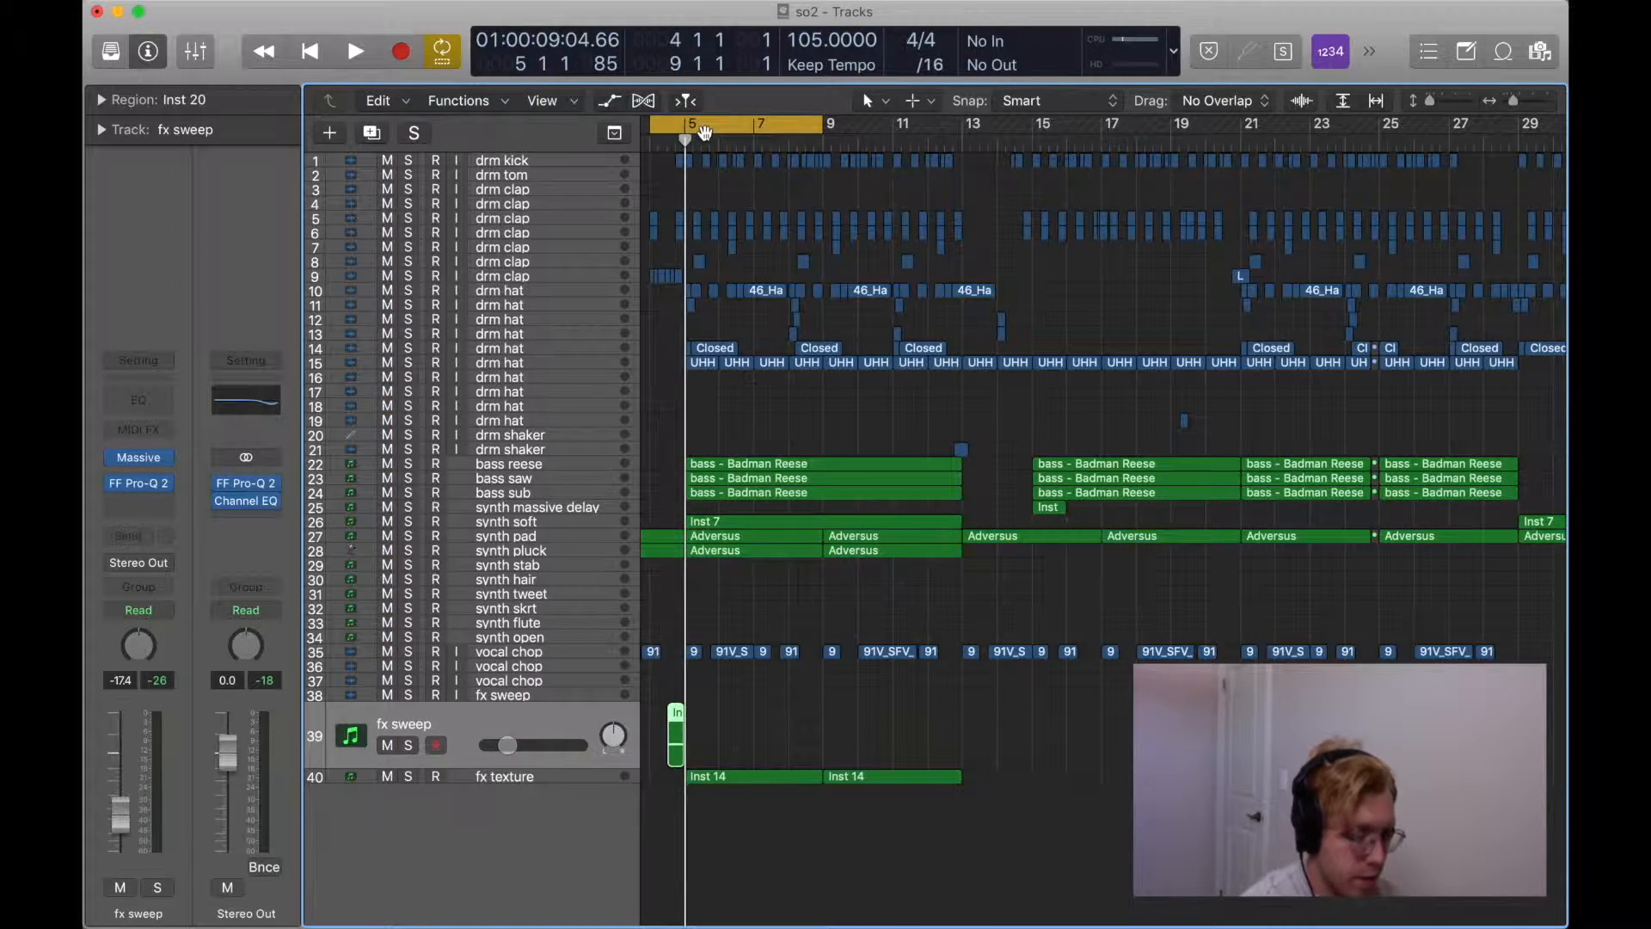
{"action": "scroll", "coordinate": [705, 134], "scroll_direction": "left", "scroll_amount": 3}
{"action": "left_click", "coordinate": [772, 144]}
{"action": "key", "text": "space"}
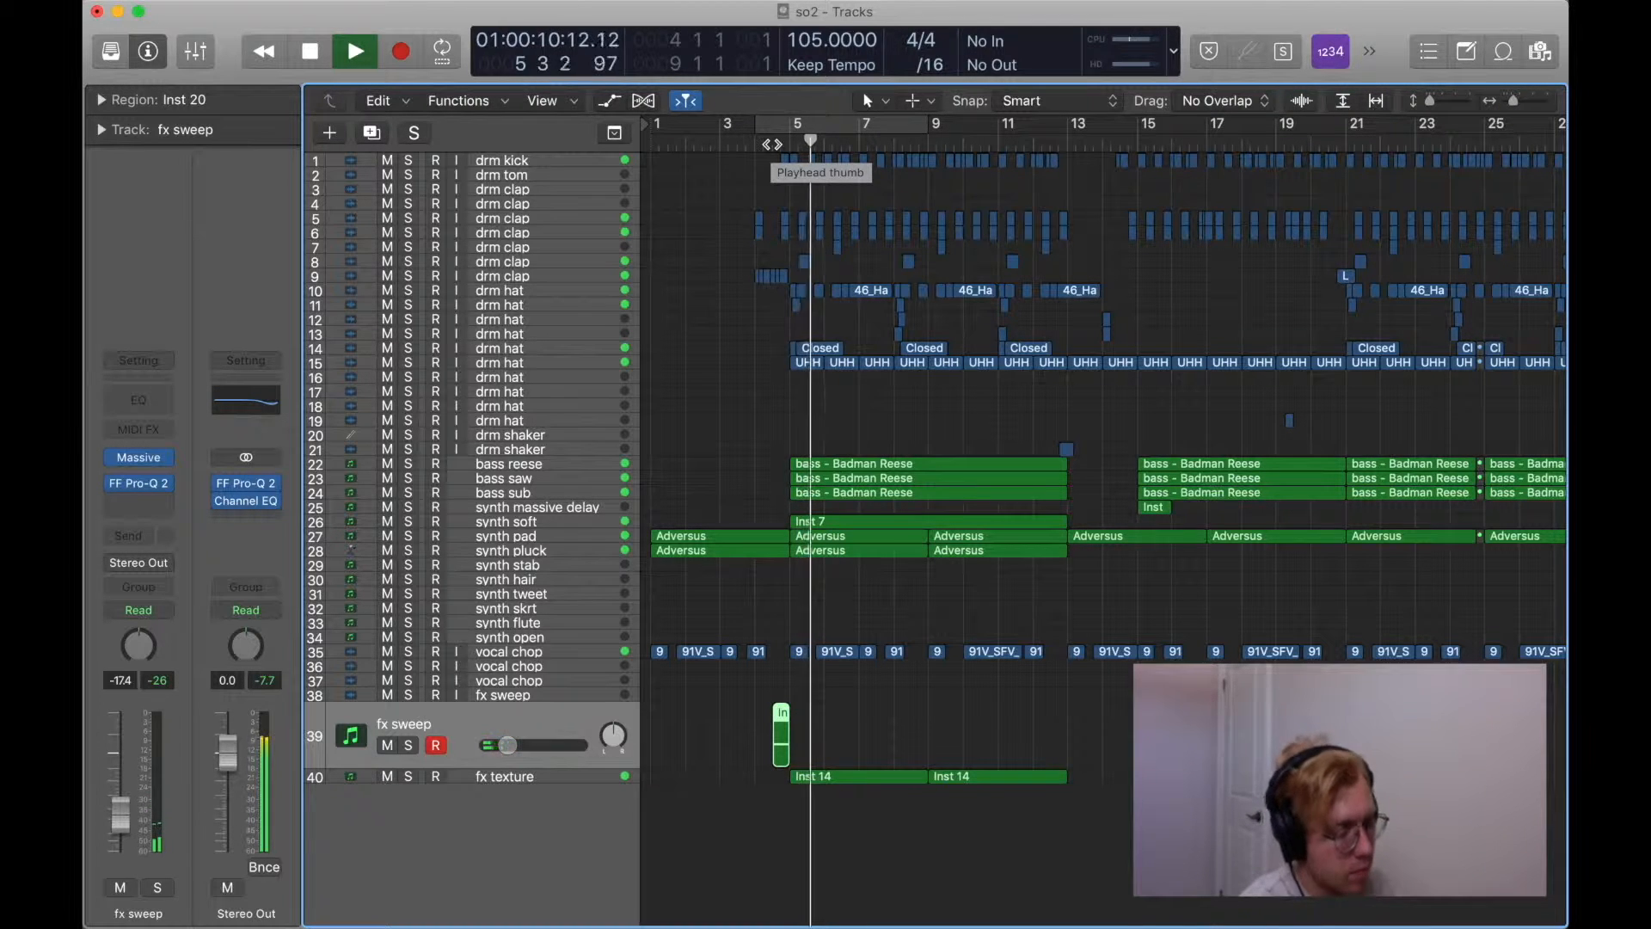
{"action": "key", "text": "space"}
Set the cycle range from bar 5 to bar 13 and listen to tracks 1 to 15 soloed together.
{"action": "left_click_drag", "start_coordinate": [792, 122], "coordinate": [1066, 125]}
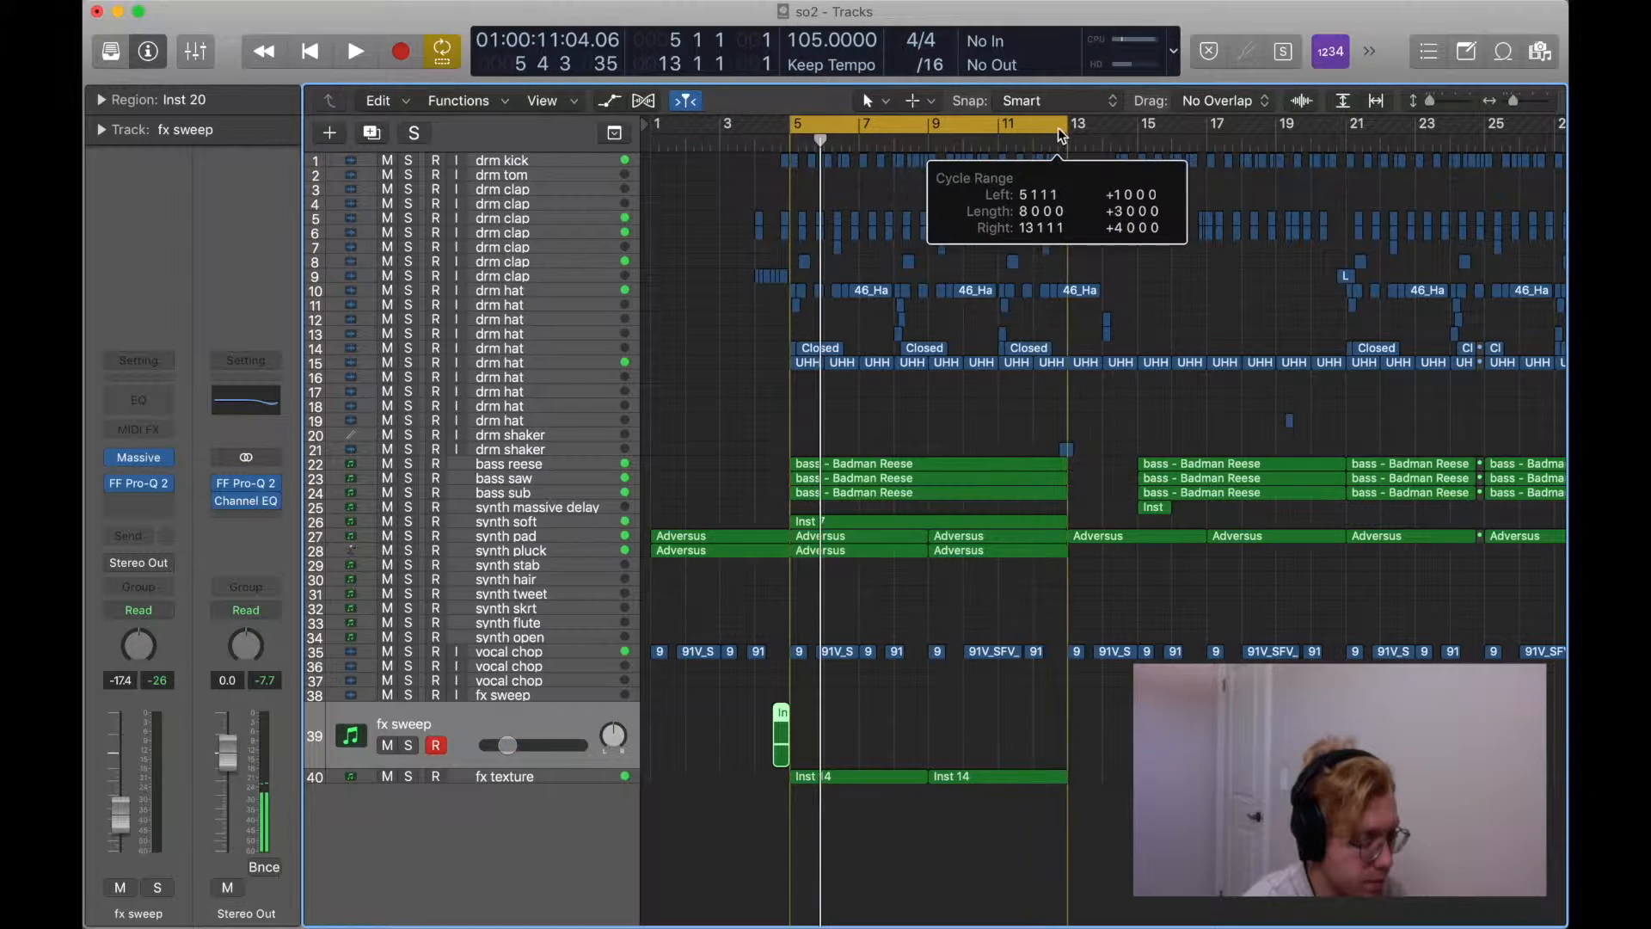
{"action": "left_click", "coordinate": [513, 164]}
{"action": "left_click", "coordinate": [542, 416], "text": "shift"}
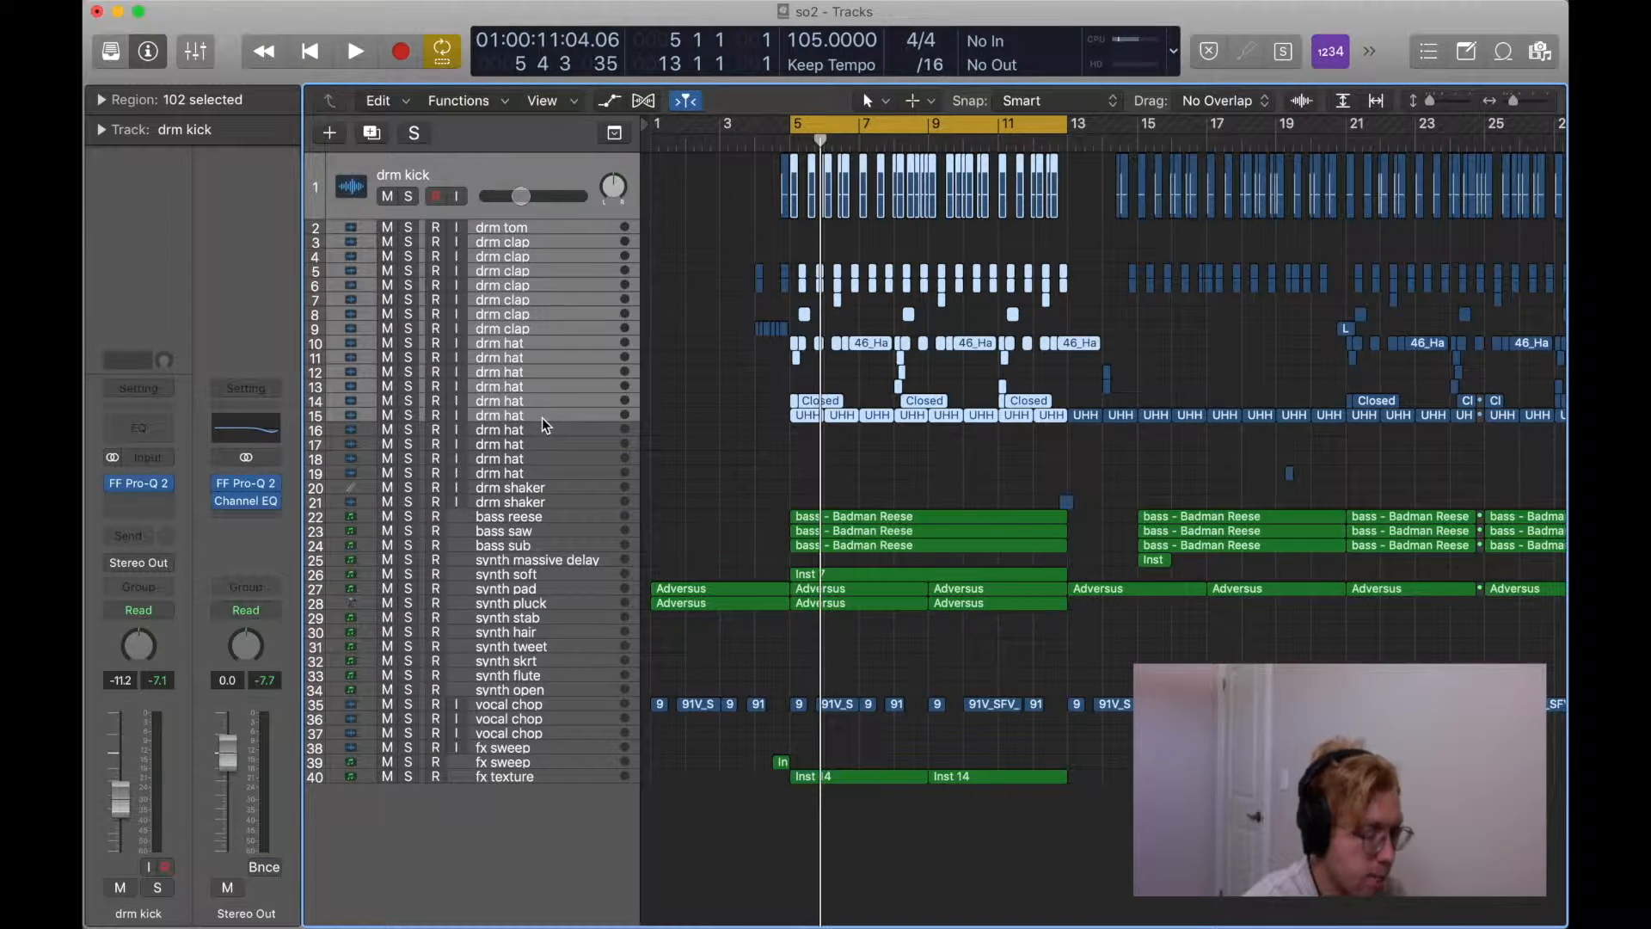
{"action": "key", "text": "s"}
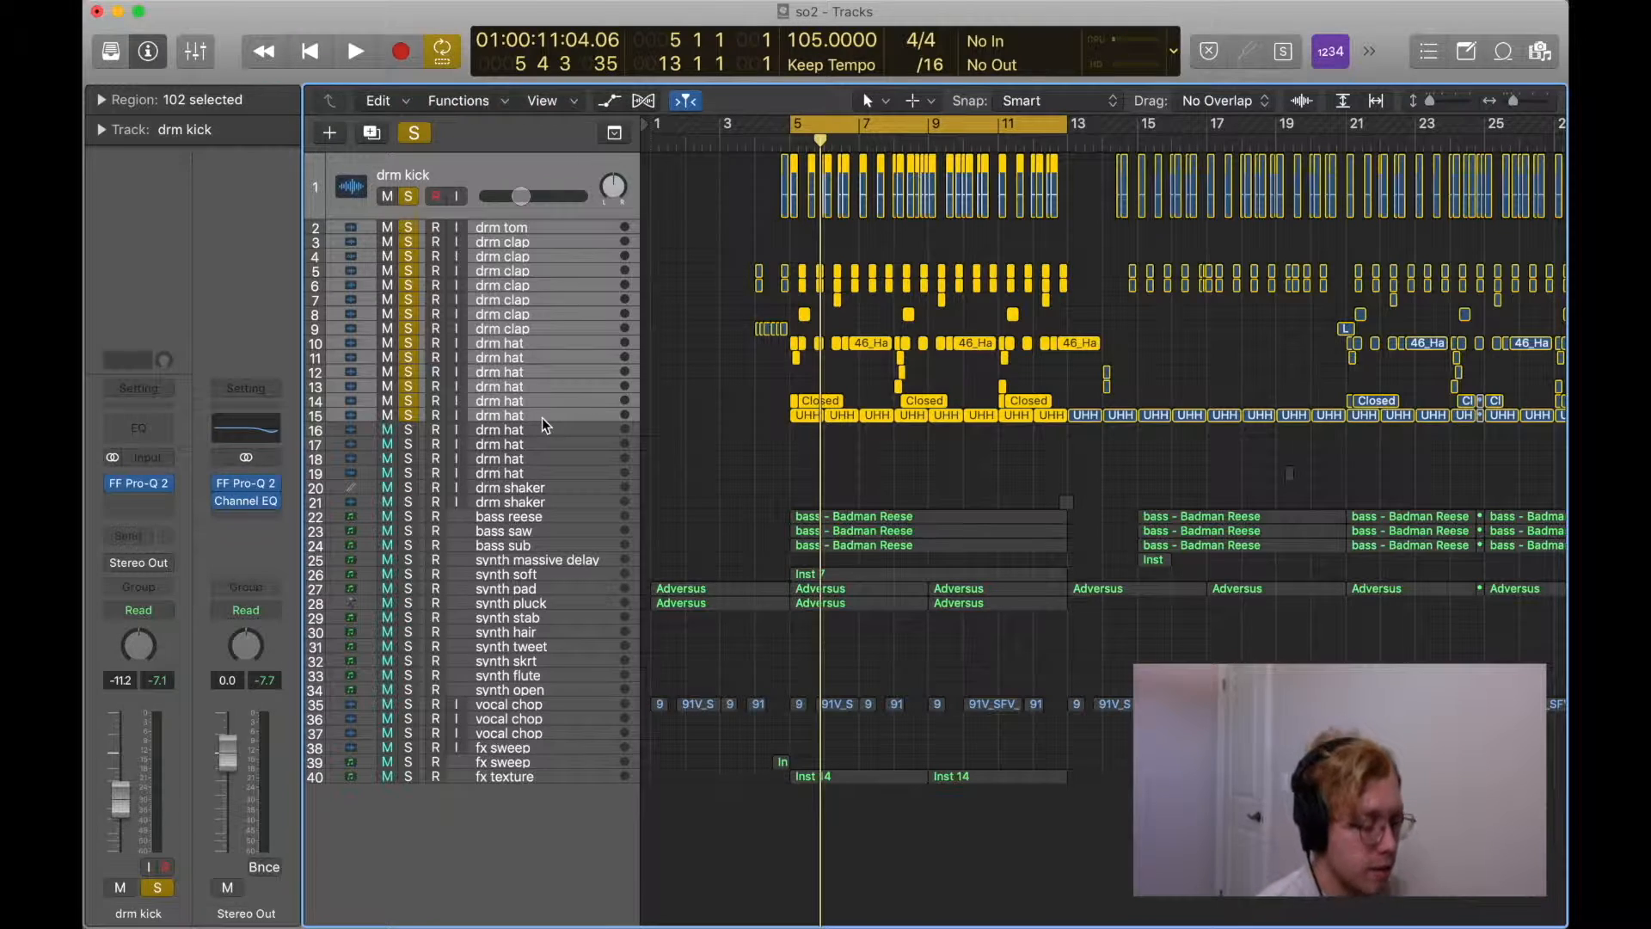
{"action": "key", "text": "space"}
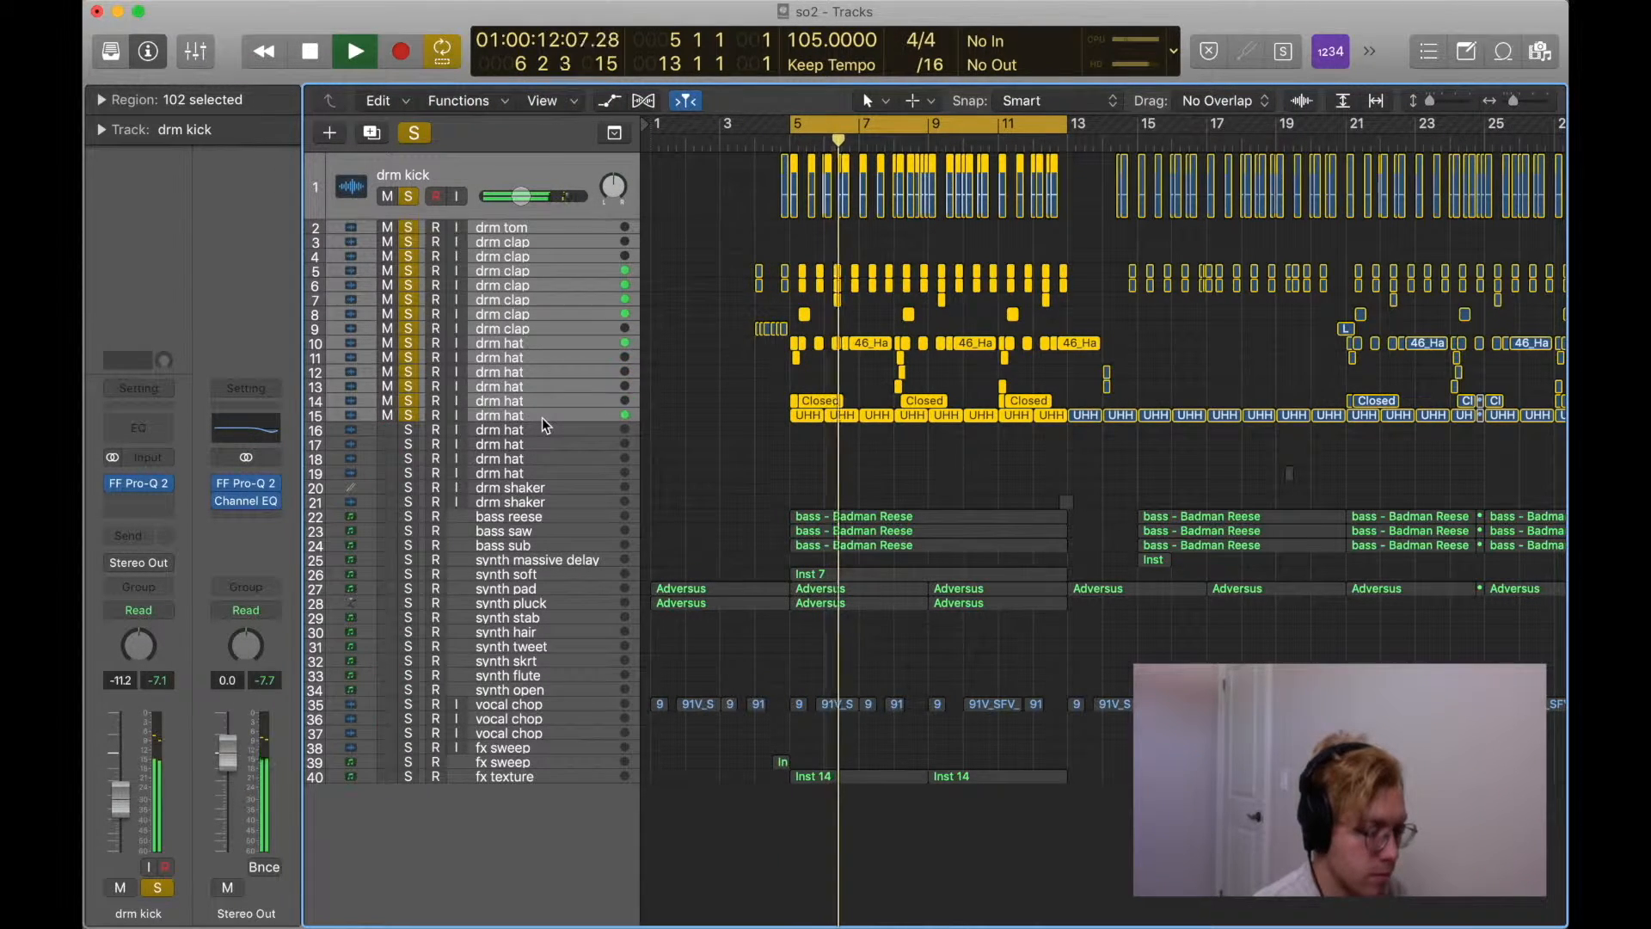
{"action": "key", "text": "space"}
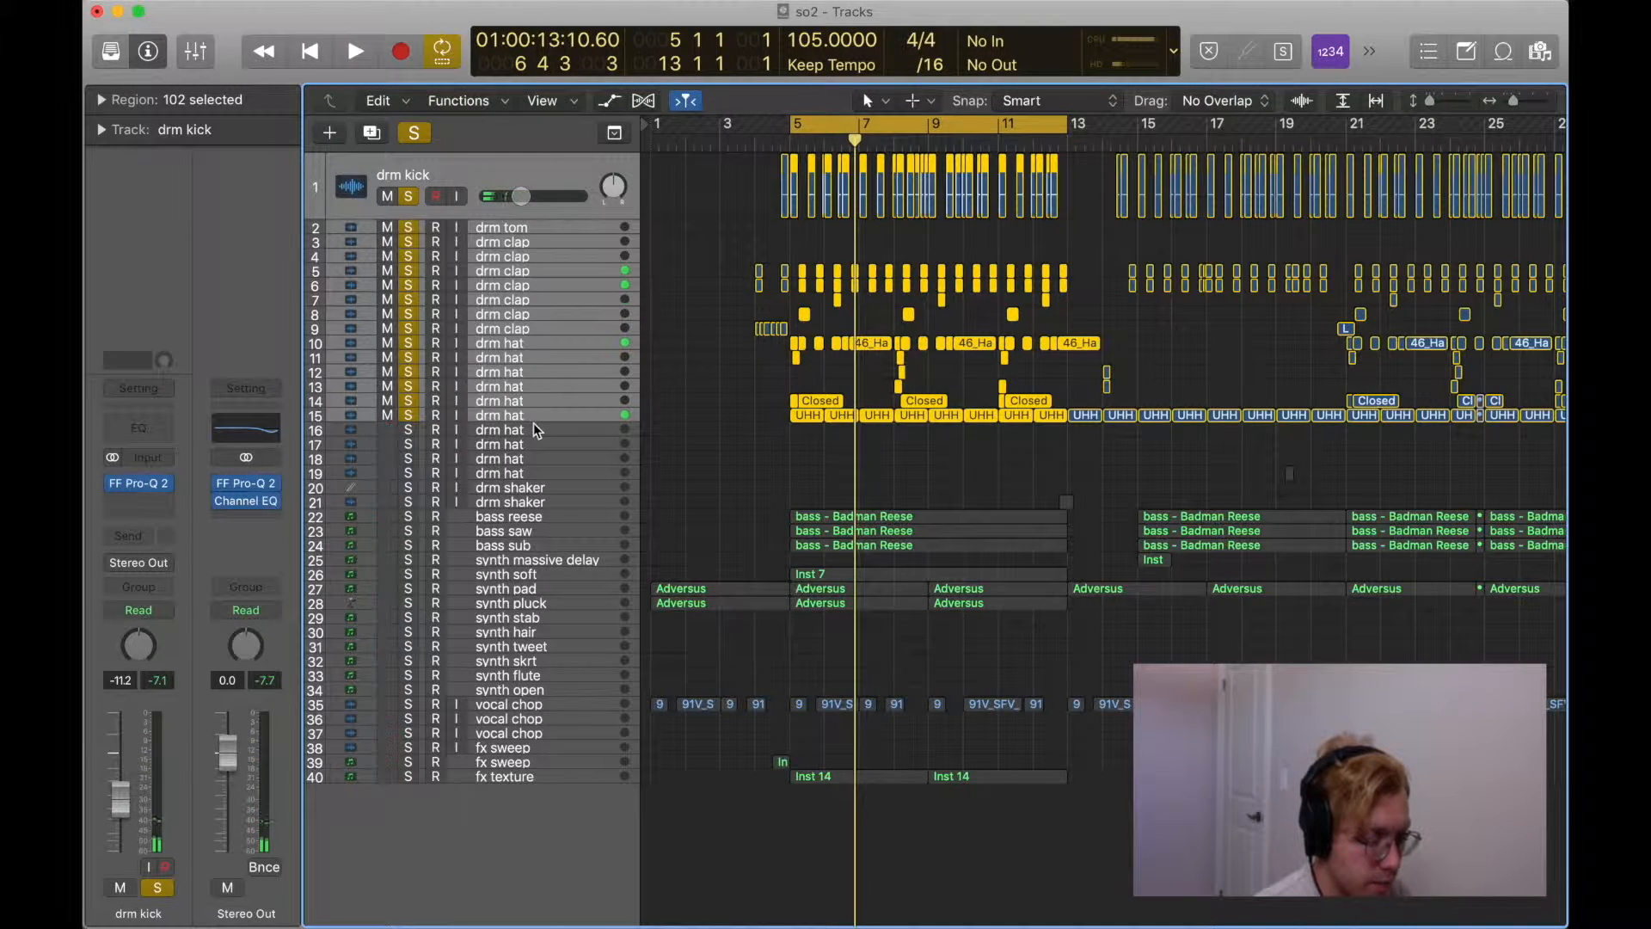
Unsolo tracks 2 to 15 so only the kick stays soloed, and play the cycled section.
{"action": "left_click", "coordinate": [528, 419]}
{"action": "left_click", "coordinate": [503, 174], "text": "shift"}
{"action": "key", "text": "s"}
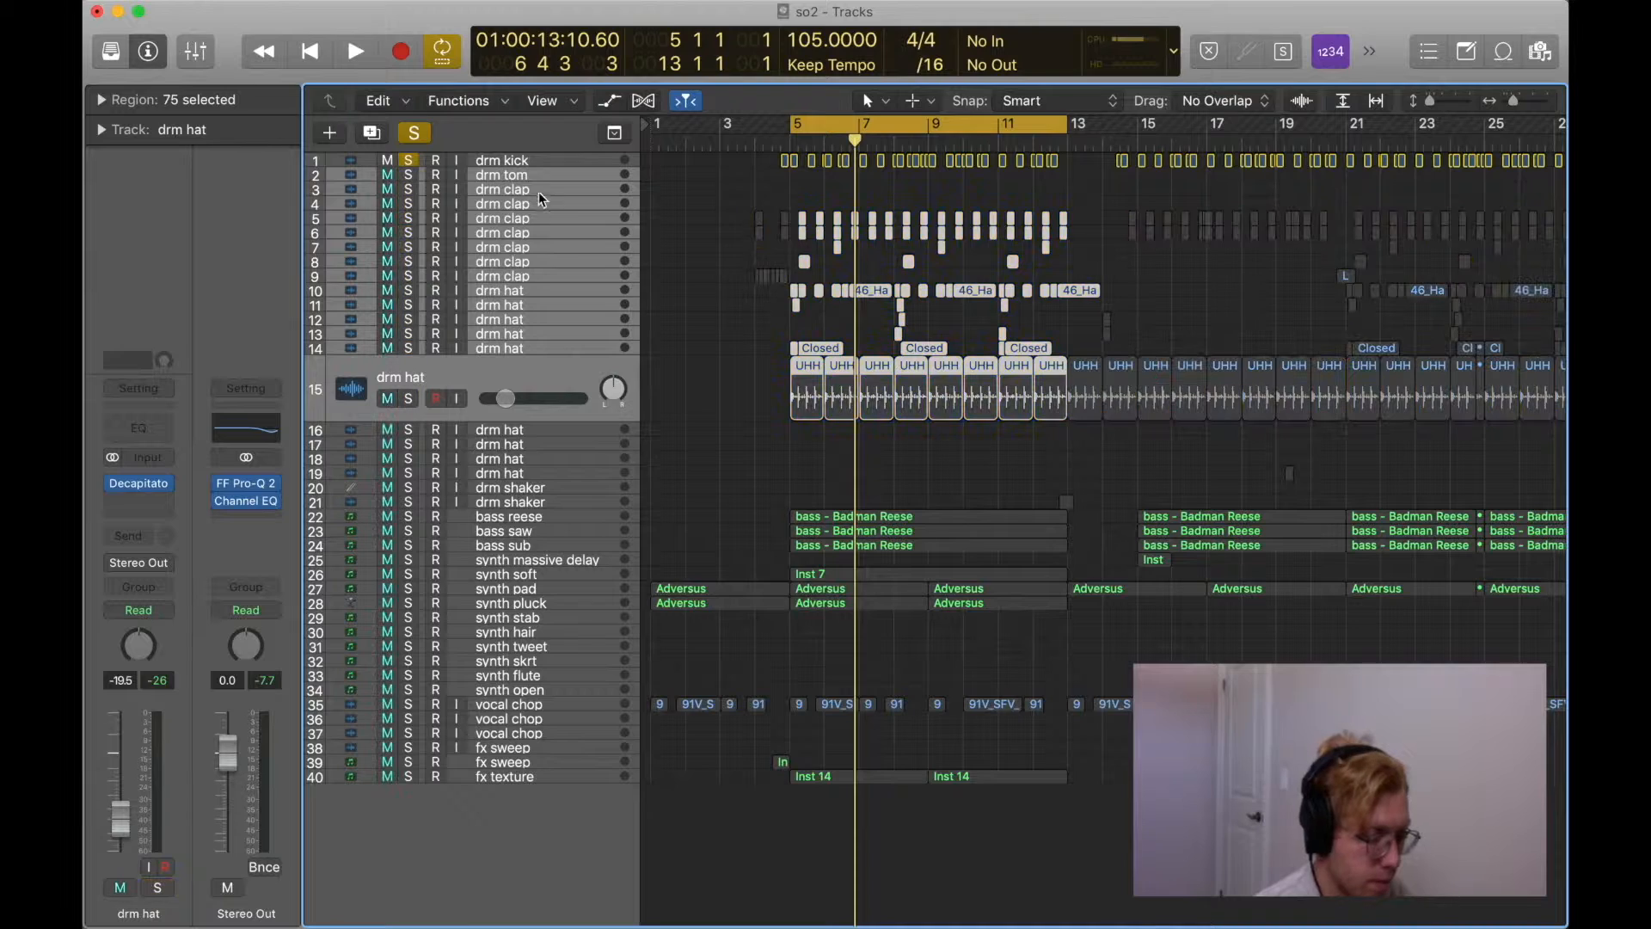
{"action": "key", "text": "space"}
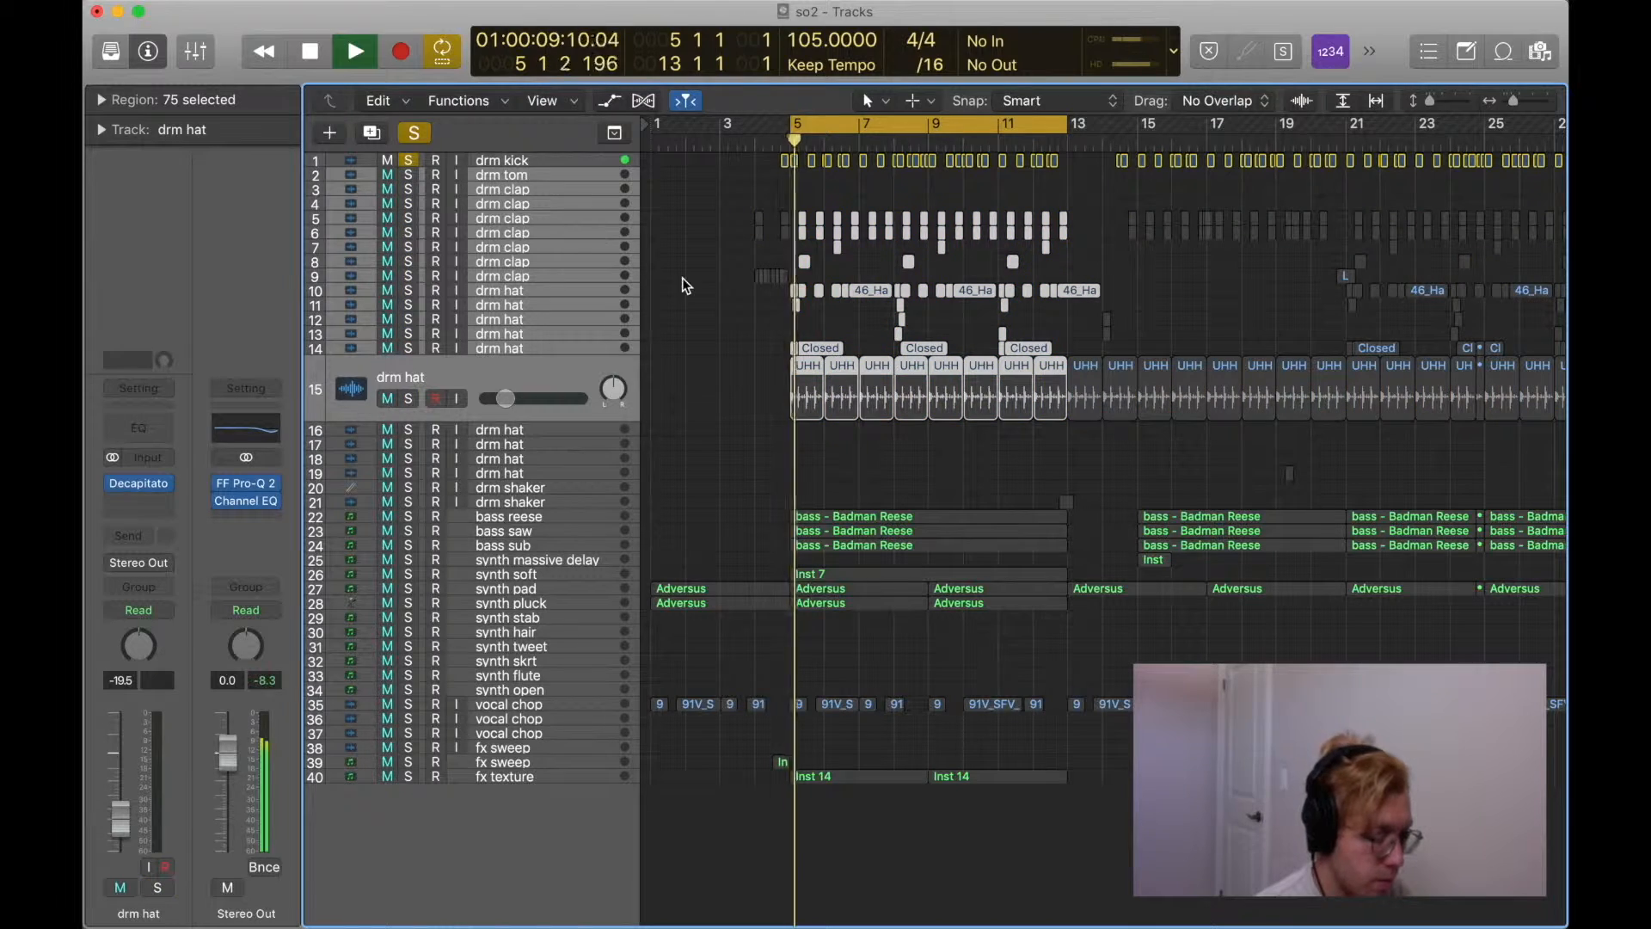
Add the claps on tracks 5 and 6 to the soloed kick during playback.
{"action": "left_click", "coordinate": [549, 203]}
{"action": "left_click", "coordinate": [533, 270]}
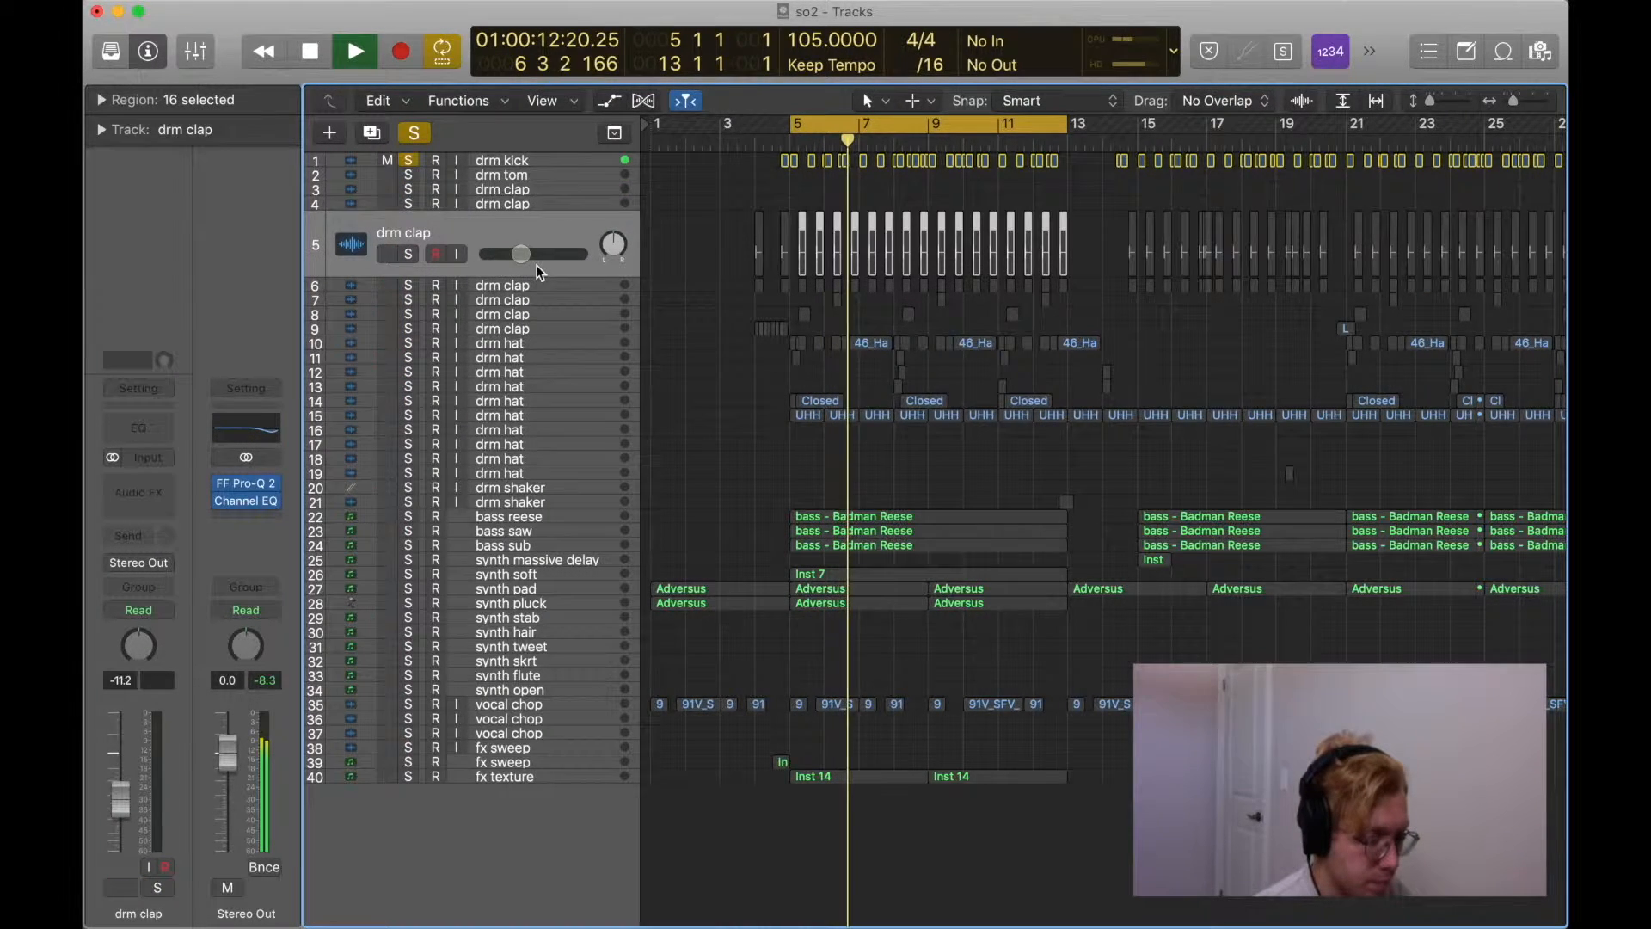
{"action": "left_click", "coordinate": [530, 282], "text": "shift"}
{"action": "key", "text": "s"}
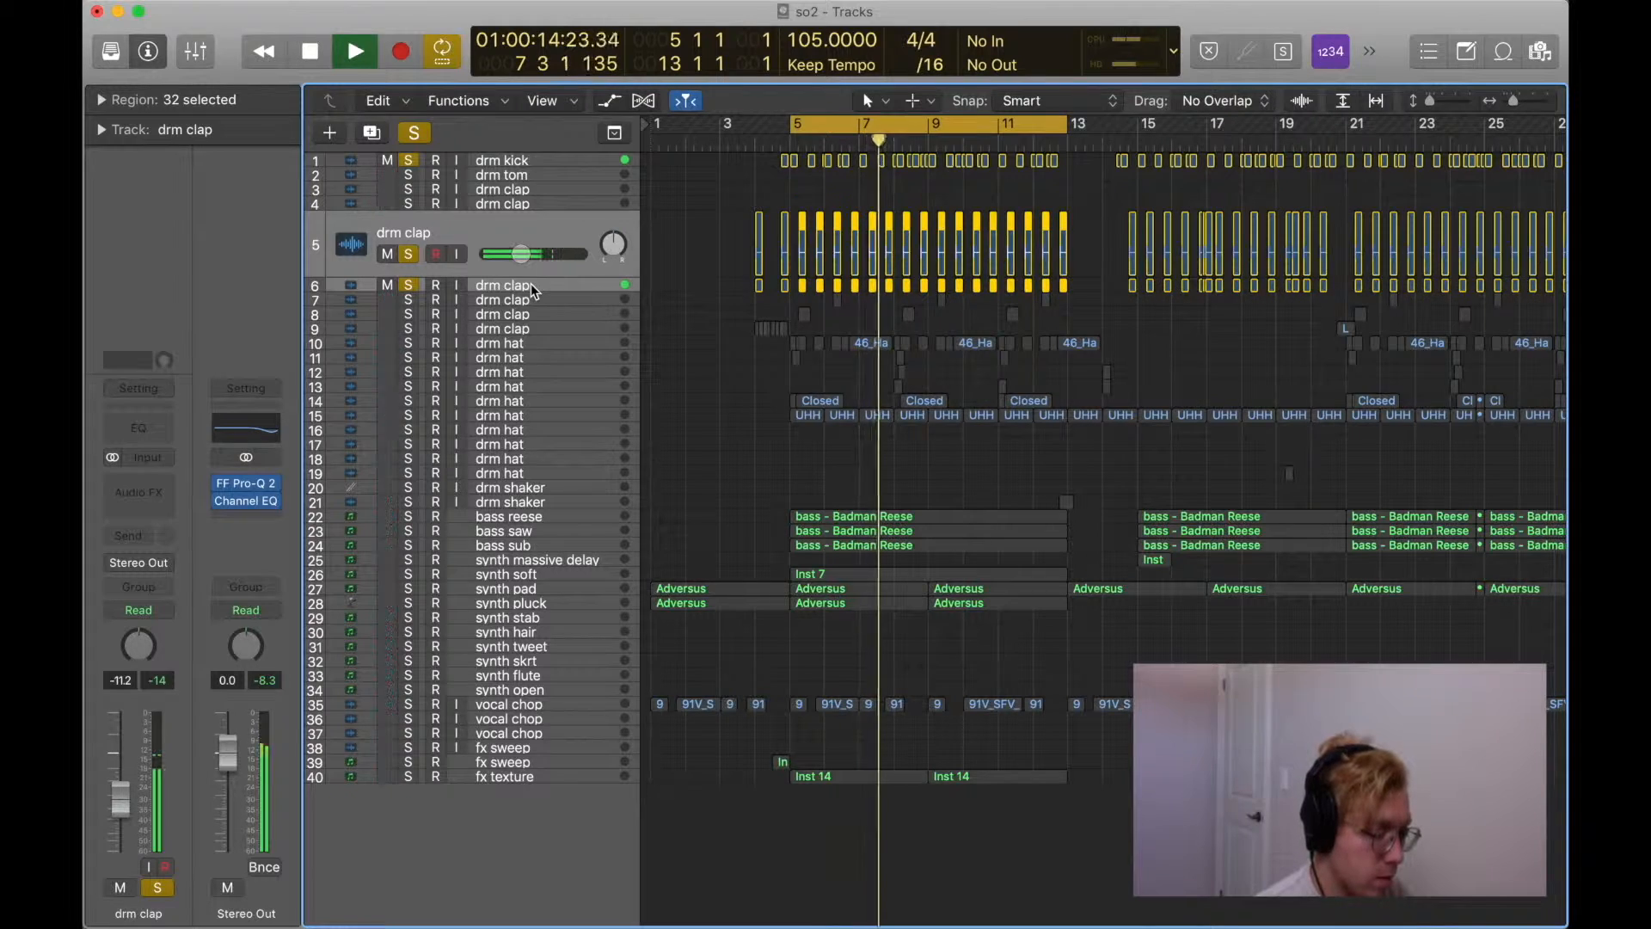
Add the clap on track 8 to the soloed drums and restart playback from bar 5.
{"action": "left_click", "coordinate": [535, 314]}
{"action": "key", "text": "s"}
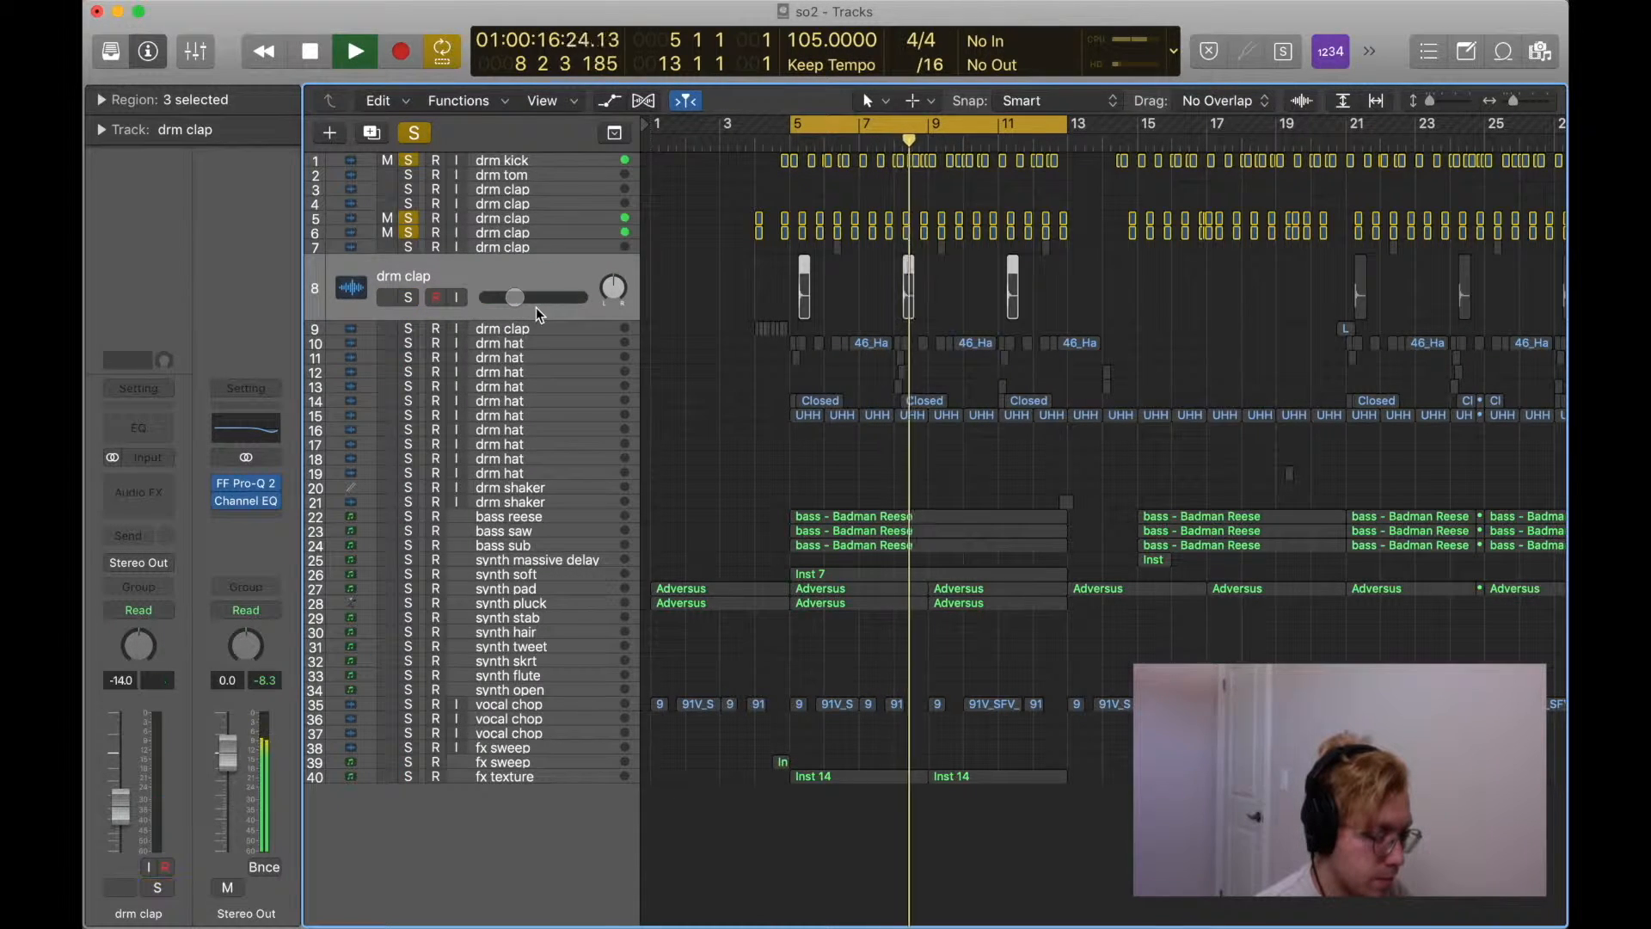
{"action": "left_click", "coordinate": [786, 141]}
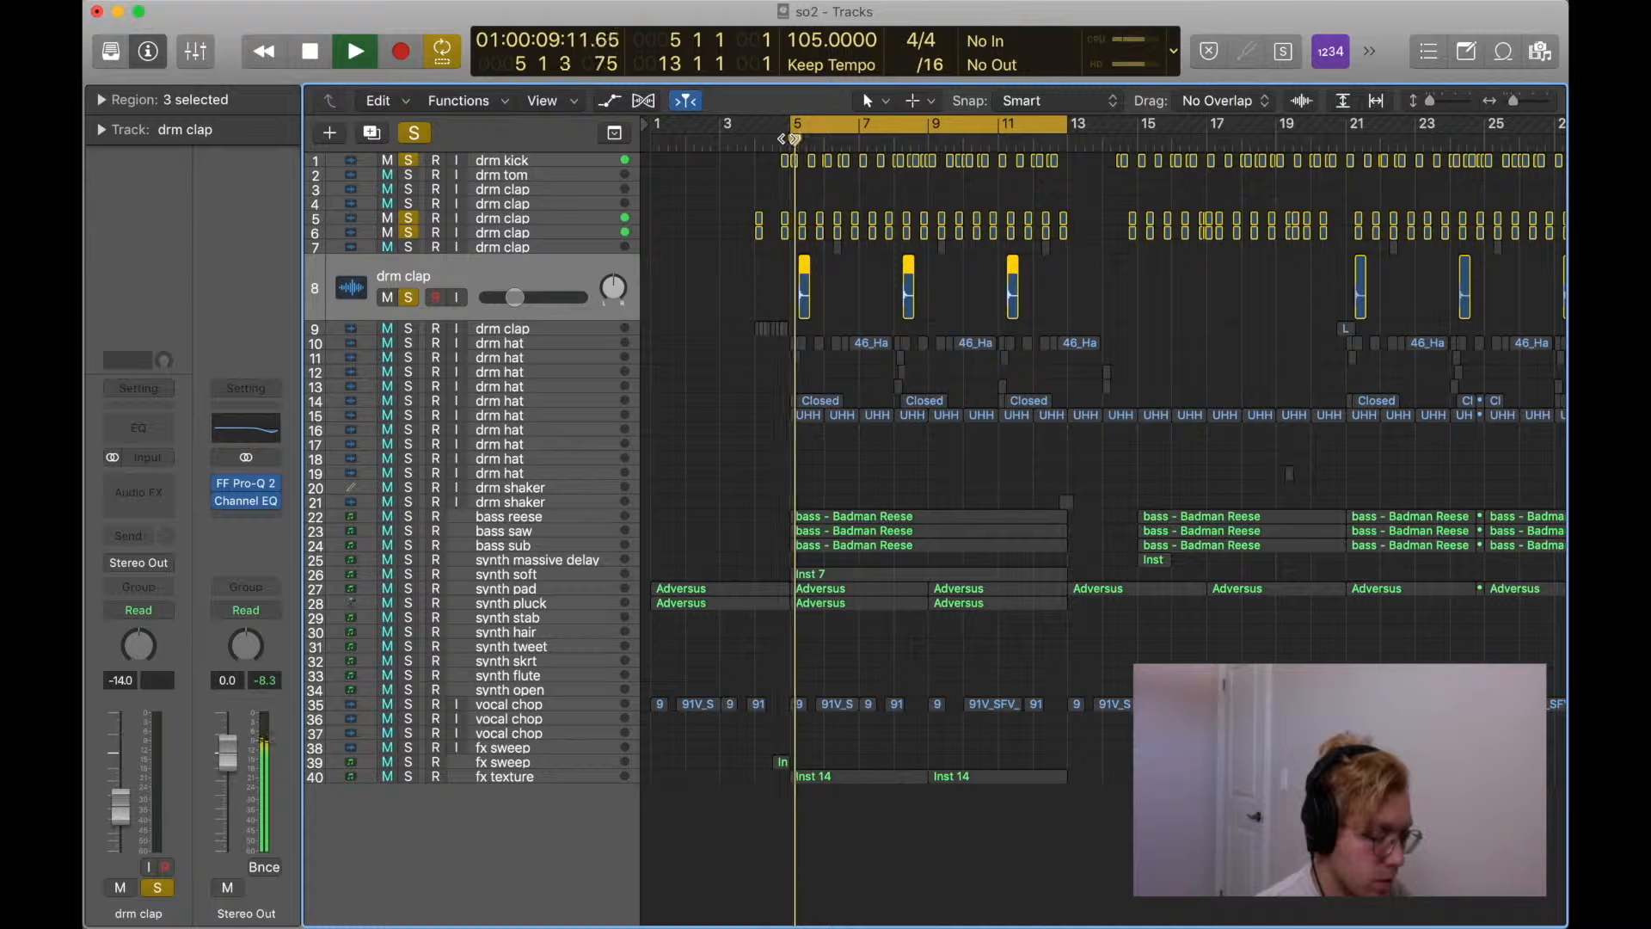
Audition the hat on track 11, solo the hat on track 10 in its place, and stop playback.
{"action": "left_click", "coordinate": [509, 354]}
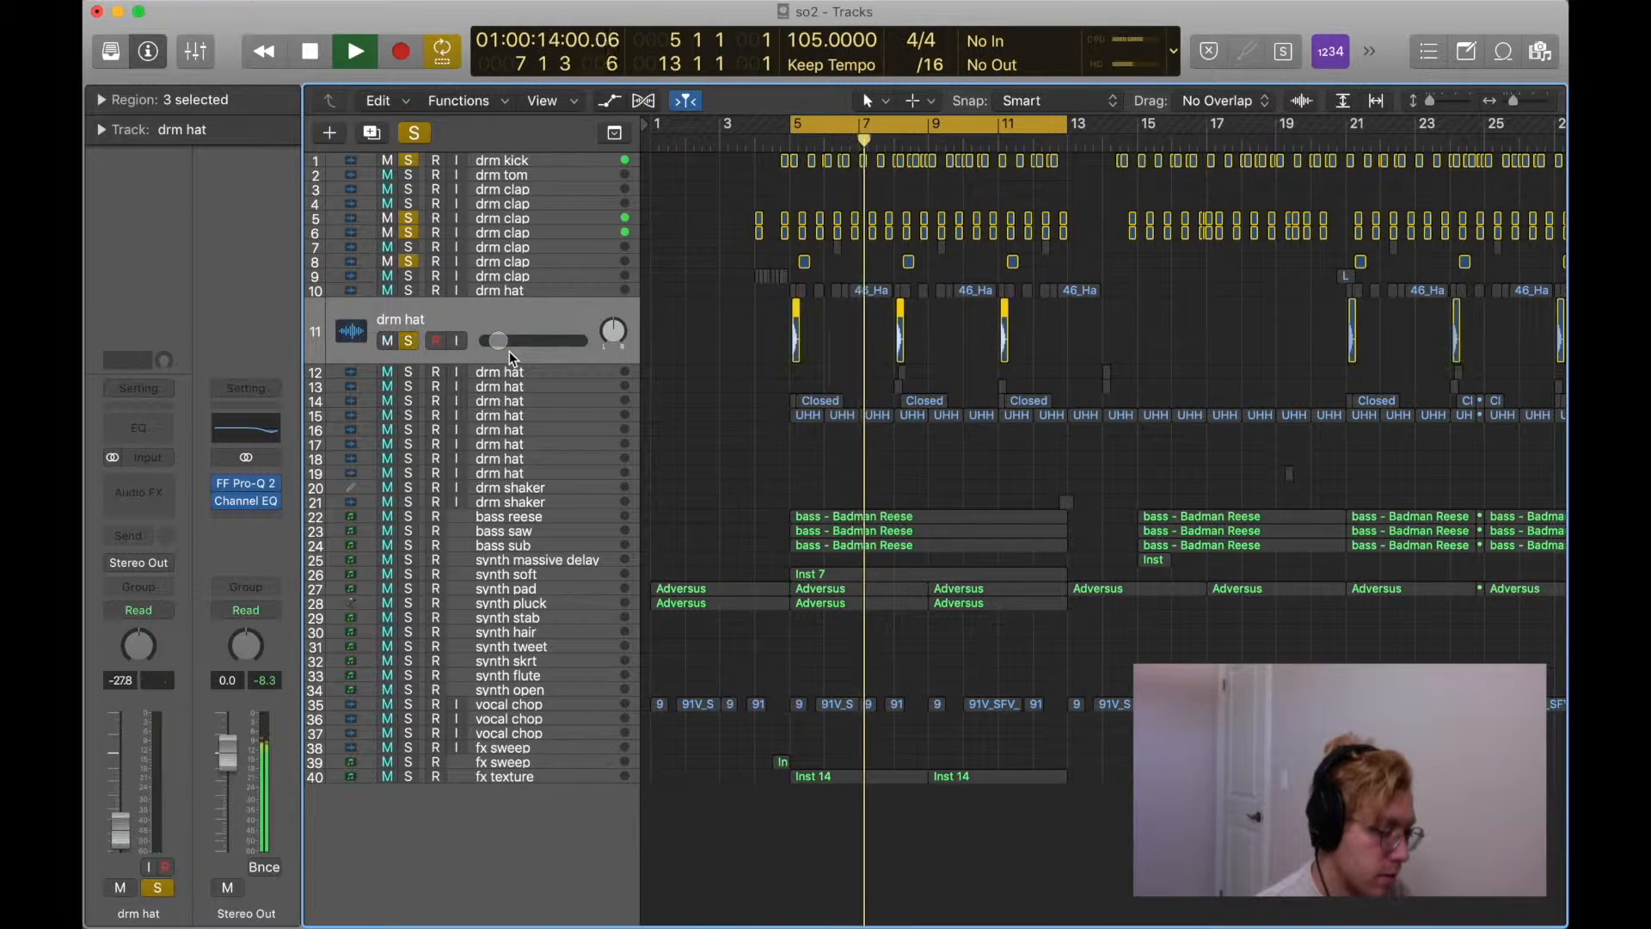
{"action": "left_click", "coordinate": [504, 292]}
{"action": "key", "text": "s"}
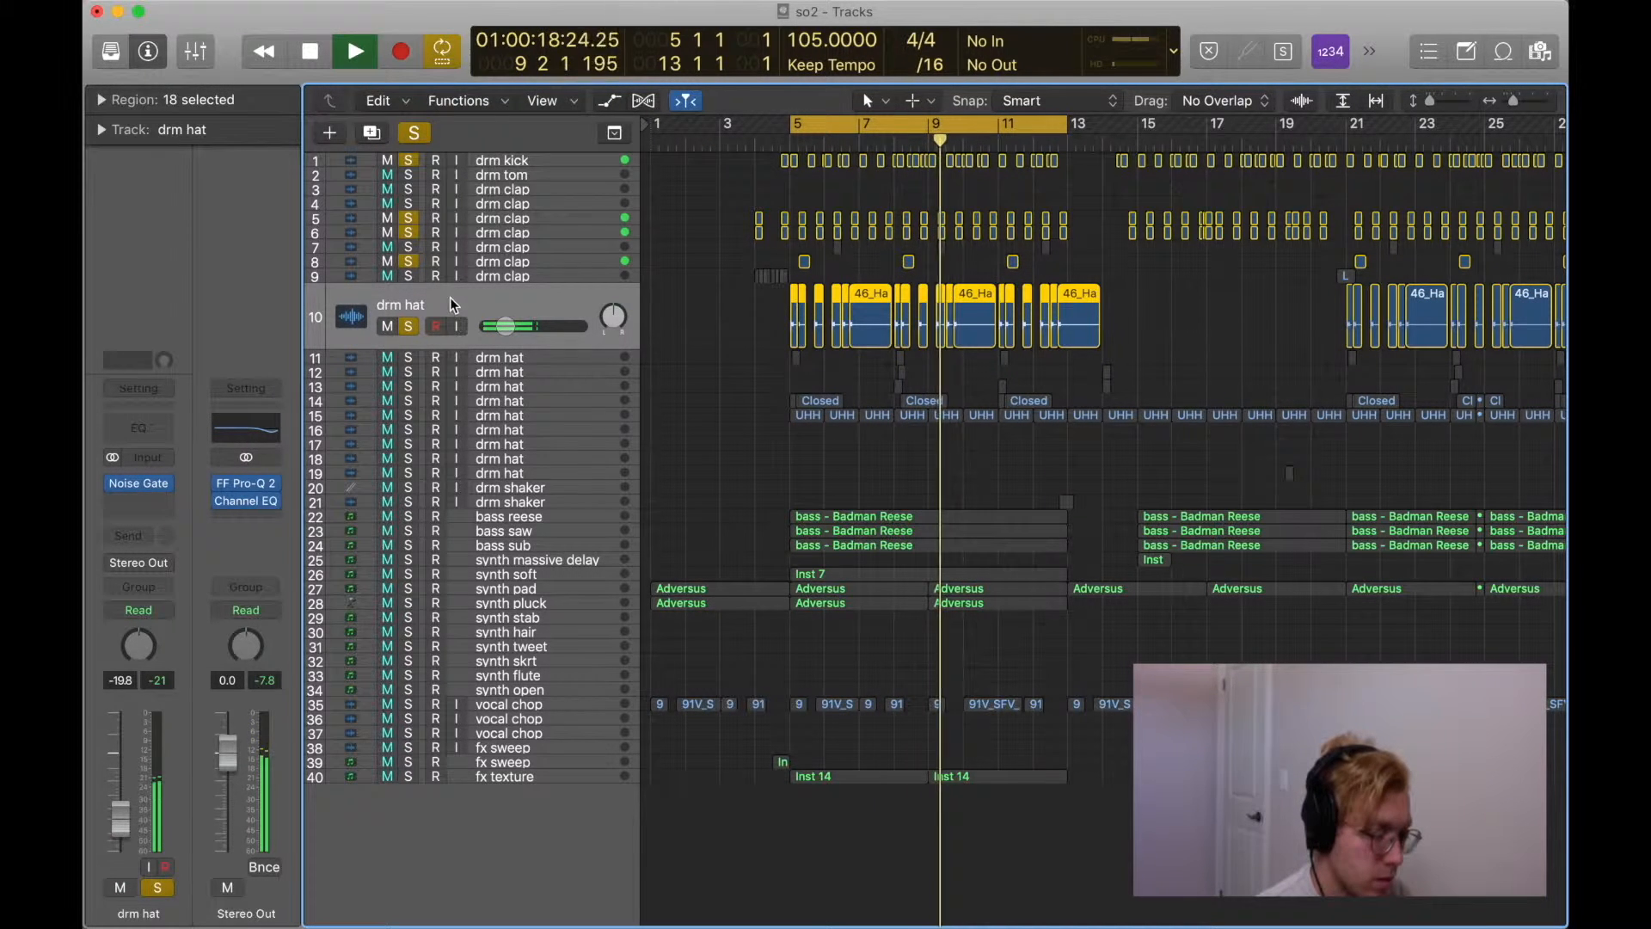
{"action": "key", "text": "space"}
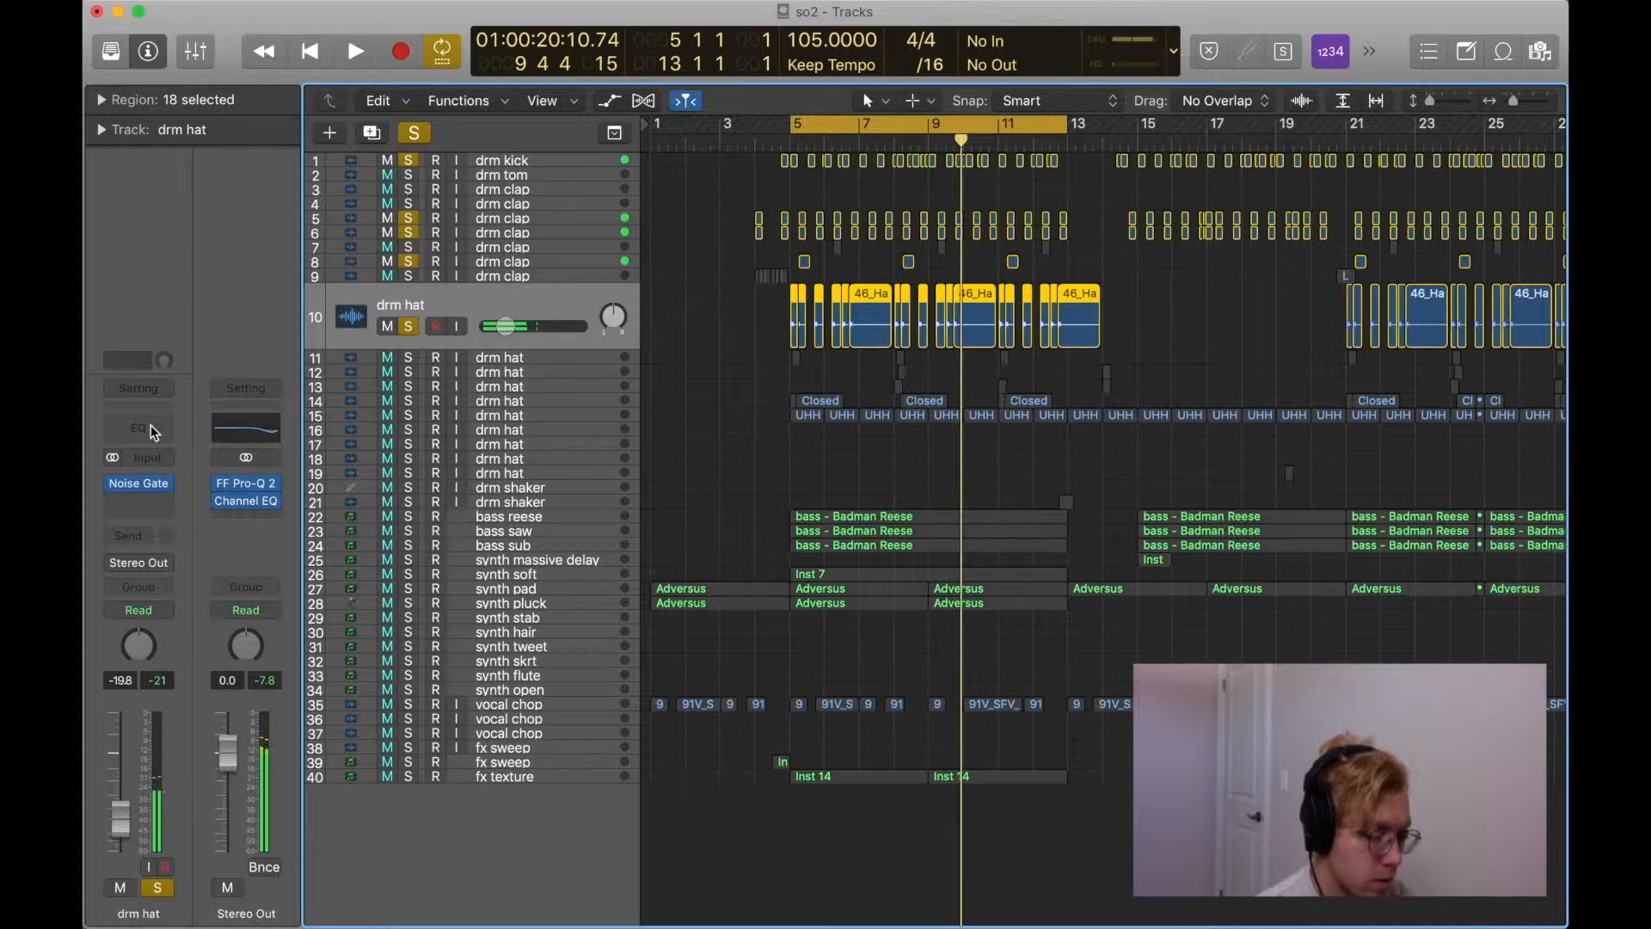
Inspect the Noise Gate on the track 10 hat, including its ducker settings and the drm kick (Audio 1) side-chain source.
{"action": "left_click", "coordinate": [140, 483]}
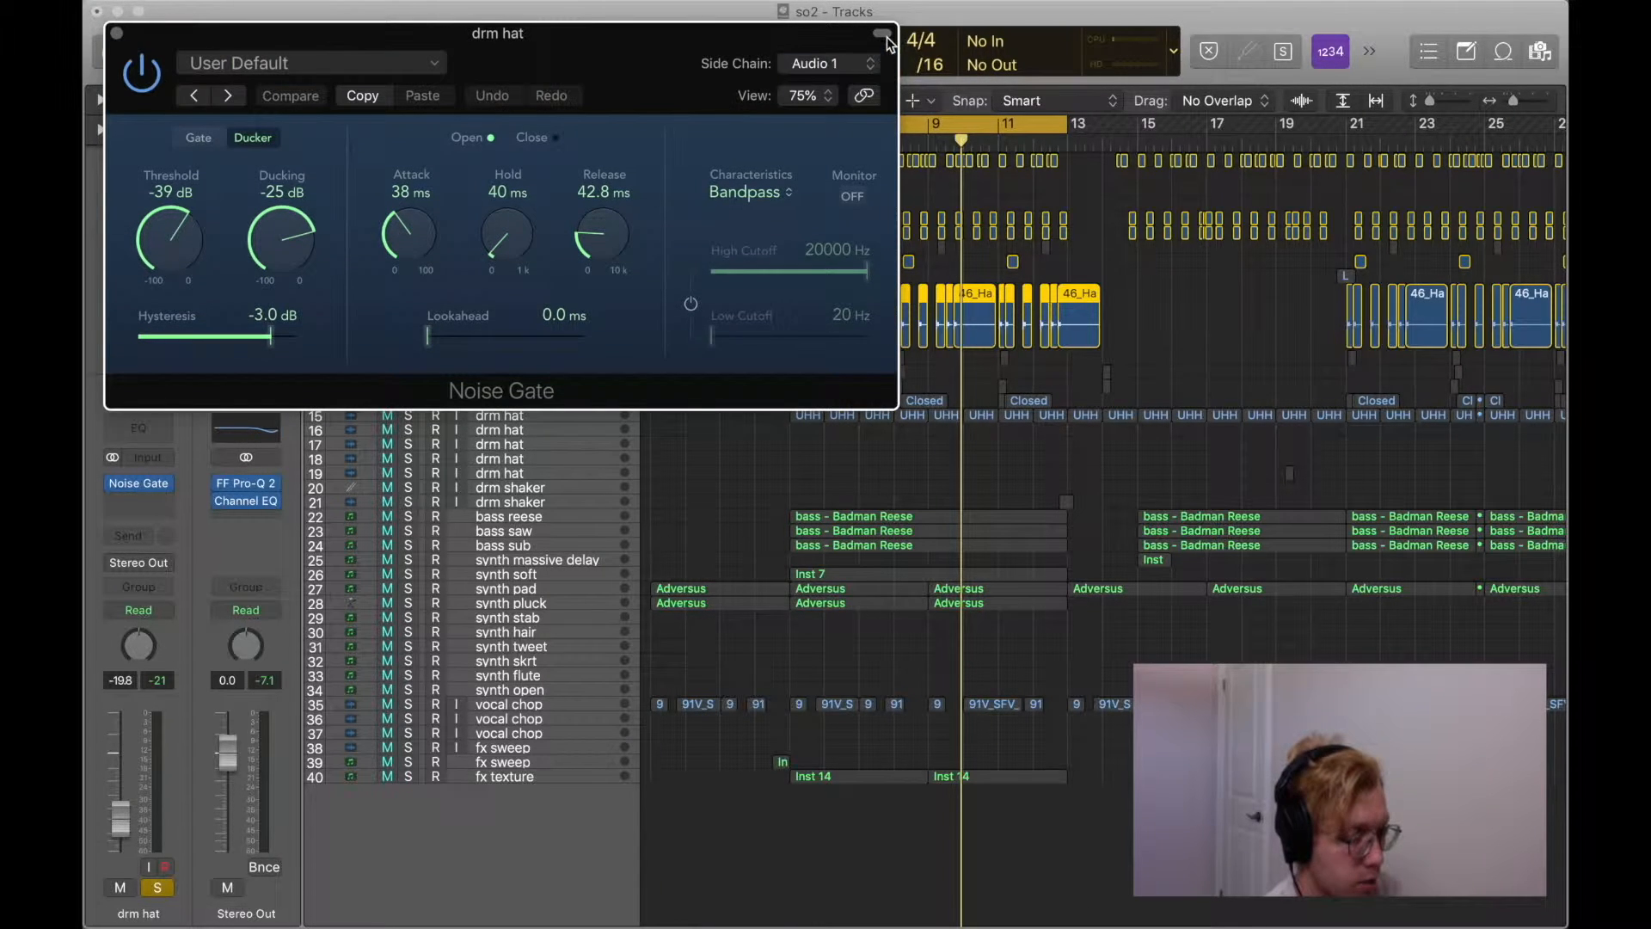
{"action": "left_click", "coordinate": [849, 65]}
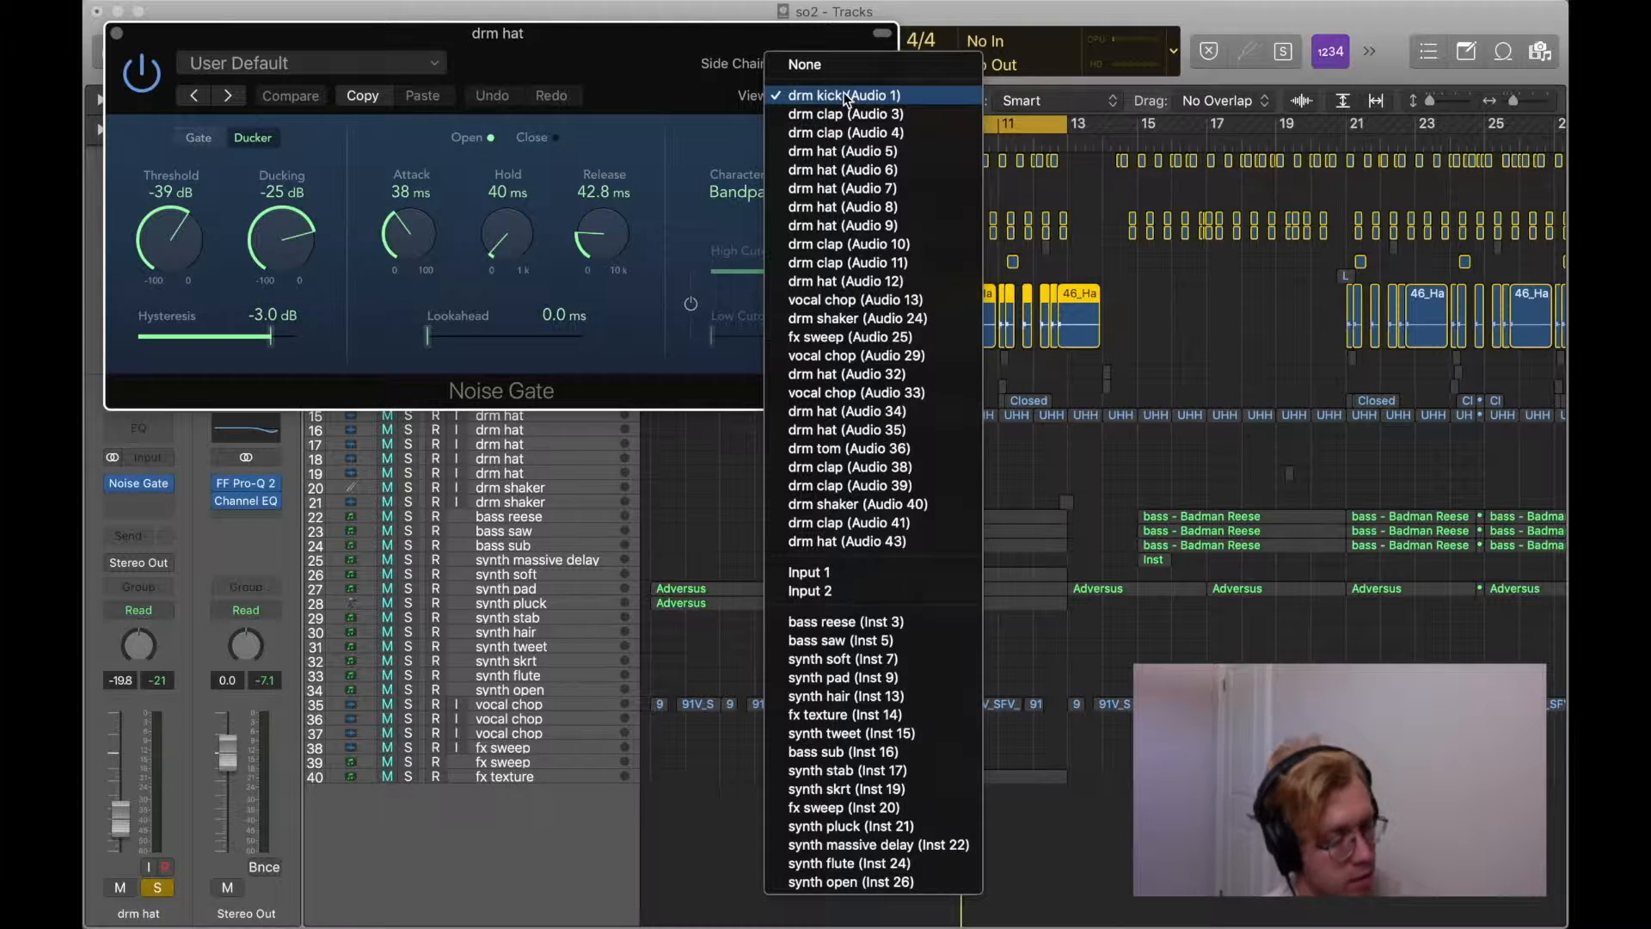
{"action": "left_click", "coordinate": [844, 91]}
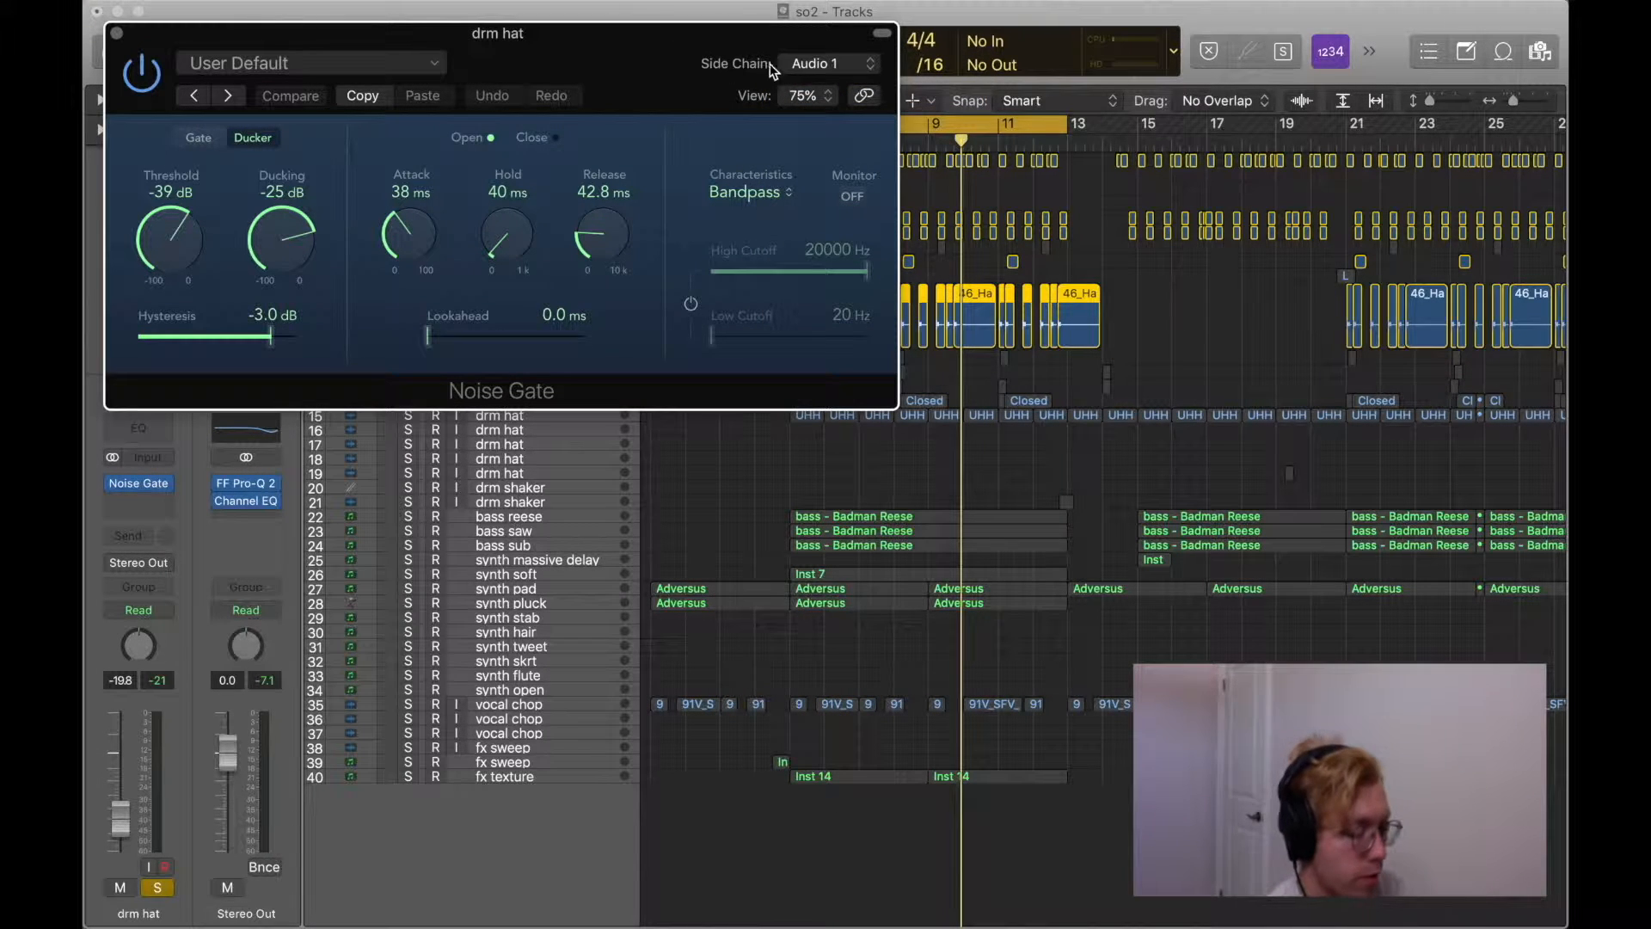
{"action": "left_click", "coordinate": [117, 33]}
Replay the soloed drums from bar 5 and add the hat on track 11 to them.
{"action": "key", "text": "space"}
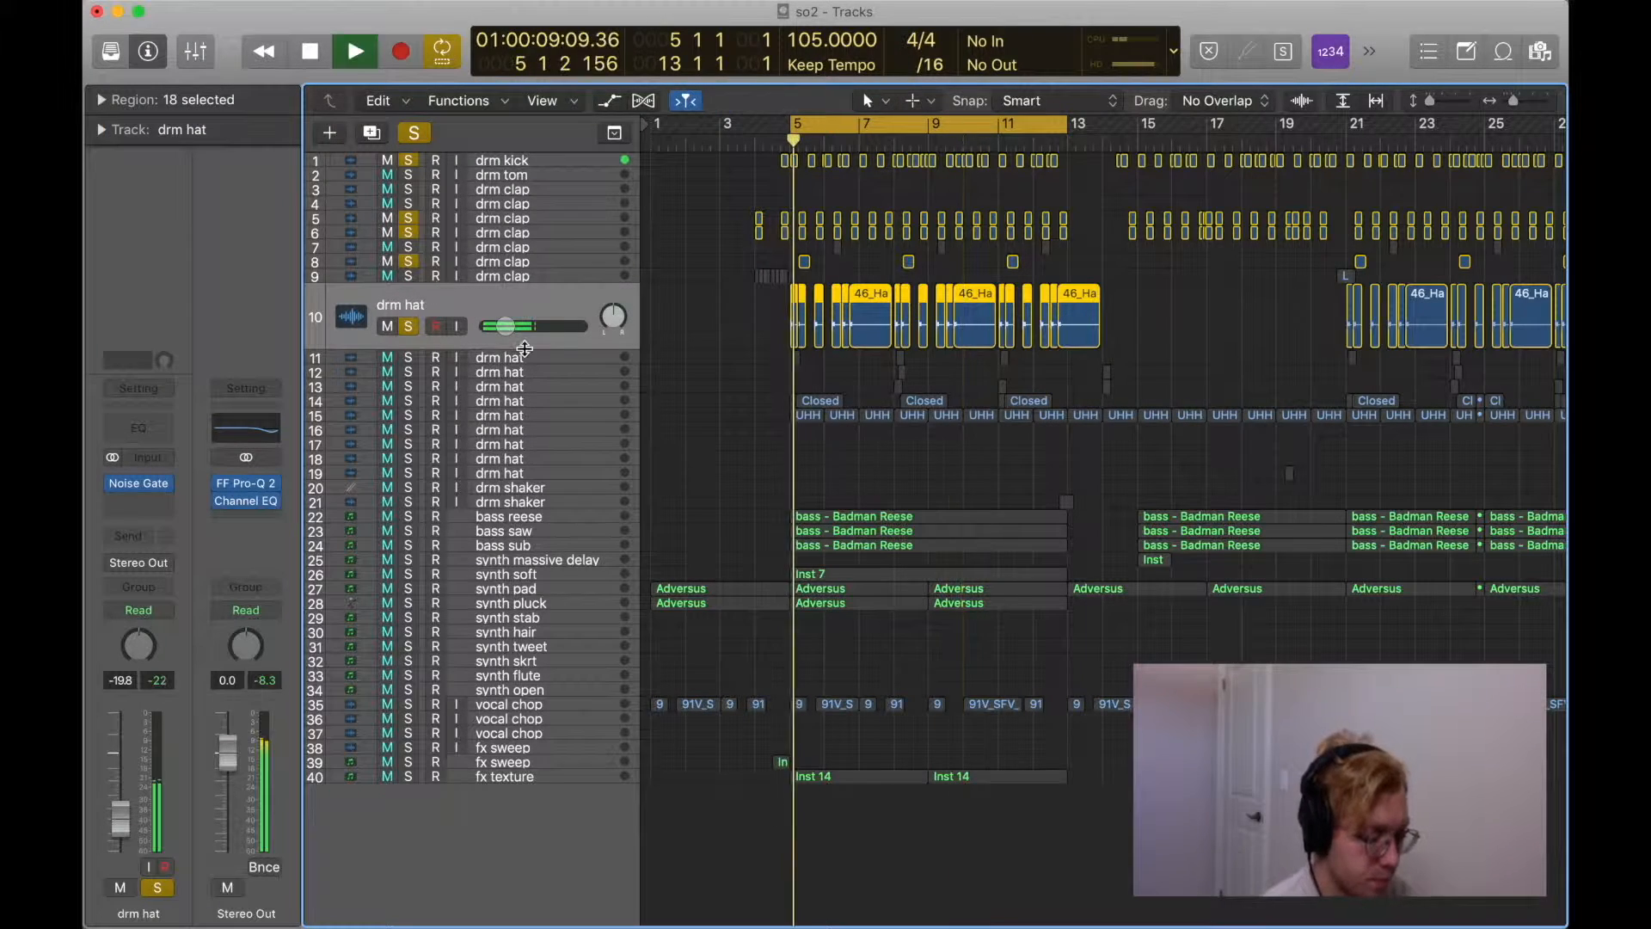
{"action": "key", "text": "space"}
{"action": "left_click", "coordinate": [522, 363]}
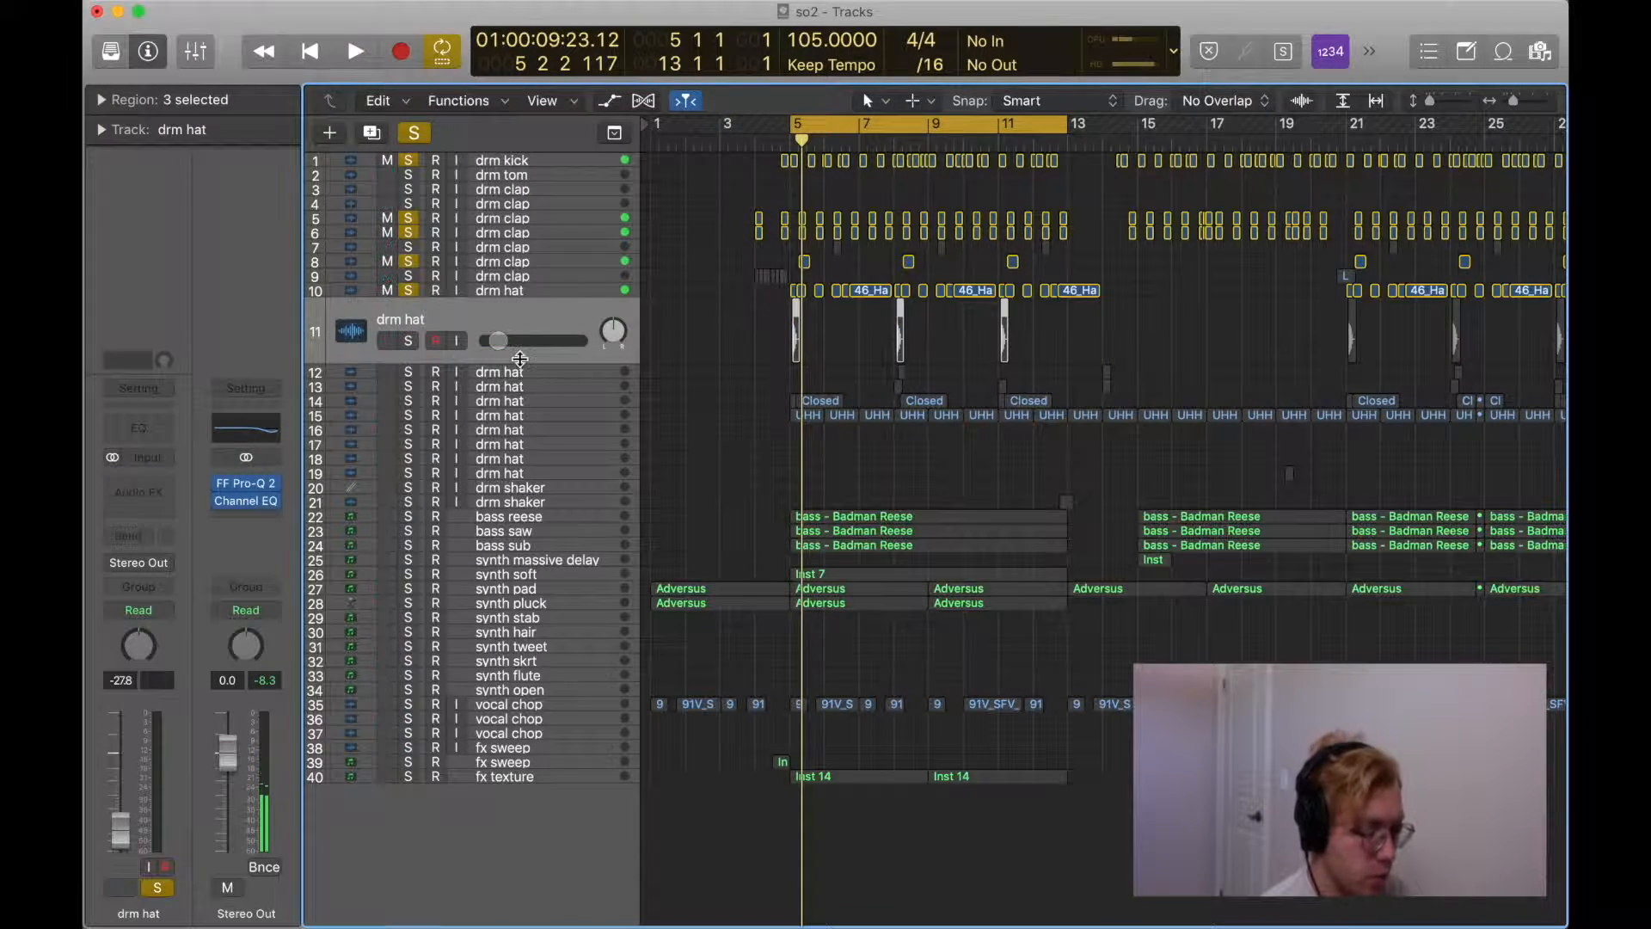
{"action": "key", "text": "space"}
{"action": "key", "text": "space"}
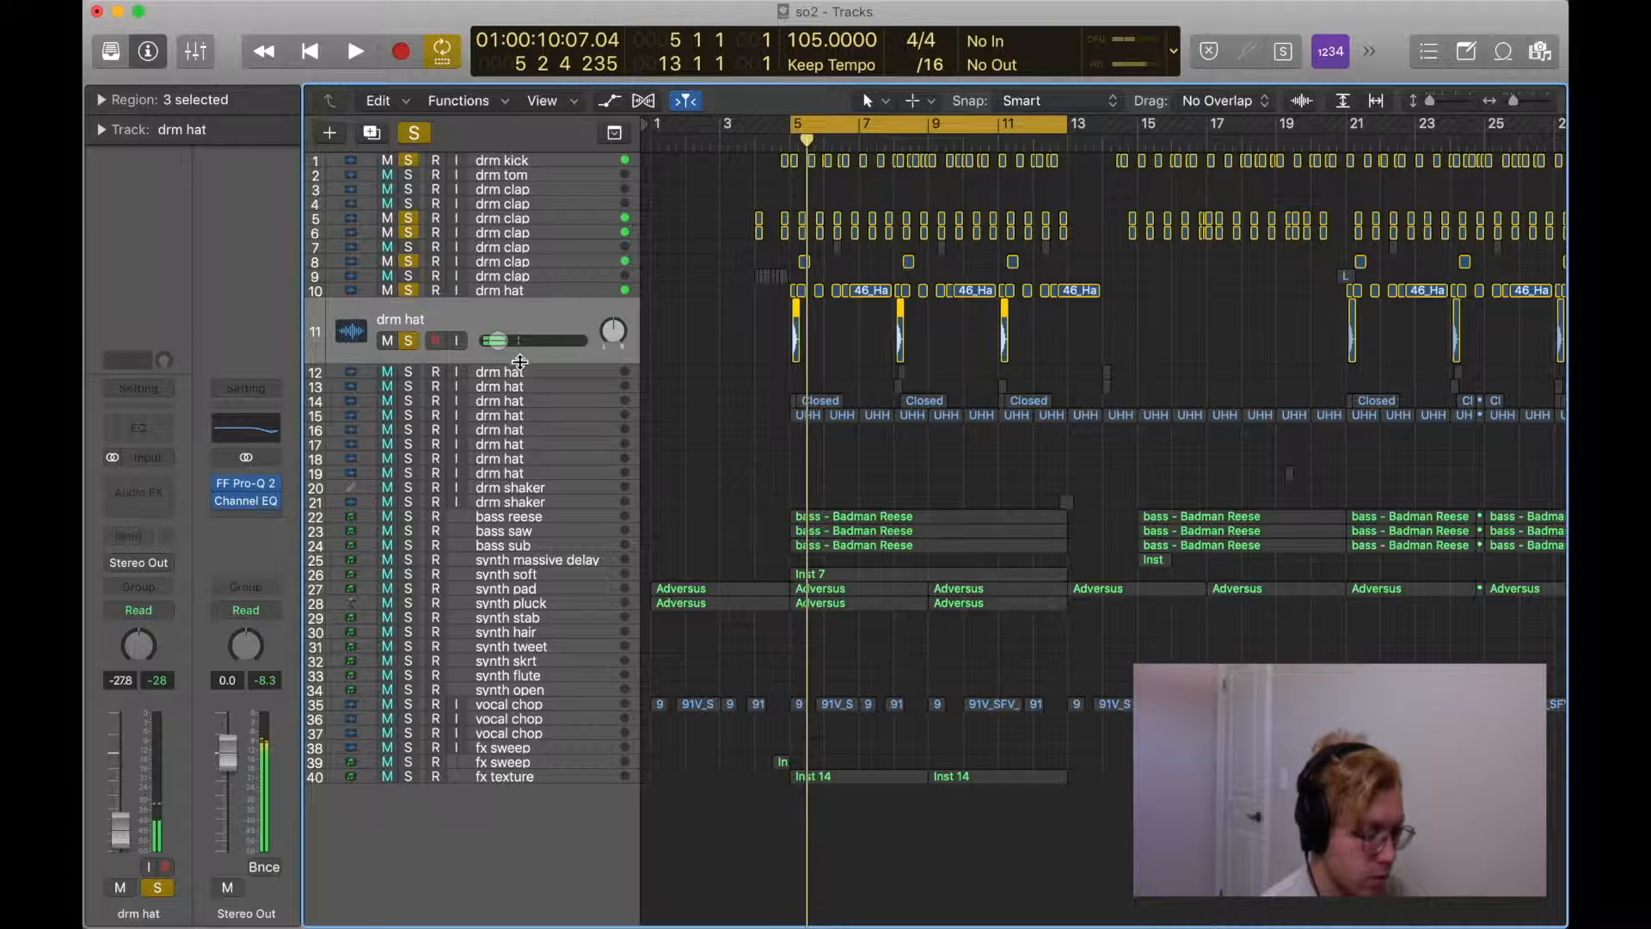
Add the hat on track 12 to the soloed drums and play them from about bar 8.
{"action": "key", "text": "Down"}
{"action": "key", "text": "space"}
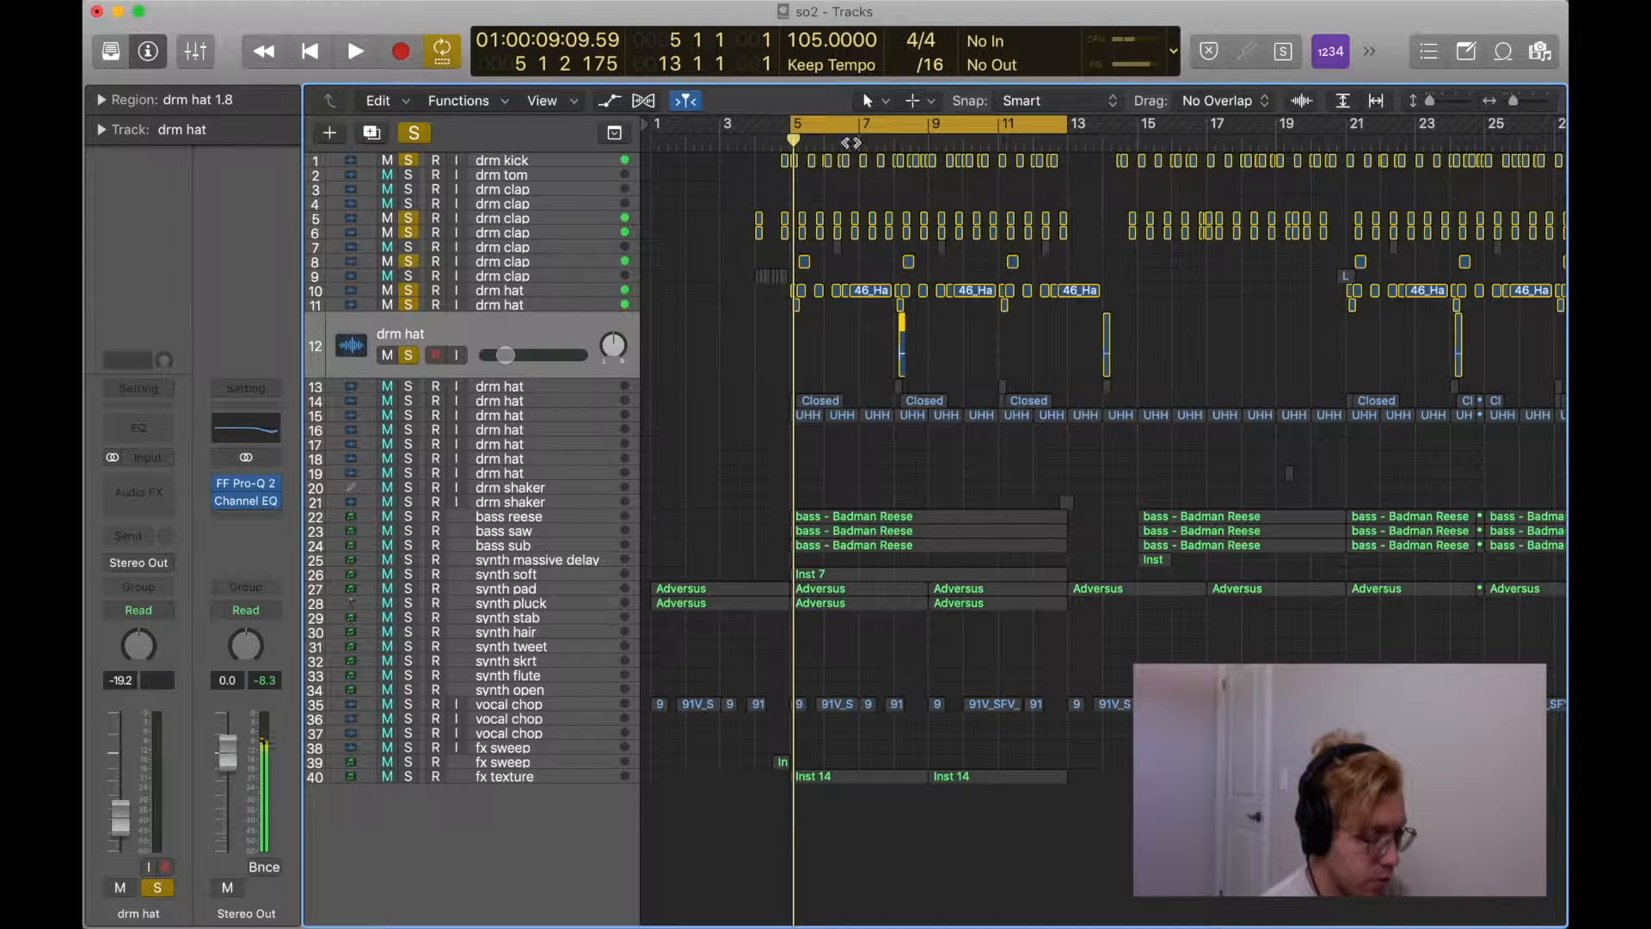
{"action": "left_click", "coordinate": [891, 142]}
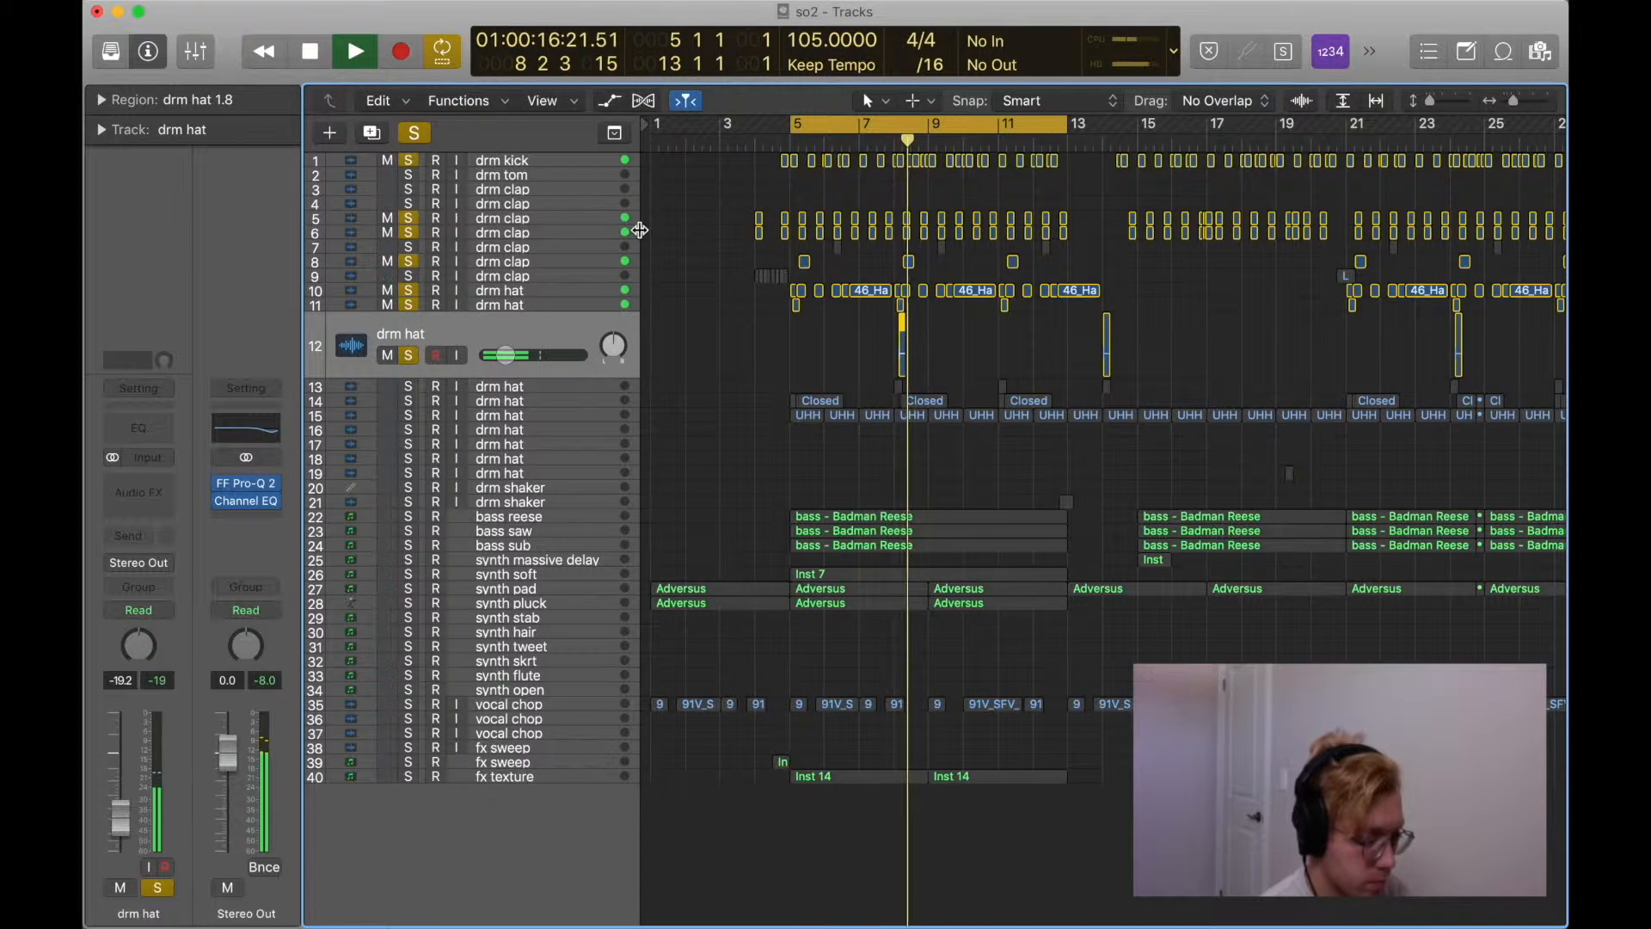
Add the clap on track 7 to the soloed drums and play them from bar 5.
{"action": "left_click", "coordinate": [527, 249]}
{"action": "key", "text": "space"}
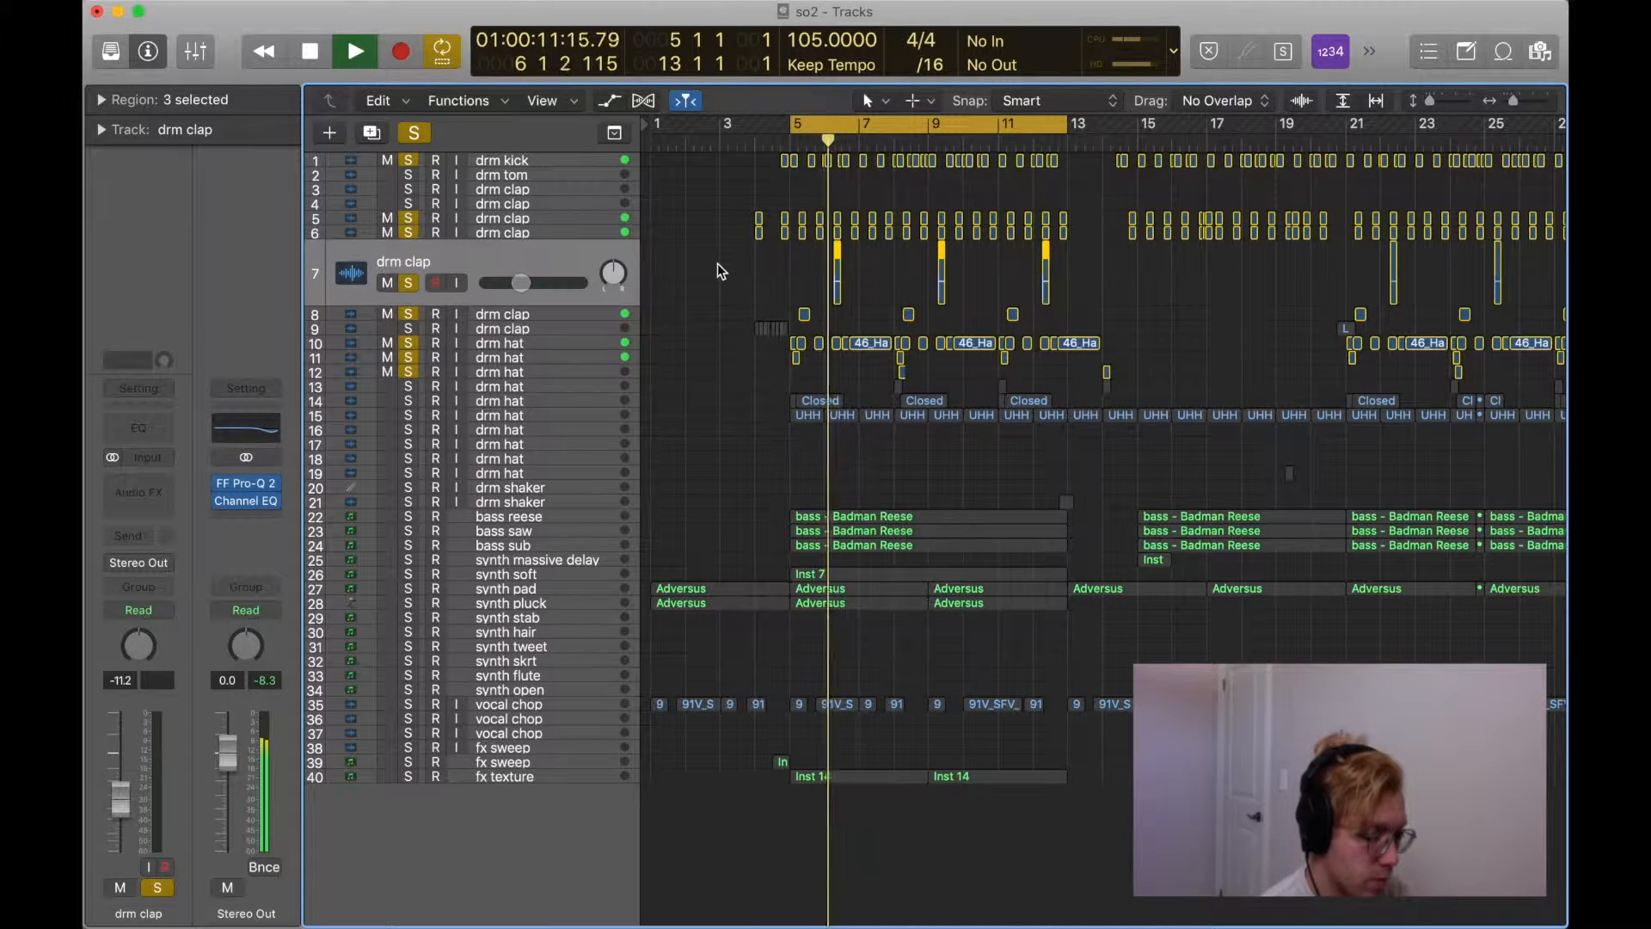
{"action": "key", "text": "space"}
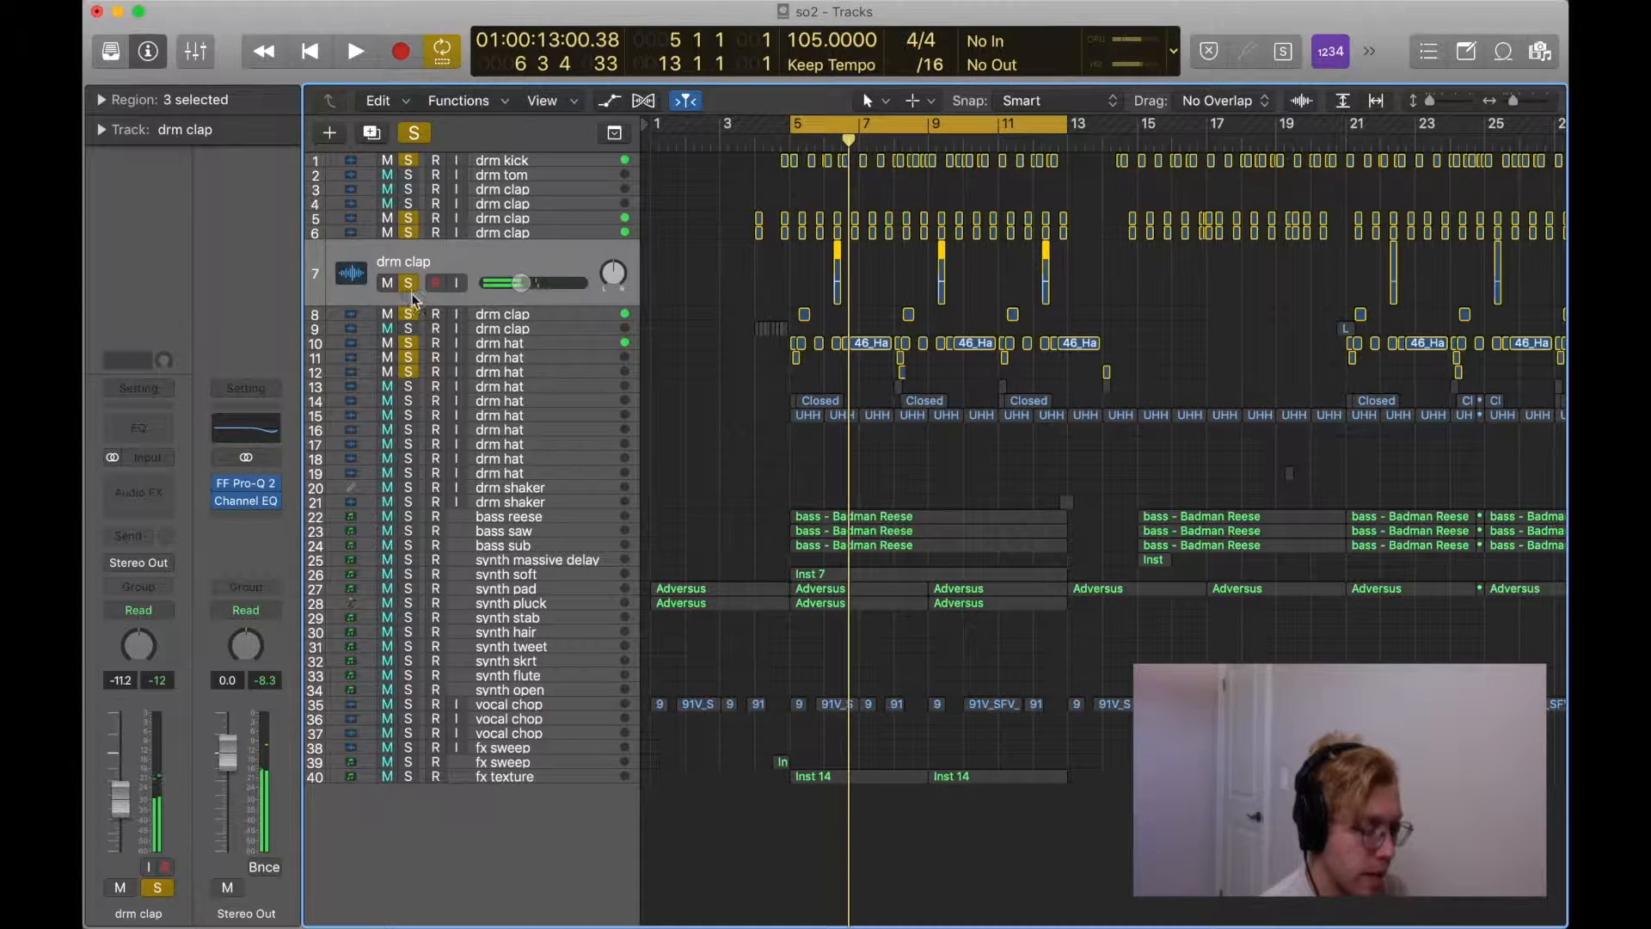
Add the hats on tracks 13, 14 and 15 to the soloed drums one at a time, playing the groove with each.
{"action": "left_click", "coordinate": [504, 391]}
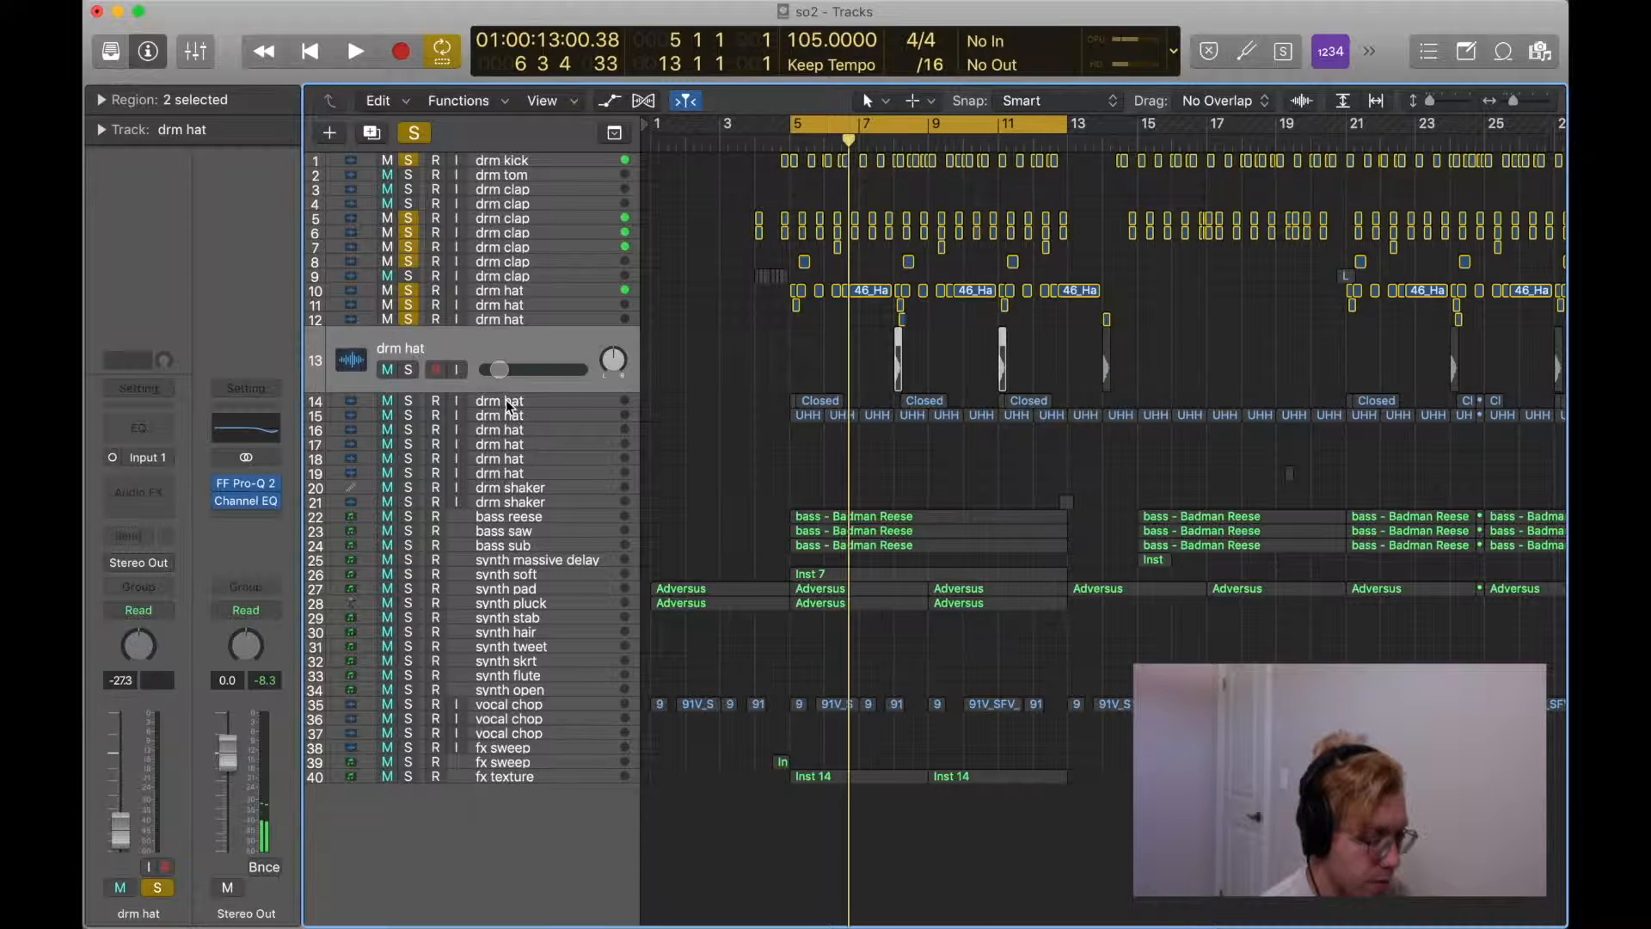
{"action": "key", "text": "space"}
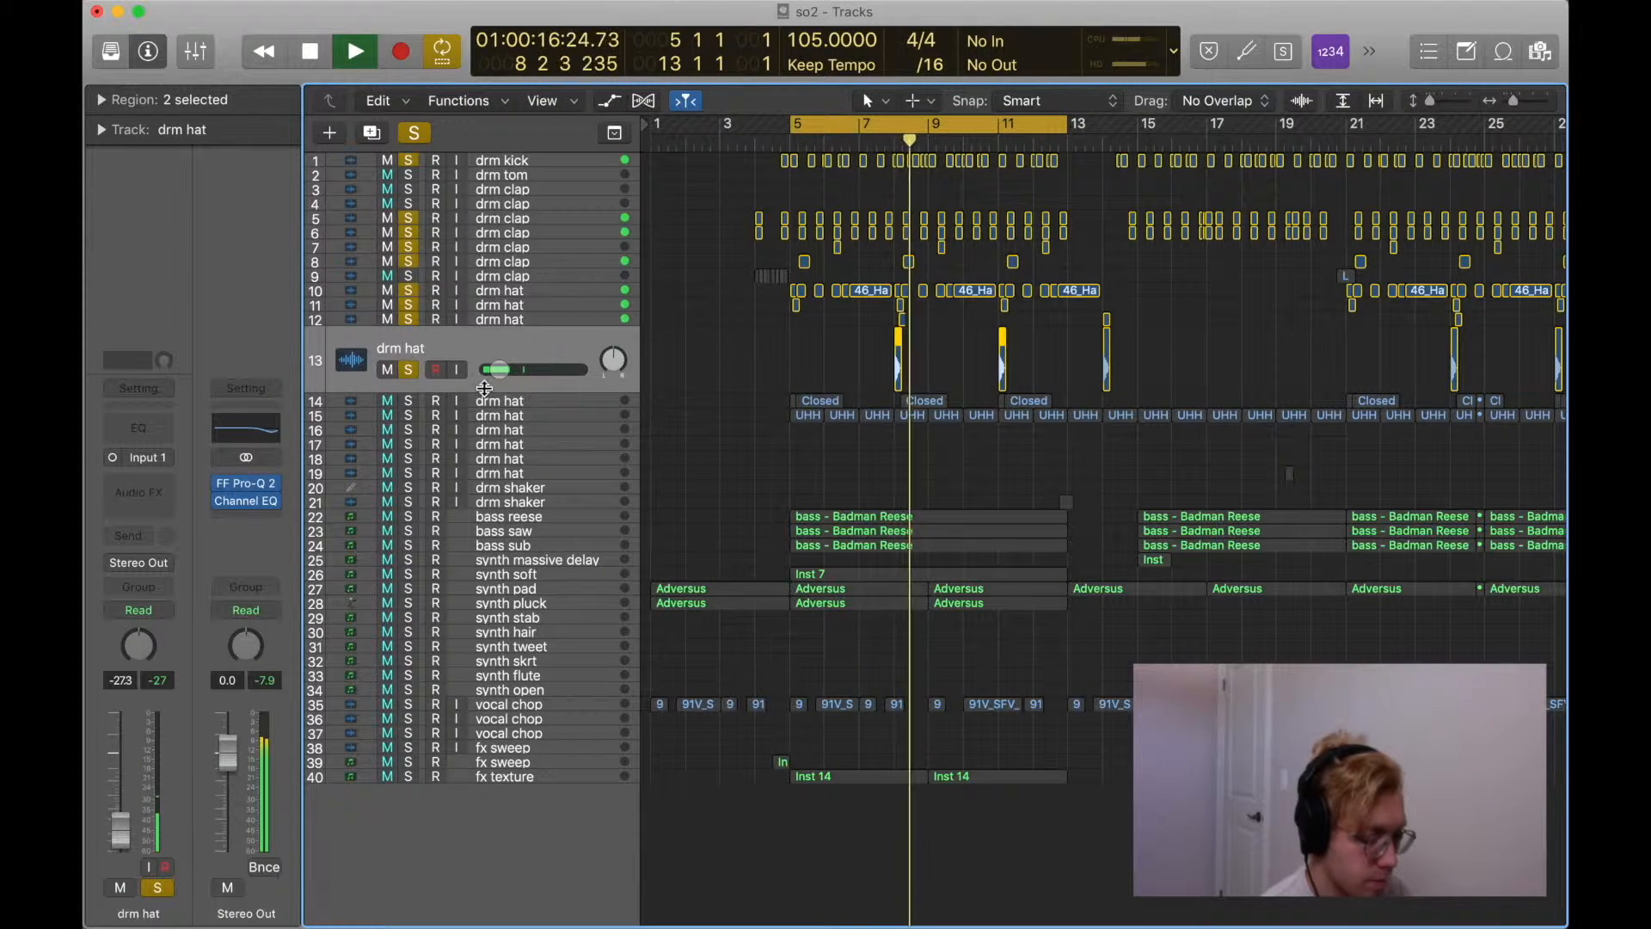
{"action": "left_click", "coordinate": [511, 404]}
{"action": "key", "text": "shift+space"}
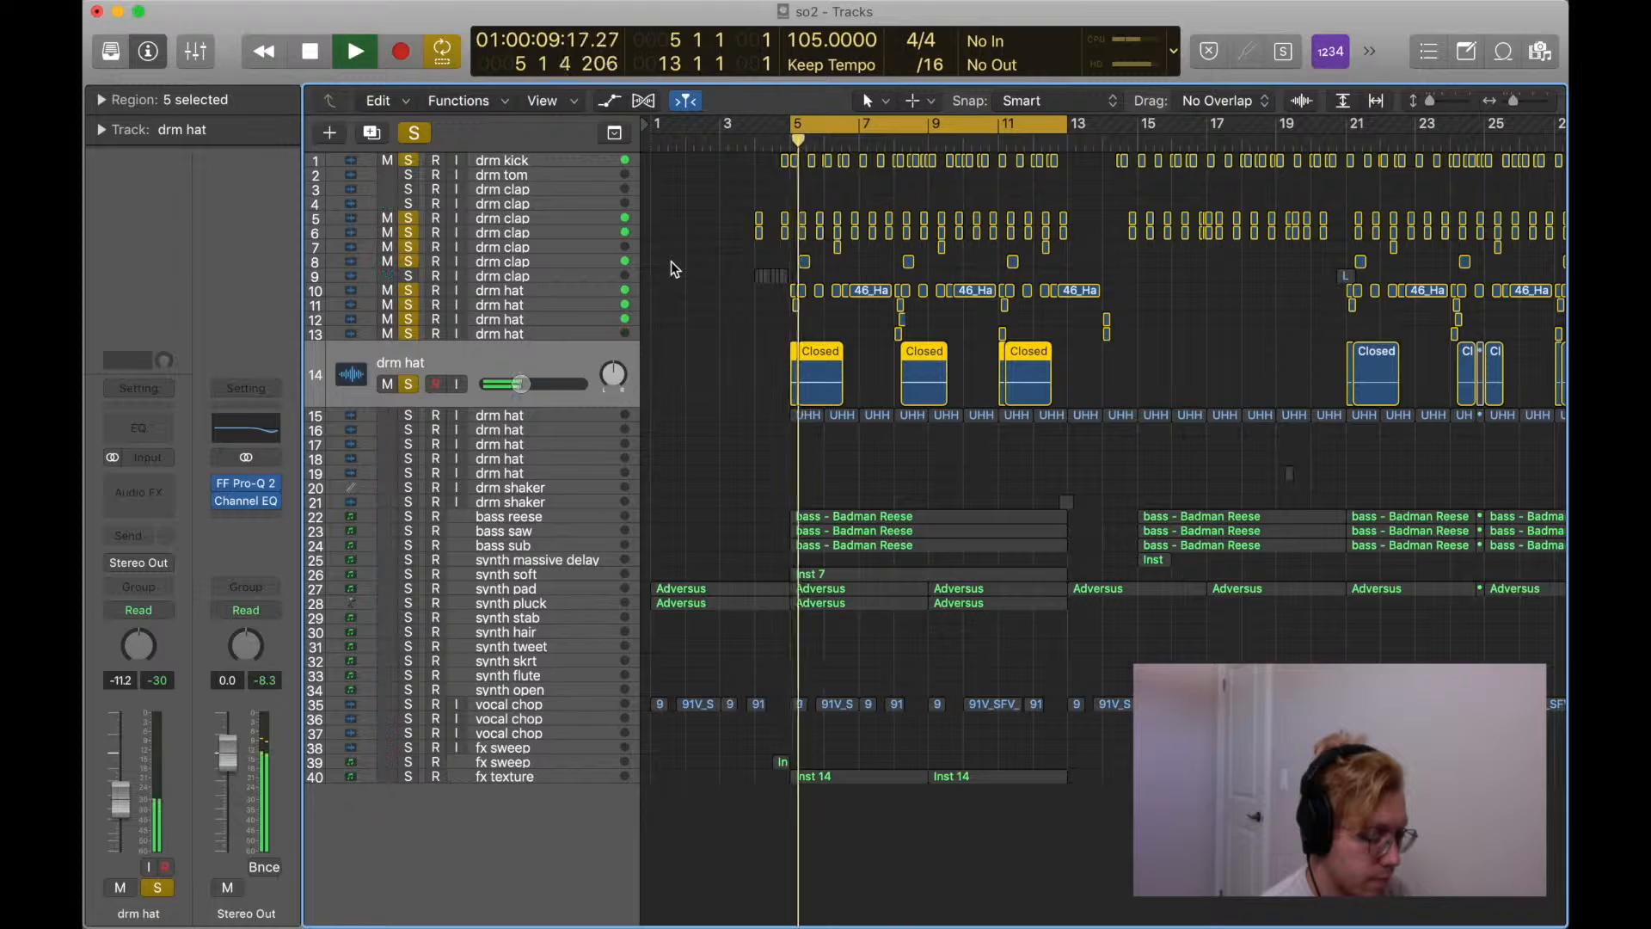
{"action": "left_click", "coordinate": [516, 422]}
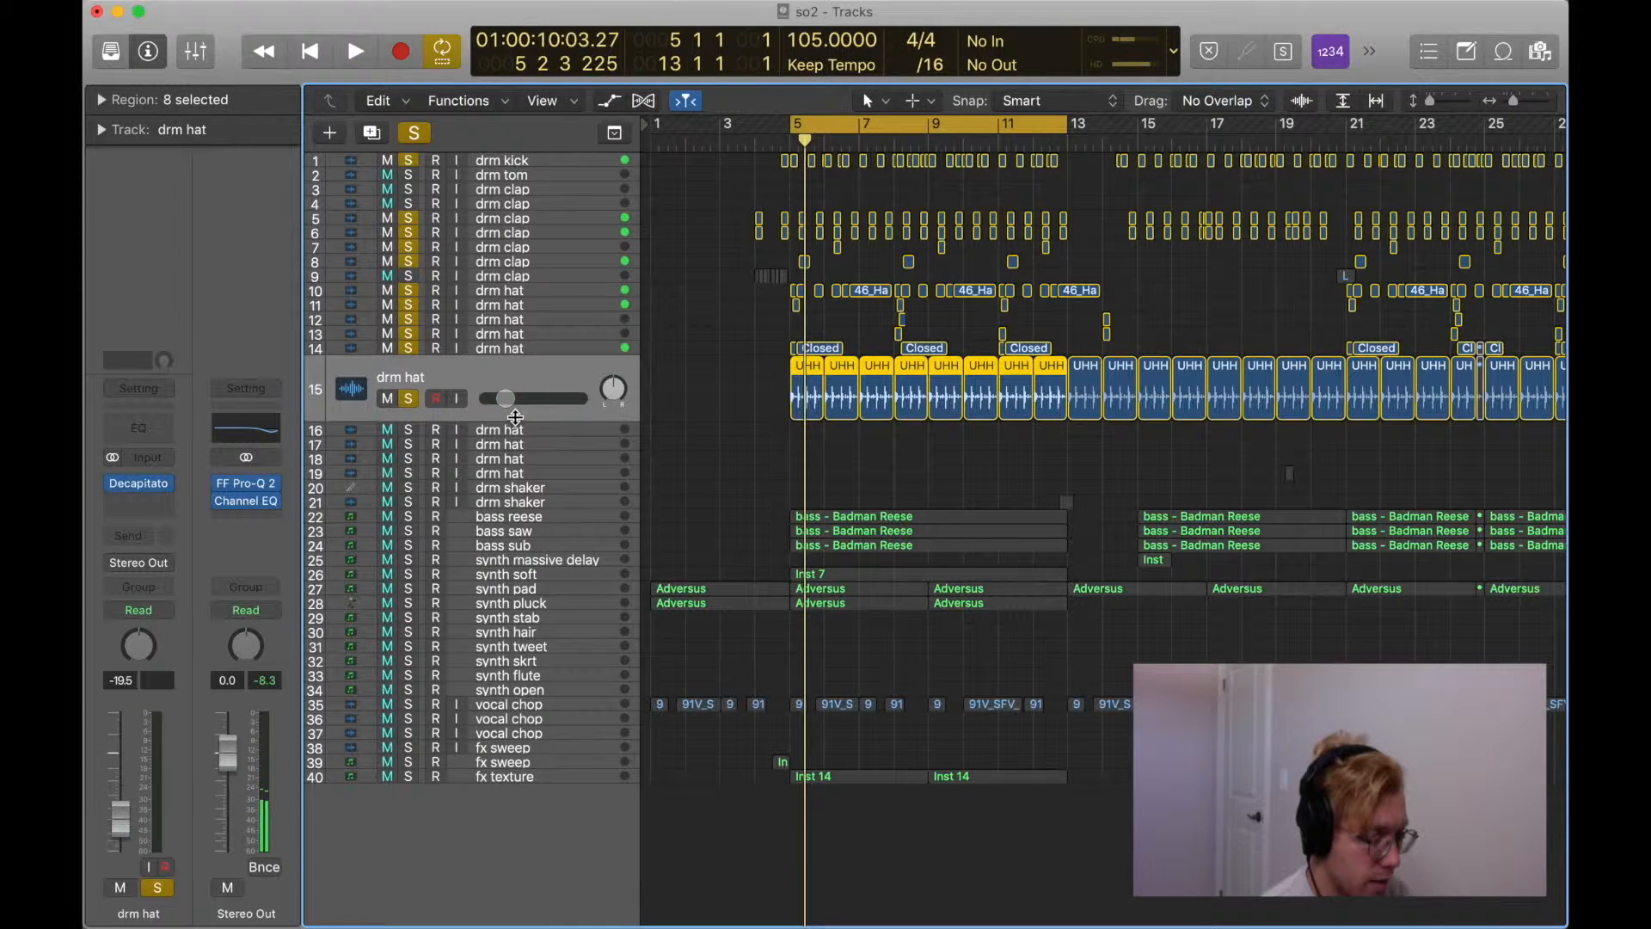
{"action": "key", "text": "shift+space"}
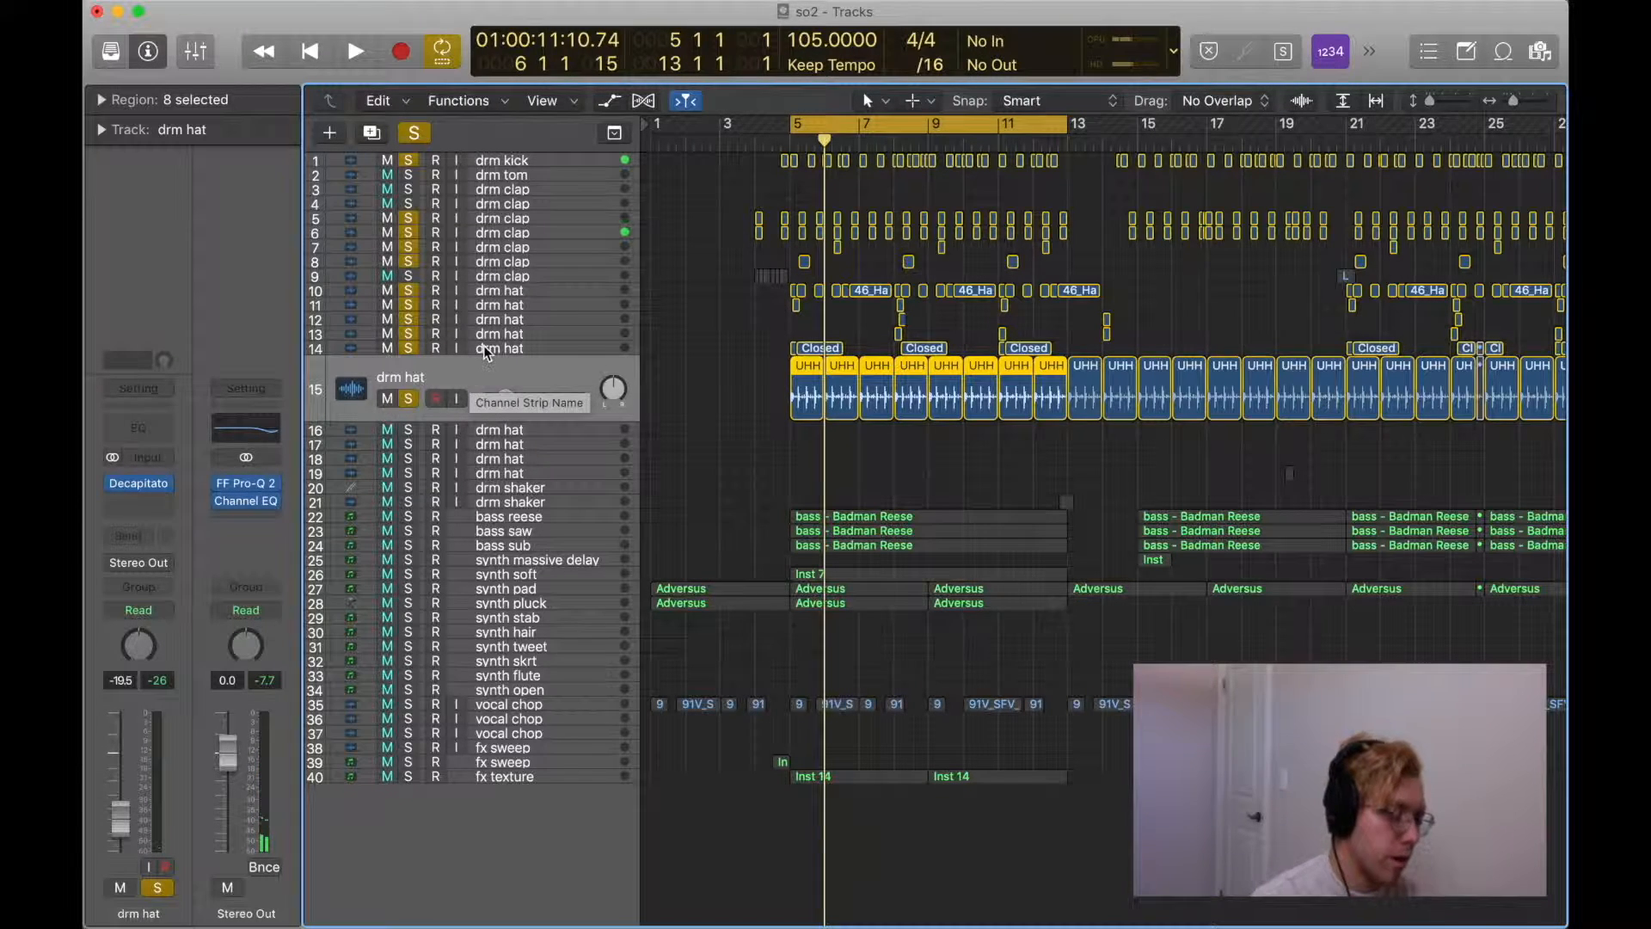
Clear the solos on drum tracks 1 to 15 and briefly play the full mix from bar 5.
{"action": "left_click", "coordinate": [504, 163], "text": "shift"}
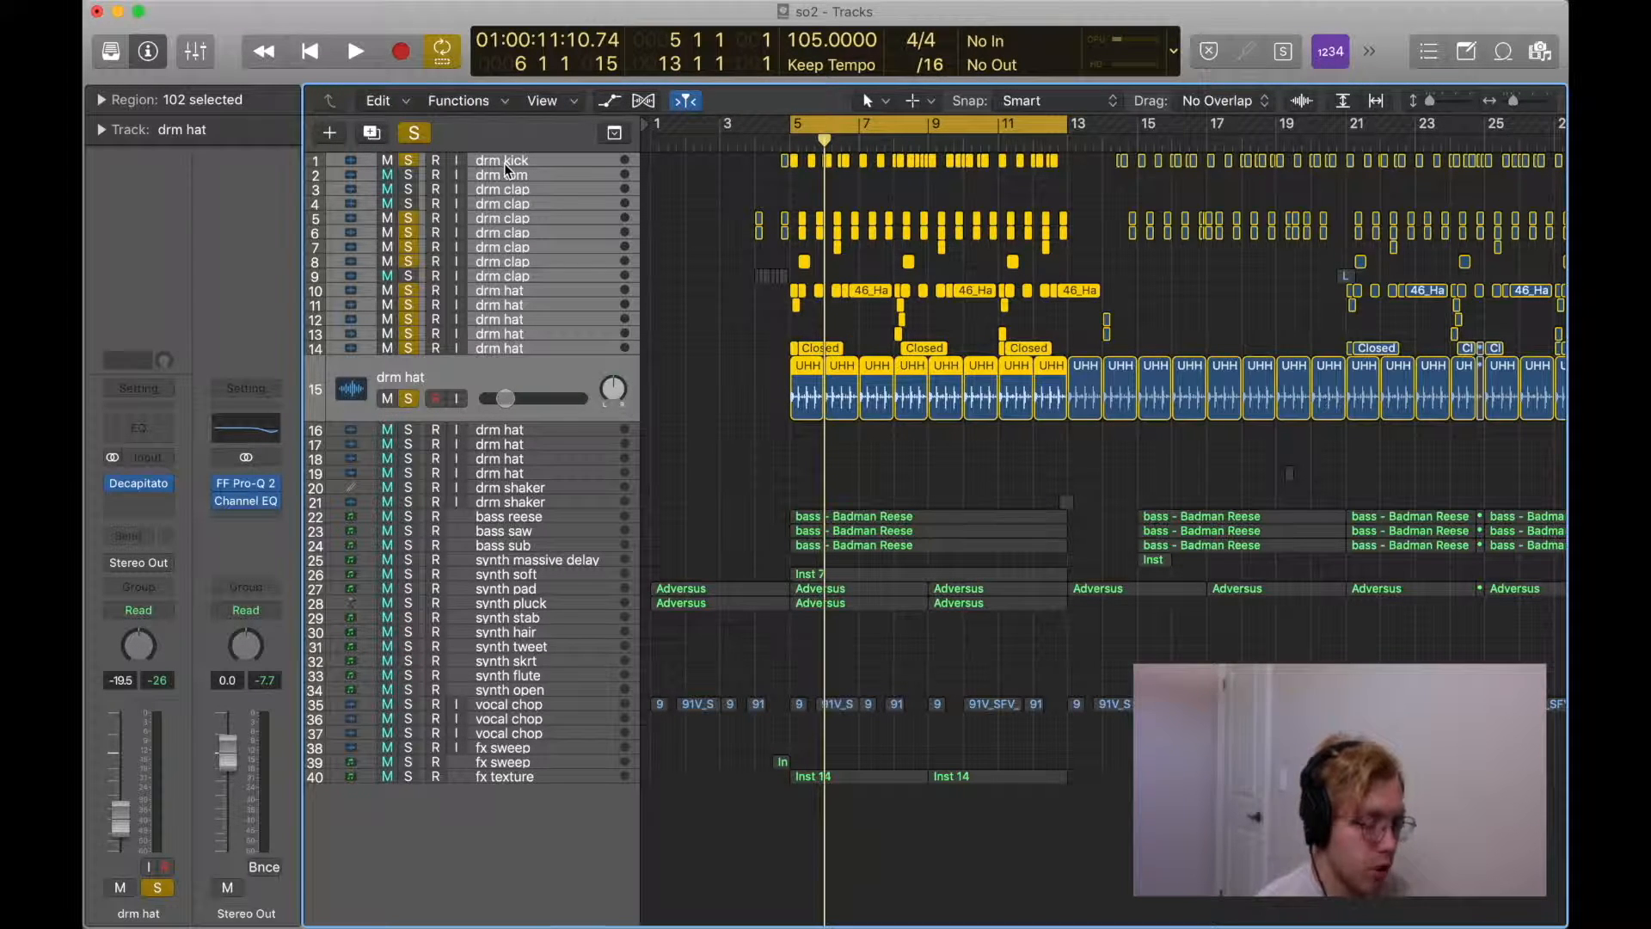
{"action": "left_click", "coordinate": [406, 226], "text": "alt"}
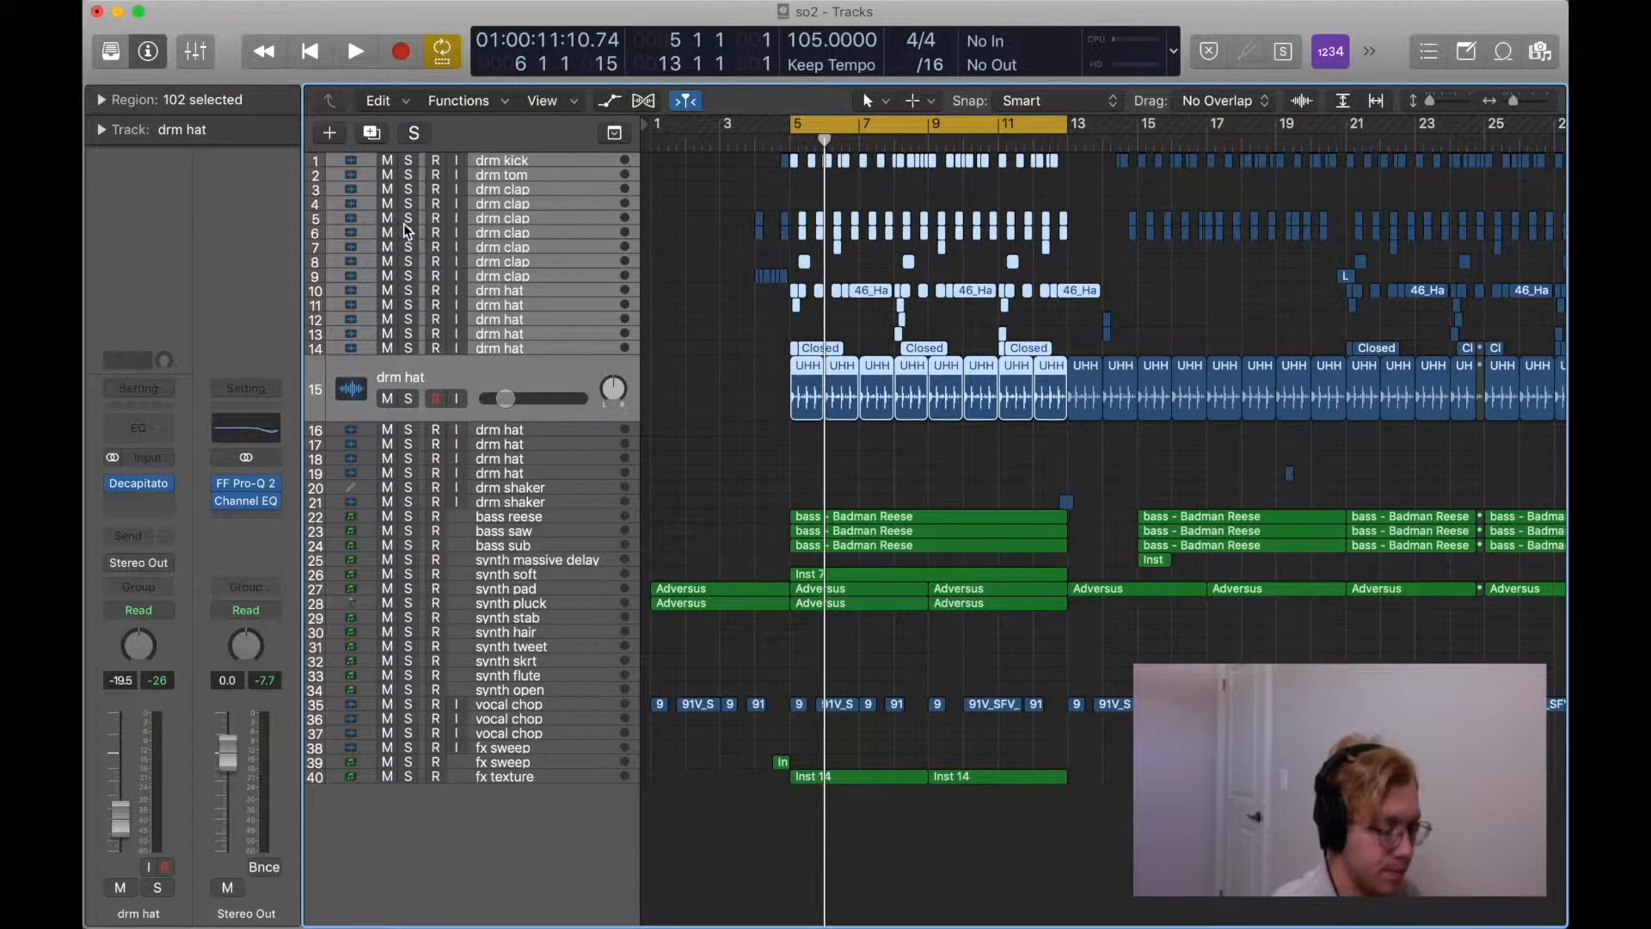
{"action": "key", "text": "space"}
{"action": "key", "text": "space"}
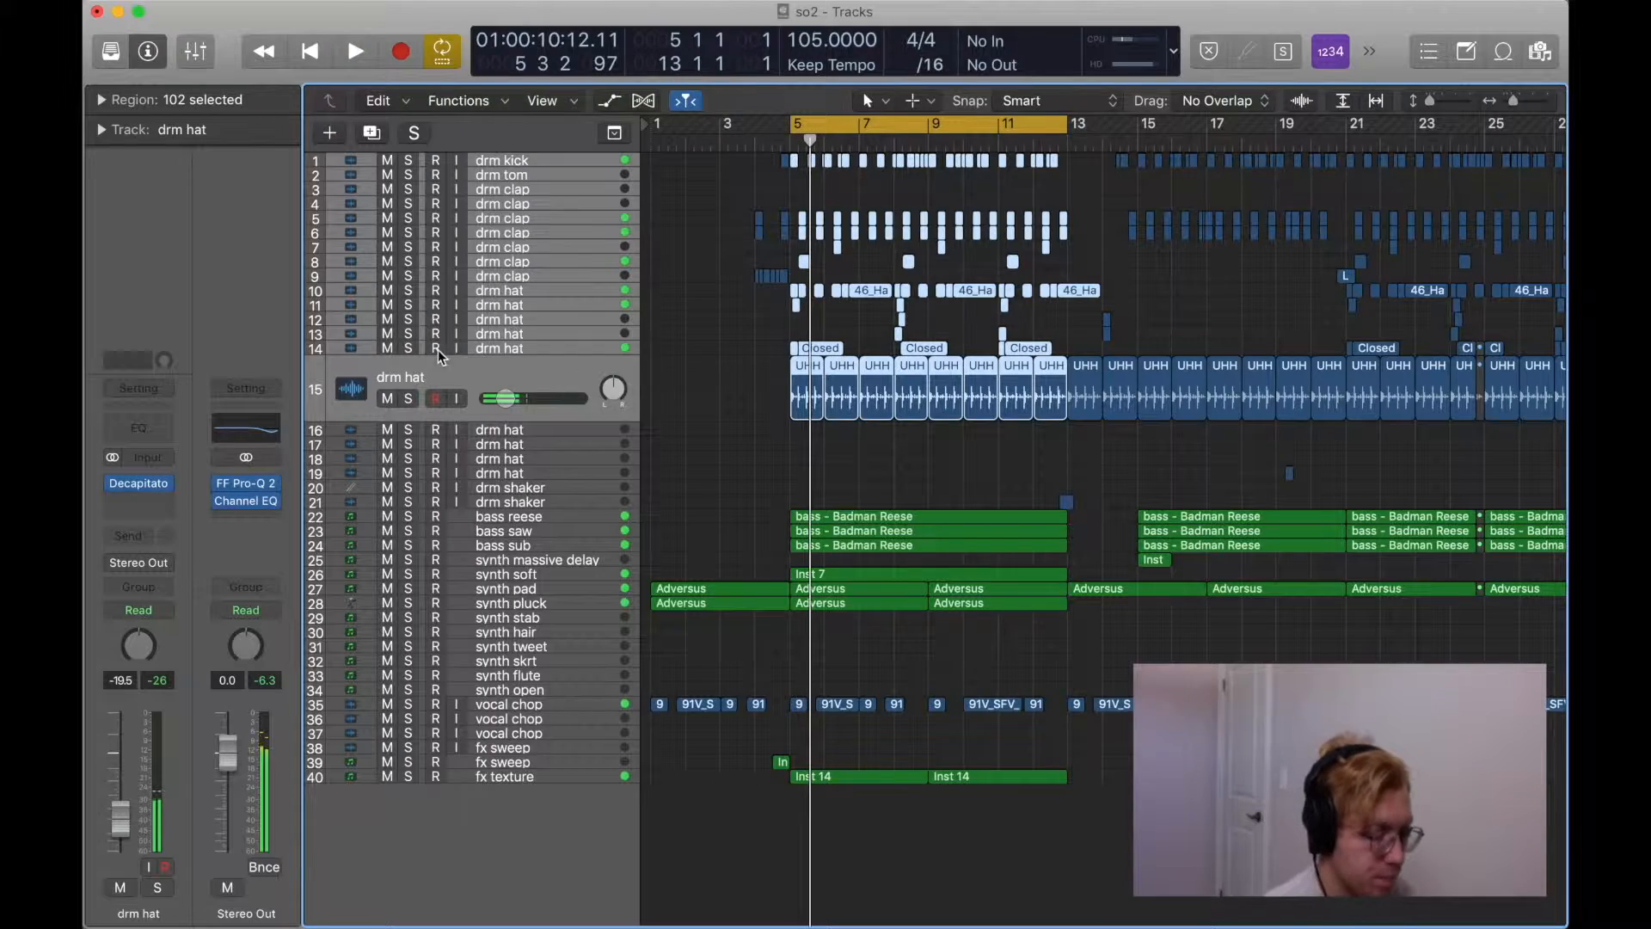
Solo and play the bass reese on track 22, and look over its Massive Badman Reese patch.
{"action": "left_click", "coordinate": [549, 516]}
{"action": "key", "text": "s"}
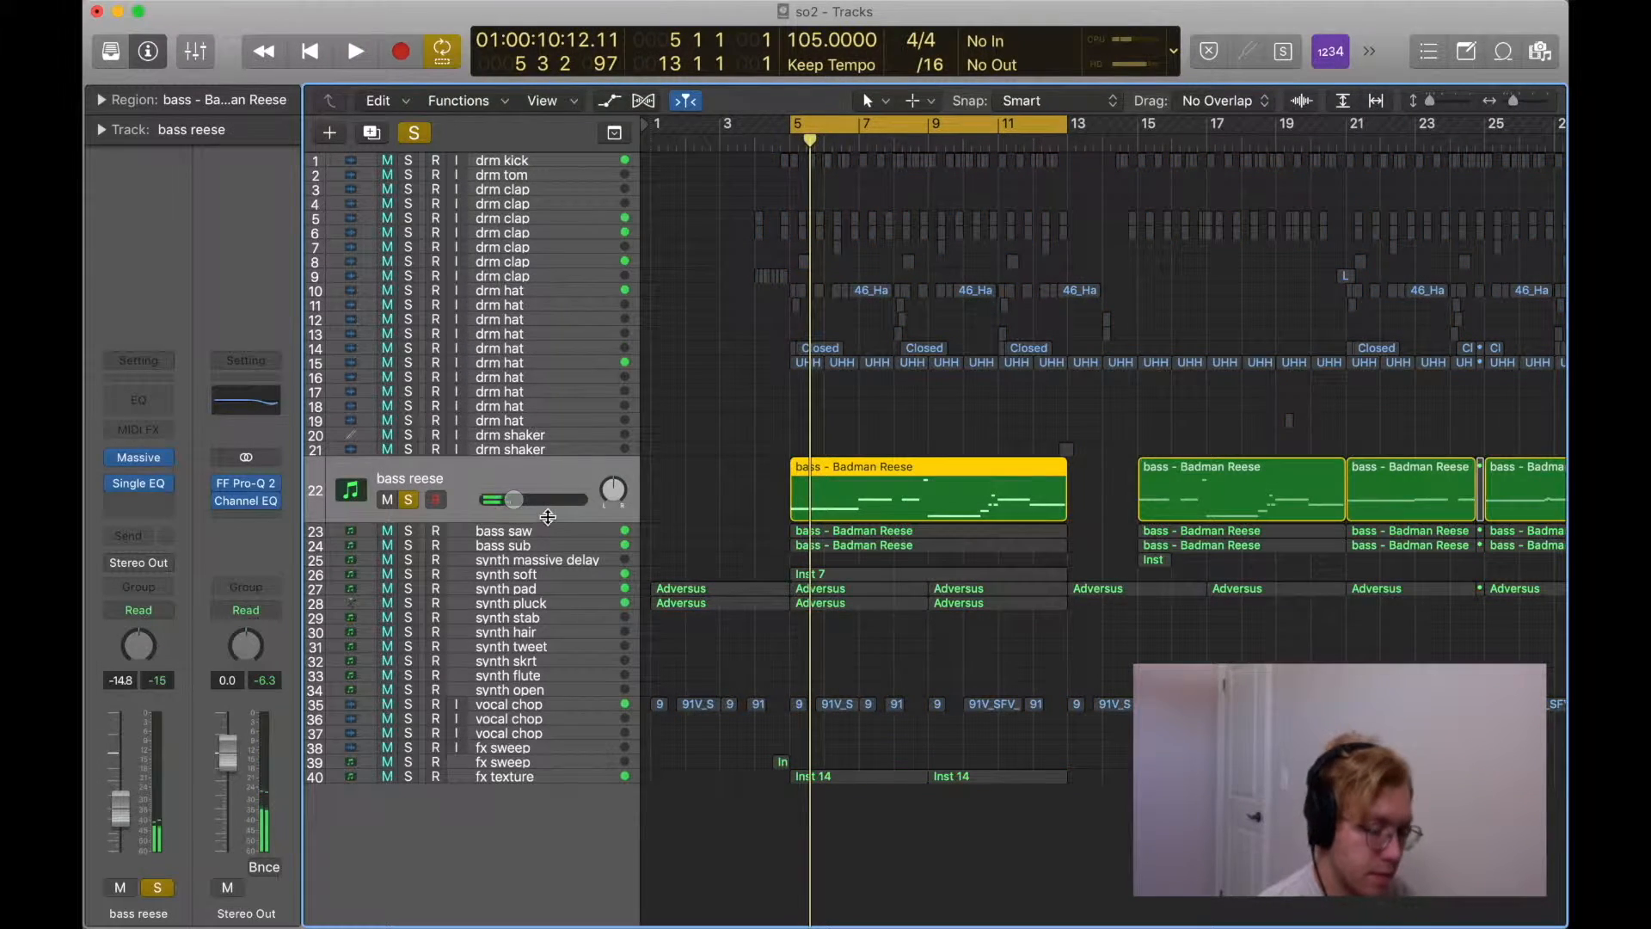
{"action": "key", "text": "space"}
{"action": "left_click", "coordinate": [133, 459]}
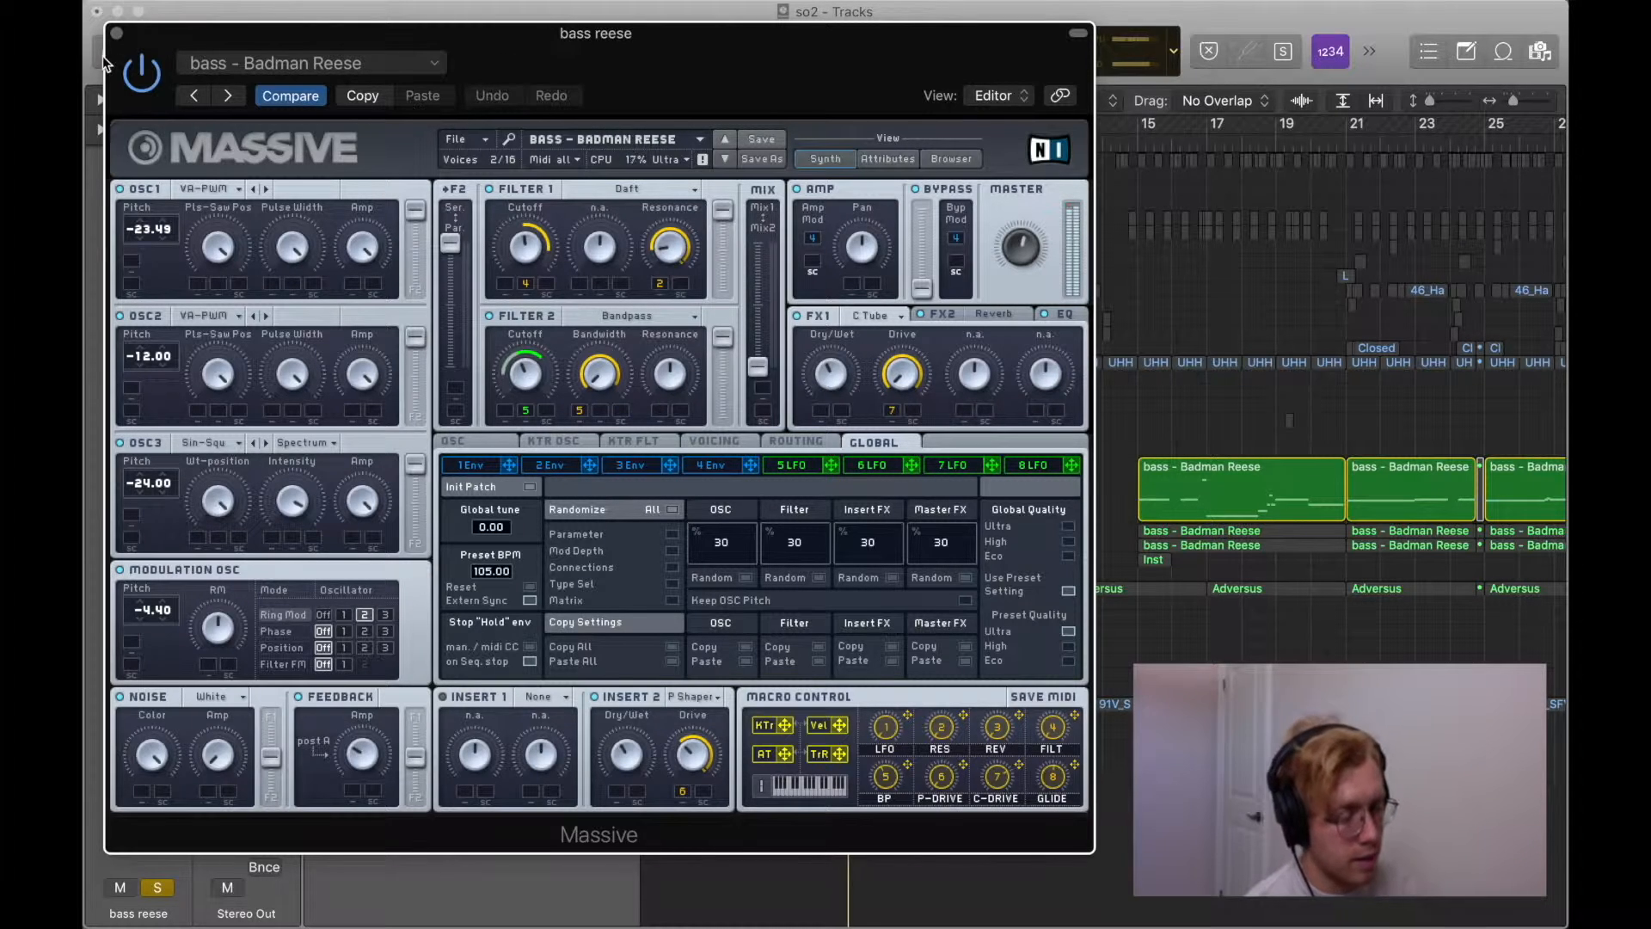
{"action": "left_click", "coordinate": [117, 34]}
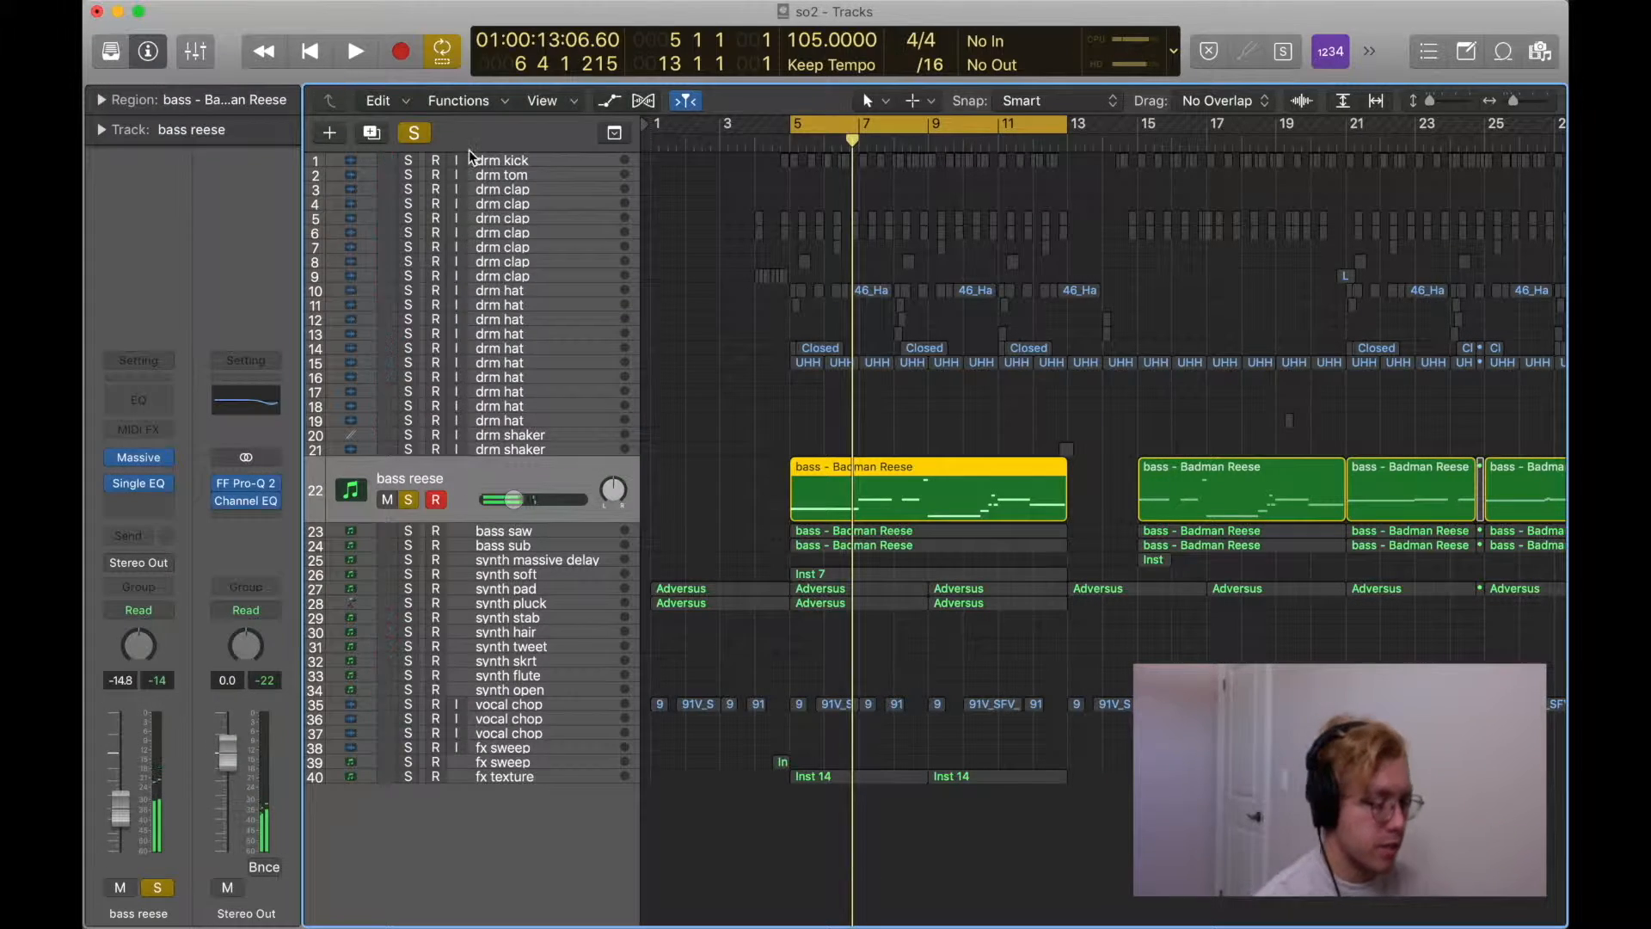
Solo the bass saw in place of the bass reese, play it from bar 5 and inspect its Massive patch.
{"action": "left_click", "coordinate": [483, 535]}
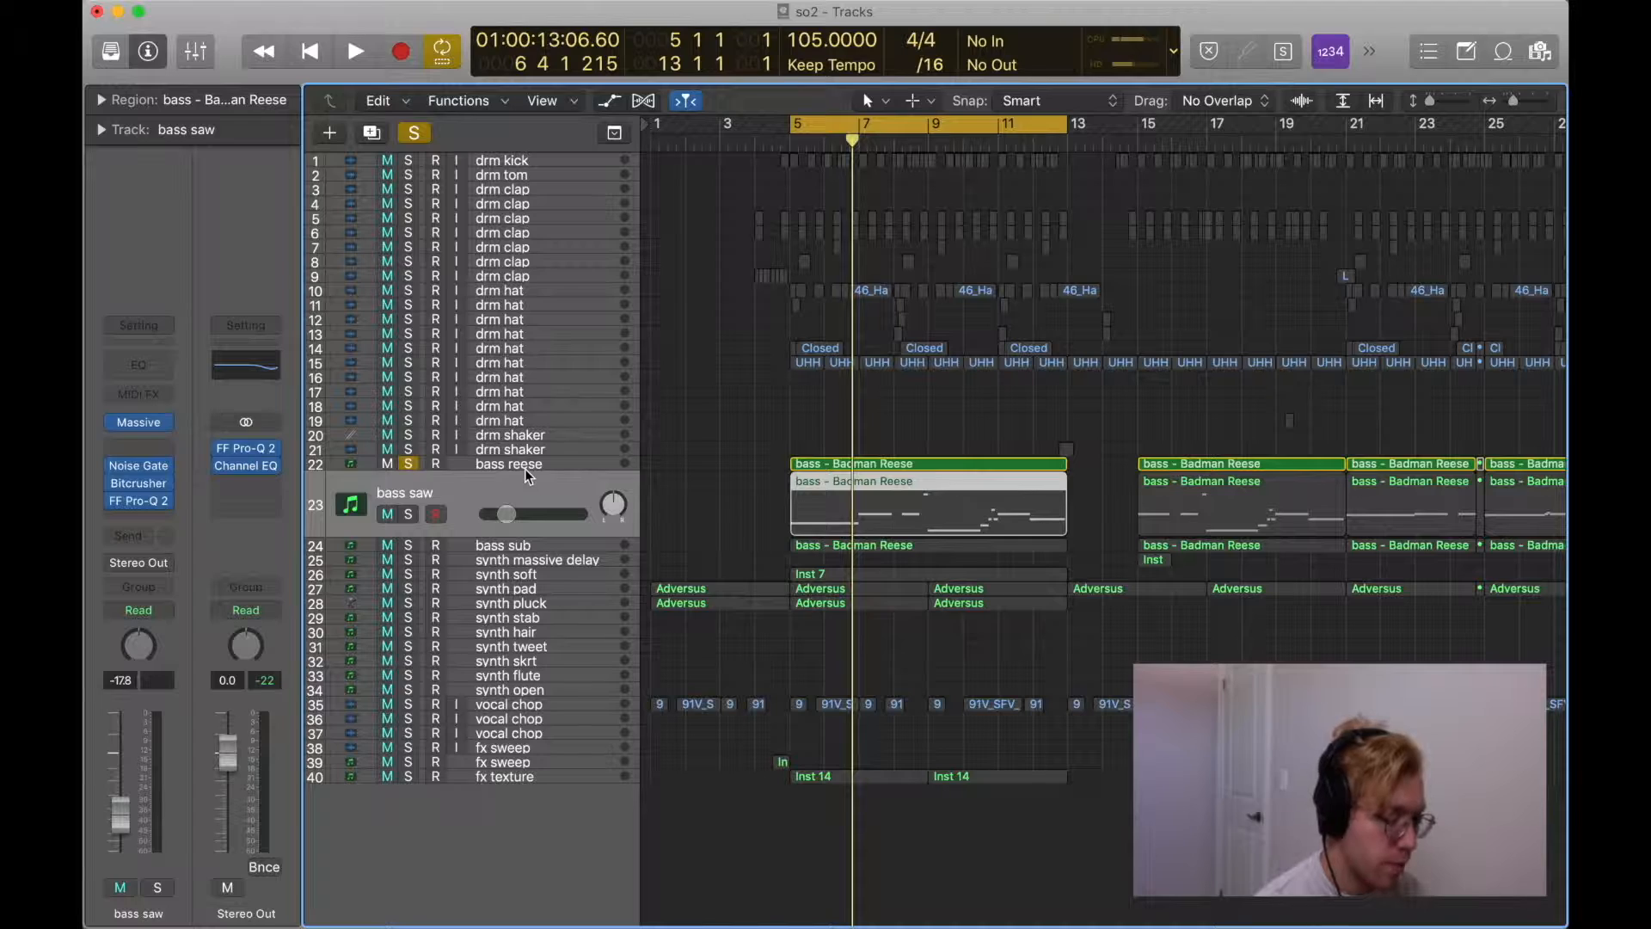
{"action": "left_click", "coordinate": [407, 514]}
{"action": "left_click", "coordinate": [409, 464]}
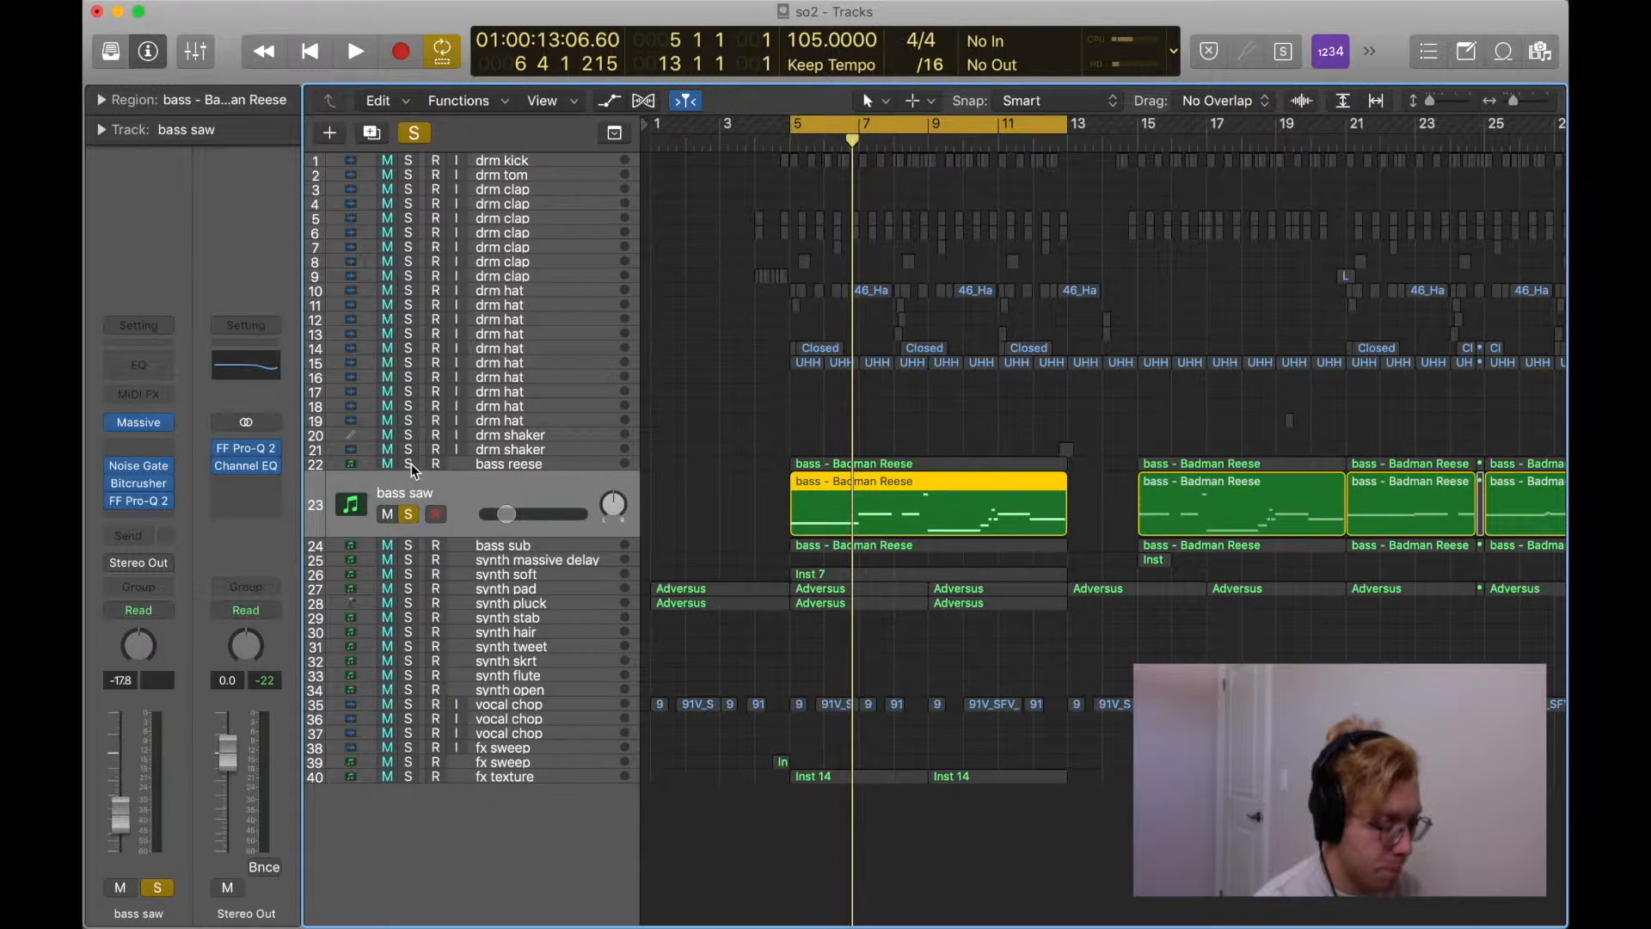
{"action": "key", "text": "space"}
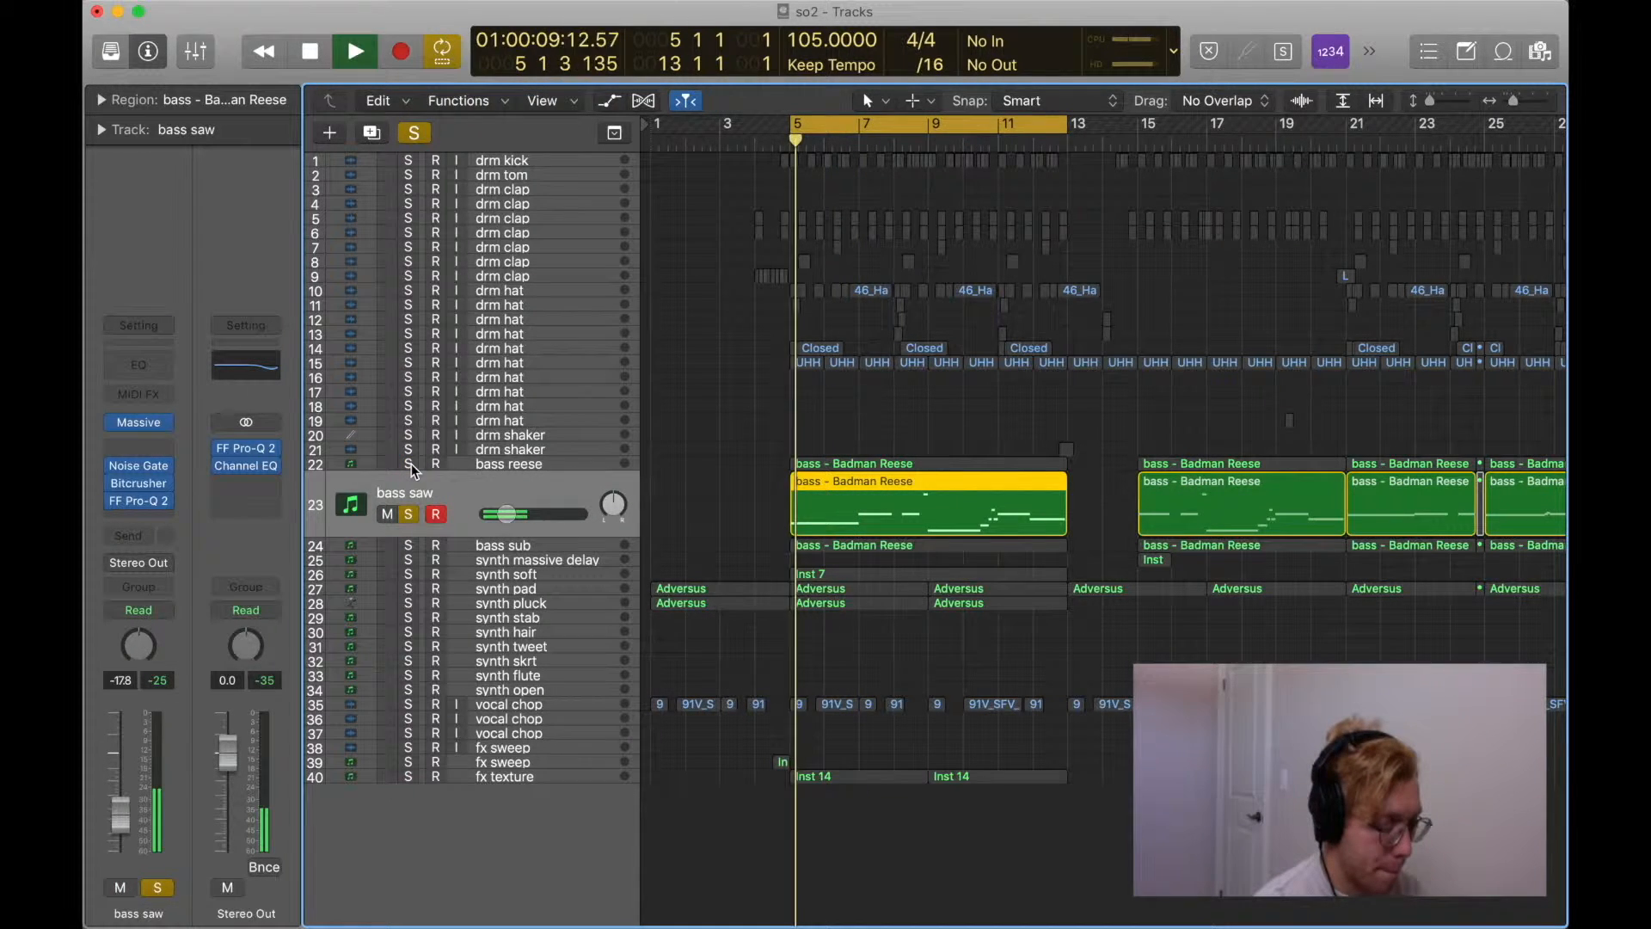
{"action": "left_click", "coordinate": [132, 418]}
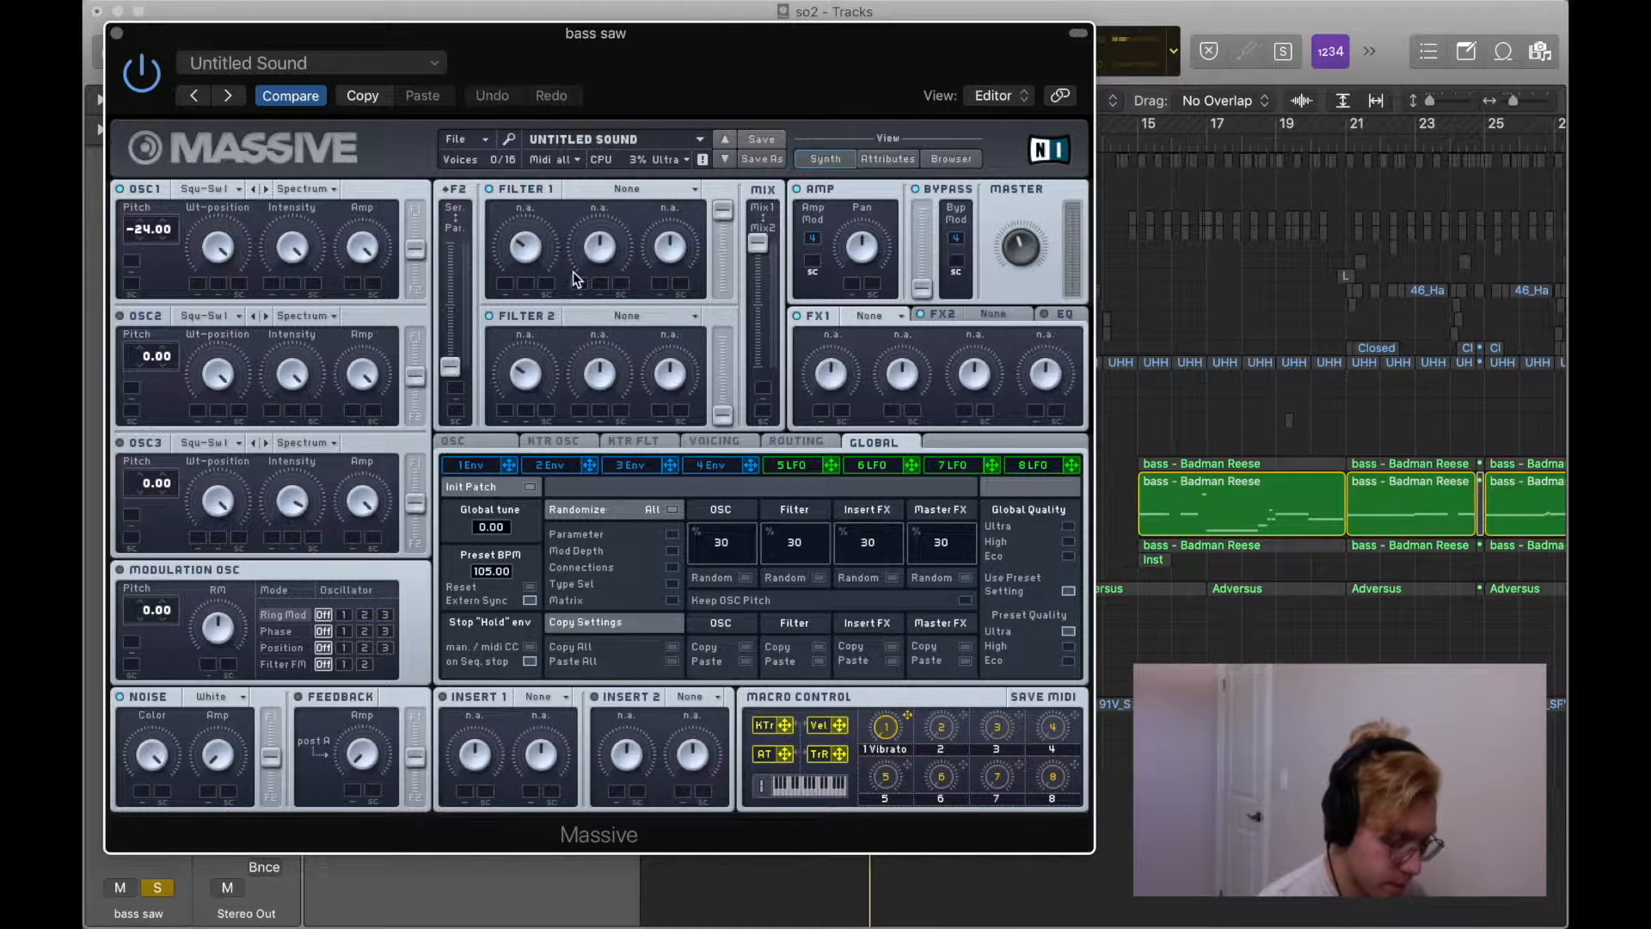
{"action": "left_click", "coordinate": [116, 33]}
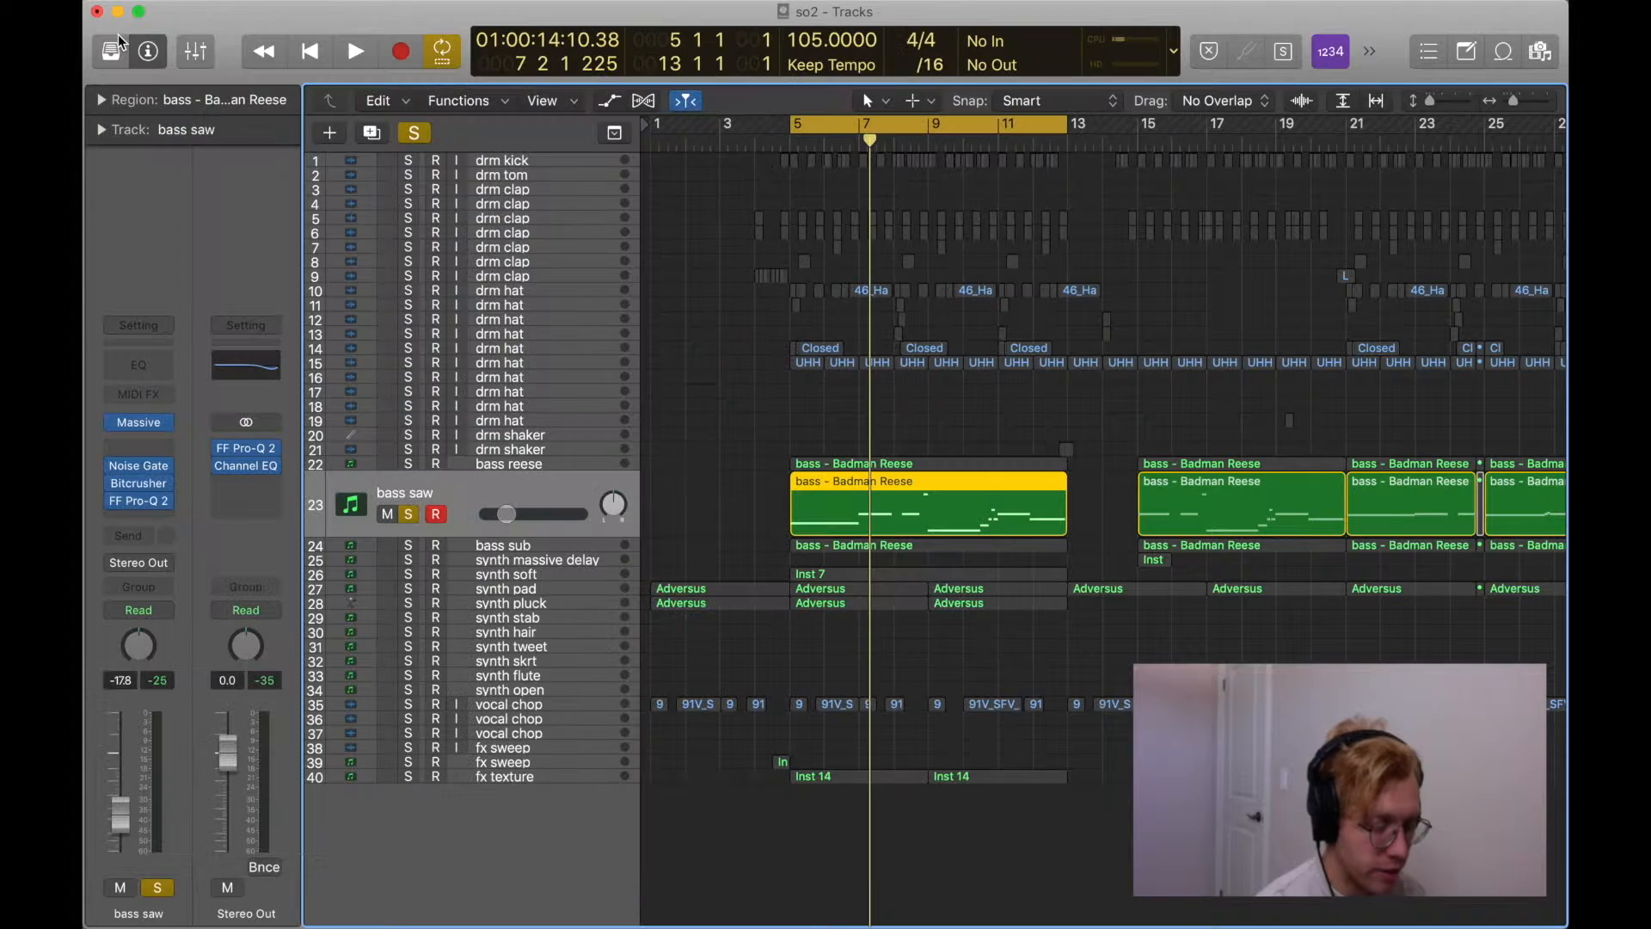
Choose the drm kick as side-chain source in the bass saw's Noise Gate ducker, and examine its FabFilter Pro-Q 2 curve.
{"action": "left_click", "coordinate": [138, 469]}
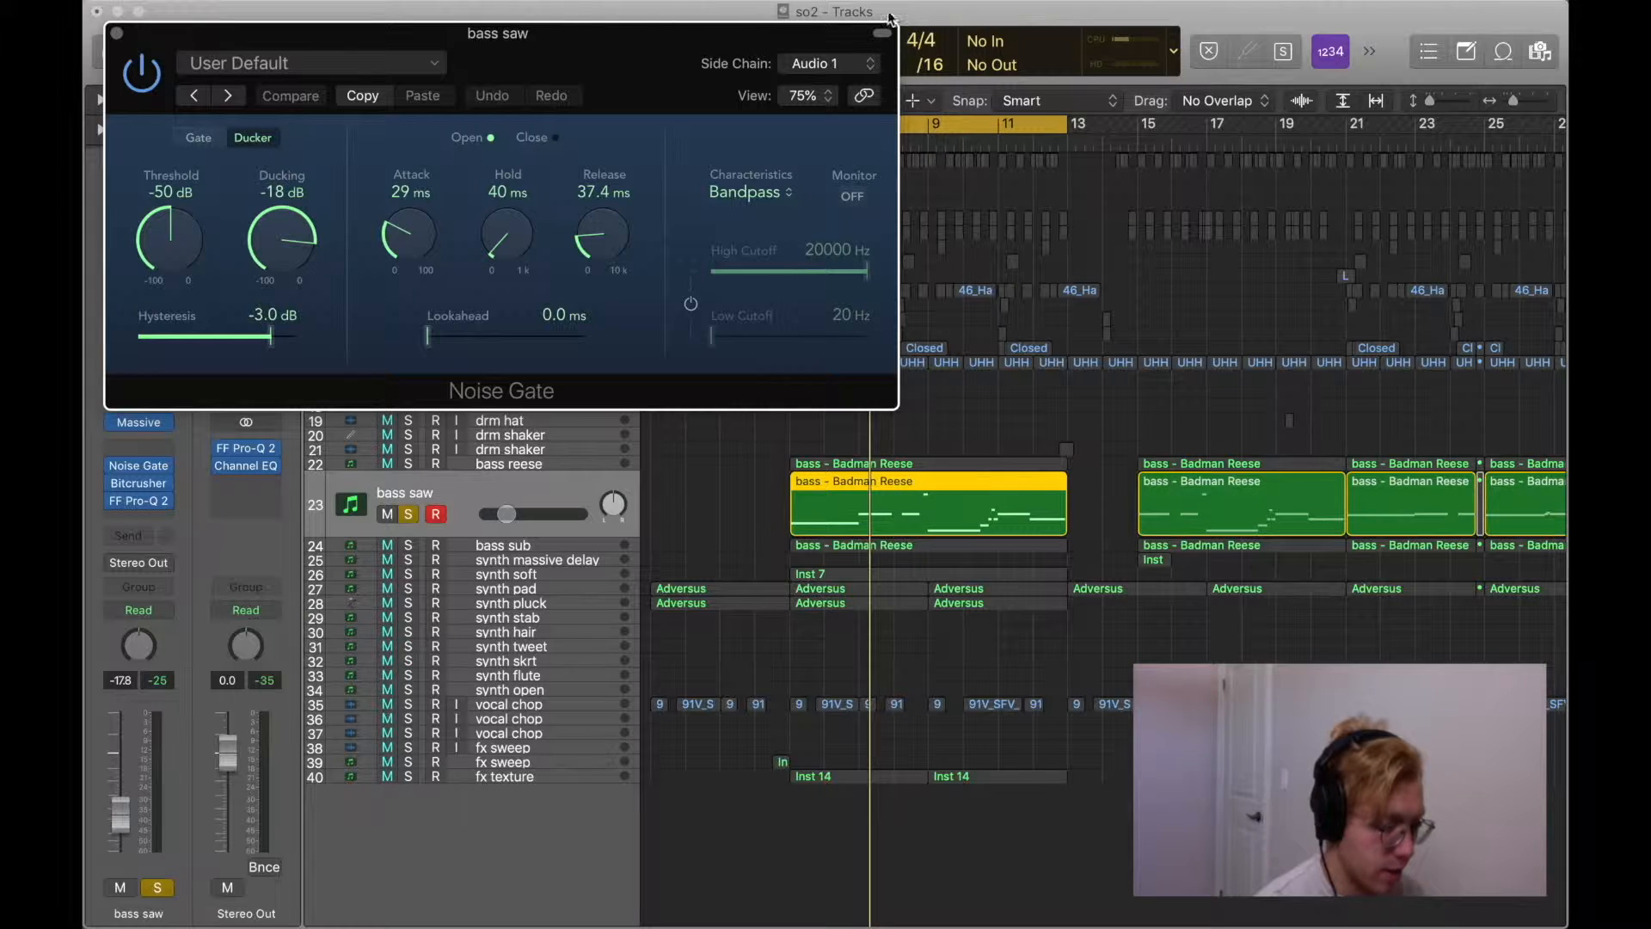
{"action": "left_click", "coordinate": [801, 64]}
{"action": "left_click", "coordinate": [825, 83]}
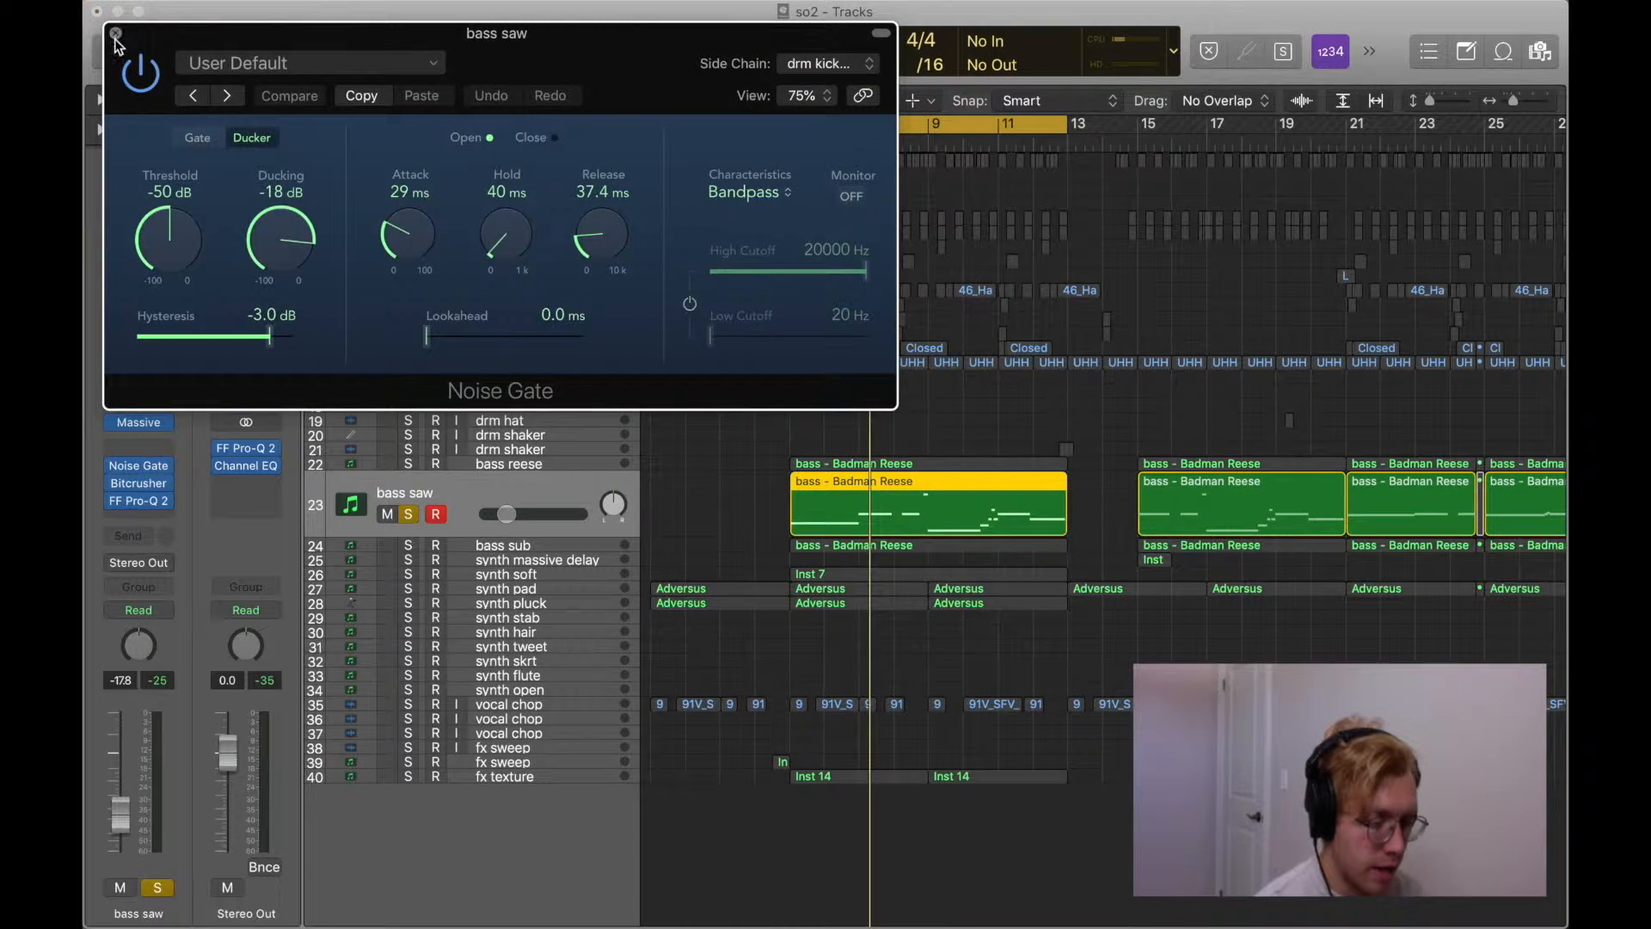
{"action": "left_click", "coordinate": [115, 34]}
{"action": "left_click", "coordinate": [129, 500]}
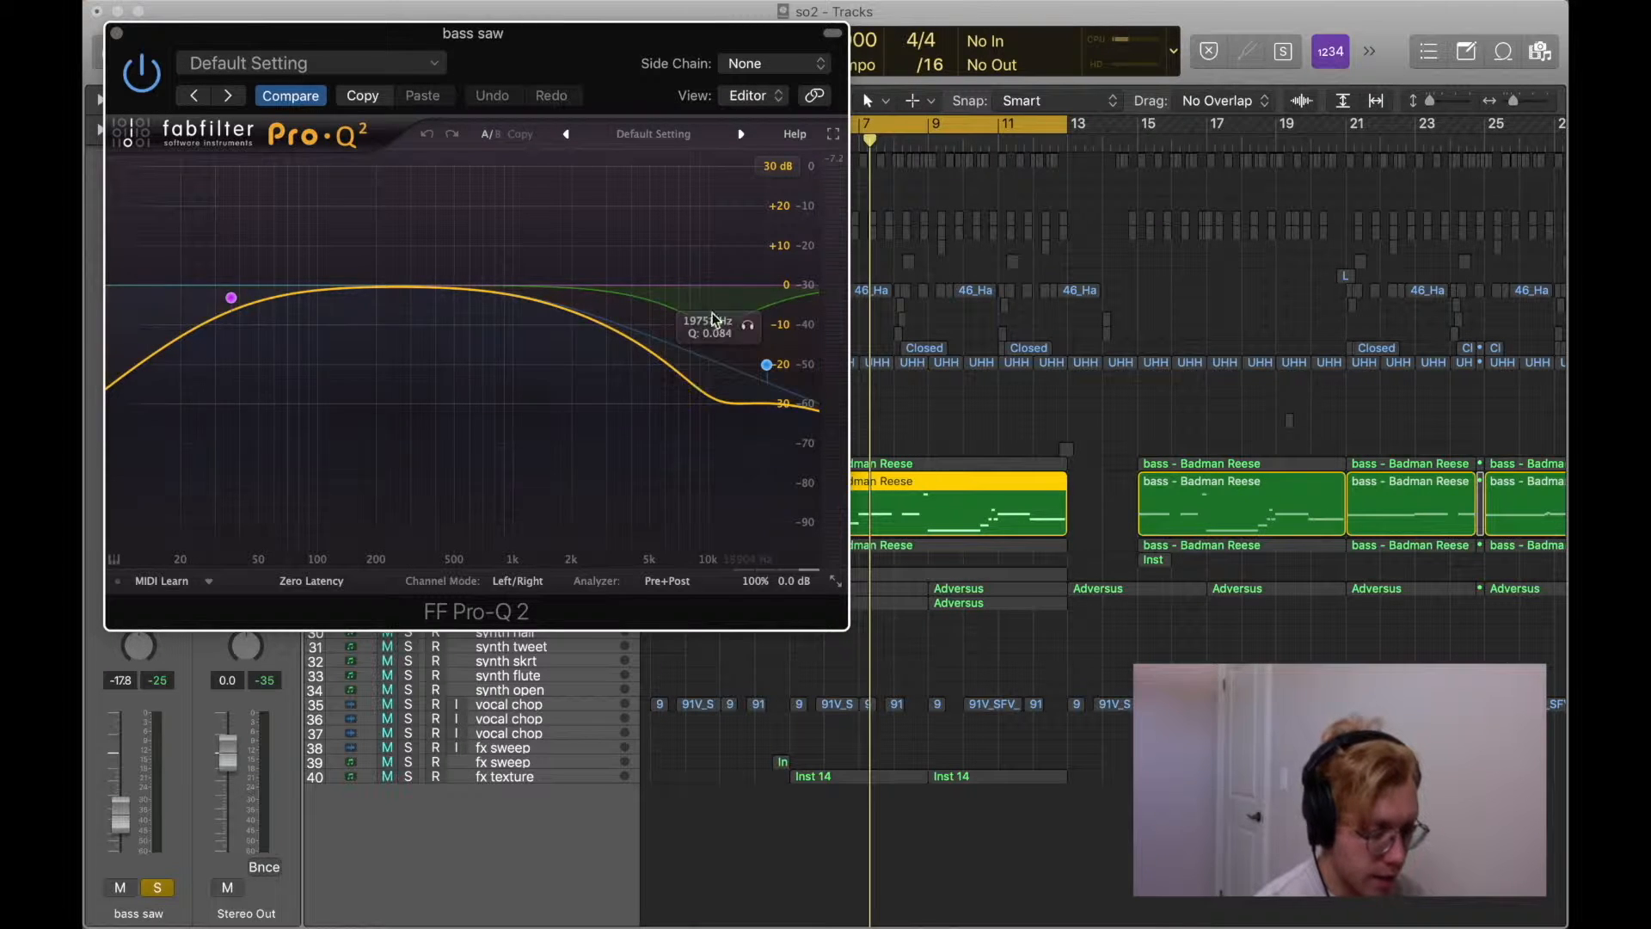
{"action": "left_click", "coordinate": [116, 34]}
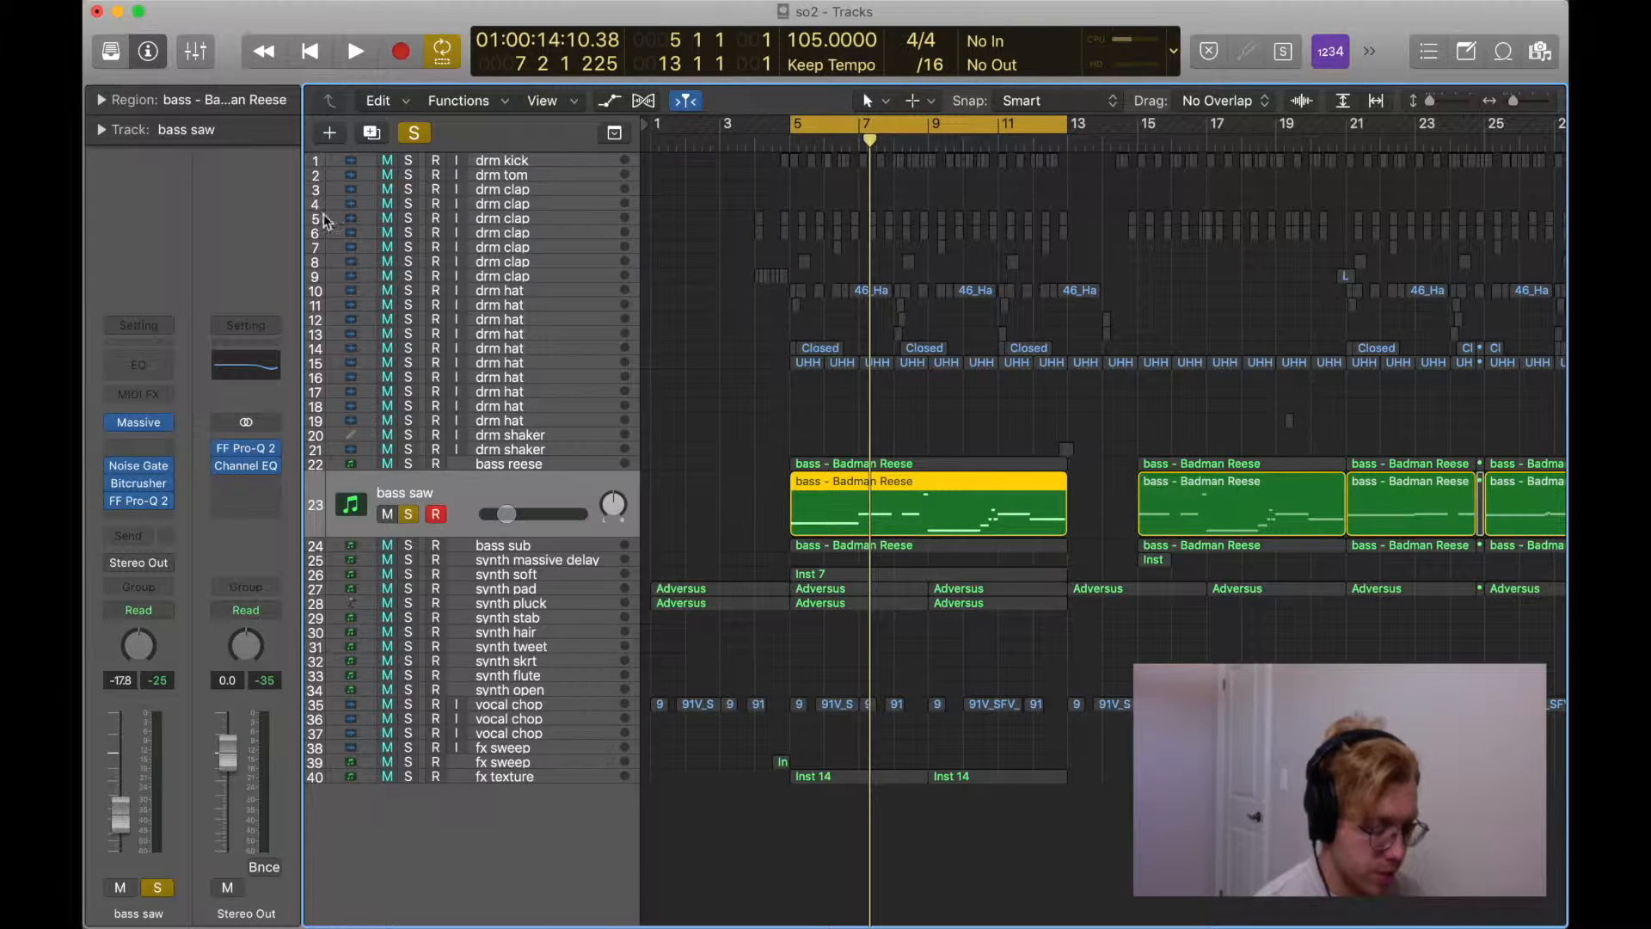
Solo the bass sub on track 24 in place of the bass saw and play it from bar 5.
{"action": "left_click", "coordinate": [394, 276], "text": "alt"}
{"action": "left_click", "coordinate": [508, 551]}
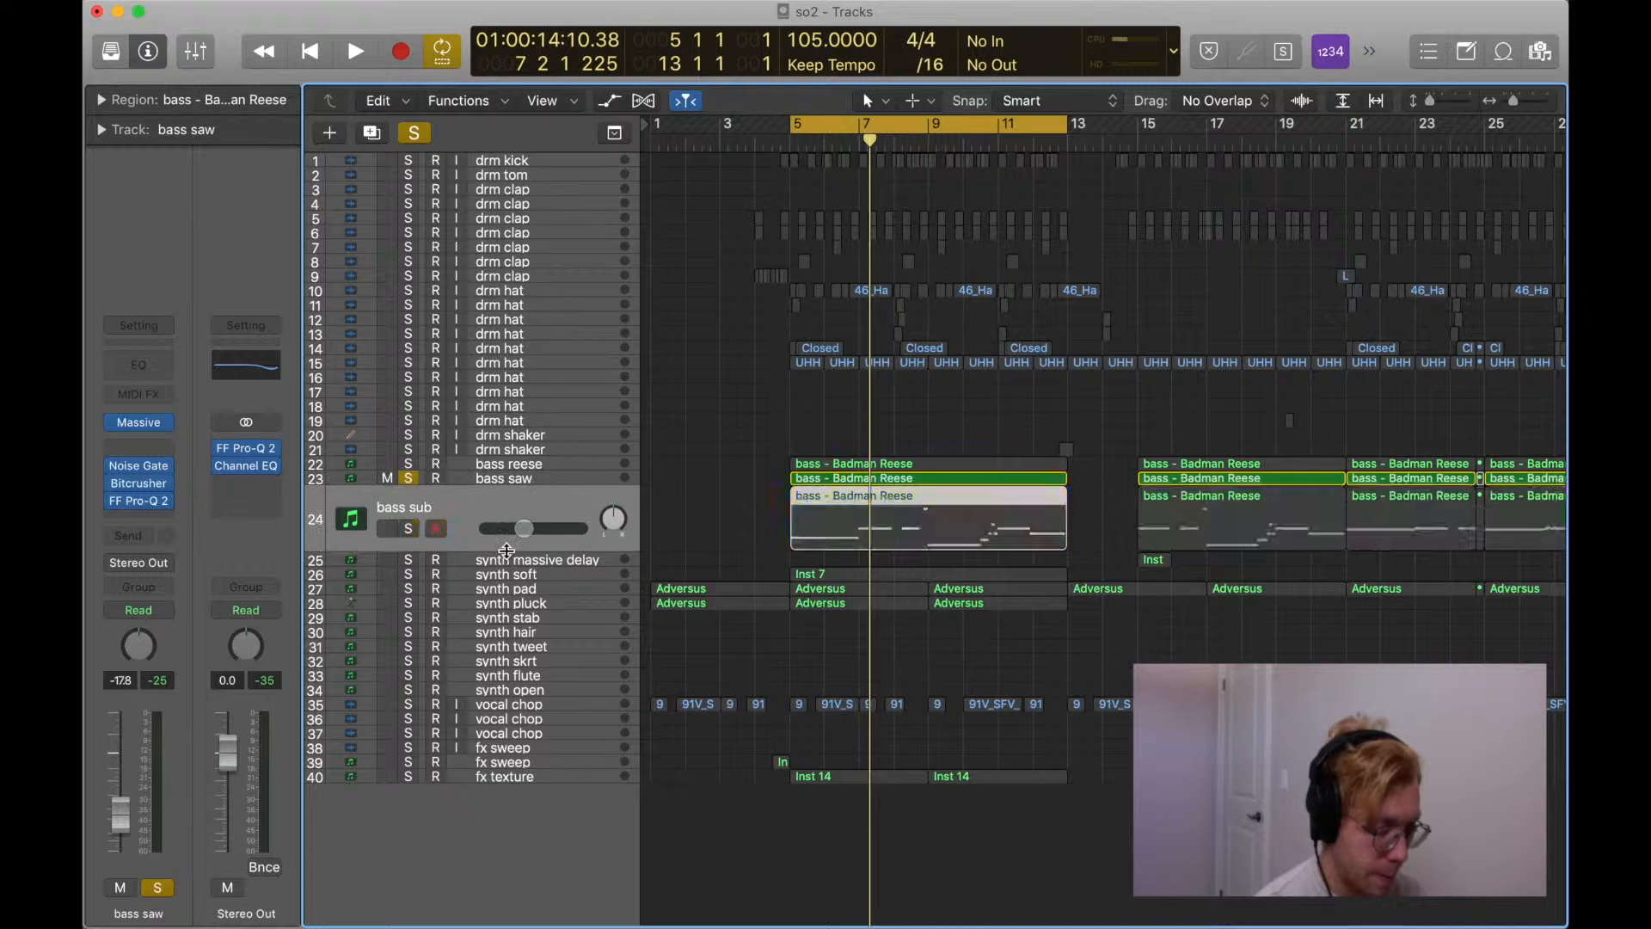
{"action": "key", "text": "space"}
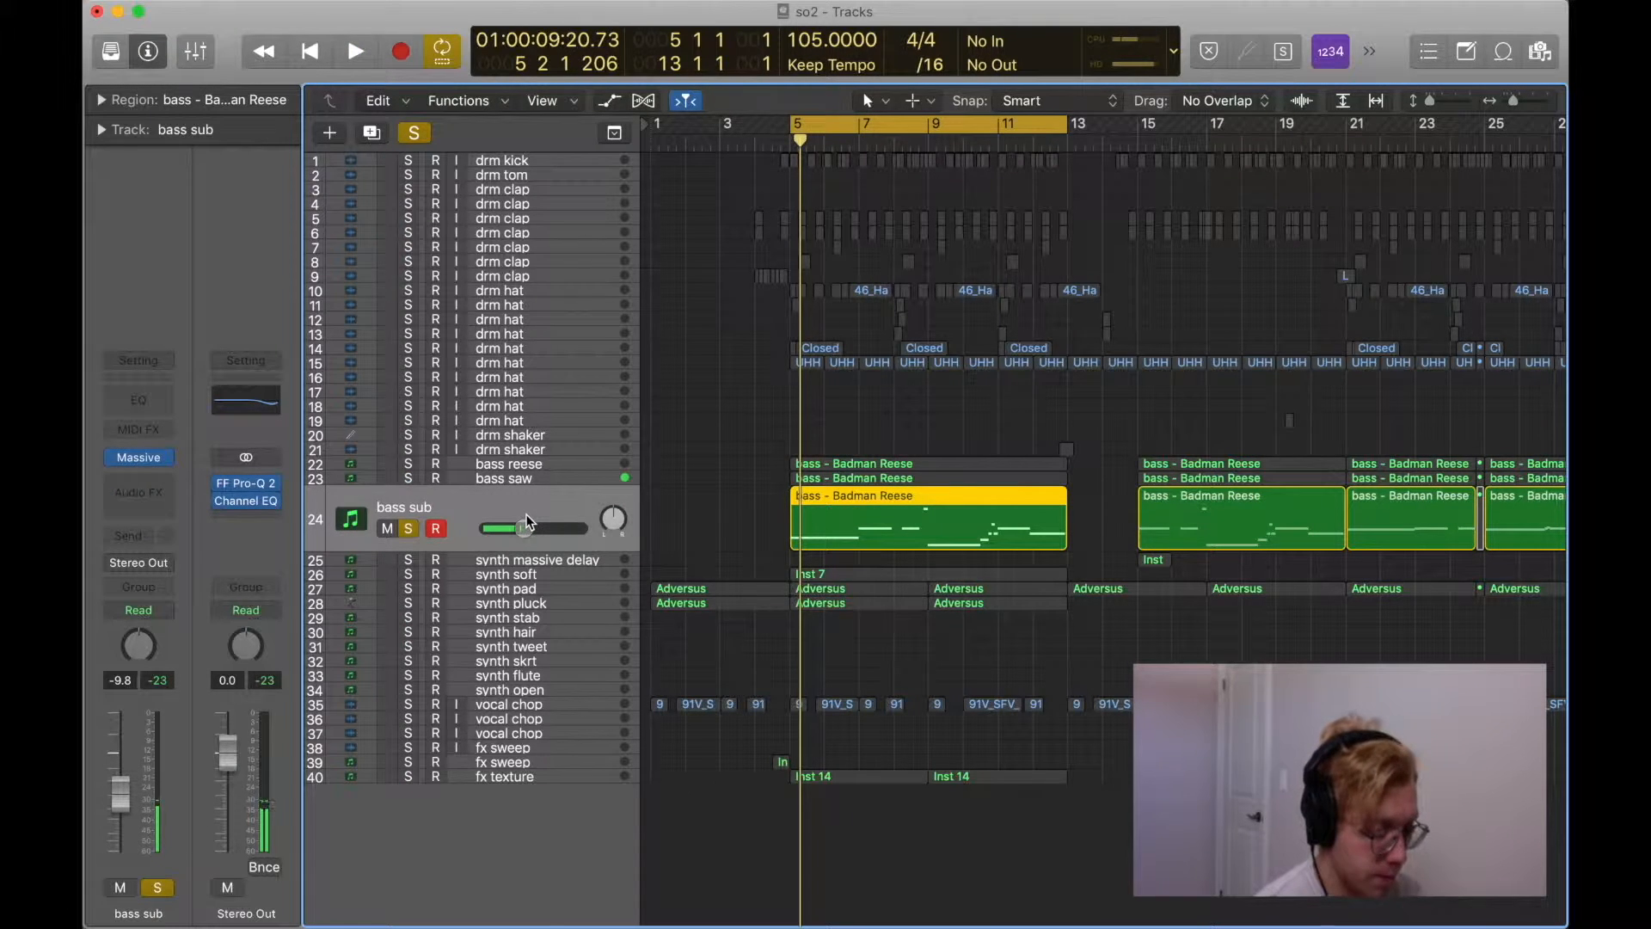
{"action": "key", "text": "space"}
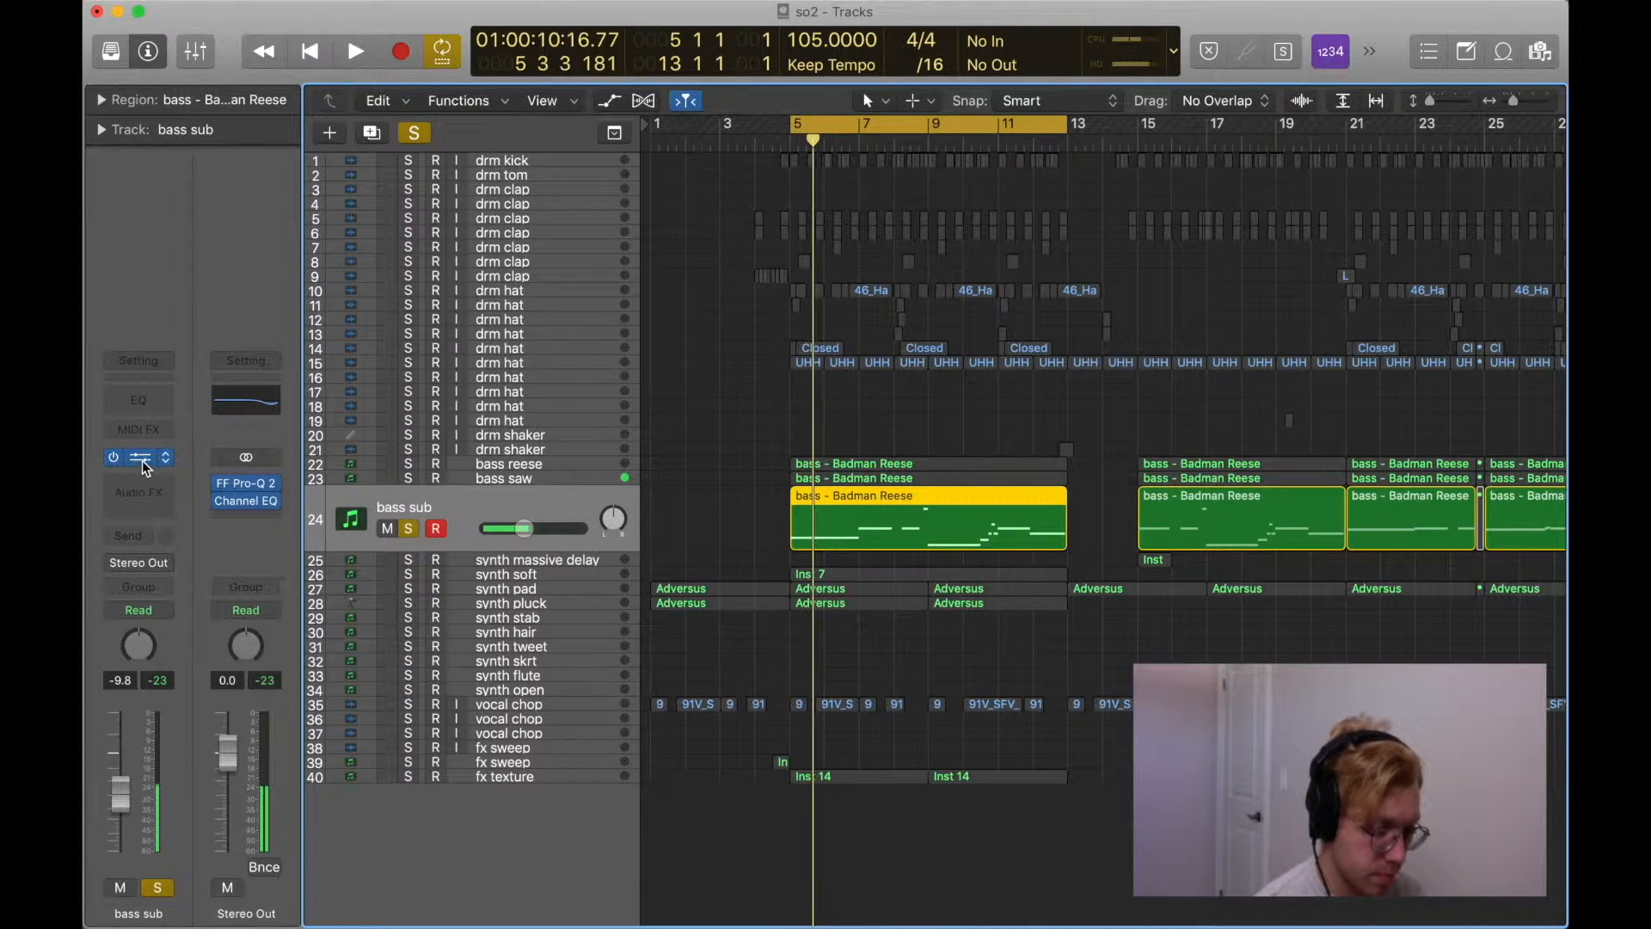
Inspect the bass sub's Massive oscillator and filter settings, and replay the soloed sub.
{"action": "left_click", "coordinate": [140, 459]}
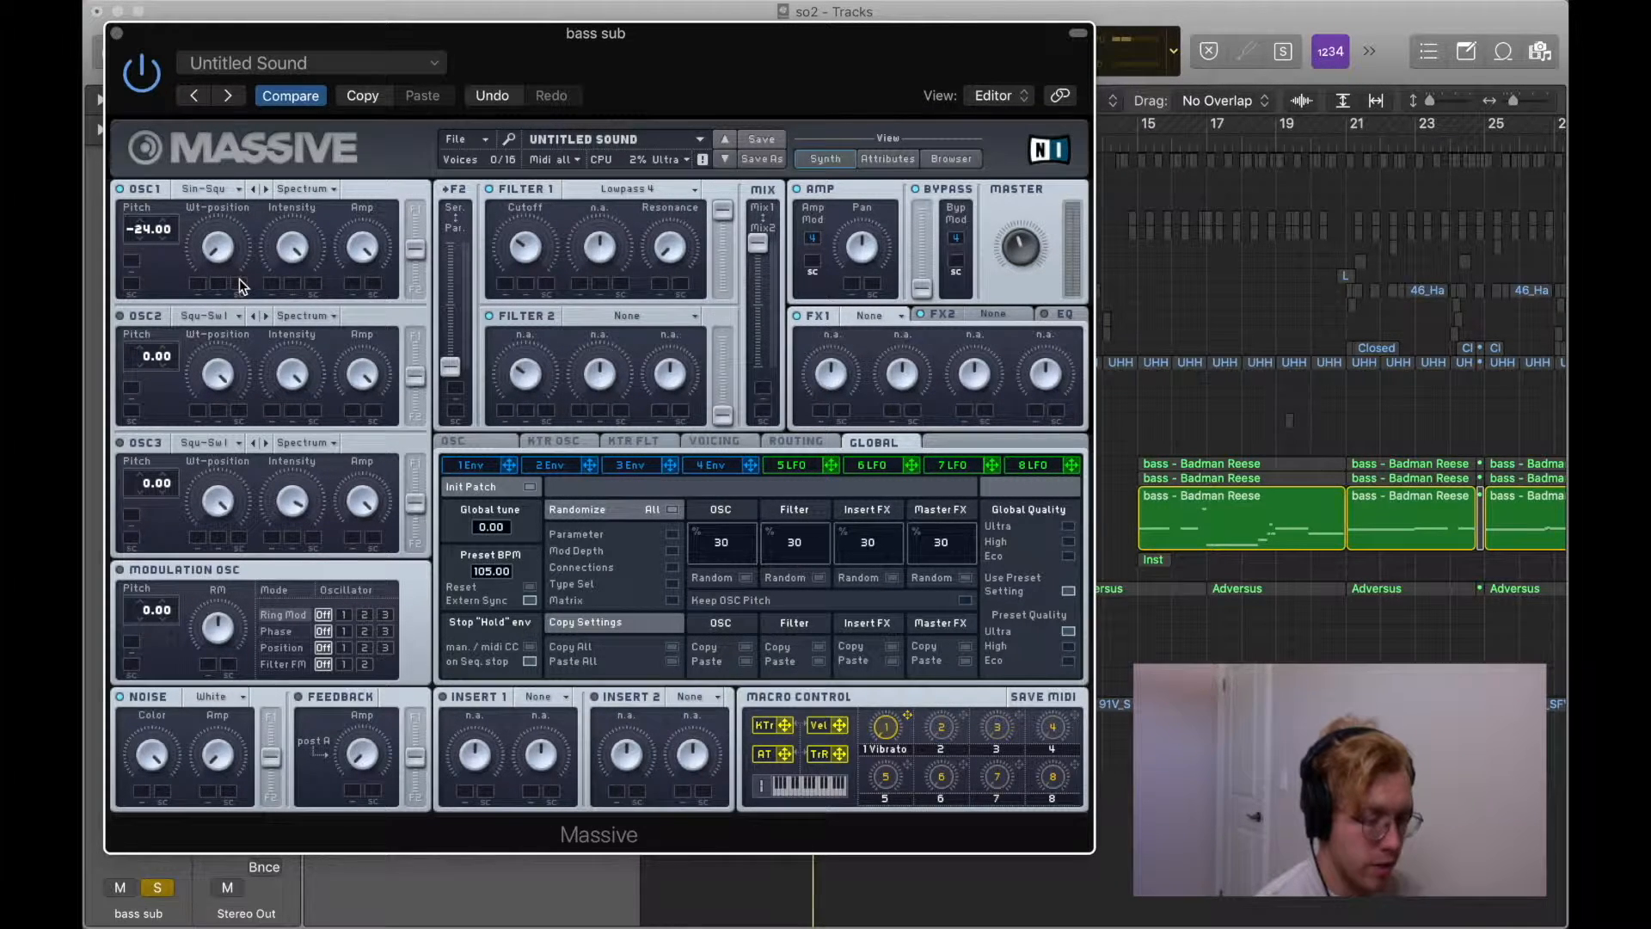
{"action": "left_click", "coordinate": [117, 32]}
{"action": "key", "text": "space"}
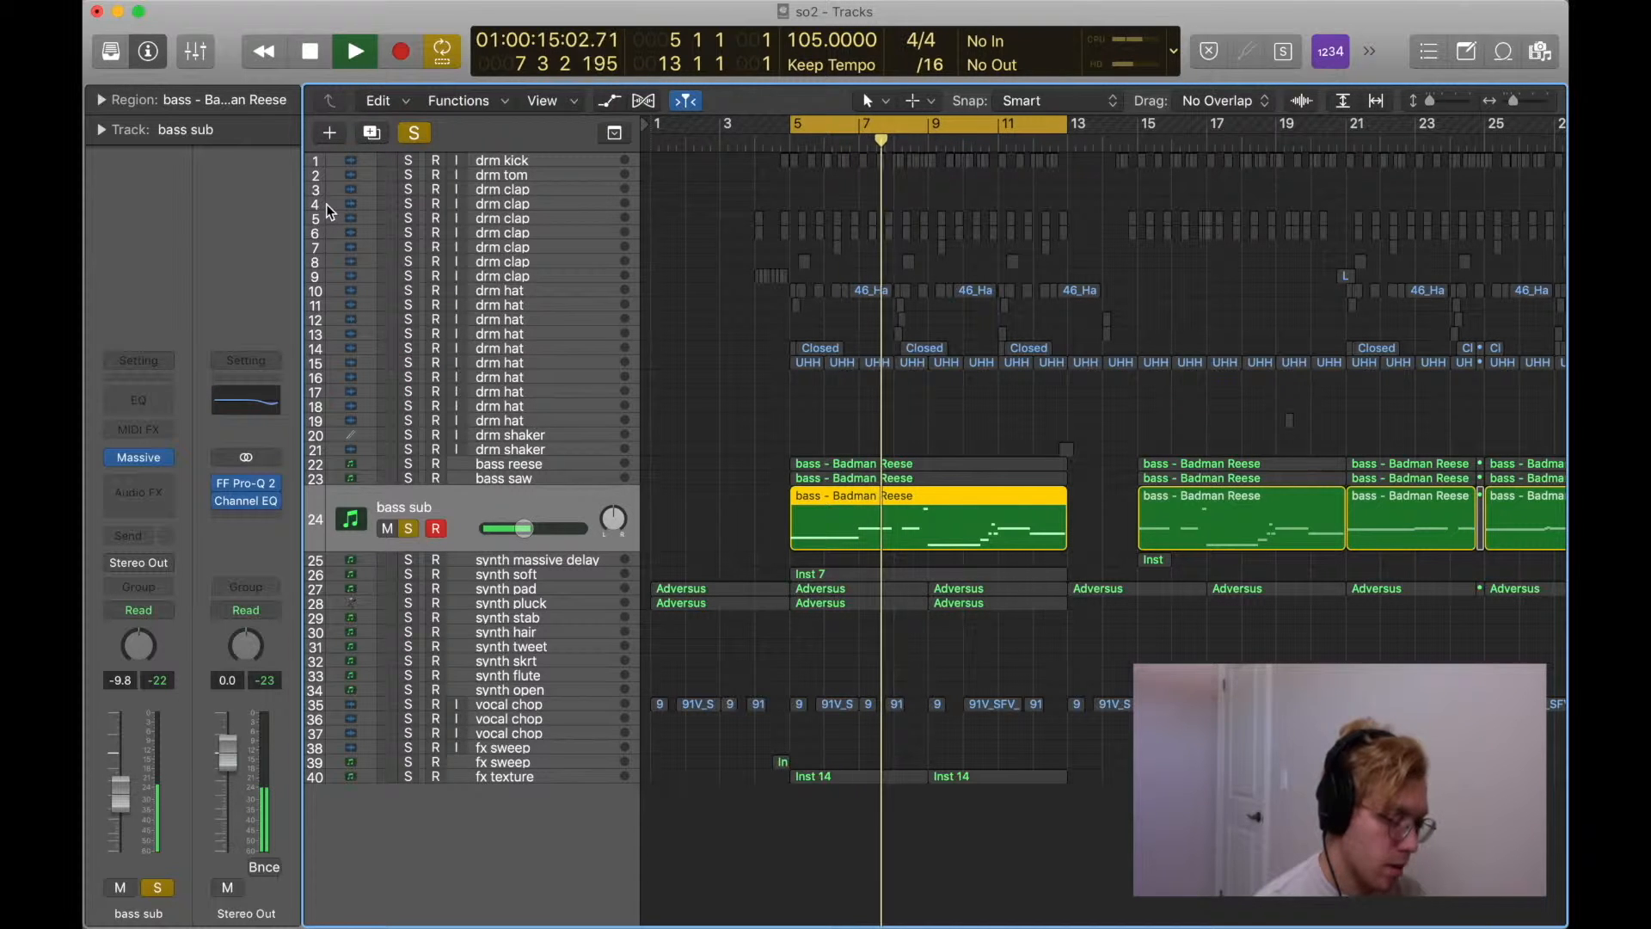
{"action": "key", "text": "space"}
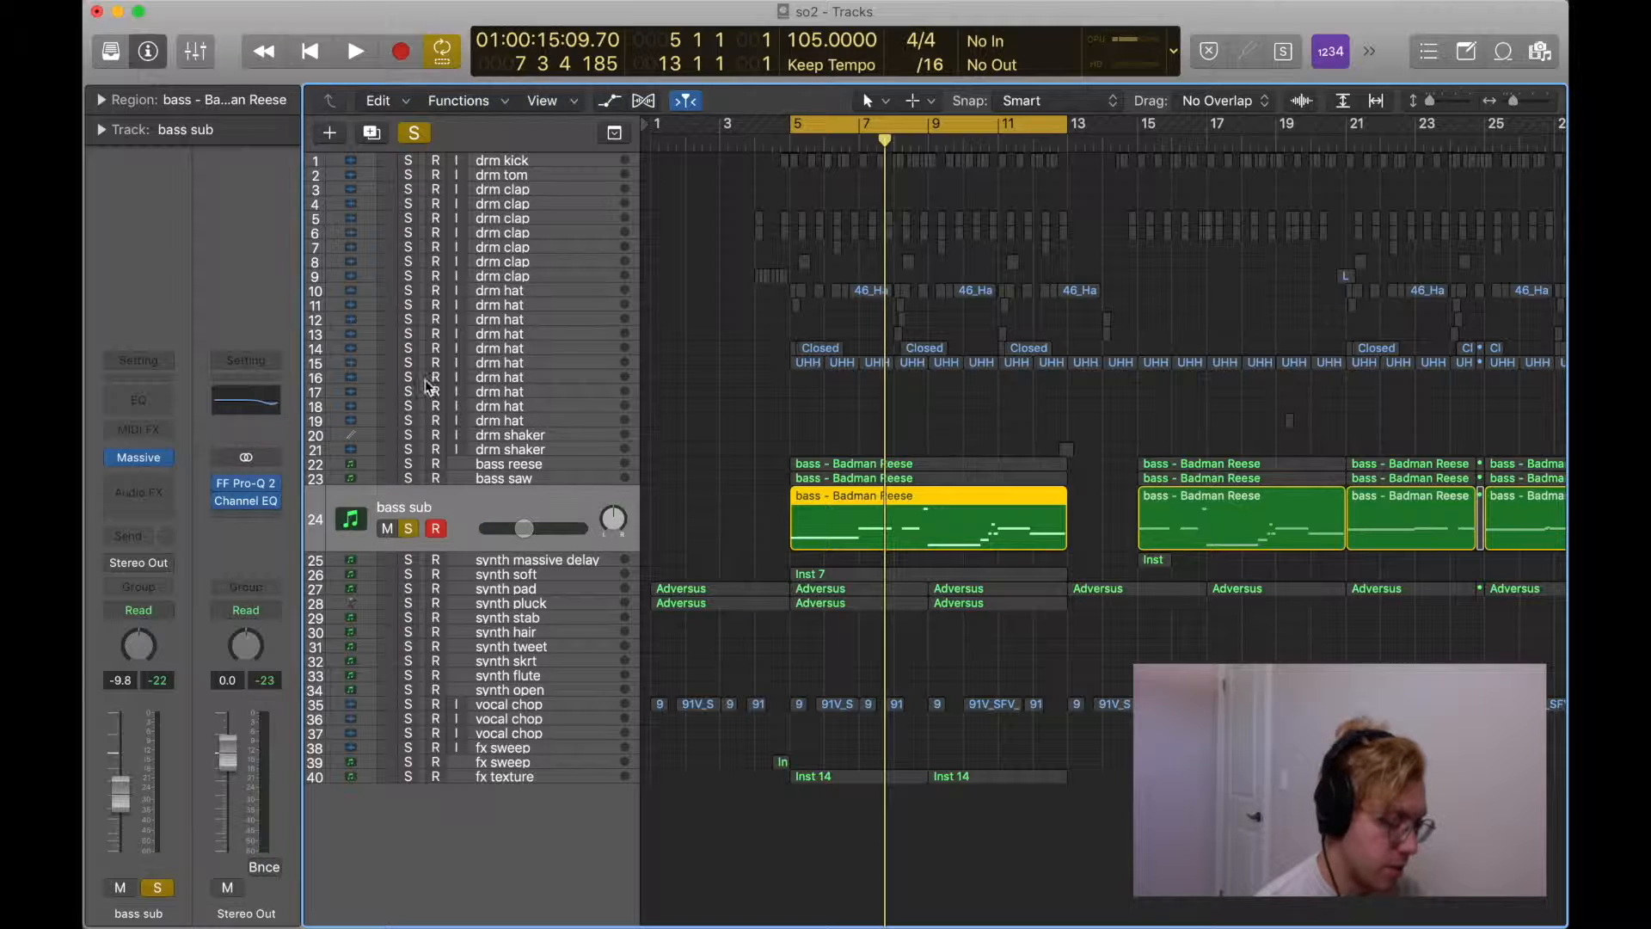
Solo the synth soft on track 26 in place of the bass sub and play it from bar 5.
{"action": "key", "text": "s"}
{"action": "left_click", "coordinate": [499, 576]}
{"action": "key", "text": "s"}
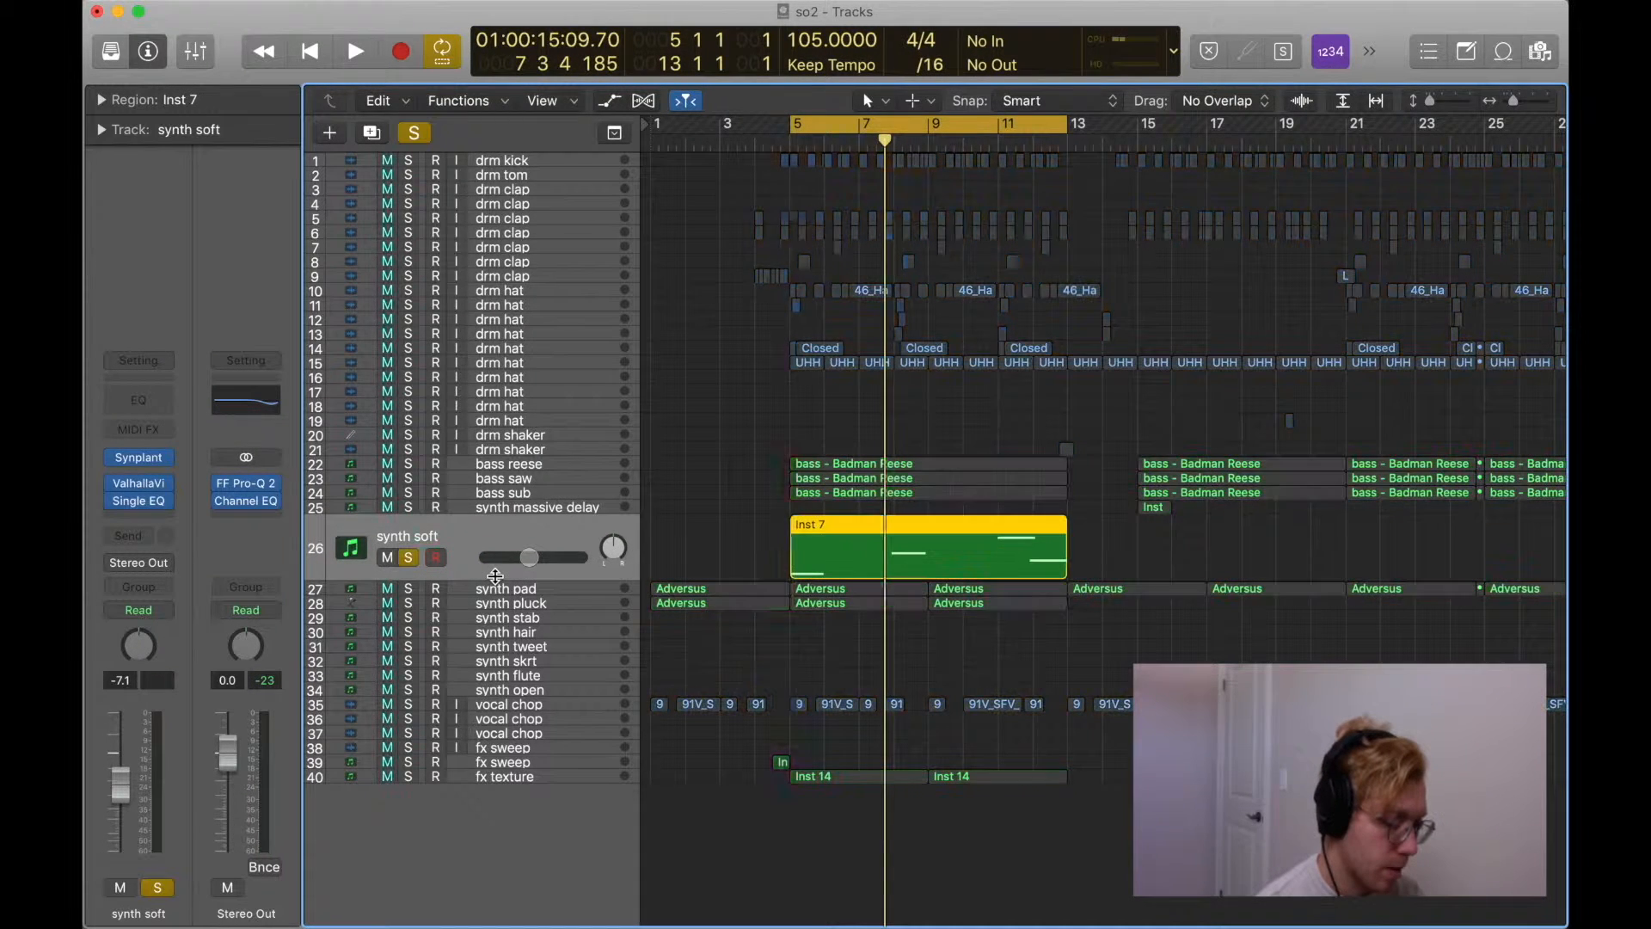
{"action": "key", "text": "space"}
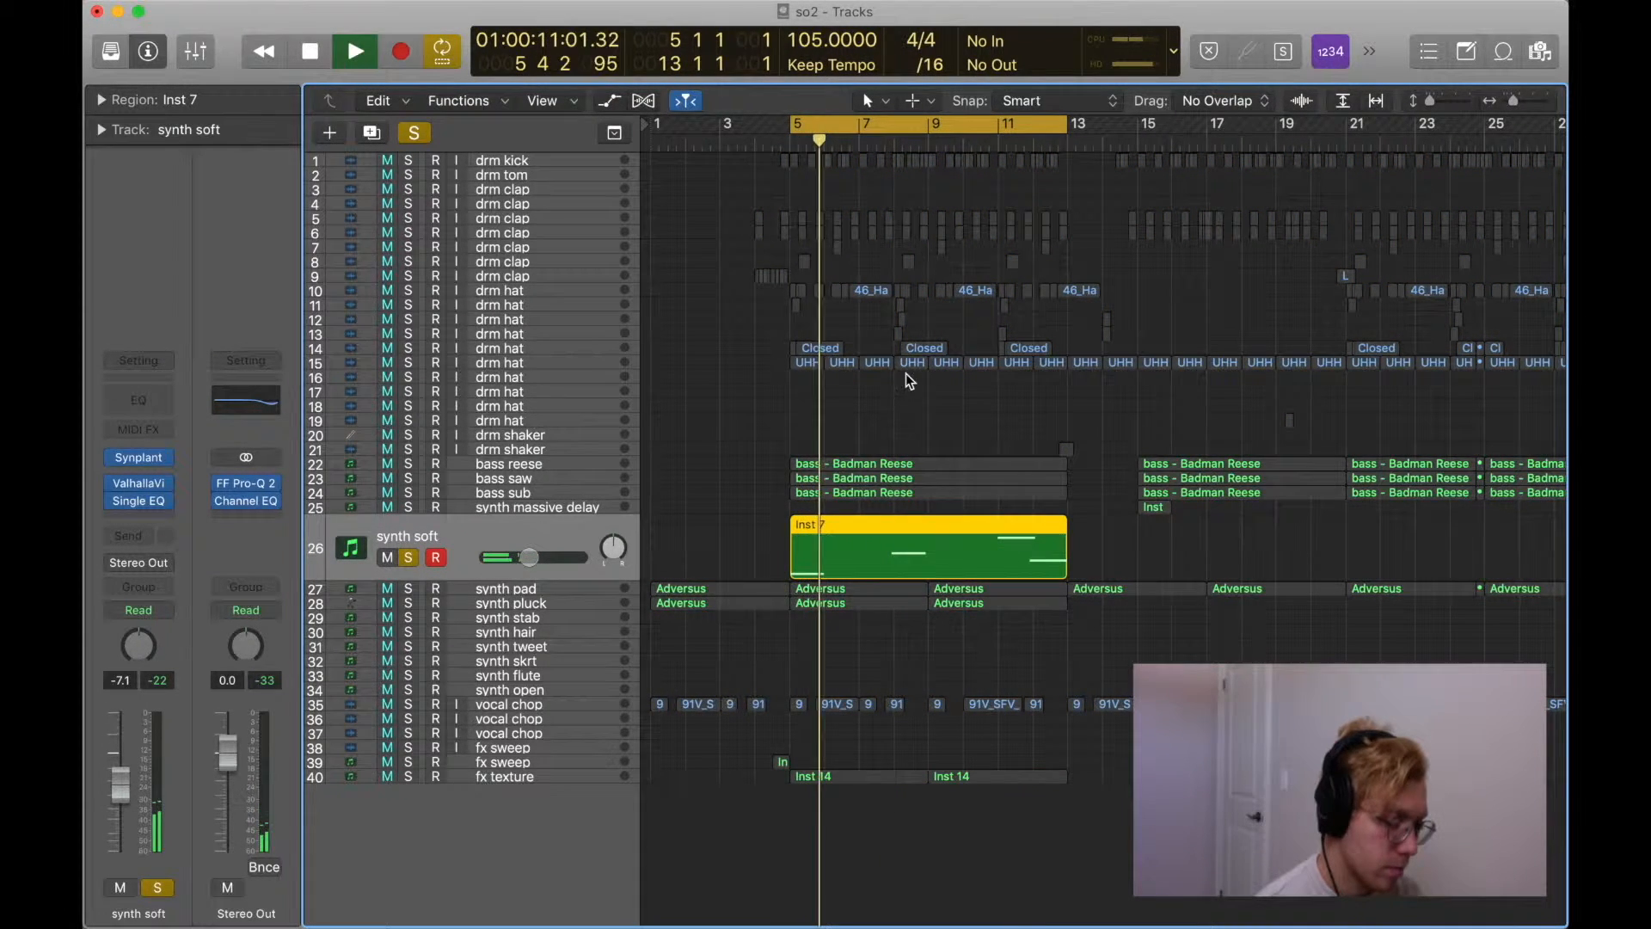
Skip the synth soft's playback ahead to about bar 7, and inspect its Synplant preset Hunc Effervo.
{"action": "left_click", "coordinate": [889, 139]}
{"action": "left_click", "coordinate": [873, 139]}
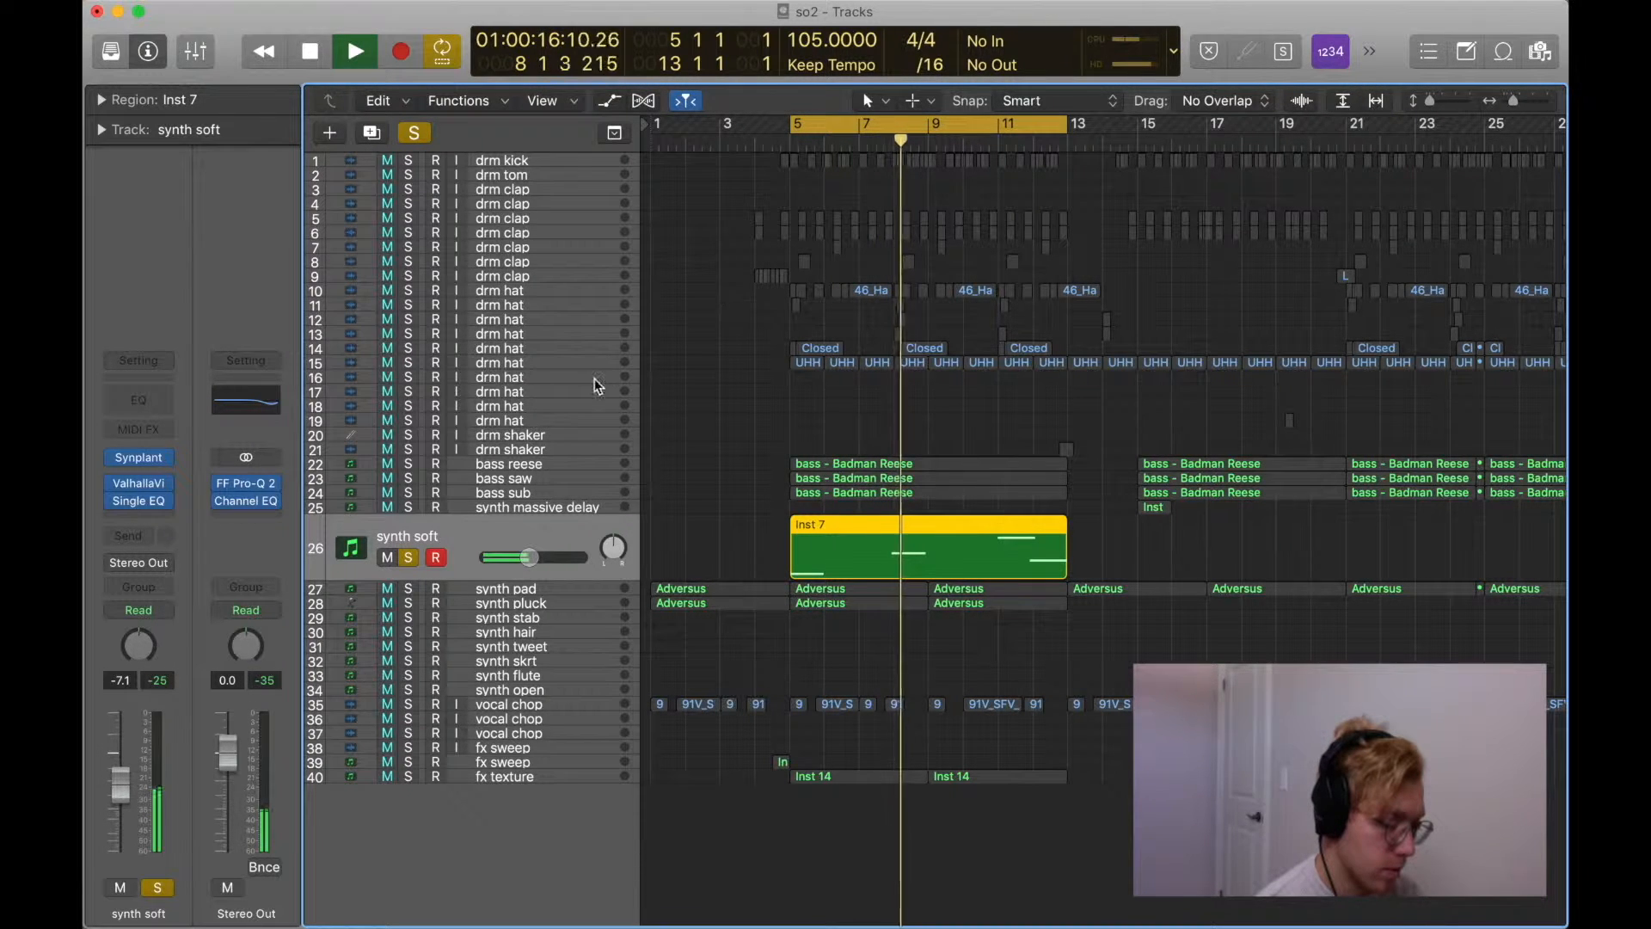
{"action": "left_click", "coordinate": [139, 457]}
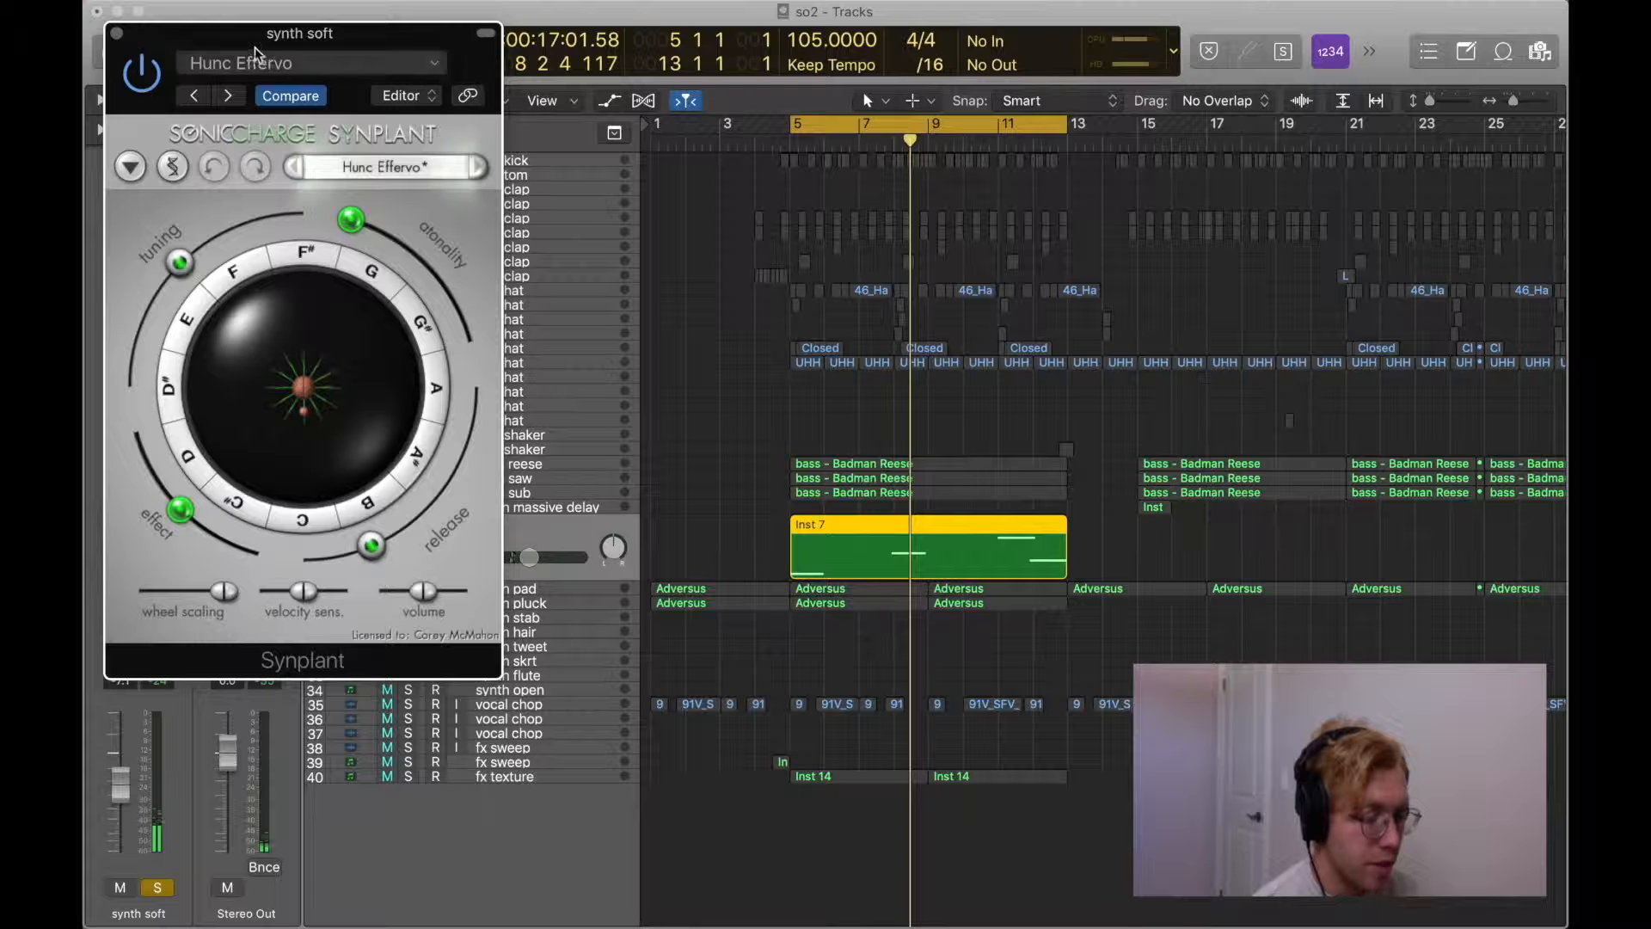
{"action": "left_click", "coordinate": [118, 34]}
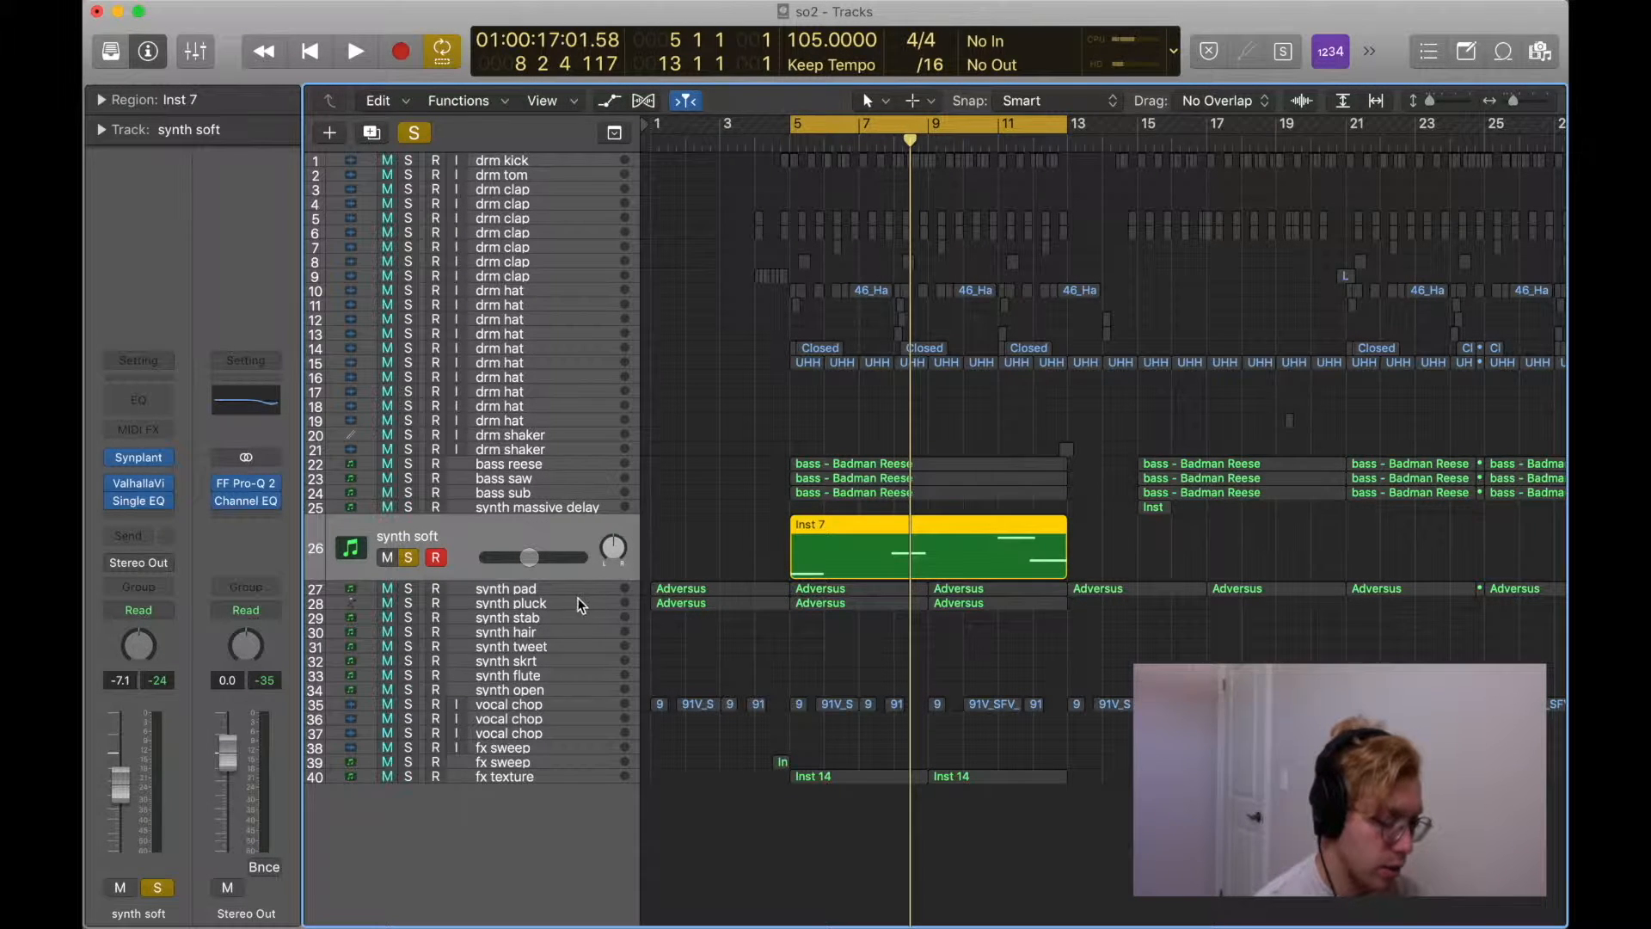
Play the vocal chop on track 35 soloed together with the synth soft, and open the synth soft's Inst 7 region in the Piano Roll.
{"action": "left_click", "coordinate": [529, 704]}
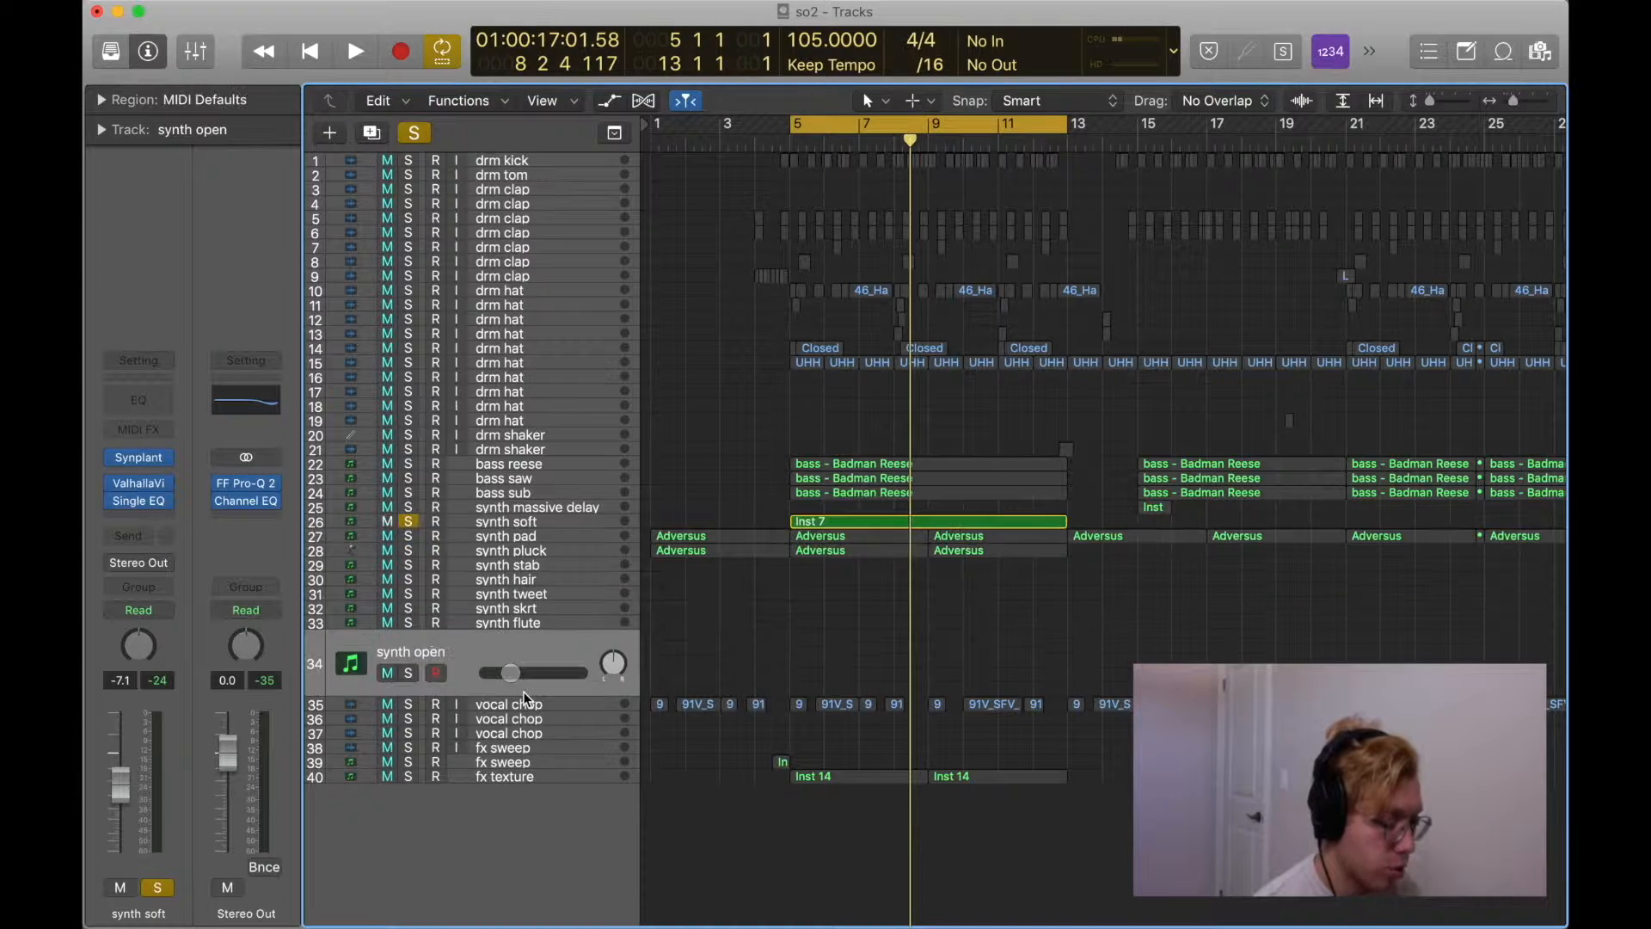
{"action": "key", "text": "space"}
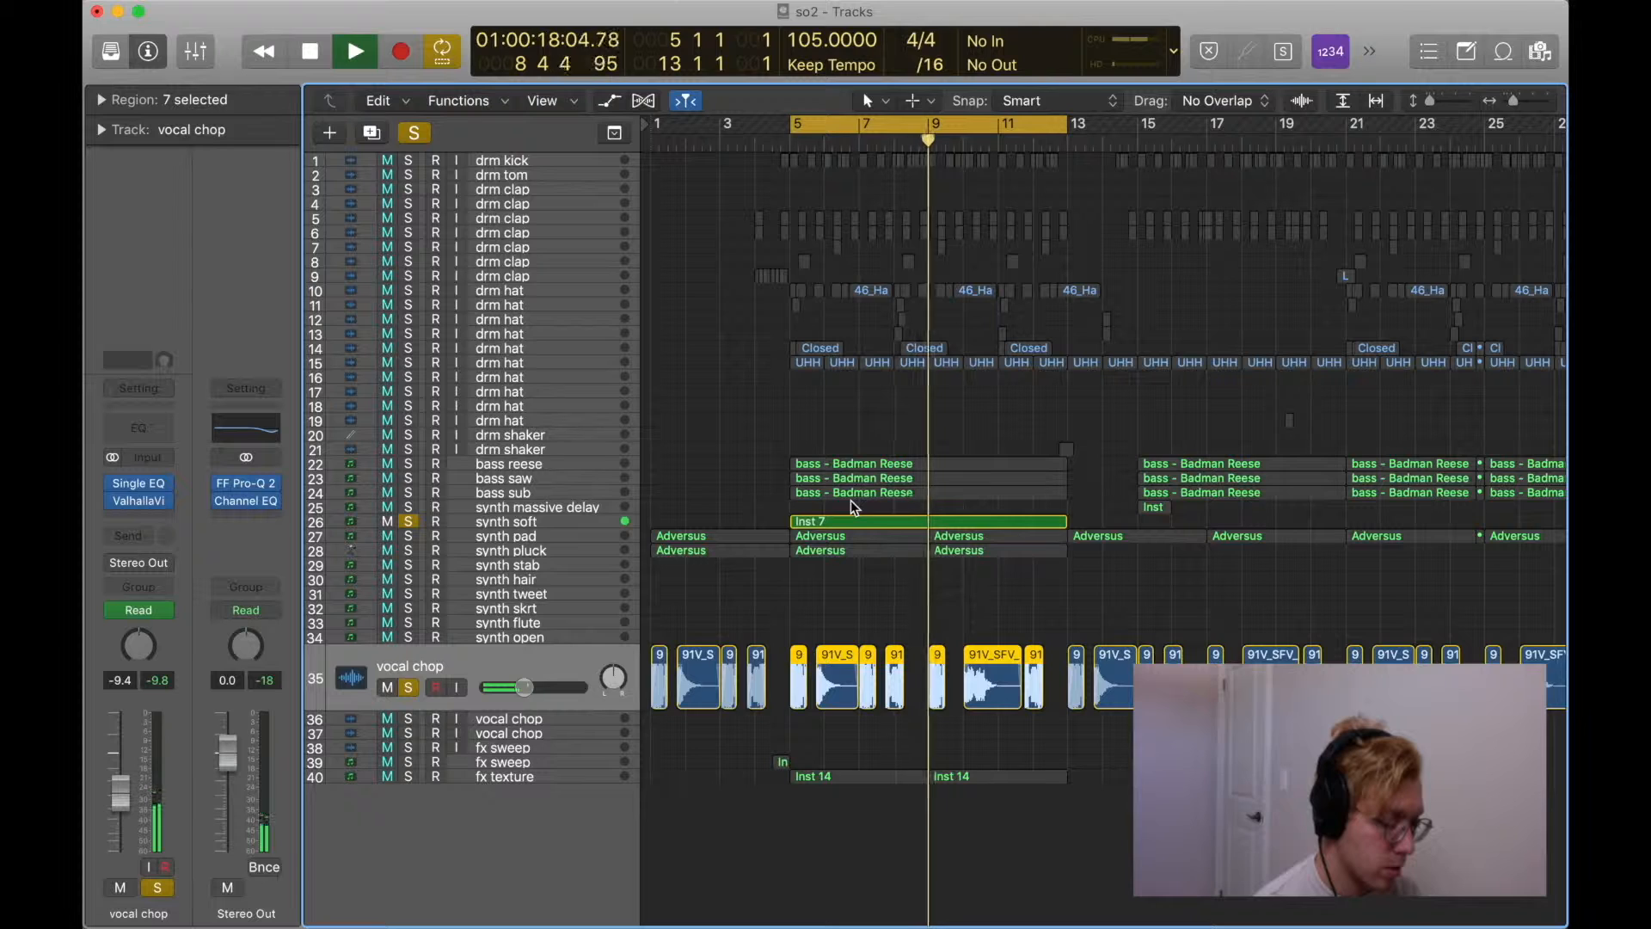
{"action": "left_click", "coordinate": [860, 520]}
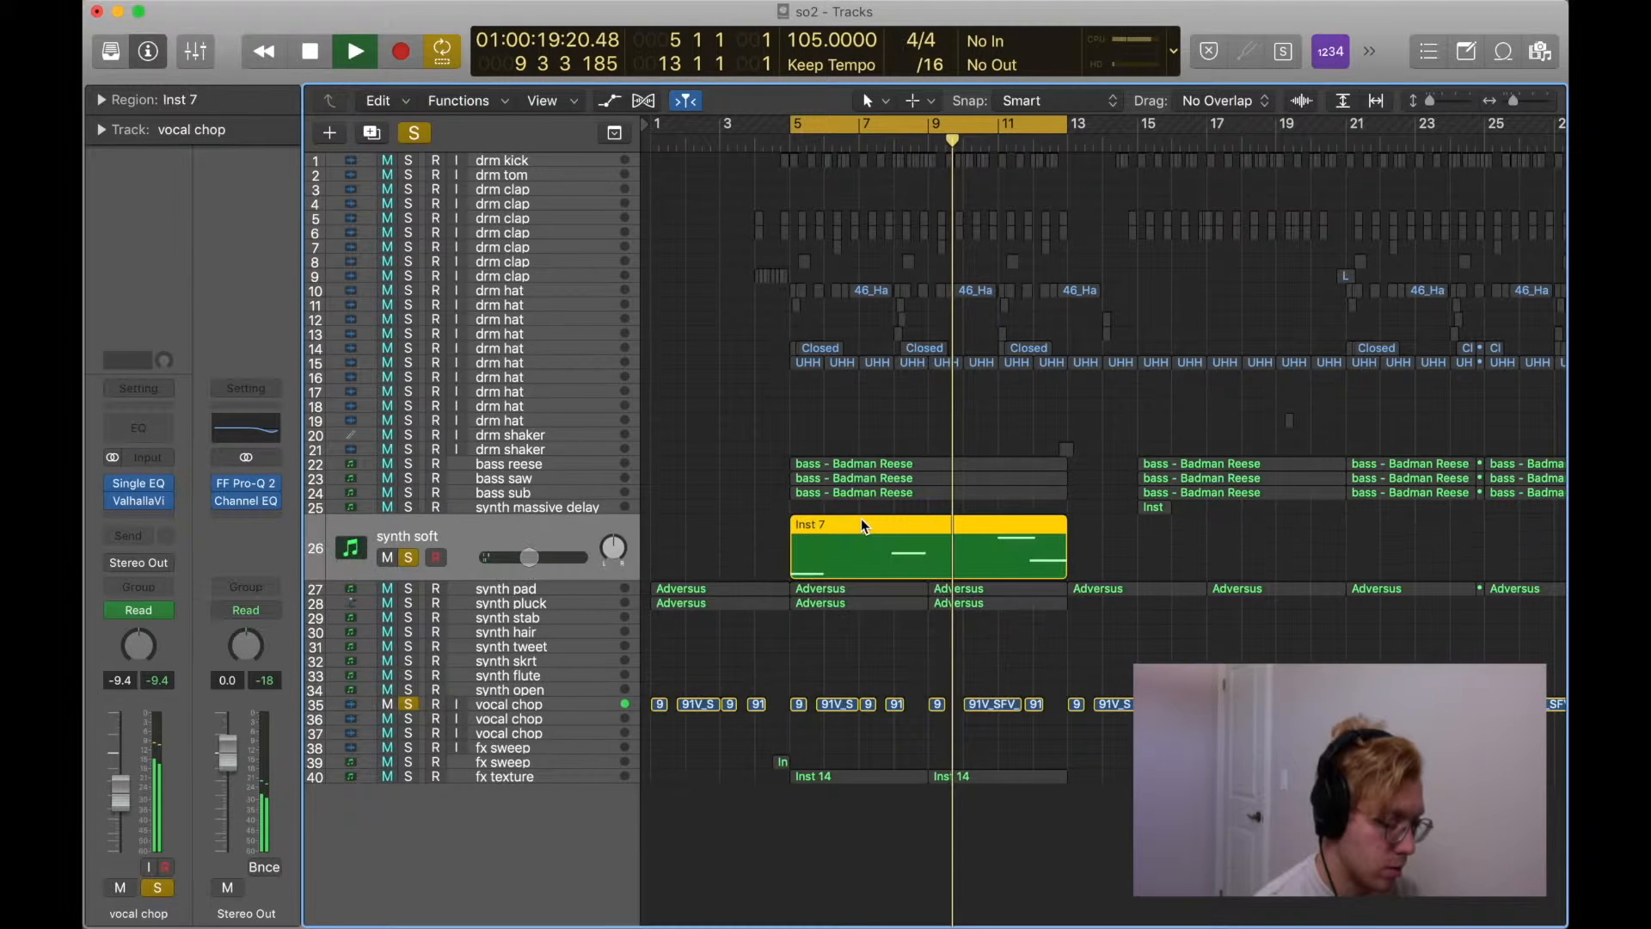
{"action": "double_click", "coordinate": [864, 527]}
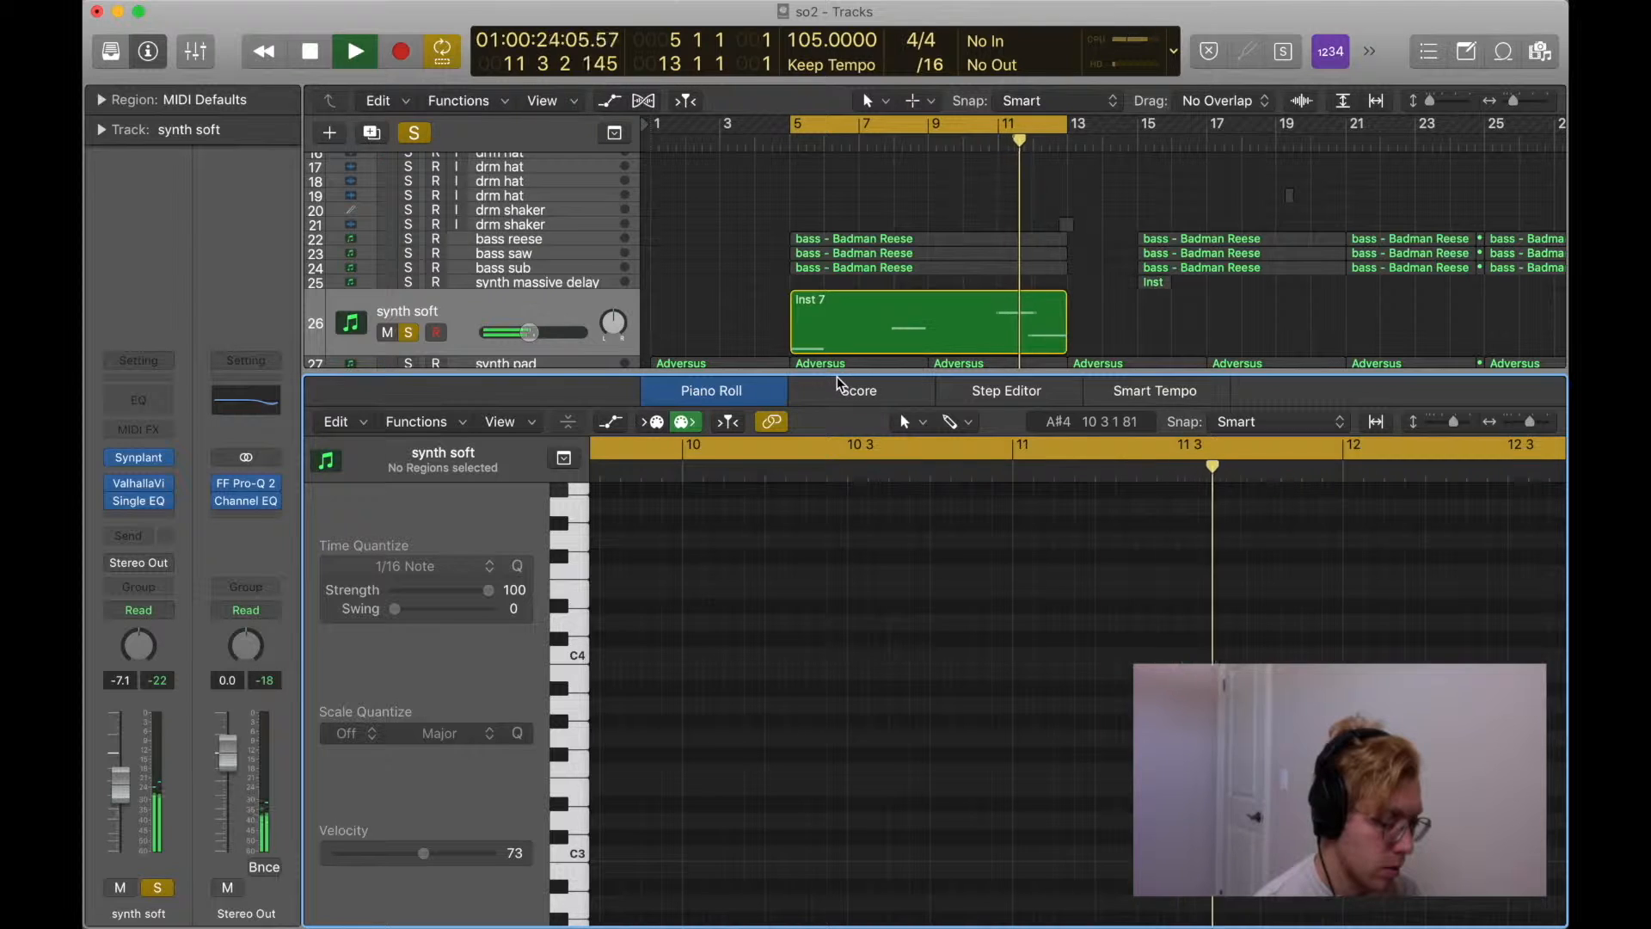
{"action": "key", "text": "space"}
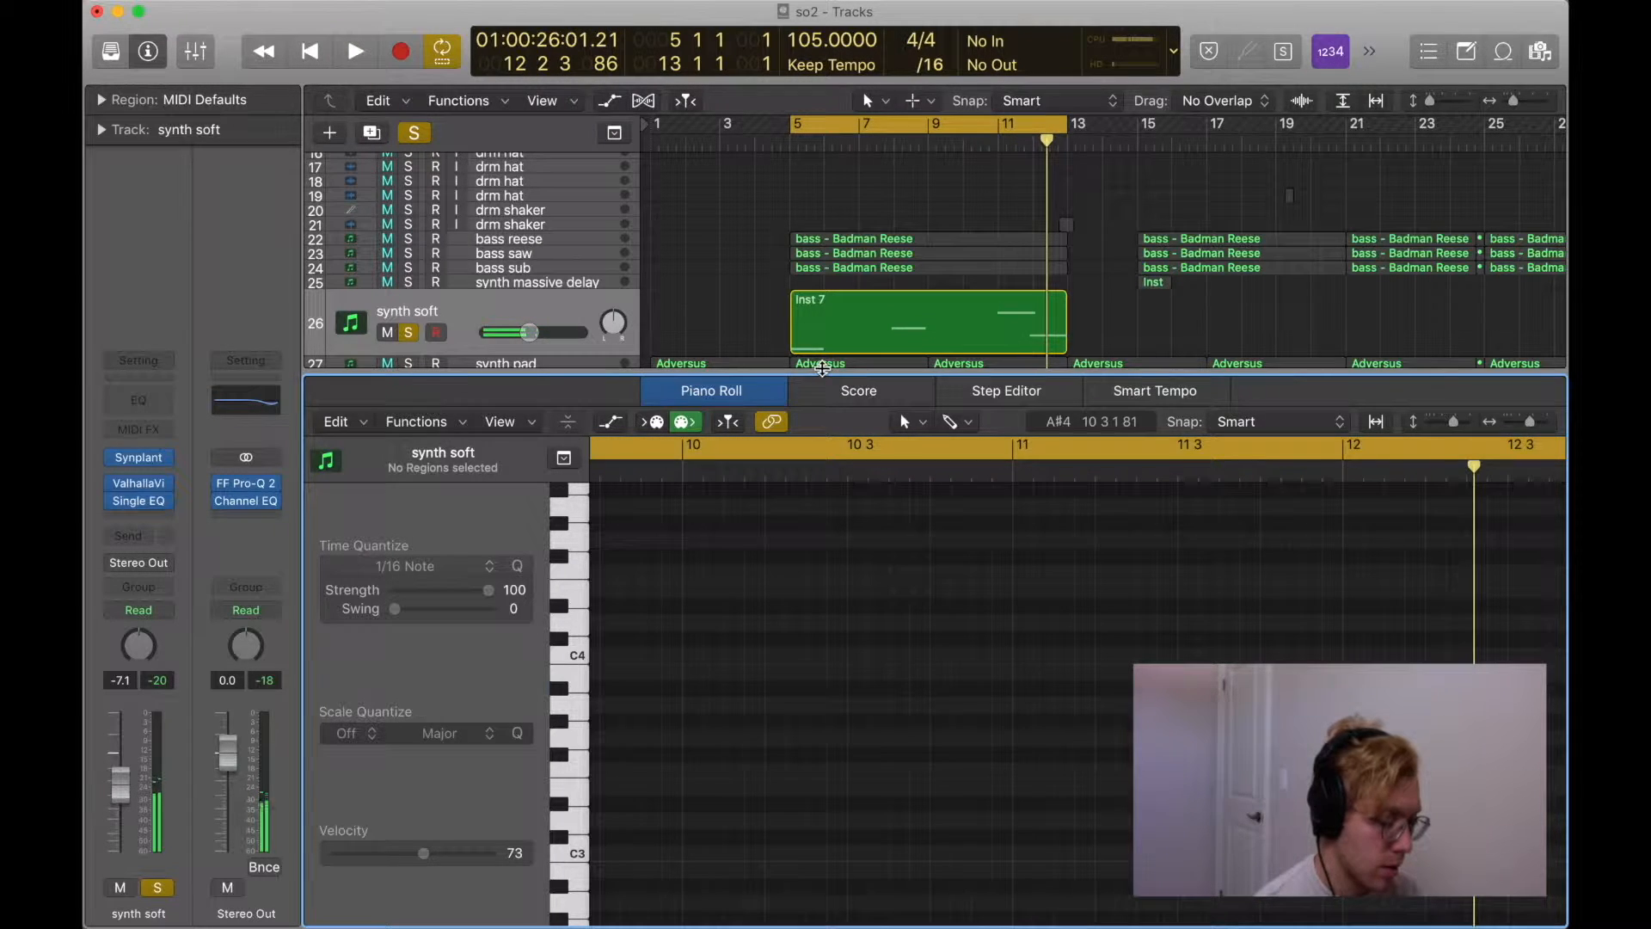
View the notes of the synth pad's Adversus region at bar 5, and close the note editor.
{"action": "double_click", "coordinate": [827, 364]}
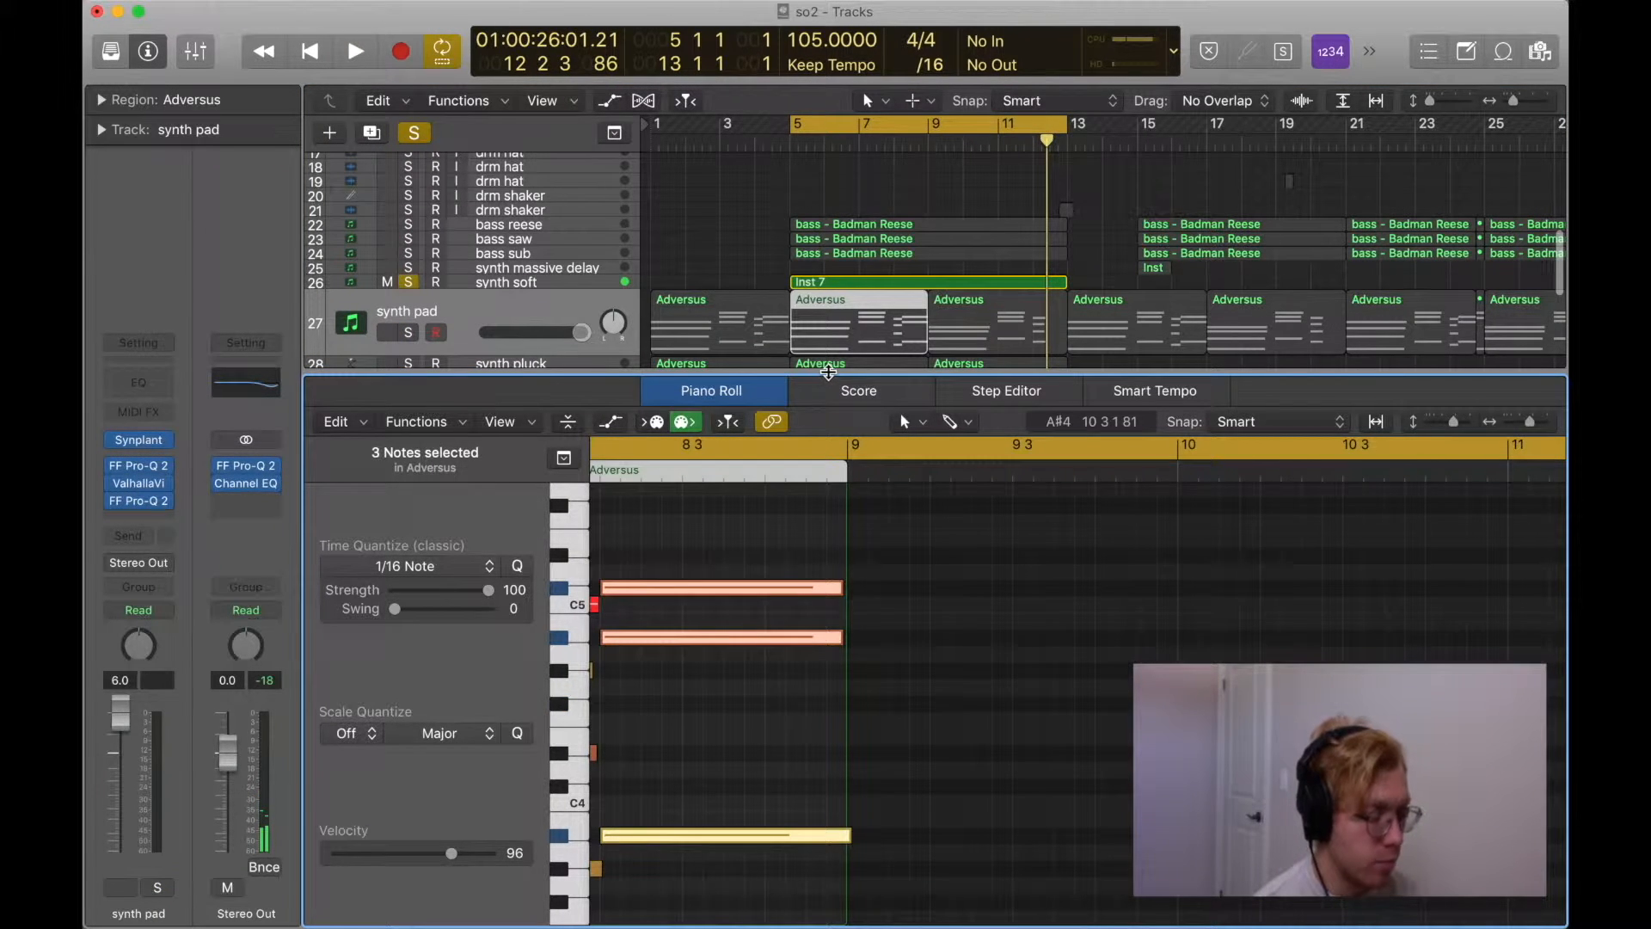
{"action": "key", "text": "n"}
{"action": "key", "text": "n"}
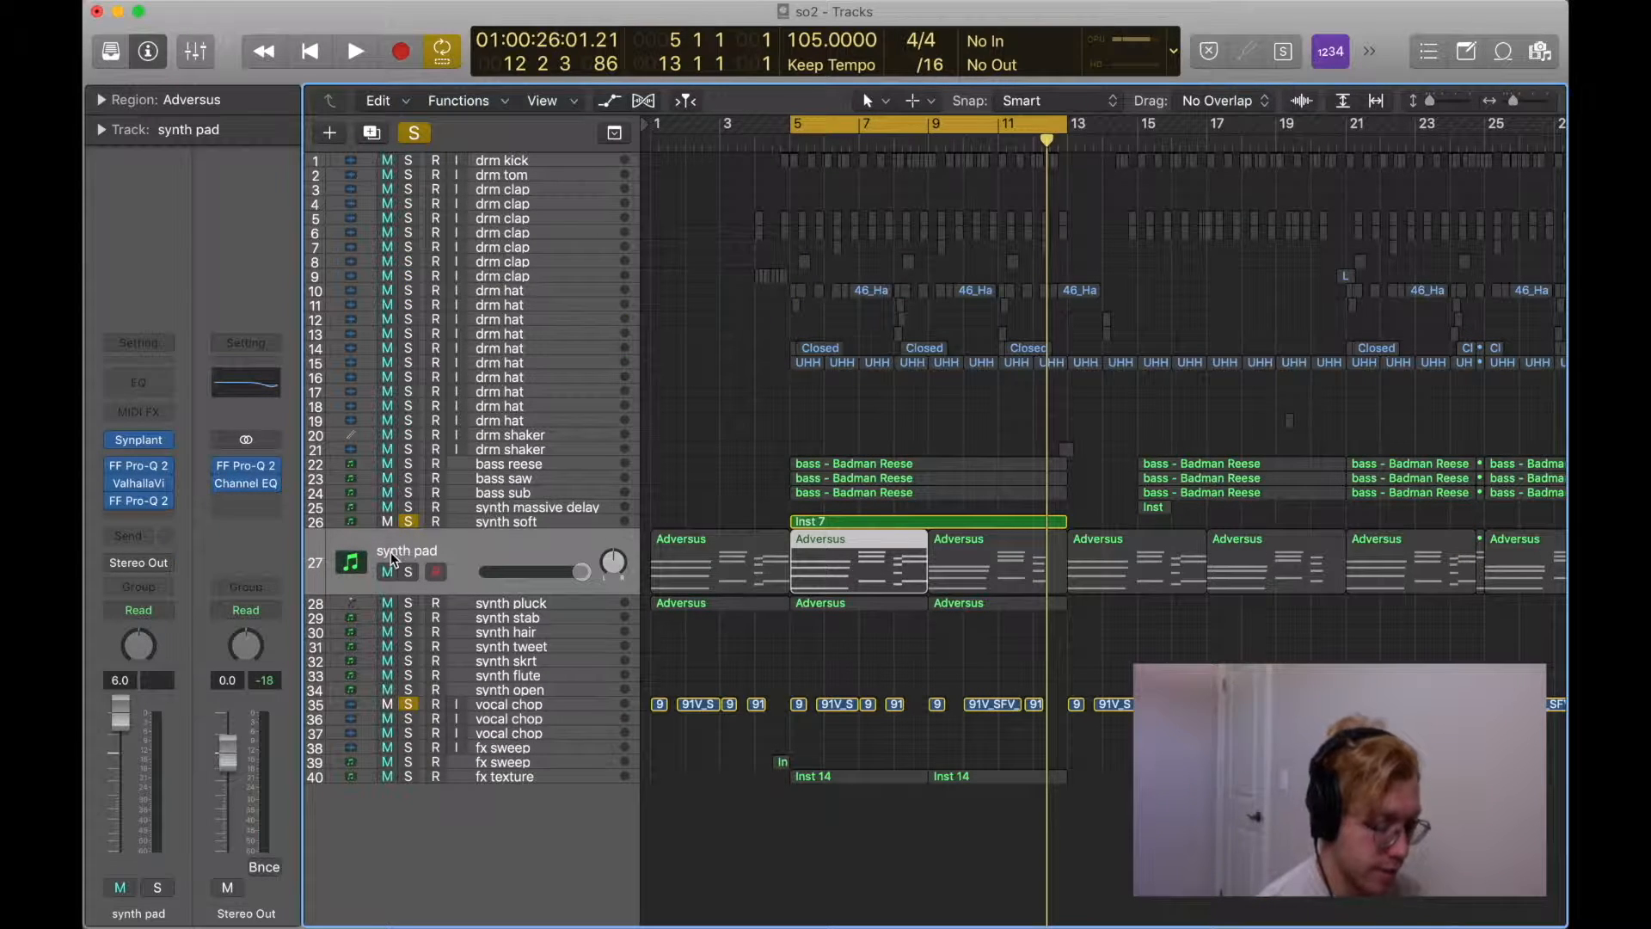
Solo the synth pad on track 27 in place of the vocal chop and synth soft, and play it from bar 5.
{"action": "left_click", "coordinate": [409, 705]}
{"action": "key", "text": "space"}
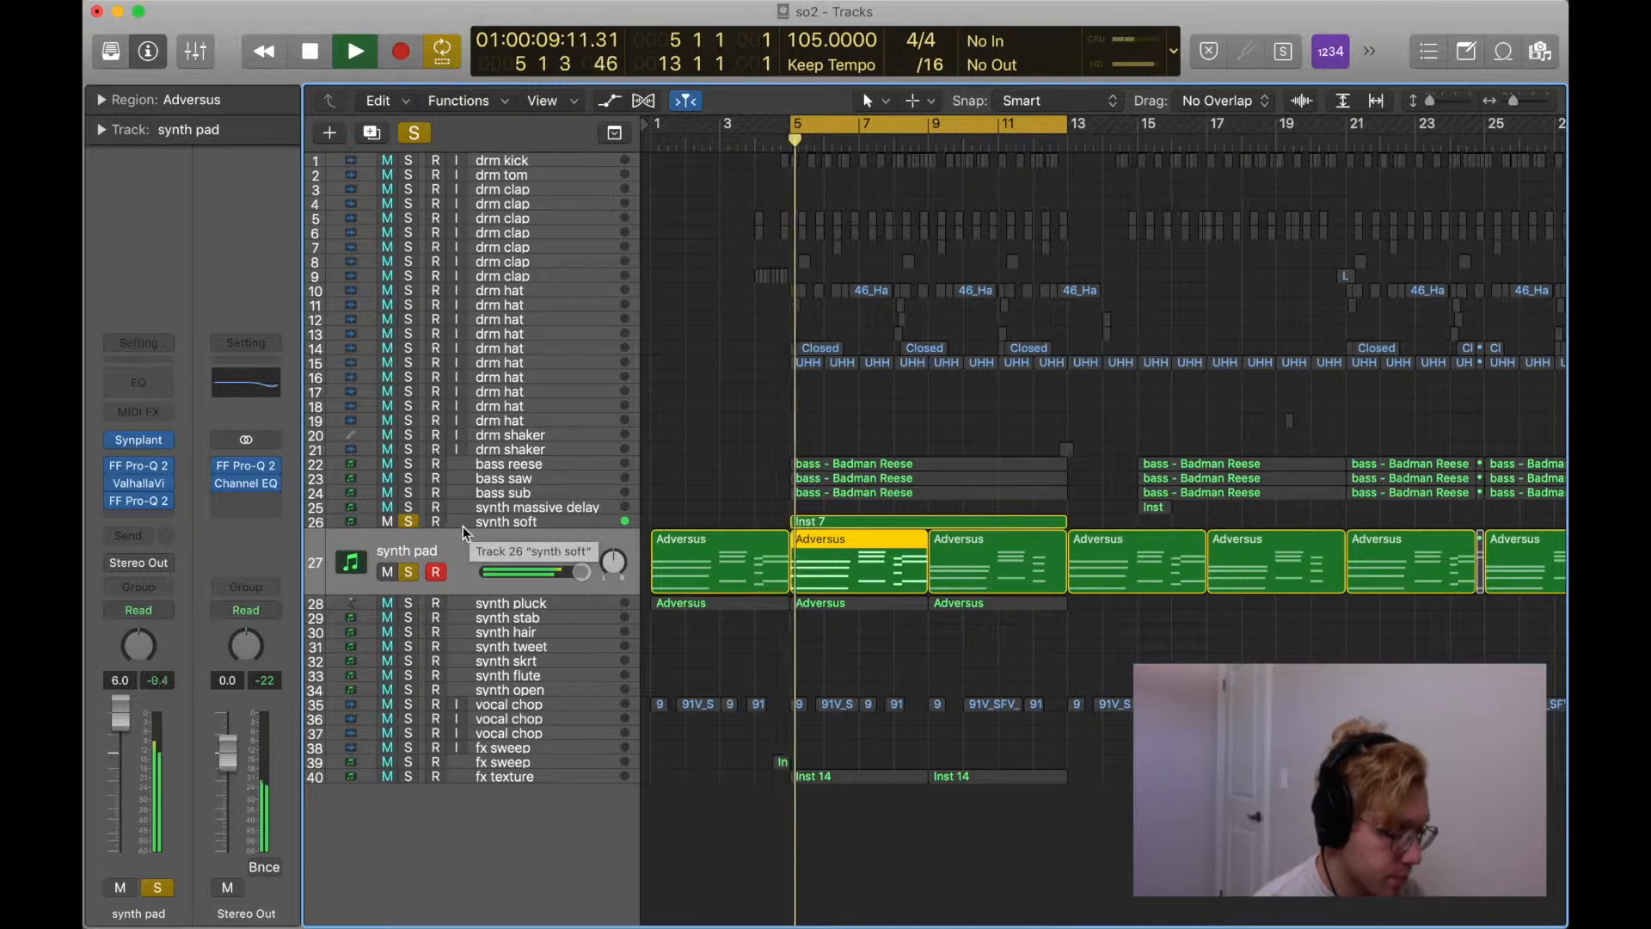
{"action": "left_click", "coordinate": [407, 522]}
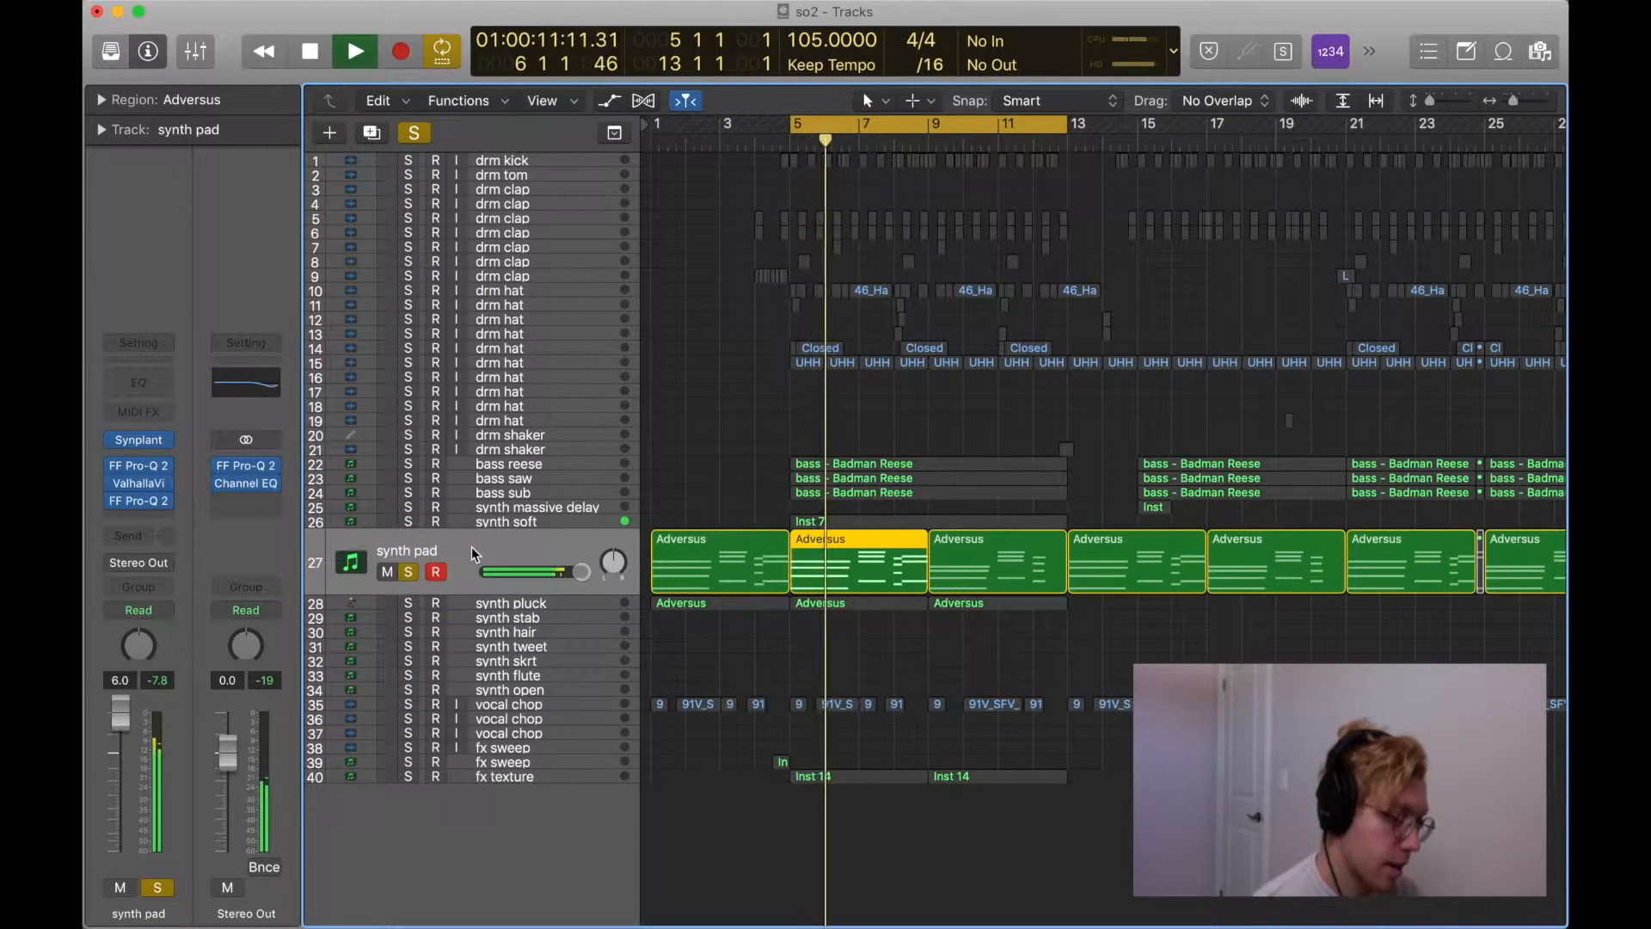
{"action": "key", "text": "space"}
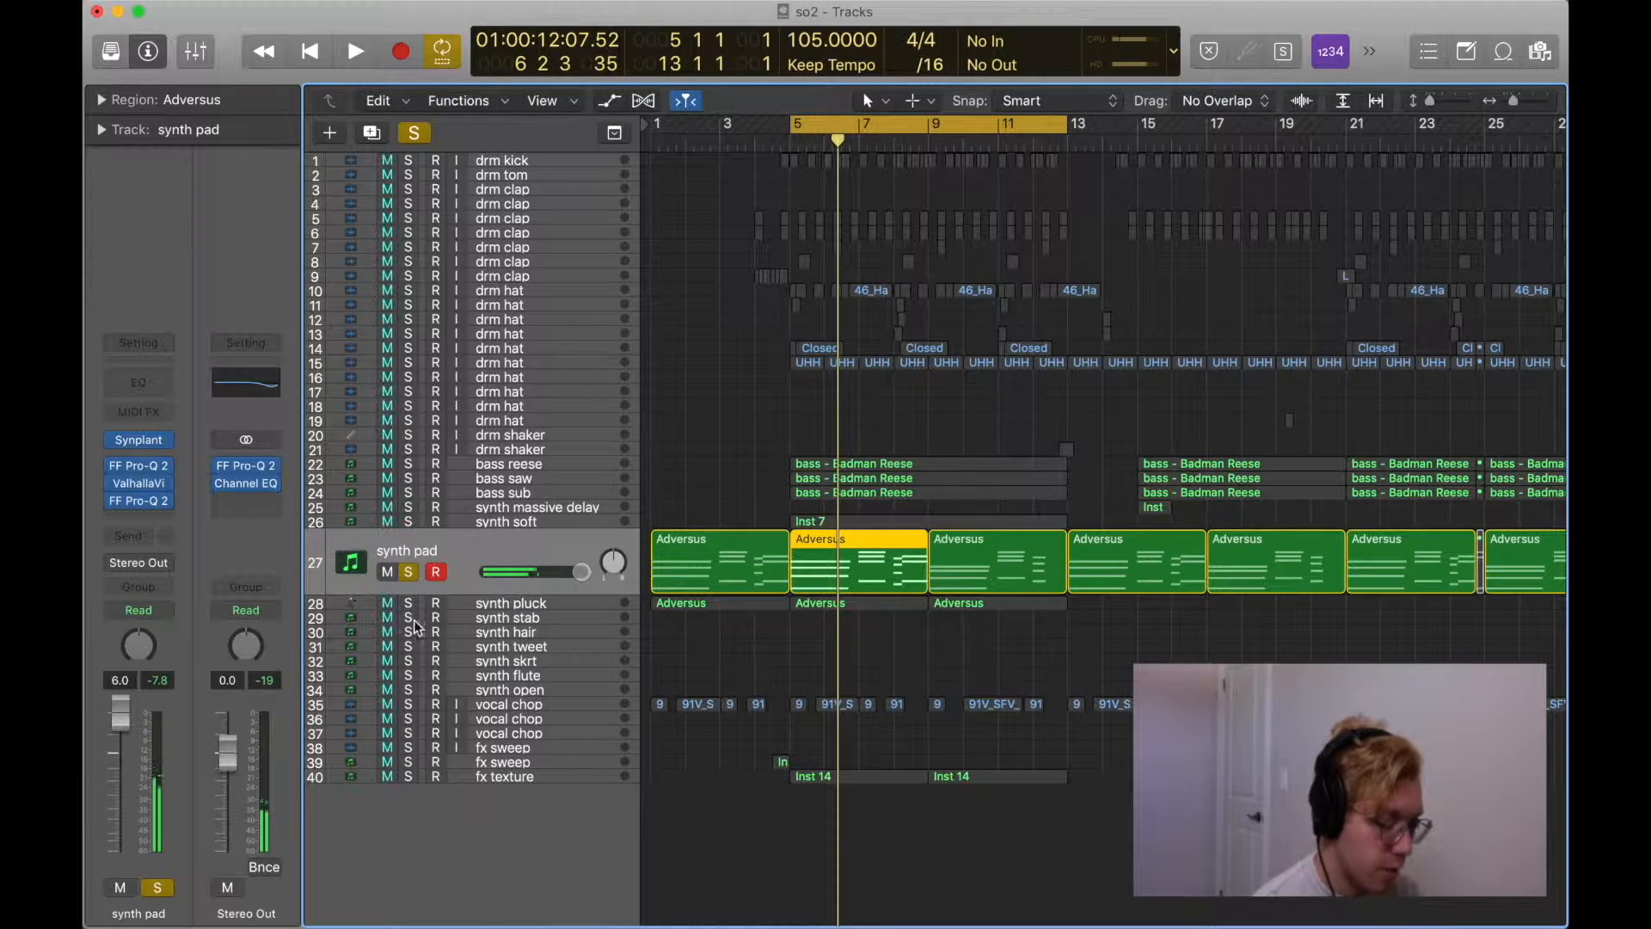
Play the synth pluck on track 28 soloed together with the synth pad from bar 5, and clear both solos.
{"action": "left_click", "coordinate": [528, 605]}
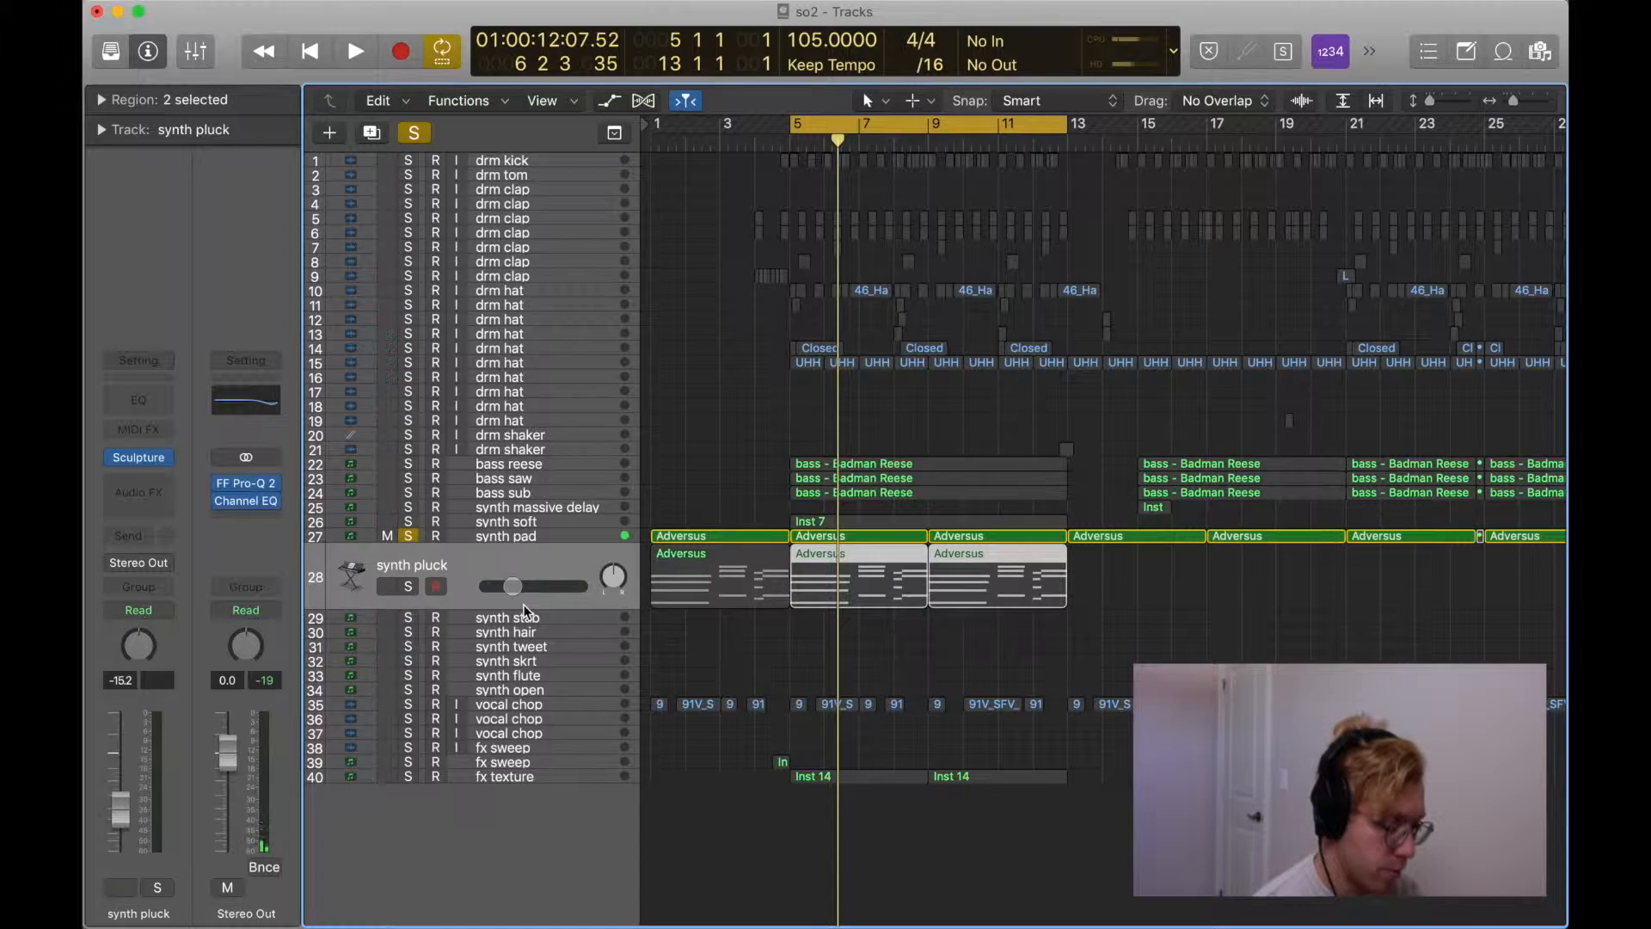
{"action": "key", "text": "s"}
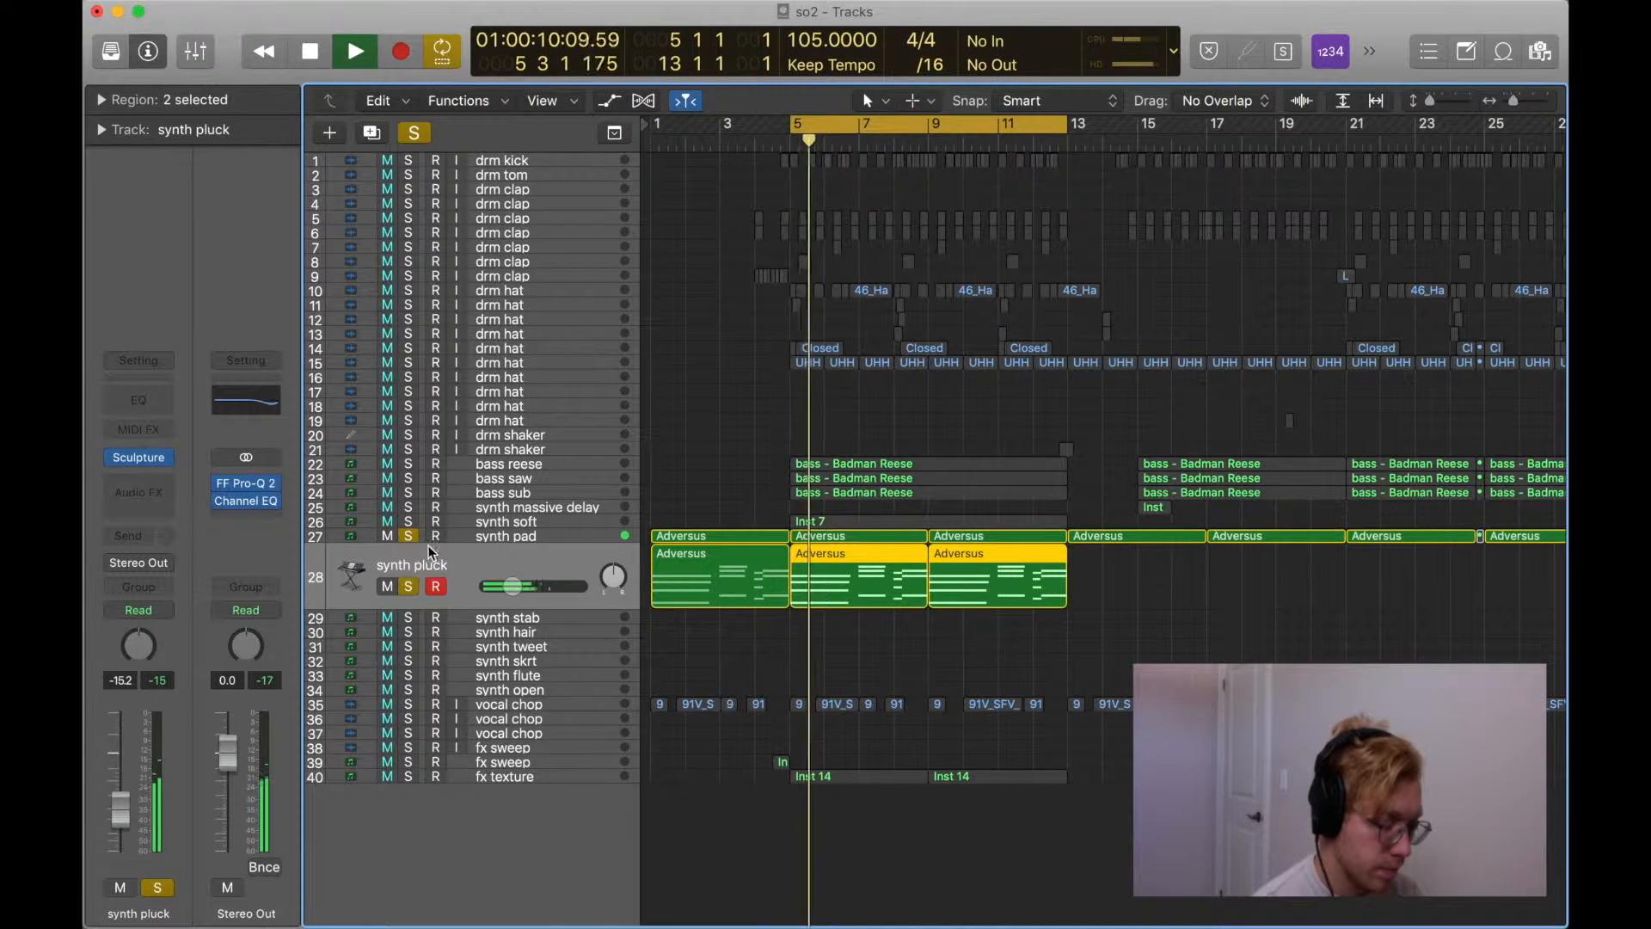
{"action": "key", "text": "space"}
{"action": "key", "text": "s"}
{"action": "left_click", "coordinate": [414, 535]}
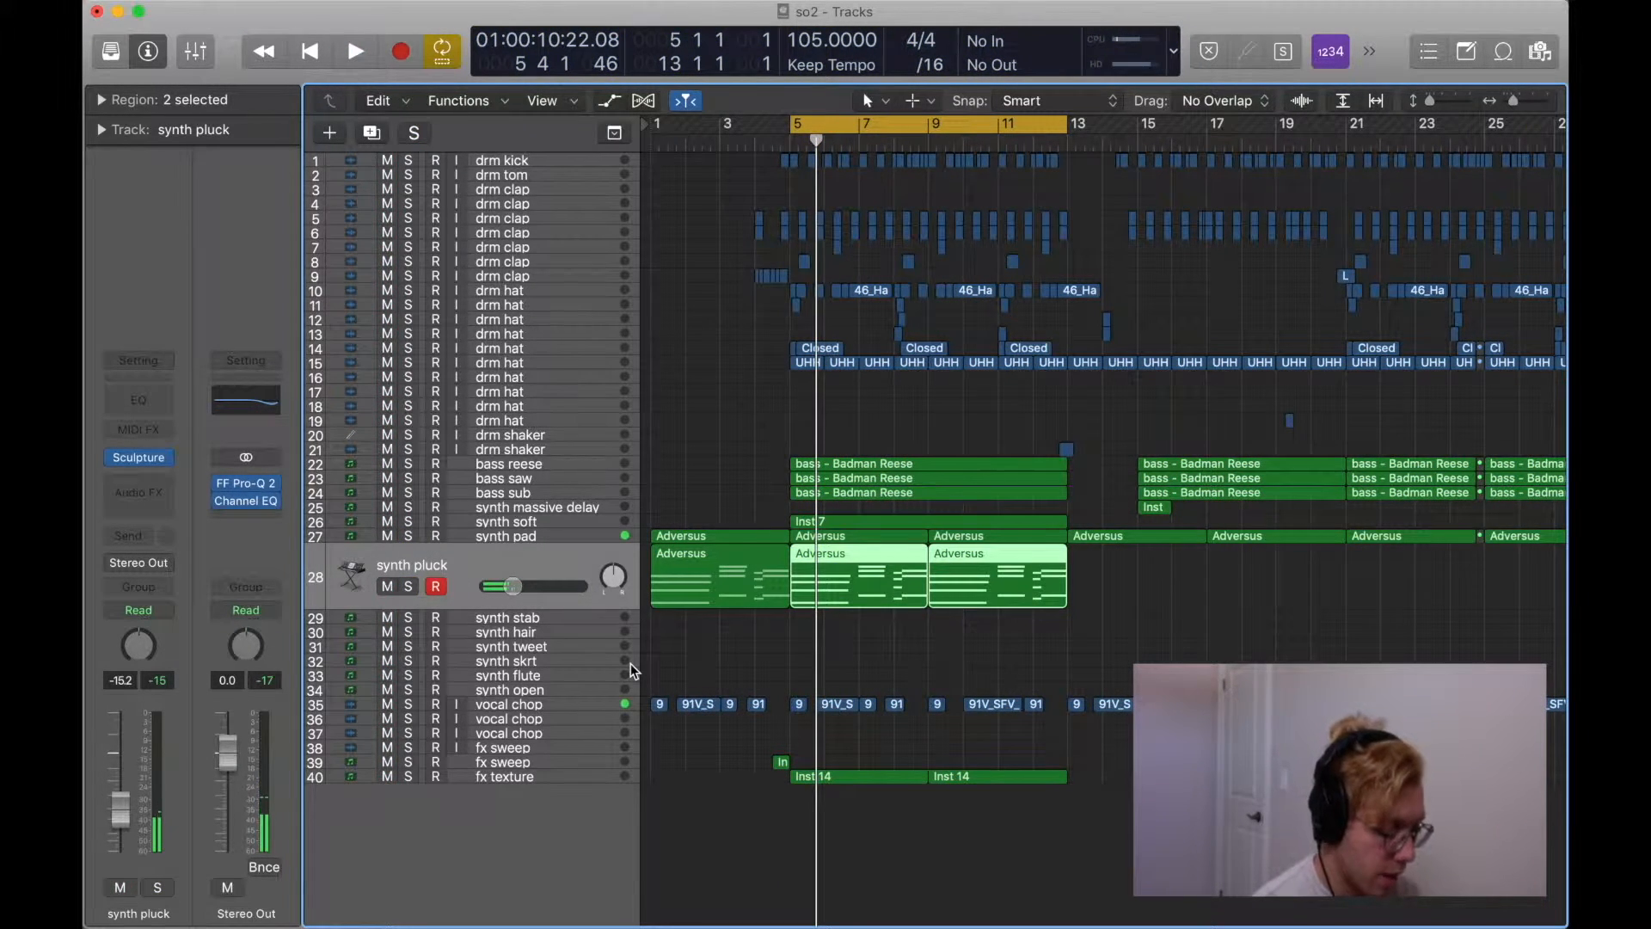
Play the fx texture on track 40 soloed from bar 5, and clear its solo.
{"action": "left_click", "coordinate": [547, 771]}
{"action": "key", "text": "s"}
{"action": "key", "text": "space"}
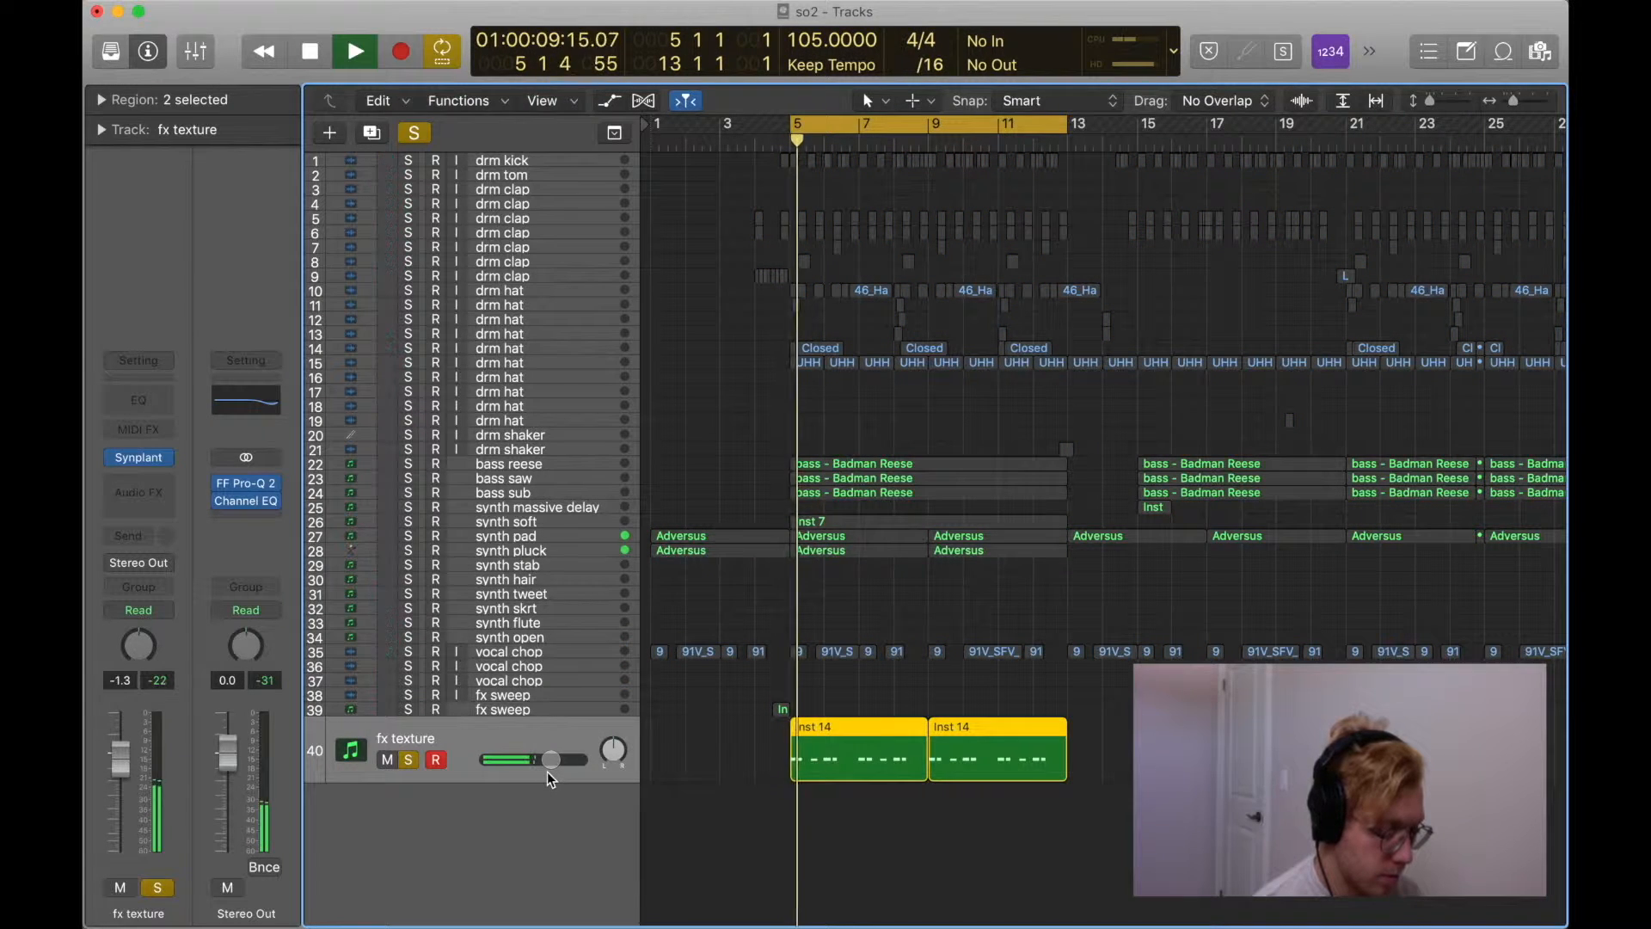
{"action": "key", "text": "space"}
{"action": "key", "text": "s"}
Compare the full mix from bar 5 with the fx texture muted and unmuted, leaving it unmuted.
{"action": "key", "text": "space"}
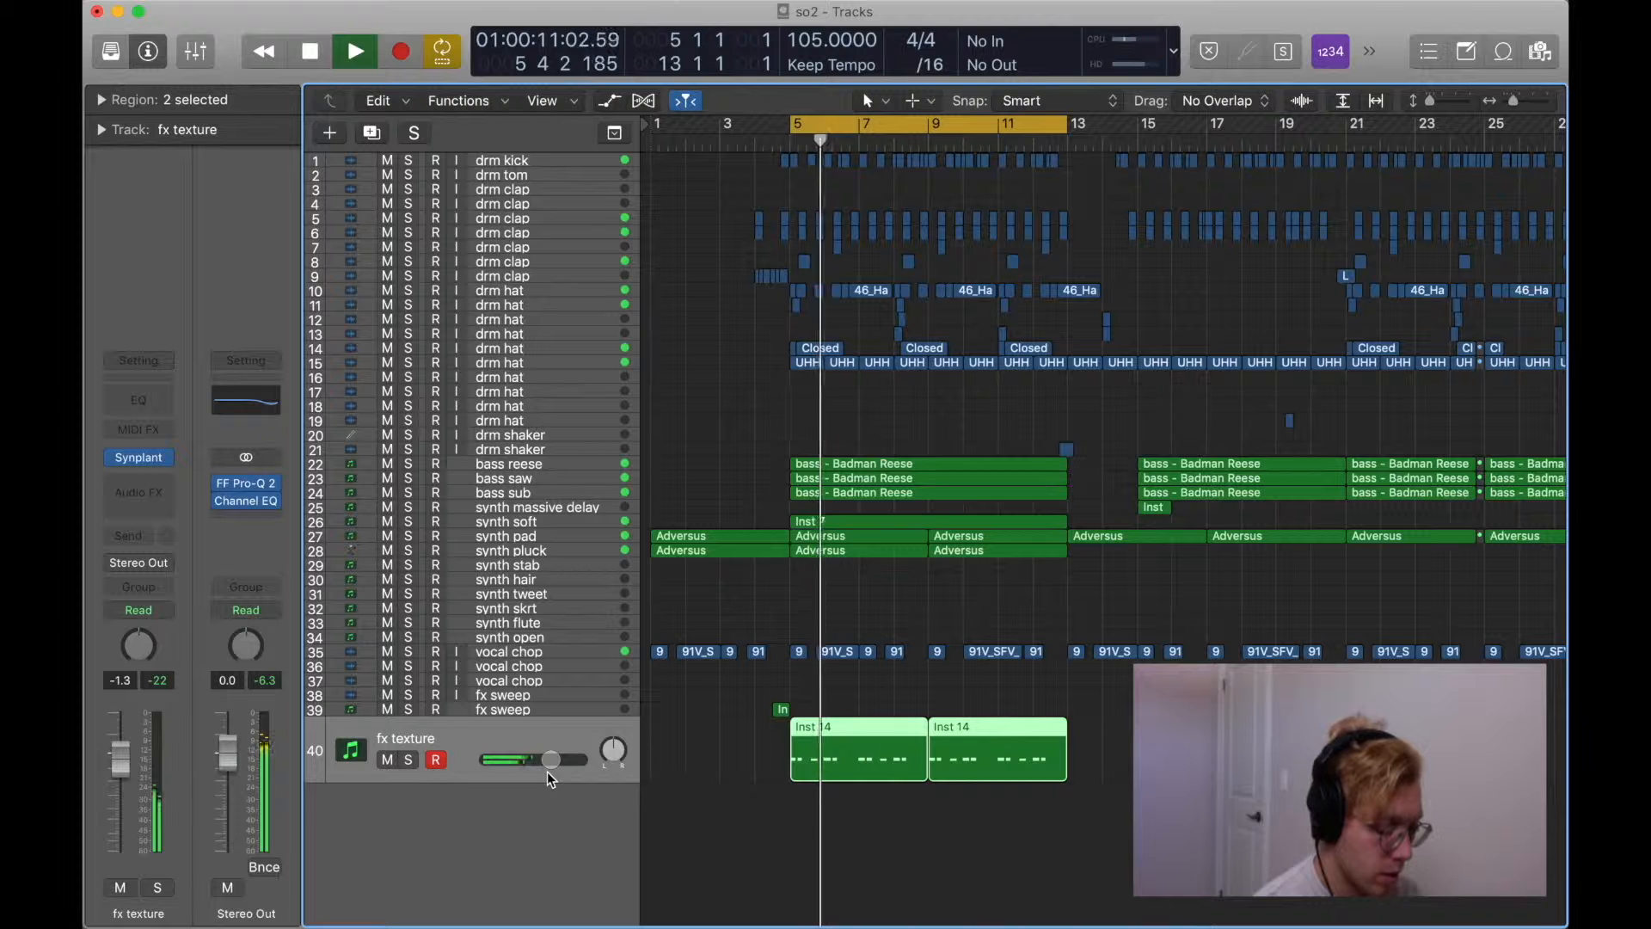
{"action": "key", "text": "space"}
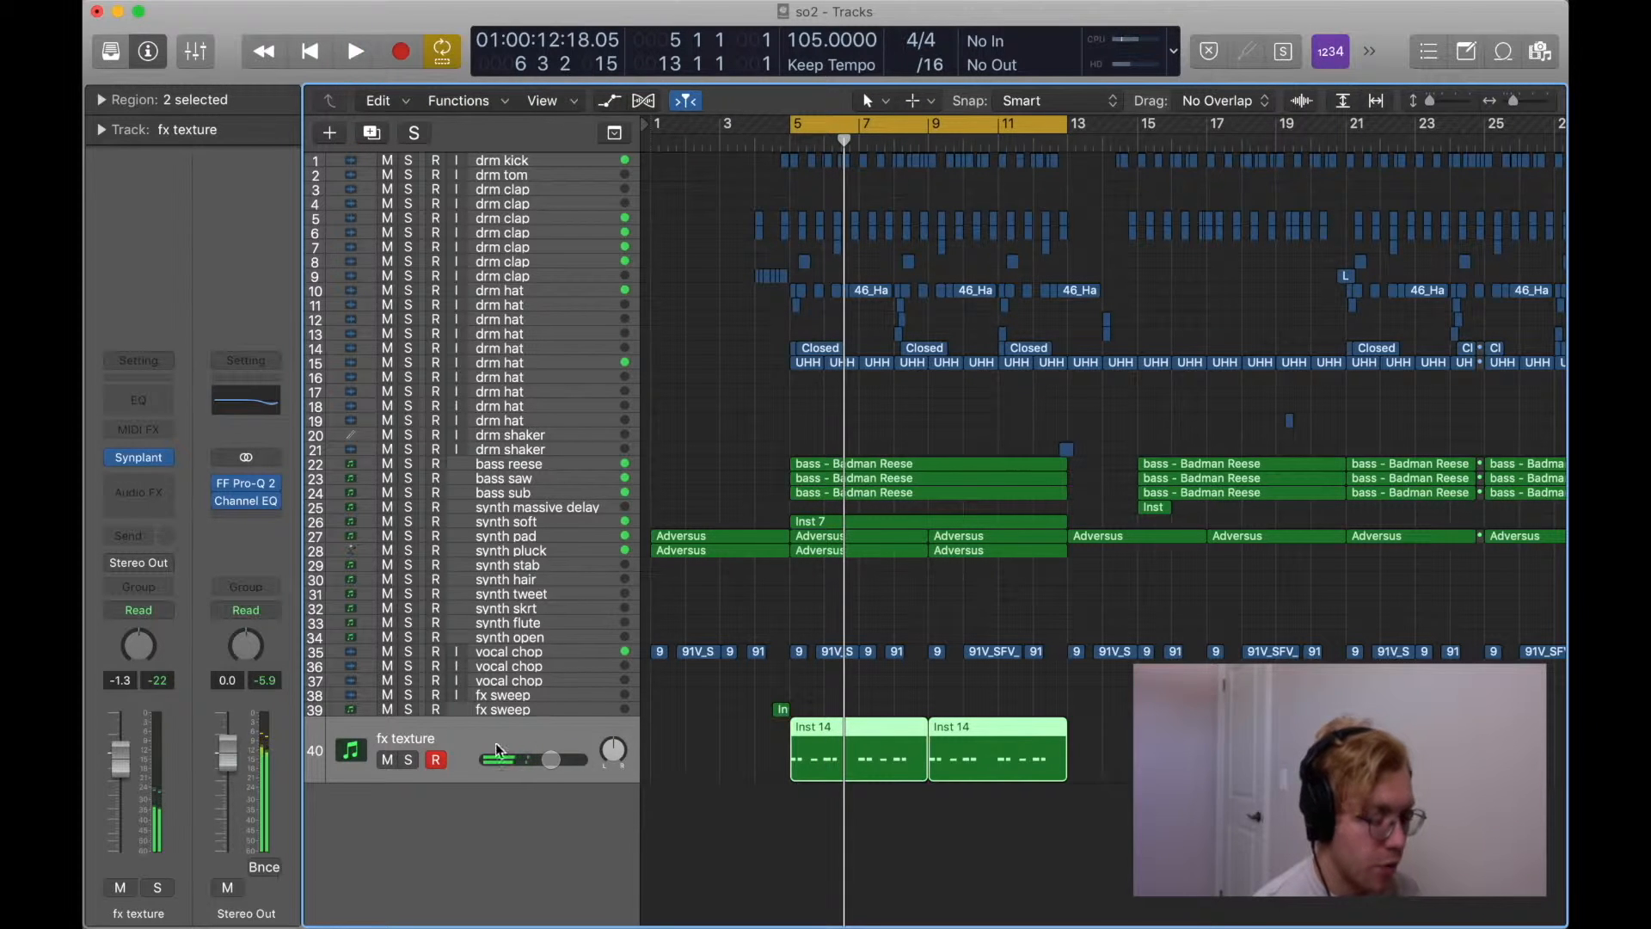
{"action": "left_click", "coordinate": [388, 760]}
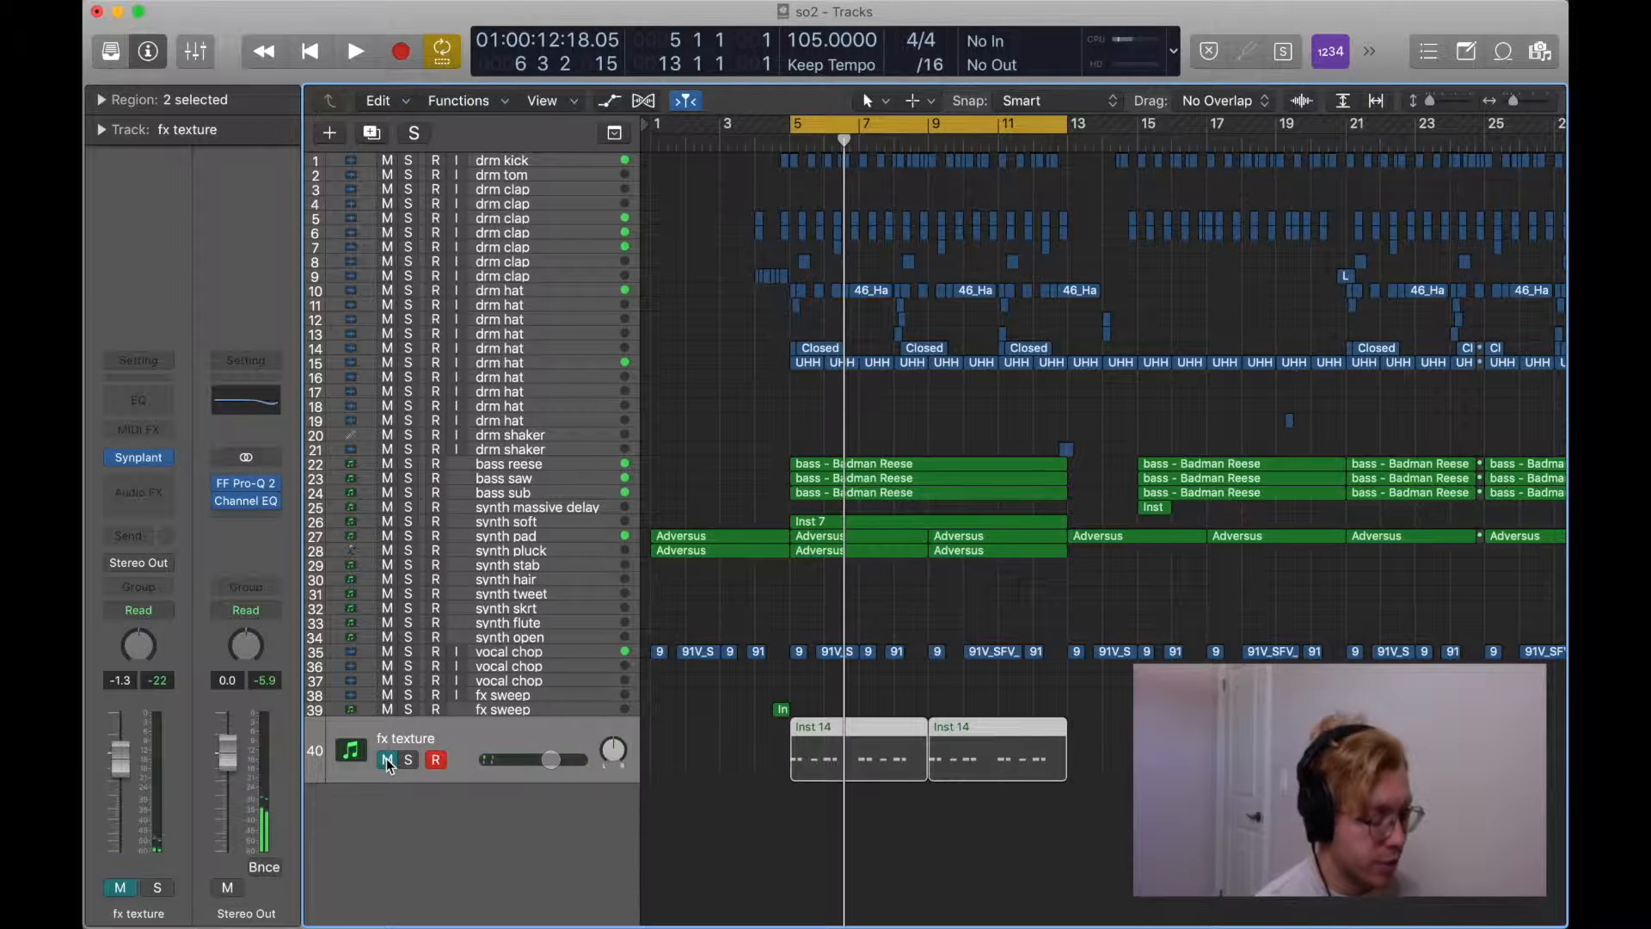
{"action": "key", "text": "space"}
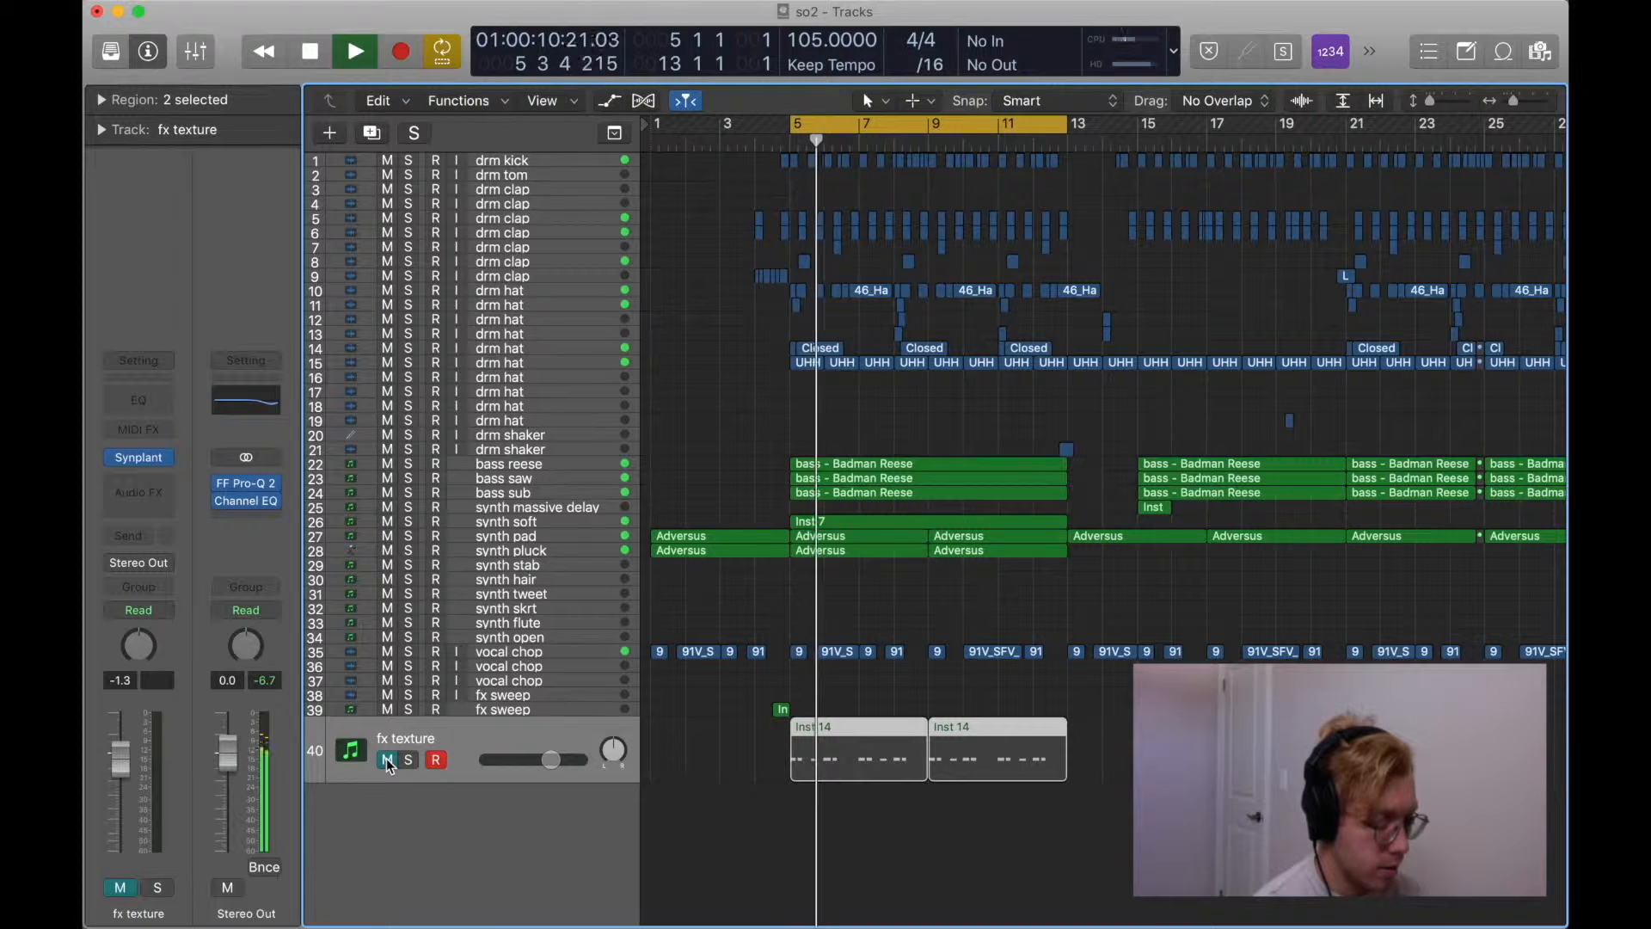
{"action": "left_click", "coordinate": [388, 760]}
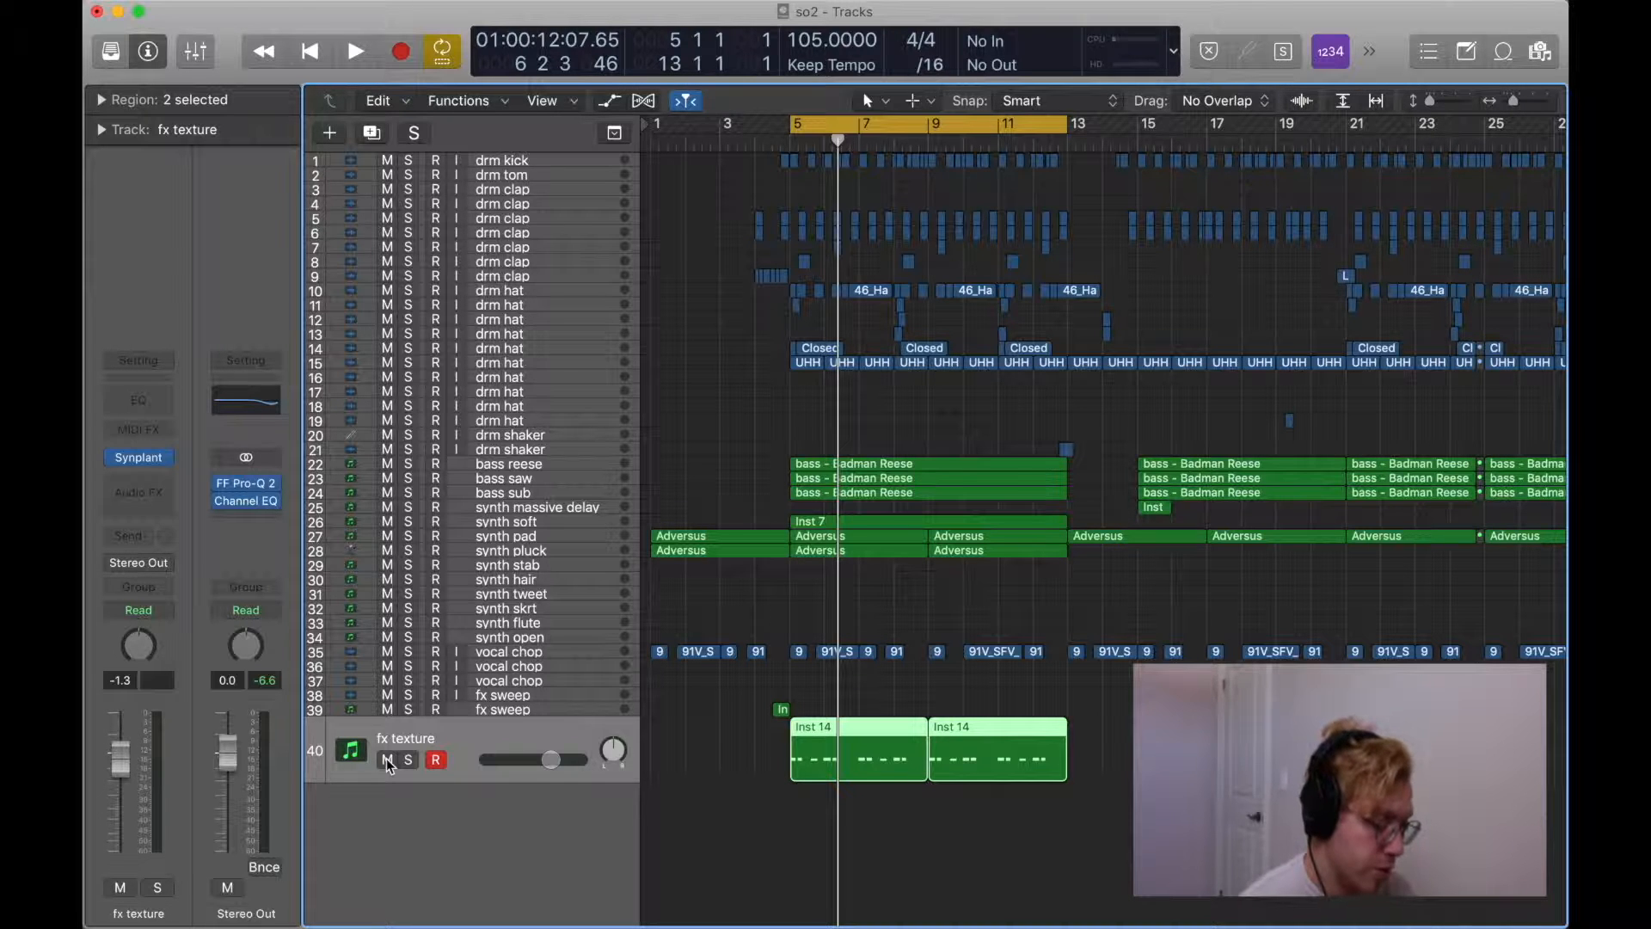
{"action": "key", "text": "space"}
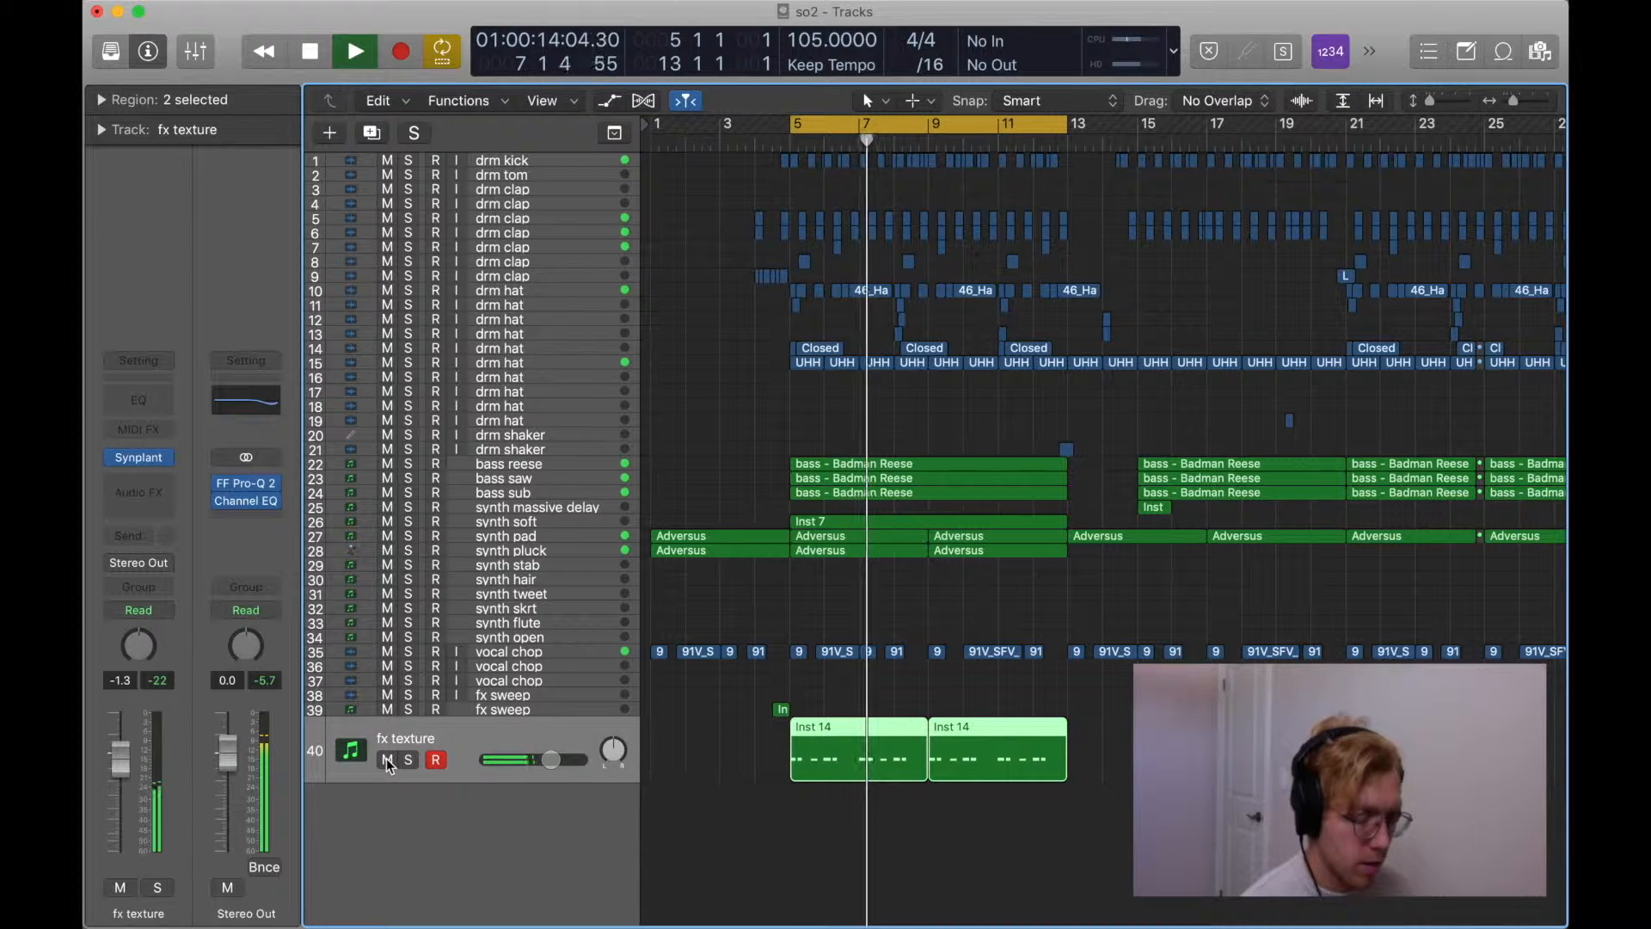
{"action": "key", "text": "space"}
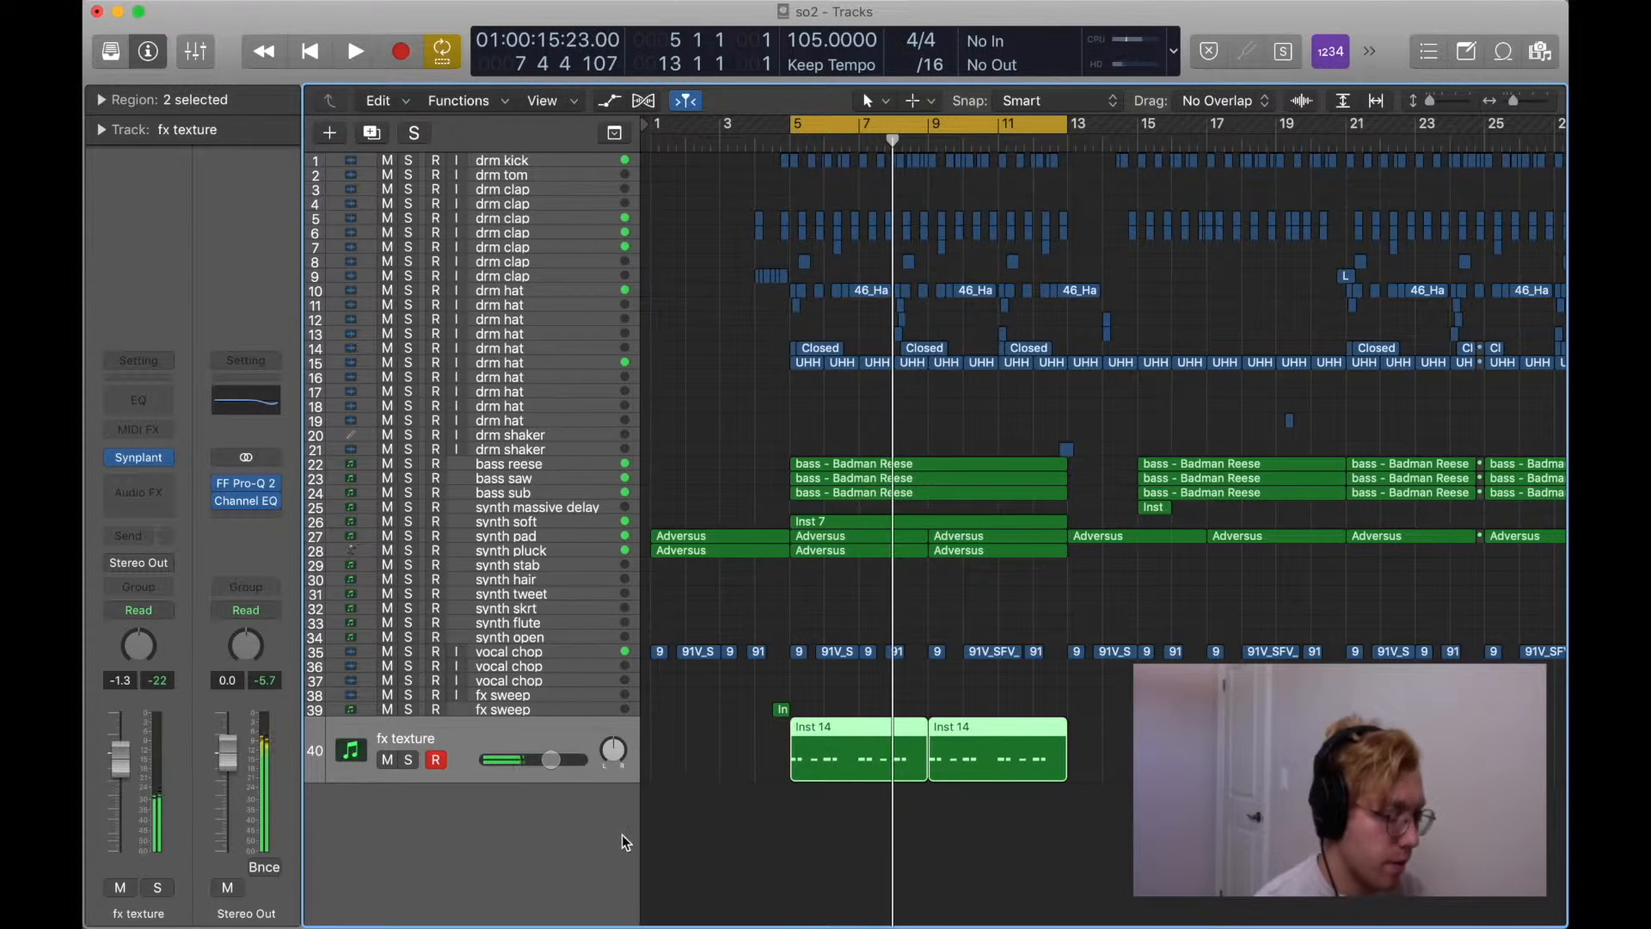
Set the cycle range to bars 13 to 25 and play the full mix from bar 13.
{"action": "key", "text": "super+Left"}
{"action": "key", "text": "super+Left"}
{"action": "key", "text": "super+Left"}
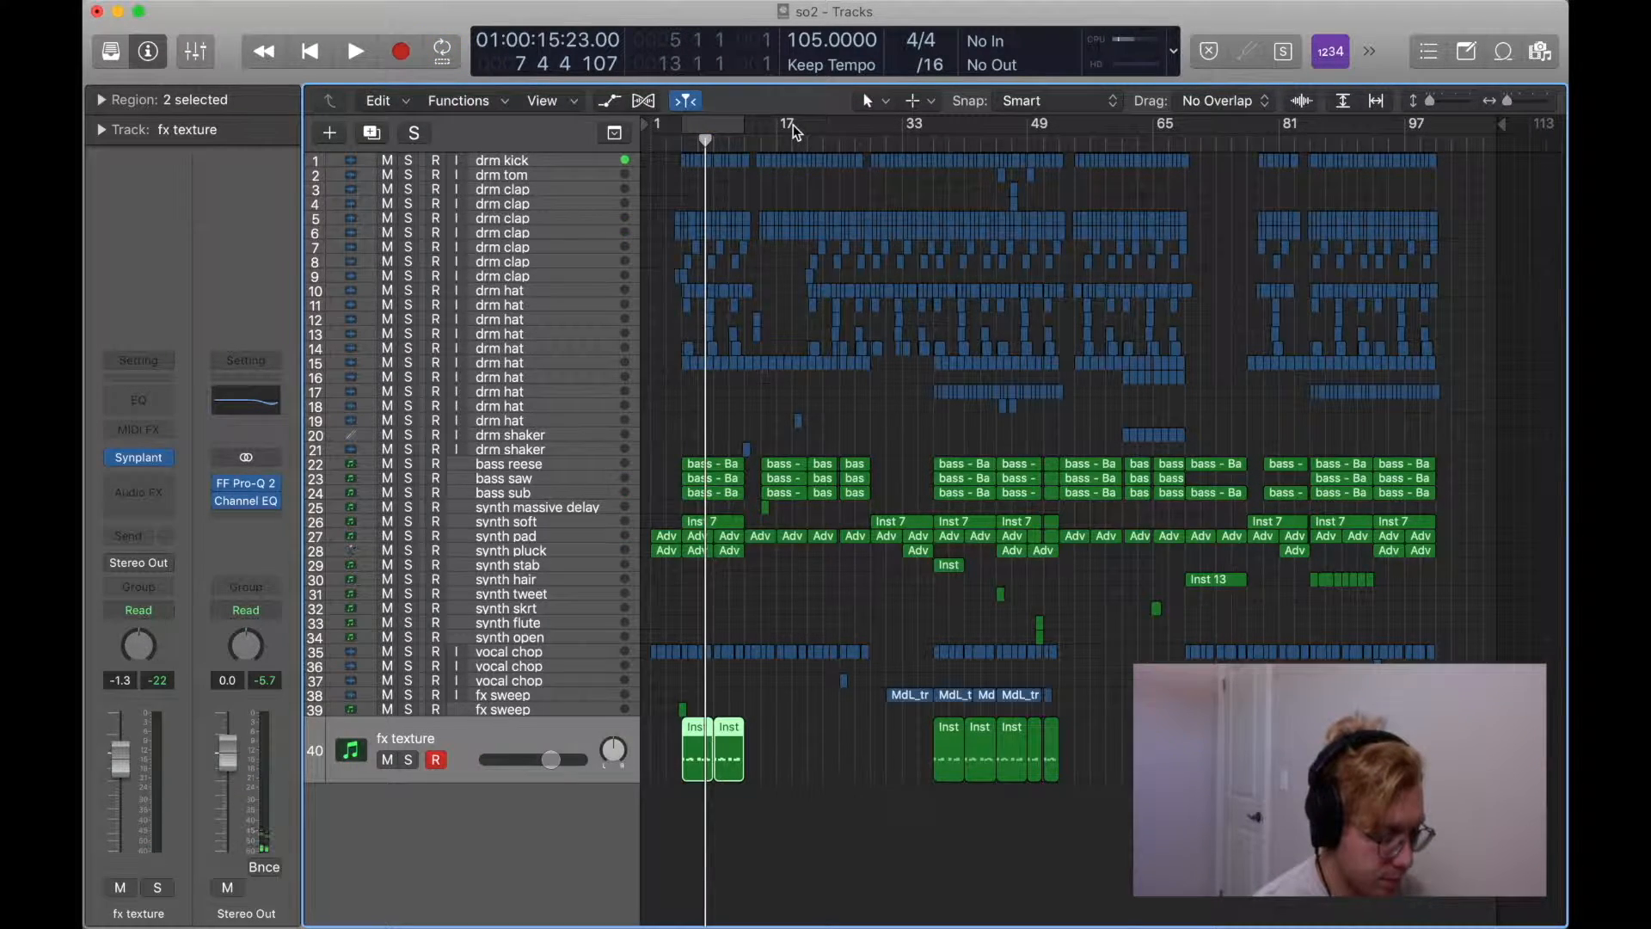
{"action": "key", "text": "super+Right"}
{"action": "key", "text": "super+Right"}
{"action": "left_click_drag", "start_coordinate": [798, 126], "coordinate": [994, 131]}
{"action": "key", "text": "space"}
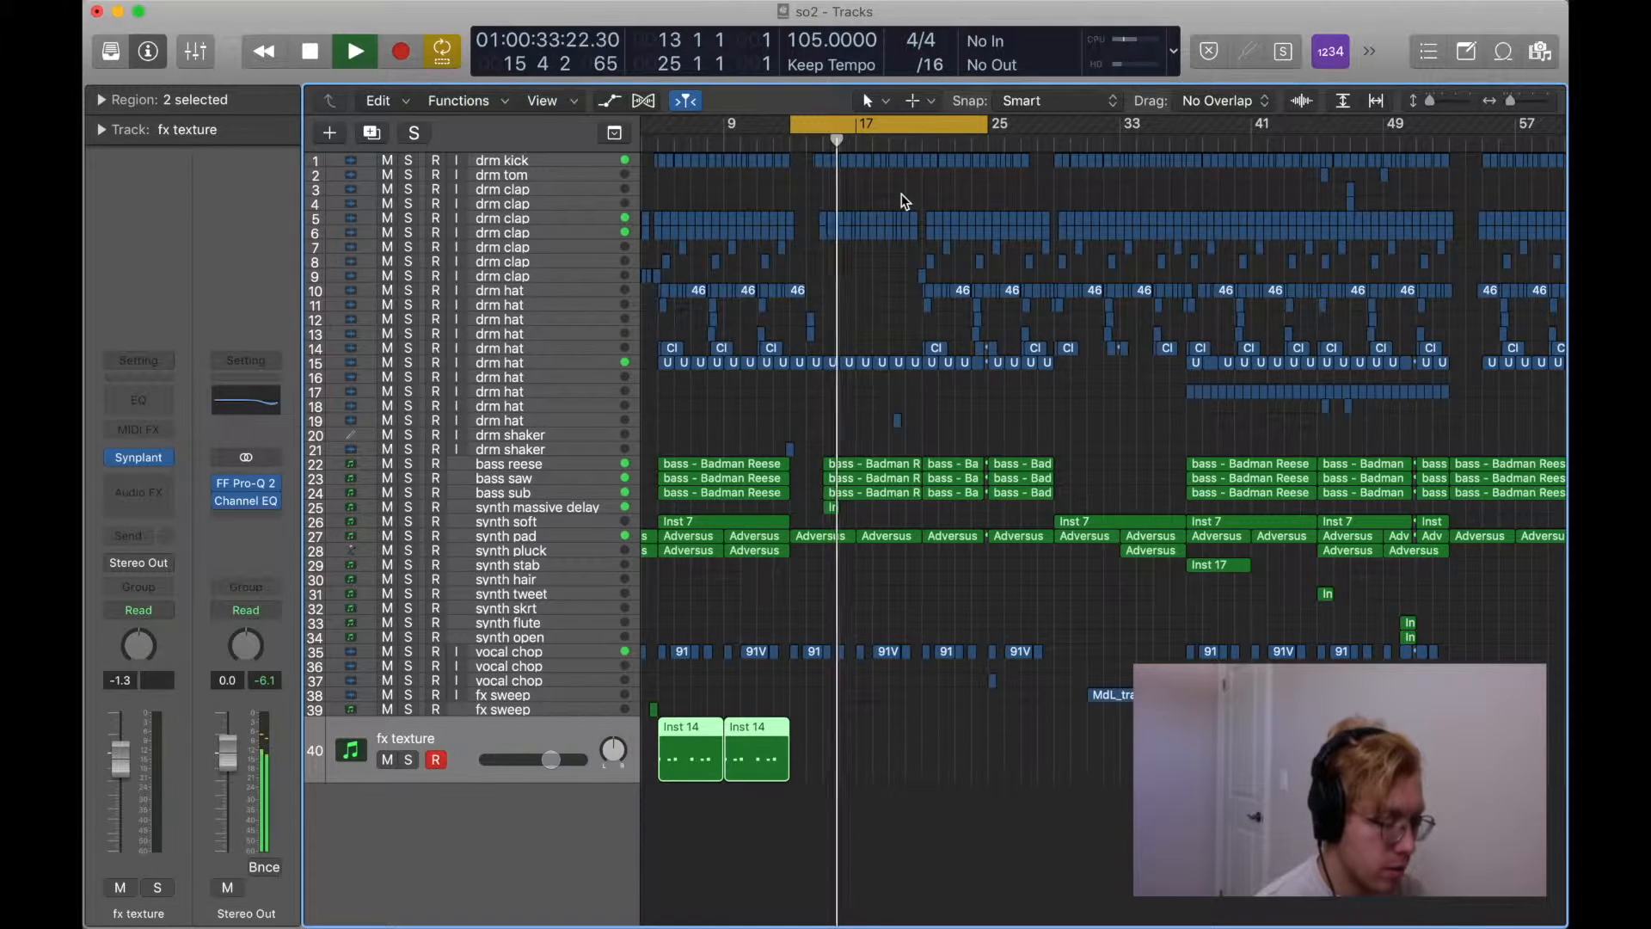
{"action": "key", "text": "space"}
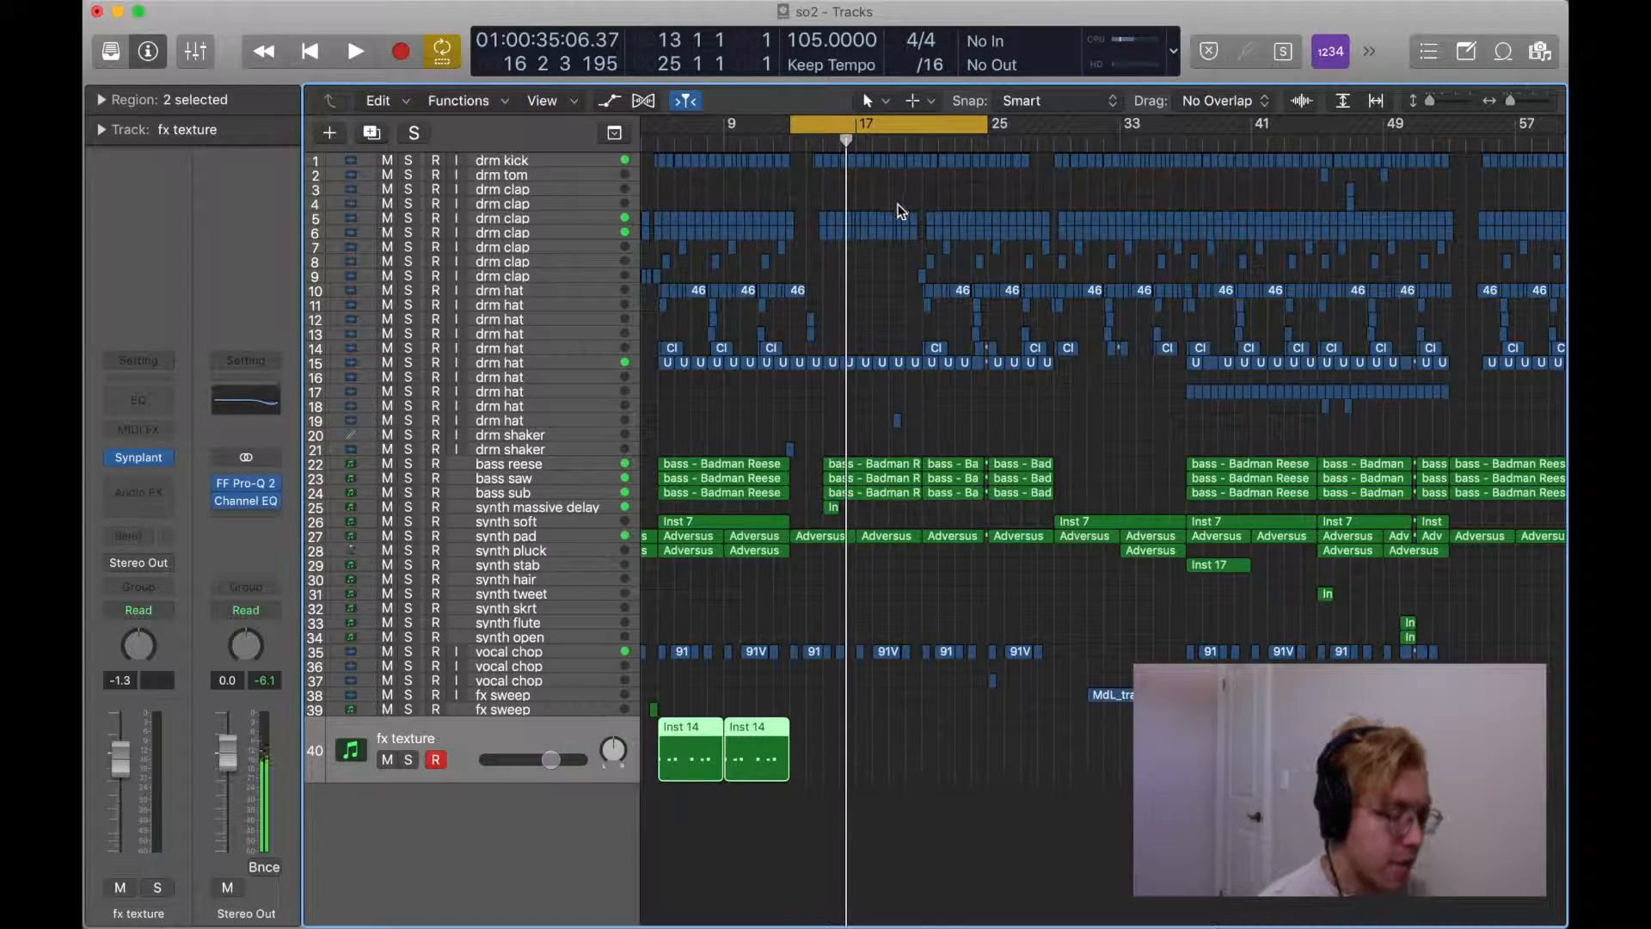
Solo the synth massive delay on track 25 and play it with the cycle range set to bars 15 to 17.
{"action": "key", "text": "super+Right"}
{"action": "key", "text": "super+Right"}
{"action": "key", "text": "super+Right"}
{"action": "key", "text": "super+Right"}
{"action": "key", "text": "super+Right"}
{"action": "key", "text": "super+Right"}
{"action": "scroll", "coordinate": [1029, 202], "scroll_direction": "right", "scroll_amount": 4}
{"action": "scroll", "coordinate": [1028, 201], "scroll_direction": "right", "scroll_amount": 3}
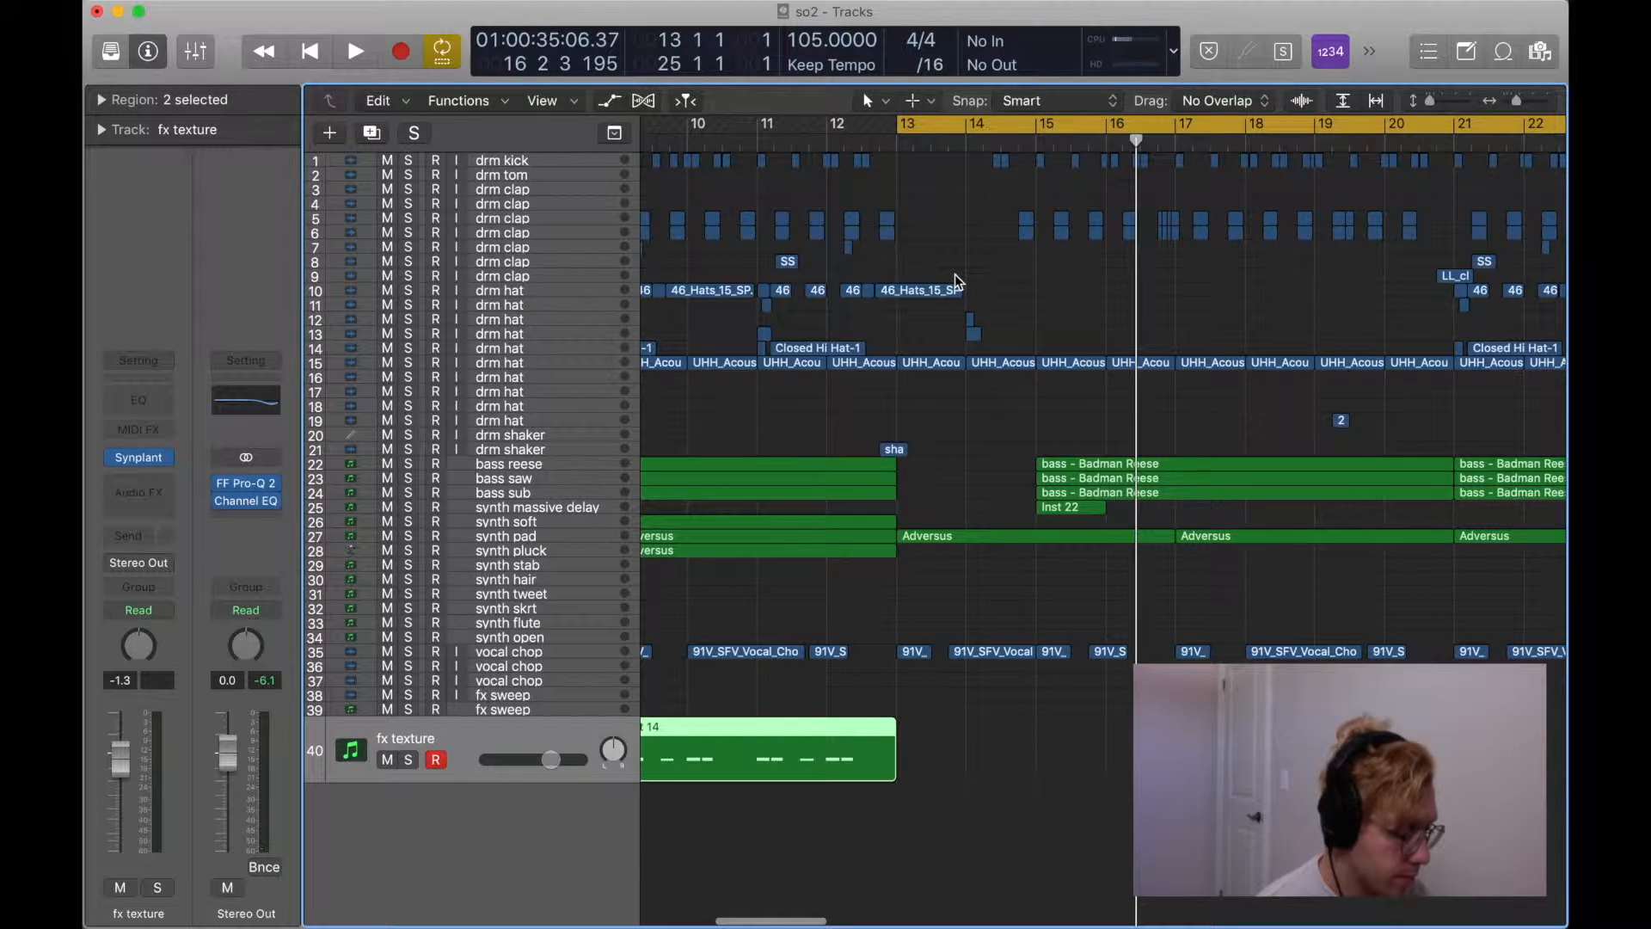
{"action": "left_click", "coordinate": [510, 507]}
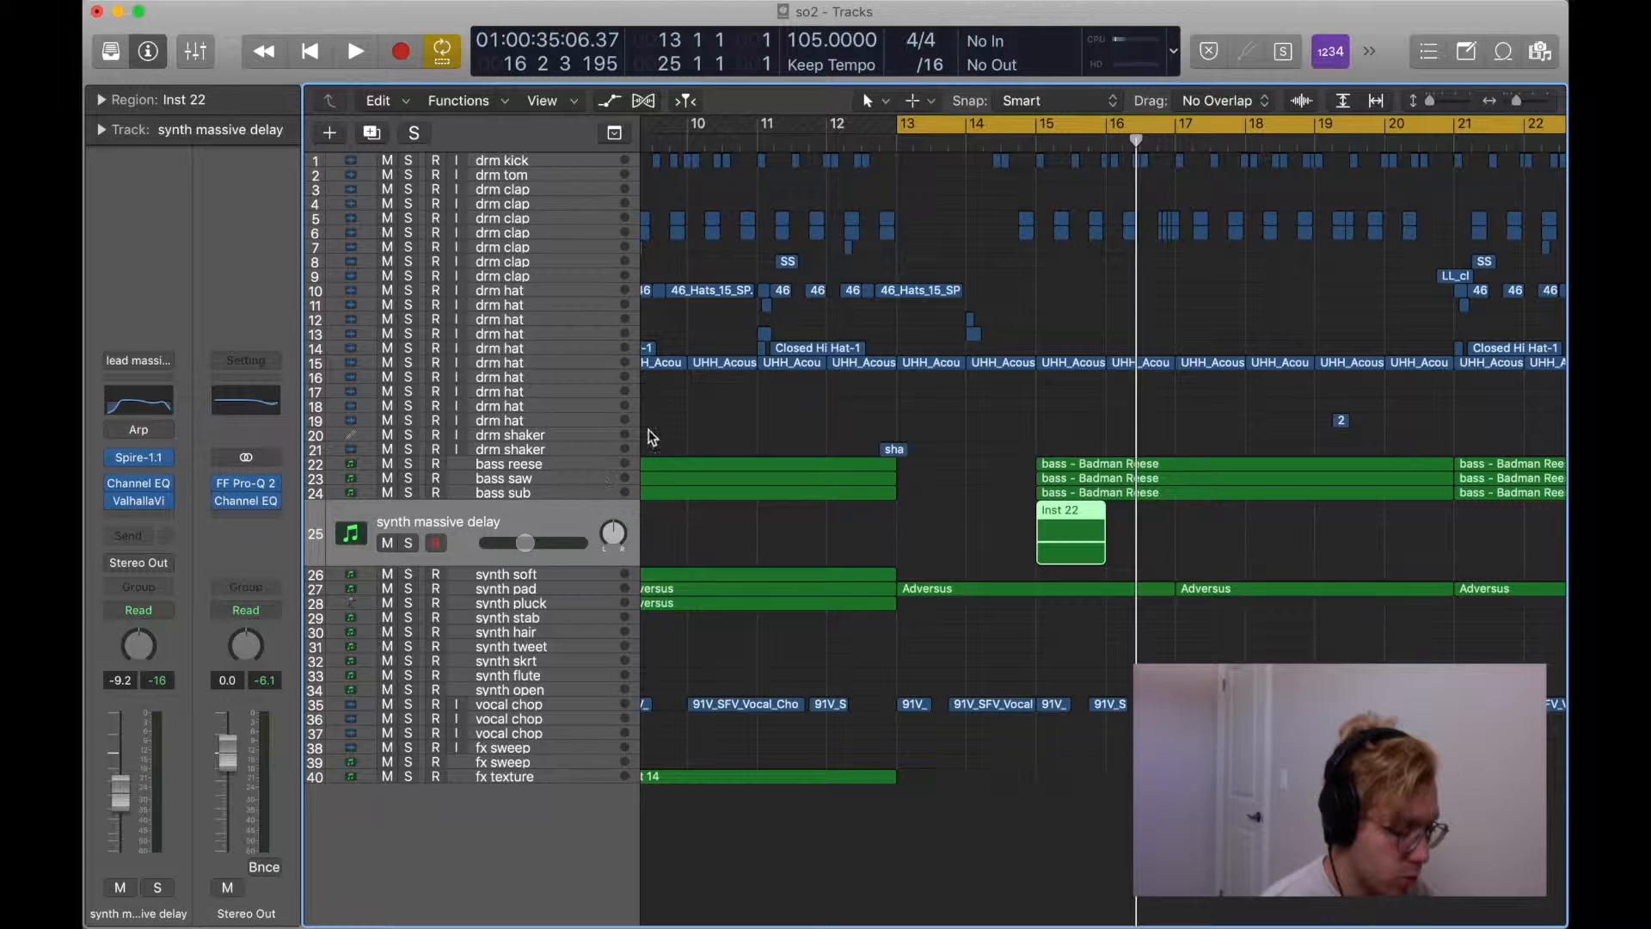
{"action": "key", "text": "s"}
{"action": "left_click_drag", "start_coordinate": [1034, 125], "coordinate": [1174, 135]}
{"action": "key", "text": "space"}
Stop the playback and extend the start of the cycle range back to 14 3.
{"action": "left_click", "coordinate": [1002, 135]}
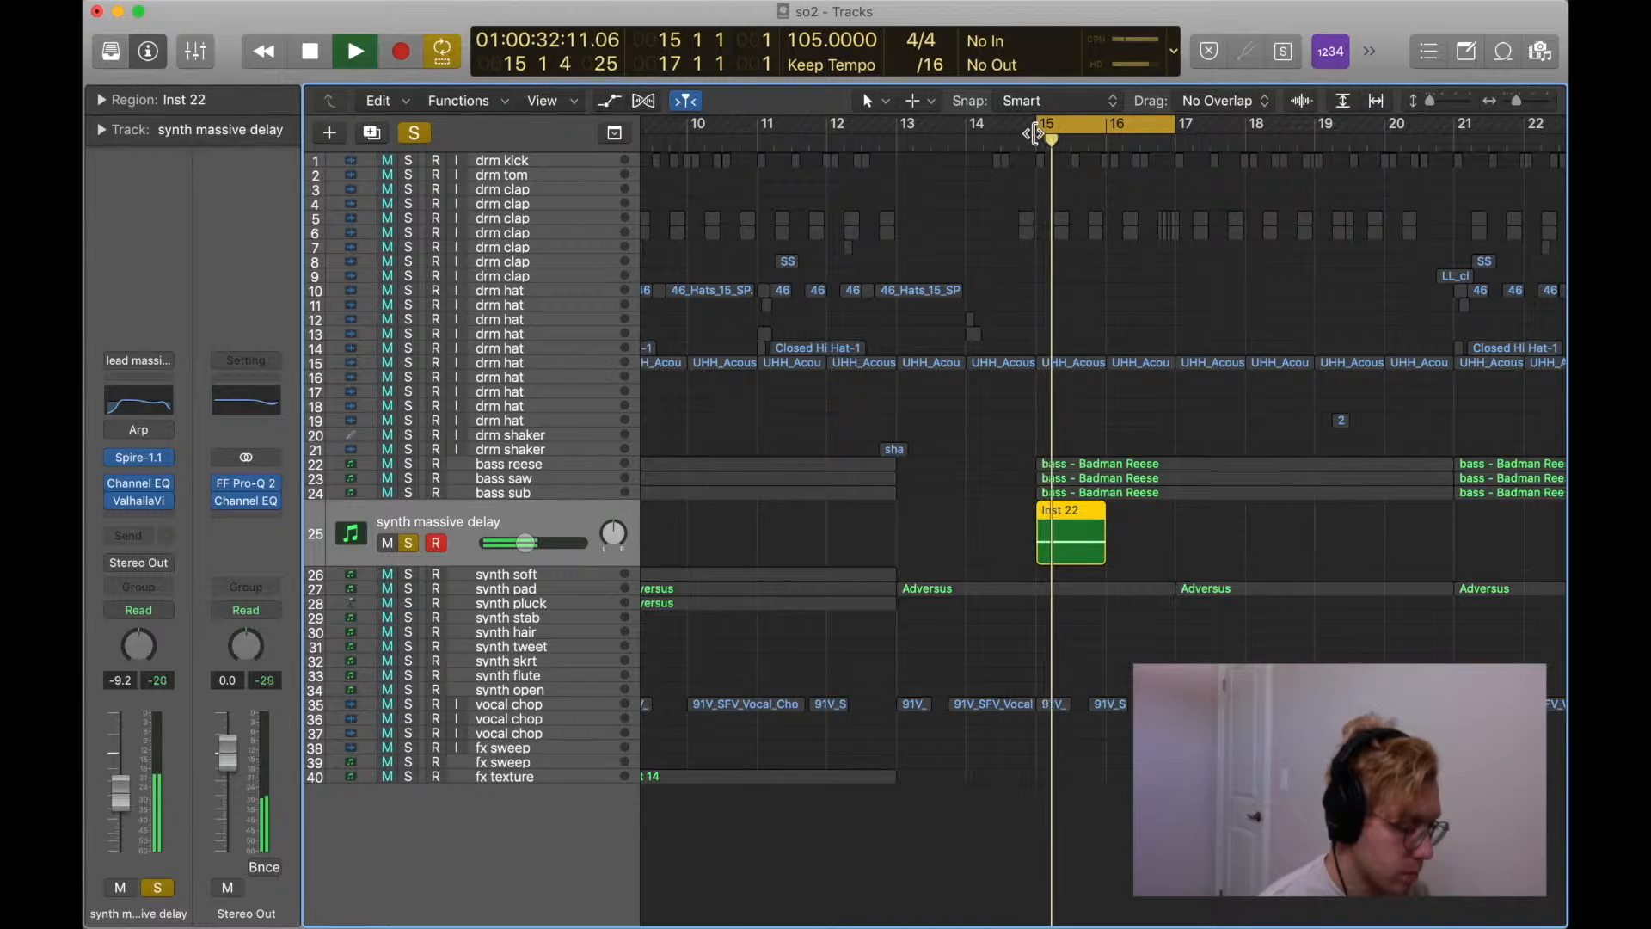
{"action": "key", "text": "space"}
{"action": "left_click_drag", "start_coordinate": [1036, 127], "coordinate": [1000, 133]}
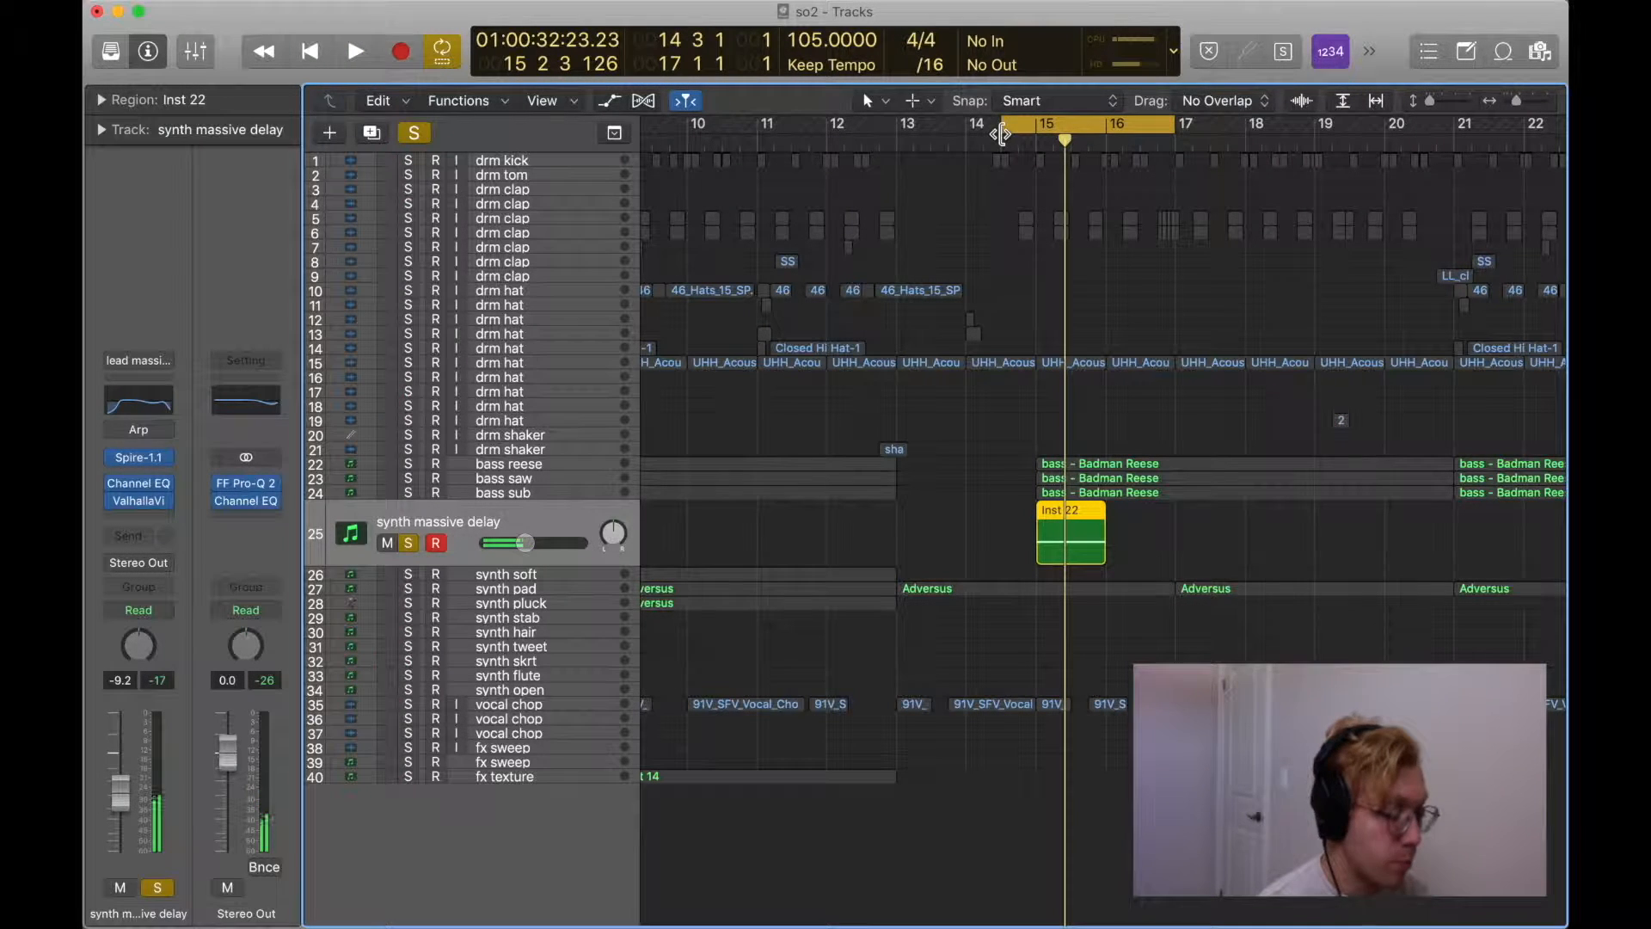
Inspect the synth massive delay's Spire-1.1 settings, and clear the track's solo.
{"action": "left_click", "coordinate": [152, 460]}
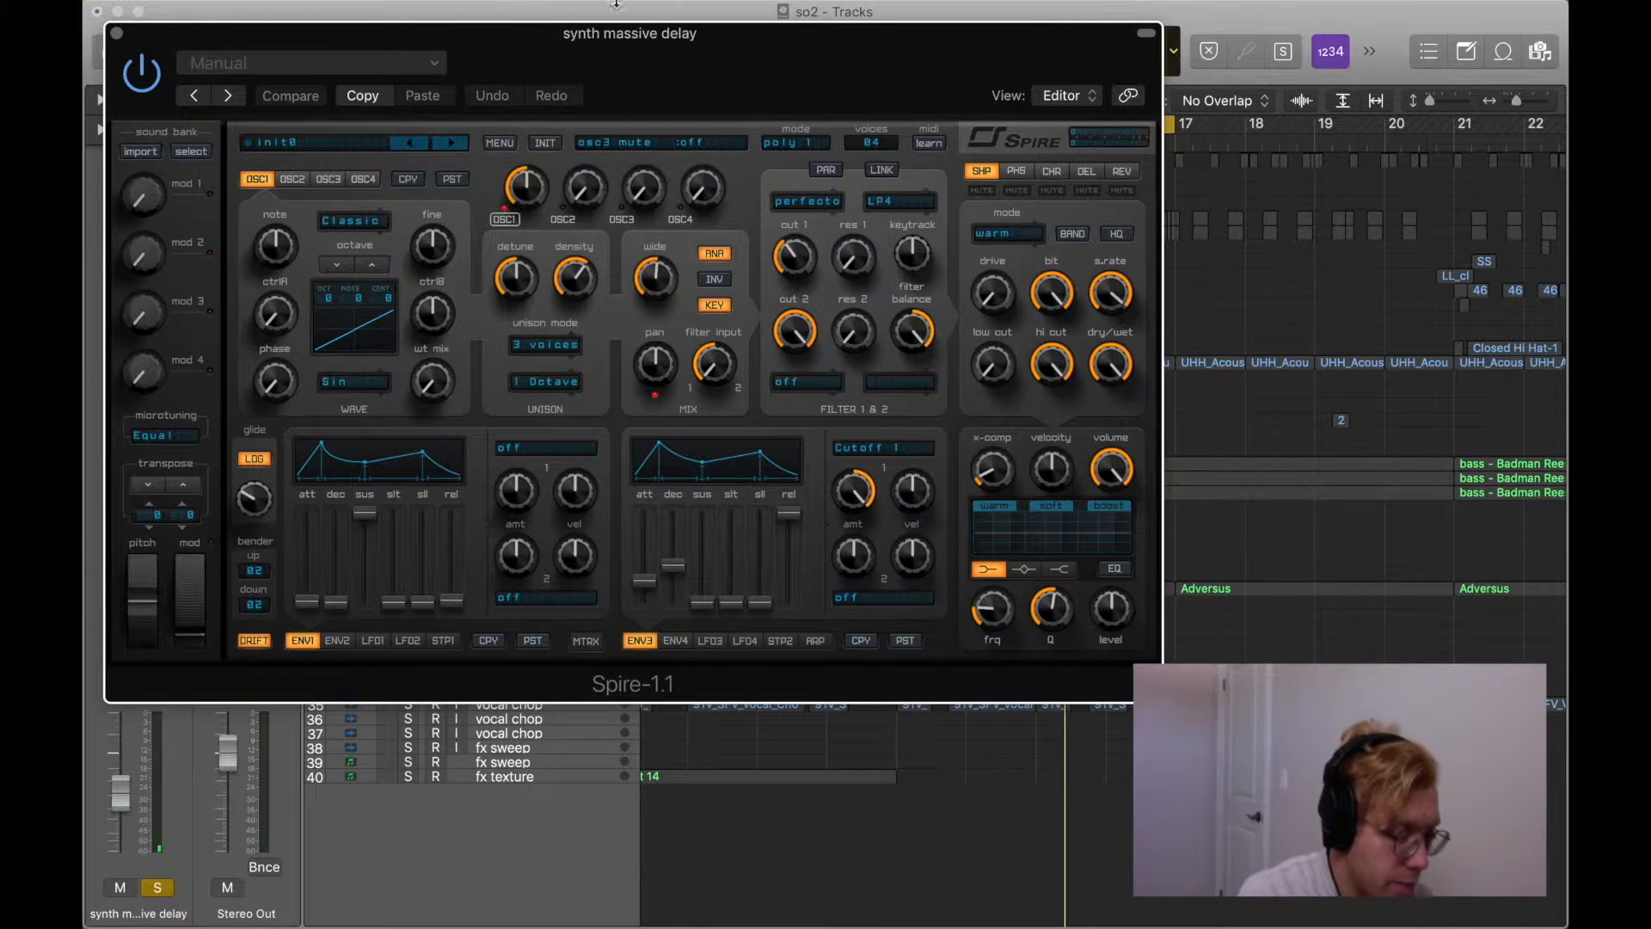
{"action": "left_click", "coordinate": [117, 34]}
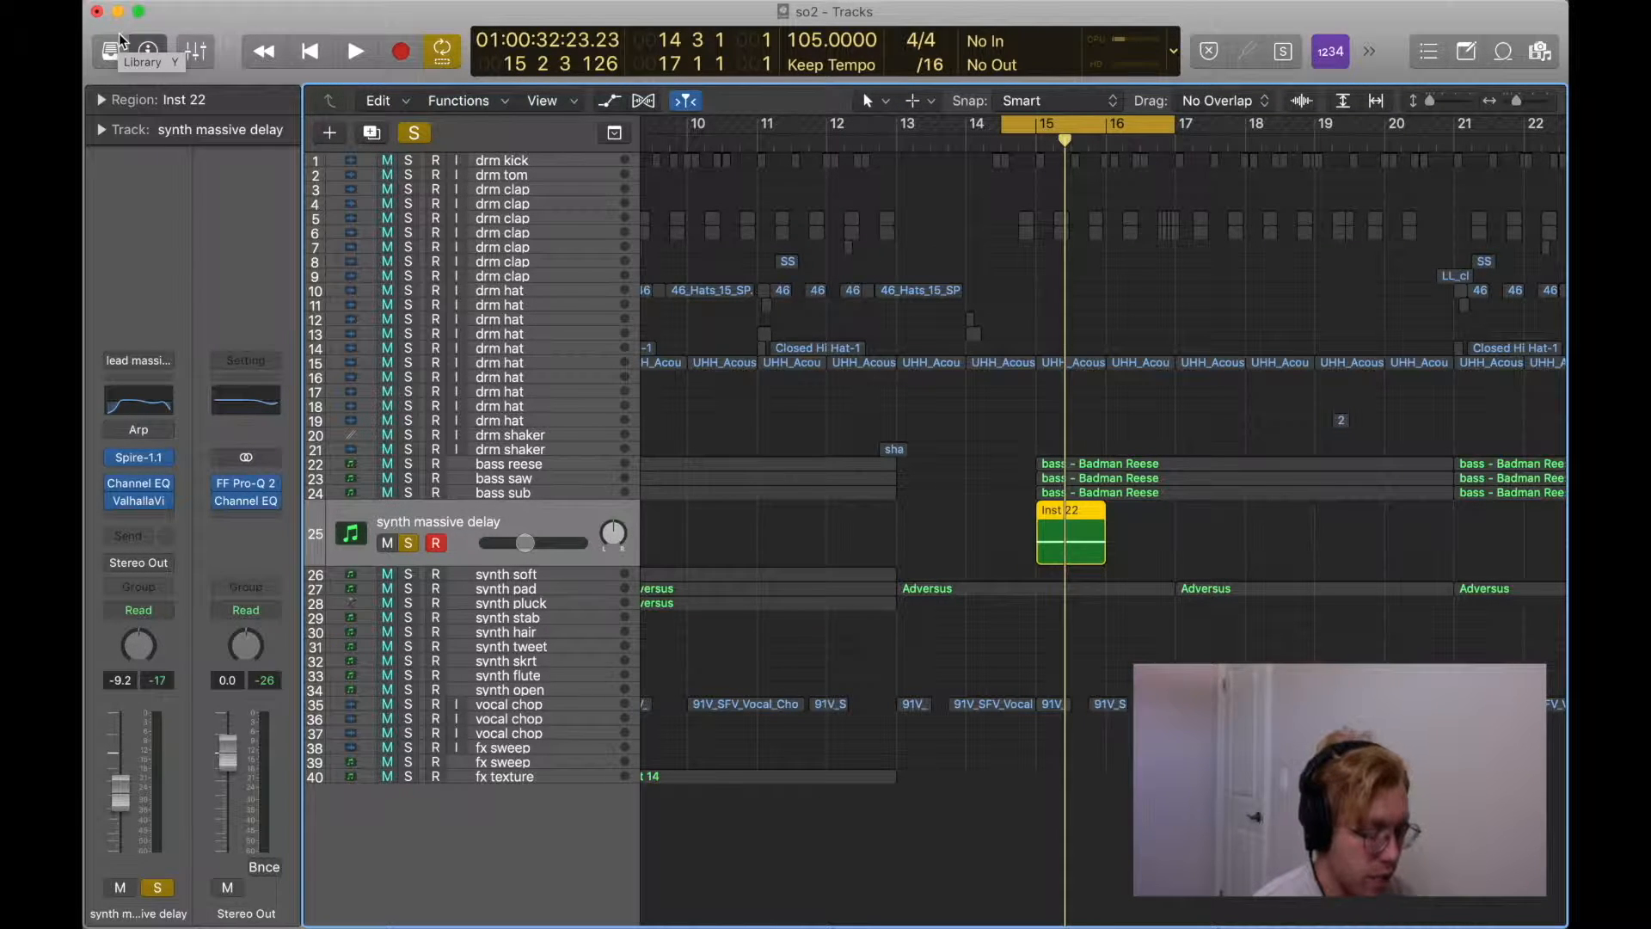
{"action": "left_click", "coordinate": [407, 543]}
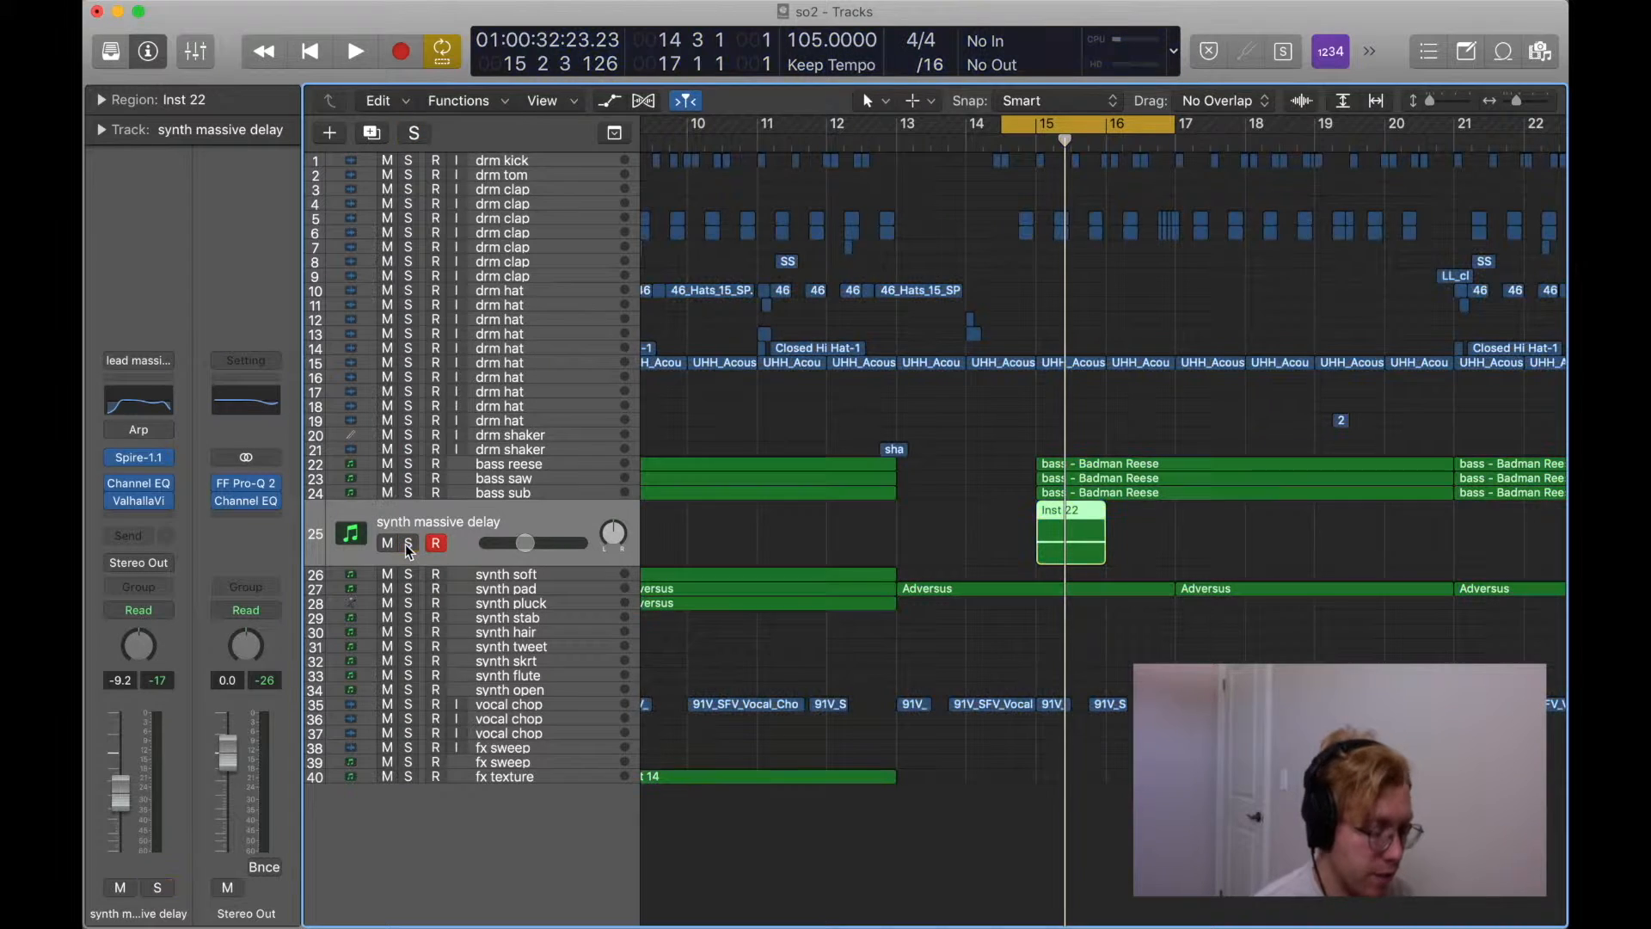
Play the full mix from 14 3 to about bar 21 with cycling turned off, and set the cycle range to bars 21 to 29.
{"action": "key", "text": "space"}
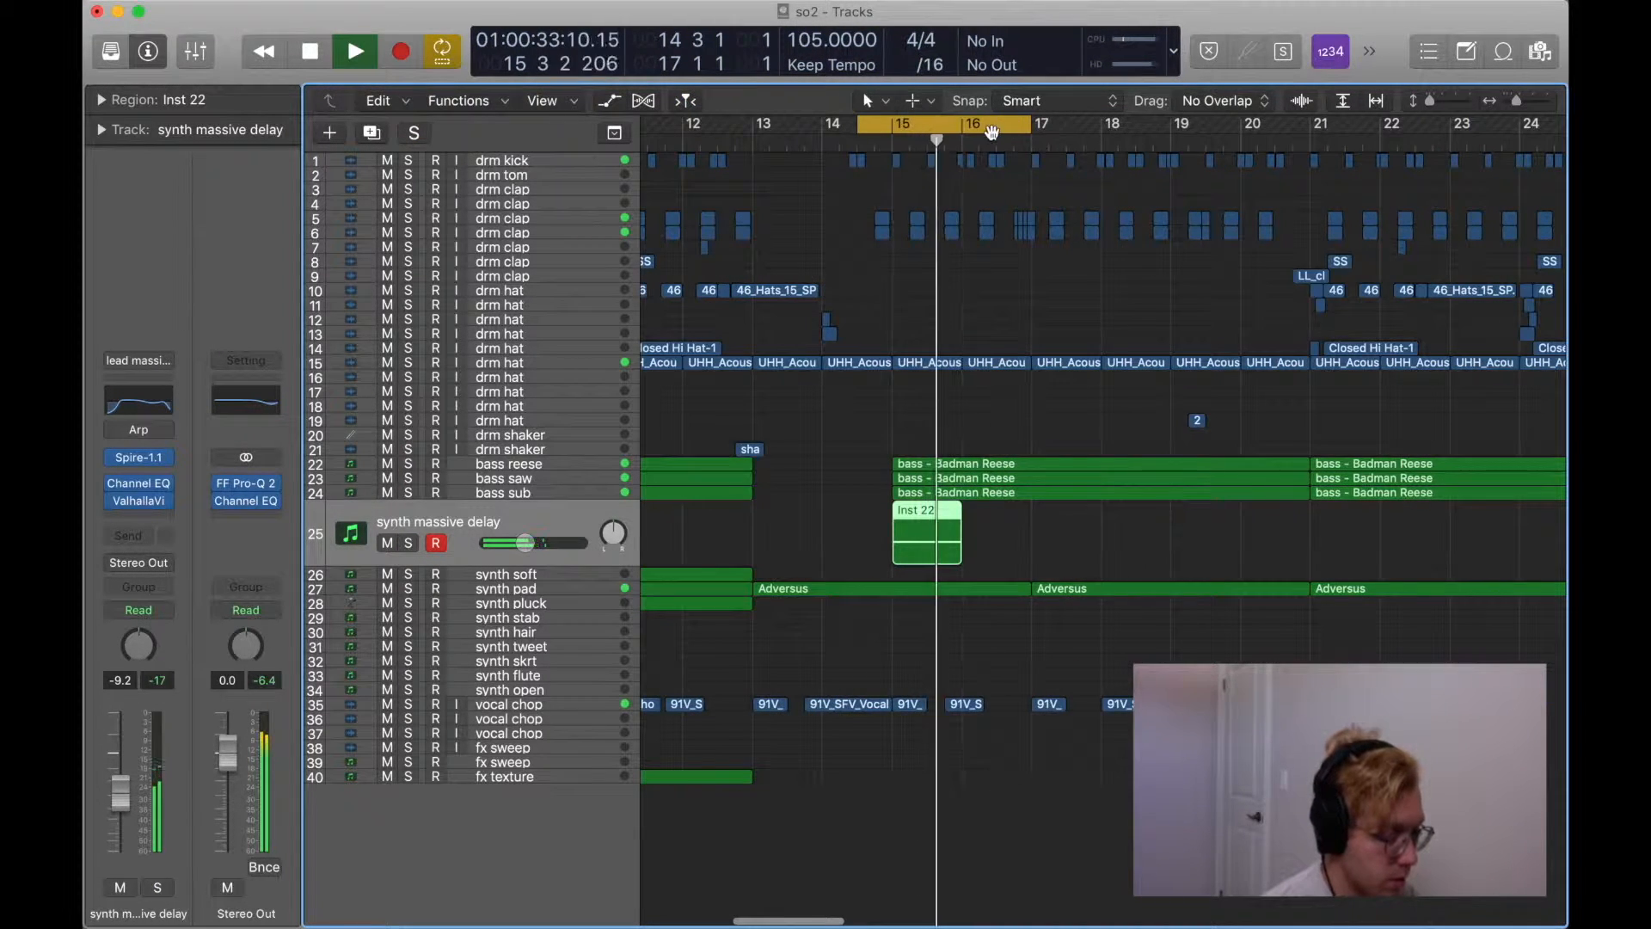
{"action": "key", "text": "c"}
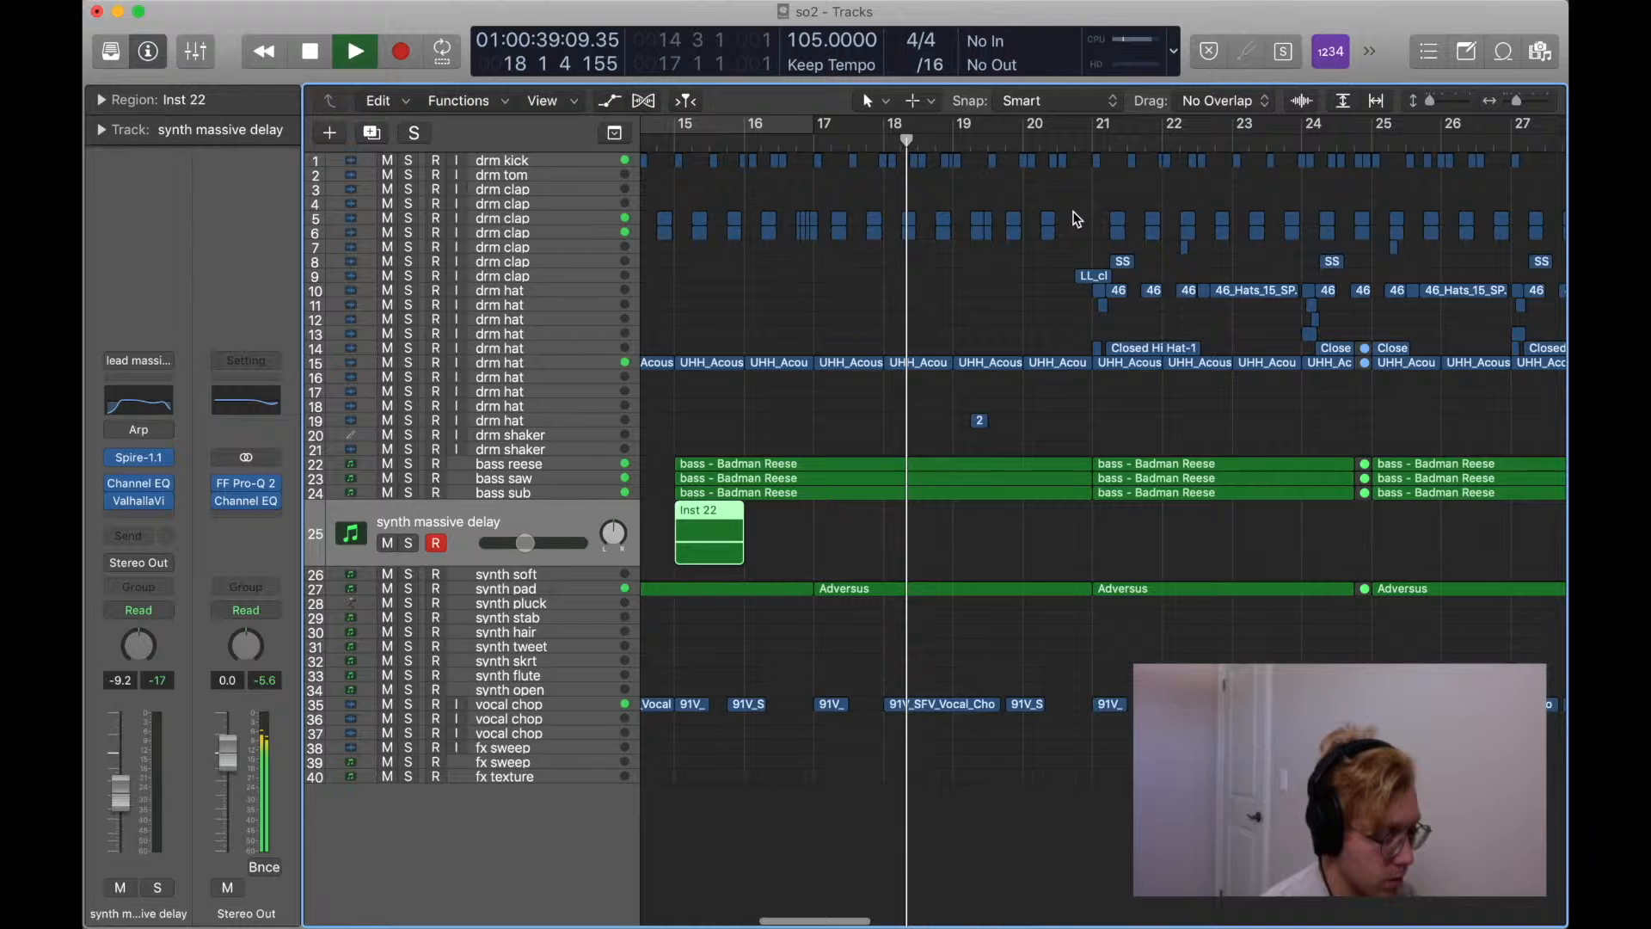
{"action": "key", "text": "super+Left"}
{"action": "key", "text": "super+Left"}
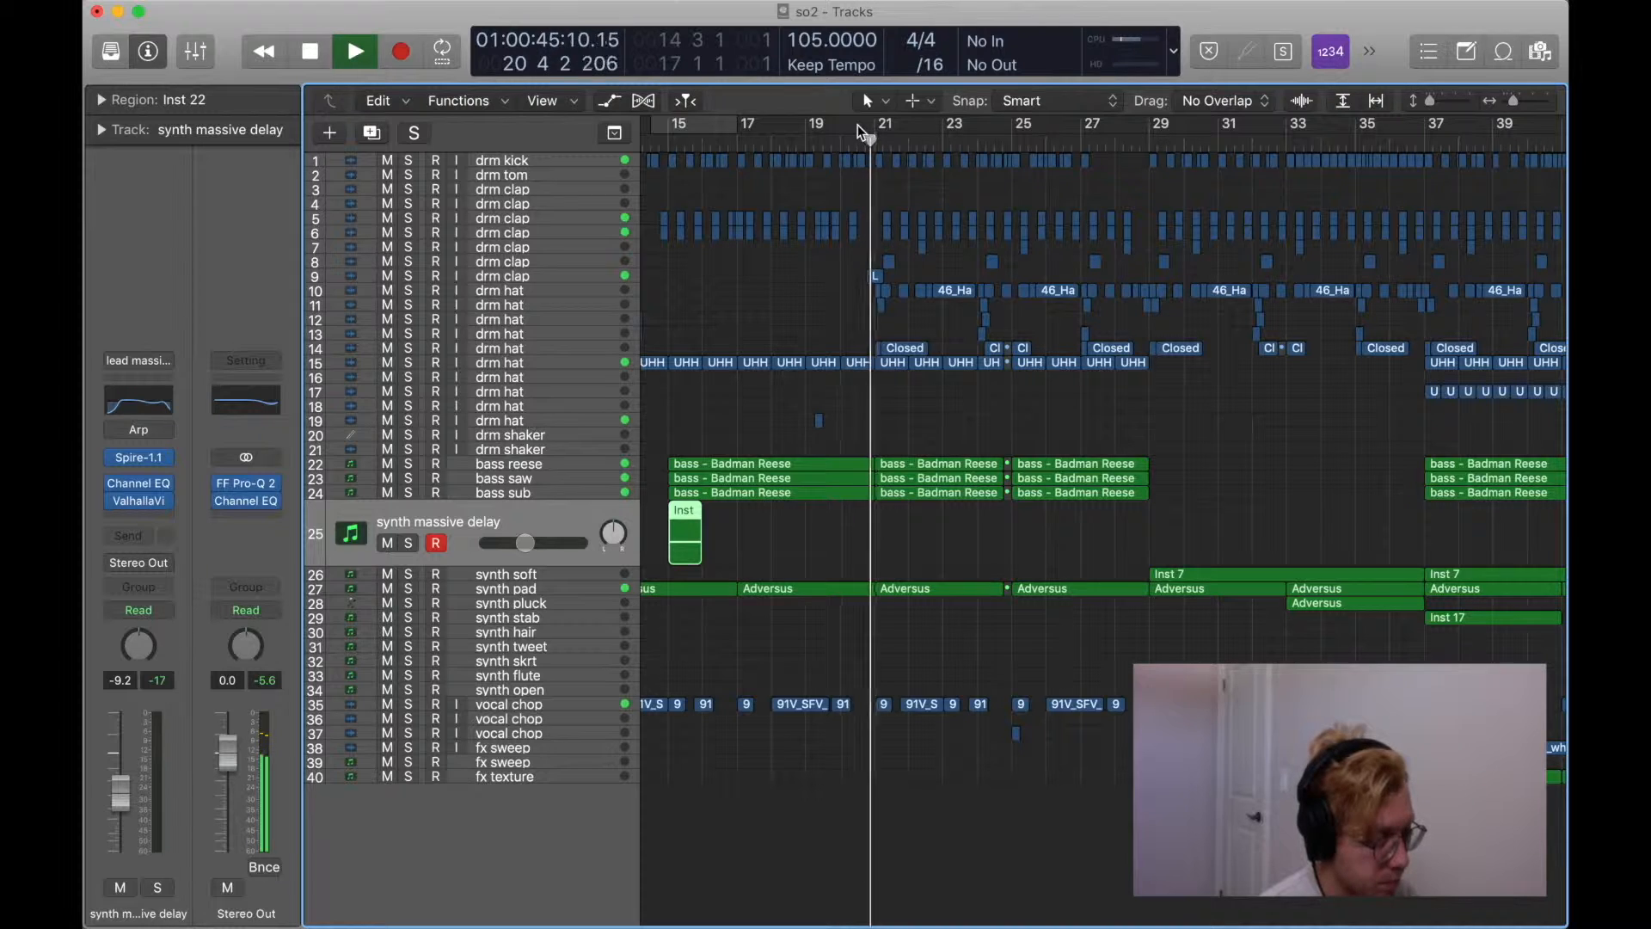
{"action": "key", "text": "space"}
{"action": "left_click_drag", "start_coordinate": [877, 124], "coordinate": [1147, 137]}
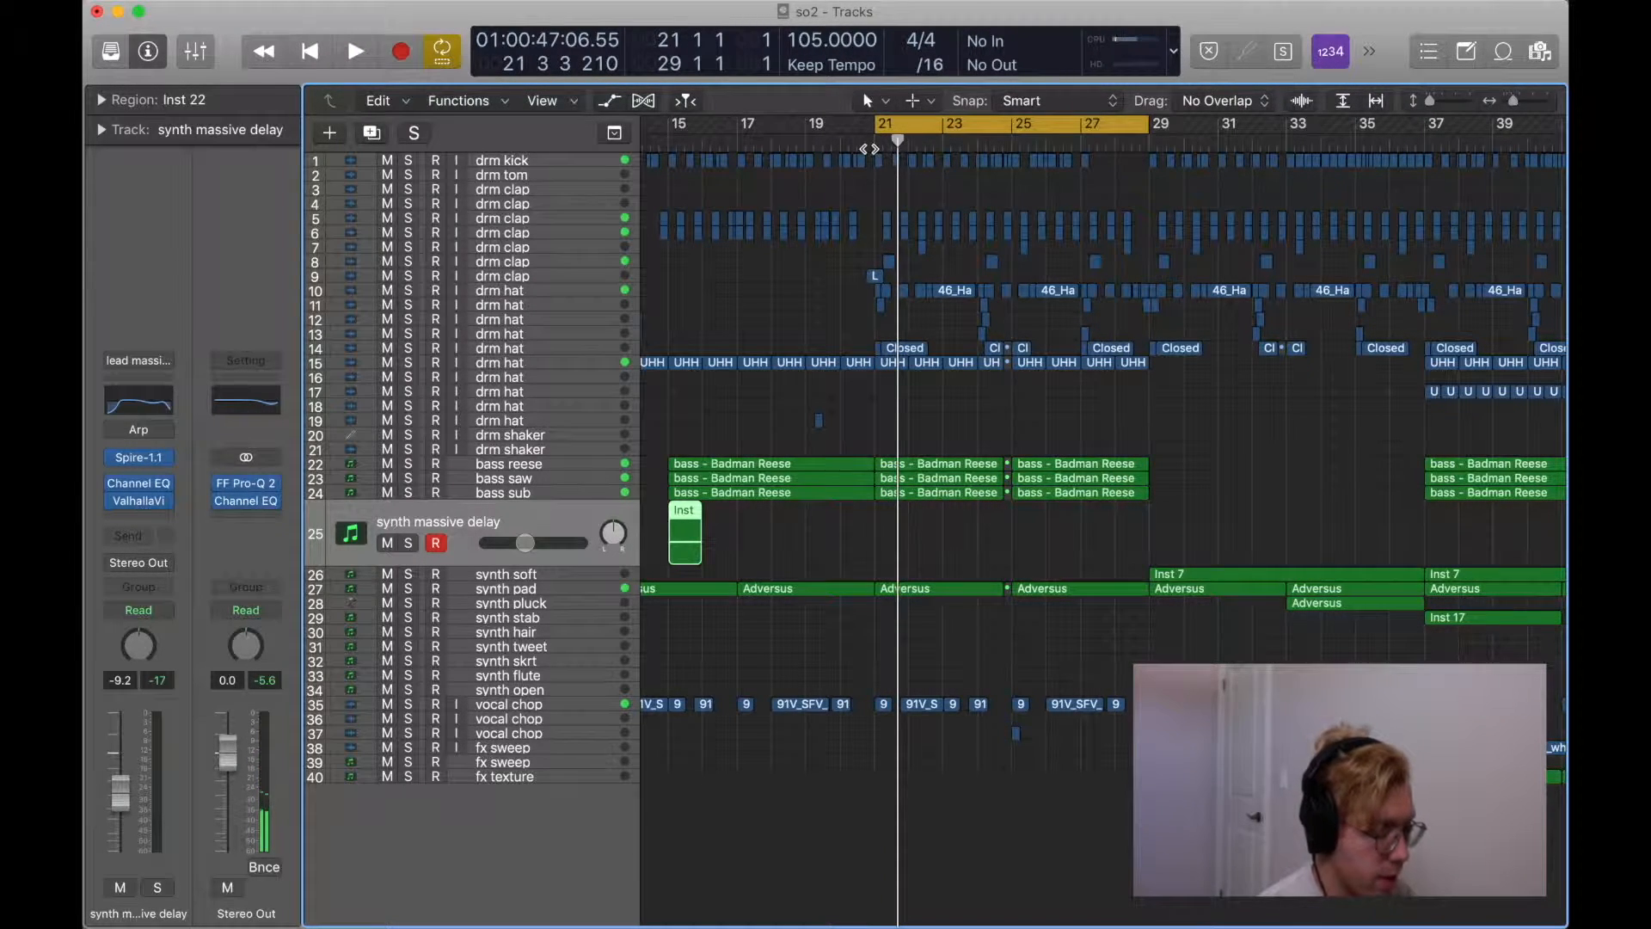
Play the full mix from bar 21 to about bar 25 within the cycle range, and stop the playback.
{"action": "scroll", "coordinate": [910, 161], "scroll_direction": "left", "scroll_amount": 10}
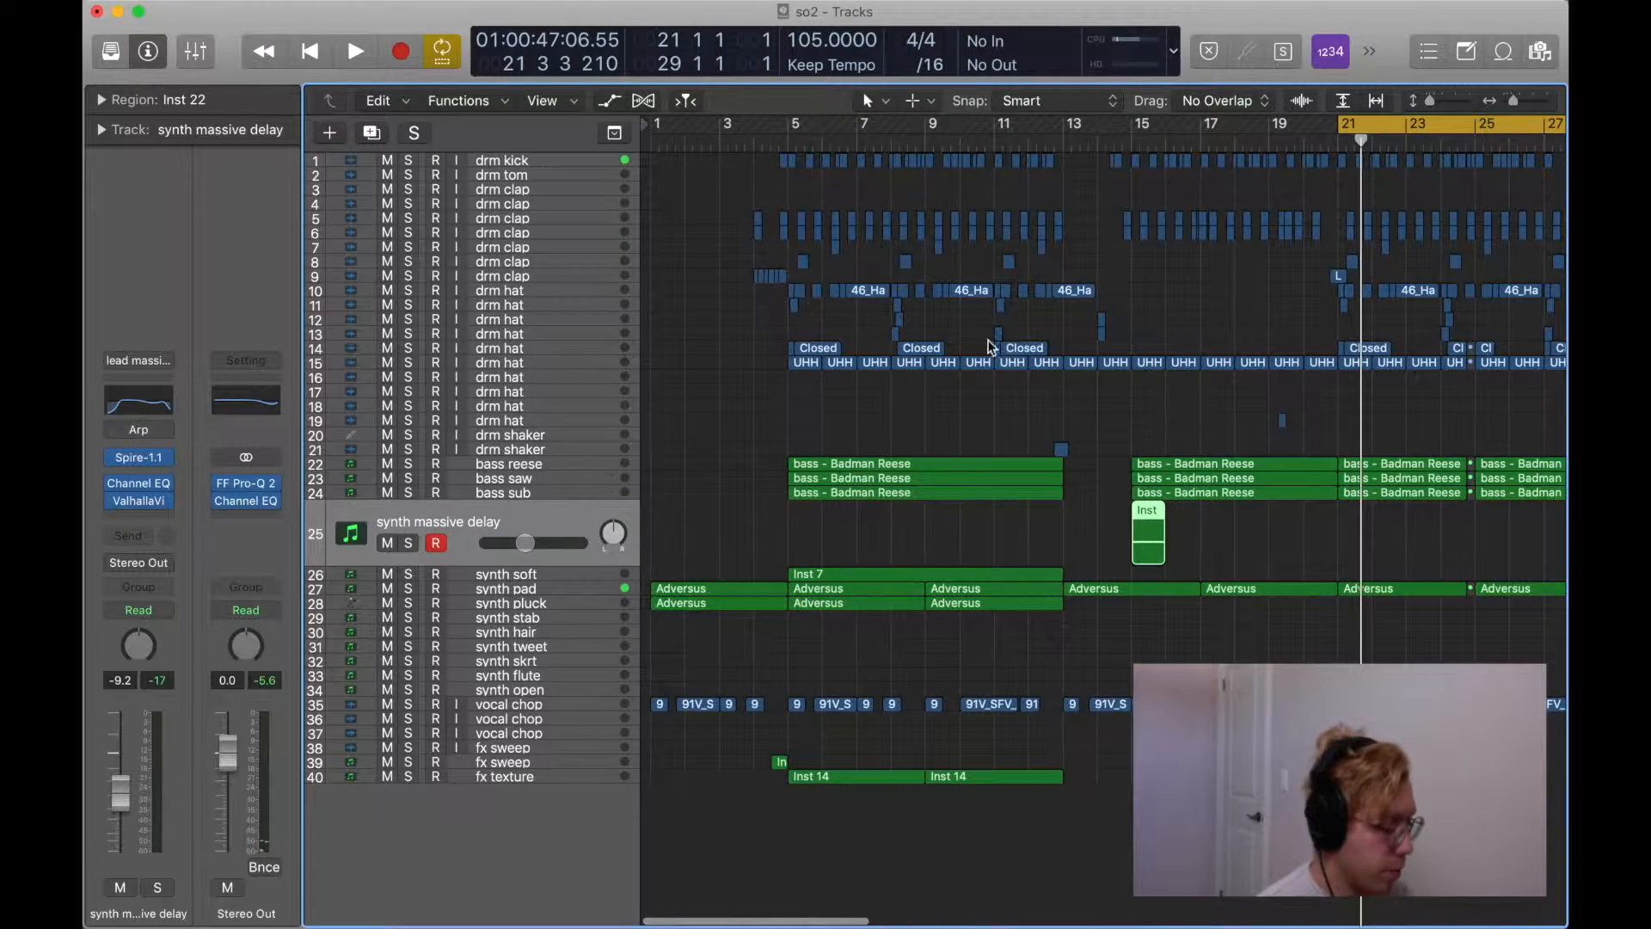
{"action": "scroll", "coordinate": [1062, 347], "scroll_direction": "right", "scroll_amount": 4}
{"action": "key", "text": "space"}
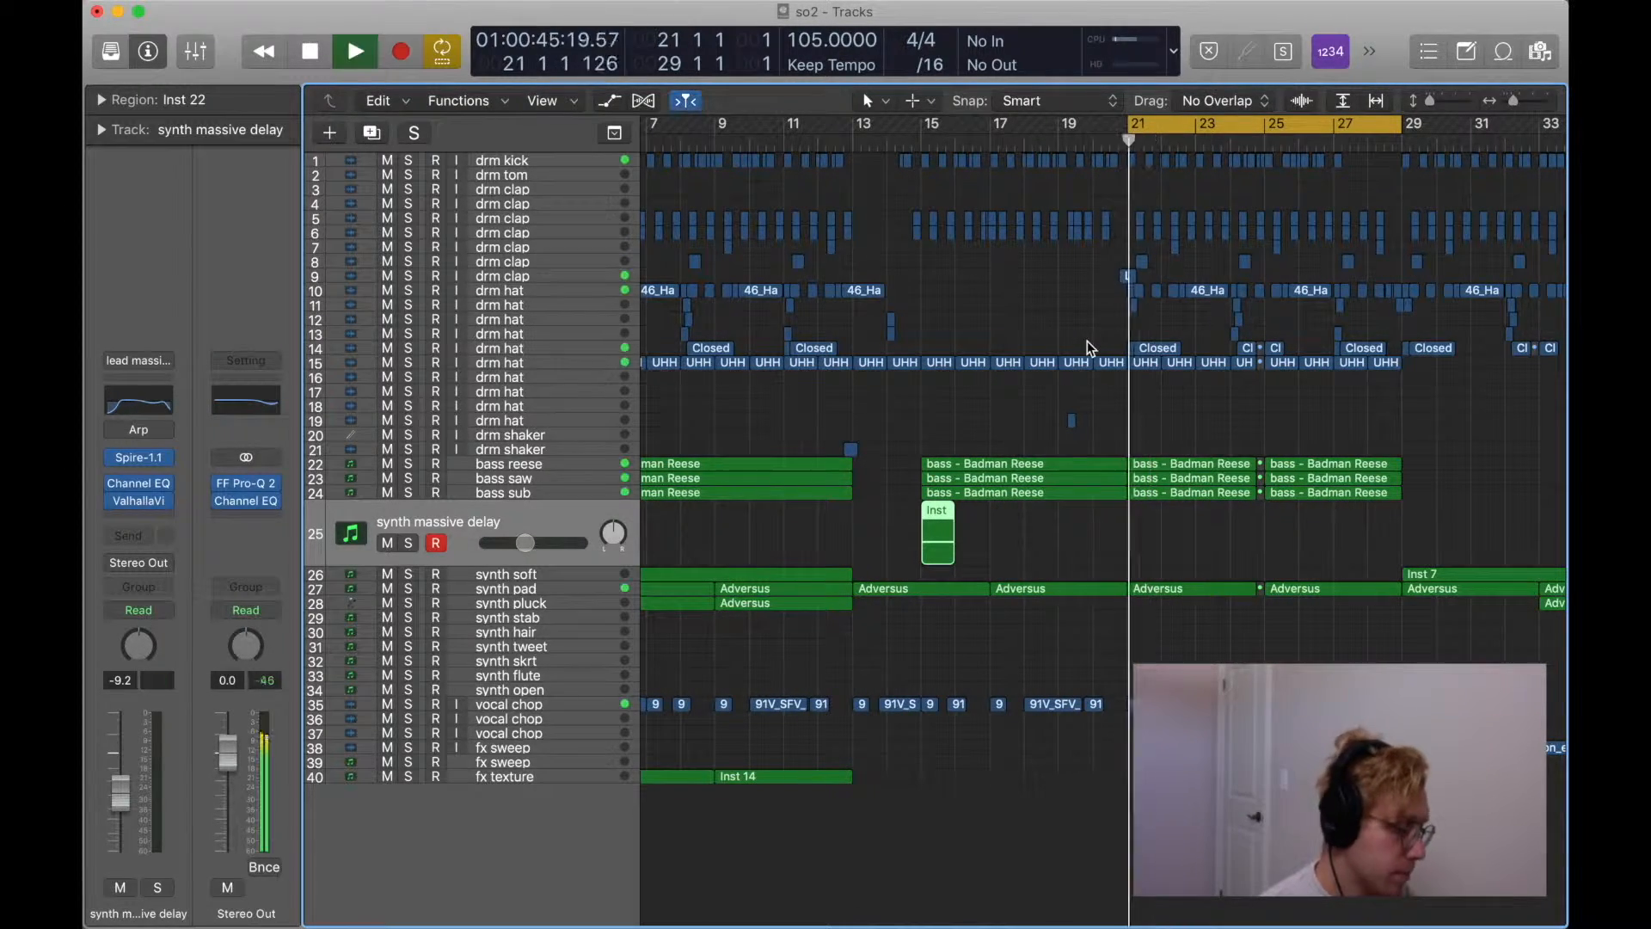
{"action": "scroll", "coordinate": [1061, 347], "scroll_direction": "right", "scroll_amount": 4}
{"action": "scroll", "coordinate": [1061, 348], "scroll_direction": "right", "scroll_amount": 2}
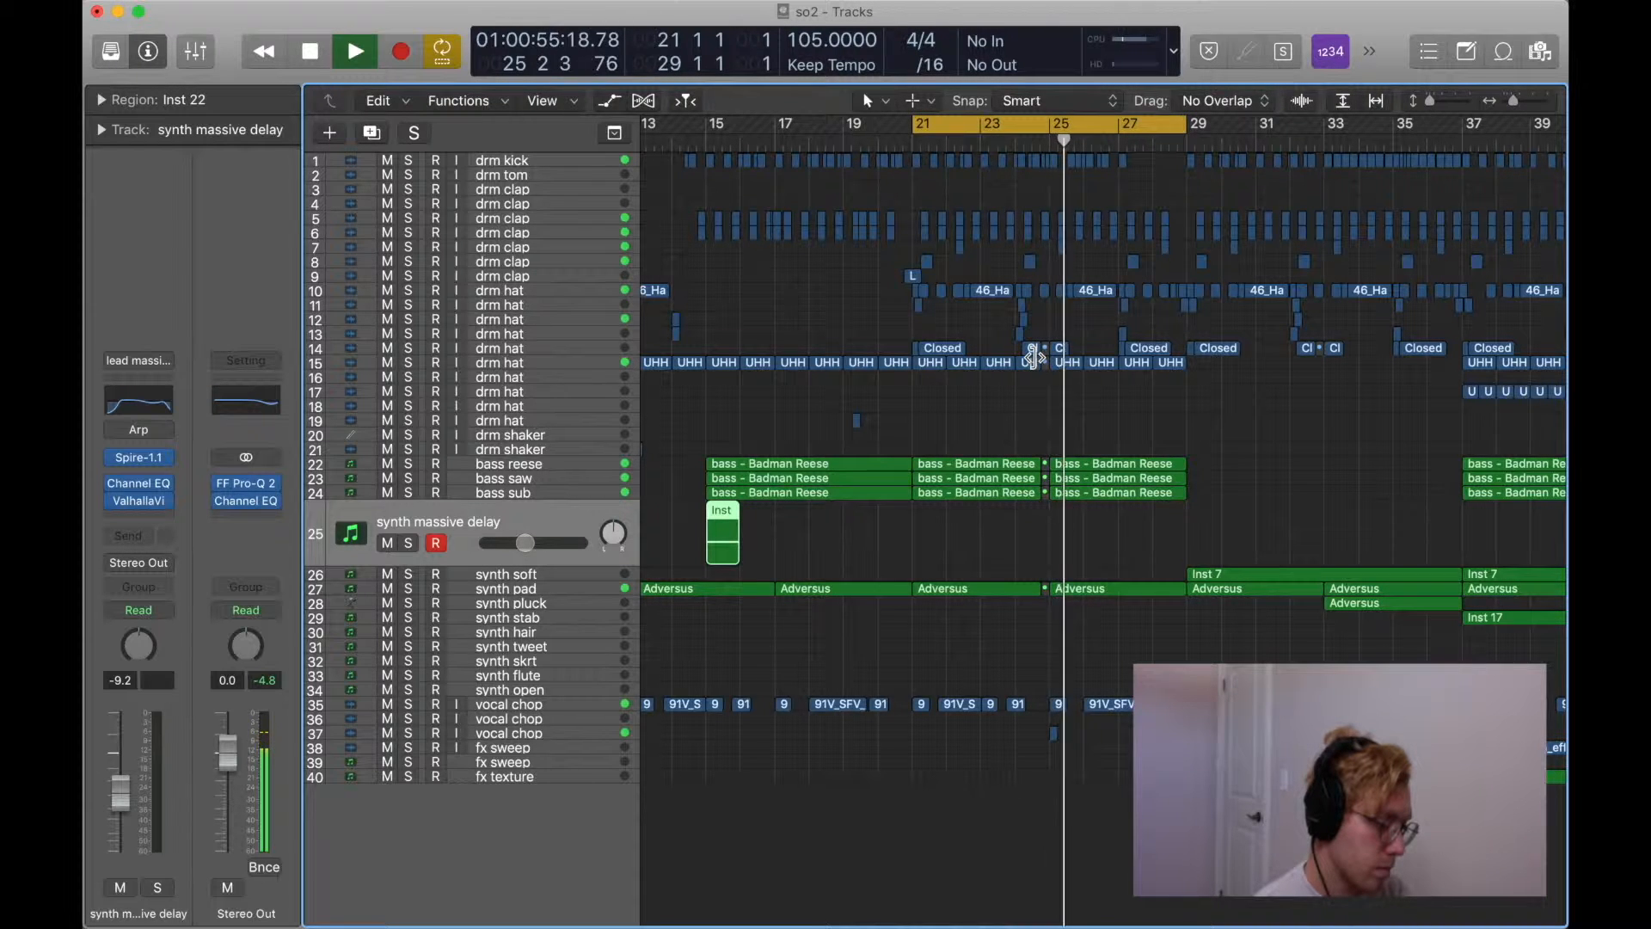
{"action": "key", "text": "space"}
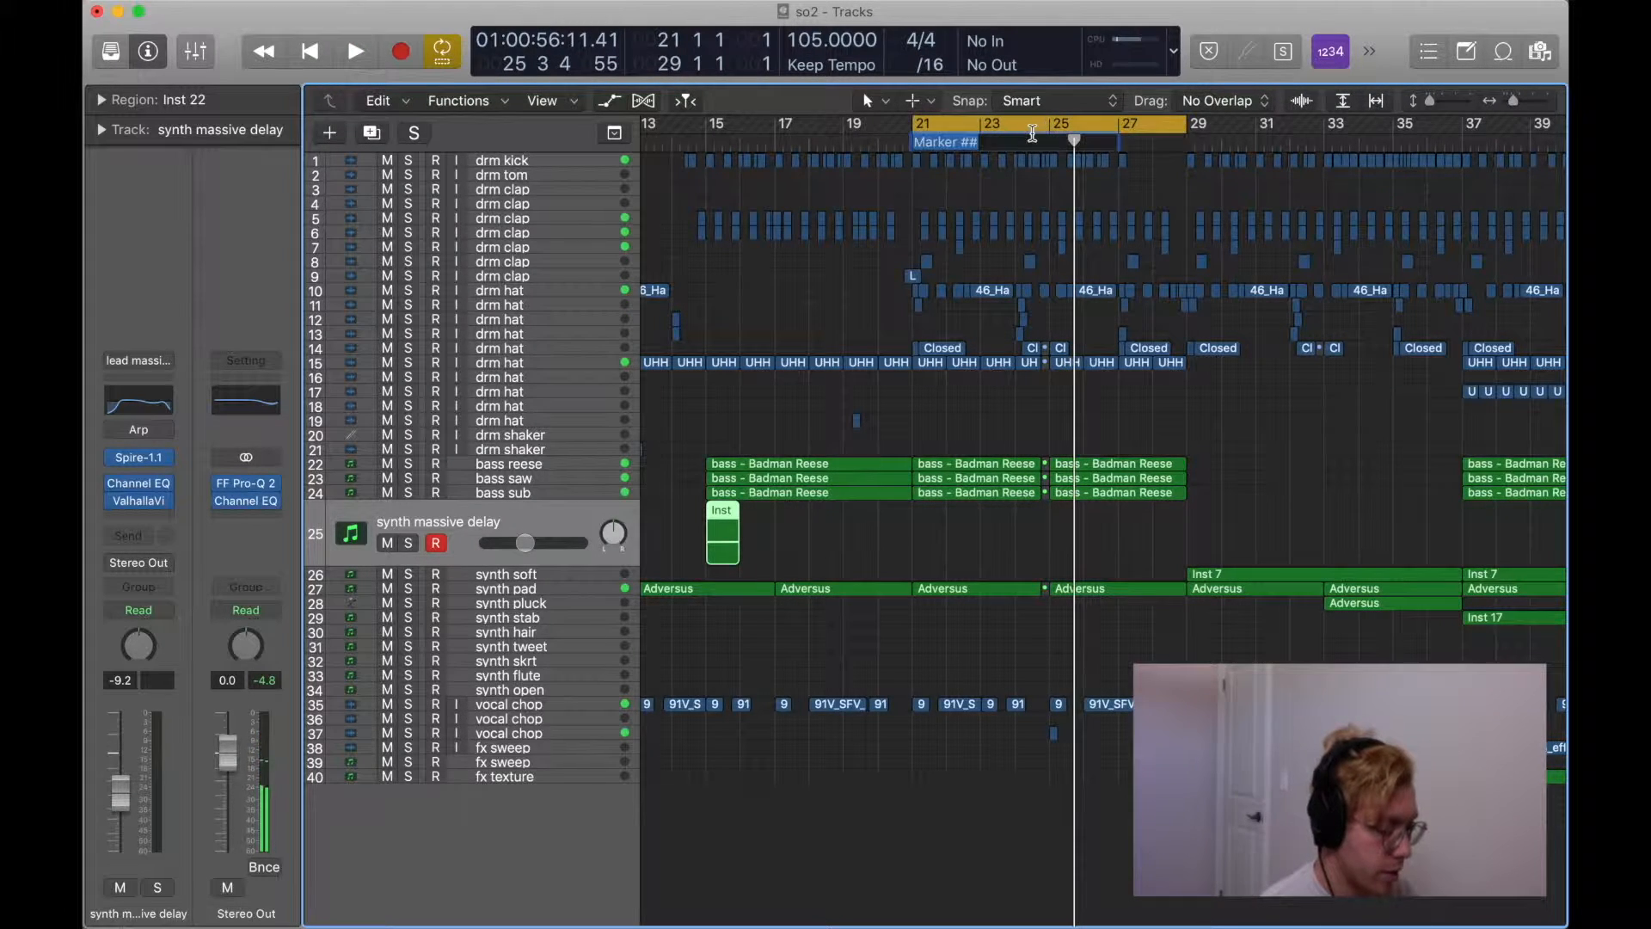
Solo the vocal chop on track 37, play it with the cycle range starting at bar 24, and clear its solo.
{"action": "left_click_drag", "start_coordinate": [1016, 119], "coordinate": [1006, 189]}
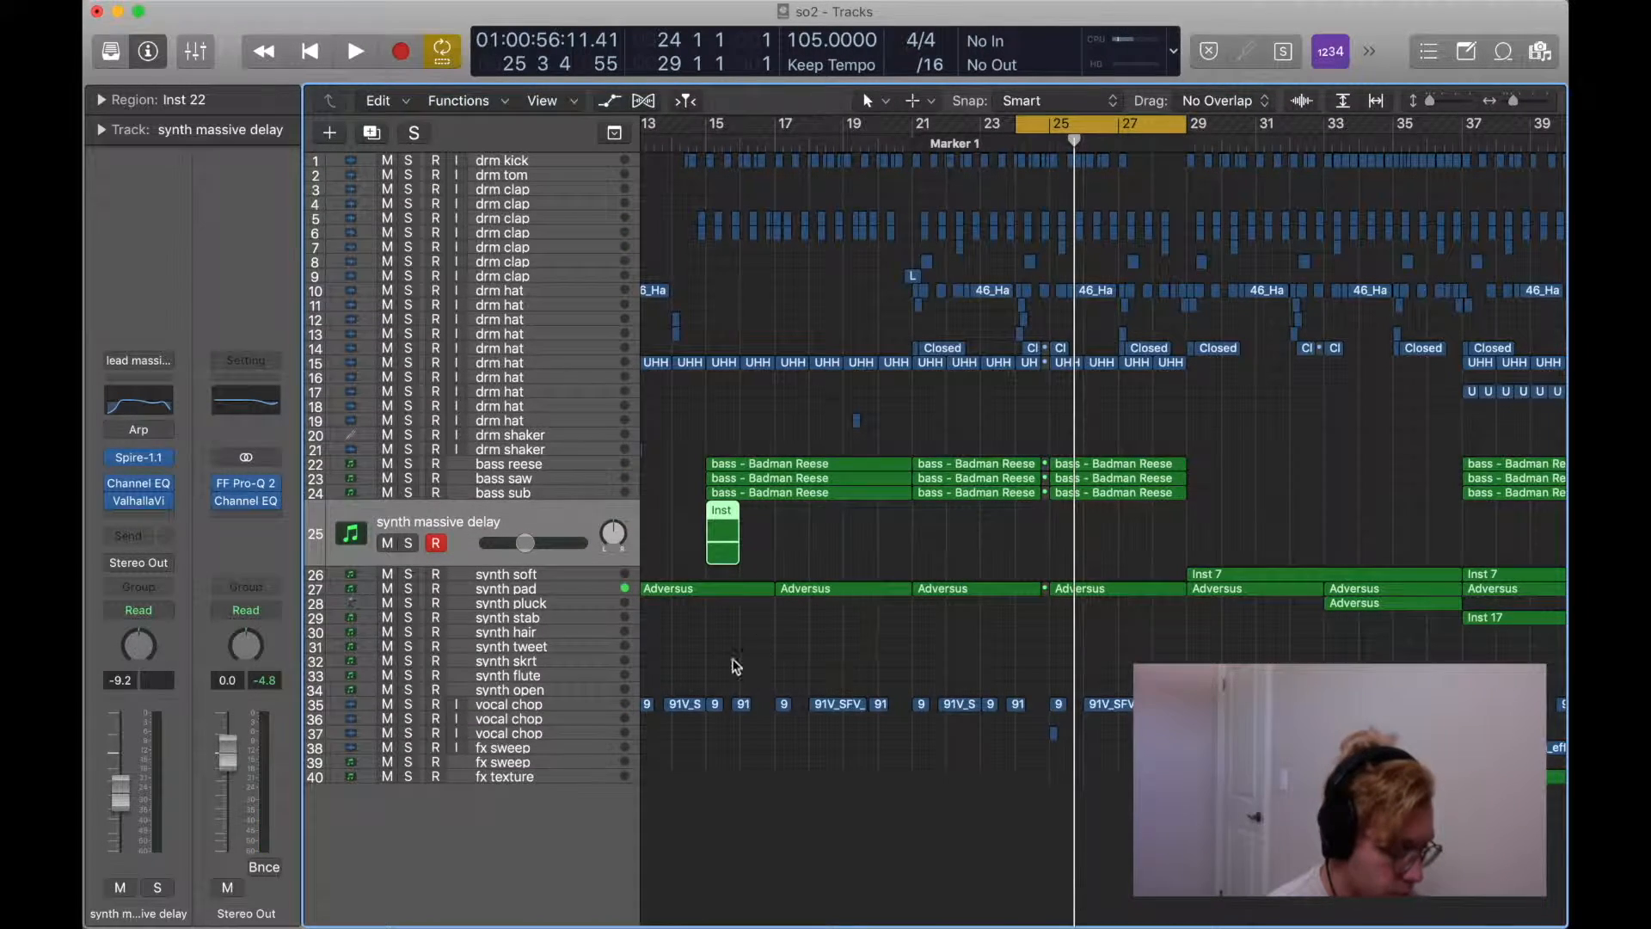
{"action": "left_click", "coordinate": [613, 733]}
{"action": "key", "text": "s"}
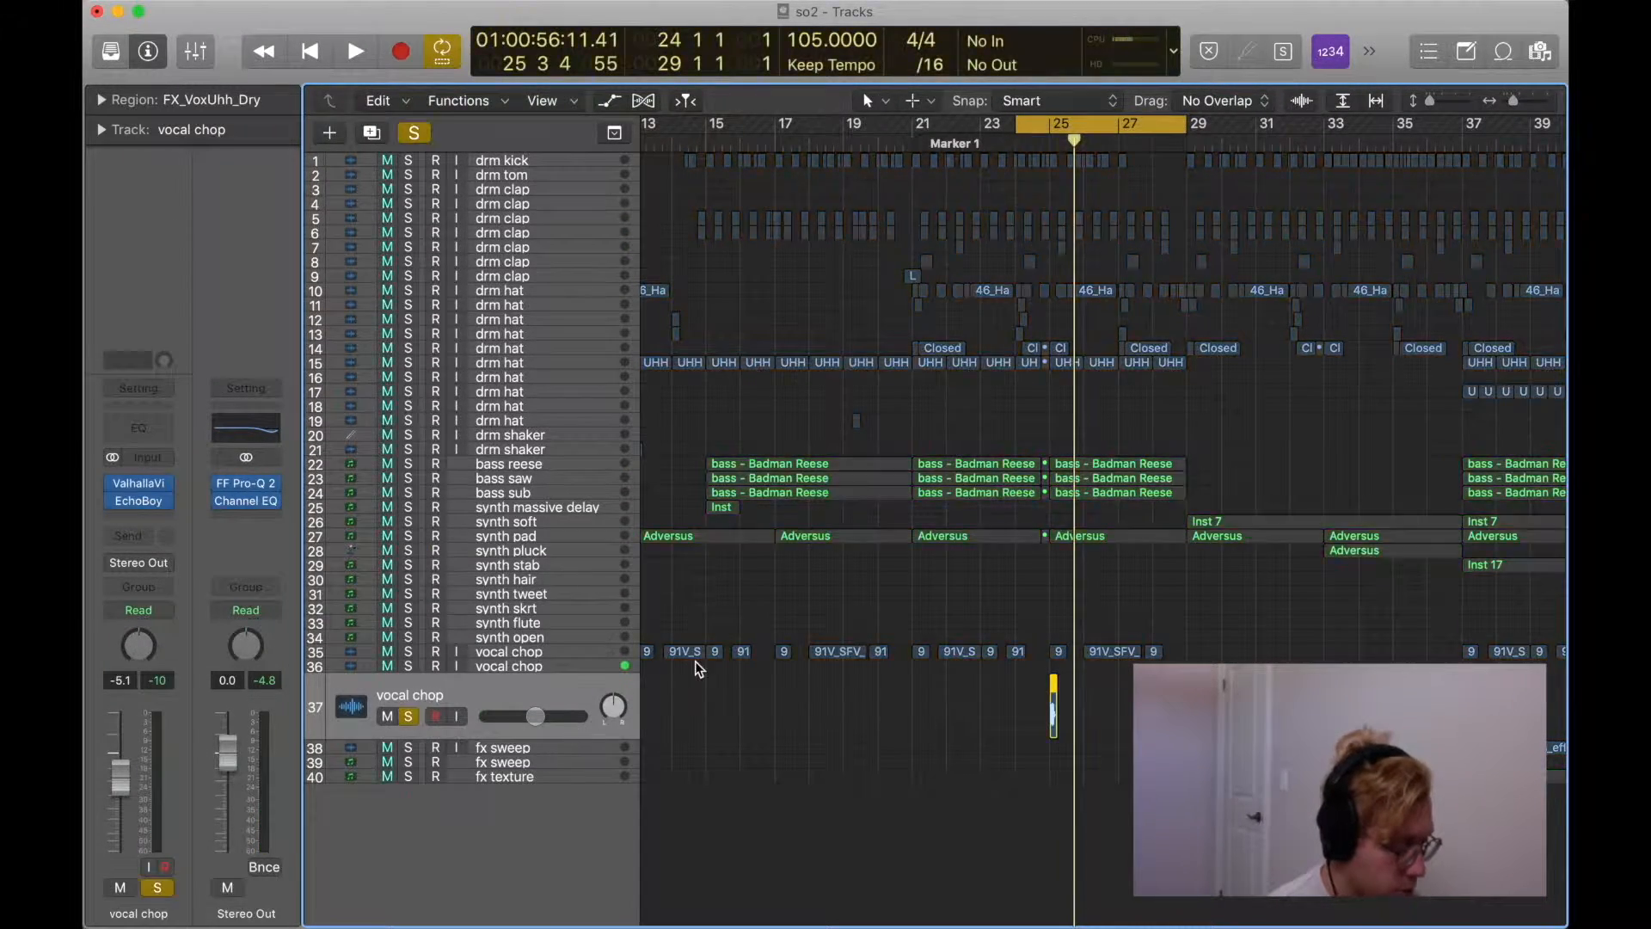
{"action": "key", "text": "space"}
{"action": "key", "text": "super+Right"}
{"action": "key", "text": "super+Right"}
{"action": "key", "text": "super+Right"}
{"action": "key", "text": "super+Right"}
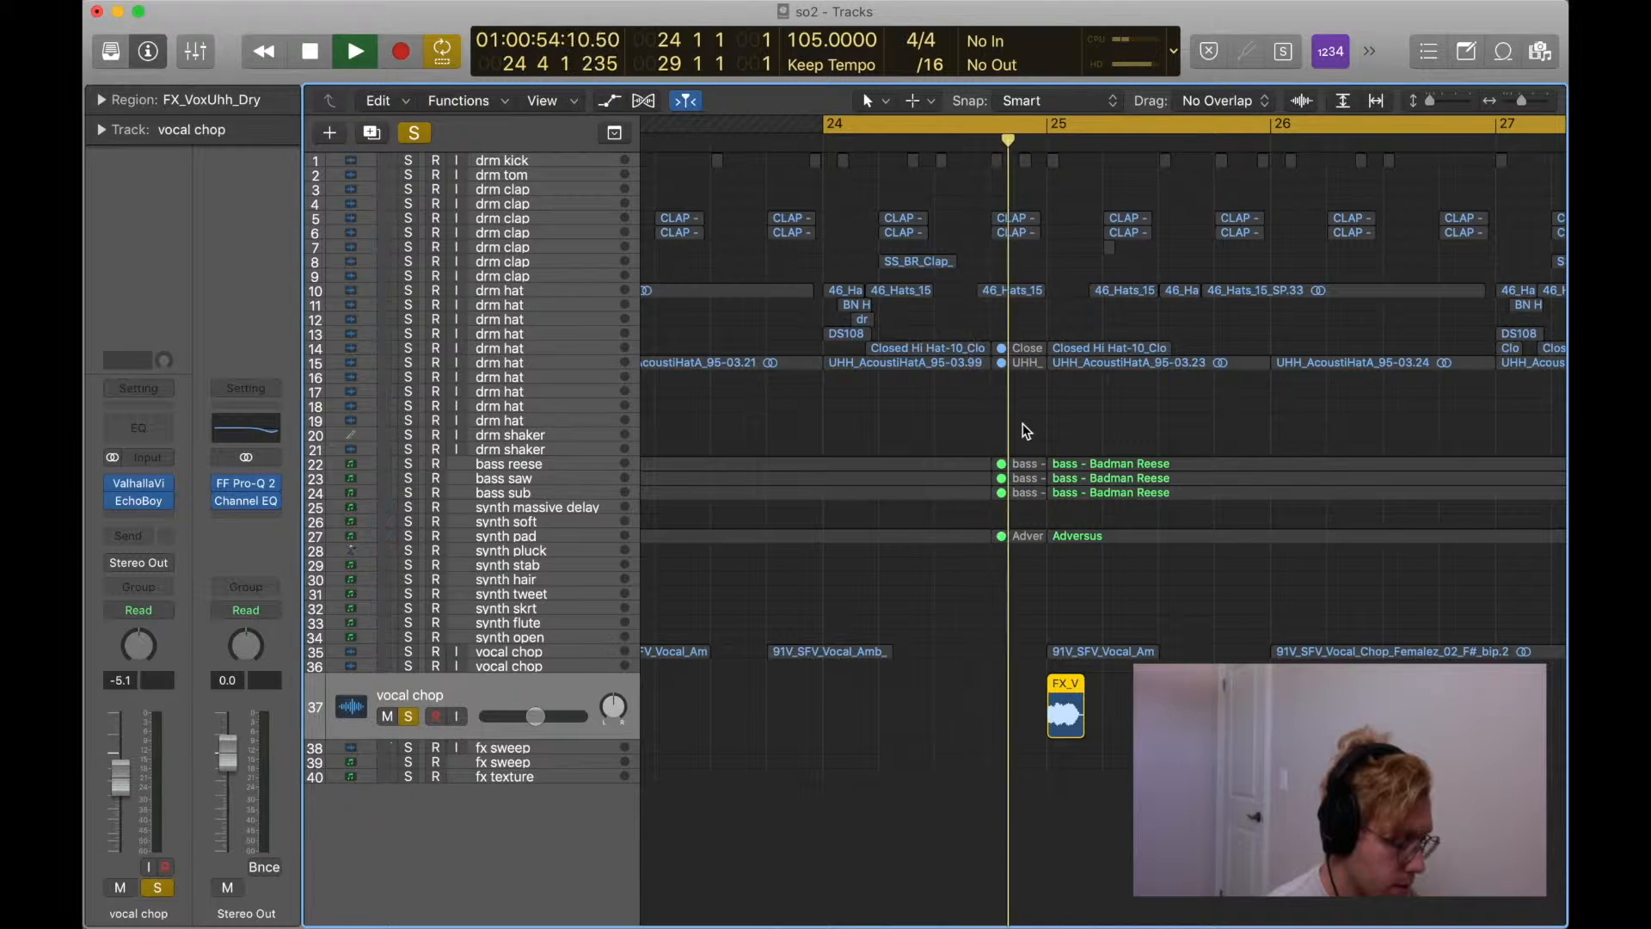
{"action": "key", "text": "space"}
{"action": "key", "text": "s"}
Set the cycle range from 24 4 to about 25 4 2, and select the six muted regions just before bar 25.
{"action": "left_click", "coordinate": [991, 126]}
{"action": "left_click_drag", "start_coordinate": [991, 126], "coordinate": [1232, 126]}
{"action": "left_click_drag", "start_coordinate": [1016, 604], "coordinate": [1019, 342]}
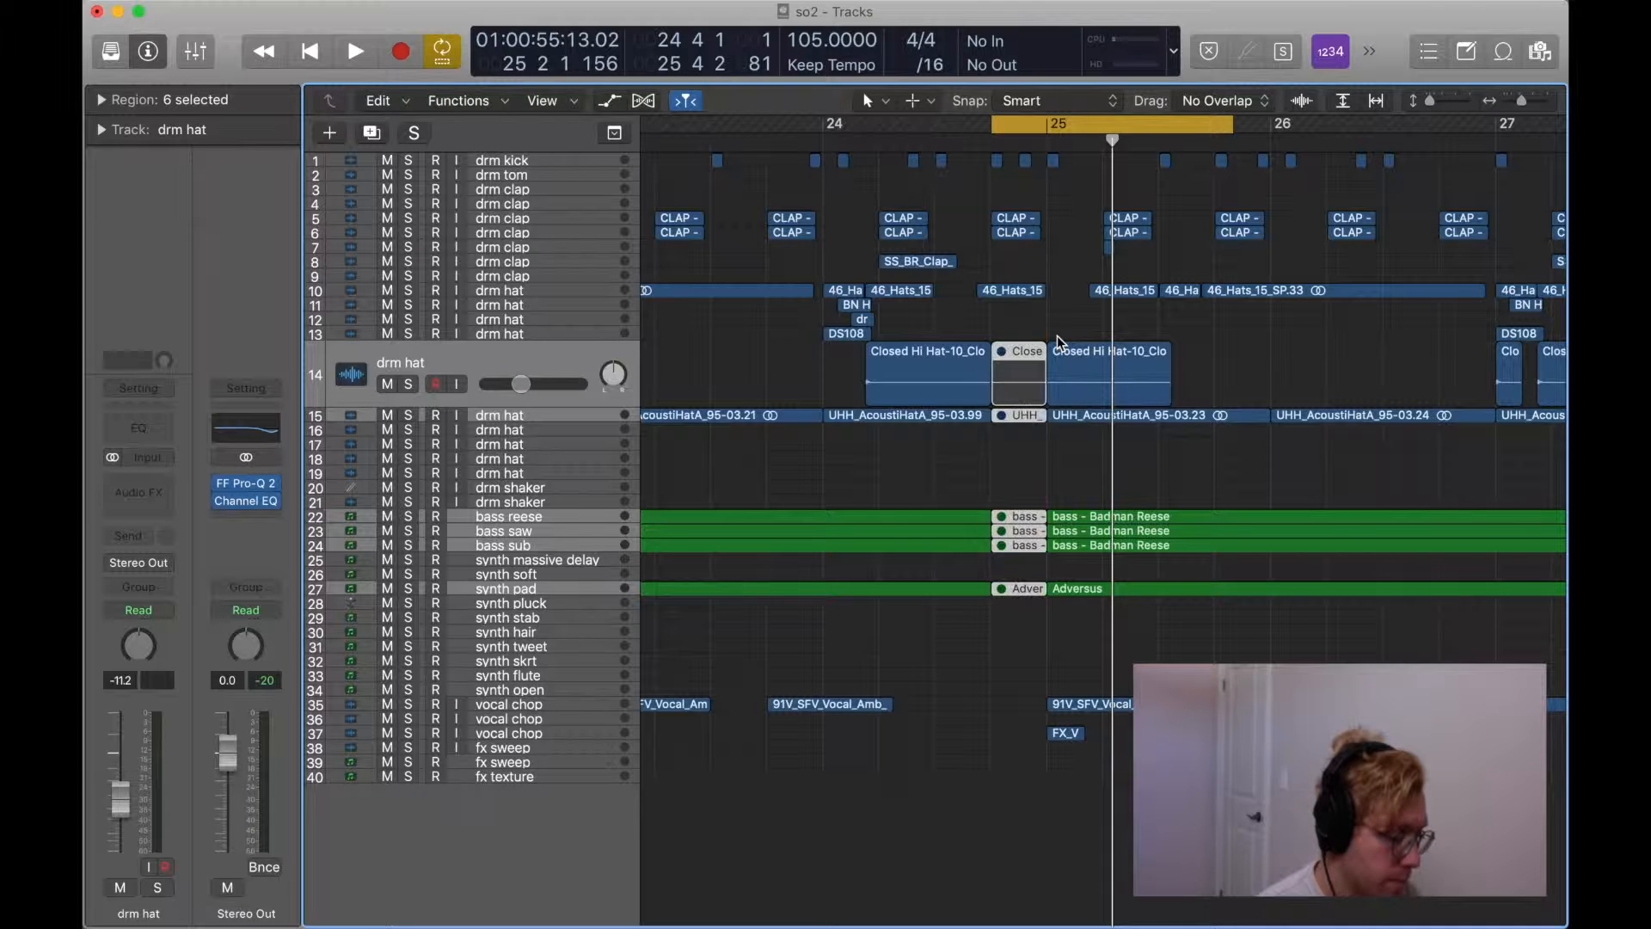
{"action": "scroll", "coordinate": [1096, 342], "scroll_direction": "down", "scroll_amount": 8}
{"action": "scroll", "coordinate": [1096, 342], "scroll_direction": "up", "scroll_amount": 7}
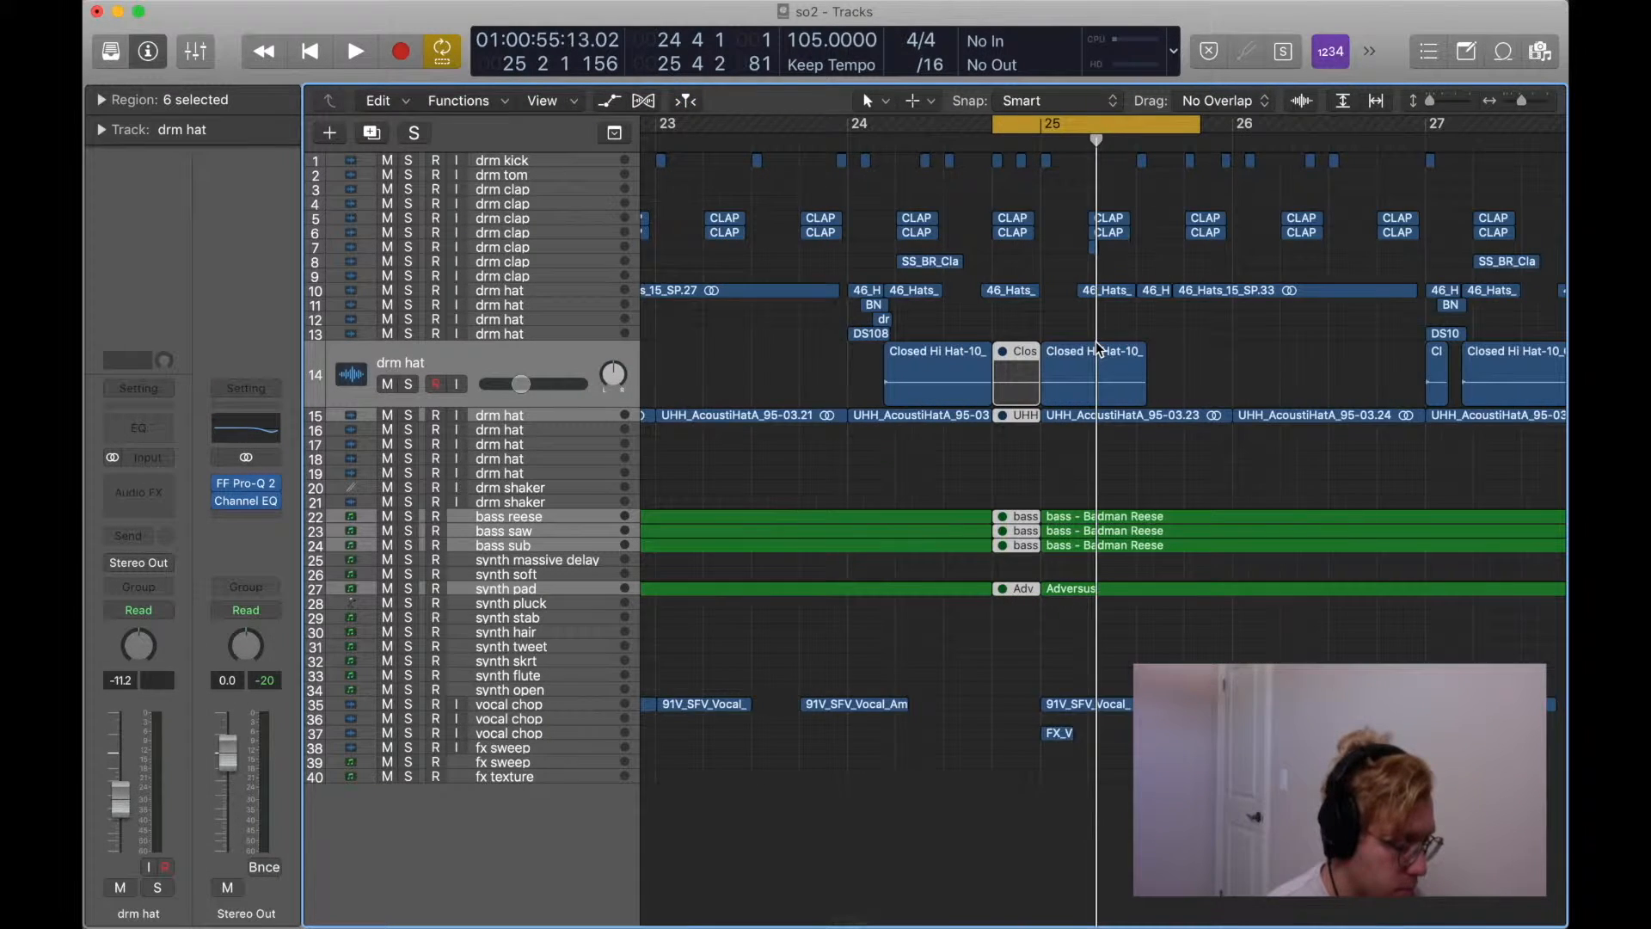
{"action": "scroll", "coordinate": [1095, 342], "scroll_direction": "right", "scroll_amount": 2}
{"action": "scroll", "coordinate": [1098, 349], "scroll_direction": "right", "scroll_amount": 1}
Set the cycle range to run from bar 25 to about 27 2 3.
{"action": "left_click_drag", "start_coordinate": [943, 124], "coordinate": [1390, 181]}
{"action": "key", "text": "super+Left"}
{"action": "key", "text": "super+Left"}
{"action": "key", "text": "super+Left"}
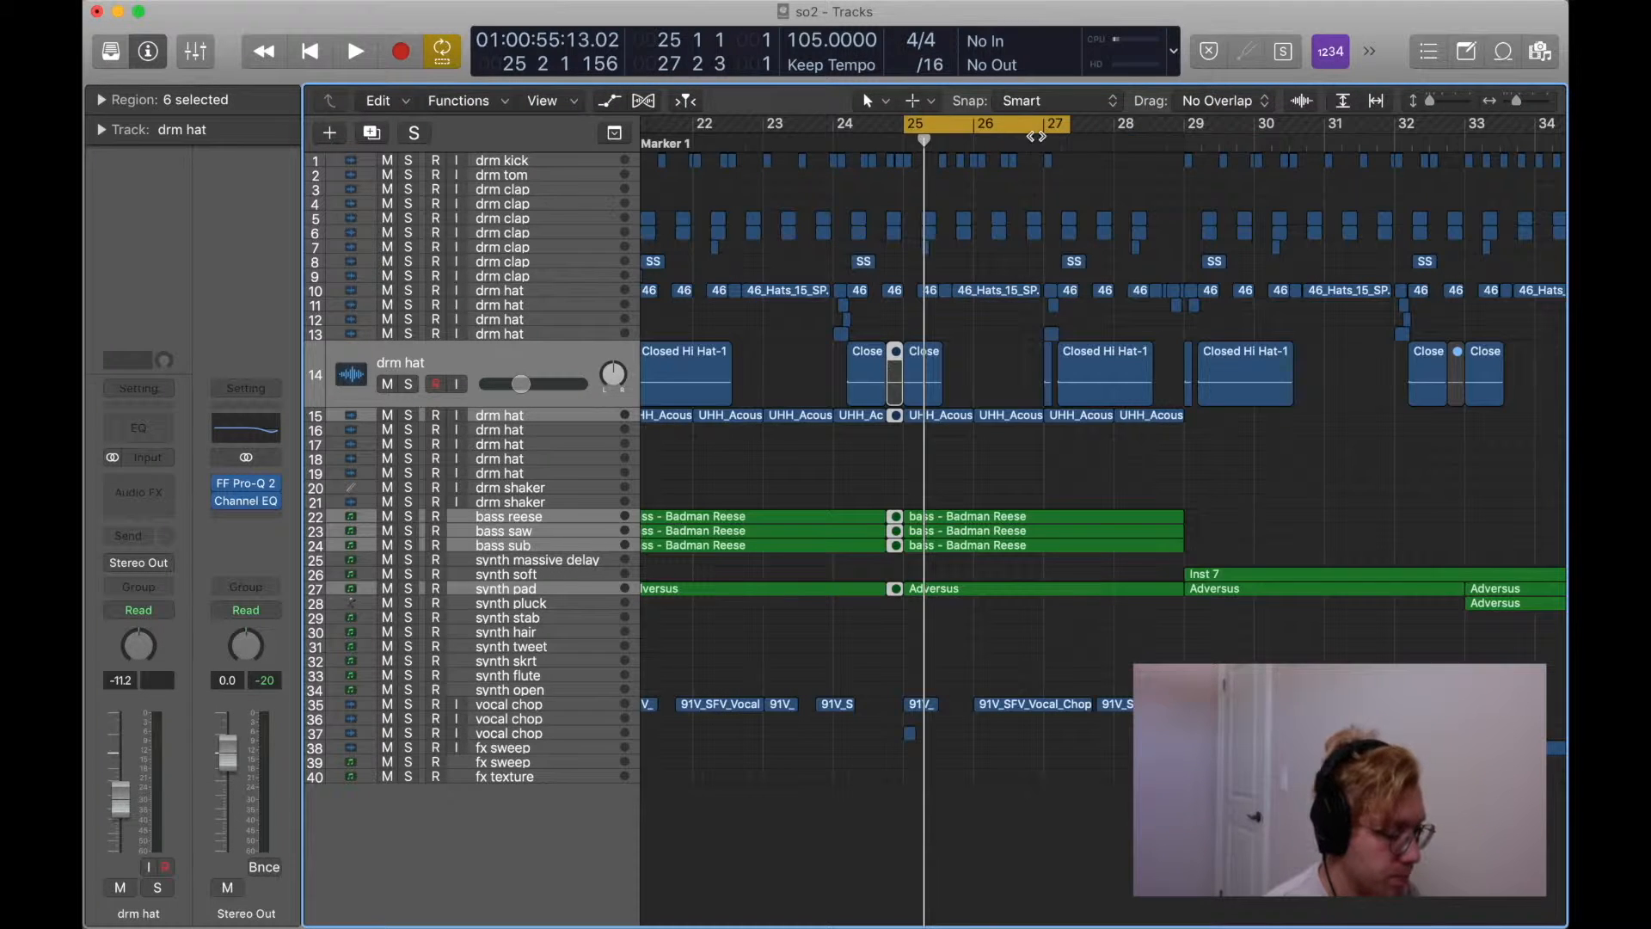
Play the full mix from about bar 24 to about 28 3 with cycling turned off, and stop the playback.
{"action": "left_click", "coordinate": [860, 133]}
{"action": "key", "text": "space"}
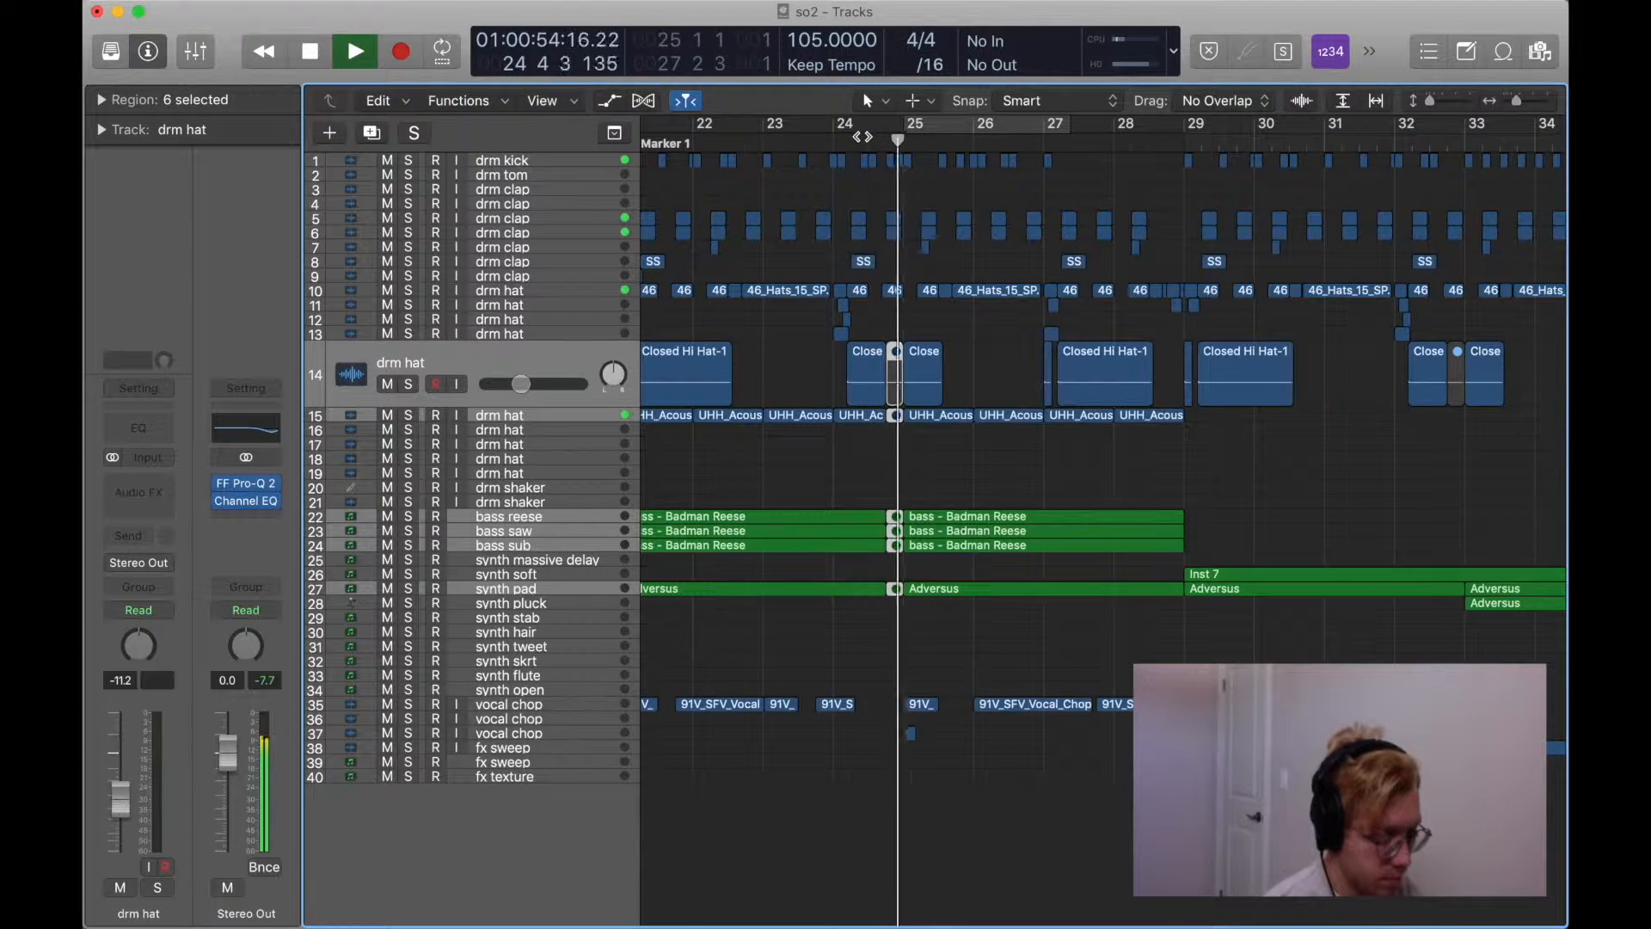
{"action": "scroll", "coordinate": [911, 200], "scroll_direction": "right", "scroll_amount": 4}
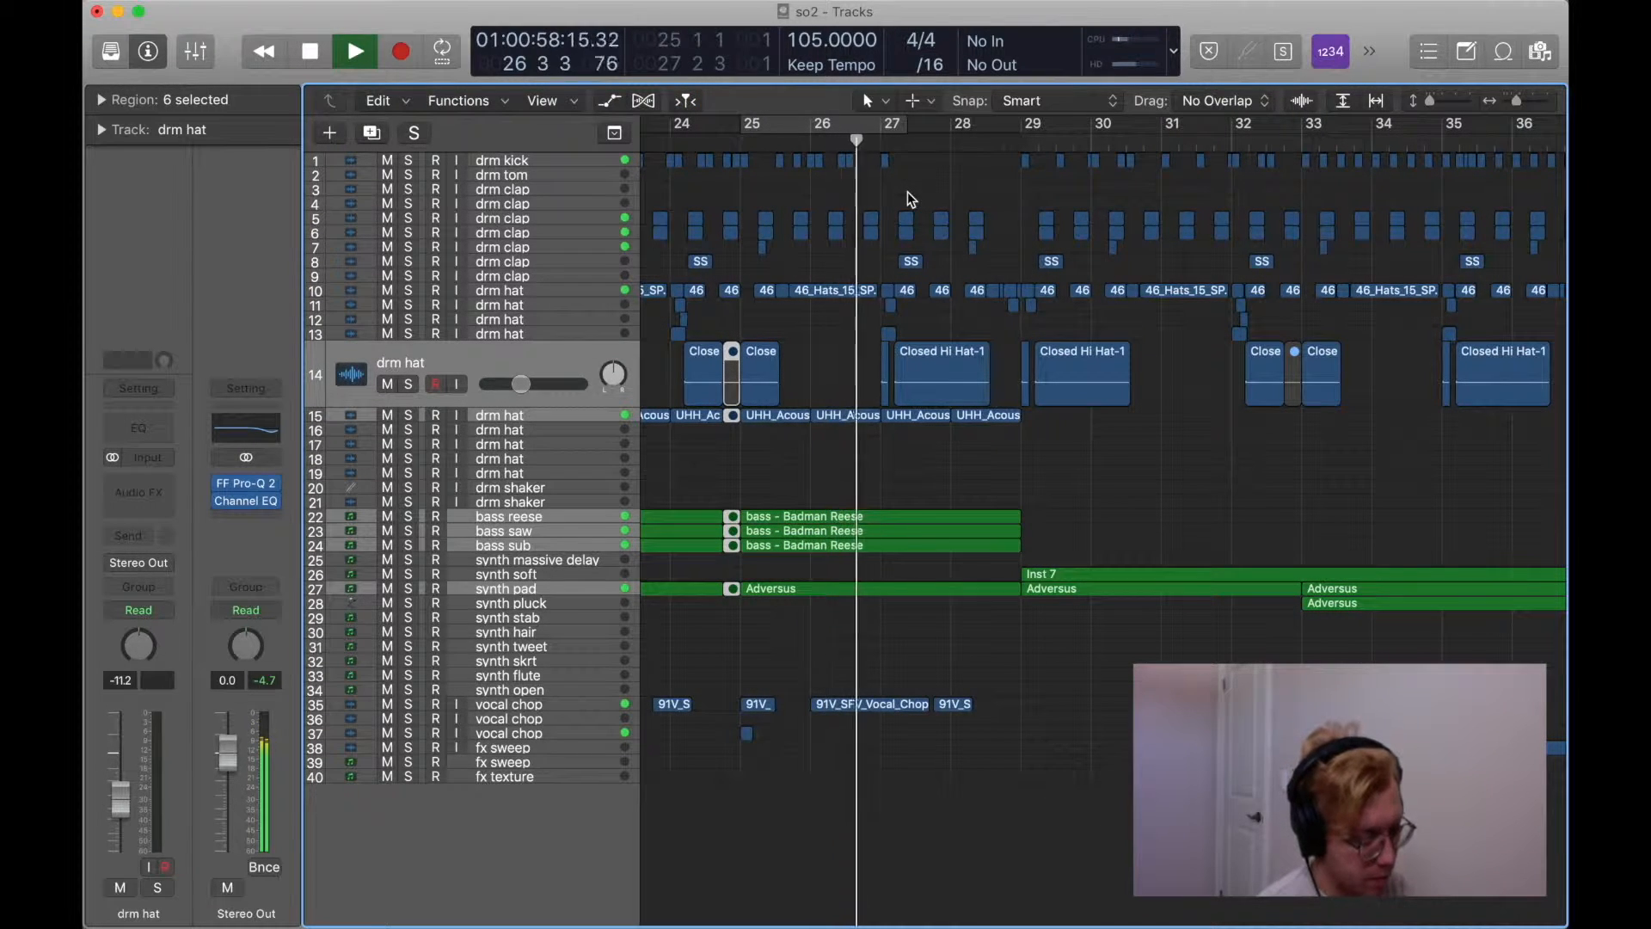
{"action": "key", "text": "super+Left"}
{"action": "key", "text": "super+Left"}
{"action": "key", "text": "super+Left"}
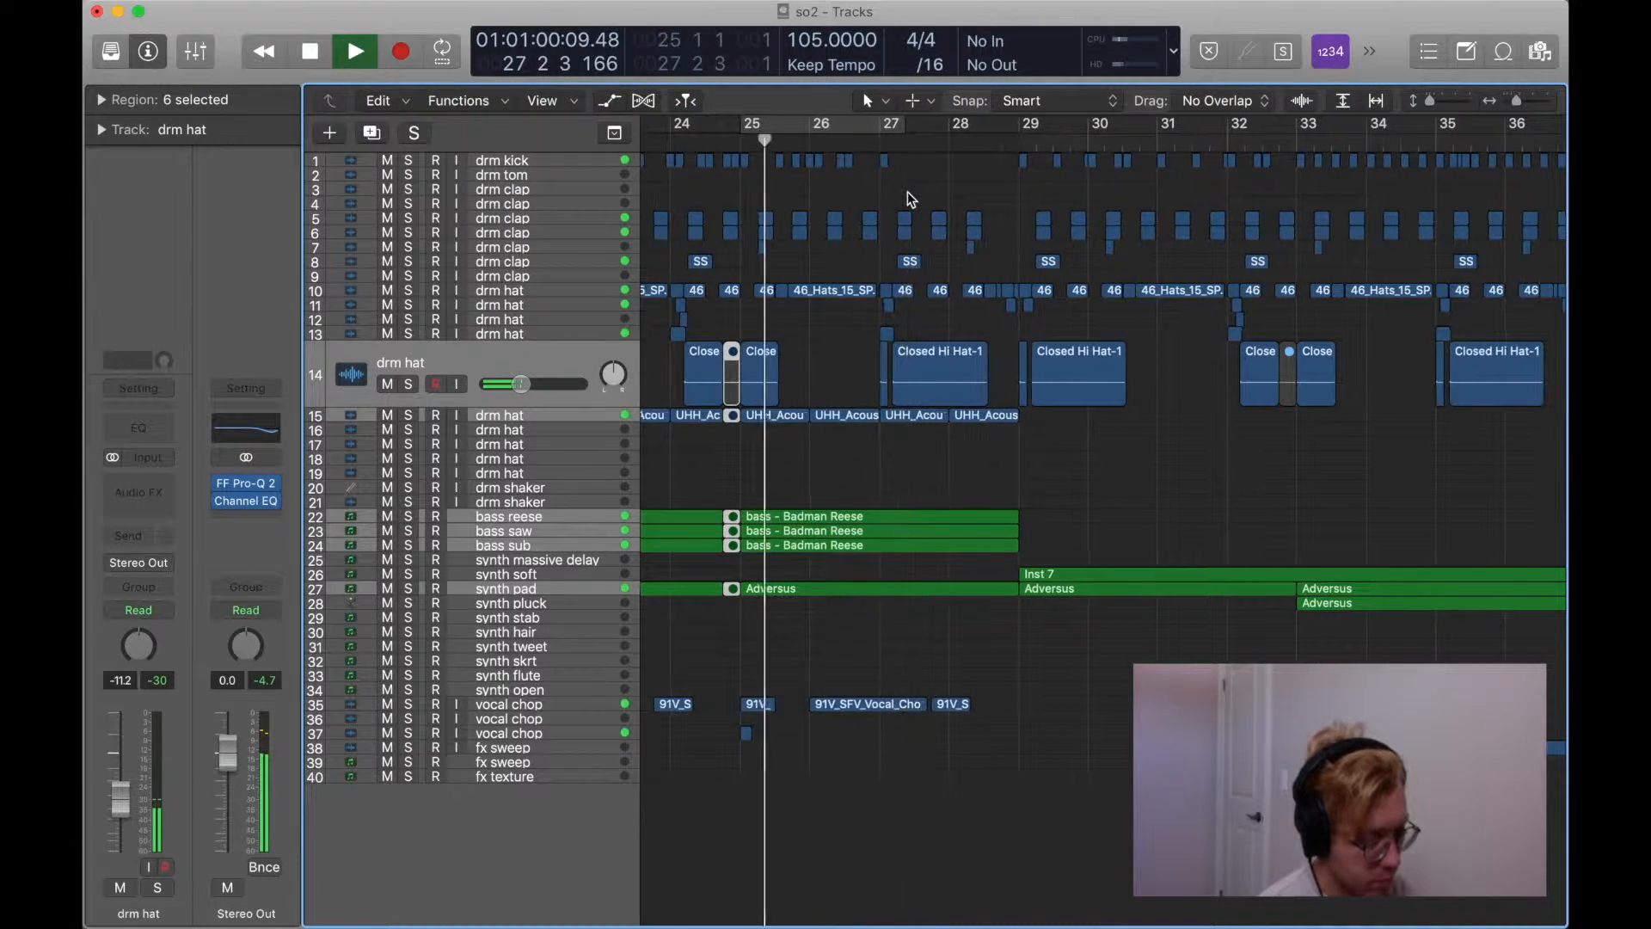
{"action": "key", "text": "super+Right"}
{"action": "key", "text": "super+Right"}
{"action": "key", "text": "super+Right"}
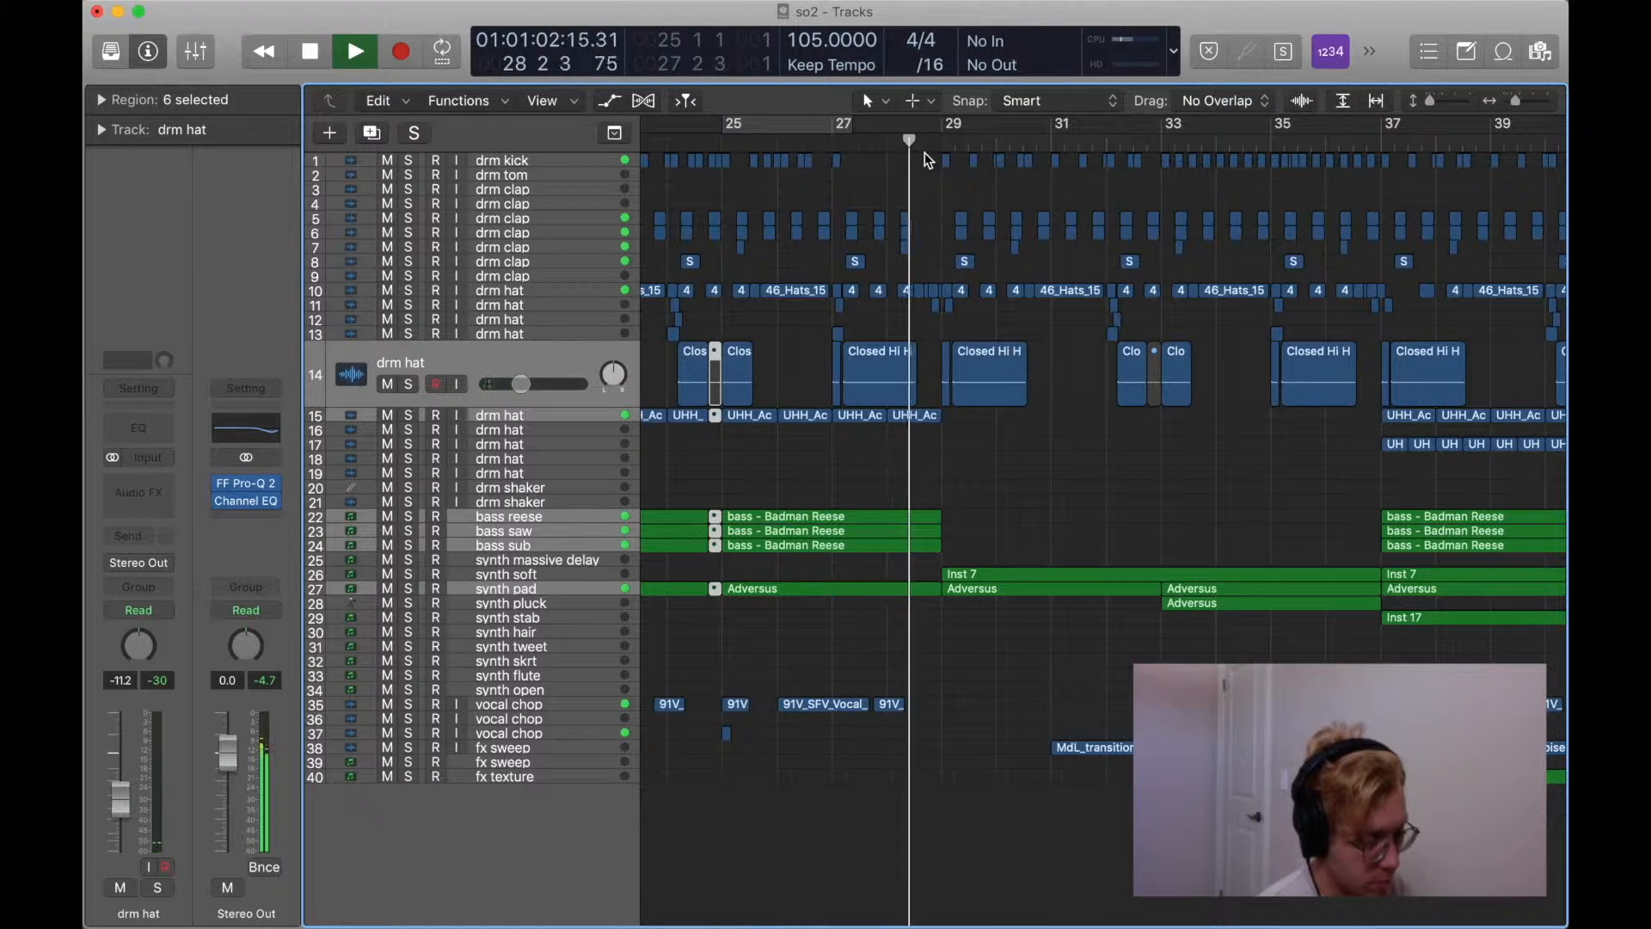
{"action": "key", "text": "space"}
Set the cycle range to bars 29 to 33, play the start of the section in the full mix, and turn cycling off.
{"action": "left_click_drag", "start_coordinate": [943, 127], "coordinate": [1180, 153]}
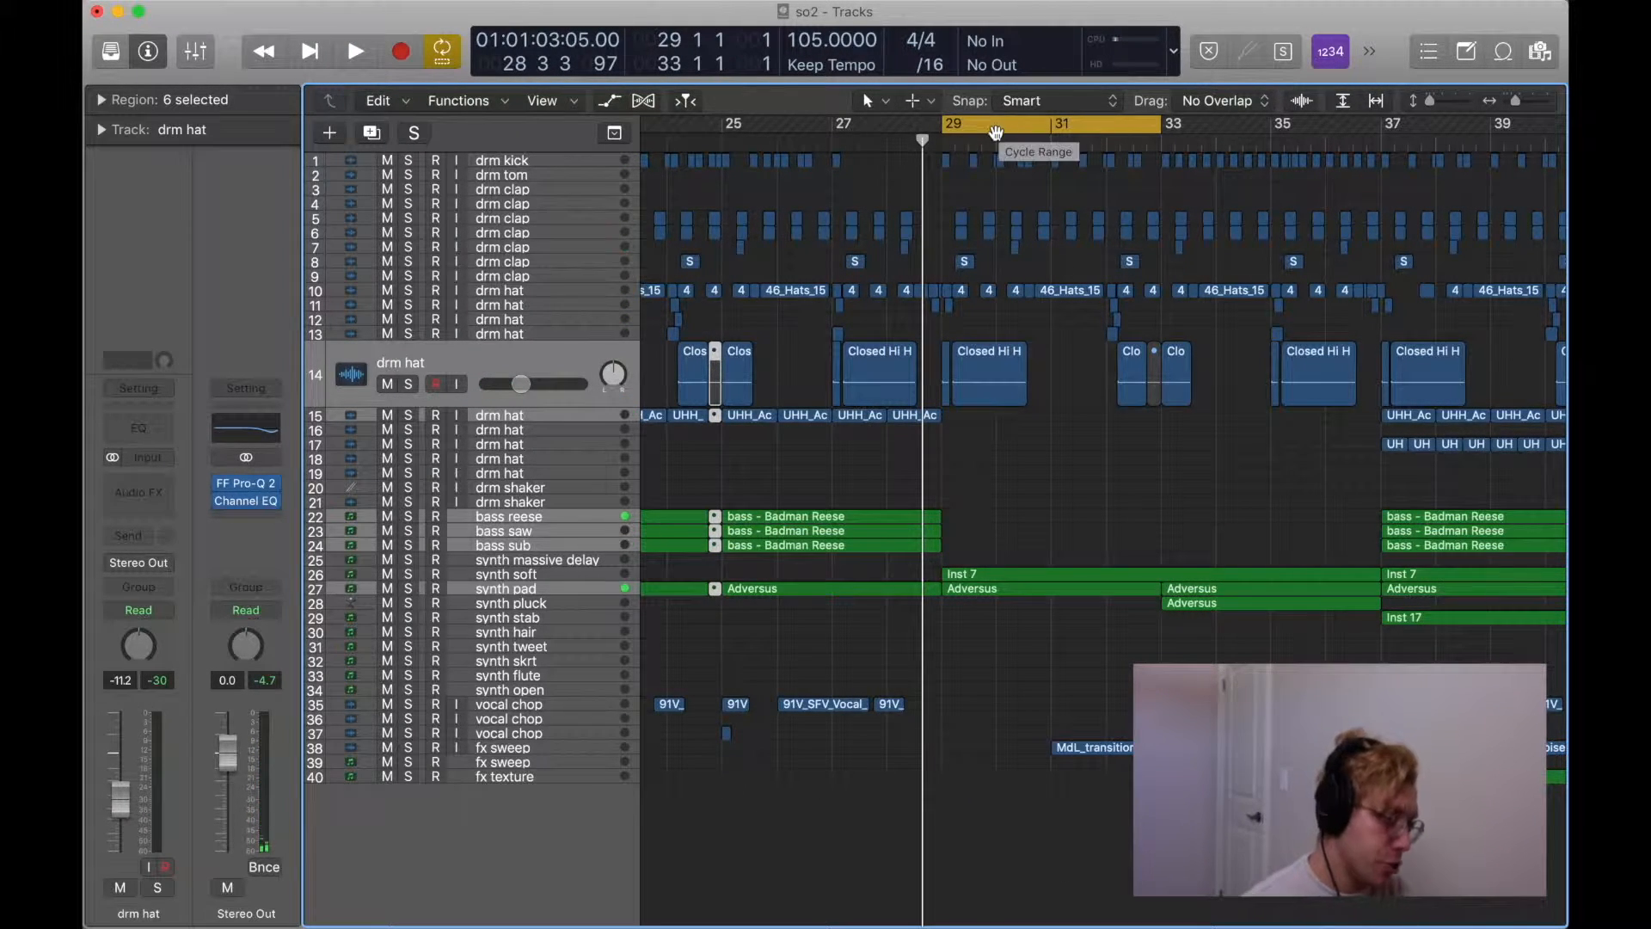
{"action": "key", "text": "space"}
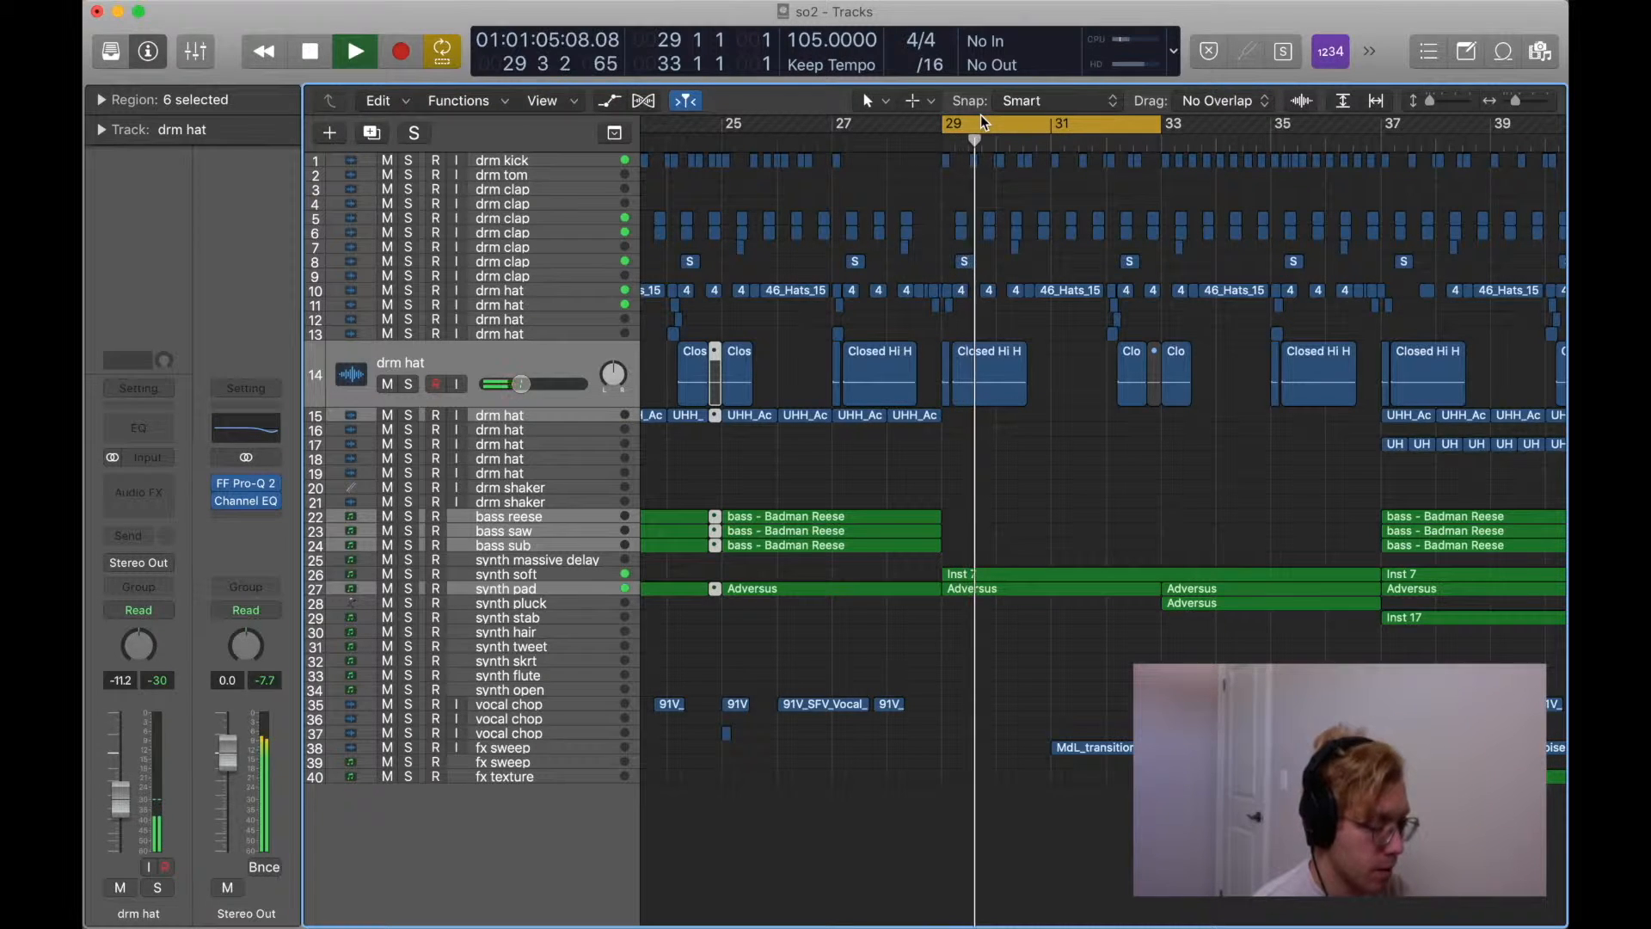
{"action": "key", "text": "space"}
{"action": "key", "text": "c"}
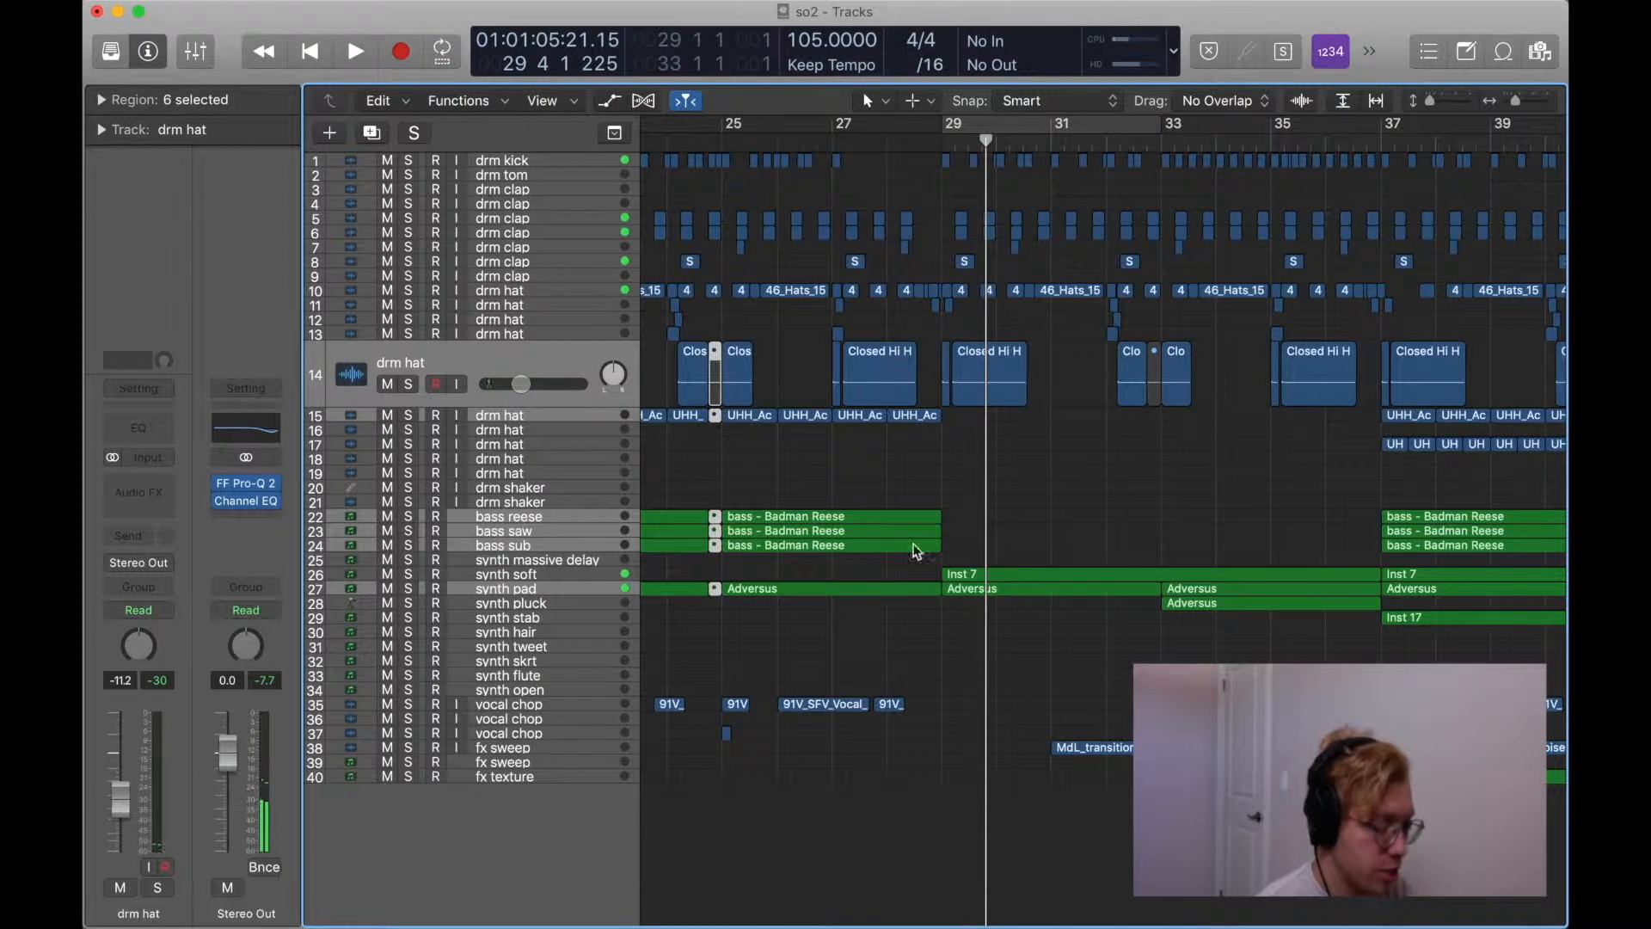
Solo the synth pad on track 27 and play it with cycling turned on between bars 29 and 33.
{"action": "left_click", "coordinate": [569, 588]}
{"action": "key", "text": "s"}
{"action": "key", "text": "space"}
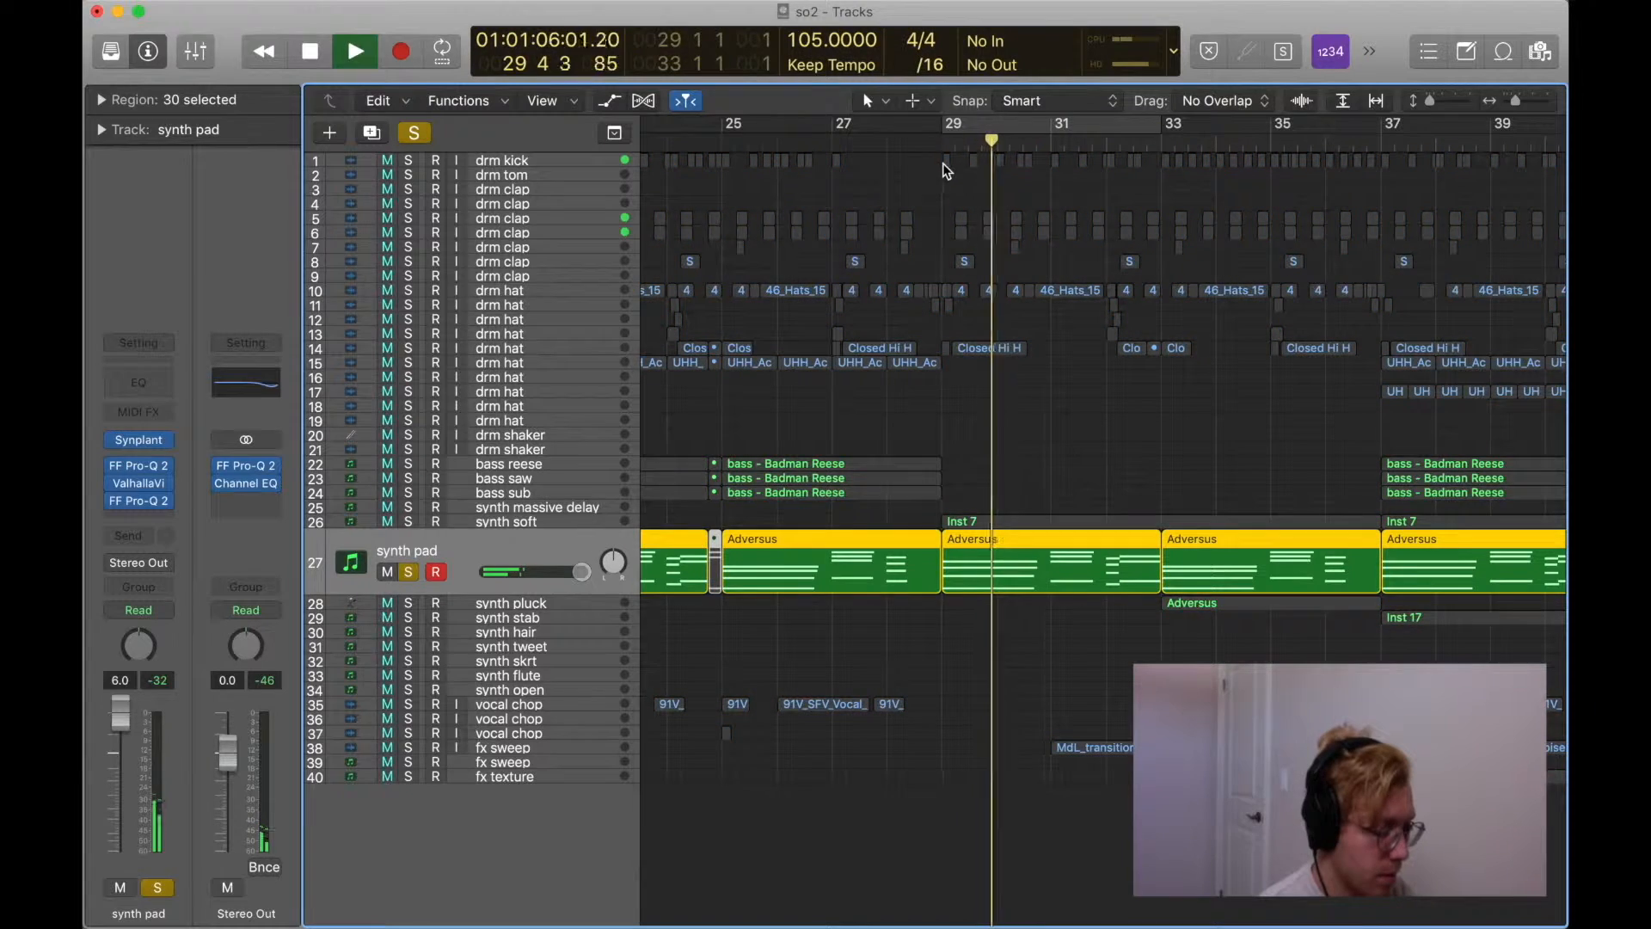
{"action": "left_click", "coordinate": [1005, 127]}
{"action": "left_click", "coordinate": [994, 647]}
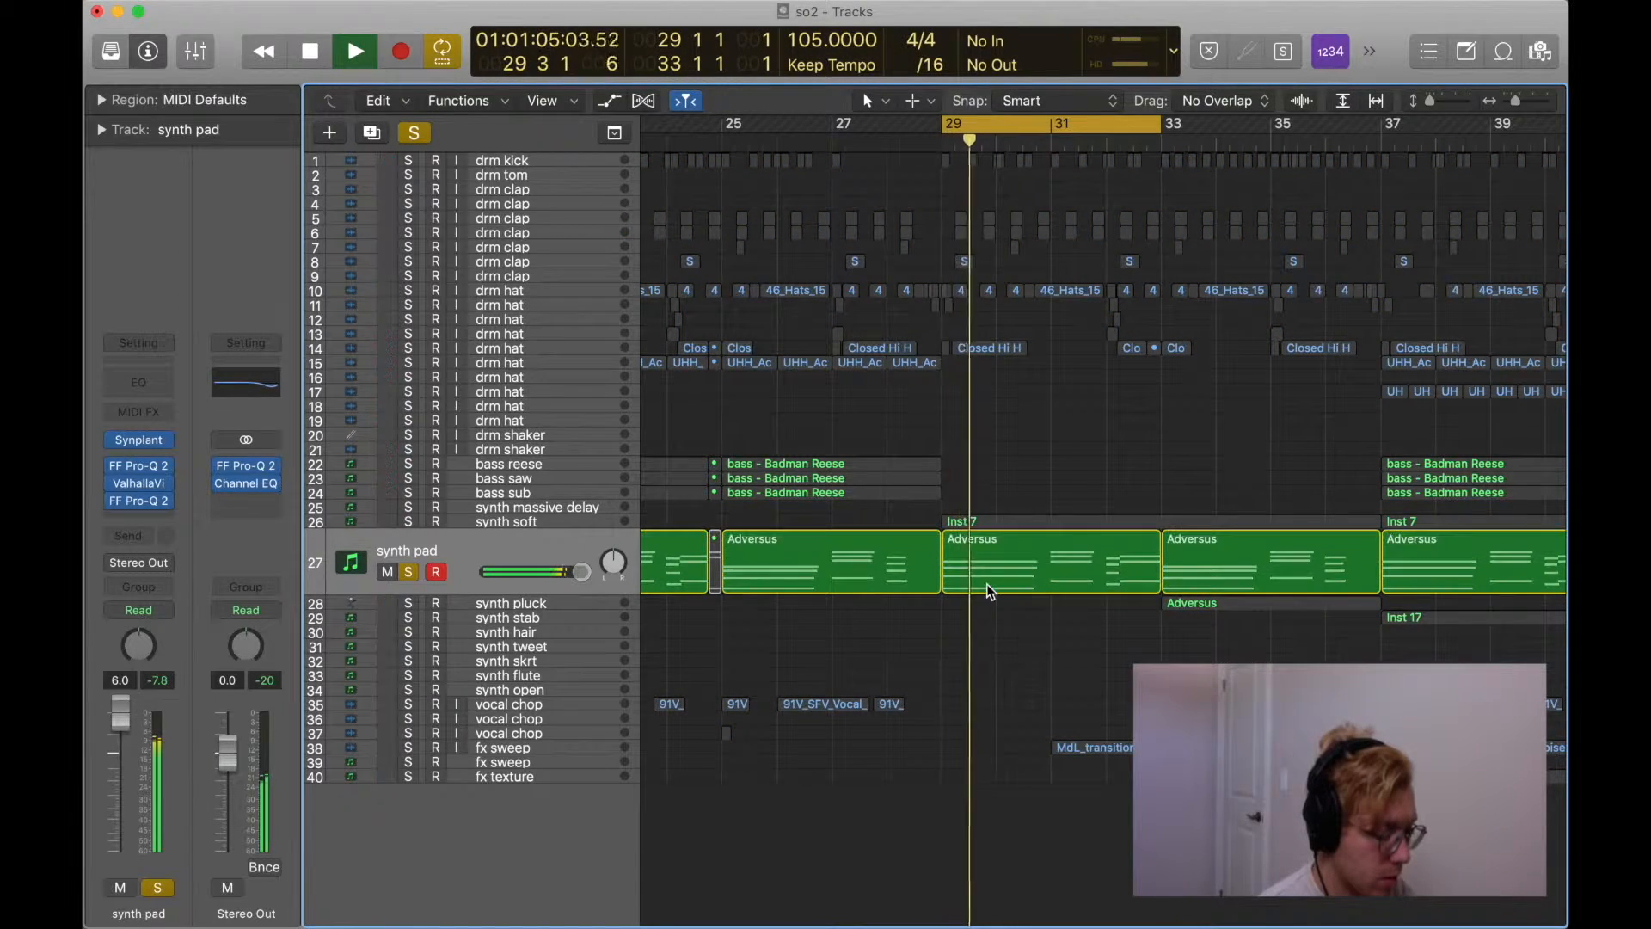
Audition the soloed synth pad at bar 25 and at bar 21, and stop the playback.
{"action": "key", "text": "z"}
{"action": "key", "text": "super+Right"}
{"action": "key", "text": "super+Right"}
{"action": "left_click", "coordinate": [798, 144]}
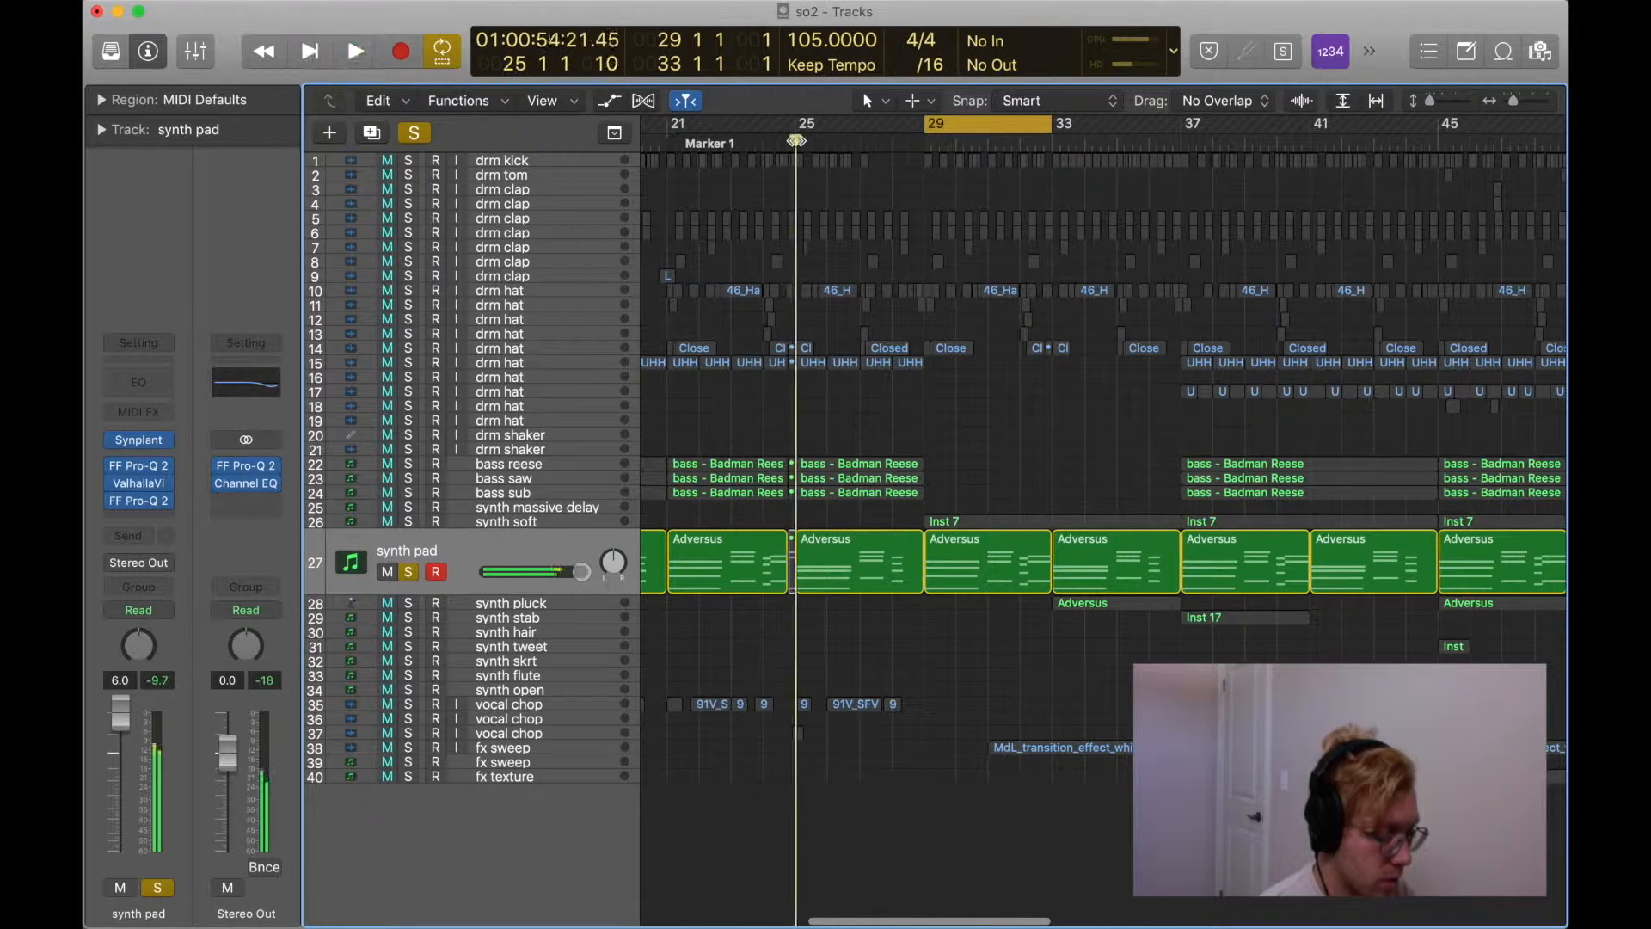
{"action": "scroll", "coordinate": [857, 438], "scroll_direction": "left", "scroll_amount": 2}
{"action": "scroll", "coordinate": [857, 438], "scroll_direction": "left", "scroll_amount": 1}
{"action": "left_click", "coordinate": [739, 142]}
{"action": "key", "text": "space"}
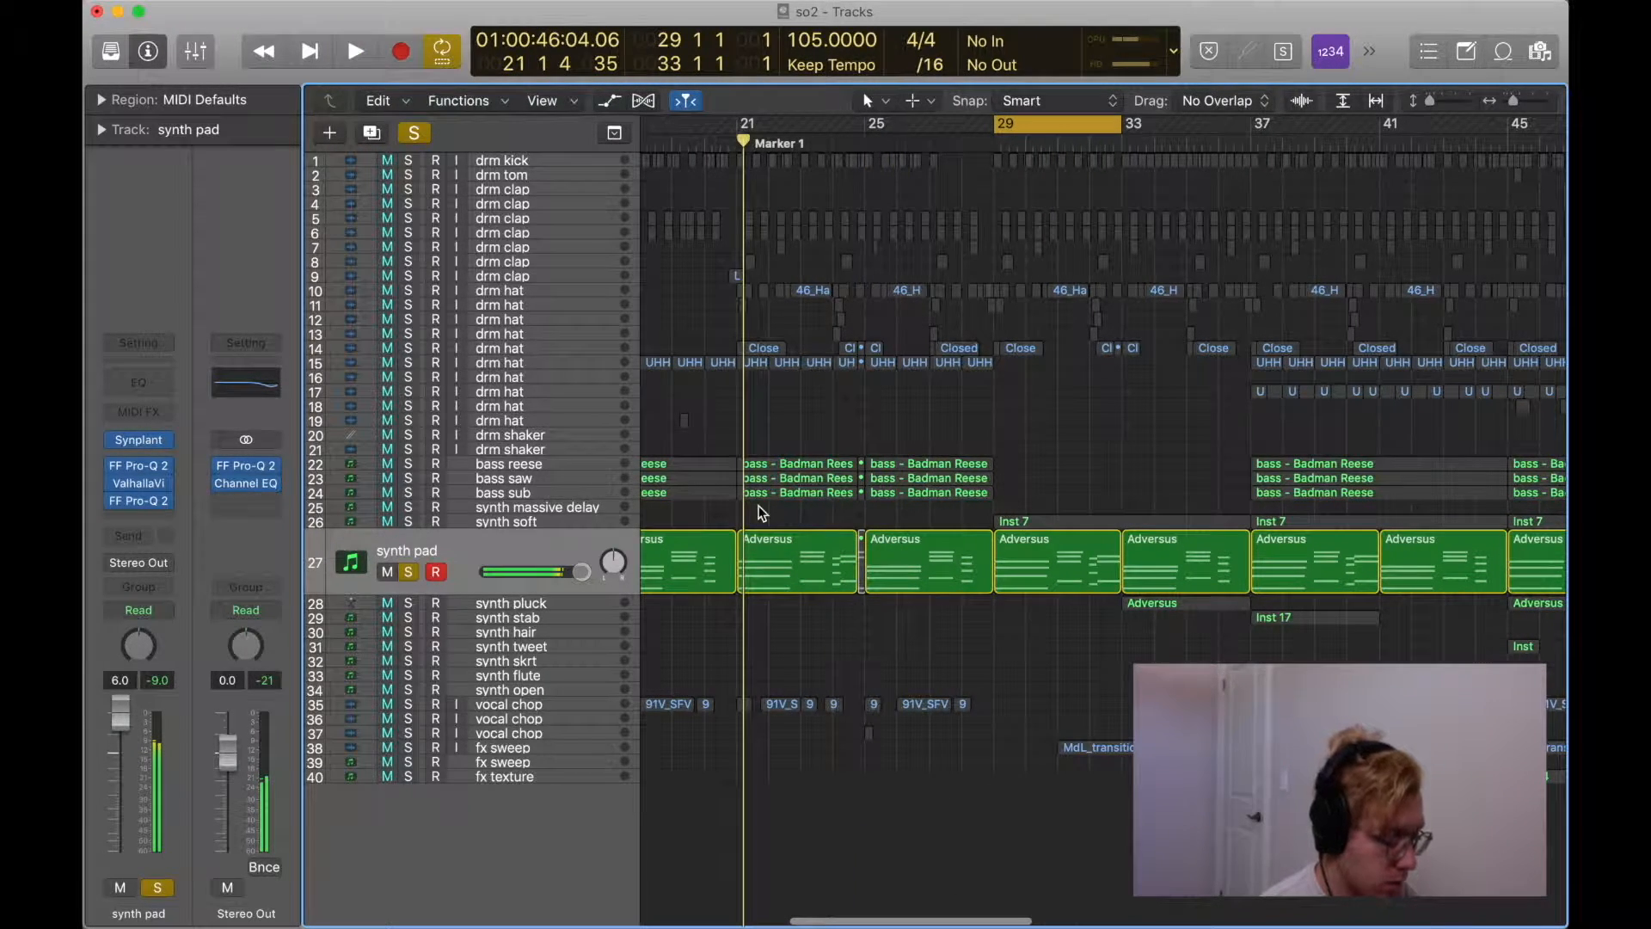
Play from bar 29 with the synth soft on track 26 soloed alongside the synth pad, and clear the synth soft's solo.
{"action": "key", "text": "space"}
{"action": "left_click", "coordinate": [550, 520]}
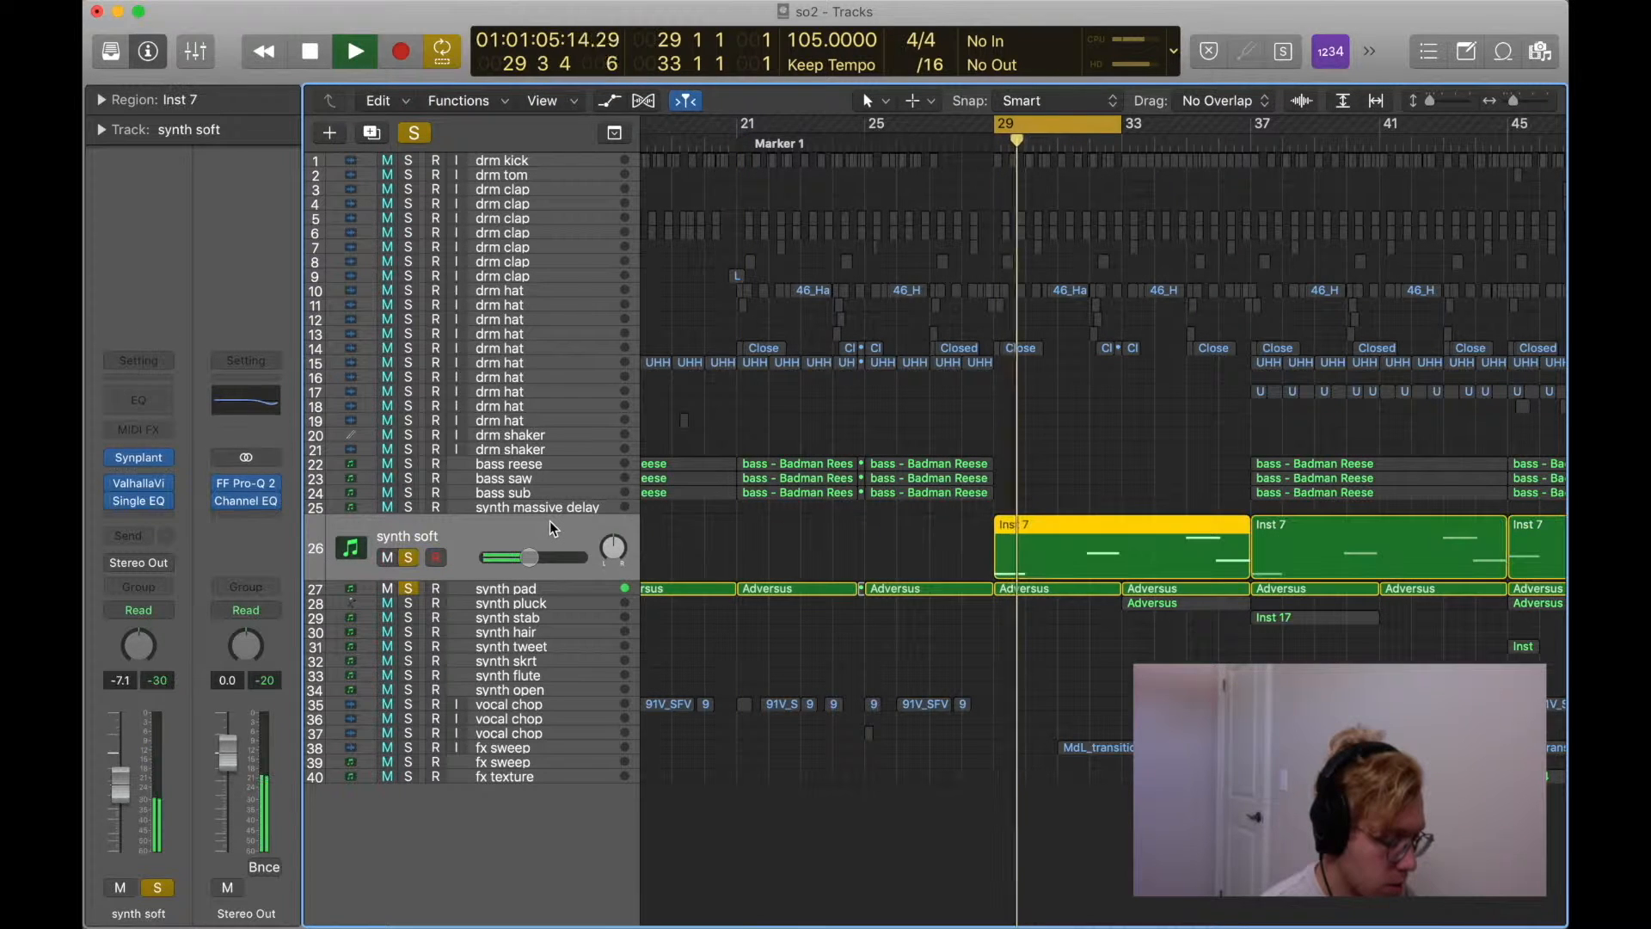
{"action": "key", "text": "ctrl+s"}
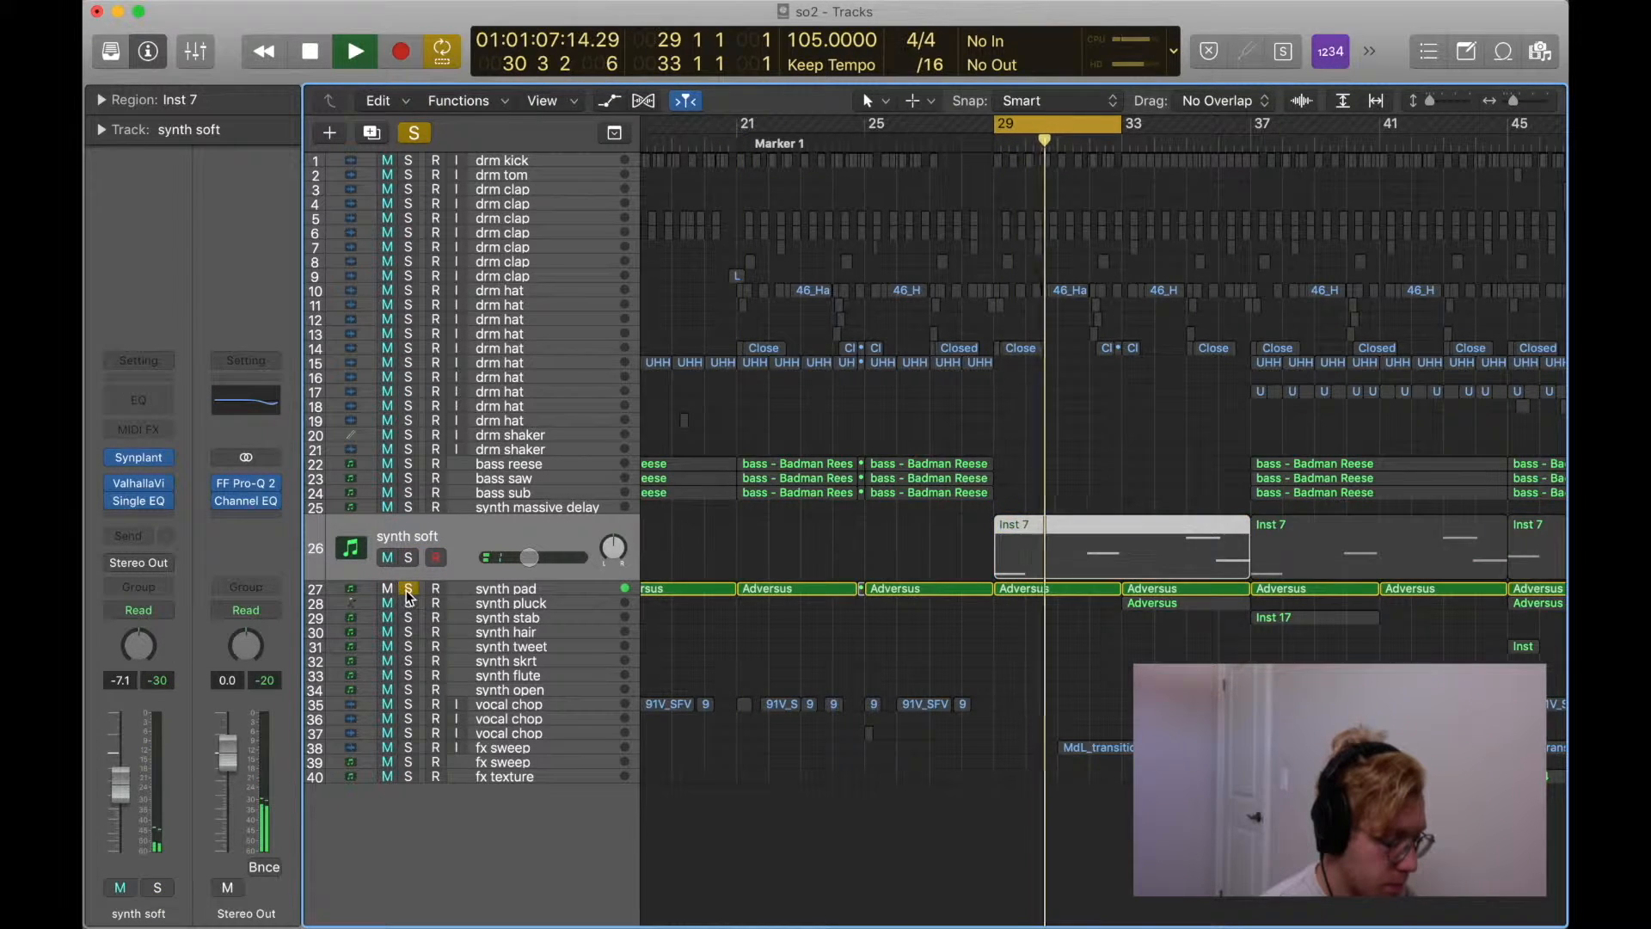
Set the cycle range to bars 33 to 37 and briefly solo the synth soft against the full mix.
{"action": "scroll", "coordinate": [929, 442], "scroll_direction": "right", "scroll_amount": 3}
{"action": "left_click_drag", "start_coordinate": [908, 119], "coordinate": [1106, 133]}
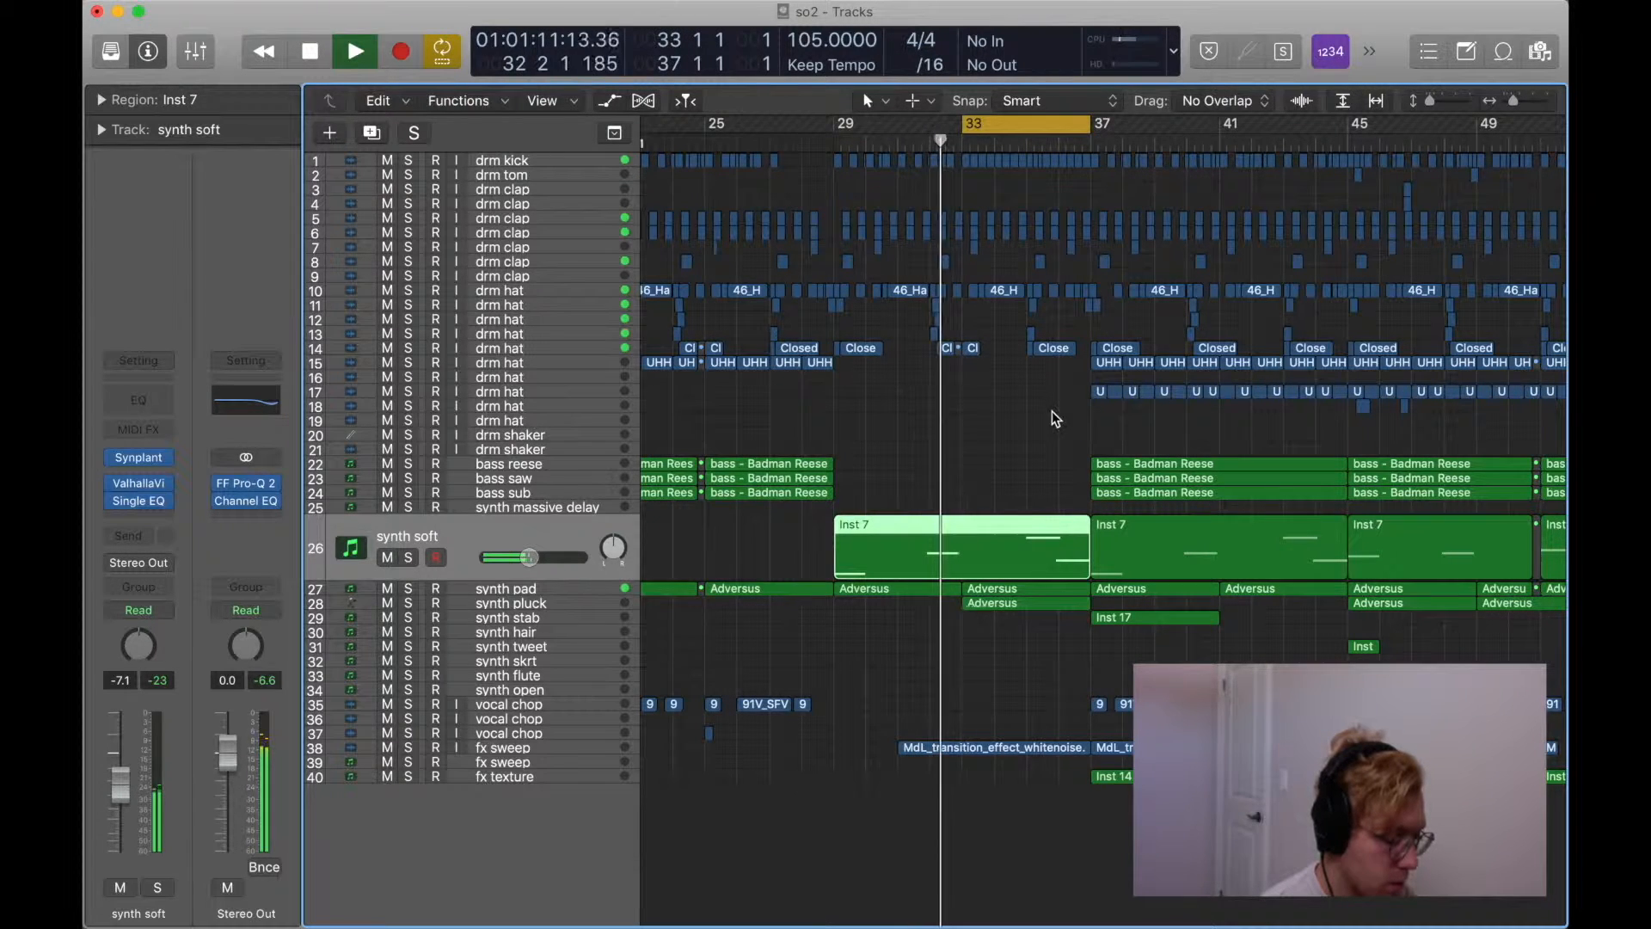
{"action": "key", "text": "ctrl+s"}
{"action": "key", "text": "ctrl+s"}
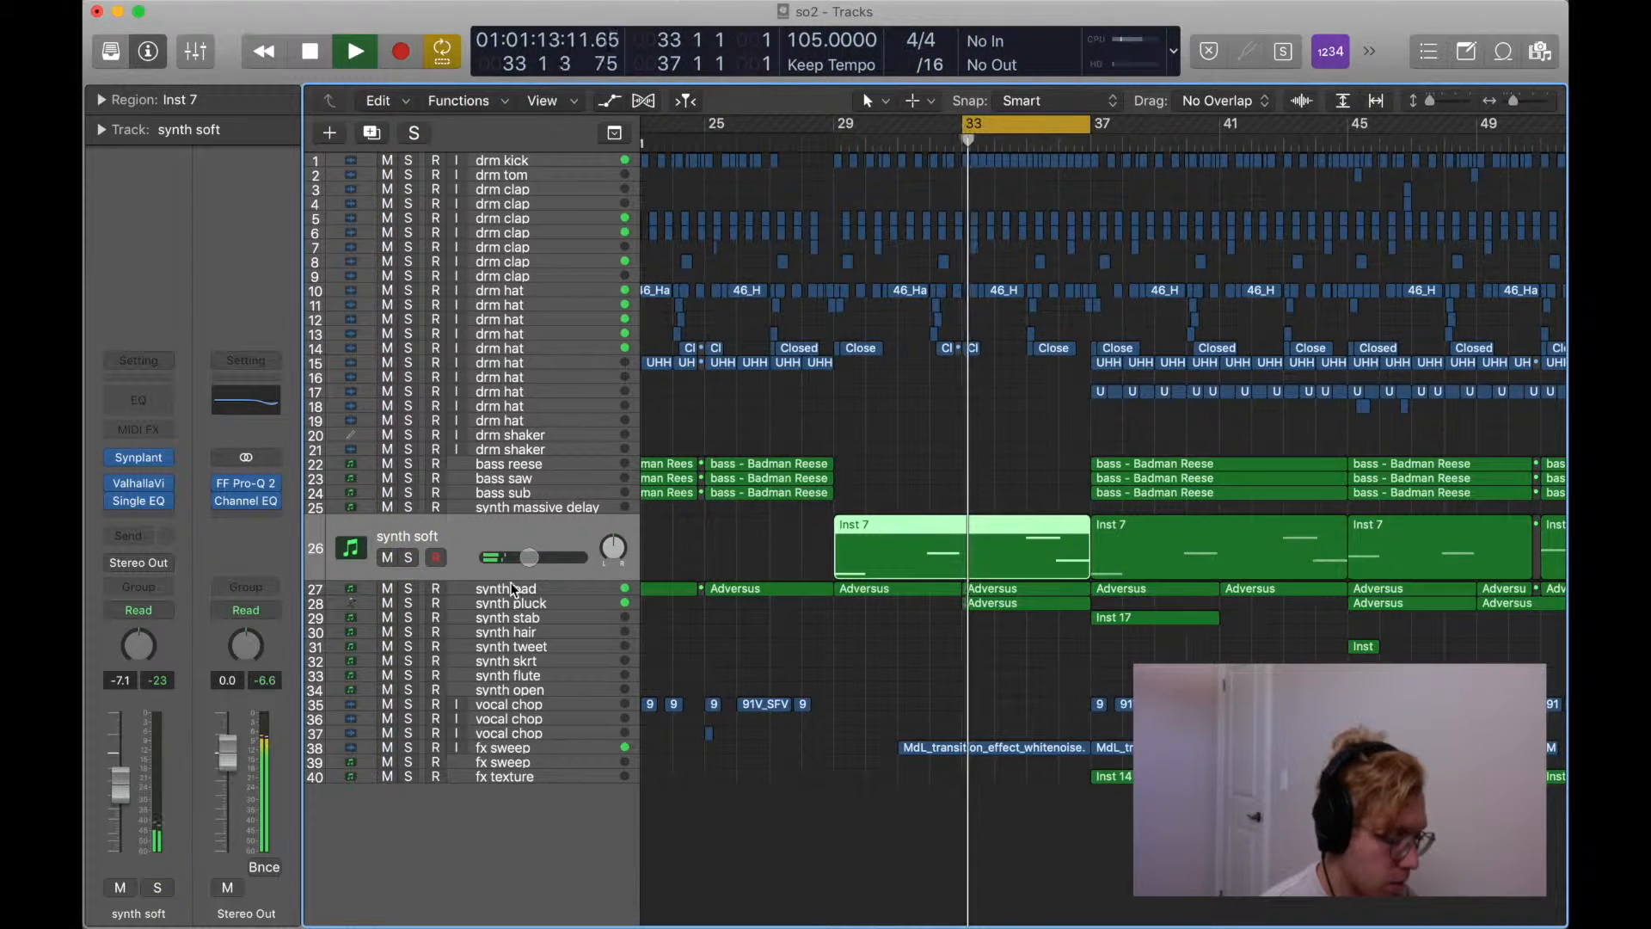
Briefly solo the synth pad on track 27 against the full mix, and stop the playback.
{"action": "left_click", "coordinate": [516, 591]}
{"action": "key", "text": "ctrl+s"}
{"action": "key", "text": "ctrl+s"}
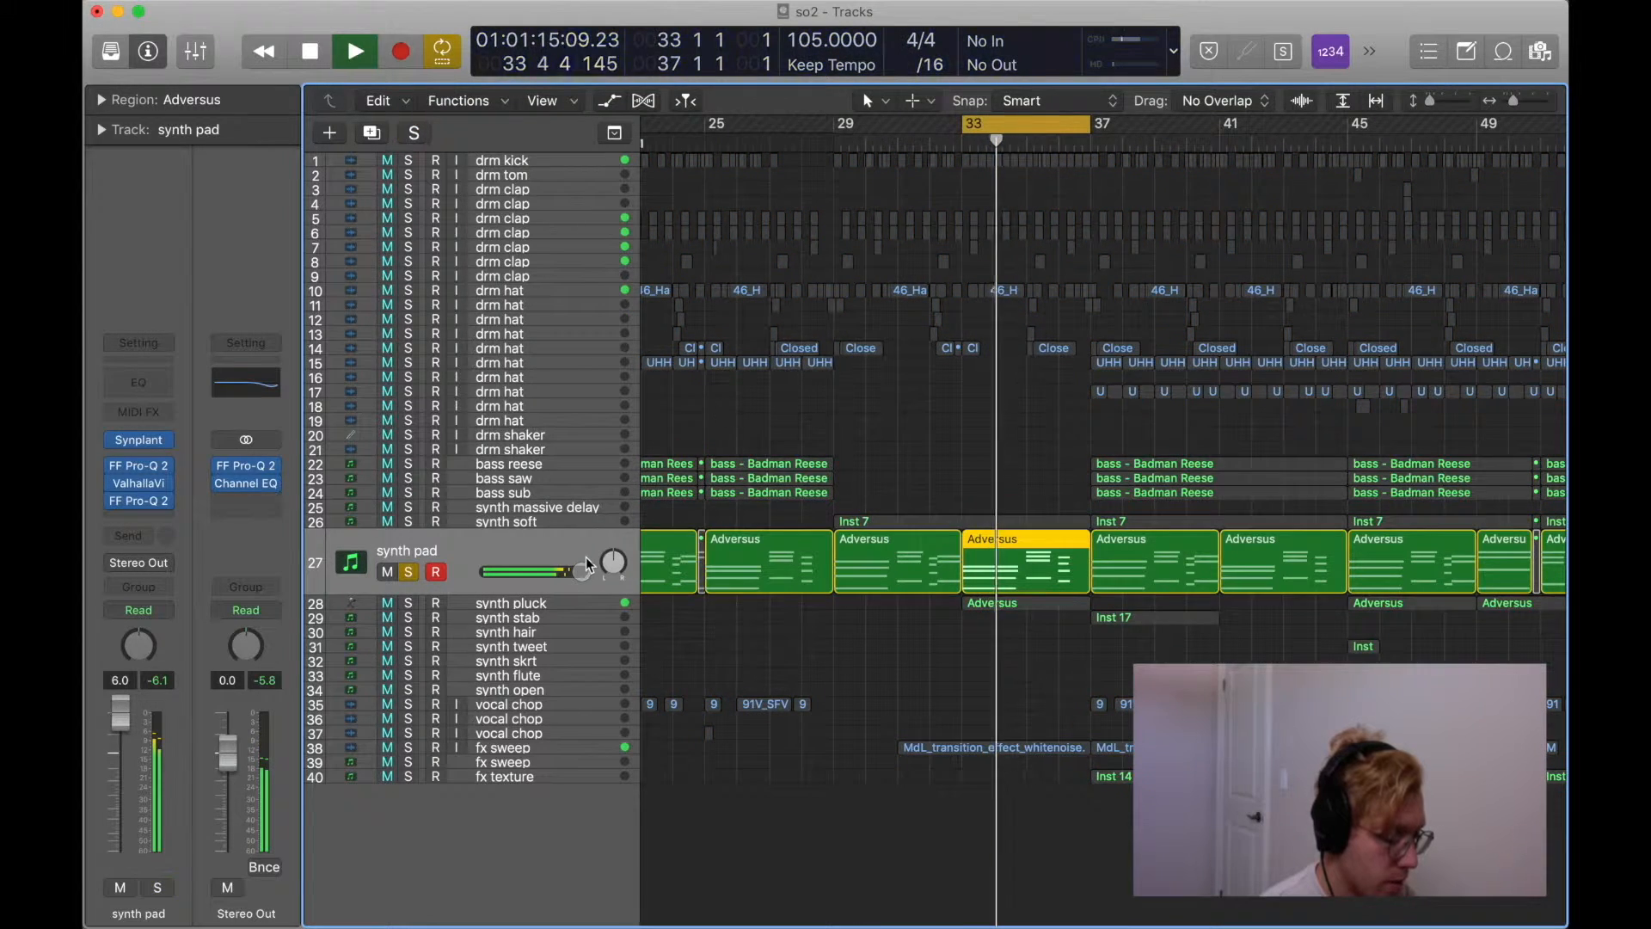
{"action": "key", "text": "space"}
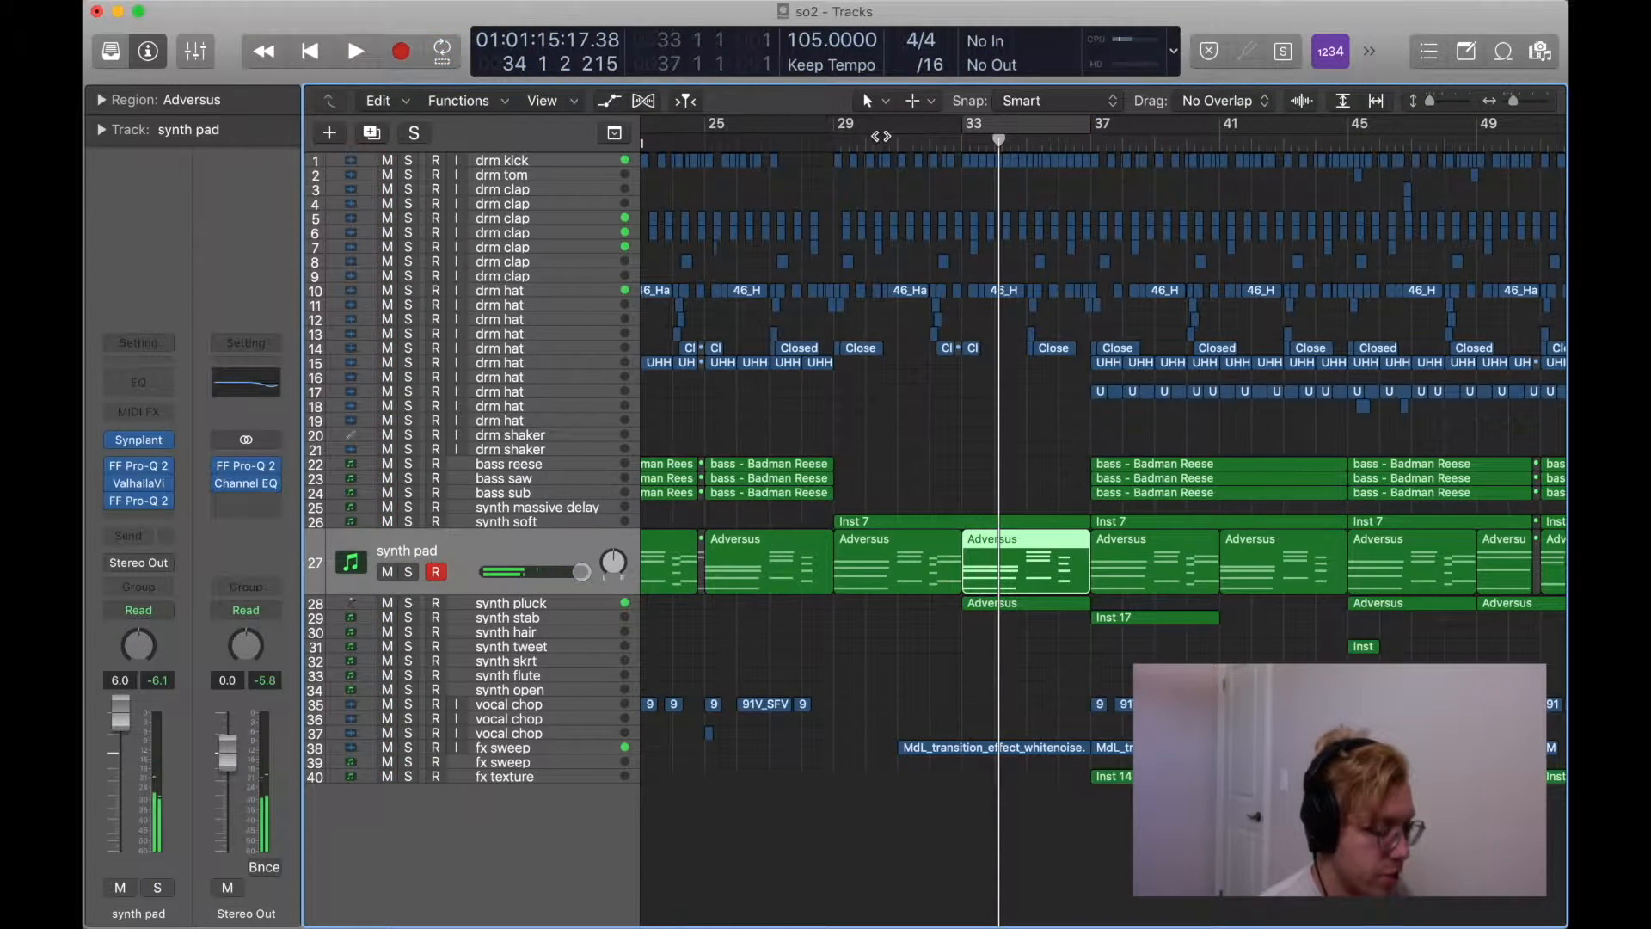
Play the full mix from bar 35 to about 38 2 with the cycle range set to bars 35 to 42, and select the fx sweep on track 38.
{"action": "left_click_drag", "start_coordinate": [843, 135], "coordinate": [1242, 131]}
{"action": "key", "text": "space"}
{"action": "left_click", "coordinate": [1068, 132]}
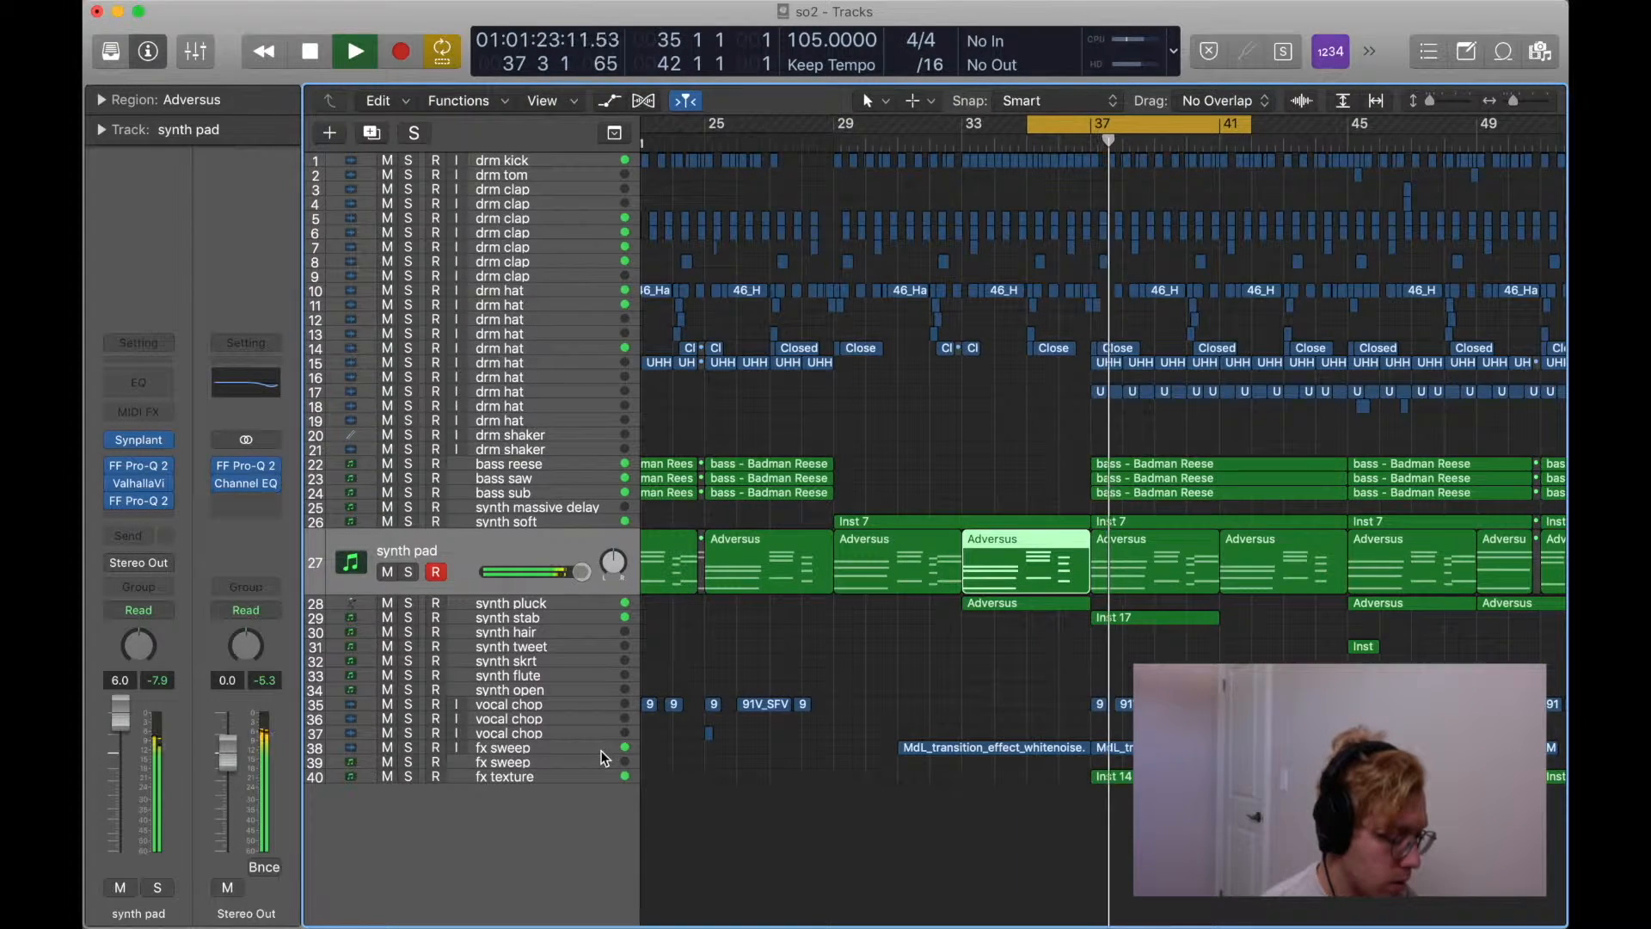
{"action": "left_click", "coordinate": [557, 750]}
{"action": "key", "text": "space"}
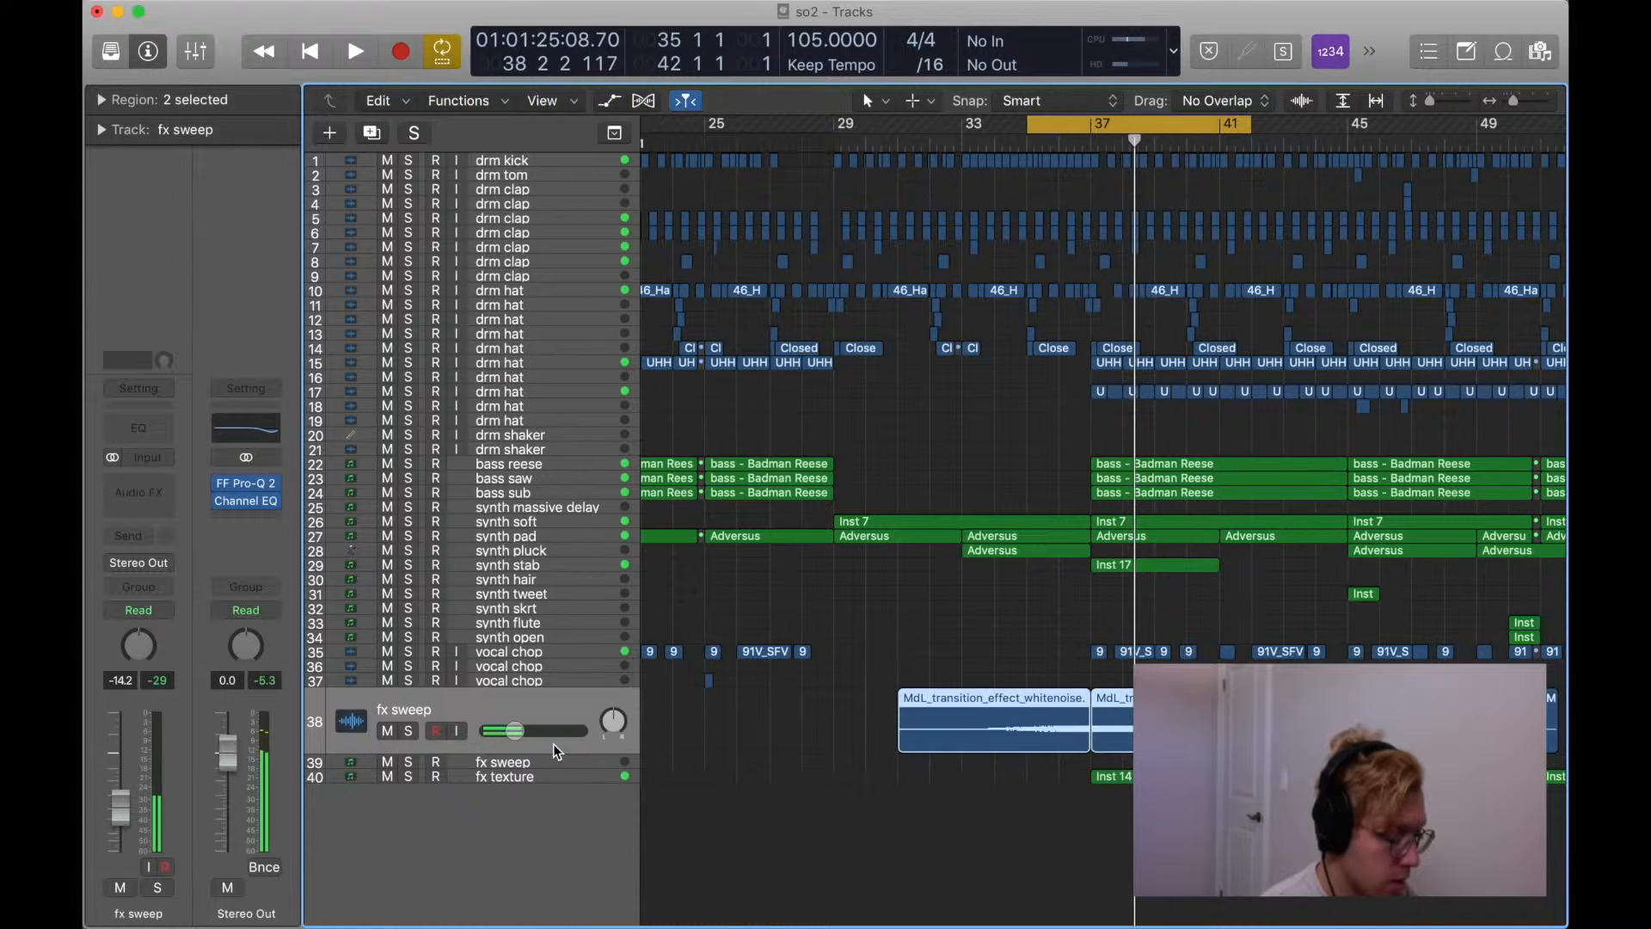
Solo the fx sweep on track 38 and compare the Reverse setting of its two white noise transition regions in the region parameters.
{"action": "key", "text": "s"}
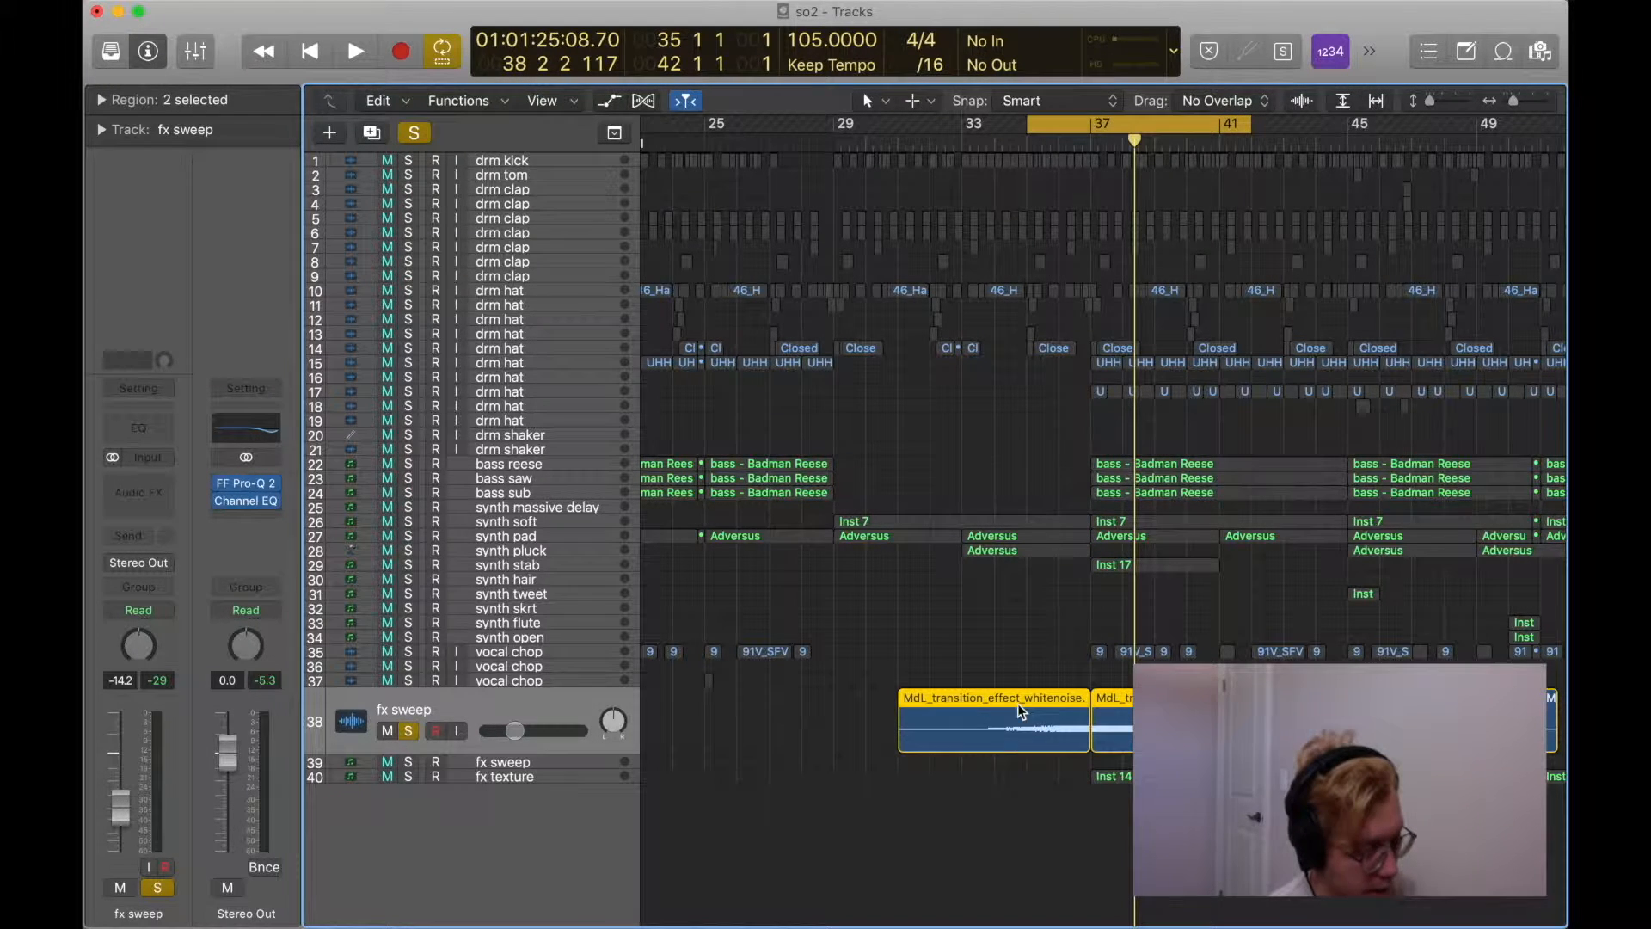
{"action": "left_click", "coordinate": [1016, 772]}
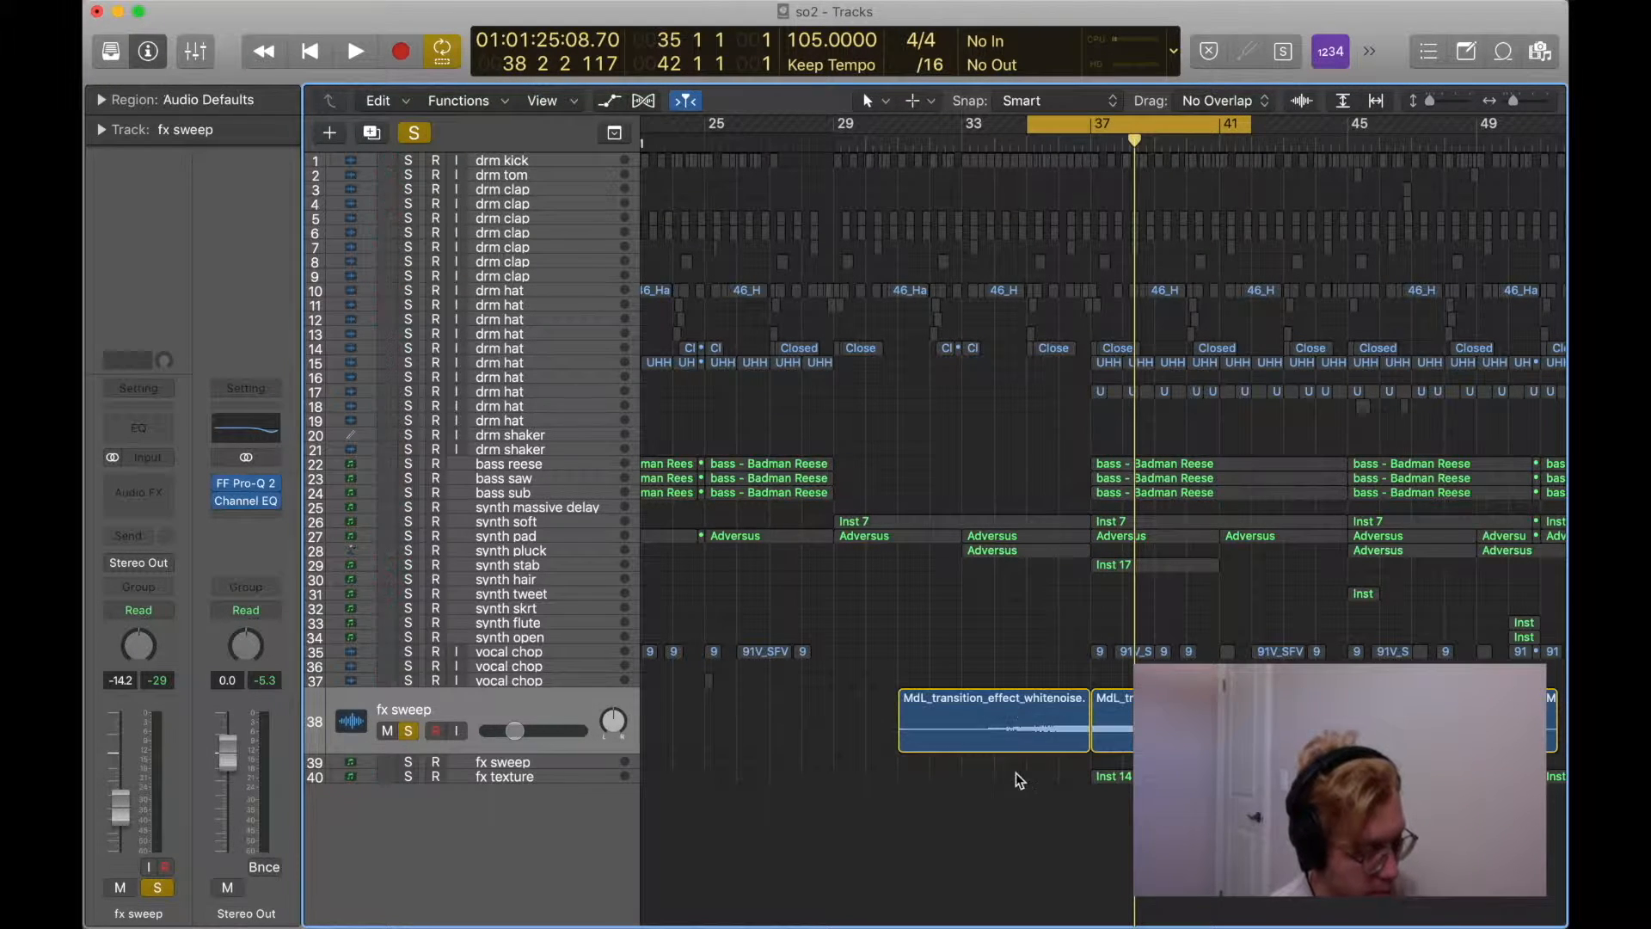
{"action": "left_click", "coordinate": [102, 100]}
{"action": "left_click", "coordinate": [974, 732]}
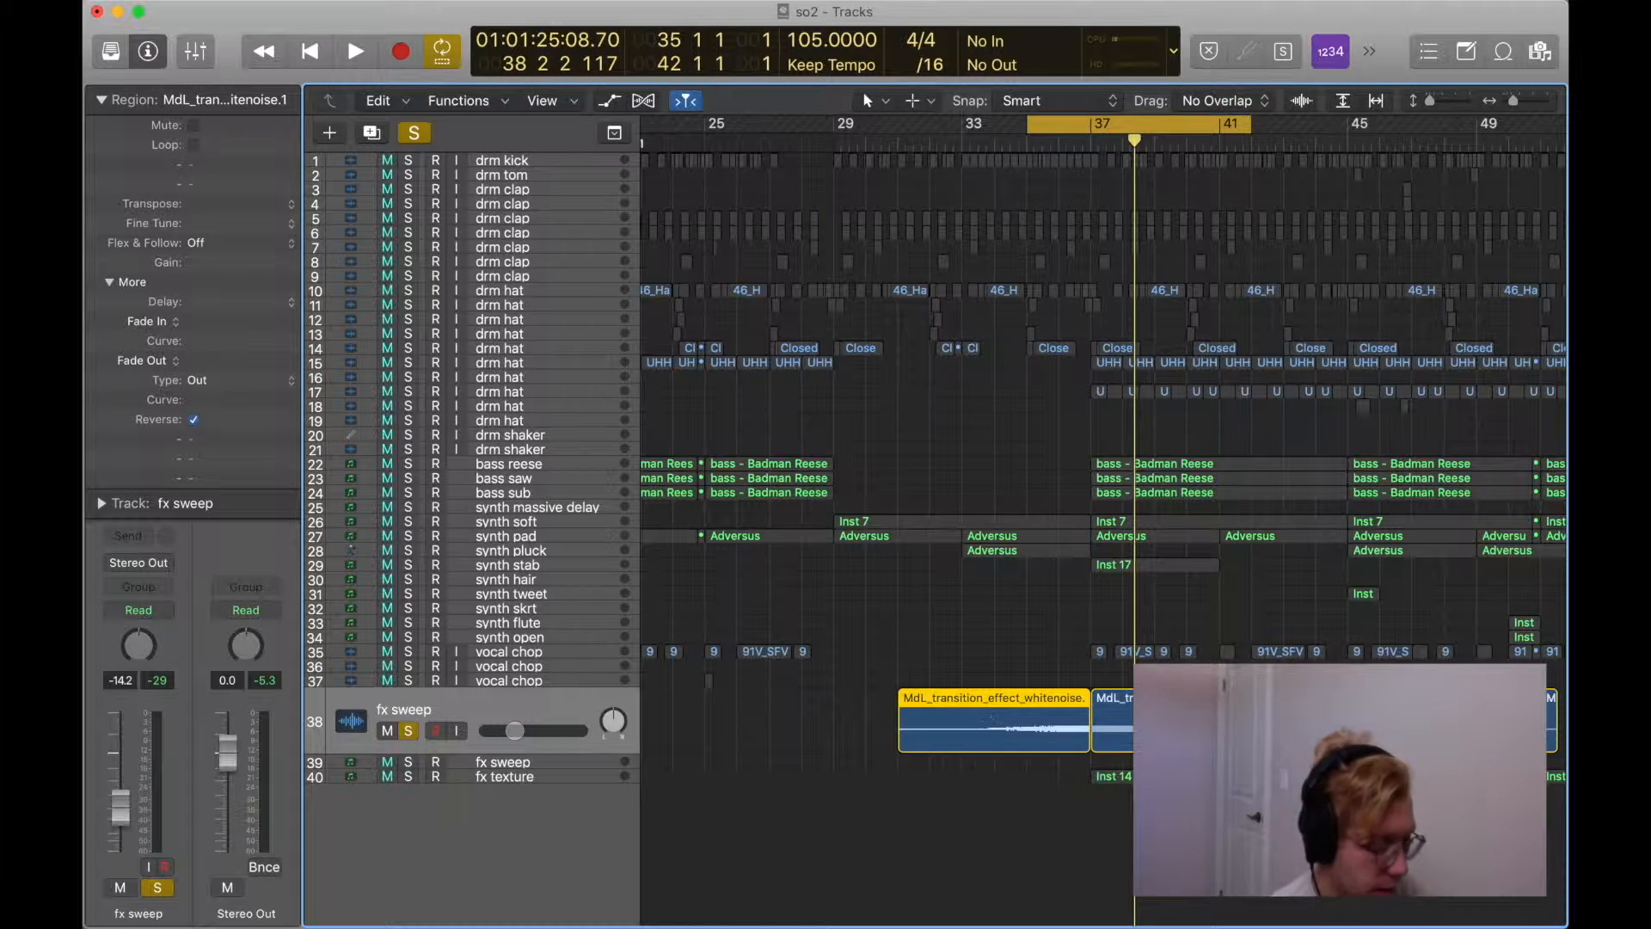
{"action": "left_click", "coordinate": [1113, 726]}
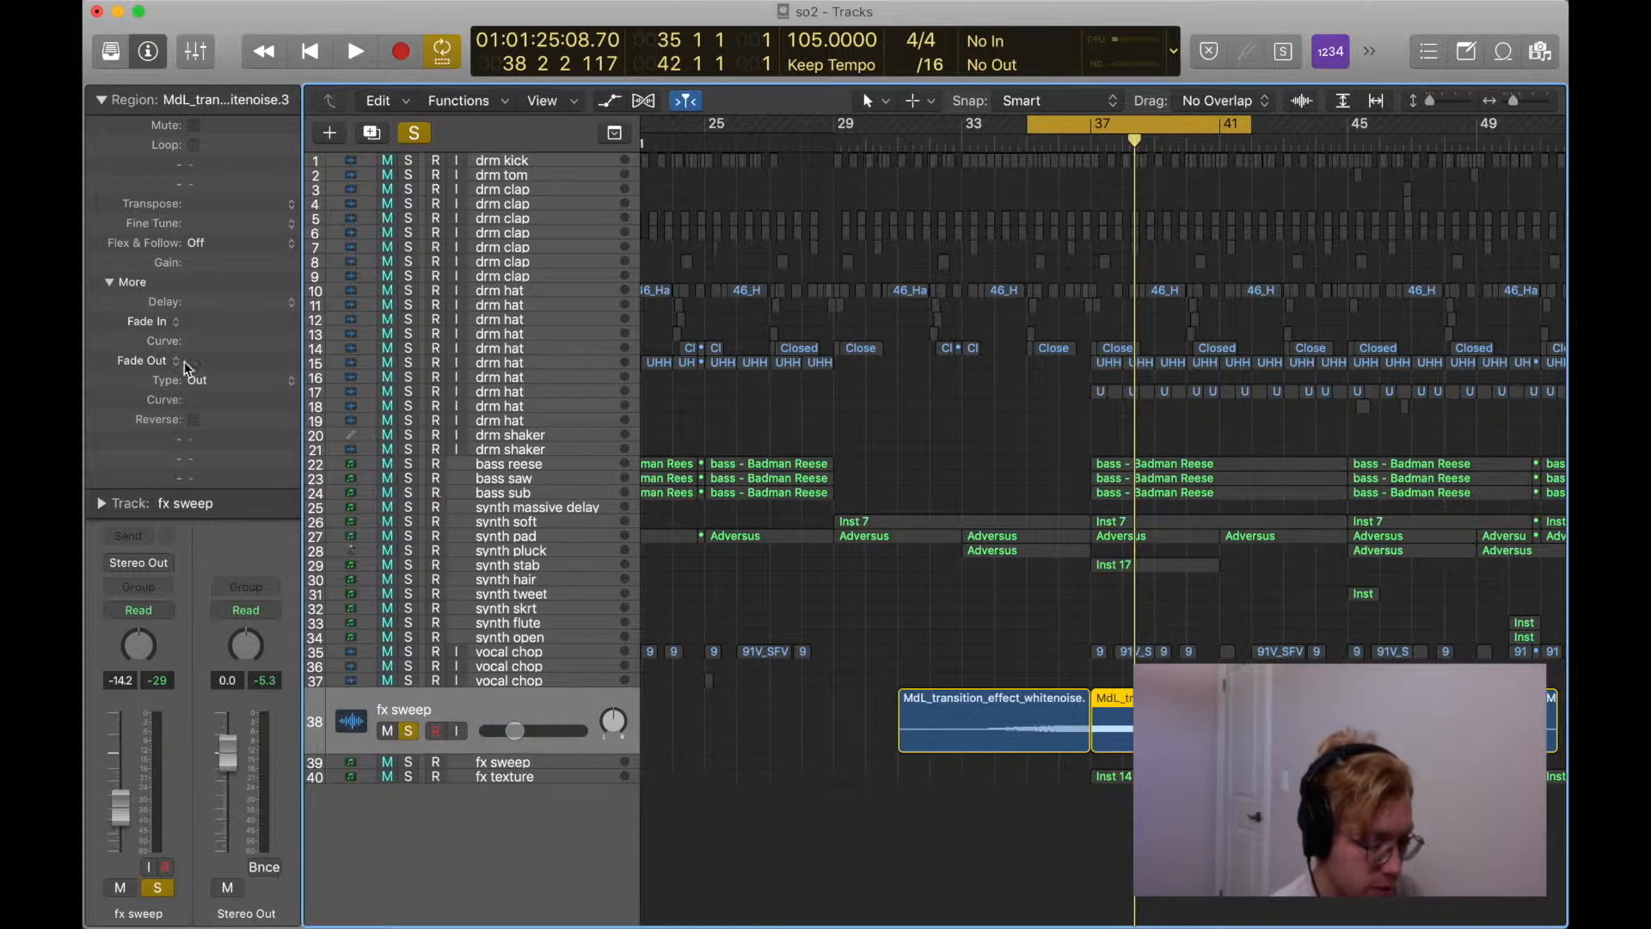
{"action": "left_click", "coordinate": [1034, 730]}
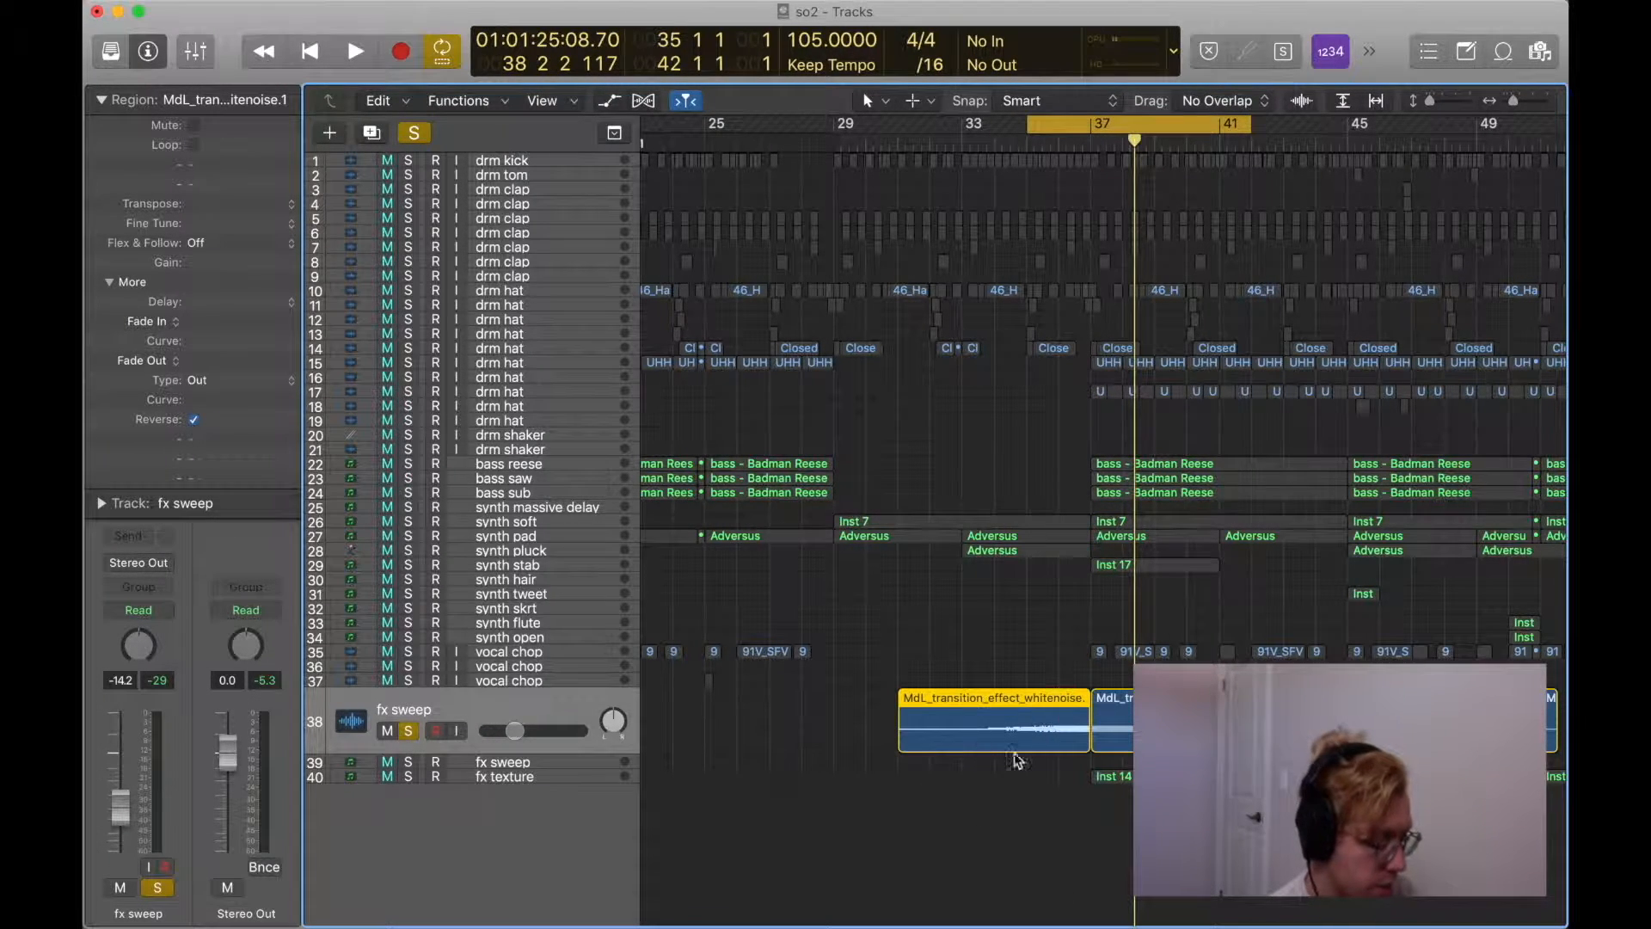
Clear the fx sweep's solo and play the full mix from bar 37 with cycling turned off.
{"action": "key", "text": "s"}
{"action": "left_click", "coordinate": [1117, 127]}
{"action": "left_click", "coordinate": [1091, 140]}
{"action": "key", "text": "space"}
{"action": "scroll", "coordinate": [1087, 139], "scroll_direction": "right", "scroll_amount": 3}
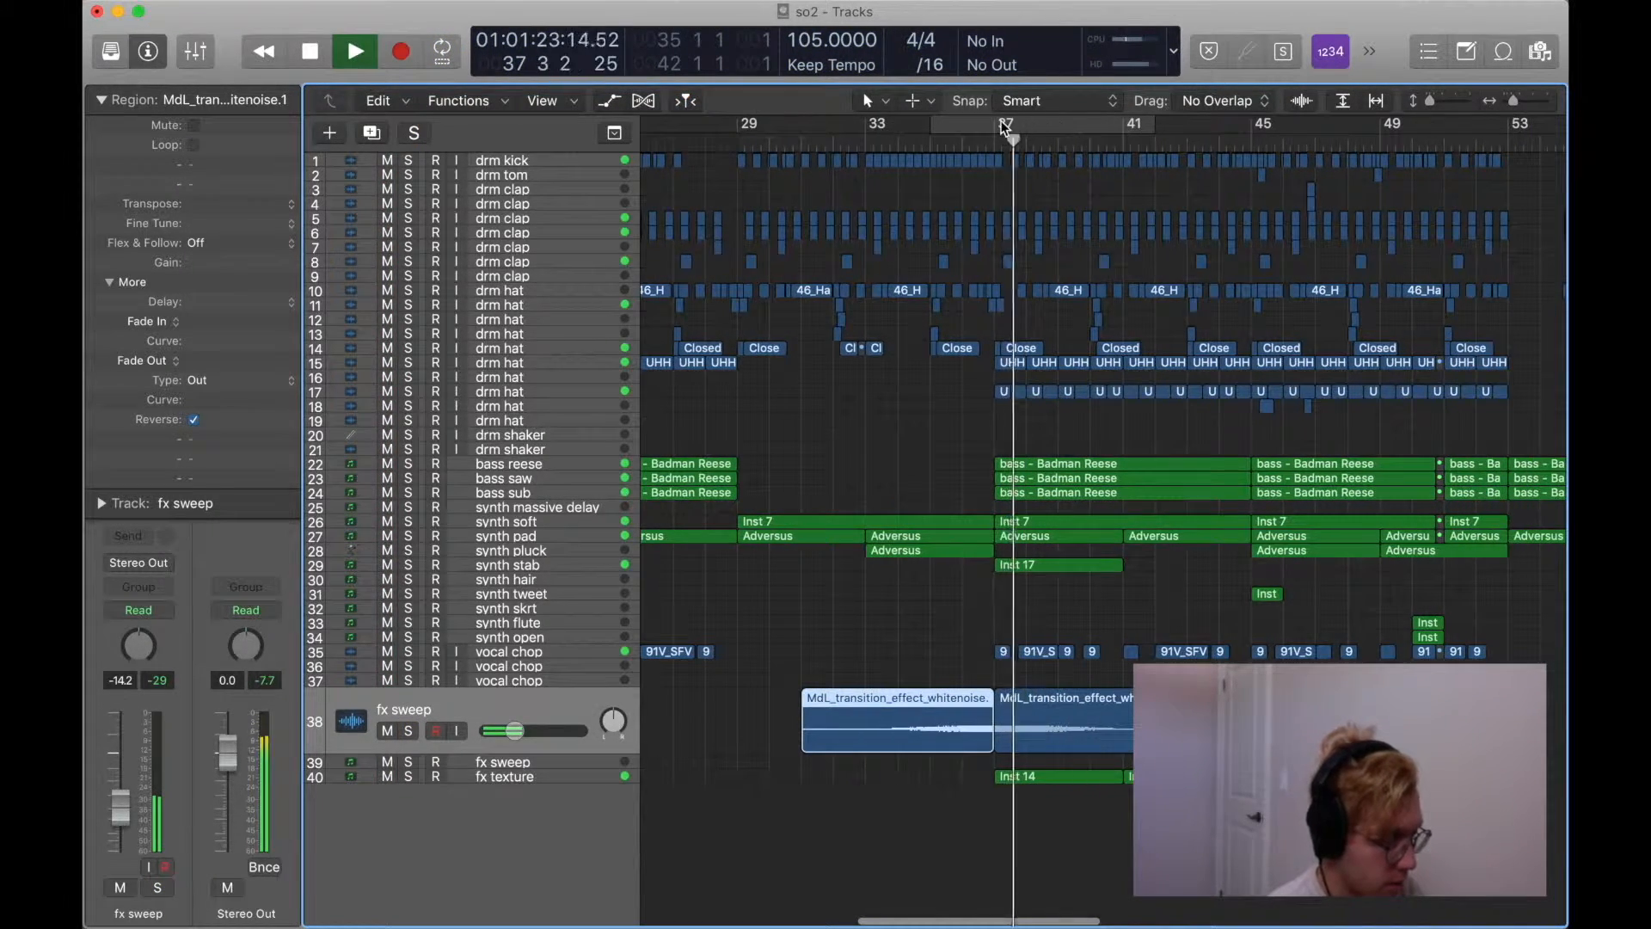
Play the full mix with the cycle range set to bars 37 to 53, and stop the playback.
{"action": "left_click_drag", "start_coordinate": [1006, 129], "coordinate": [1501, 137]}
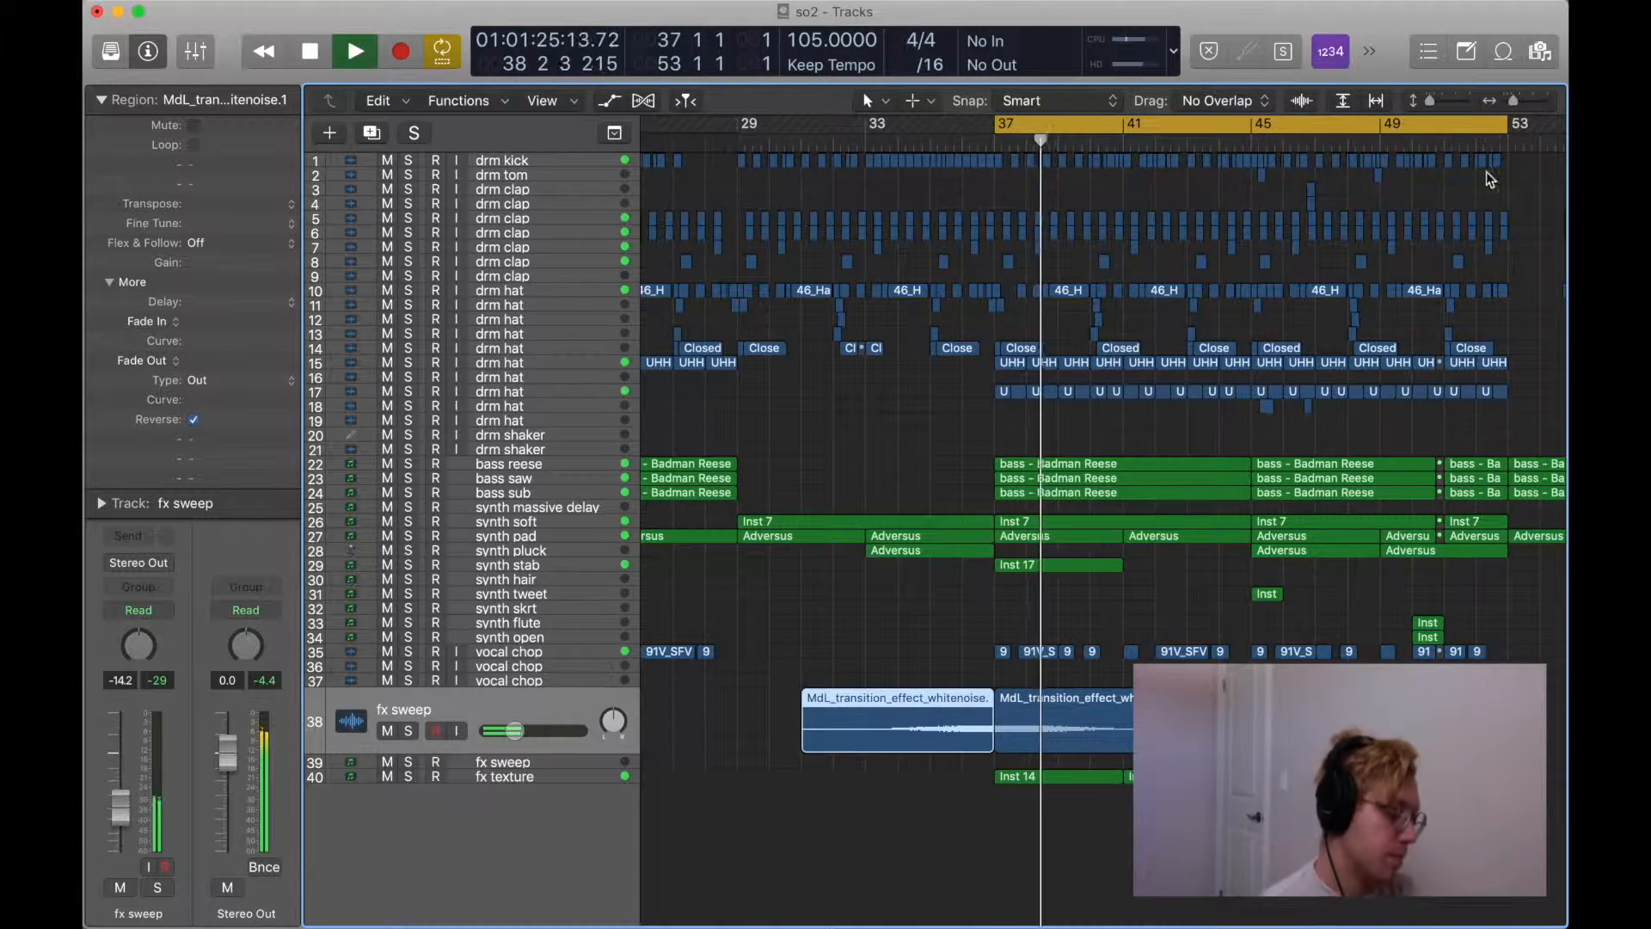
{"action": "key", "text": "super+Left"}
{"action": "key", "text": "super+Left"}
{"action": "key", "text": "super+Left"}
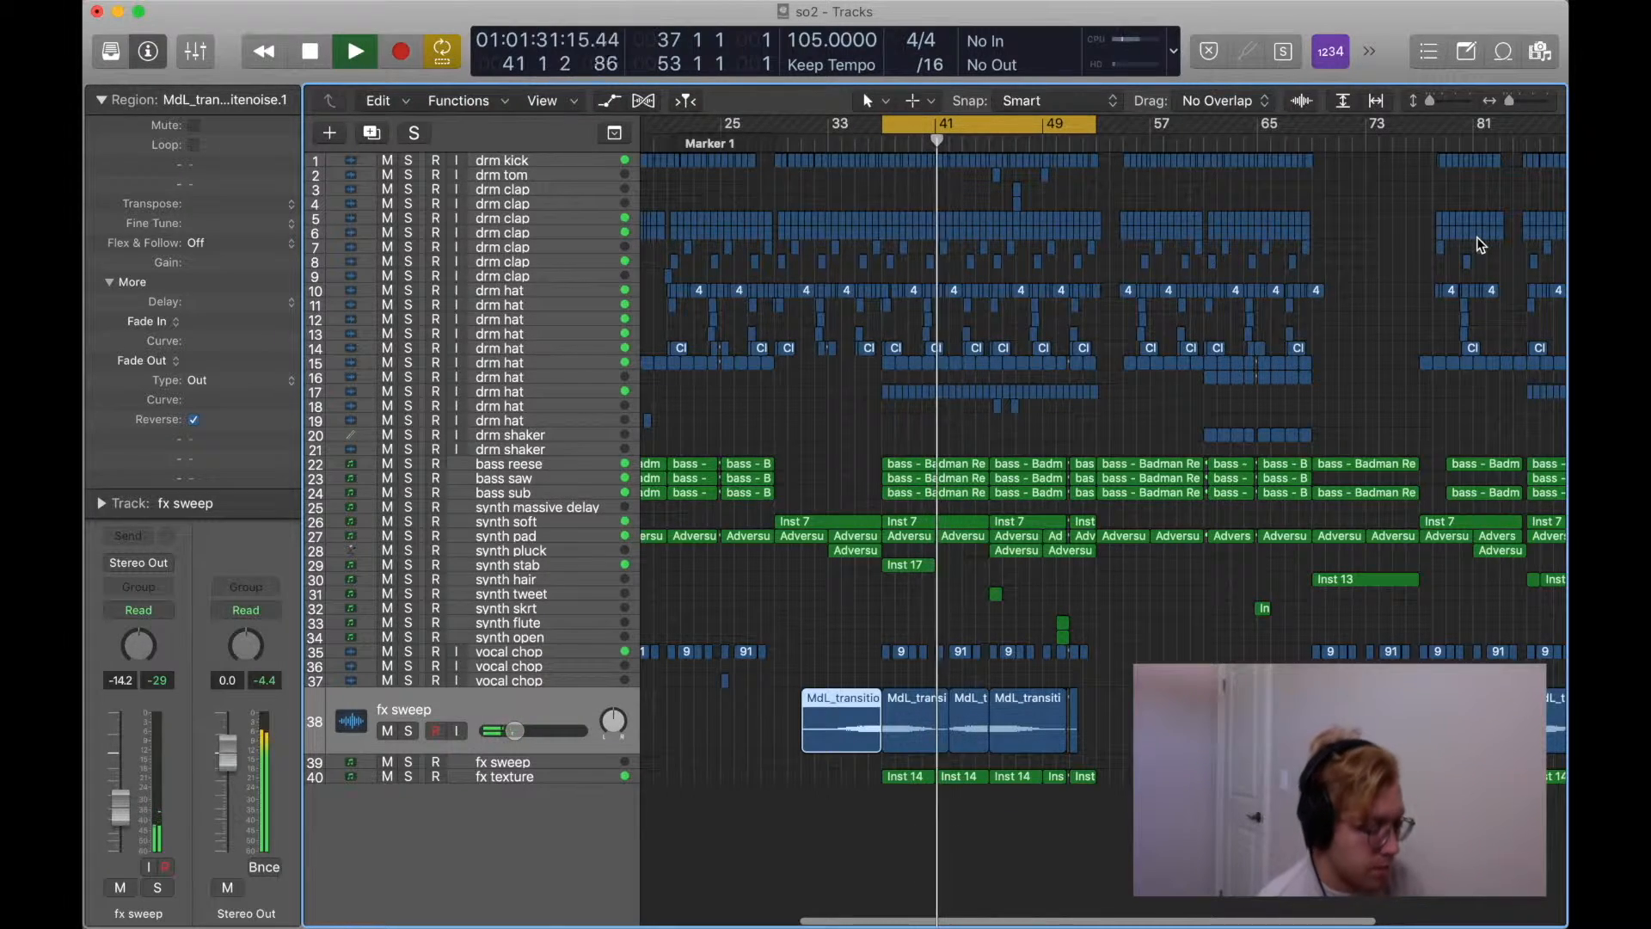
{"action": "scroll", "coordinate": [1477, 236], "scroll_direction": "left", "scroll_amount": 3}
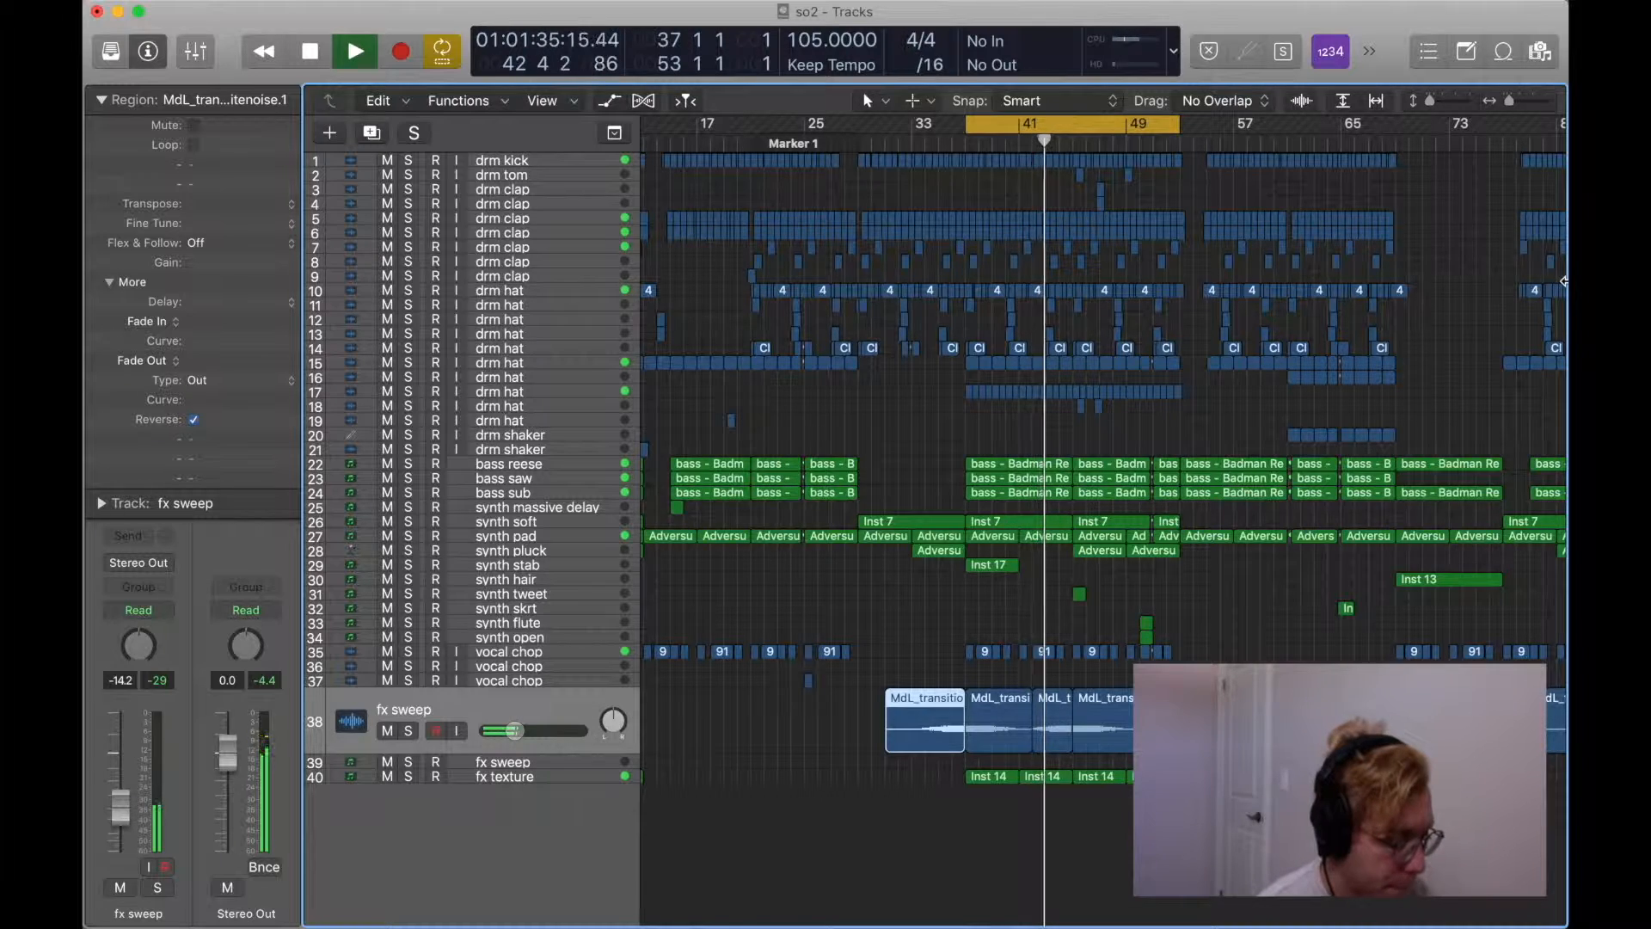
{"action": "key", "text": "super+Left"}
{"action": "key", "text": "space"}
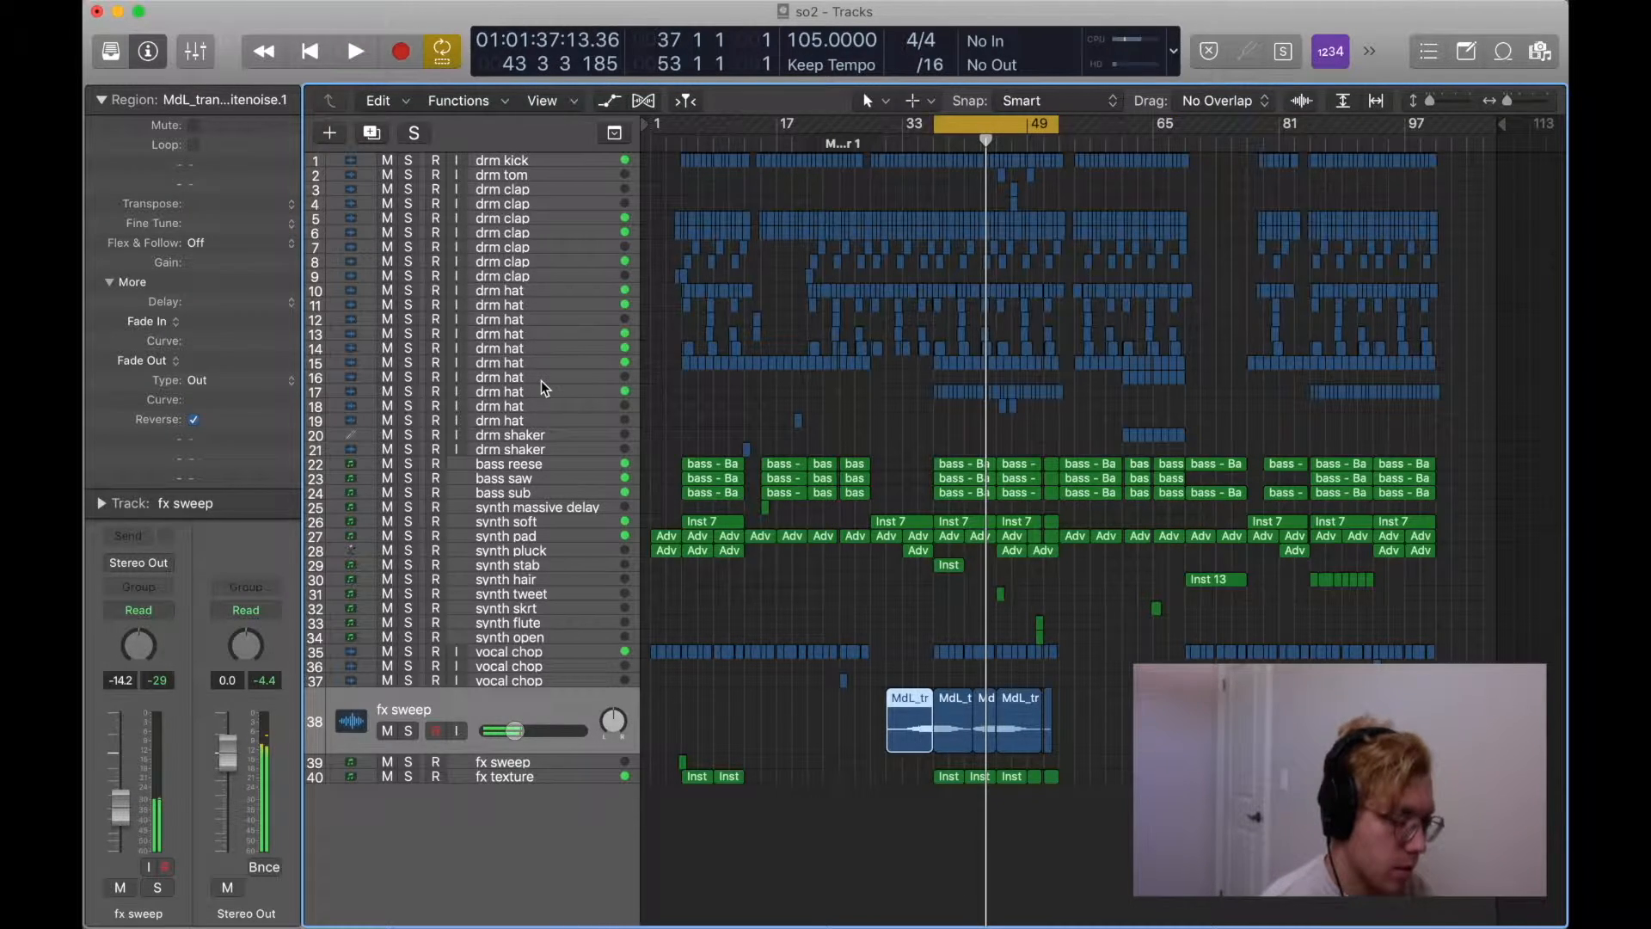
Solo the hat on track 17, play it briefly from bar 37, and stop the playback.
{"action": "left_click", "coordinate": [540, 384]}
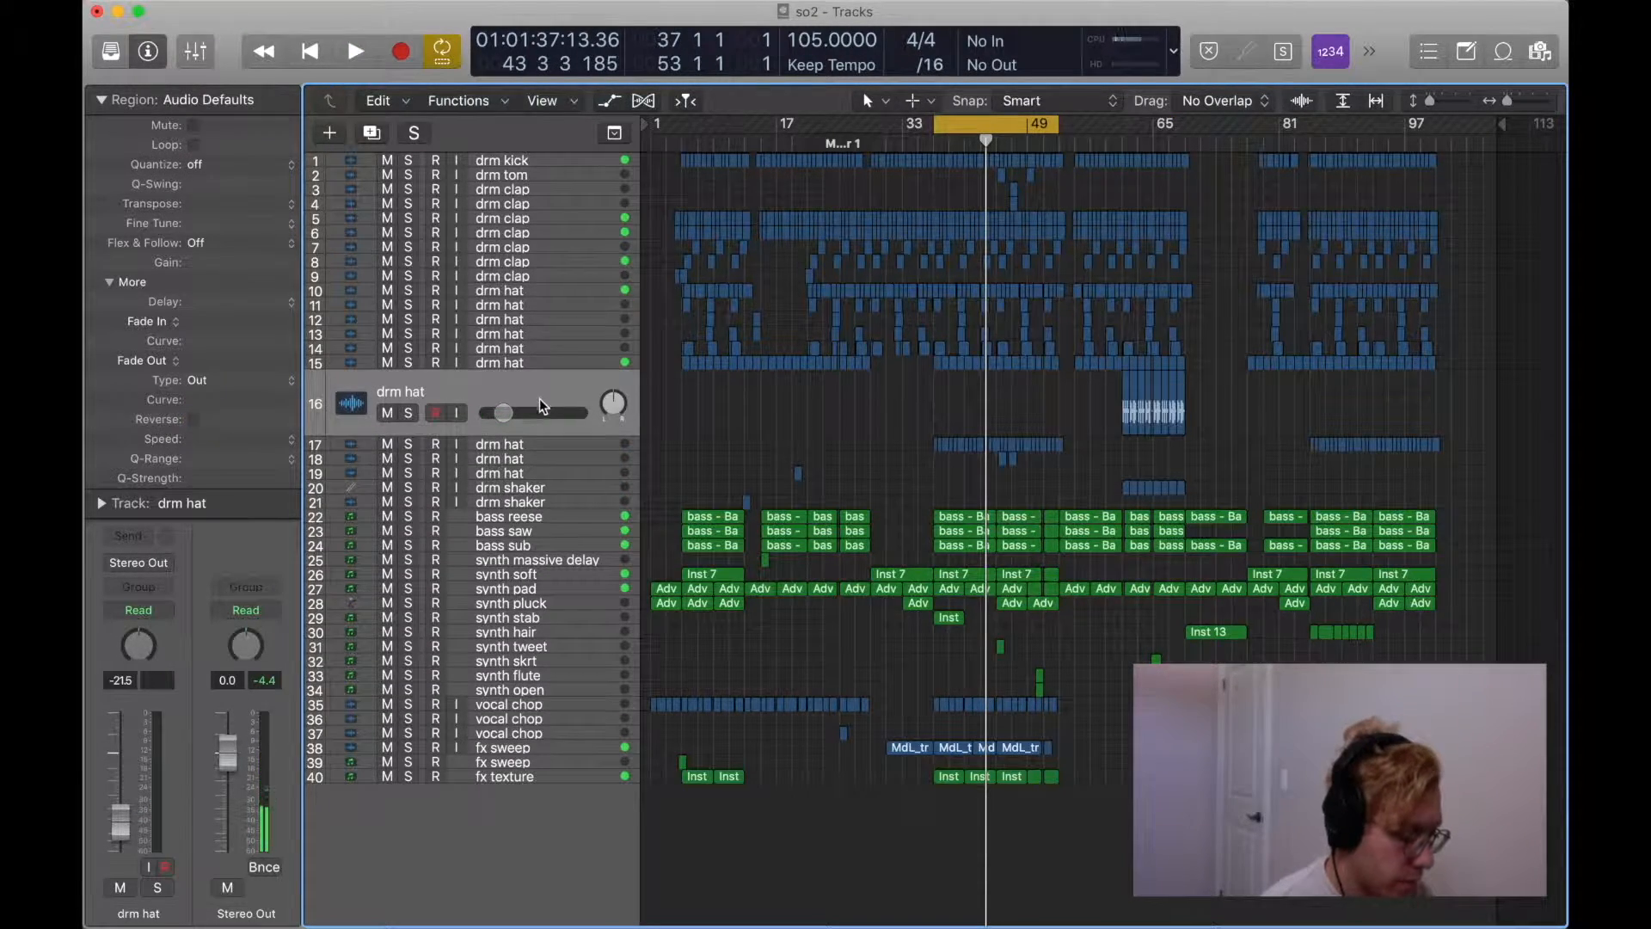
{"action": "left_click", "coordinate": [539, 442]}
{"action": "key", "text": "super+Right"}
{"action": "key", "text": "super+Right"}
{"action": "key", "text": "super+Right"}
{"action": "key", "text": "super+Right"}
{"action": "key", "text": "super+Right"}
{"action": "key", "text": "super+Right"}
{"action": "key", "text": "super+Right"}
{"action": "key", "text": "super+Right"}
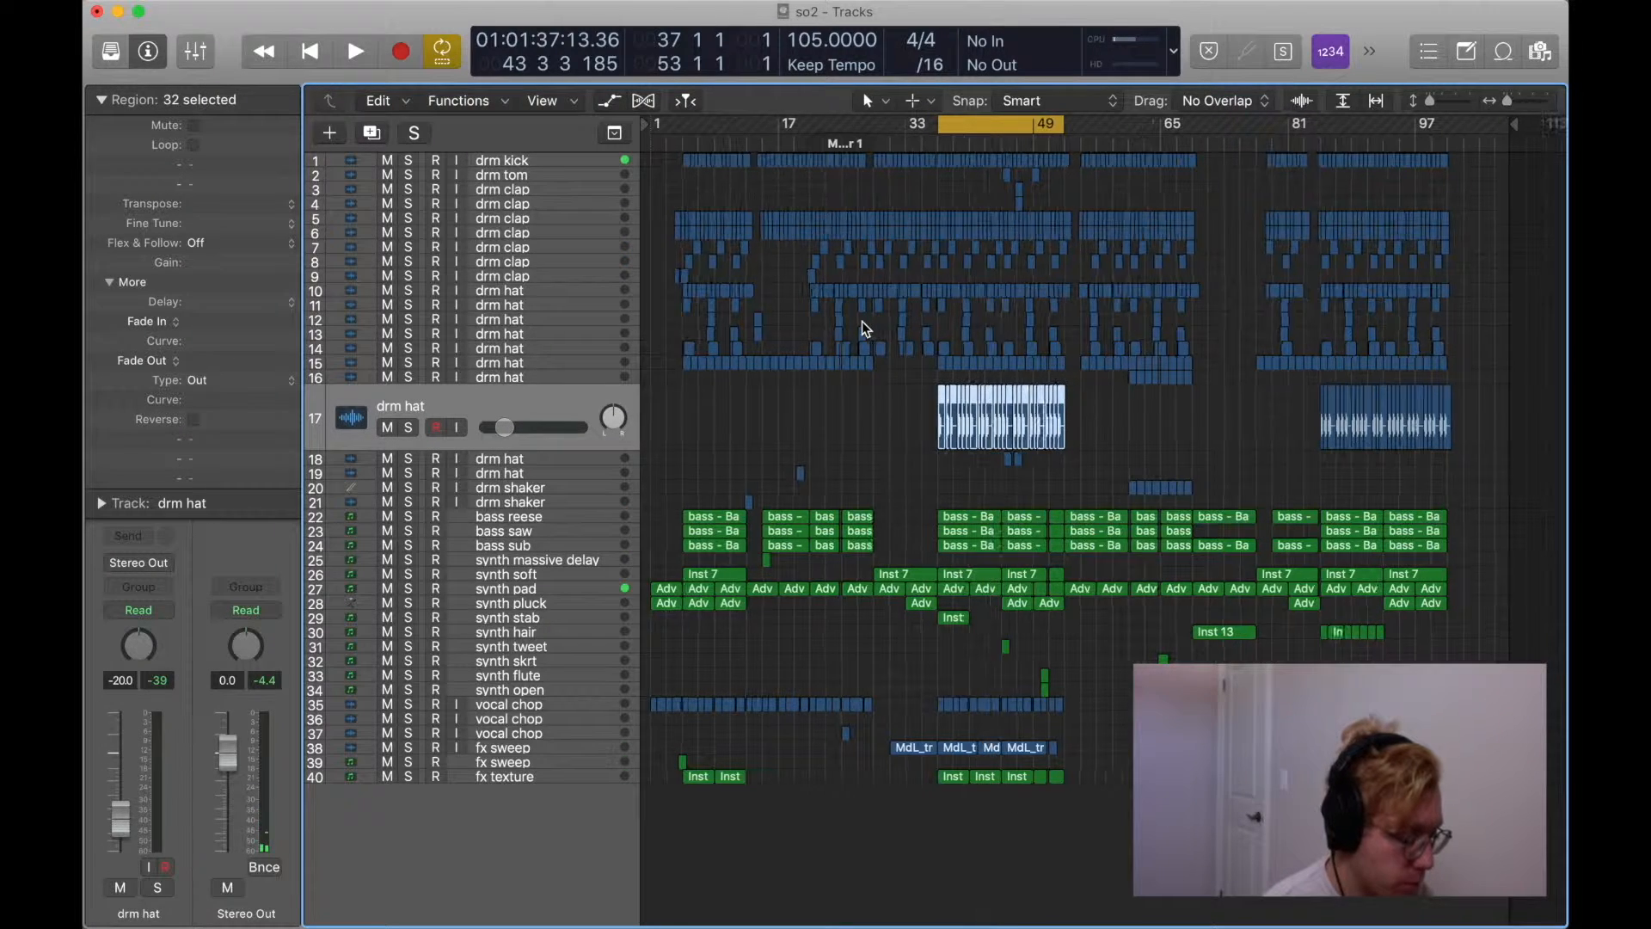
{"action": "key", "text": "s"}
{"action": "key", "text": "space"}
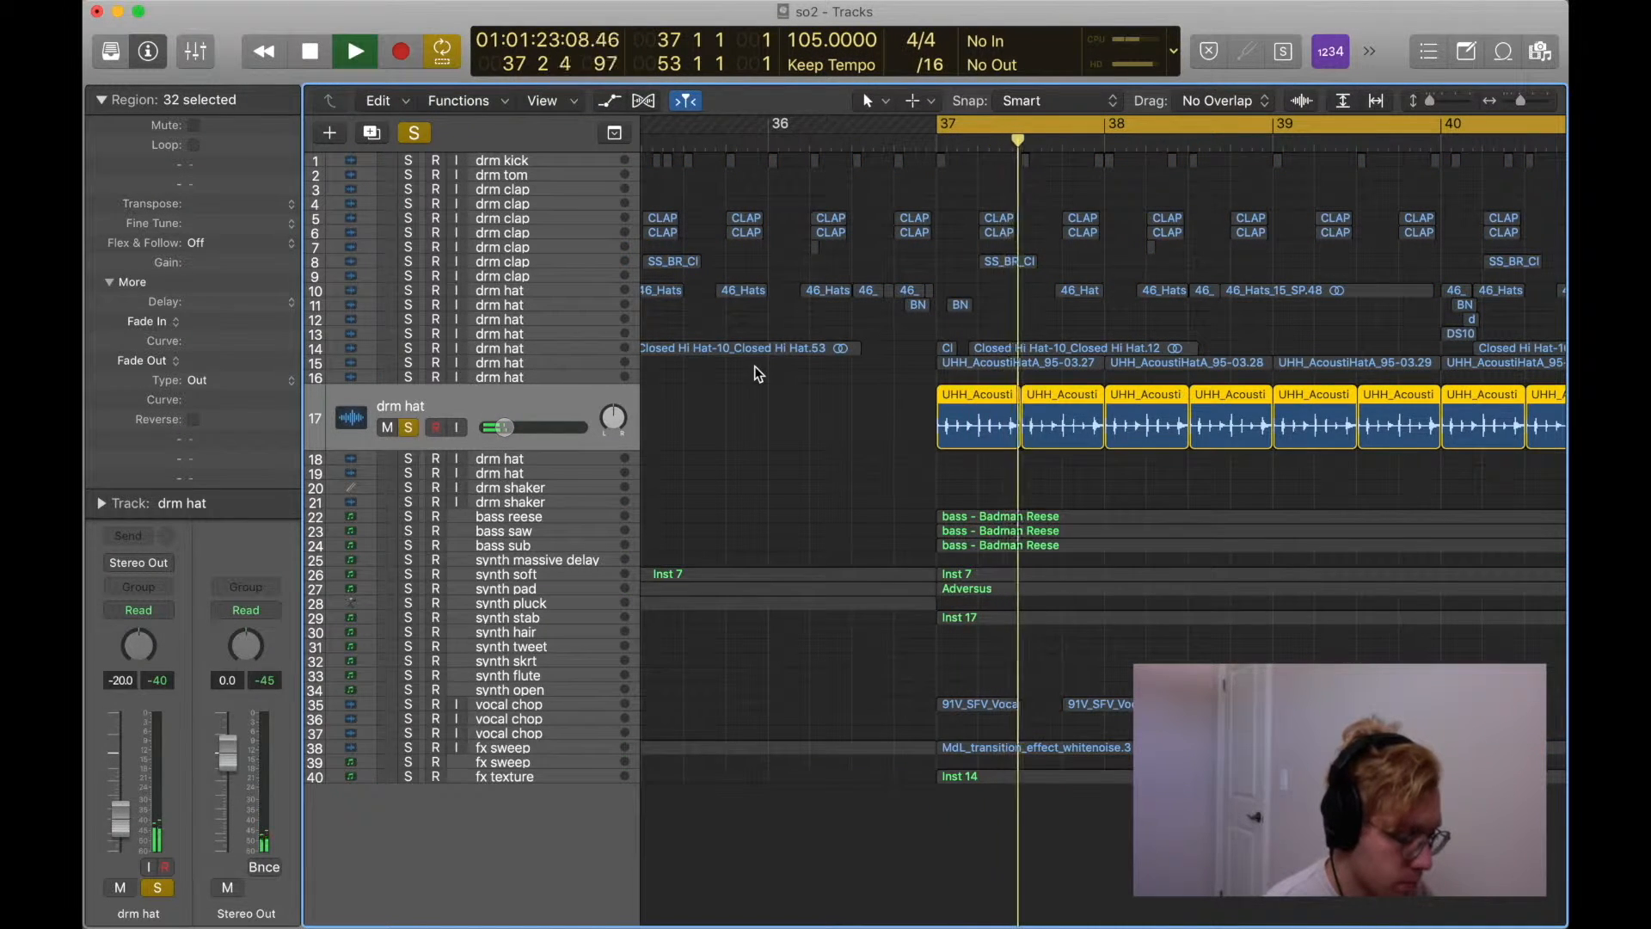
{"action": "key", "text": "space"}
Solo the hat on track 15 together with track 17, play both from bar 37, and clear track 15's solo.
{"action": "left_click", "coordinate": [520, 368]}
{"action": "key", "text": "s"}
{"action": "key", "text": "space"}
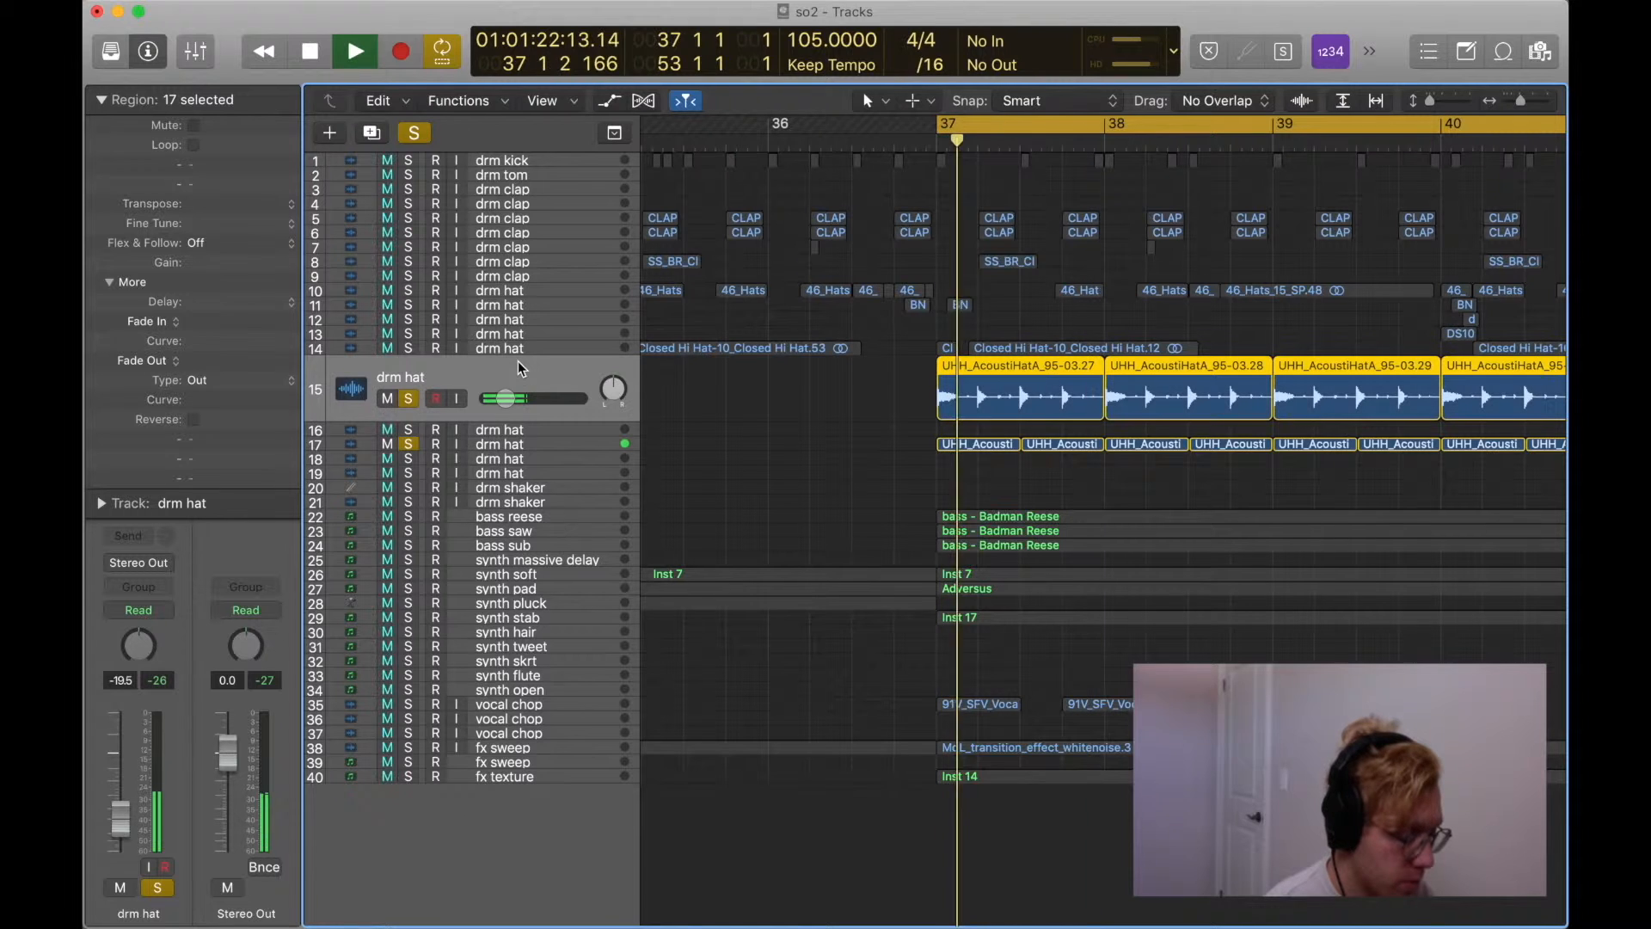
{"action": "key", "text": "space"}
{"action": "left_click", "coordinate": [411, 445]}
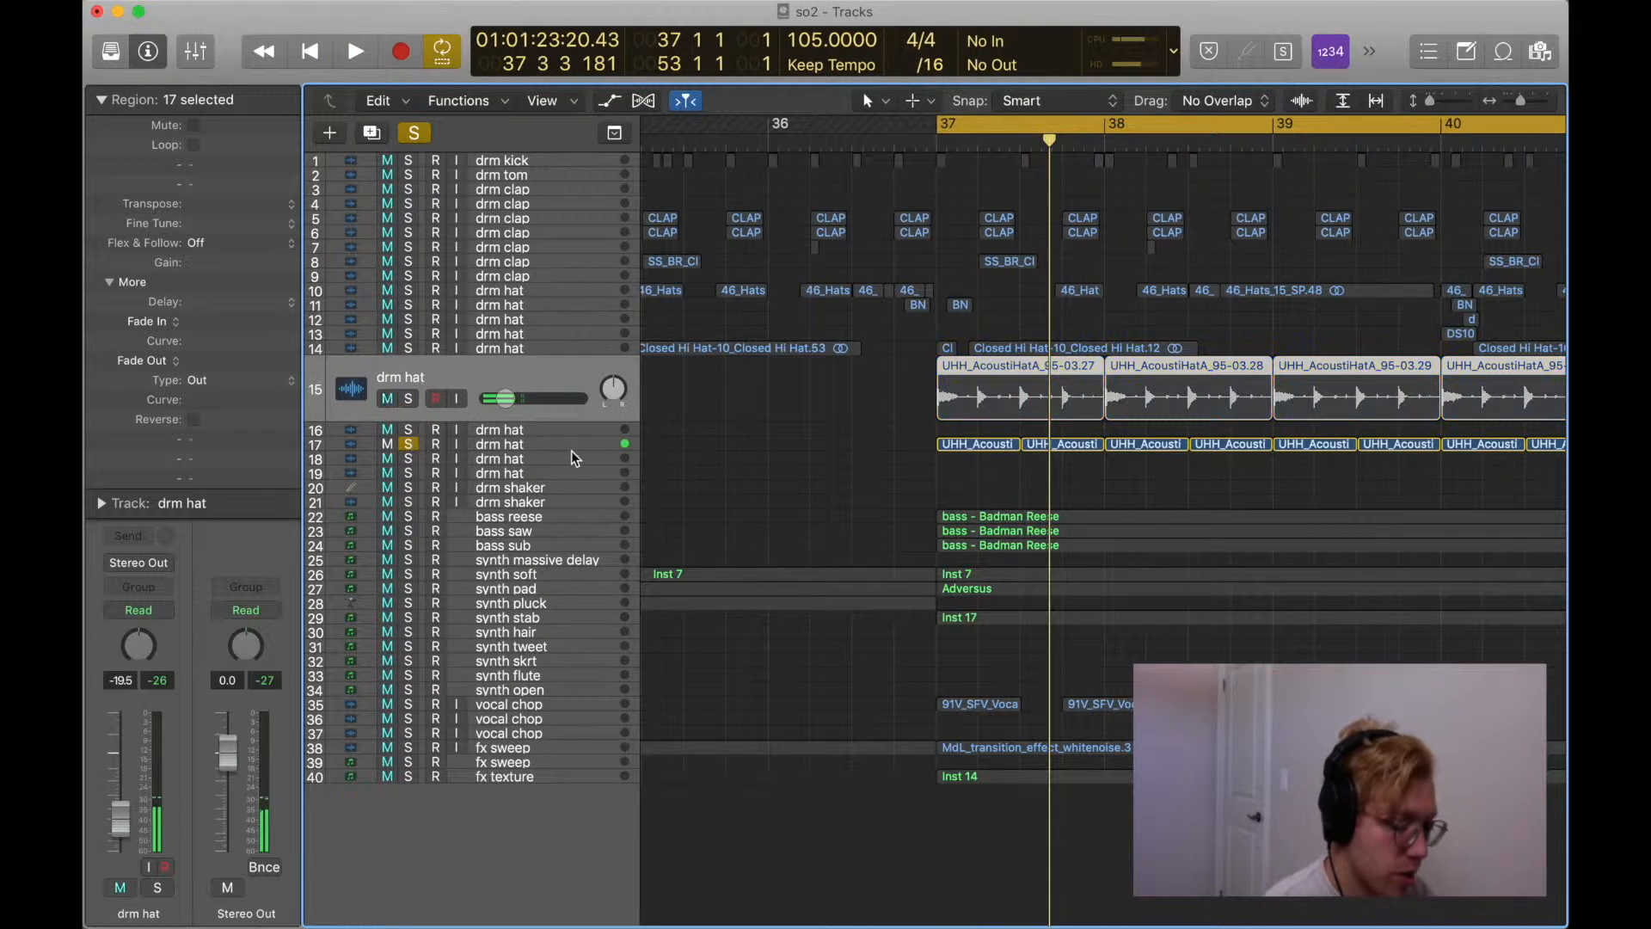
Play the hats on tracks 15 and 17 together, toggling track 17's solo to compare, and leave only track 17 soloed and selected.
{"action": "left_click", "coordinate": [550, 459]}
{"action": "left_click", "coordinate": [508, 394]}
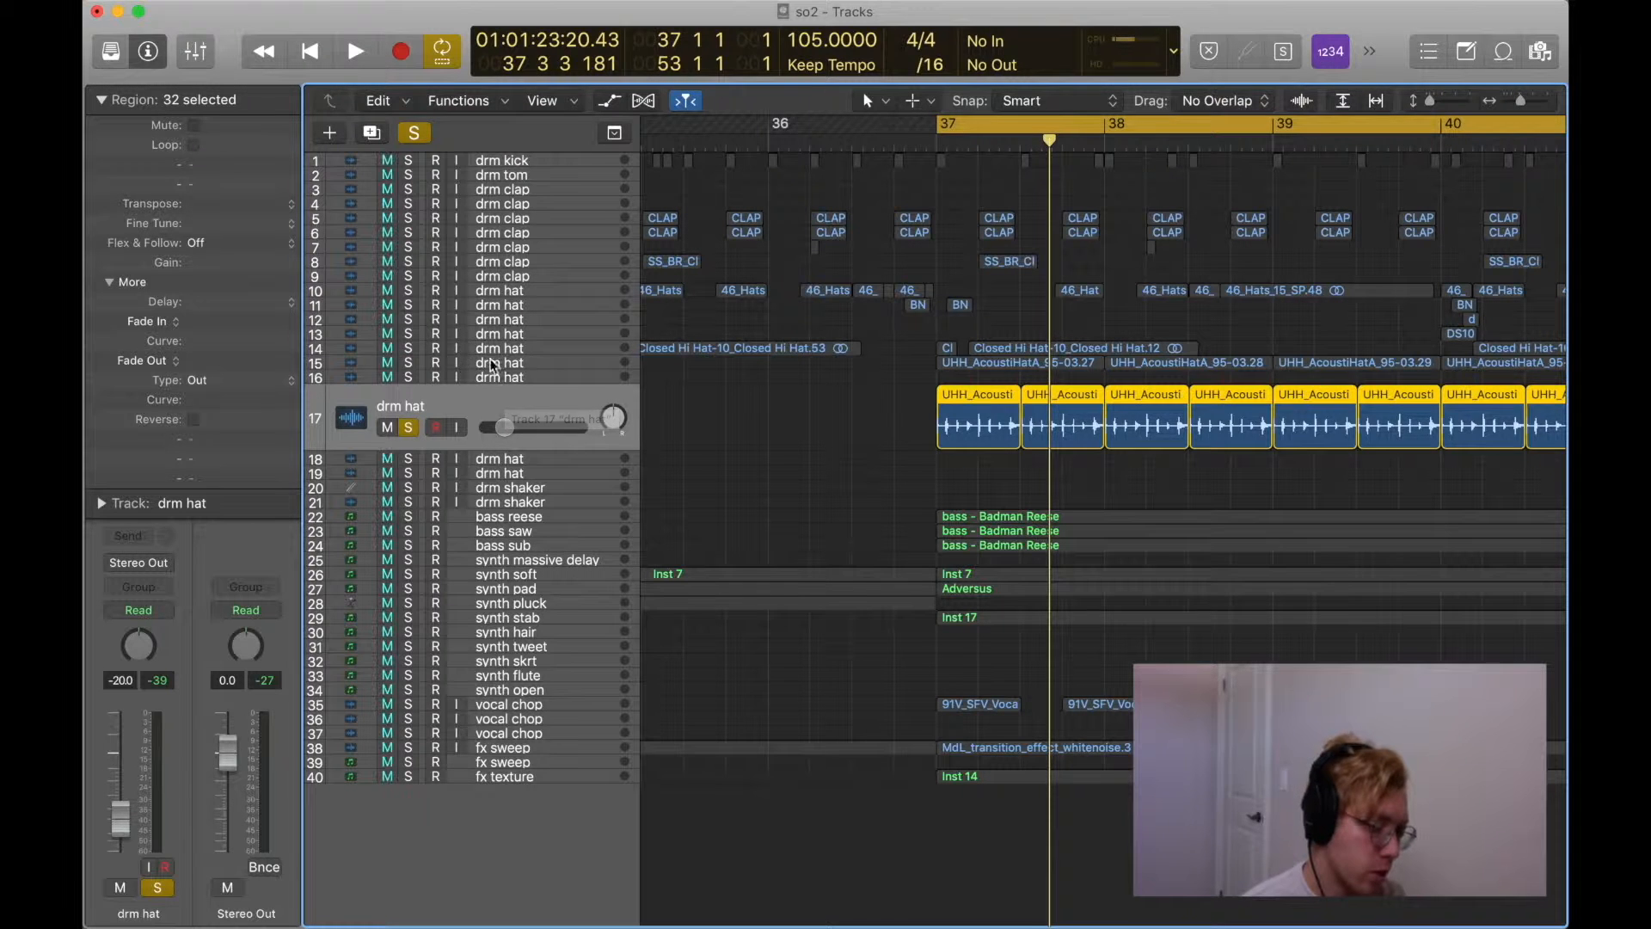
{"action": "left_click", "coordinate": [496, 363]}
{"action": "left_click", "coordinate": [407, 398]}
{"action": "key", "text": "space"}
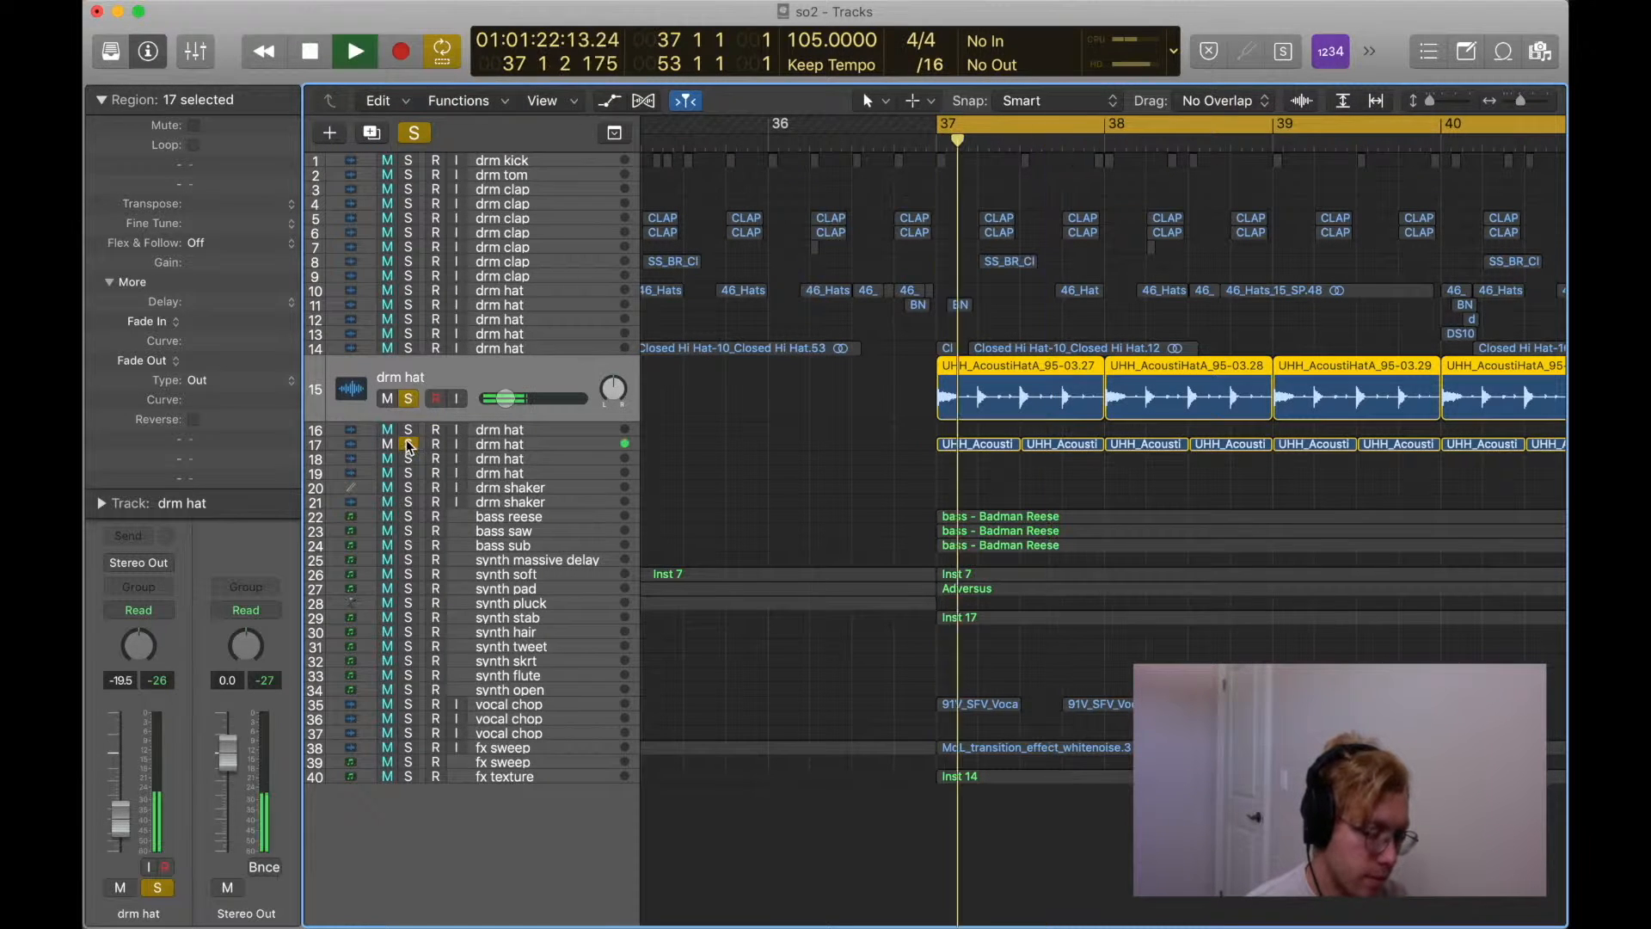
{"action": "left_click", "coordinate": [409, 443]}
{"action": "left_click", "coordinate": [409, 444]}
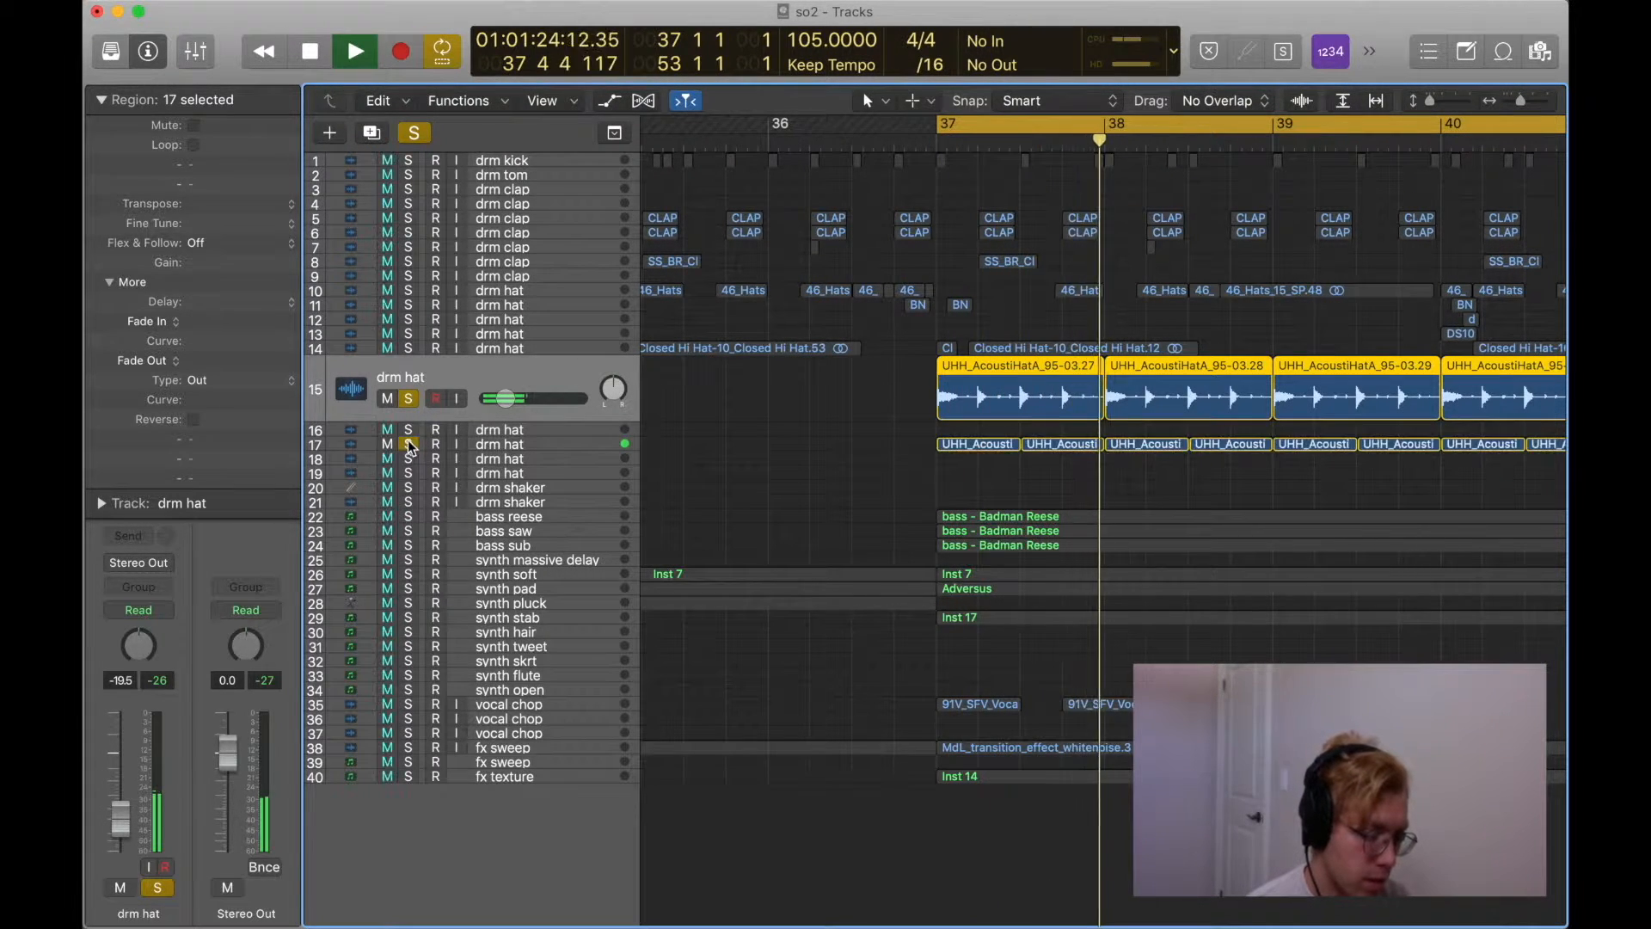
{"action": "left_click", "coordinate": [409, 400]}
{"action": "left_click", "coordinate": [508, 443]}
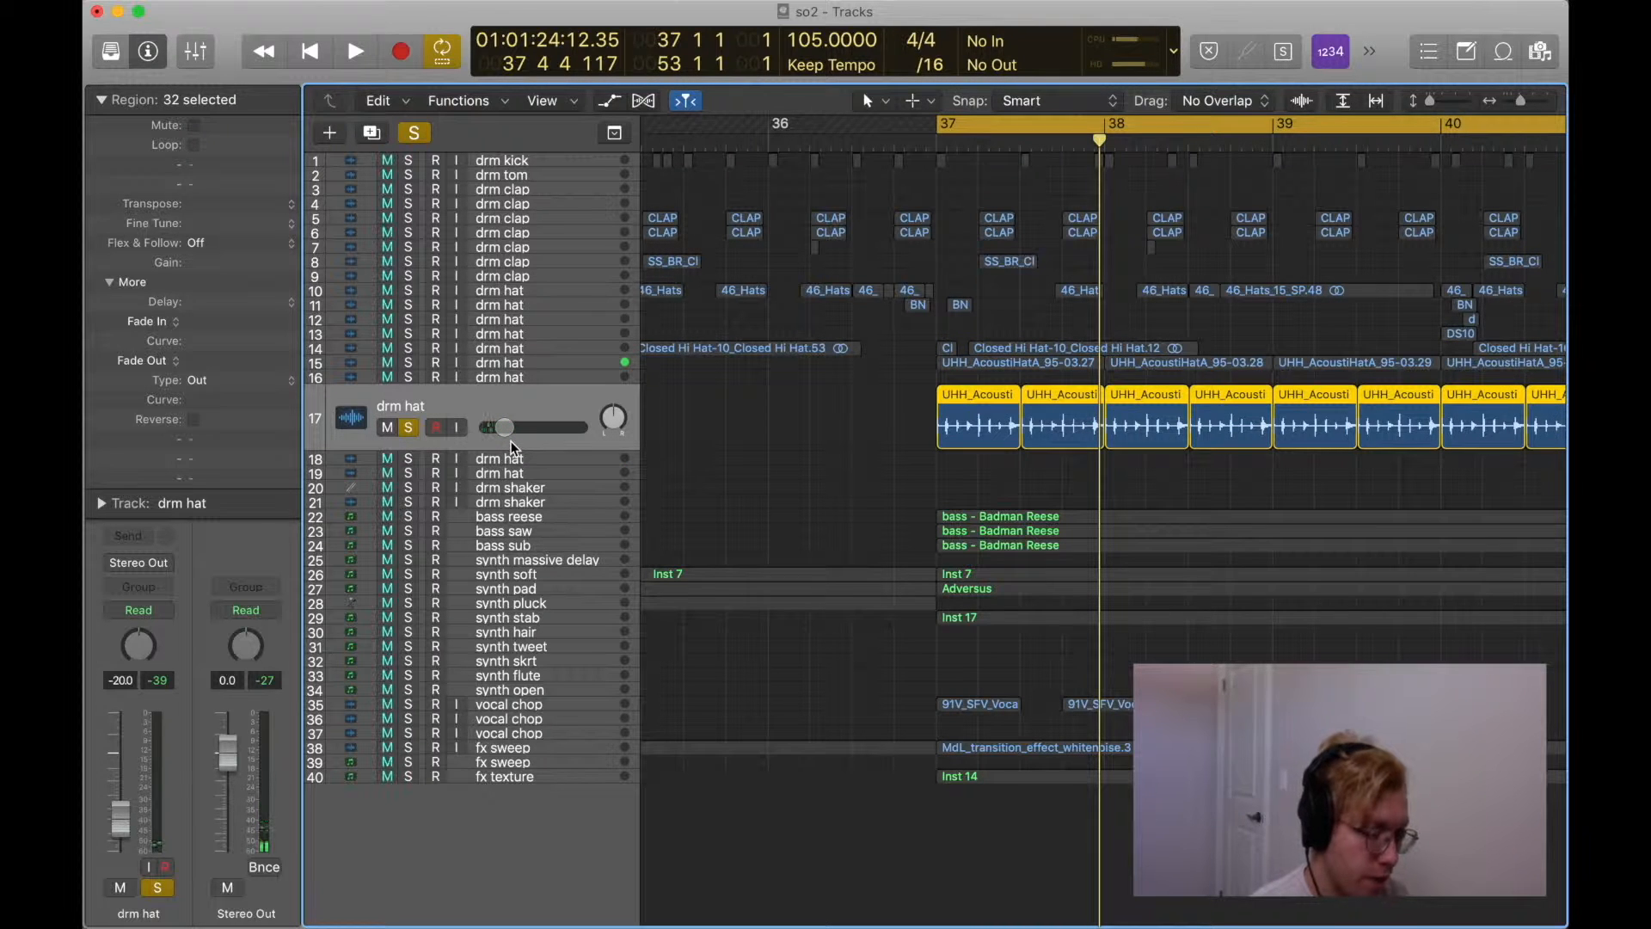
Collapse the region parameters and show the Decapitator, FF Pro-Q 2 and RC 48 settings on track 17's hat.
{"action": "left_click", "coordinate": [101, 100]}
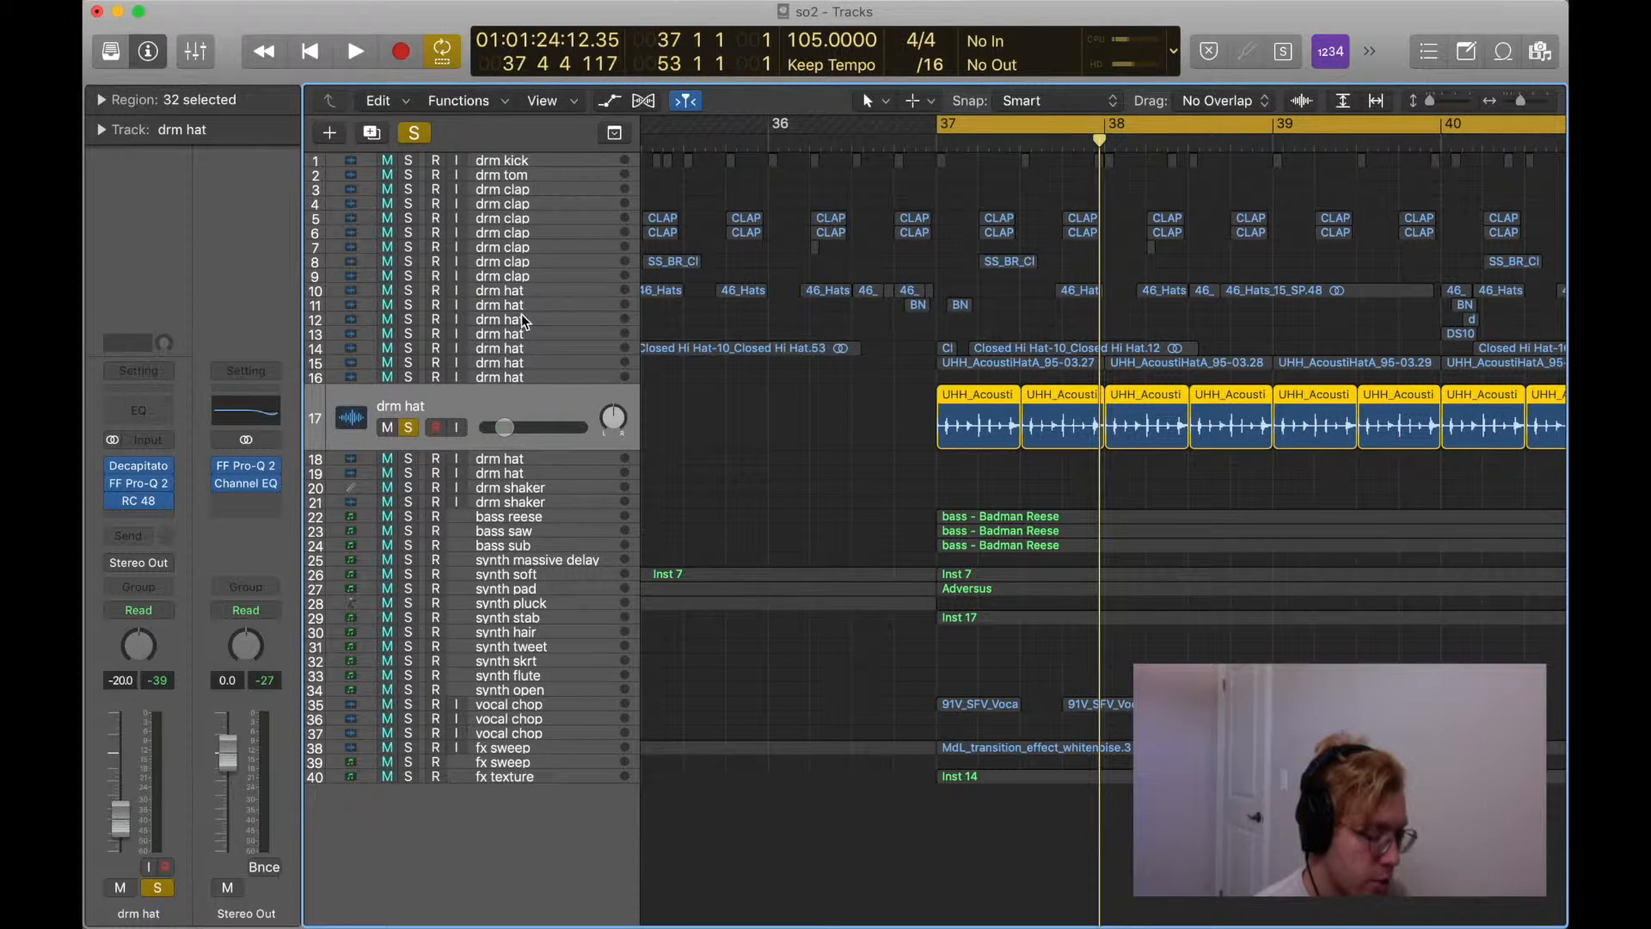
{"action": "left_click", "coordinate": [157, 423]}
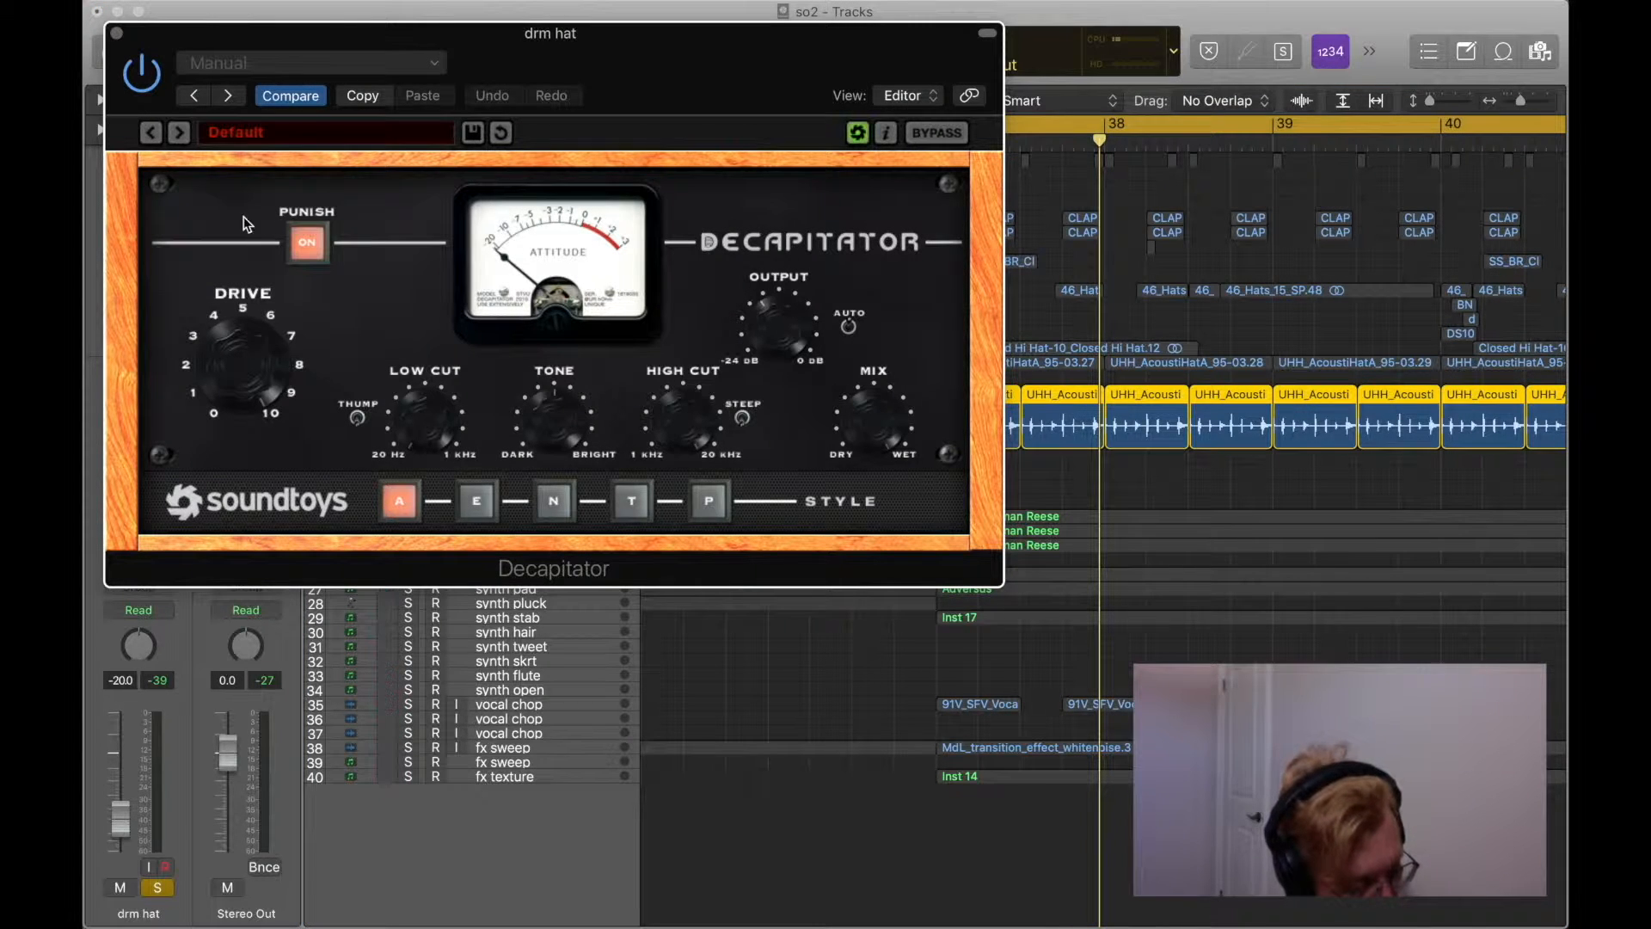
{"action": "left_click", "coordinate": [118, 34]}
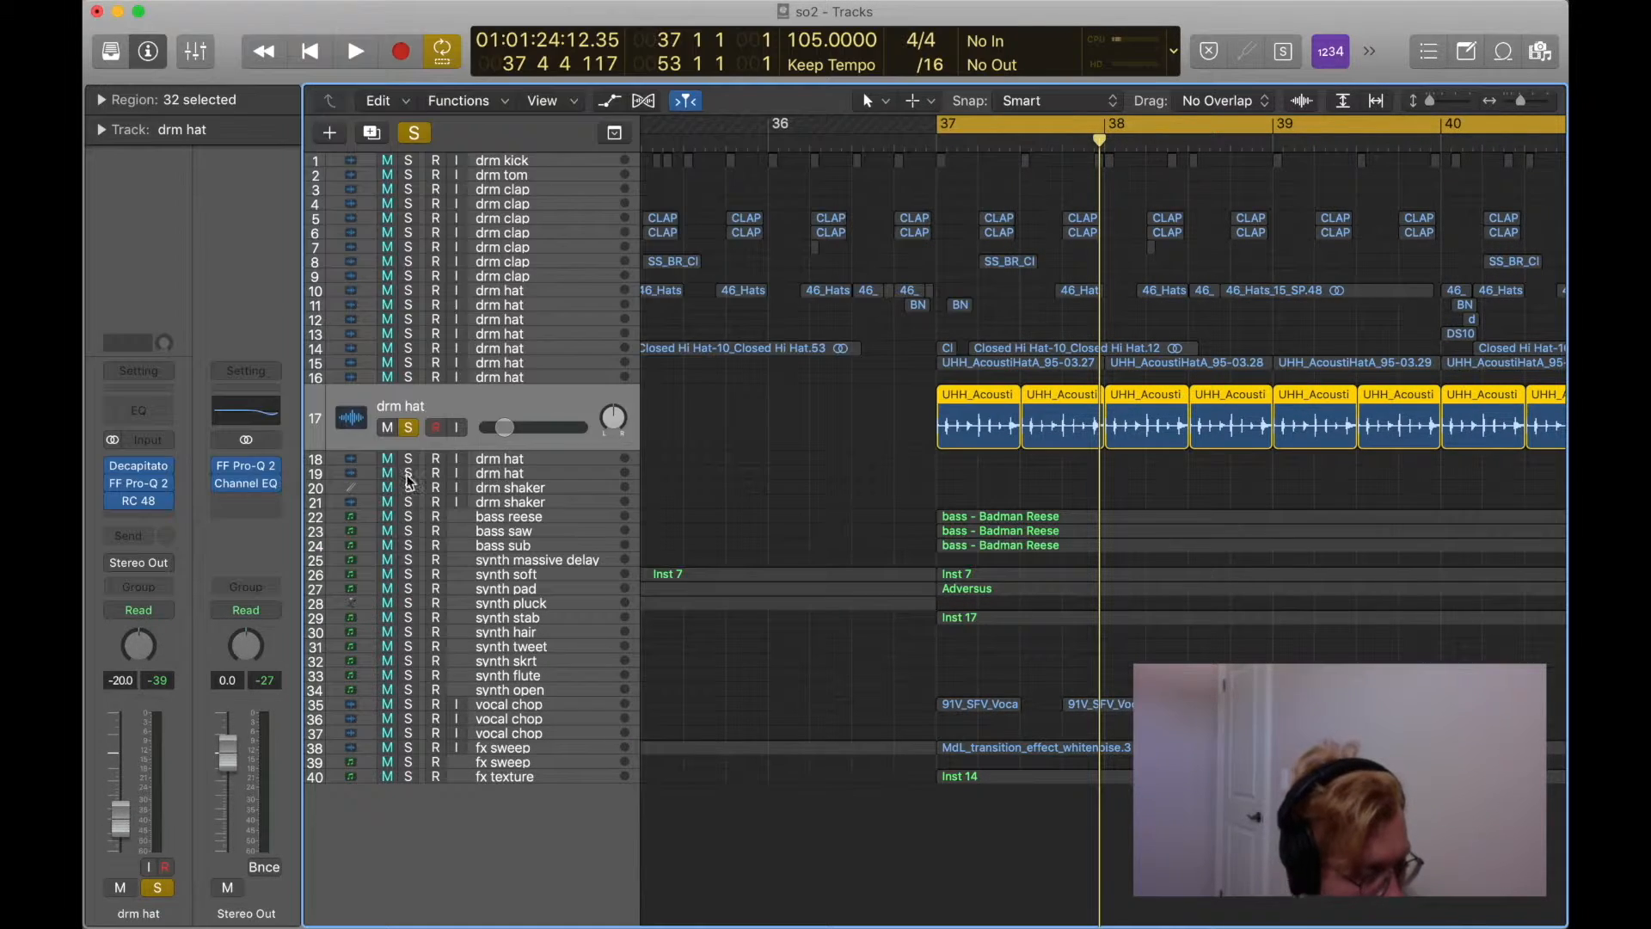
{"action": "left_click", "coordinate": [145, 484]}
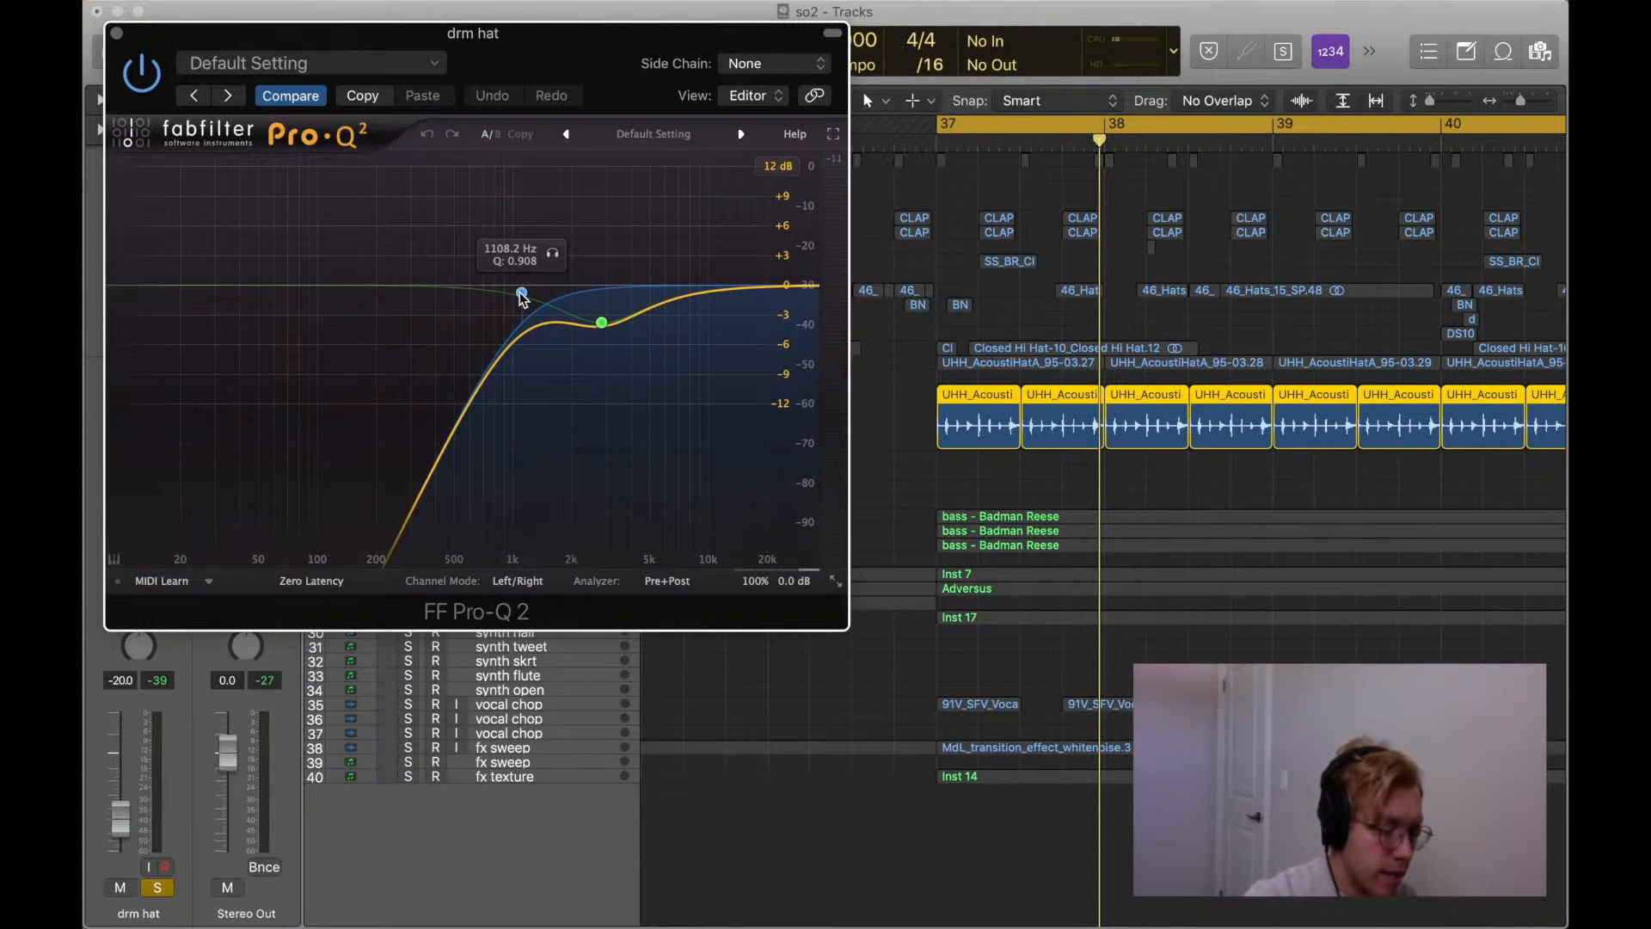
{"action": "left_click", "coordinate": [117, 33]}
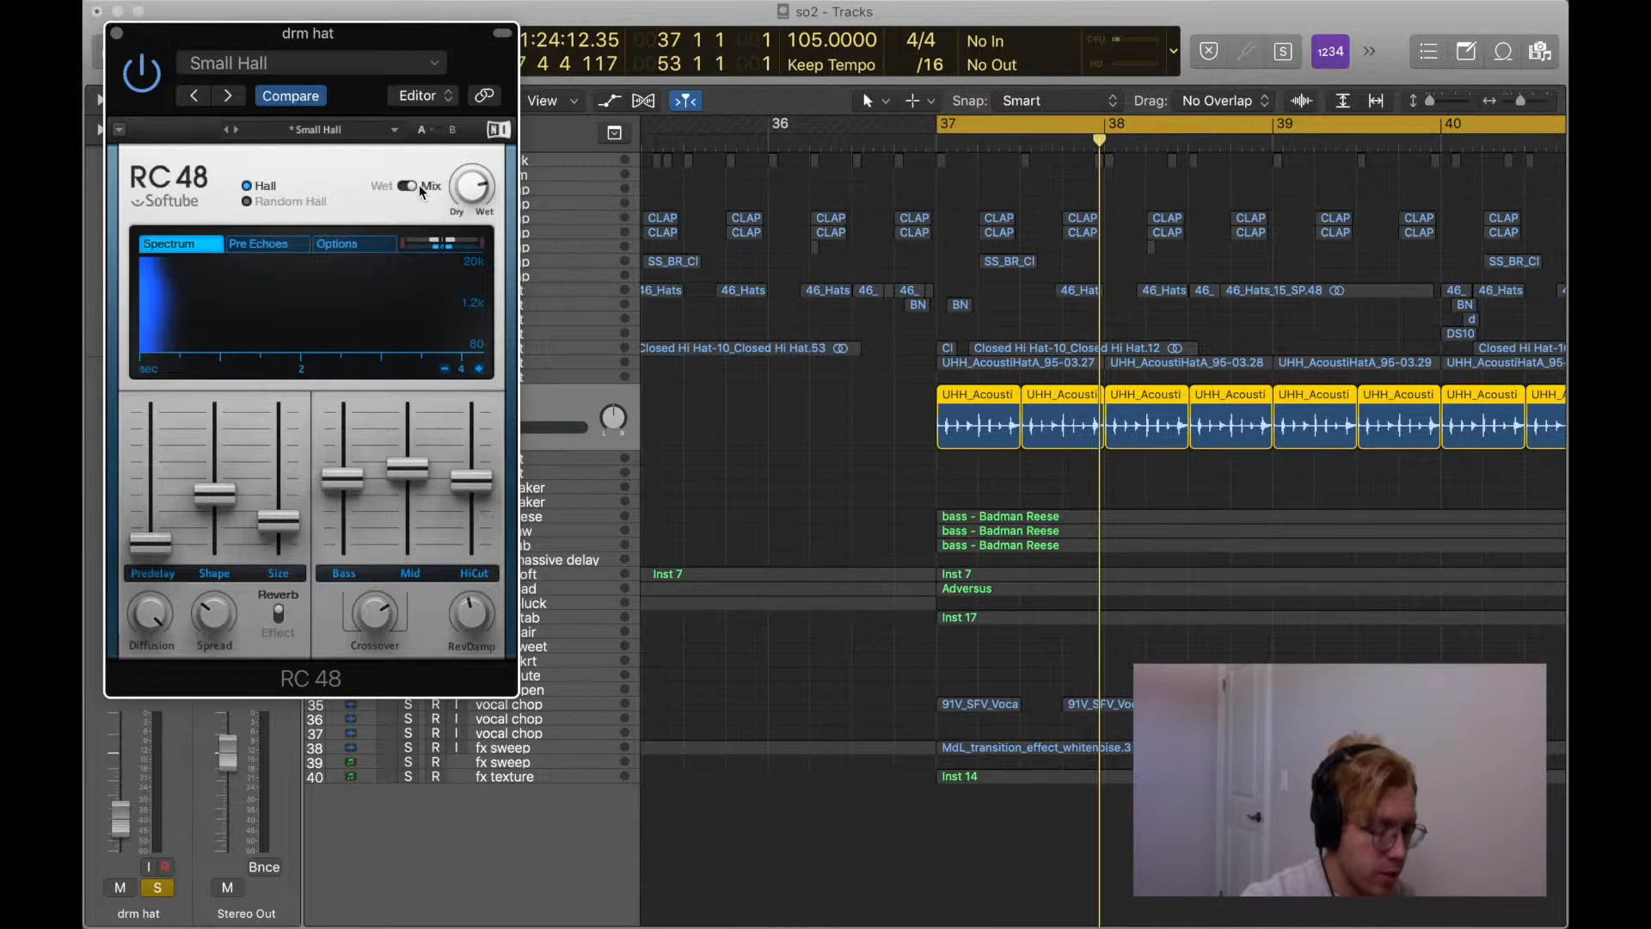
{"action": "left_click", "coordinate": [117, 33]}
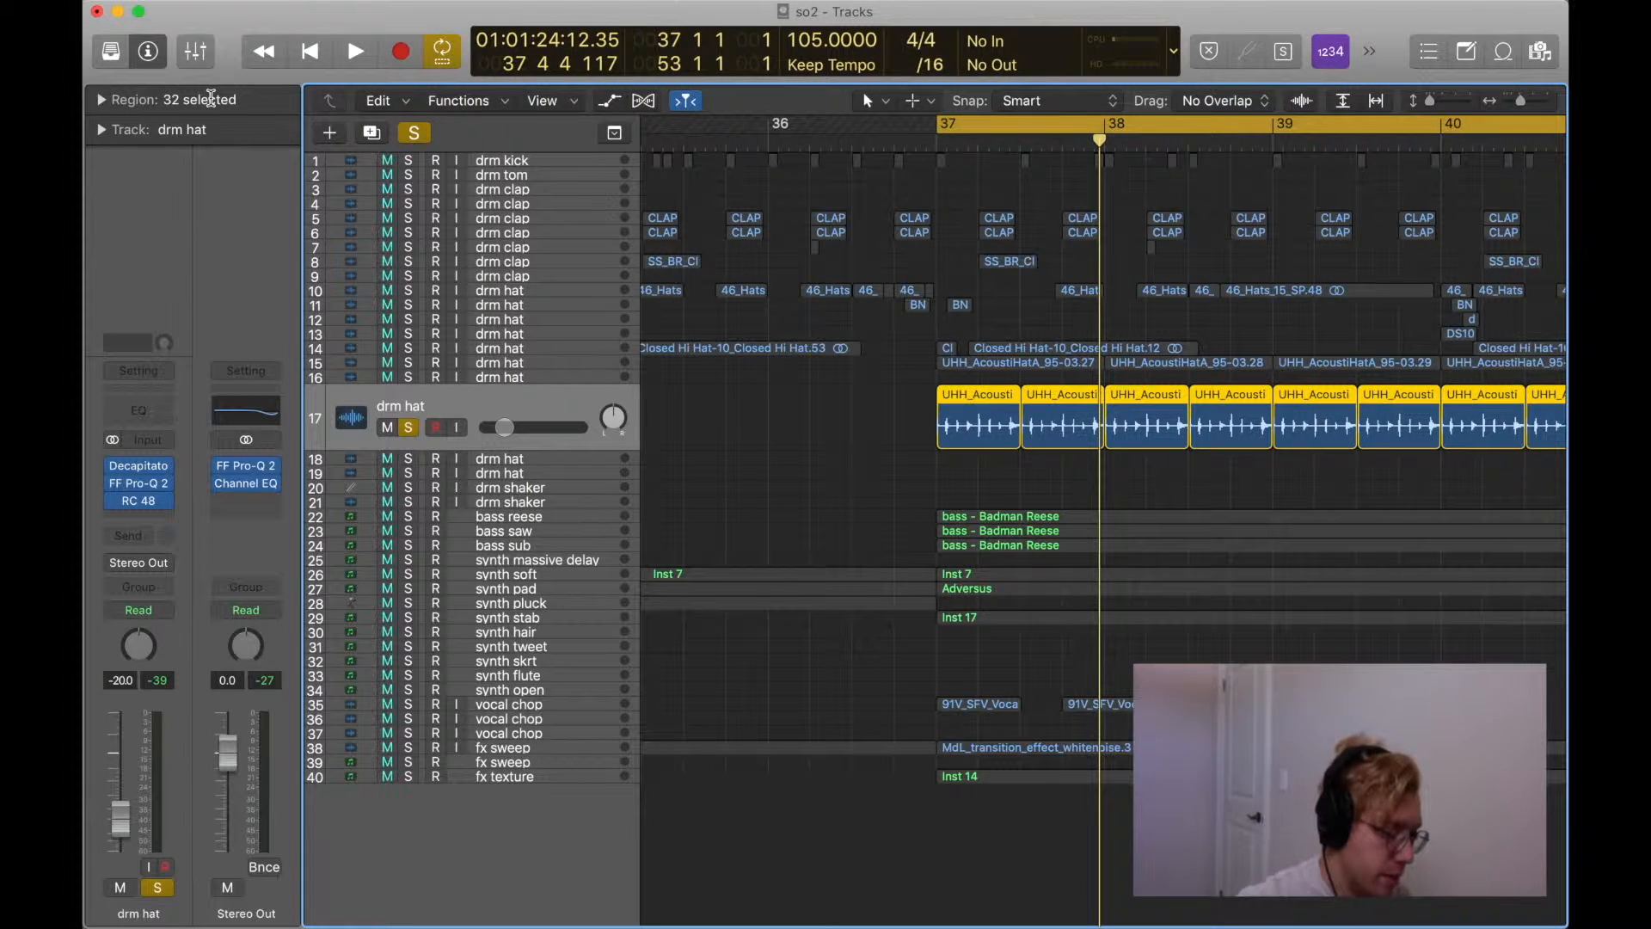
Clear the solo on track 17's hat and play the full mix, jumping ahead to about bar 44.
{"action": "left_click", "coordinate": [409, 425]}
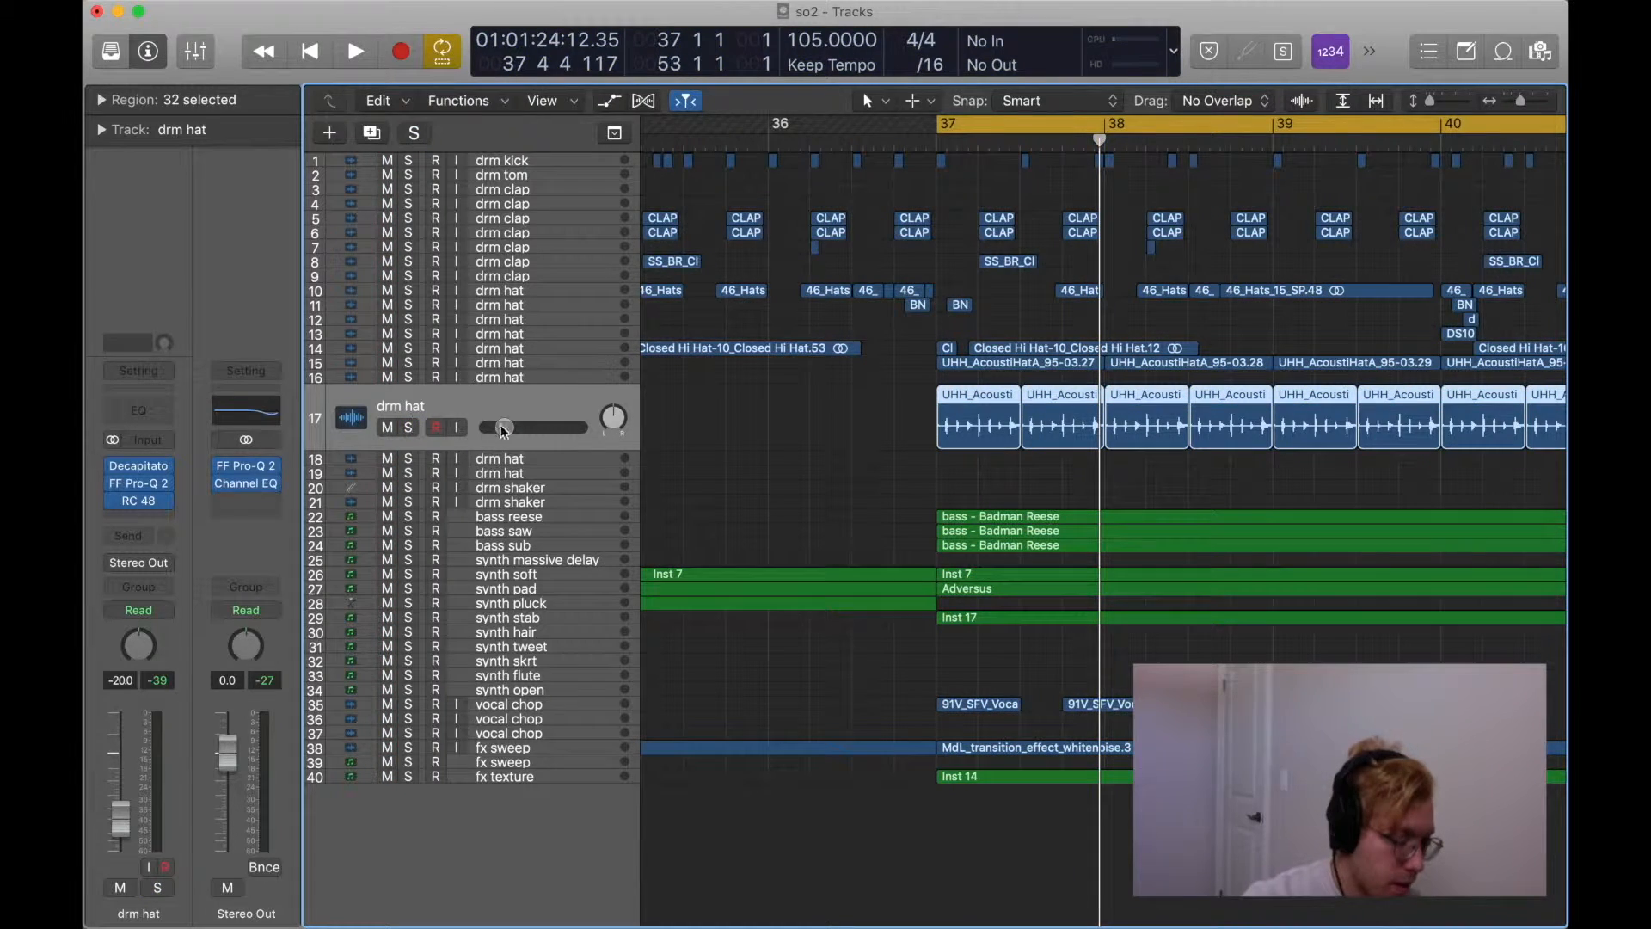
{"action": "key", "text": "space"}
{"action": "key", "text": "super+Left"}
{"action": "key", "text": "super+Left"}
{"action": "key", "text": "super+Left"}
{"action": "key", "text": "super+Left"}
{"action": "key", "text": "super+Left"}
{"action": "key", "text": "super+Left"}
{"action": "scroll", "coordinate": [860, 389], "scroll_direction": "left", "scroll_amount": 2}
{"action": "left_click", "coordinate": [816, 143]}
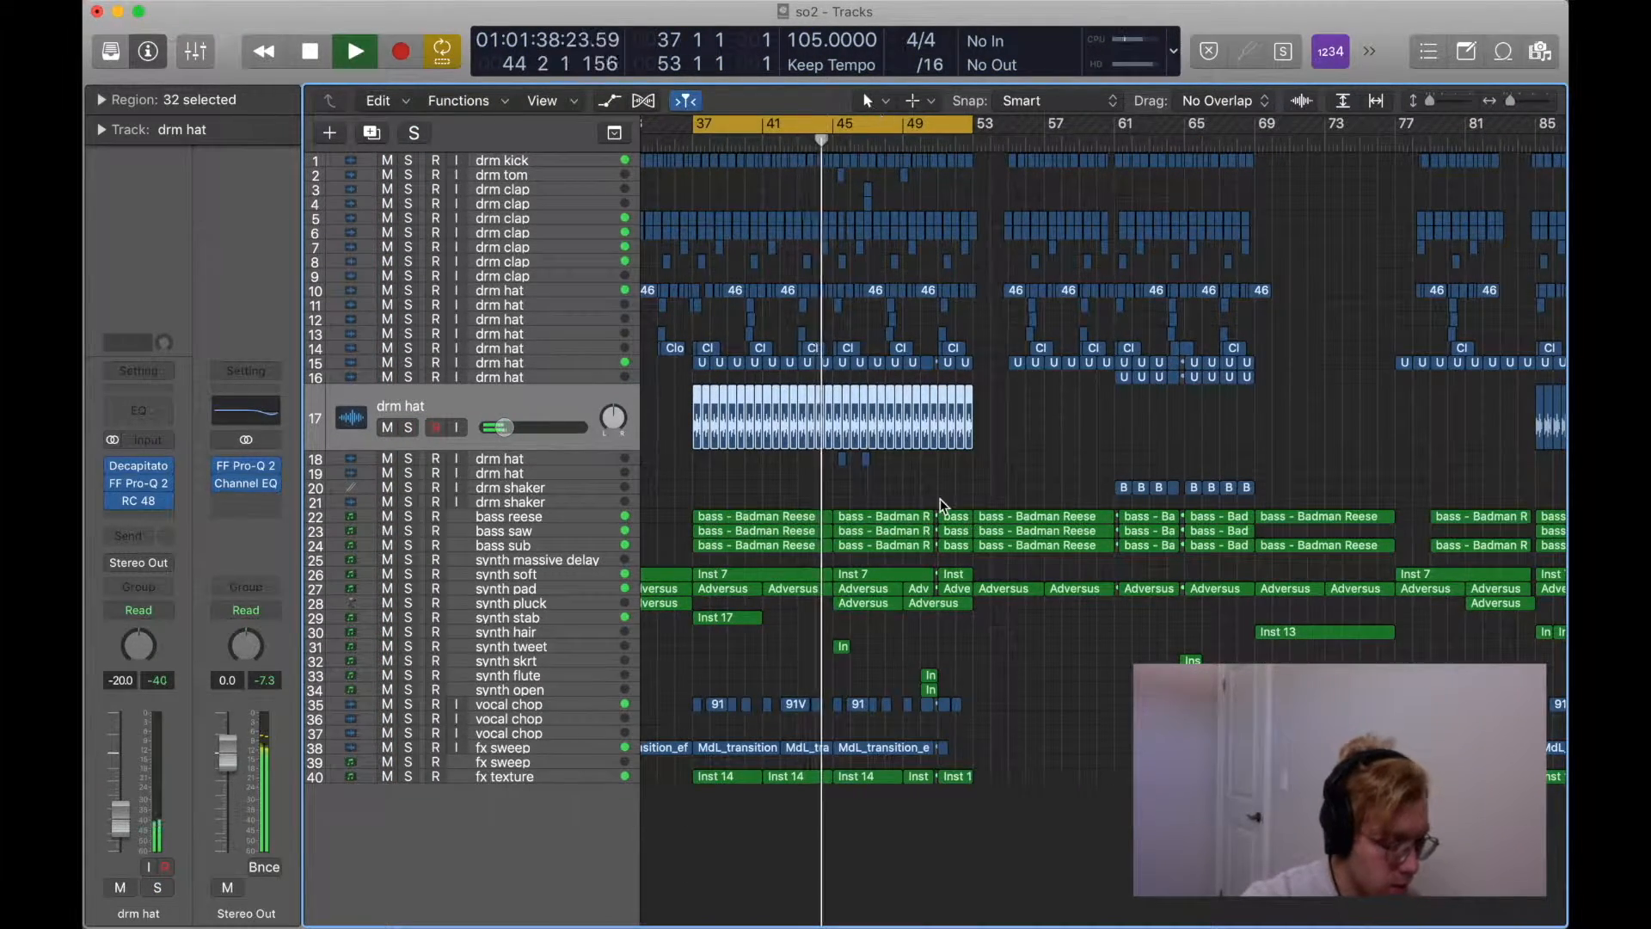
Set the cycle range to bars 45 to 53 during playback of the full mix, and stop at about bar 51.
{"action": "key", "text": "super+Right"}
{"action": "key", "text": "super+Right"}
{"action": "key", "text": "super+Right"}
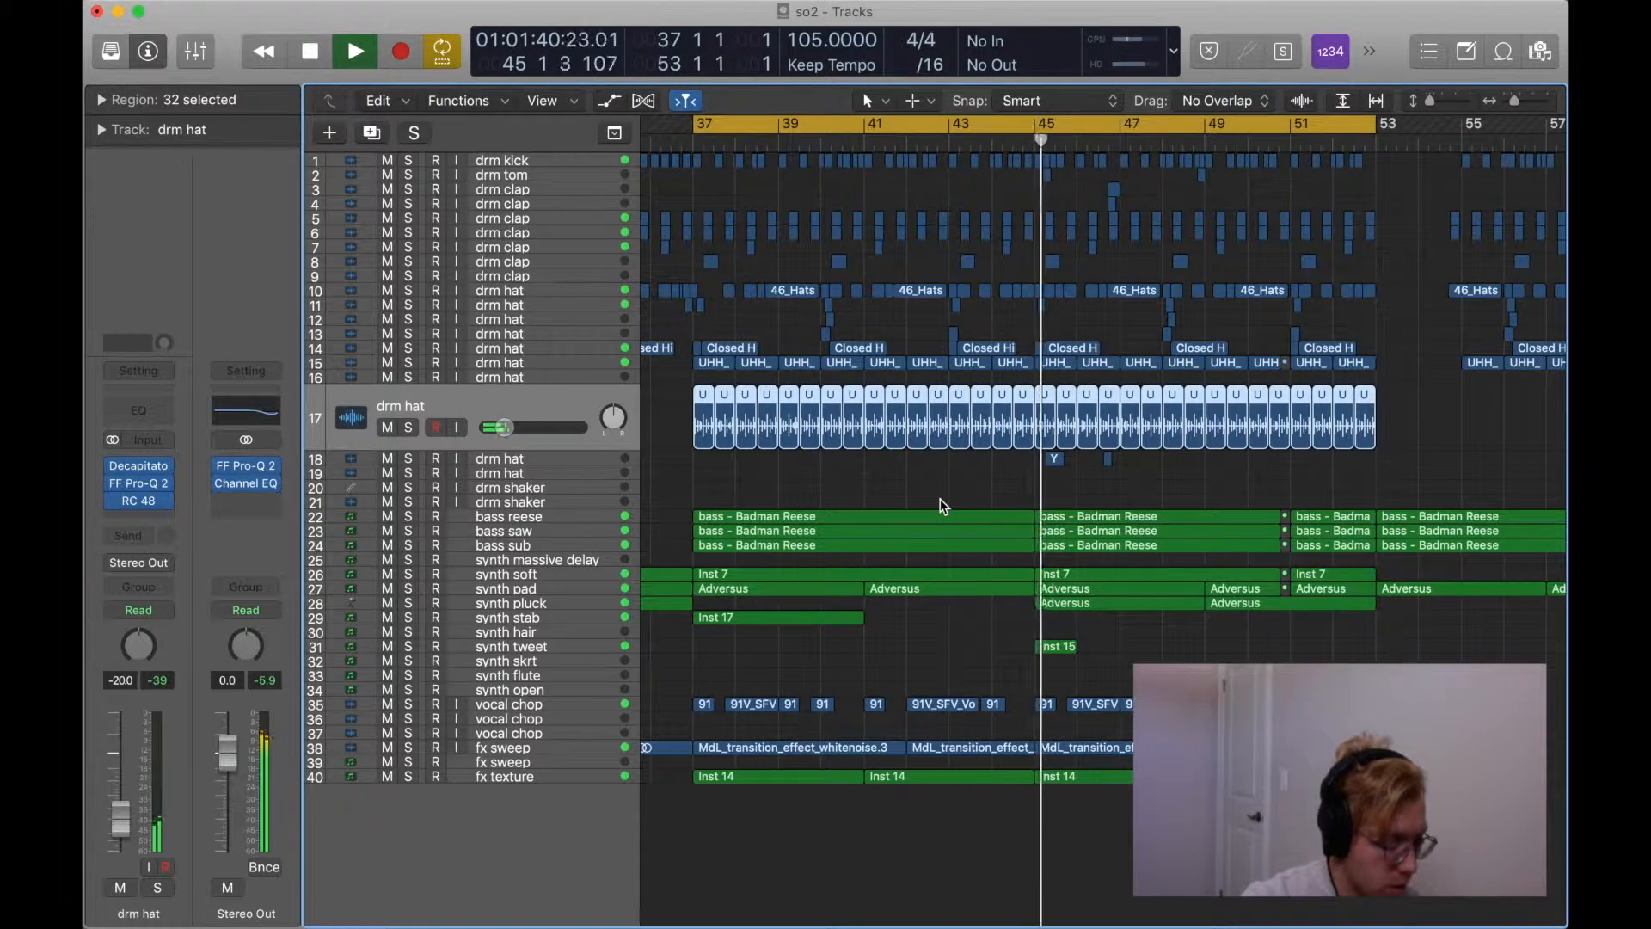
{"action": "scroll", "coordinate": [941, 505], "scroll_direction": "right", "scroll_amount": 2}
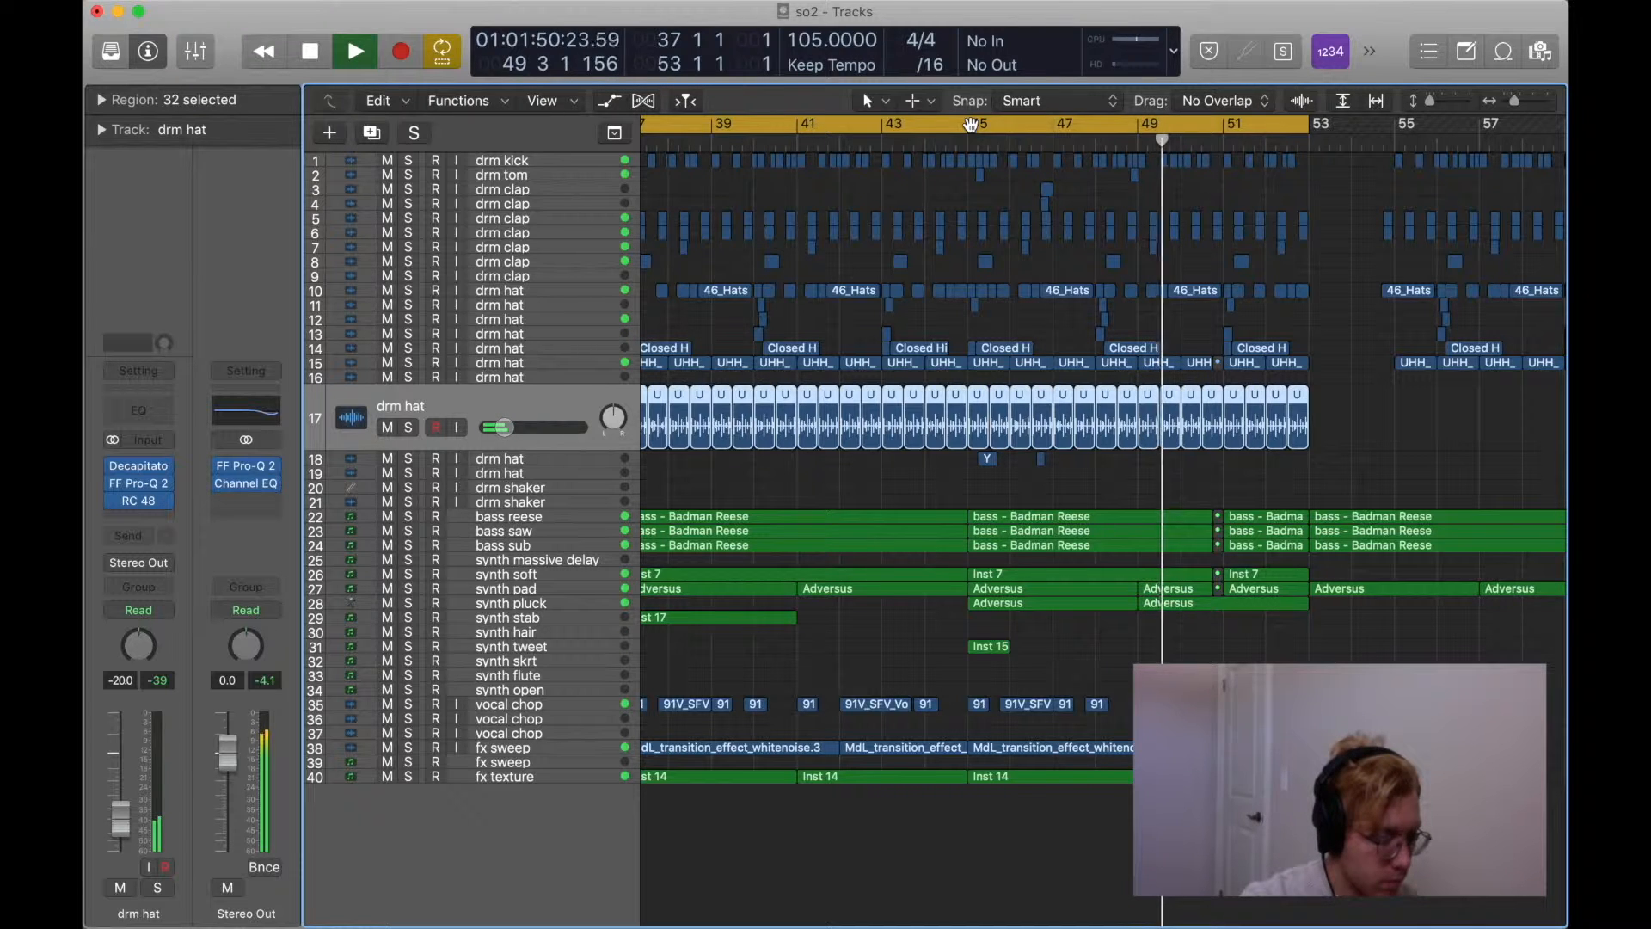
{"action": "left_click_drag", "start_coordinate": [970, 125], "coordinate": [1307, 125]}
{"action": "key", "text": "space"}
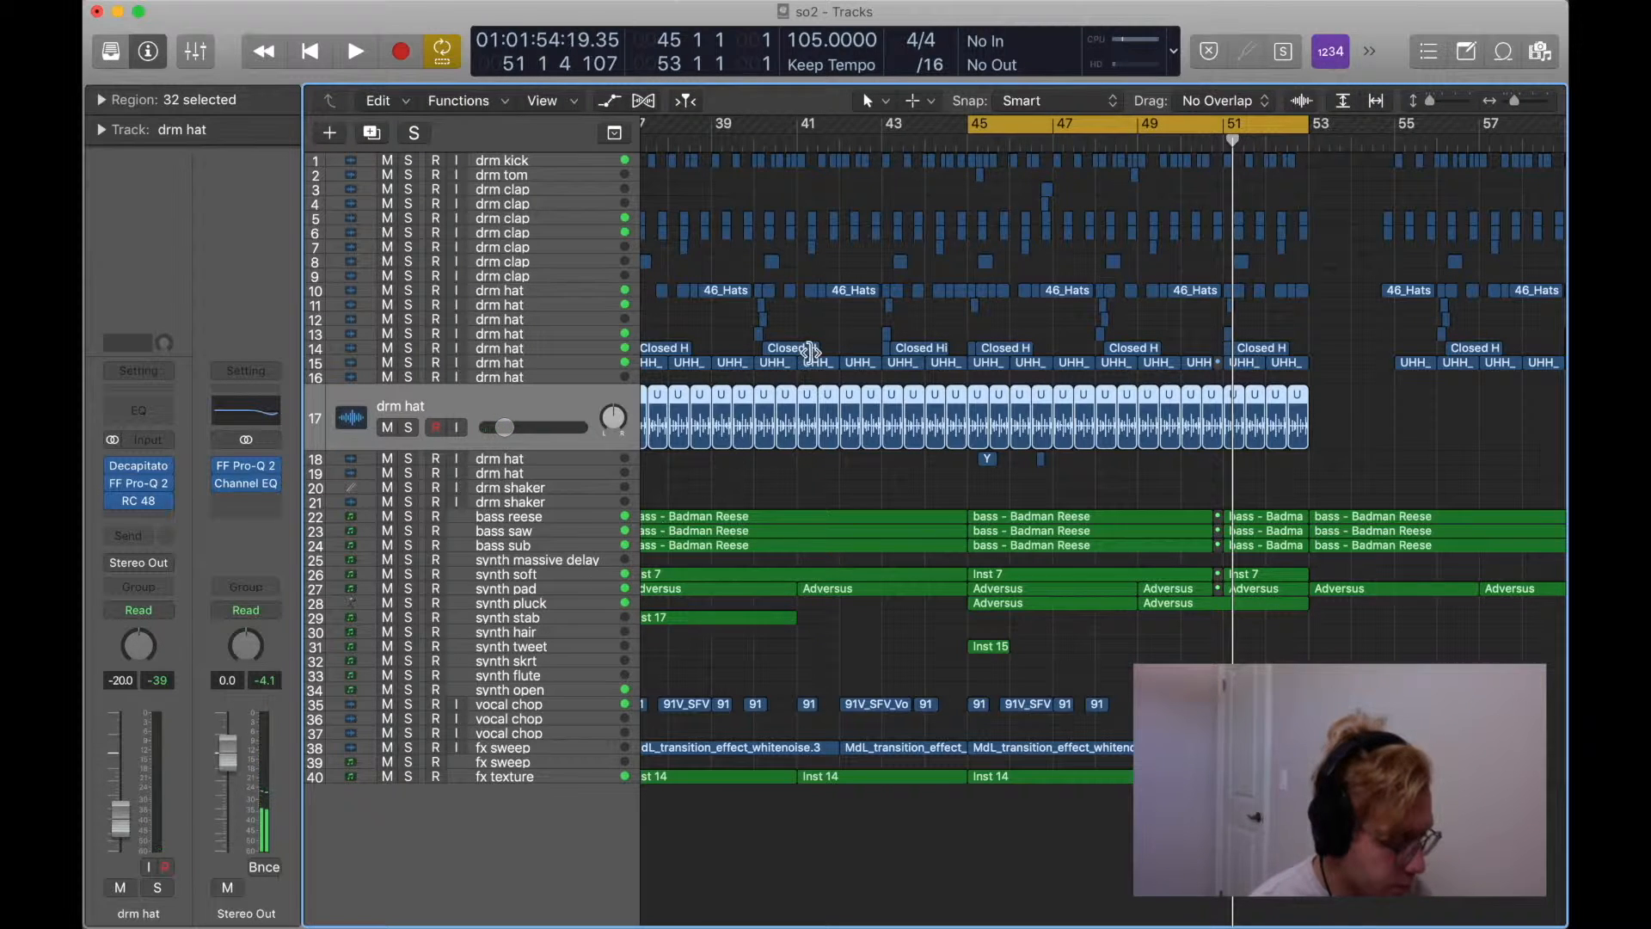
Enlarge the track rows and play the full mix with the cycle range set to bars 48 to 50.
{"action": "left_click_drag", "start_coordinate": [1432, 108], "coordinate": [1450, 105]}
{"action": "scroll", "coordinate": [1179, 503], "scroll_direction": "down", "scroll_amount": 8}
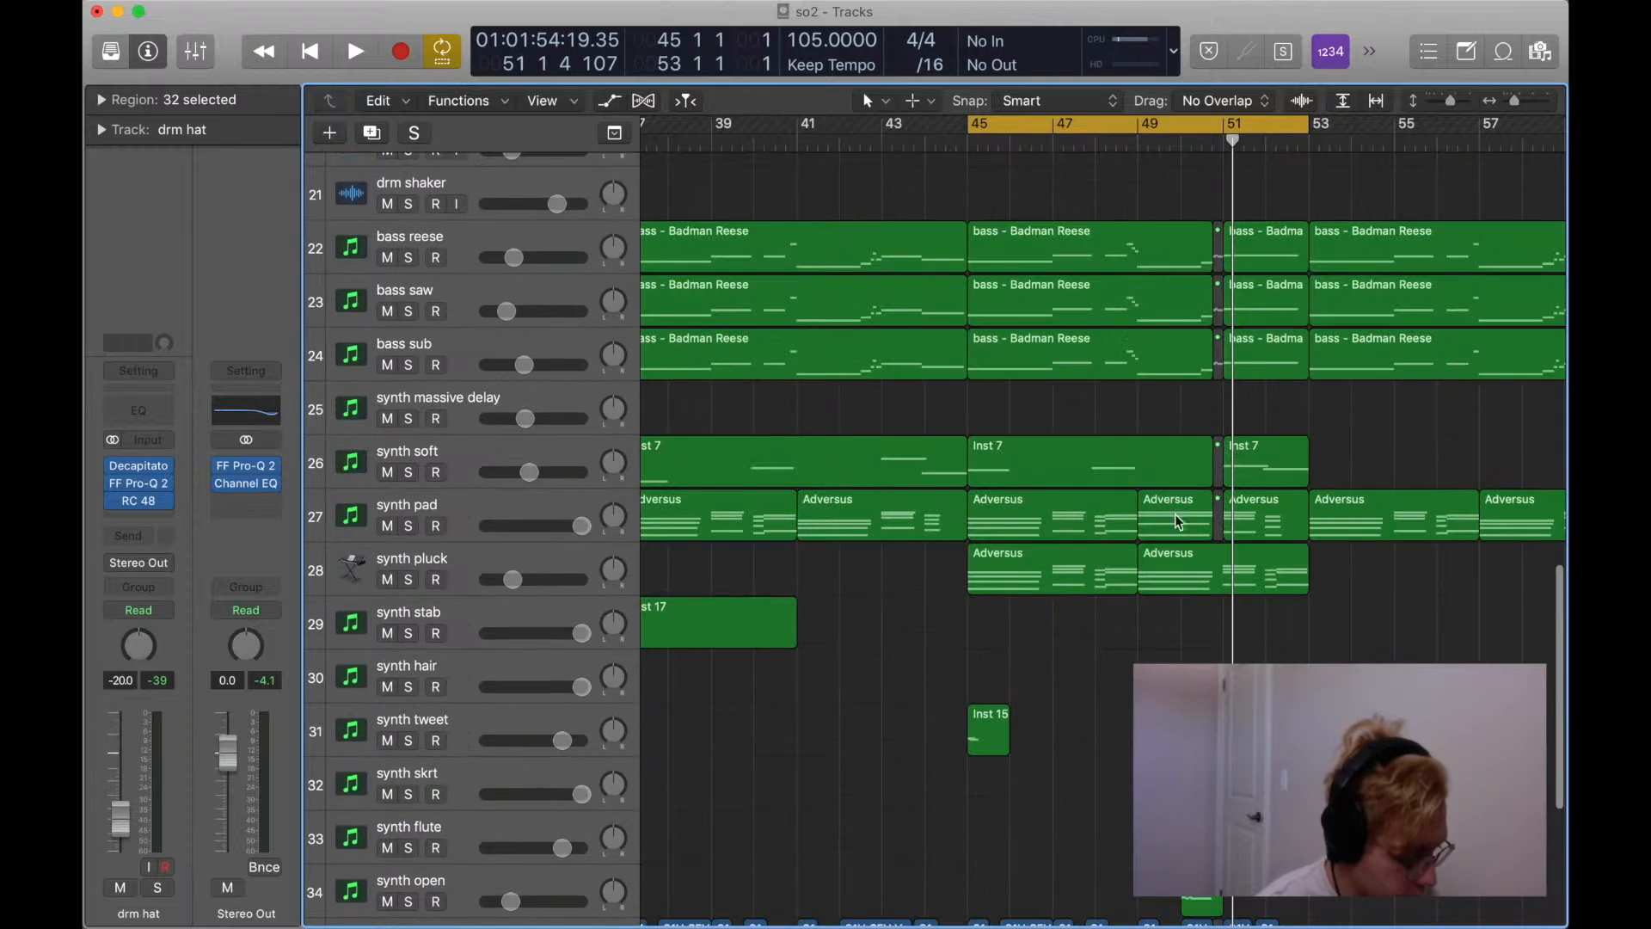
{"action": "left_click_drag", "start_coordinate": [1091, 126], "coordinate": [1191, 139]}
{"action": "key", "text": "space"}
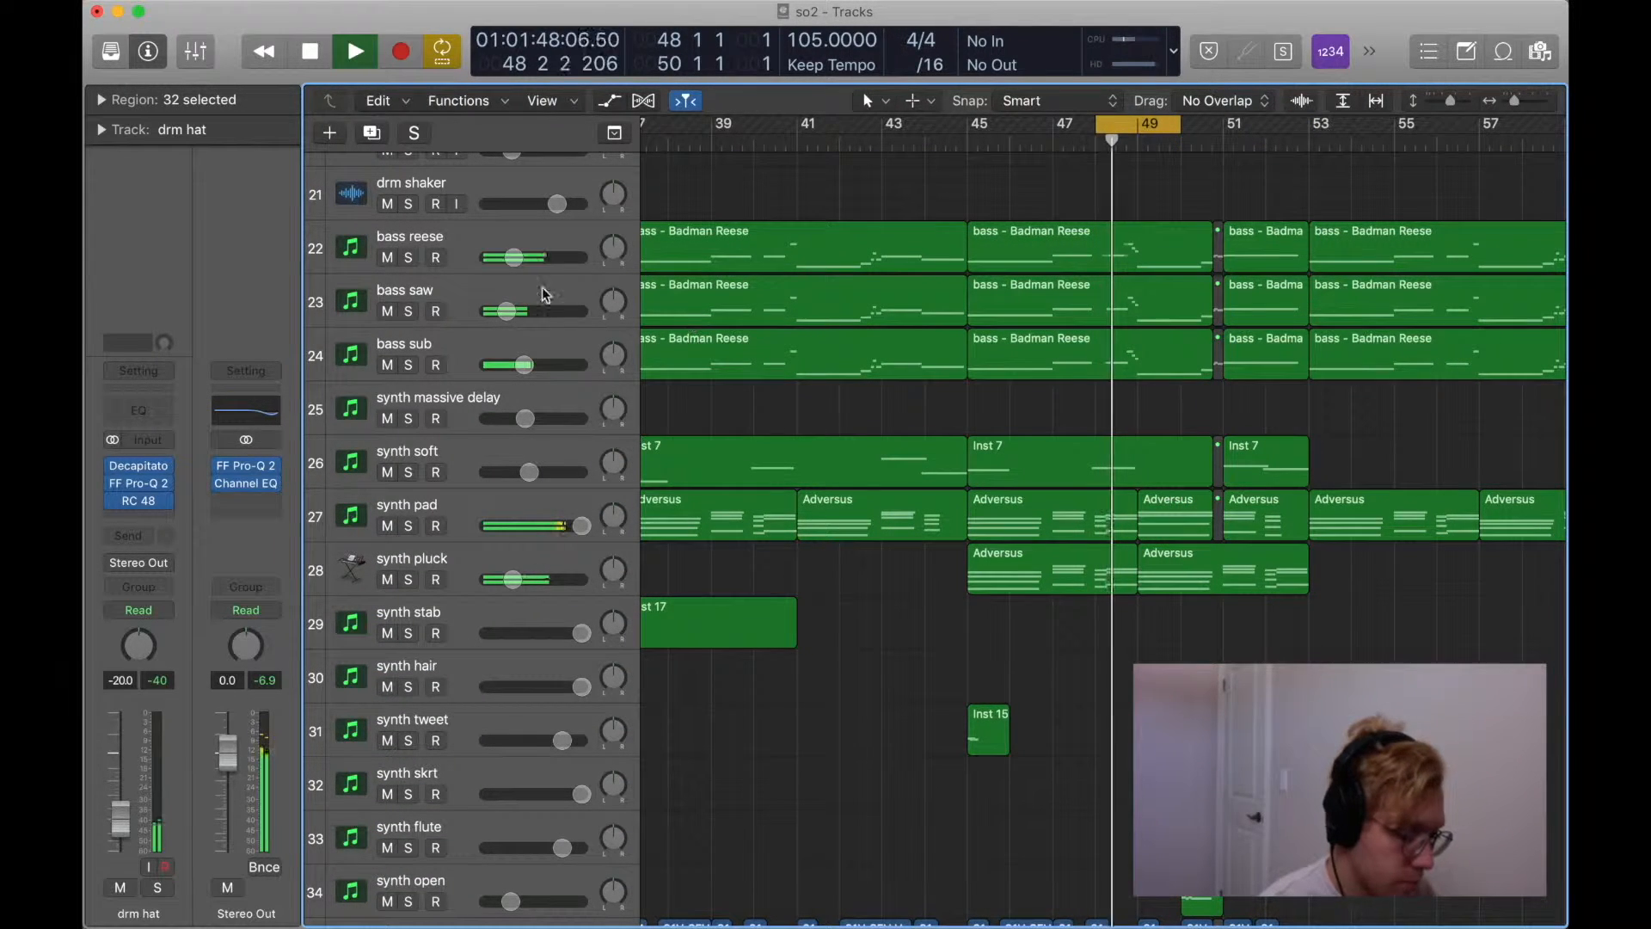
Solo the bass reese, bass saw and bass sub tracks together and play their notes from bar 48.
{"action": "left_click", "coordinate": [466, 258]}
{"action": "scroll", "coordinate": [474, 526], "scroll_direction": "down", "scroll_amount": 1}
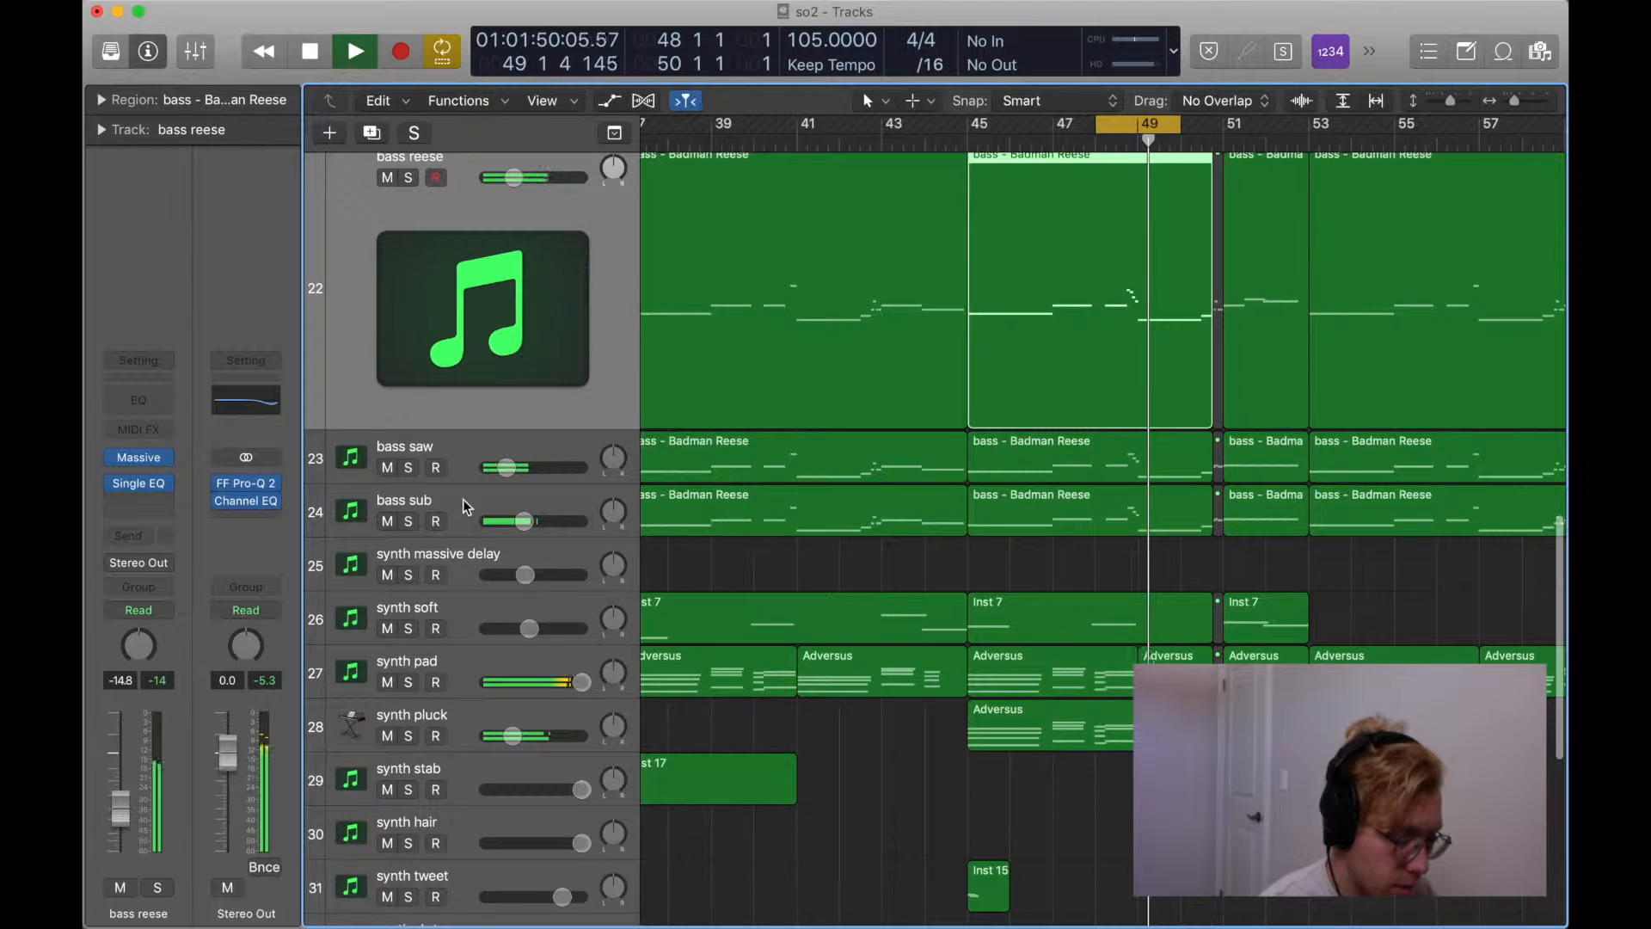
{"action": "left_click", "coordinate": [466, 511], "text": "shift"}
{"action": "key", "text": "s"}
{"action": "key", "text": "space"}
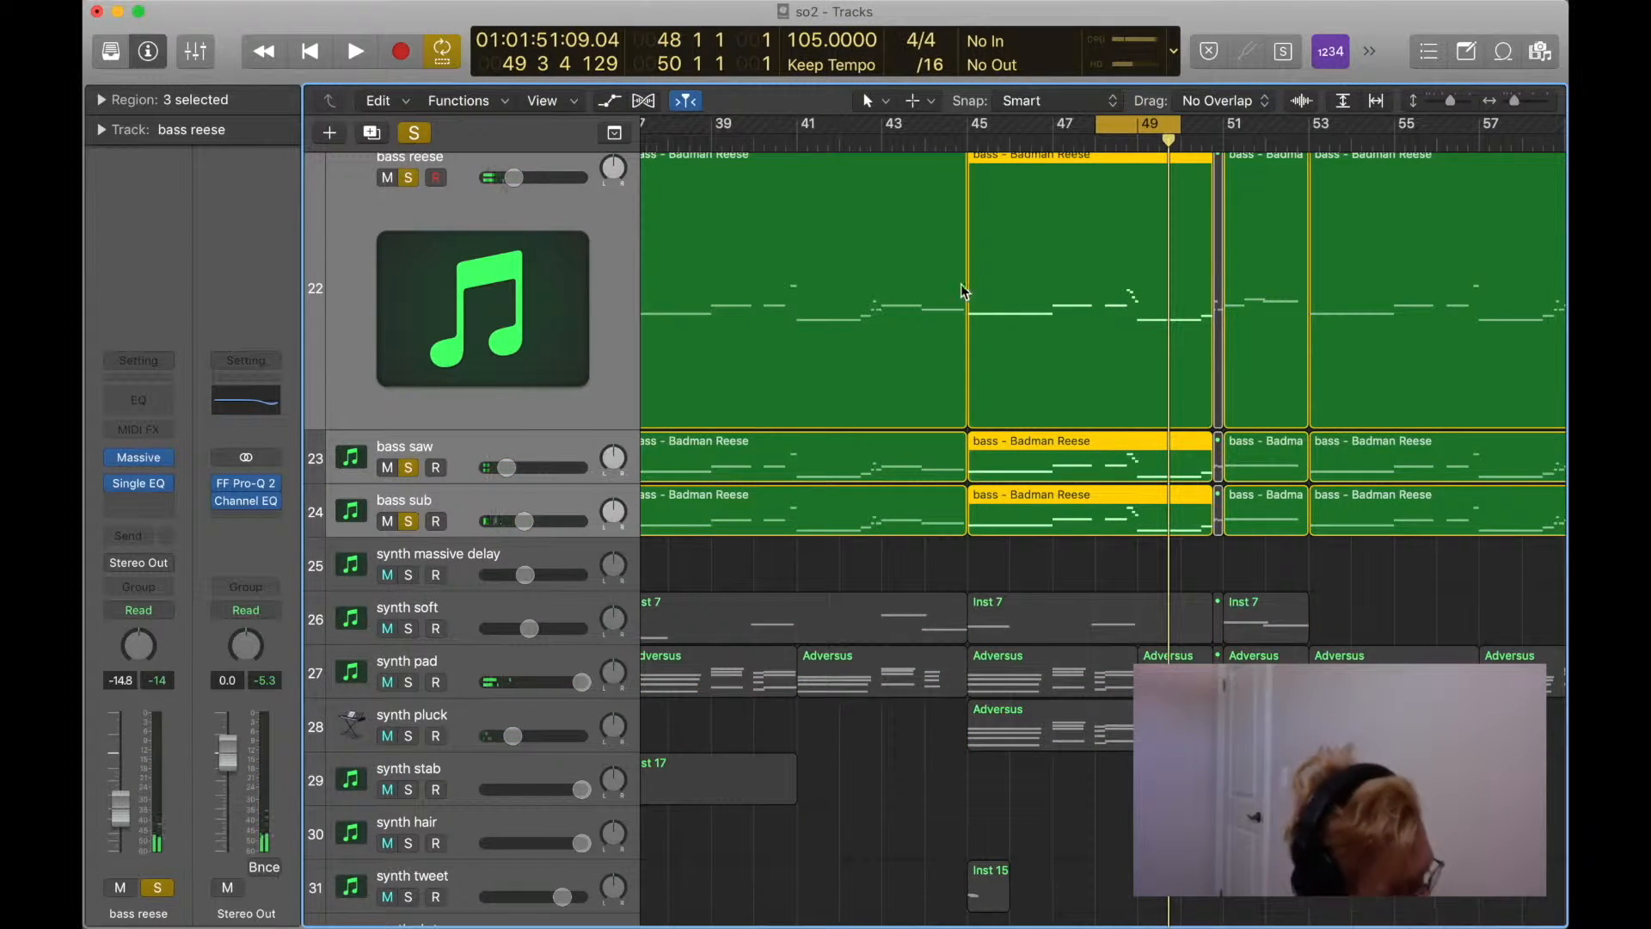
{"action": "key", "text": "super+Right"}
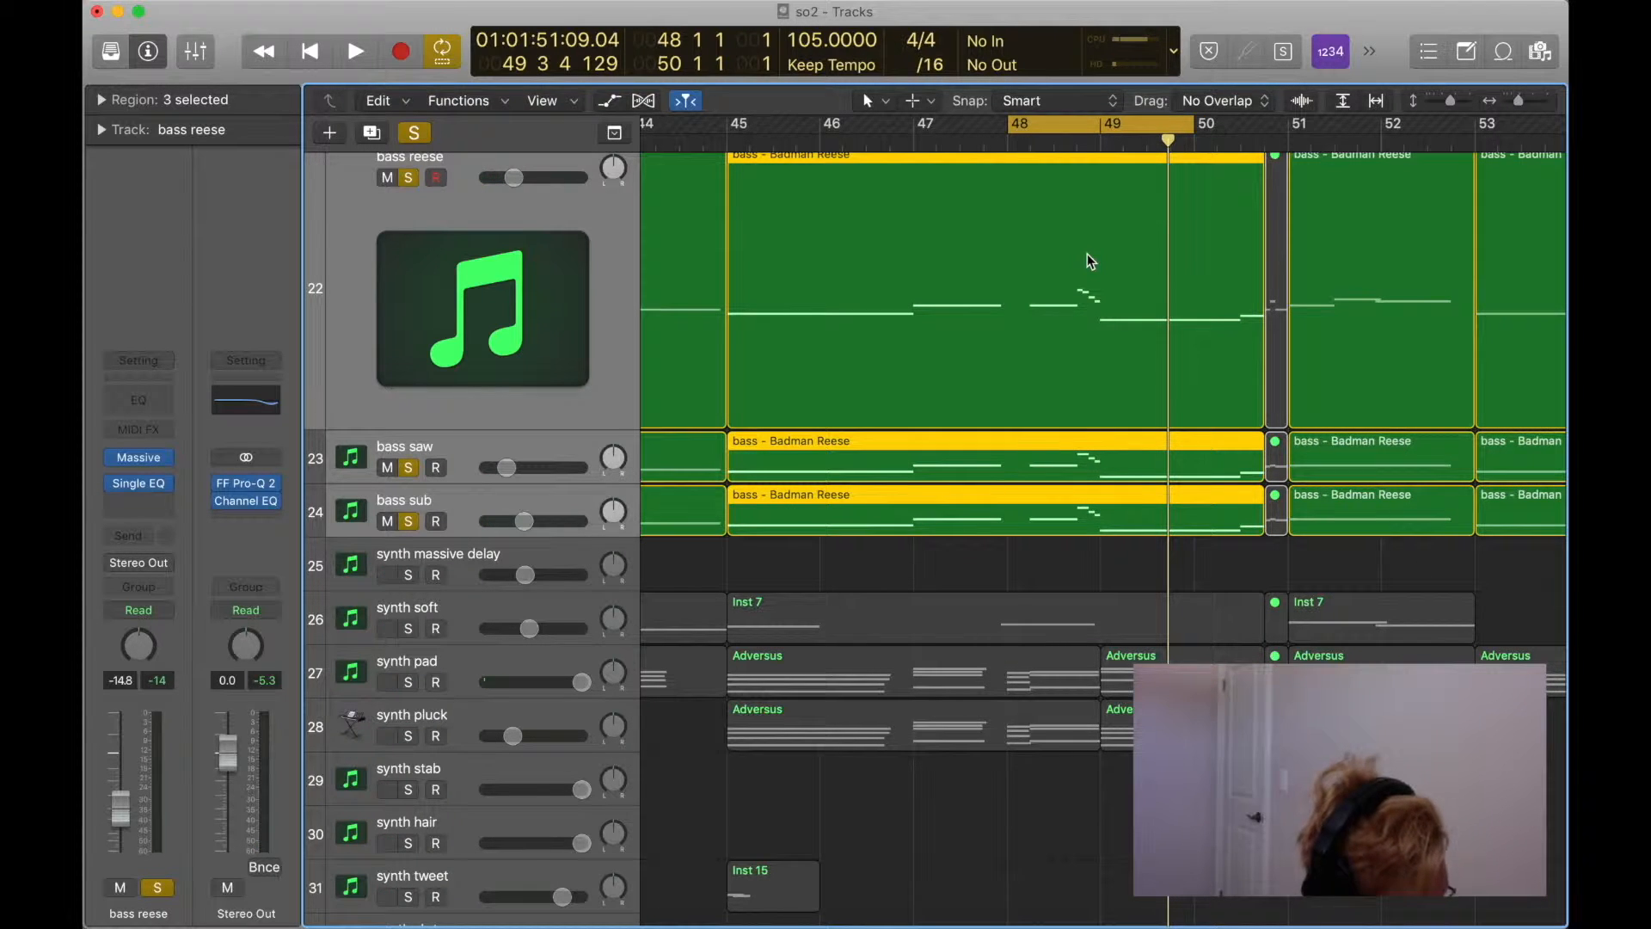
{"action": "key", "text": "space"}
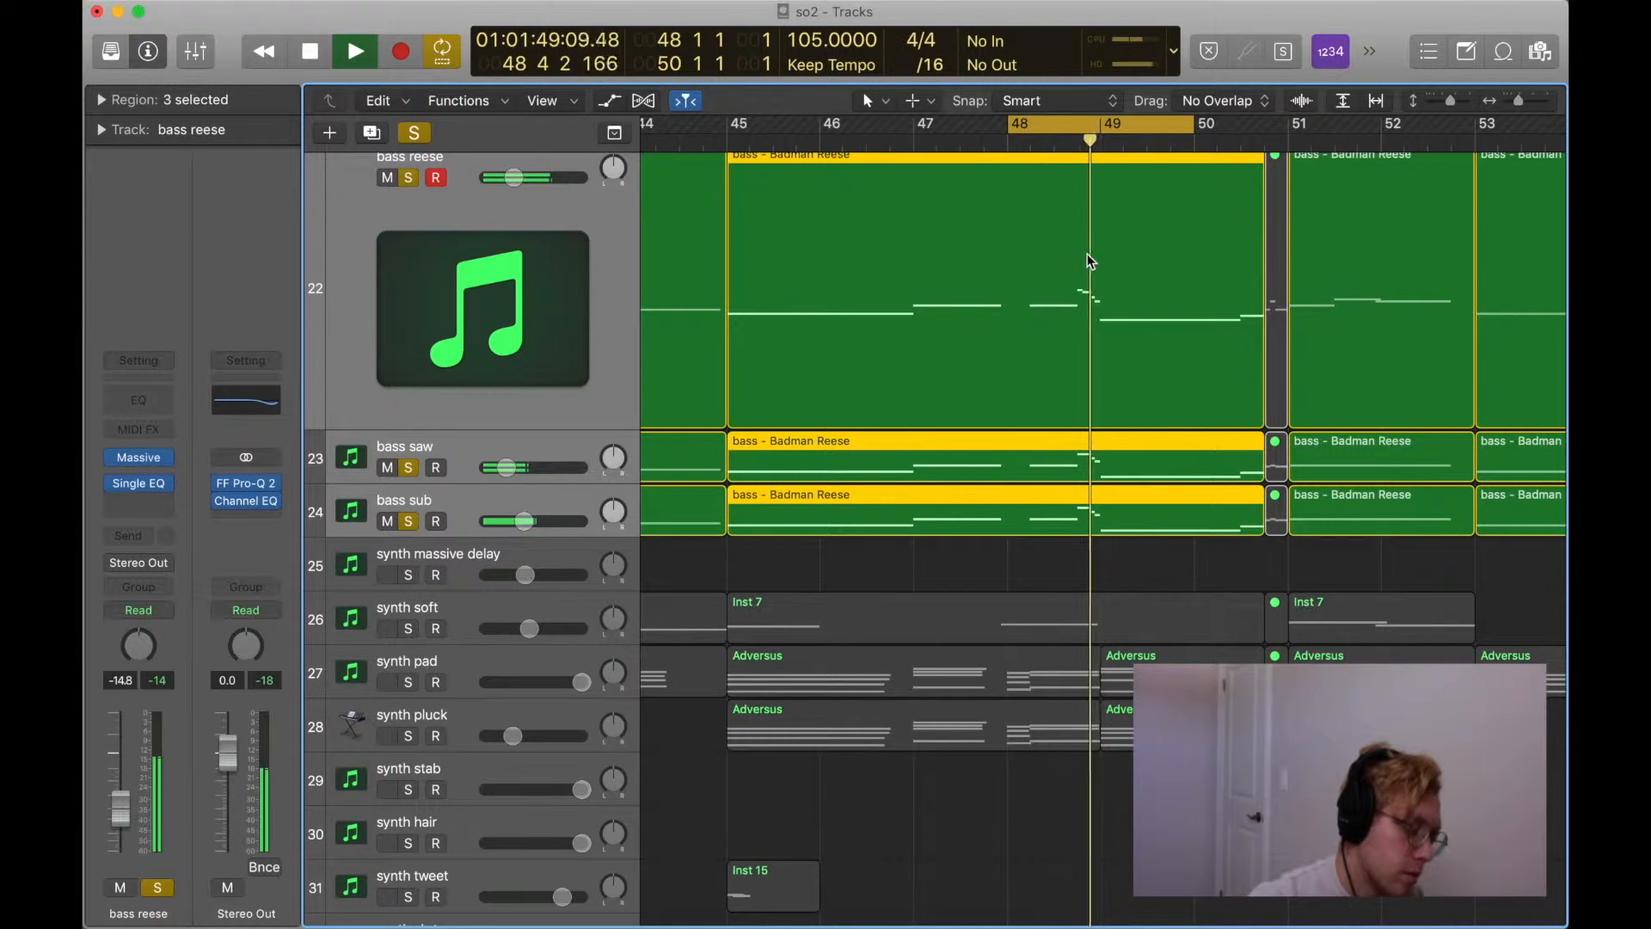
{"action": "key", "text": "space"}
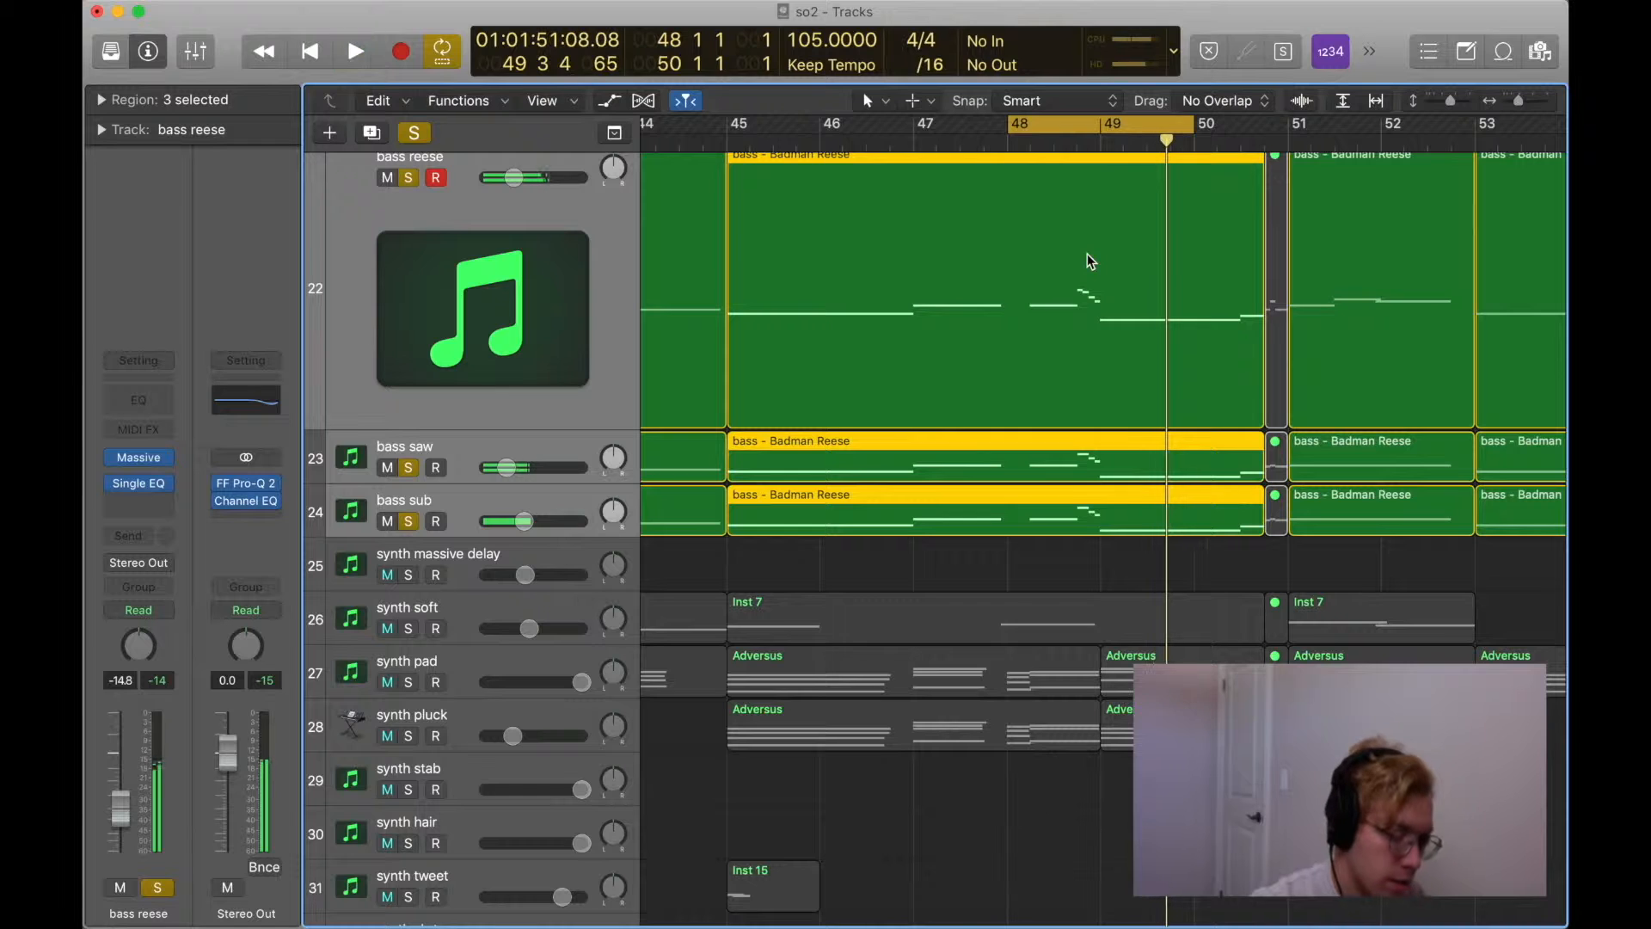
Clear the bass solos, shrink the track rows, and play the full mix briefly from bar 45 with cycling turned off.
{"action": "left_click", "coordinate": [410, 521]}
{"action": "key", "text": "super+Left"}
{"action": "left_click_drag", "start_coordinate": [1453, 105], "coordinate": [1432, 101]}
{"action": "left_click", "coordinate": [818, 133]}
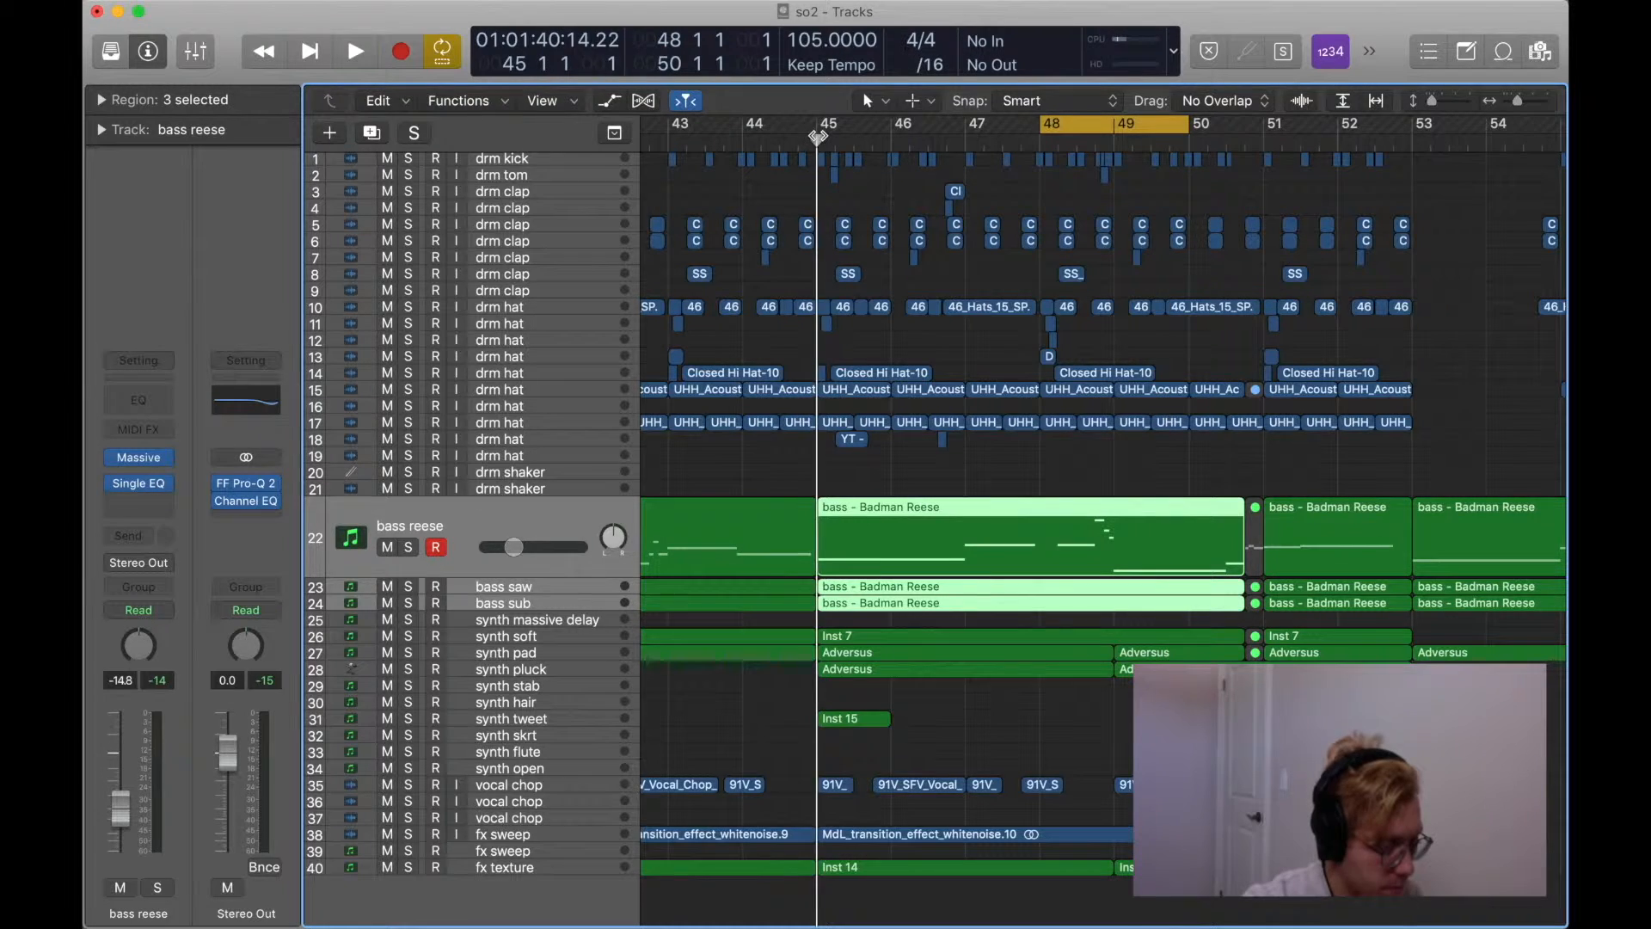
{"action": "key", "text": "space"}
{"action": "left_click", "coordinate": [1084, 118]}
{"action": "key", "text": "space"}
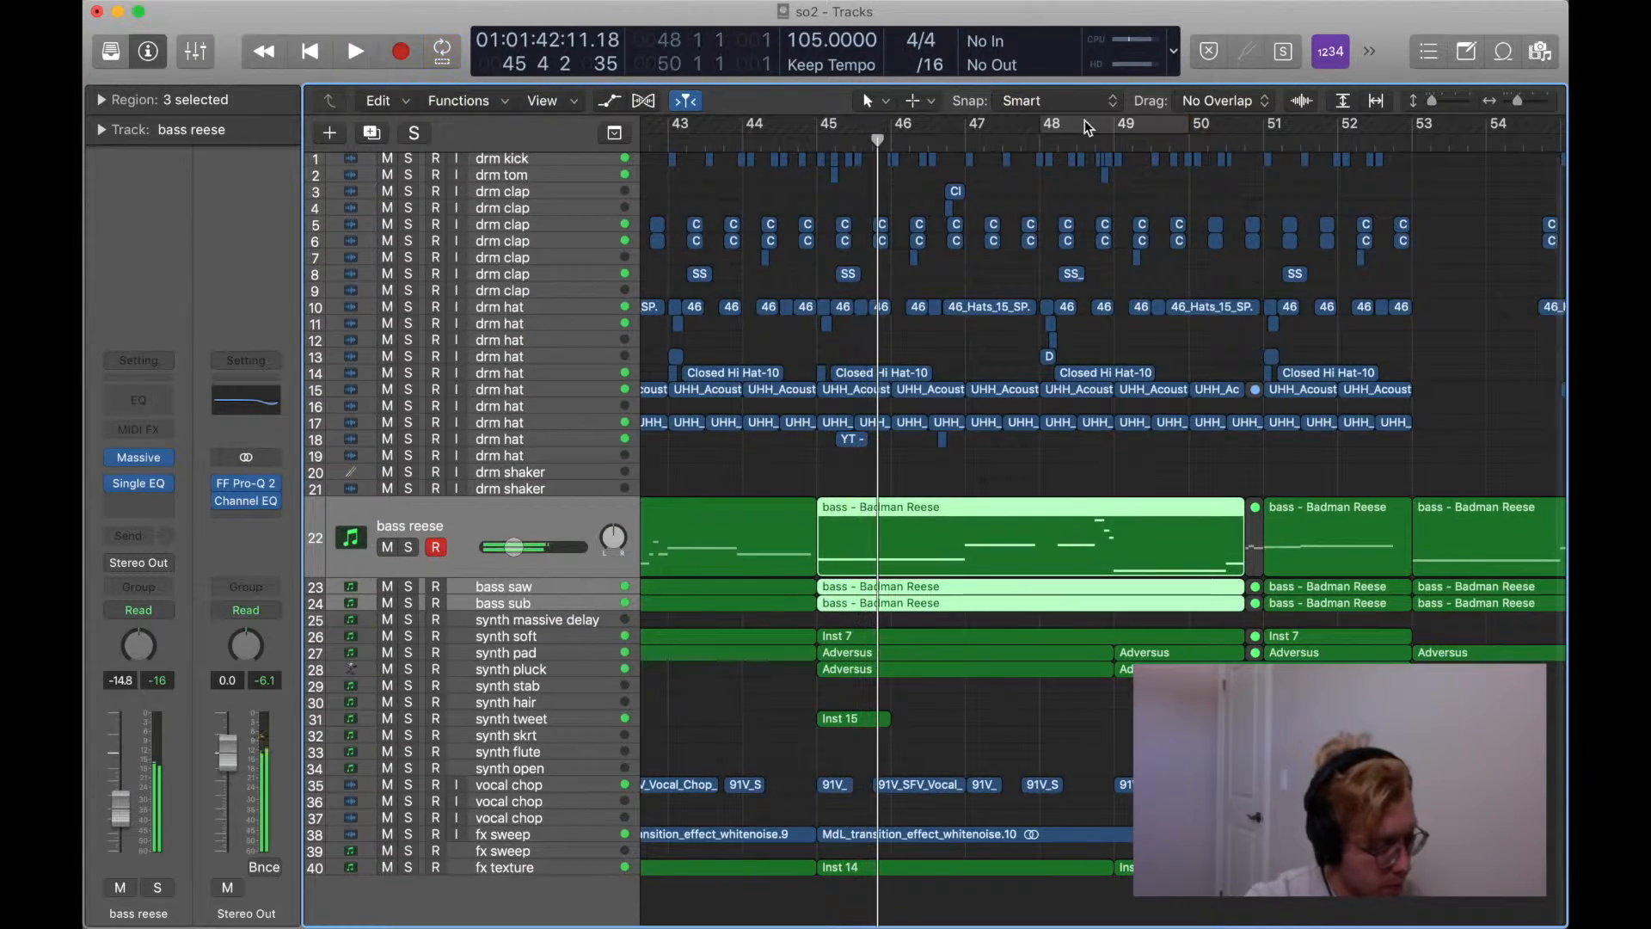
Bring a wider stretch of the arrangement into view and select the synth pad on track 27.
{"action": "scroll", "coordinate": [705, 758], "scroll_direction": "left", "scroll_amount": 3}
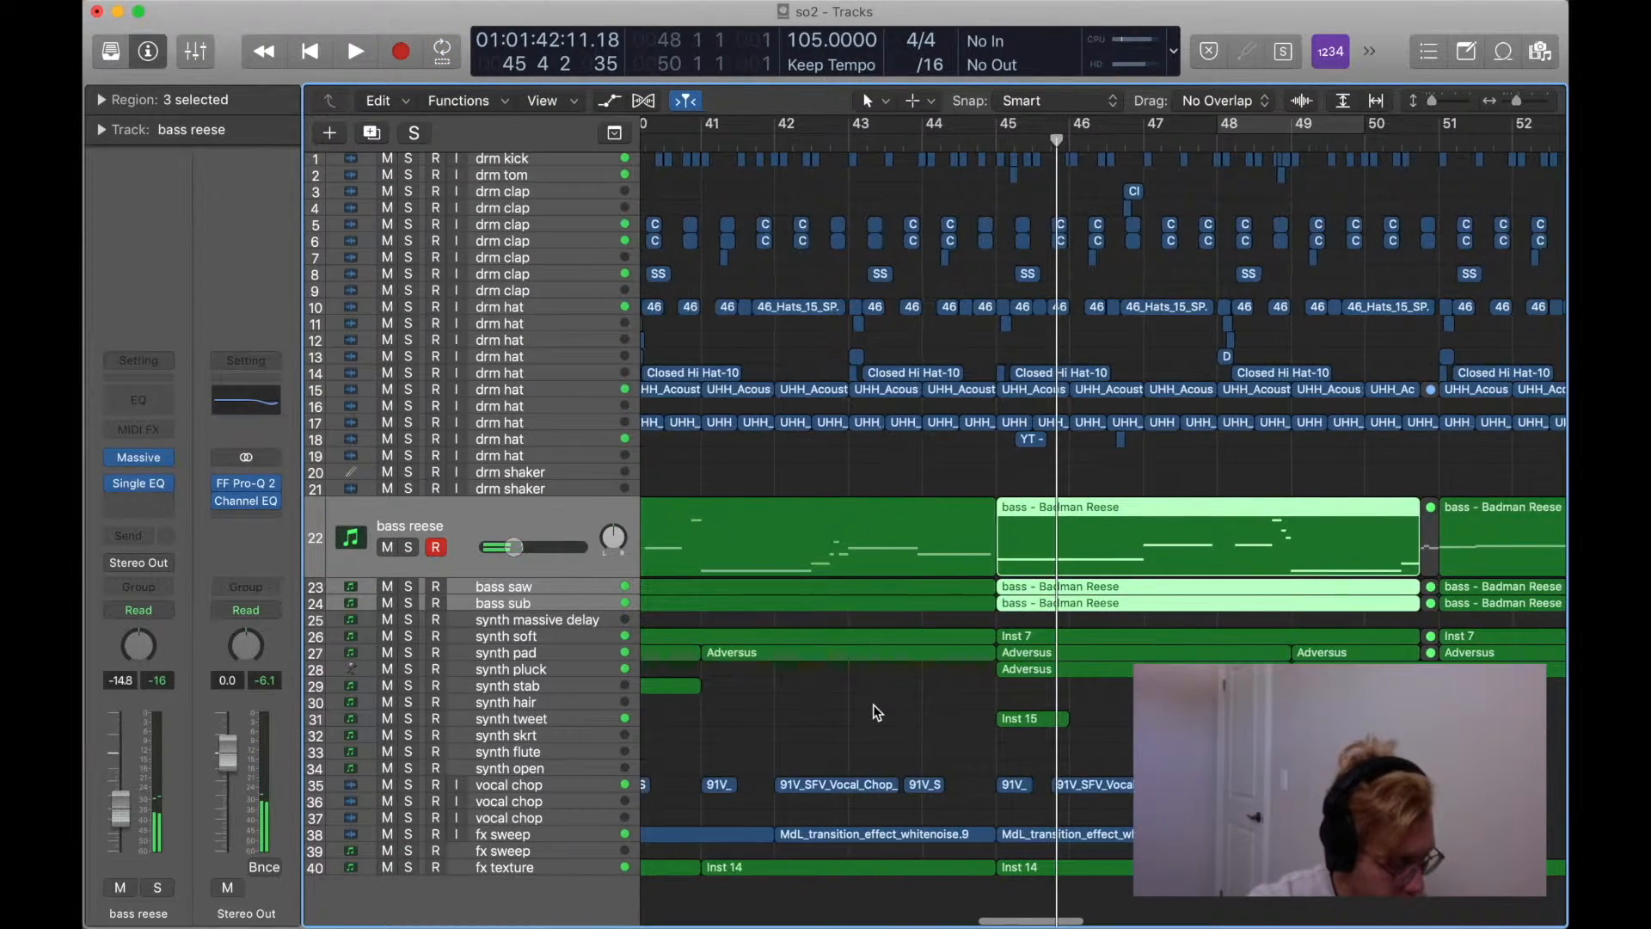
{"action": "key", "text": "super+Left"}
{"action": "key", "text": "super+Left"}
{"action": "key", "text": "super+Left"}
{"action": "key", "text": "super+Left"}
{"action": "left_click", "coordinate": [519, 657]}
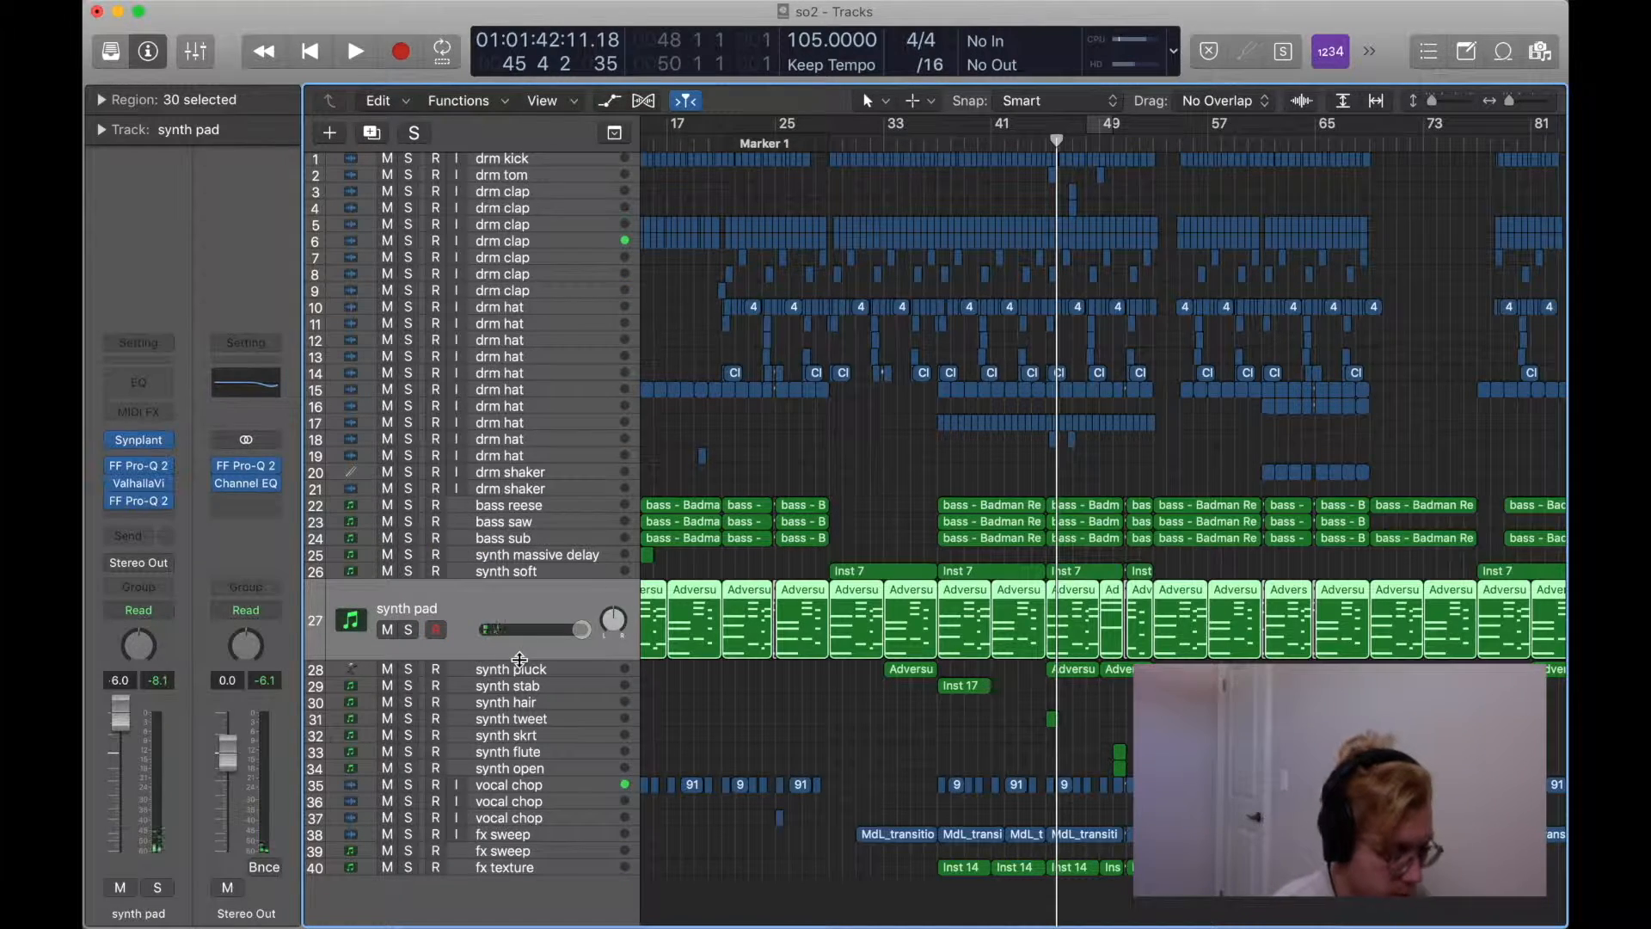
Solo the synth pluck on track 28, play it from bar 45, and clear the solo.
{"action": "key", "text": "Down"}
{"action": "key", "text": "s"}
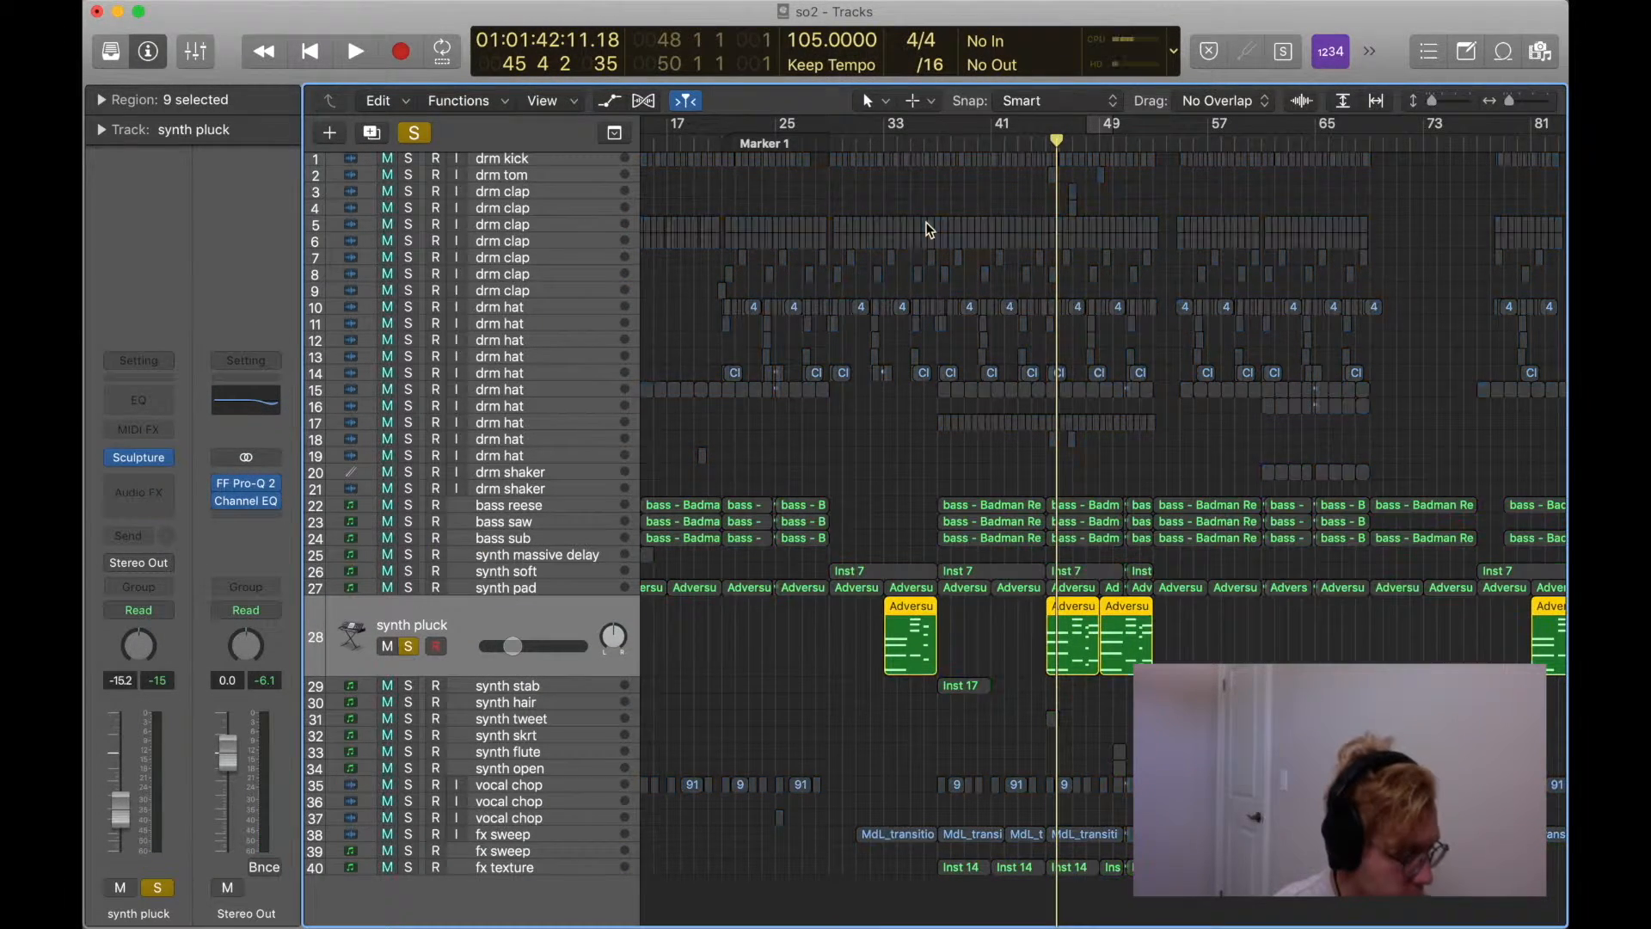
{"action": "key", "text": "space"}
{"action": "left_click", "coordinate": [1047, 141]}
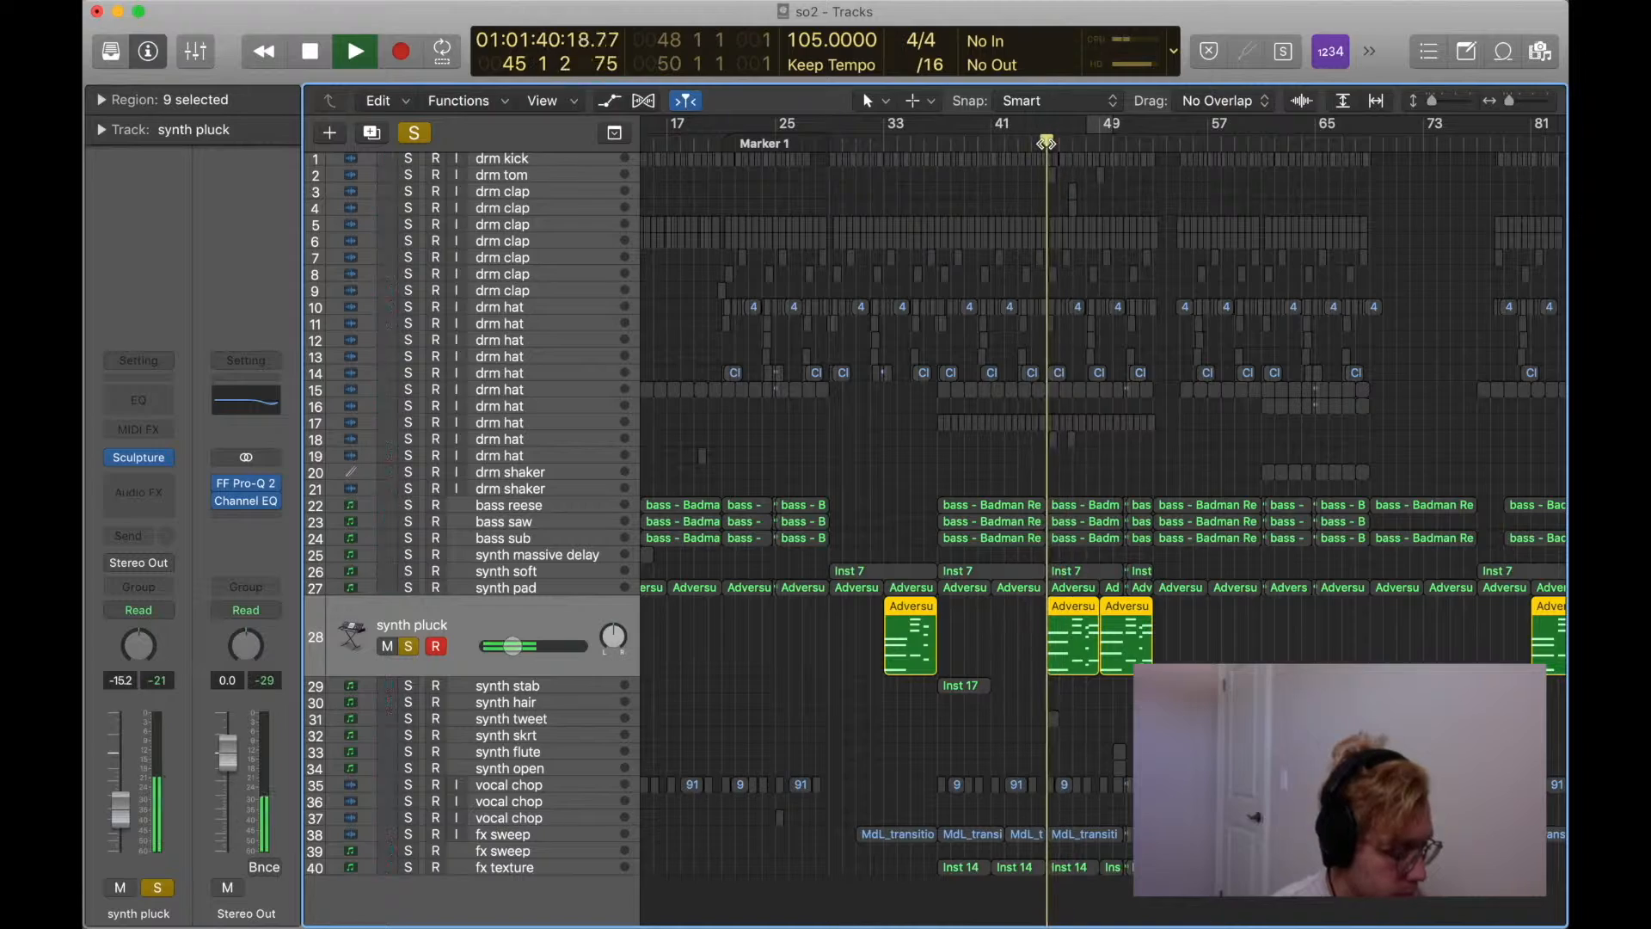
{"action": "scroll", "coordinate": [1081, 262], "scroll_direction": "left", "scroll_amount": 3}
{"action": "scroll", "coordinate": [1081, 260], "scroll_direction": "right", "scroll_amount": 5}
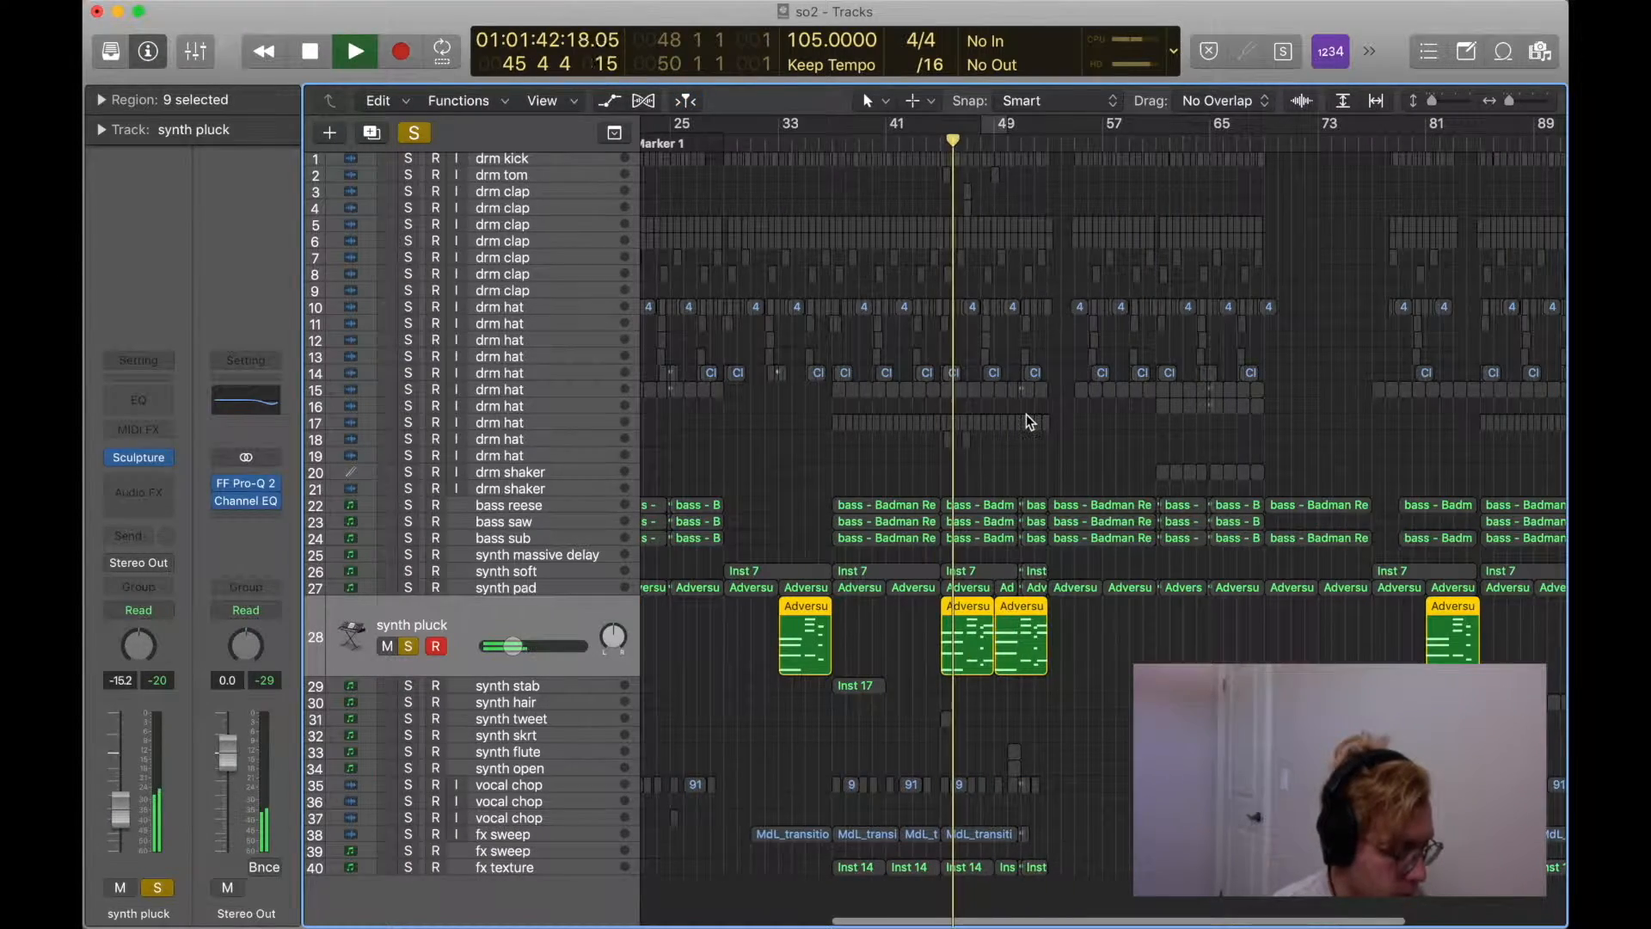
{"action": "key", "text": "space"}
{"action": "key", "text": "s"}
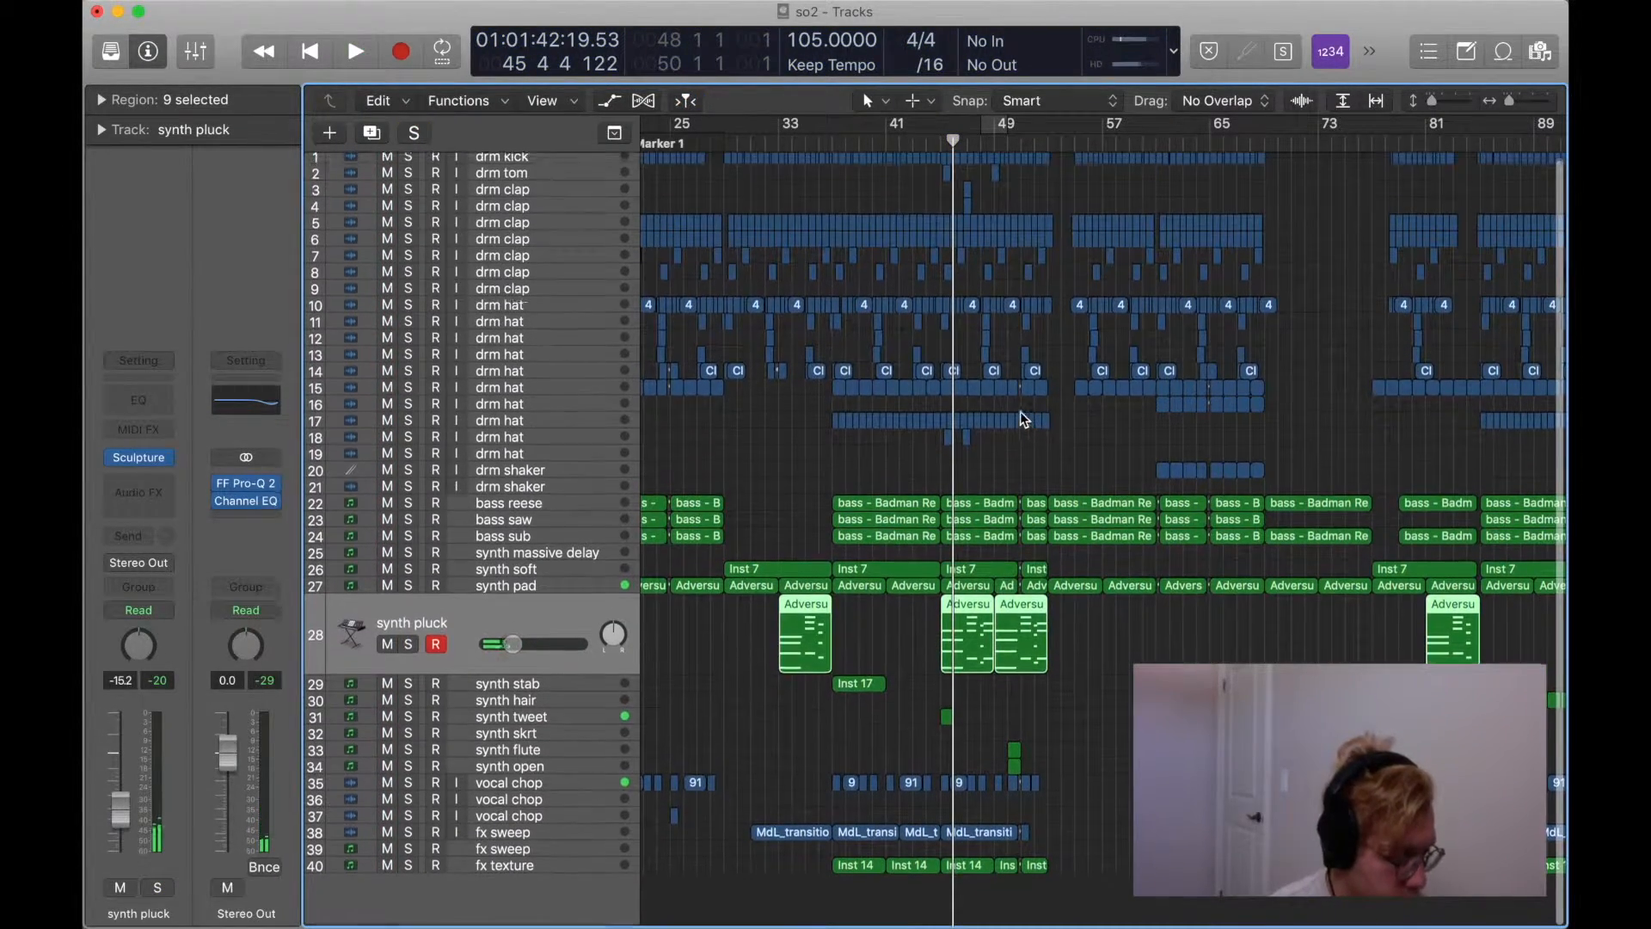
Set the cycle range to bars 50 to 53 and play the soloed synth flute on track 33.
{"action": "key", "text": "super+Right"}
{"action": "key", "text": "super+Right"}
{"action": "scroll", "coordinate": [988, 632], "scroll_direction": "right", "scroll_amount": 4}
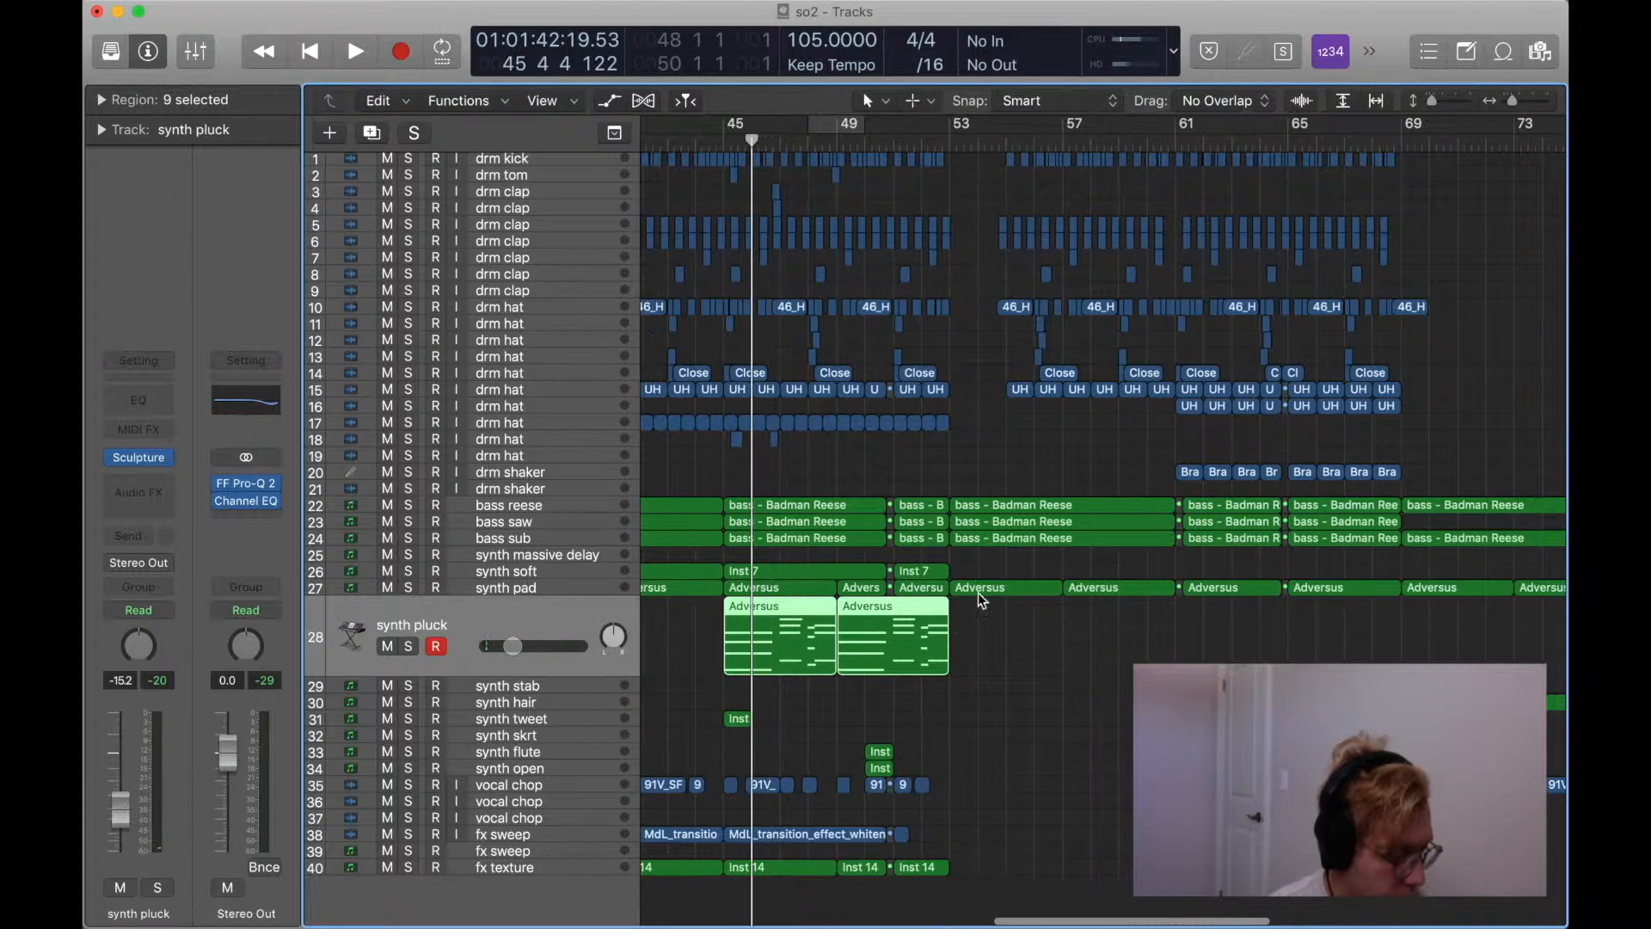
{"action": "mouse_move", "coordinate": [875, 136]}
{"action": "left_mouse_down"}
{"action": "mouse_move", "coordinate": [959, 132]}
{"action": "mouse_move", "coordinate": [848, 130]}
{"action": "mouse_move", "coordinate": [865, 132]}
{"action": "left_mouse_up"}
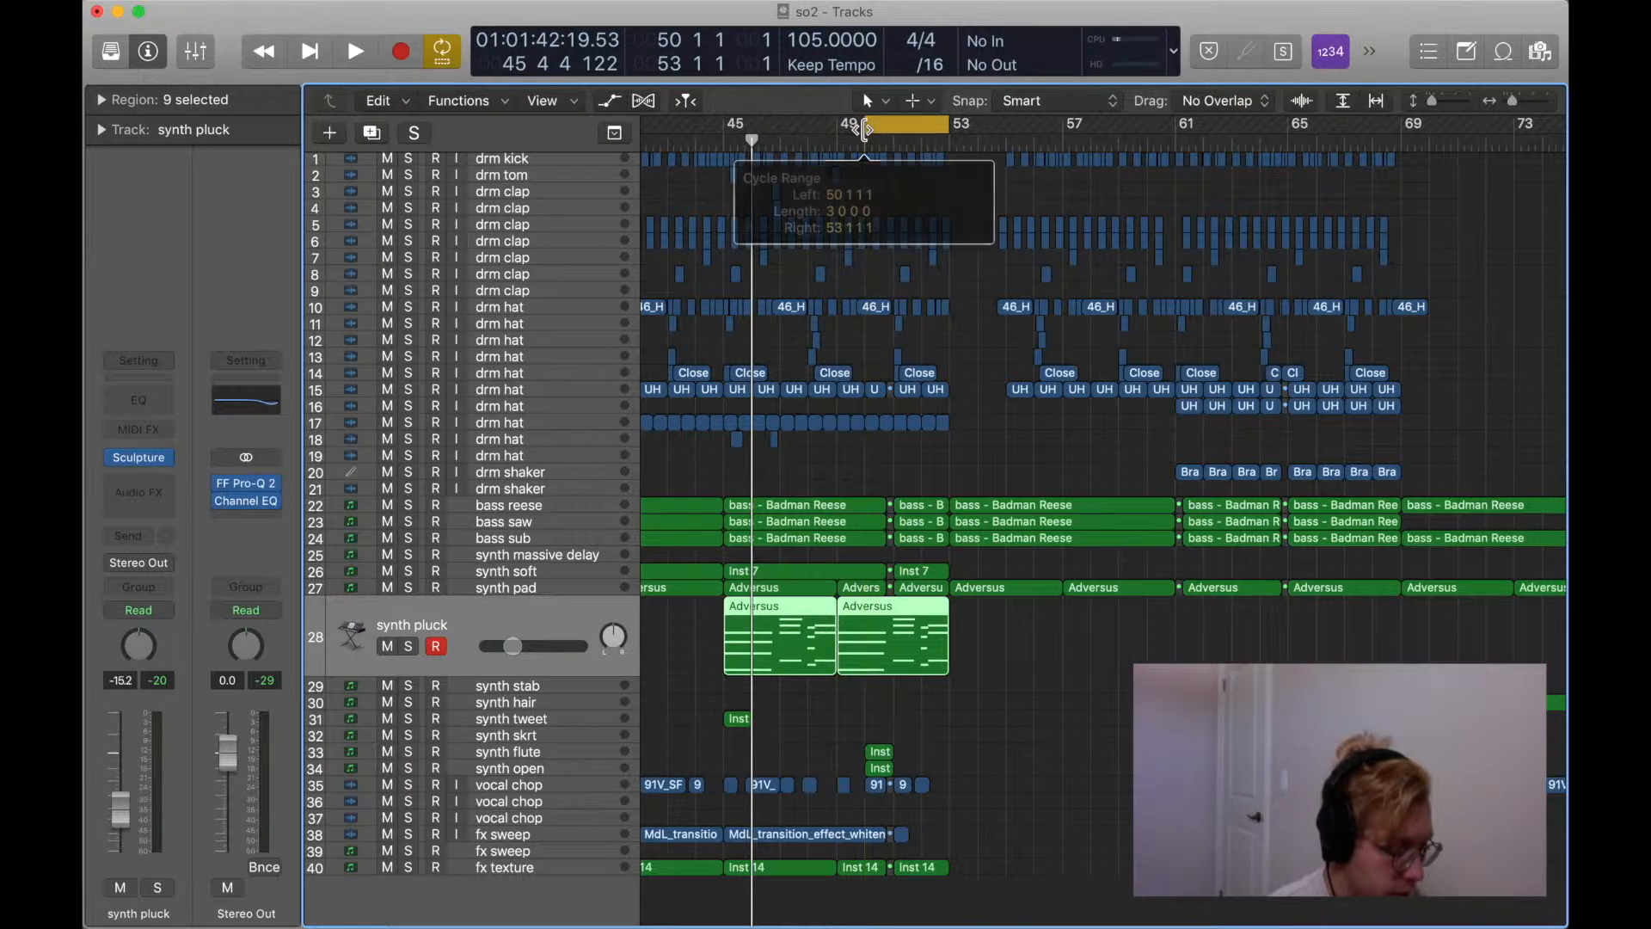
{"action": "left_click", "coordinate": [526, 759]}
{"action": "key", "text": "s"}
{"action": "key", "text": "space"}
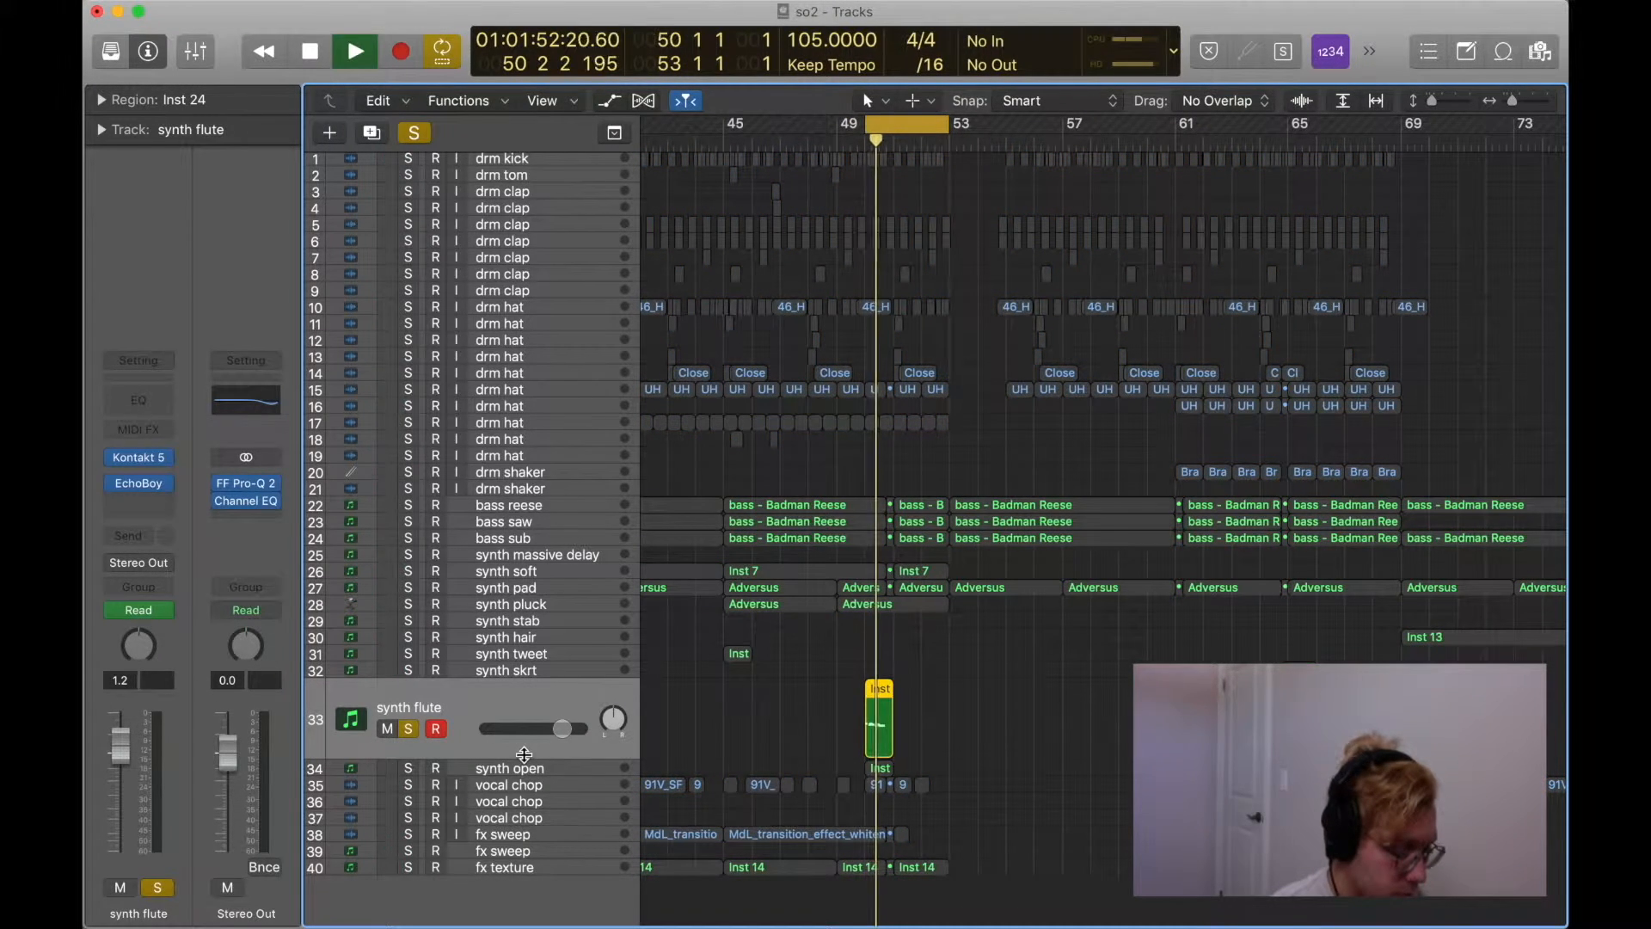
Solo the synth open on track 34 during playback and take the synth flute out of solo.
{"action": "left_click", "coordinate": [516, 768]}
{"action": "key", "text": "s"}
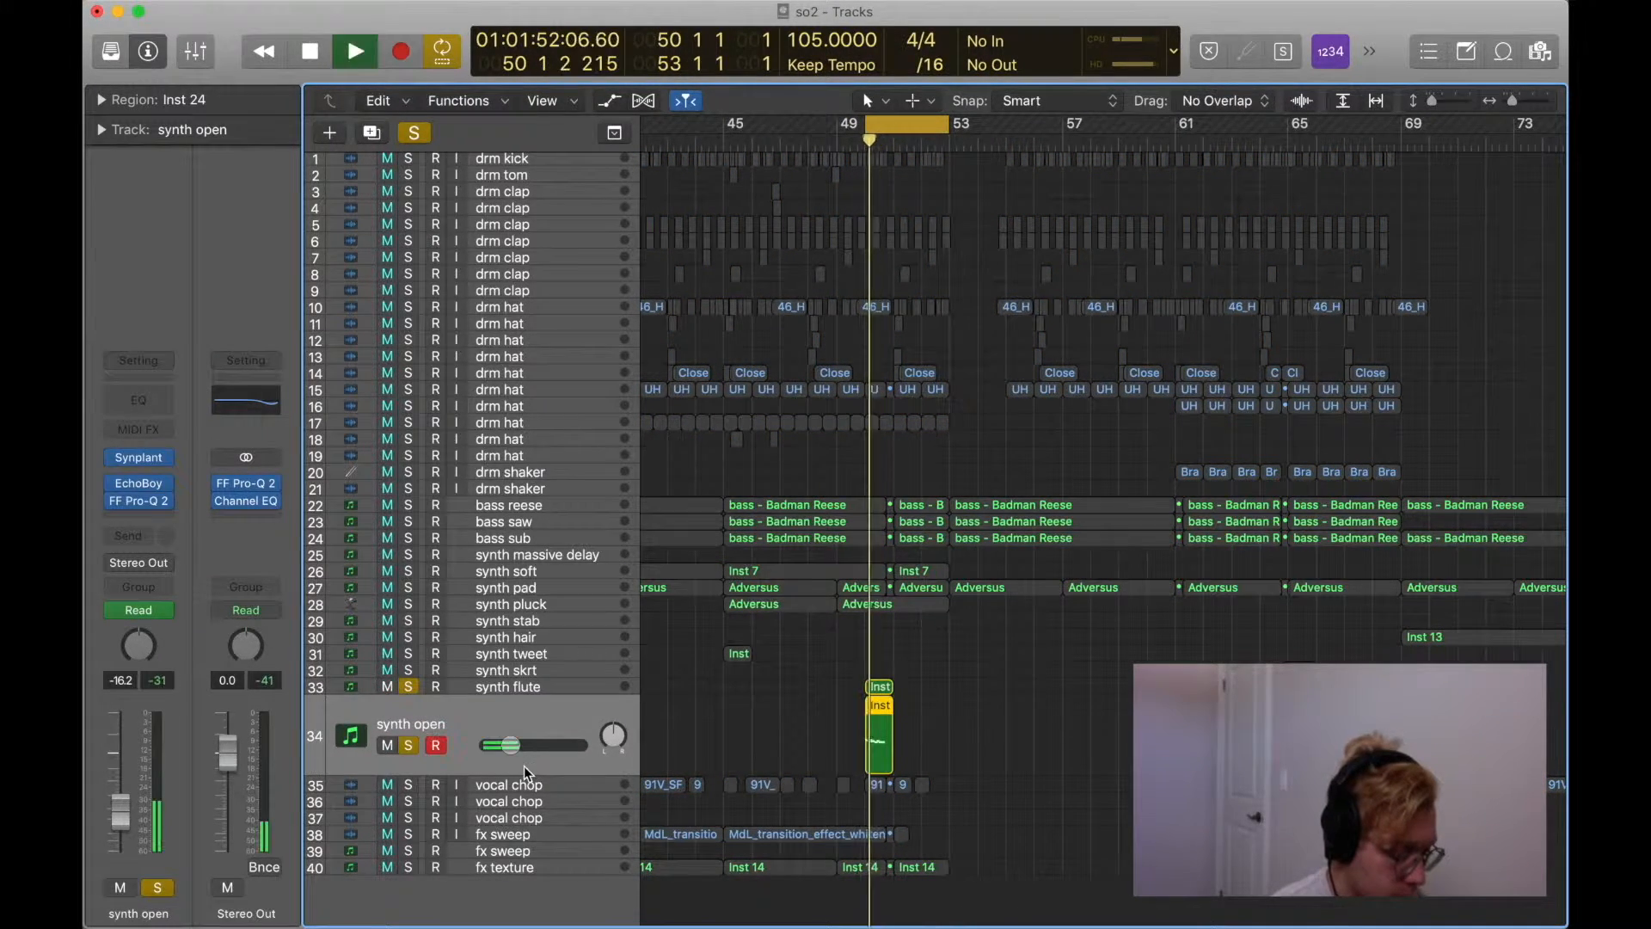
{"action": "left_click", "coordinate": [412, 688]}
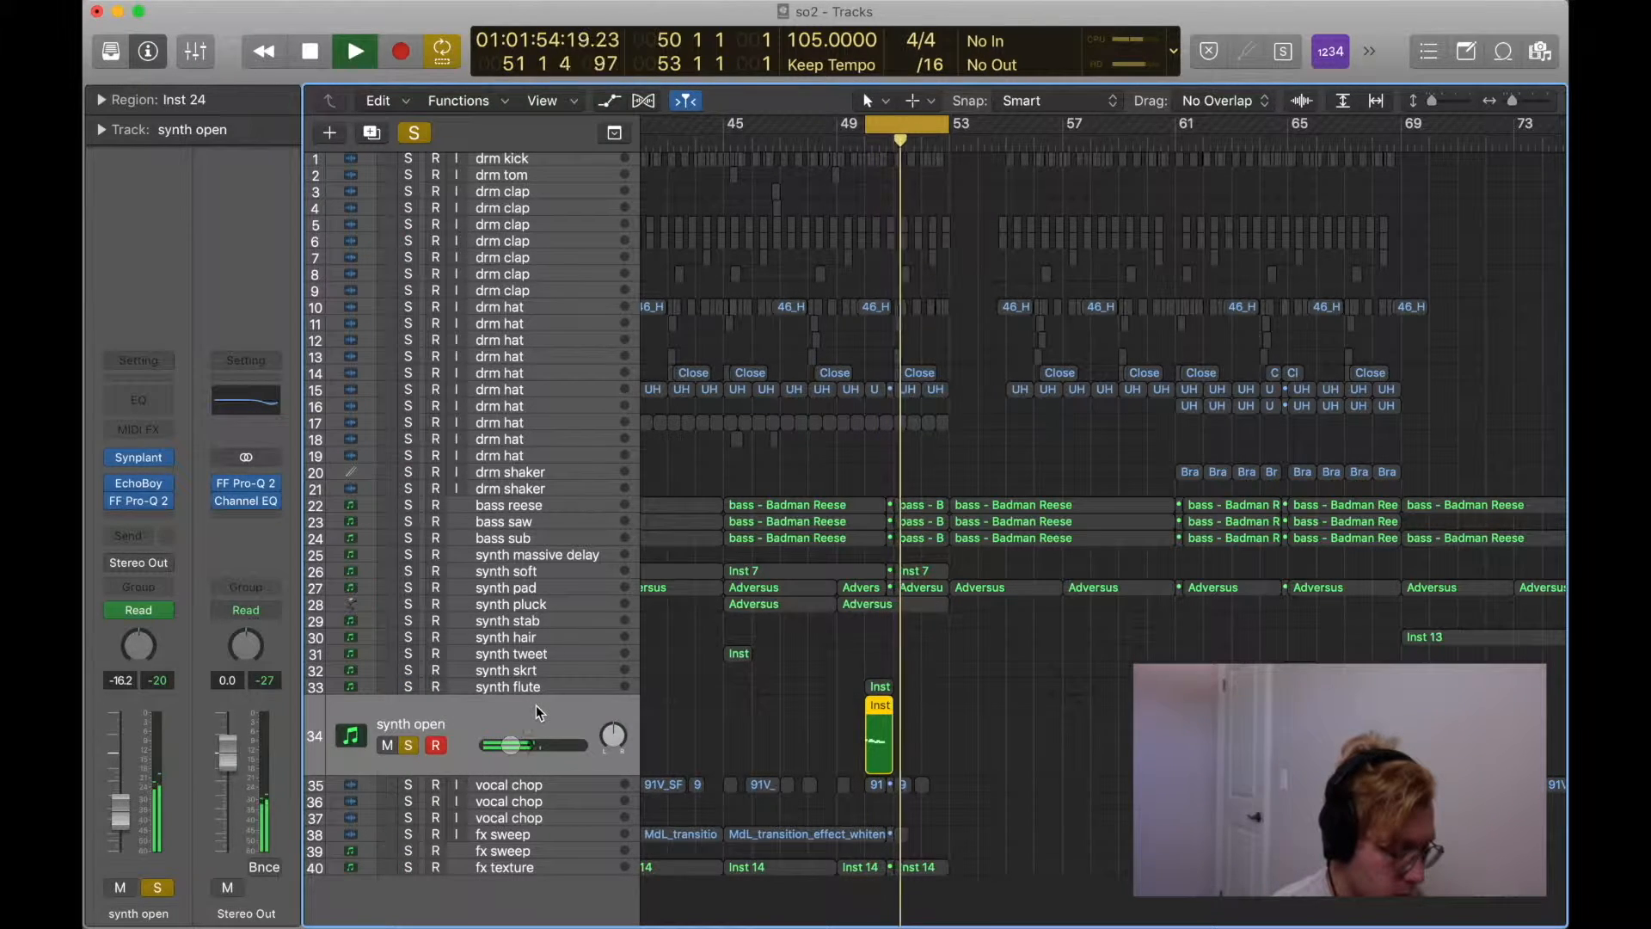
Set the synth open track's volume to -10.4 dB and play it briefly in the full mix.
{"action": "key", "text": "space"}
{"action": "left_click_drag", "start_coordinate": [511, 745], "coordinate": [528, 755]}
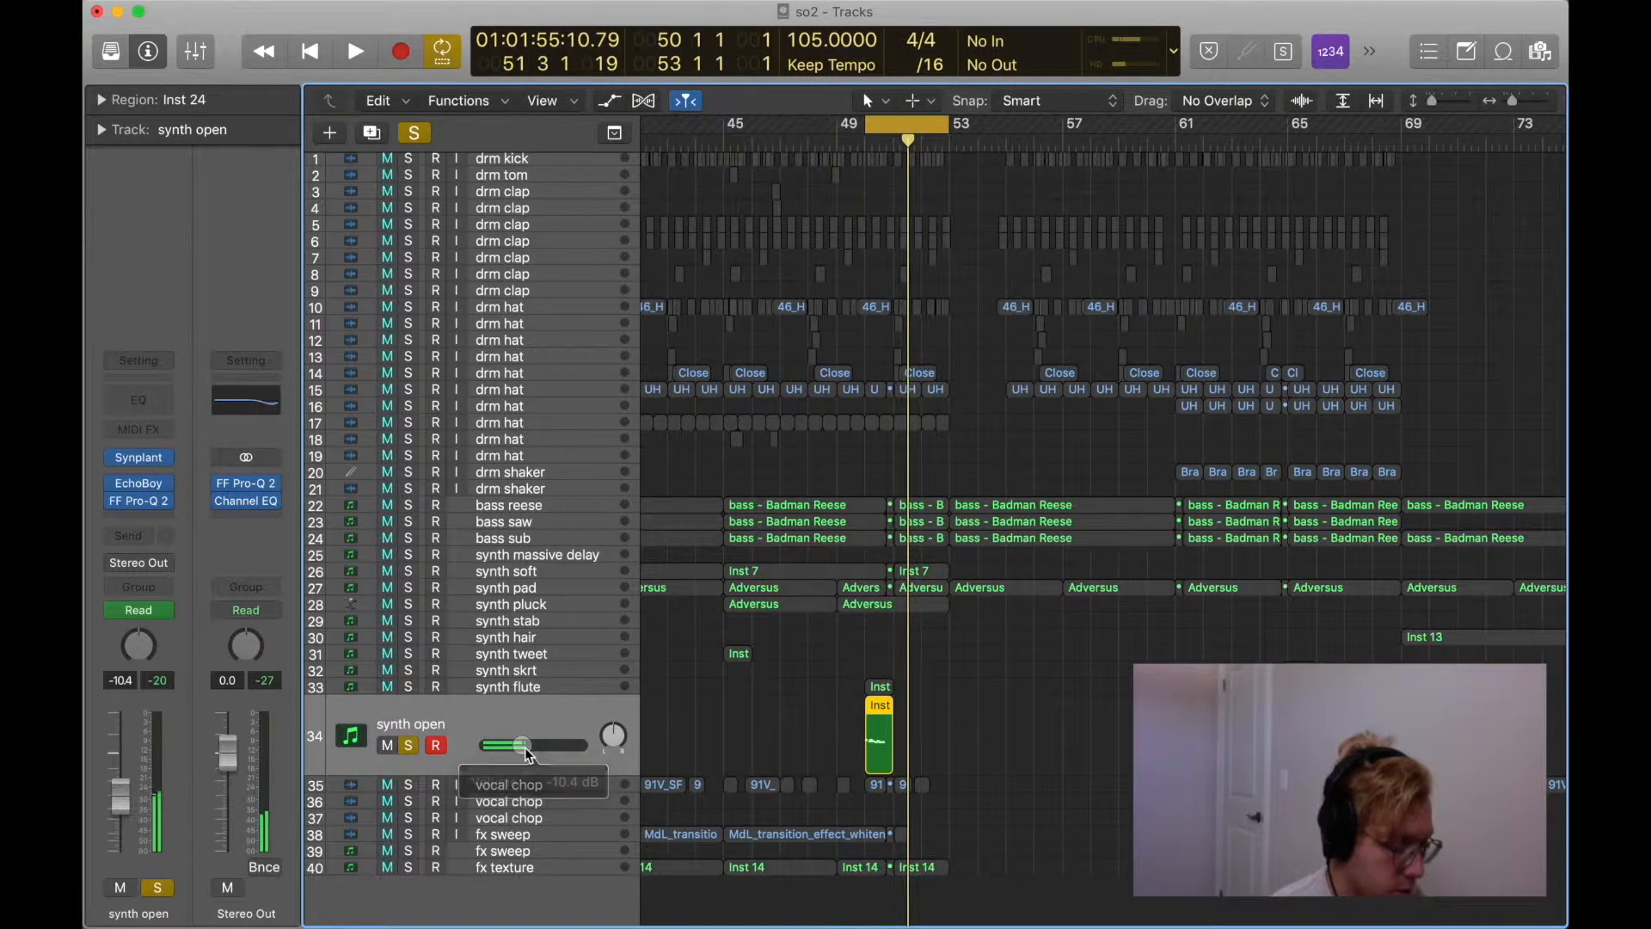
{"action": "key", "text": "space"}
{"action": "key", "text": "s"}
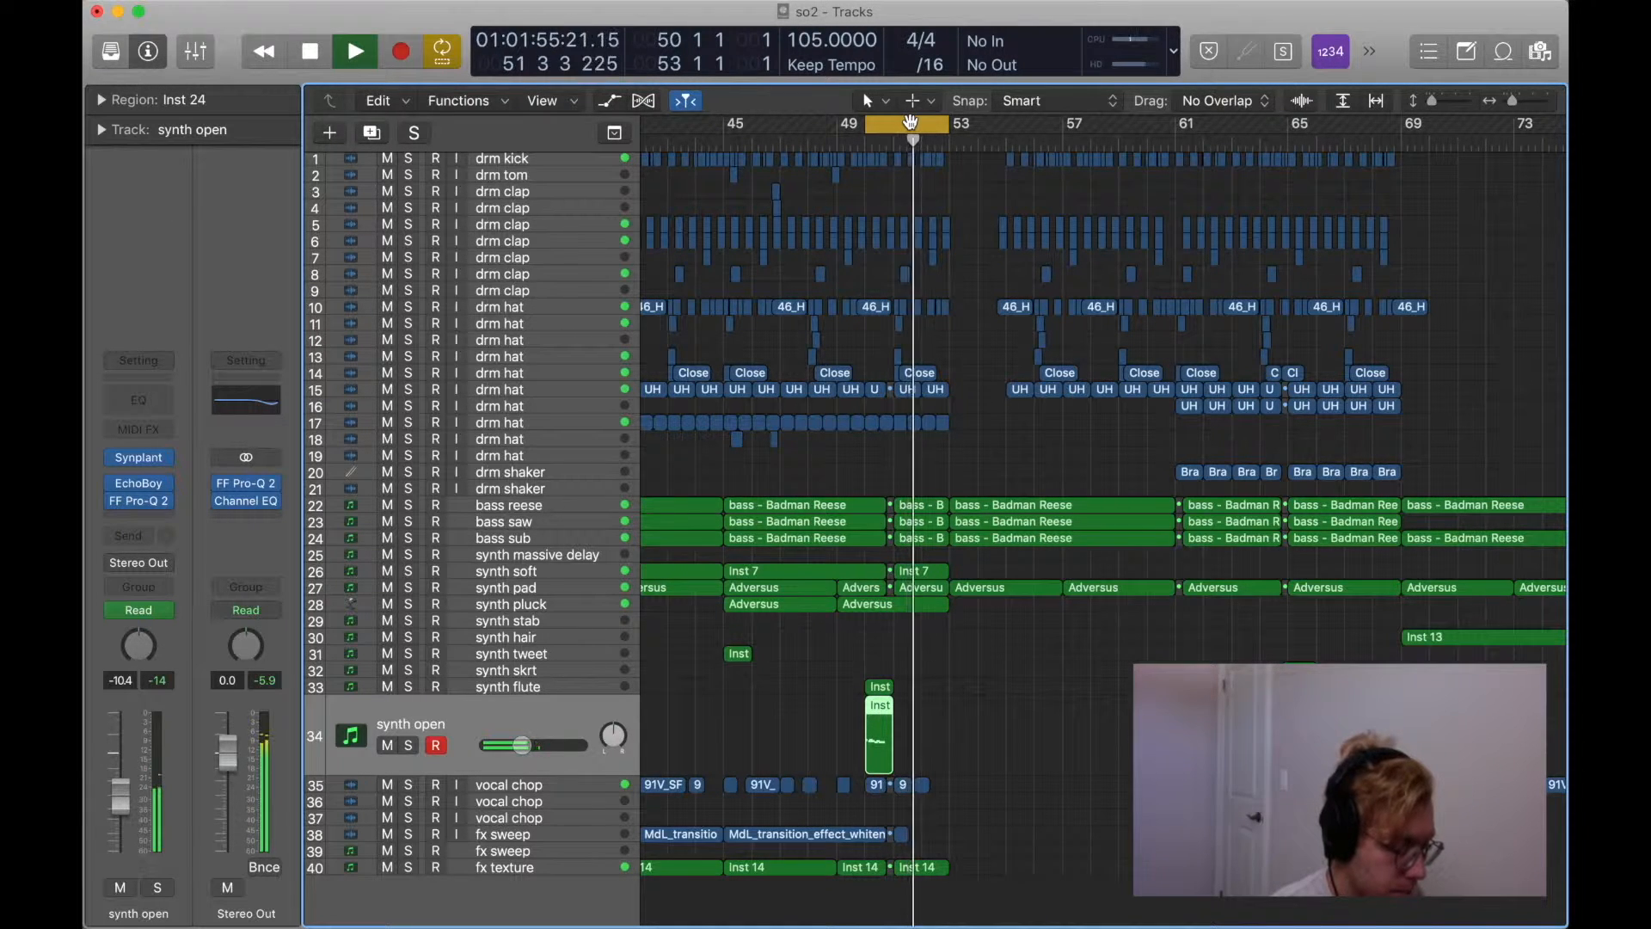
{"action": "key", "text": "space"}
Set the cycle range to bars 53 to 69 and play the full mix from bar 52.
{"action": "scroll", "coordinate": [952, 172], "scroll_direction": "right", "scroll_amount": 3}
{"action": "left_click_drag", "start_coordinate": [875, 131], "coordinate": [1316, 131]}
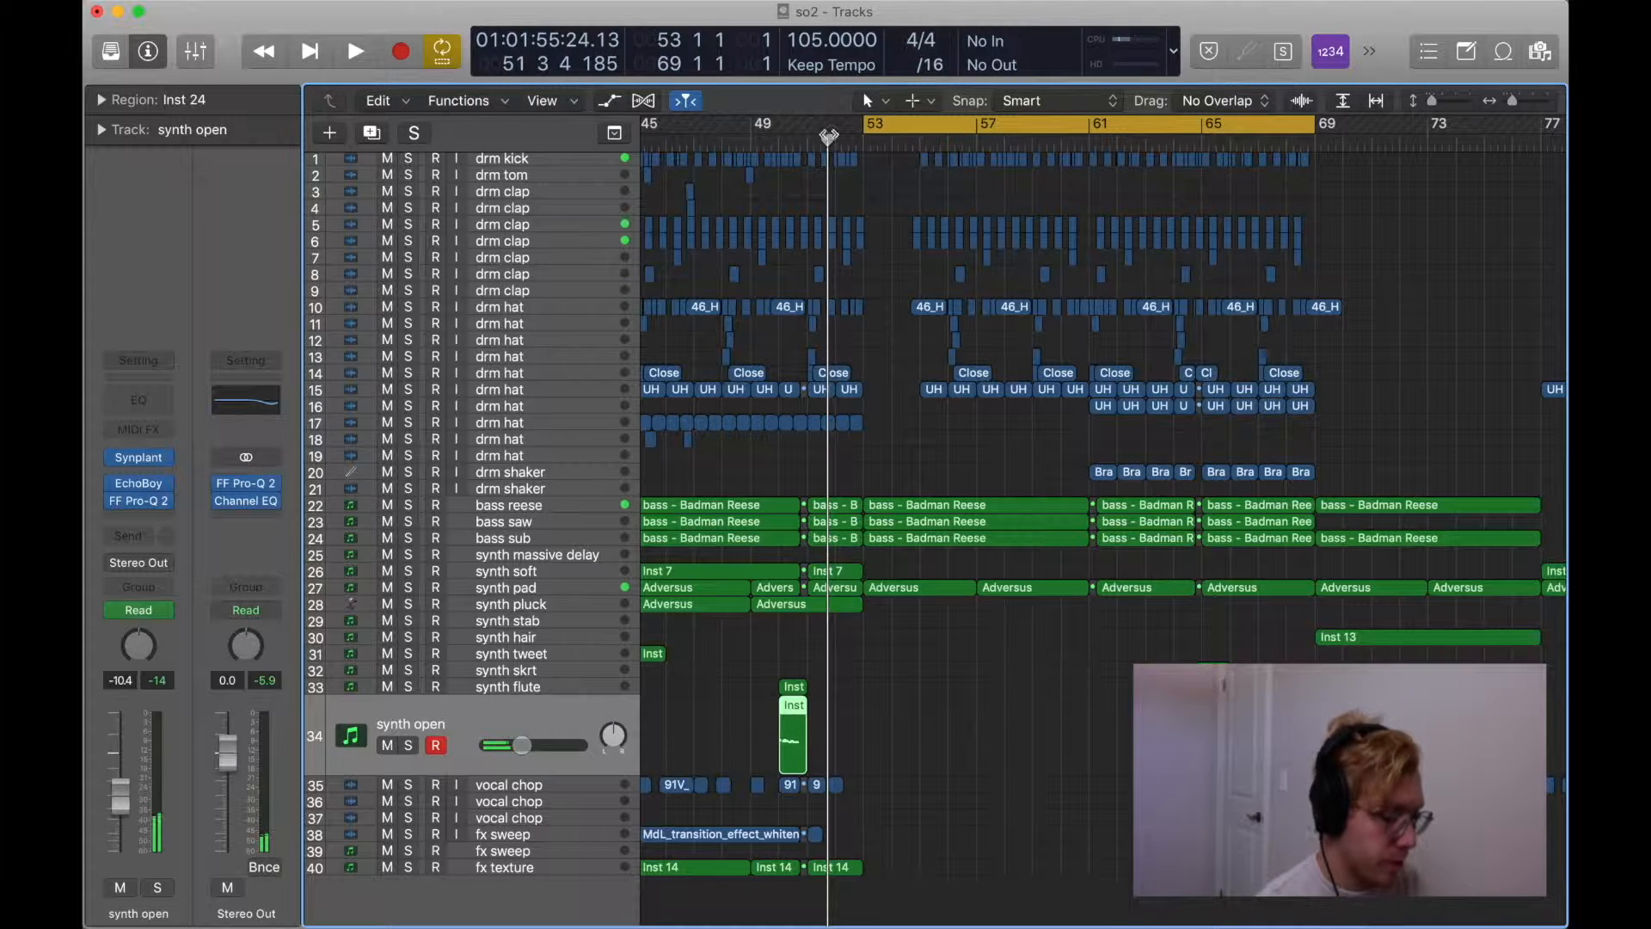
{"action": "left_click_drag", "start_coordinate": [828, 135], "coordinate": [835, 142]}
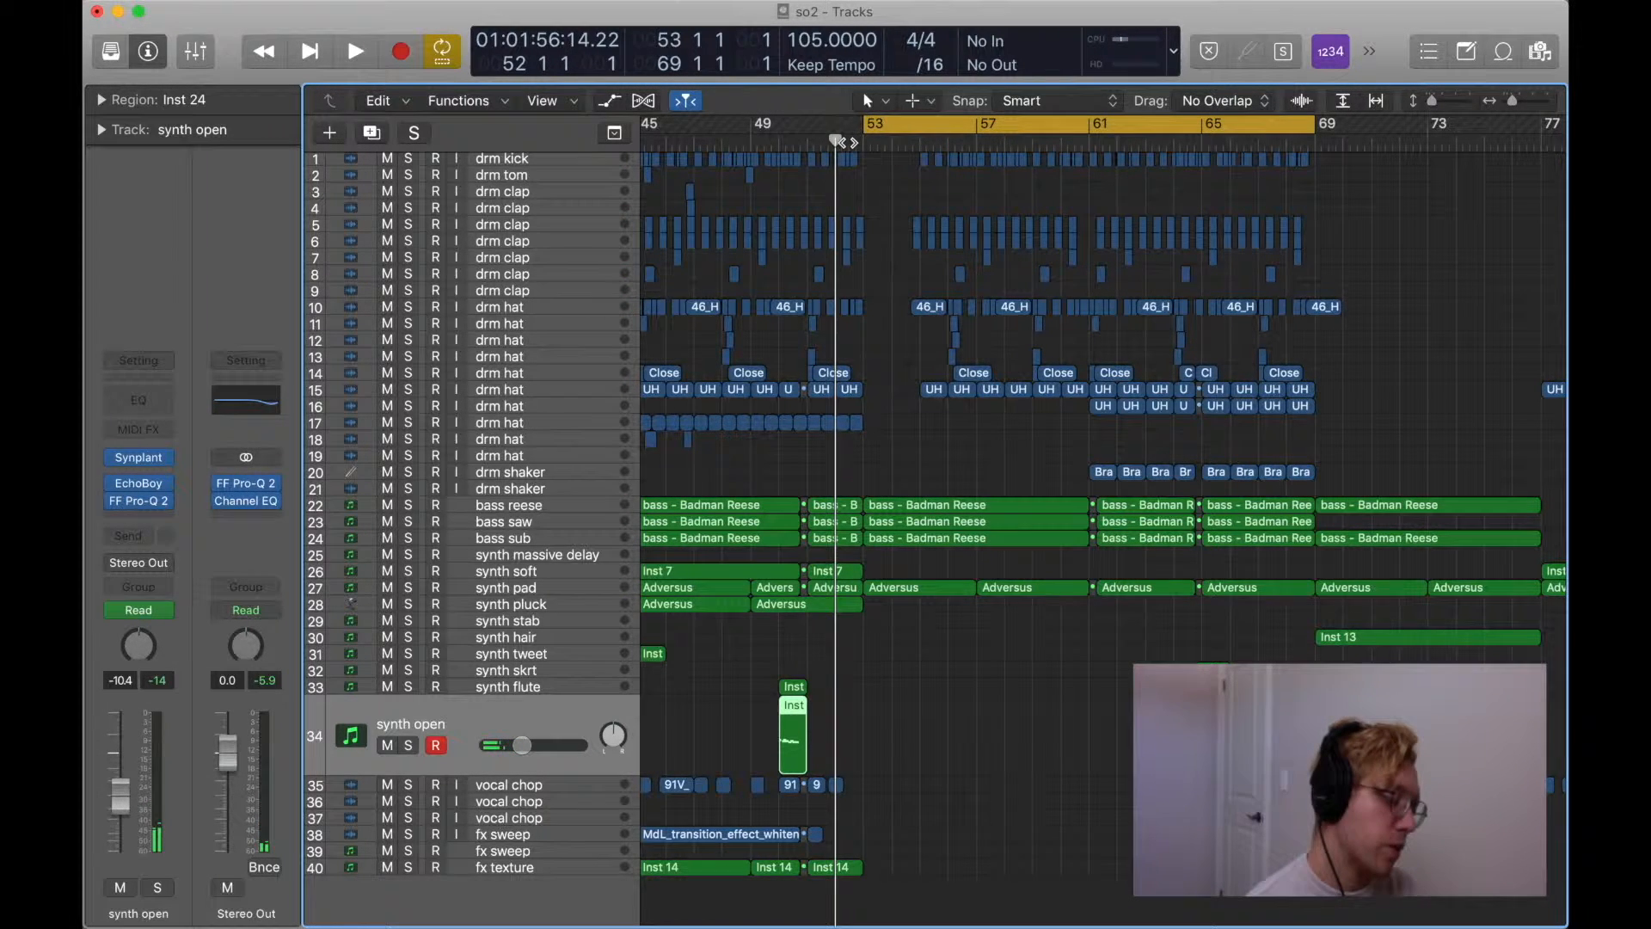
{"action": "key", "text": "space"}
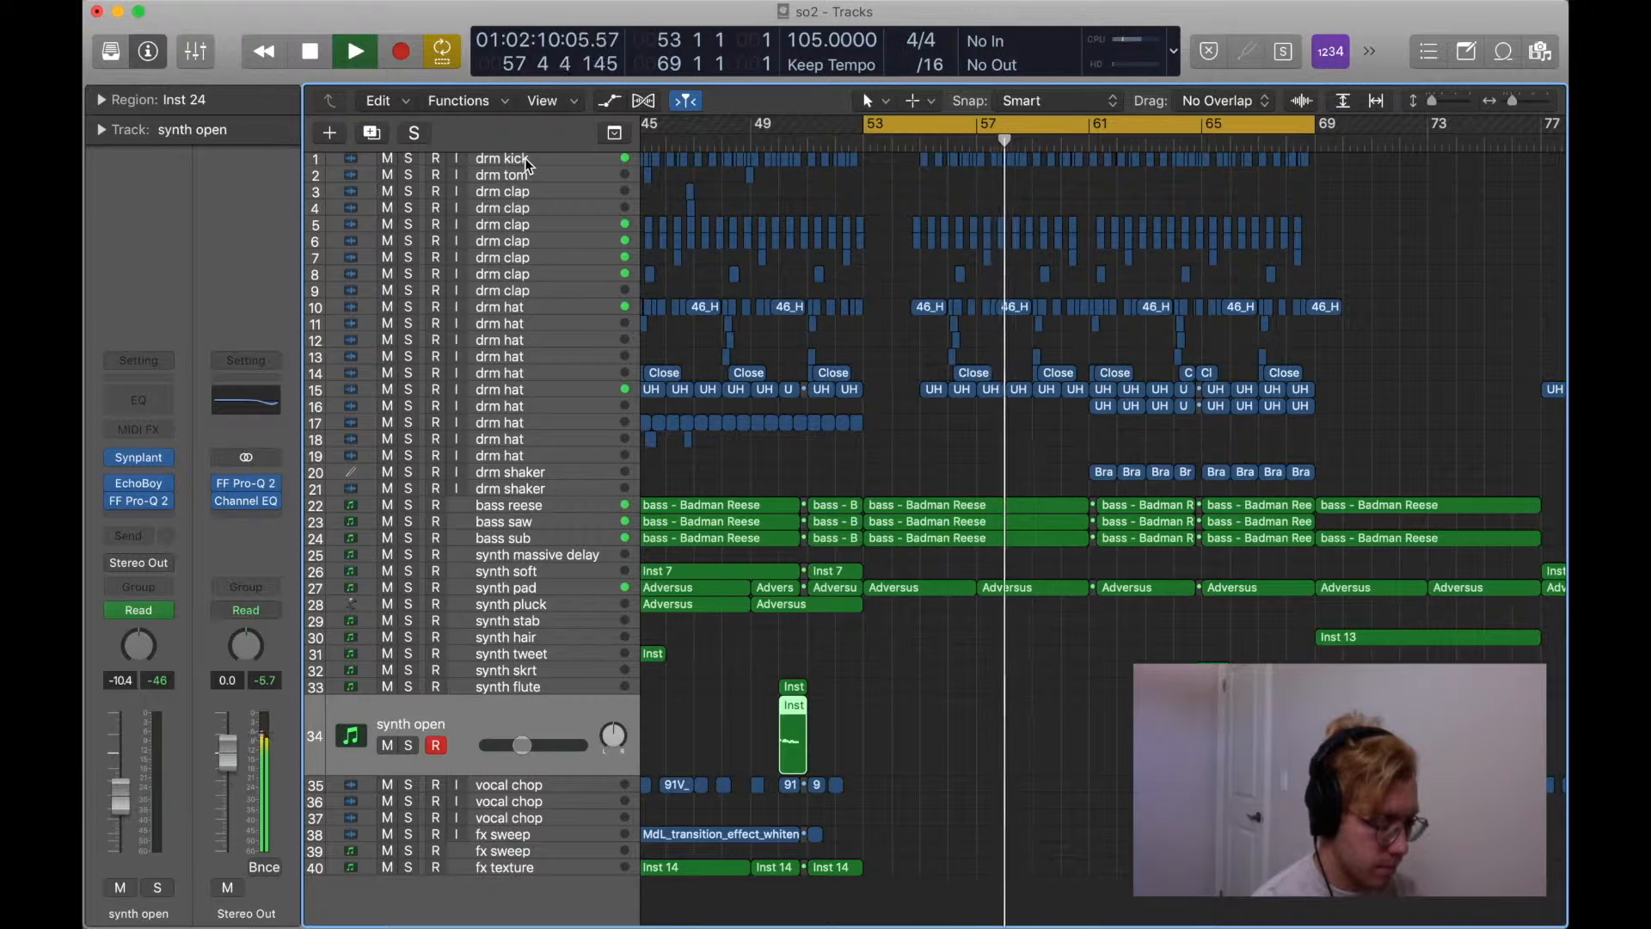
{"action": "scroll", "coordinate": [1068, 462], "scroll_direction": "right", "scroll_amount": 5}
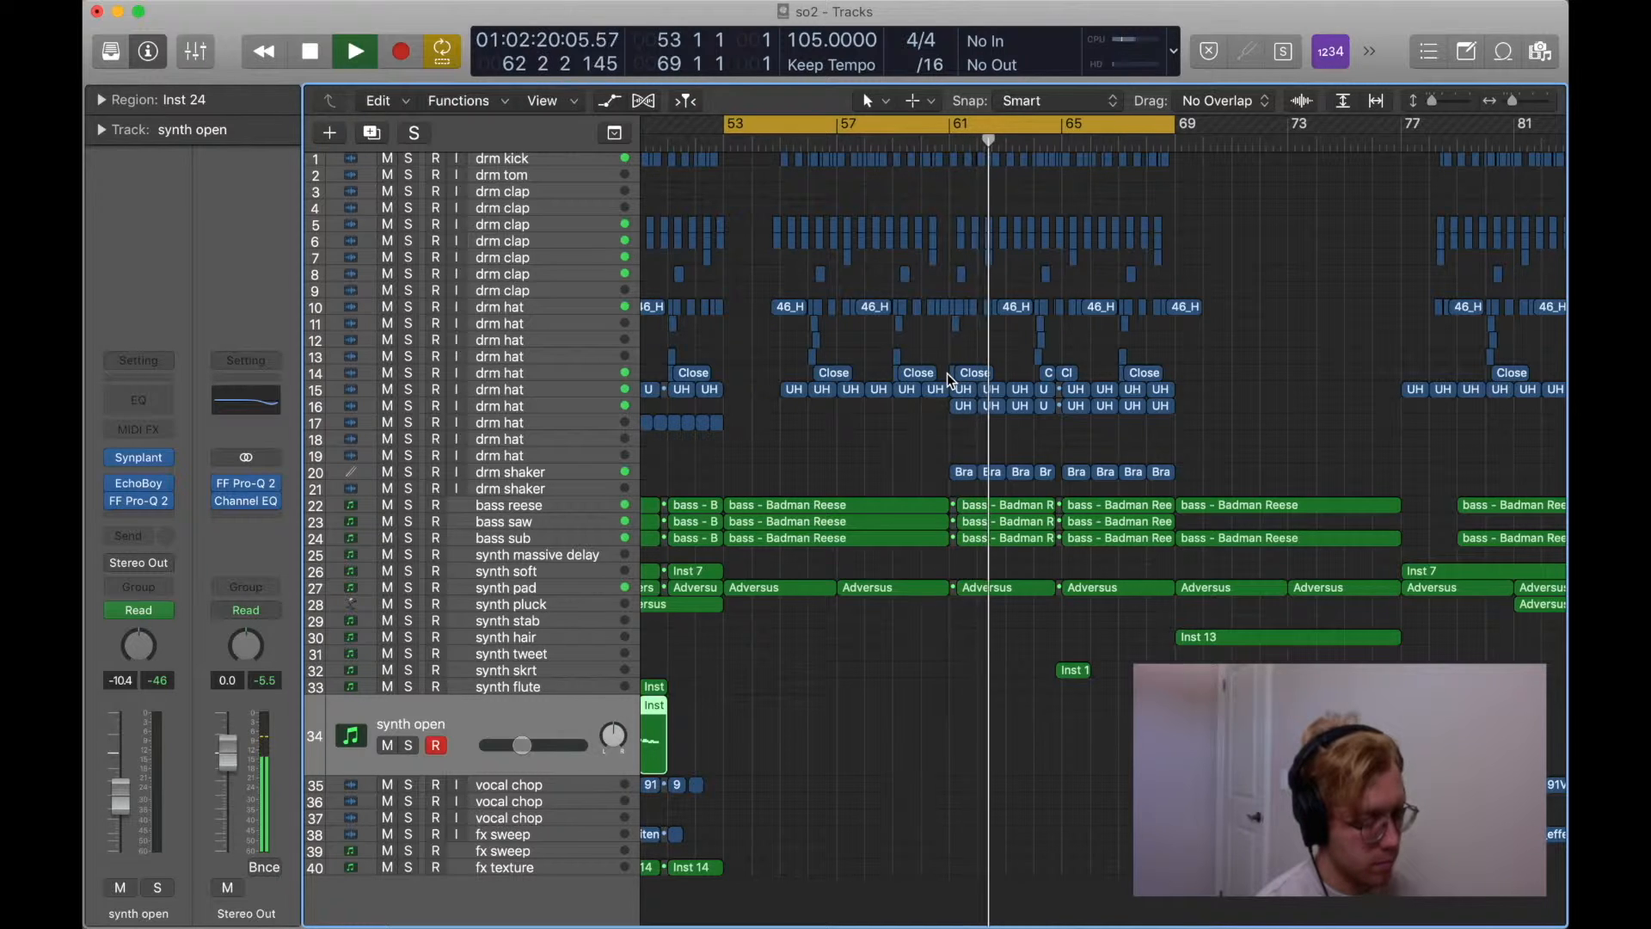
{"action": "key", "text": "space"}
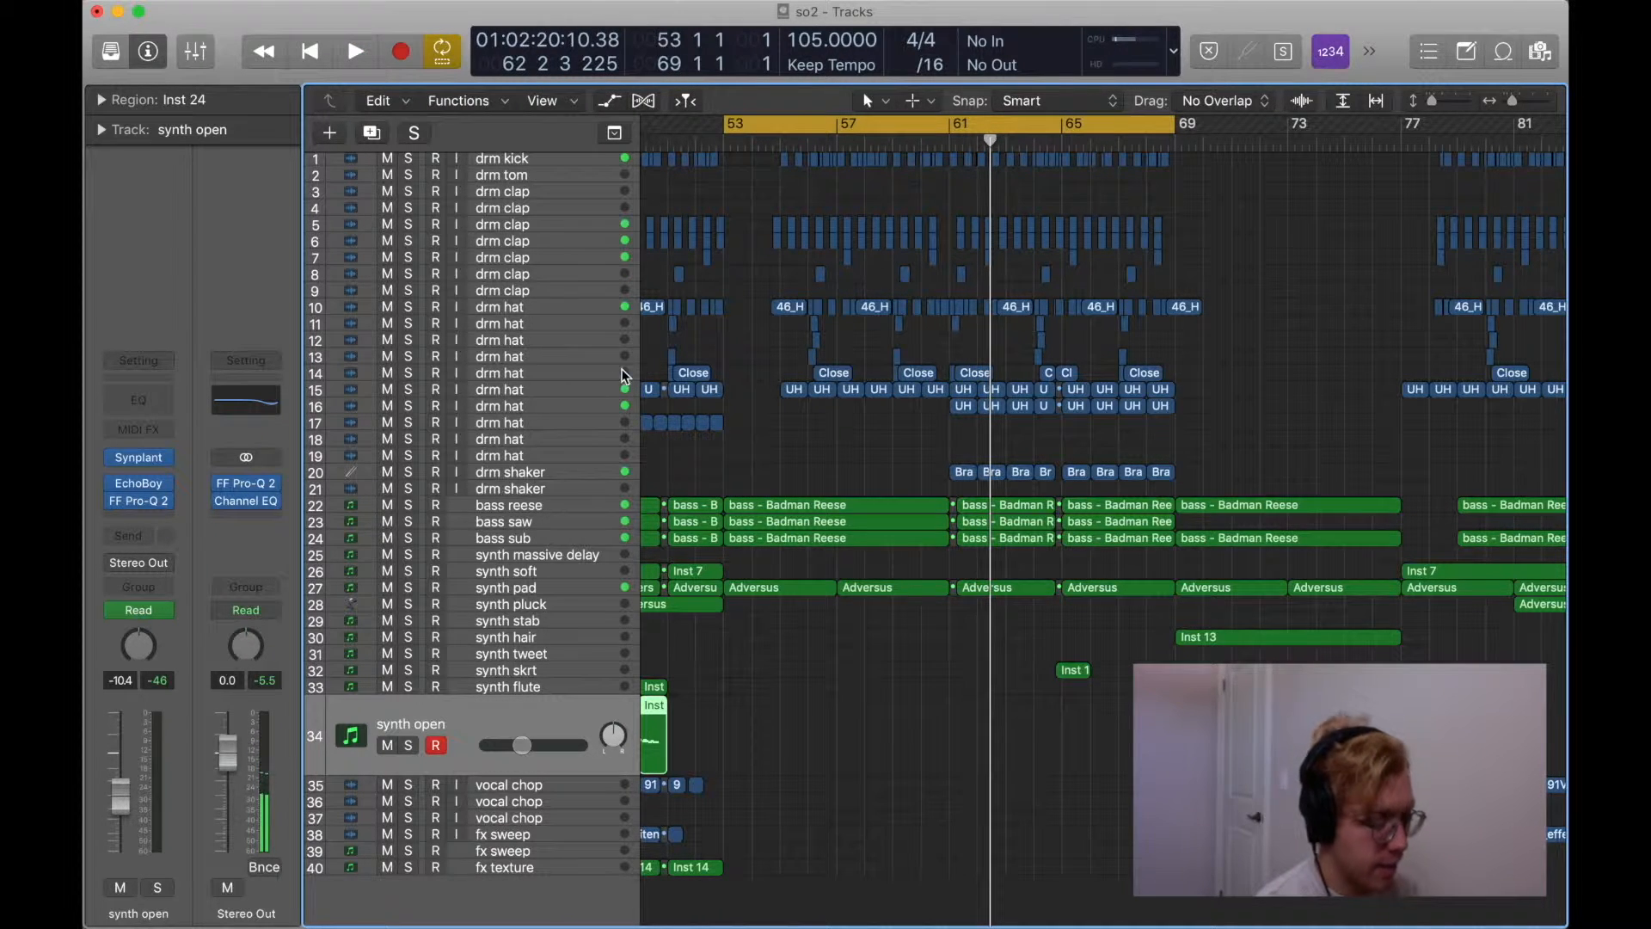
Solo the drm hat on track 16, play it from bar 61, and return to the full mix.
{"action": "left_click", "coordinate": [534, 408]}
{"action": "left_click", "coordinate": [963, 129]}
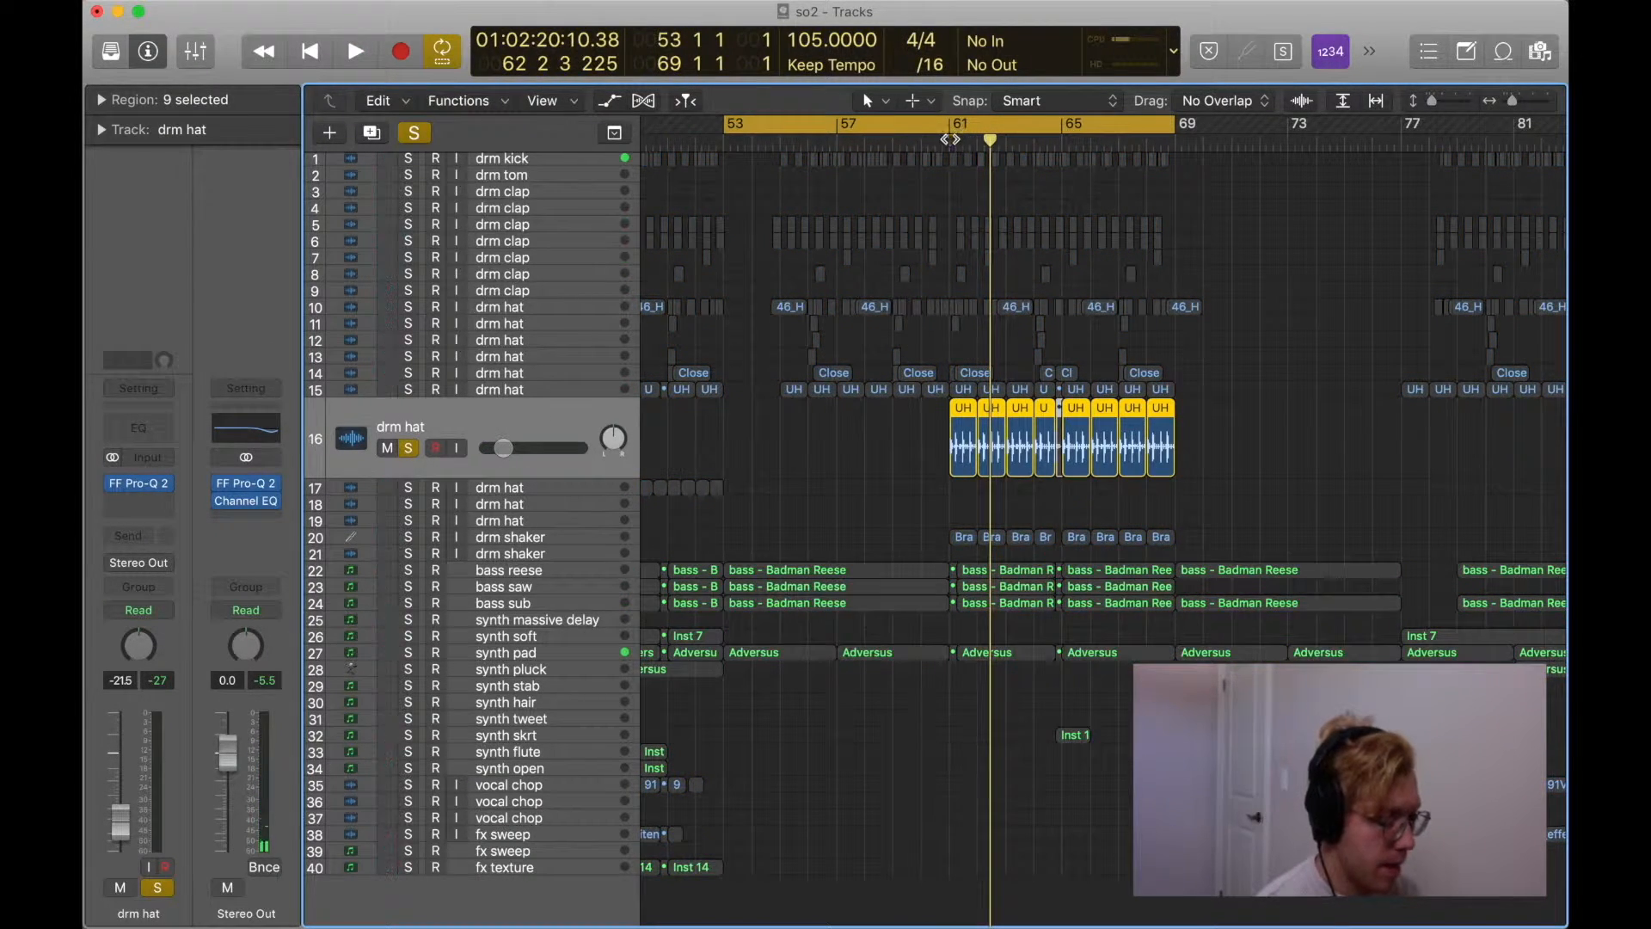
{"action": "key", "text": "space"}
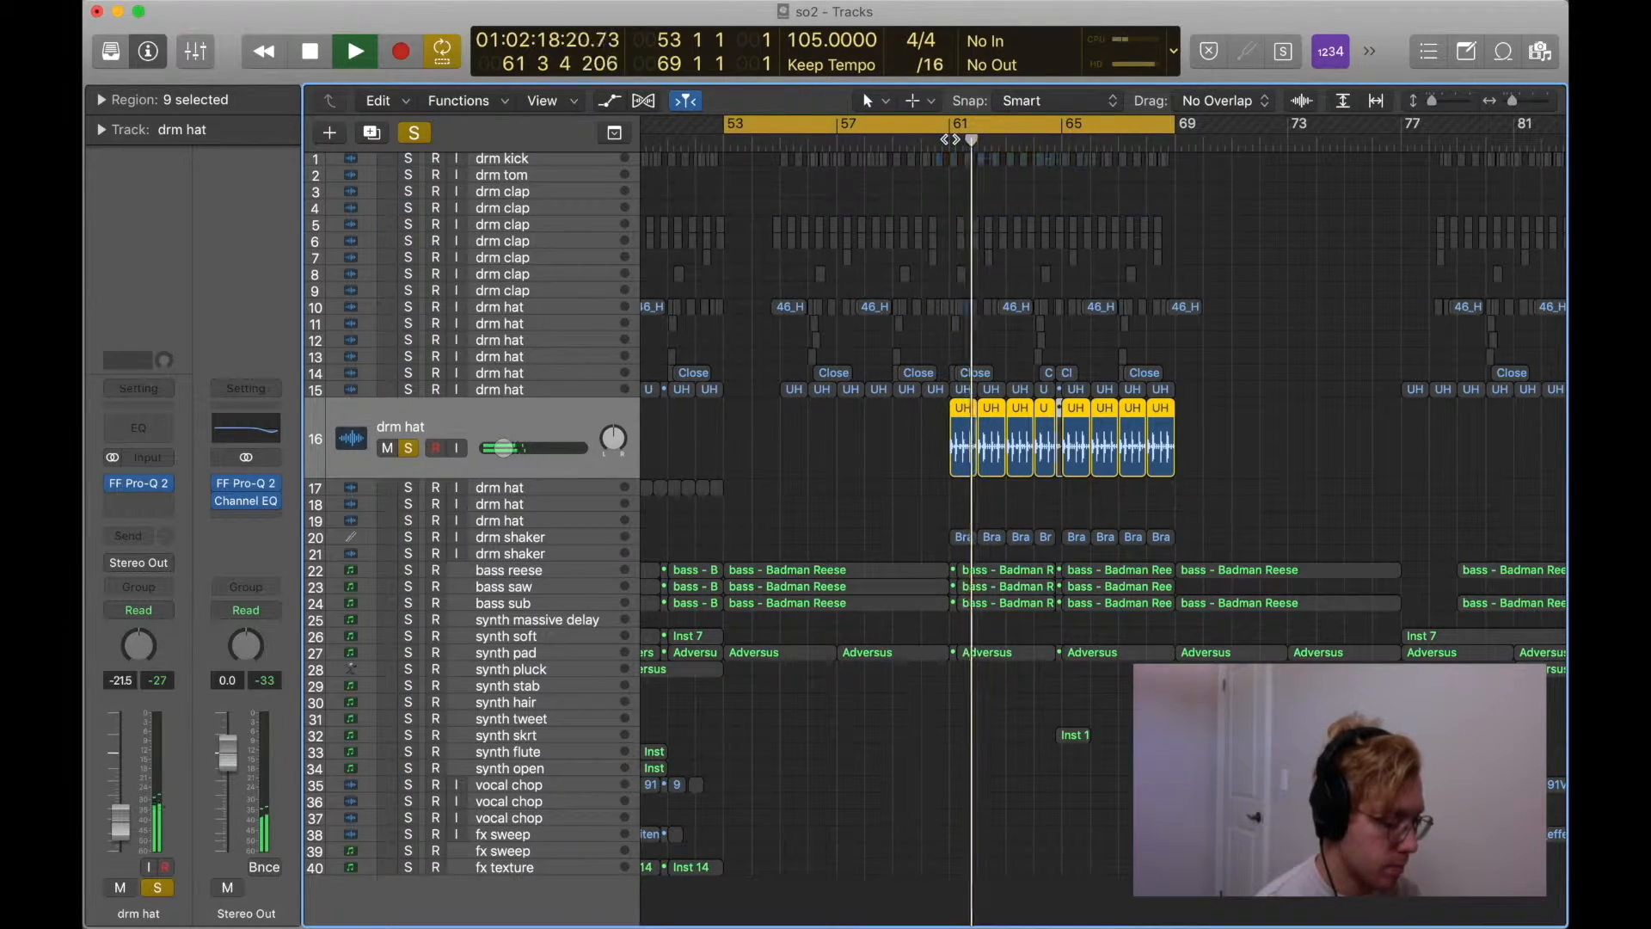
{"action": "key", "text": "ctrl+s"}
{"action": "scroll", "coordinate": [1039, 191], "scroll_direction": "left", "scroll_amount": 5}
{"action": "scroll", "coordinate": [1039, 191], "scroll_direction": "left", "scroll_amount": 4}
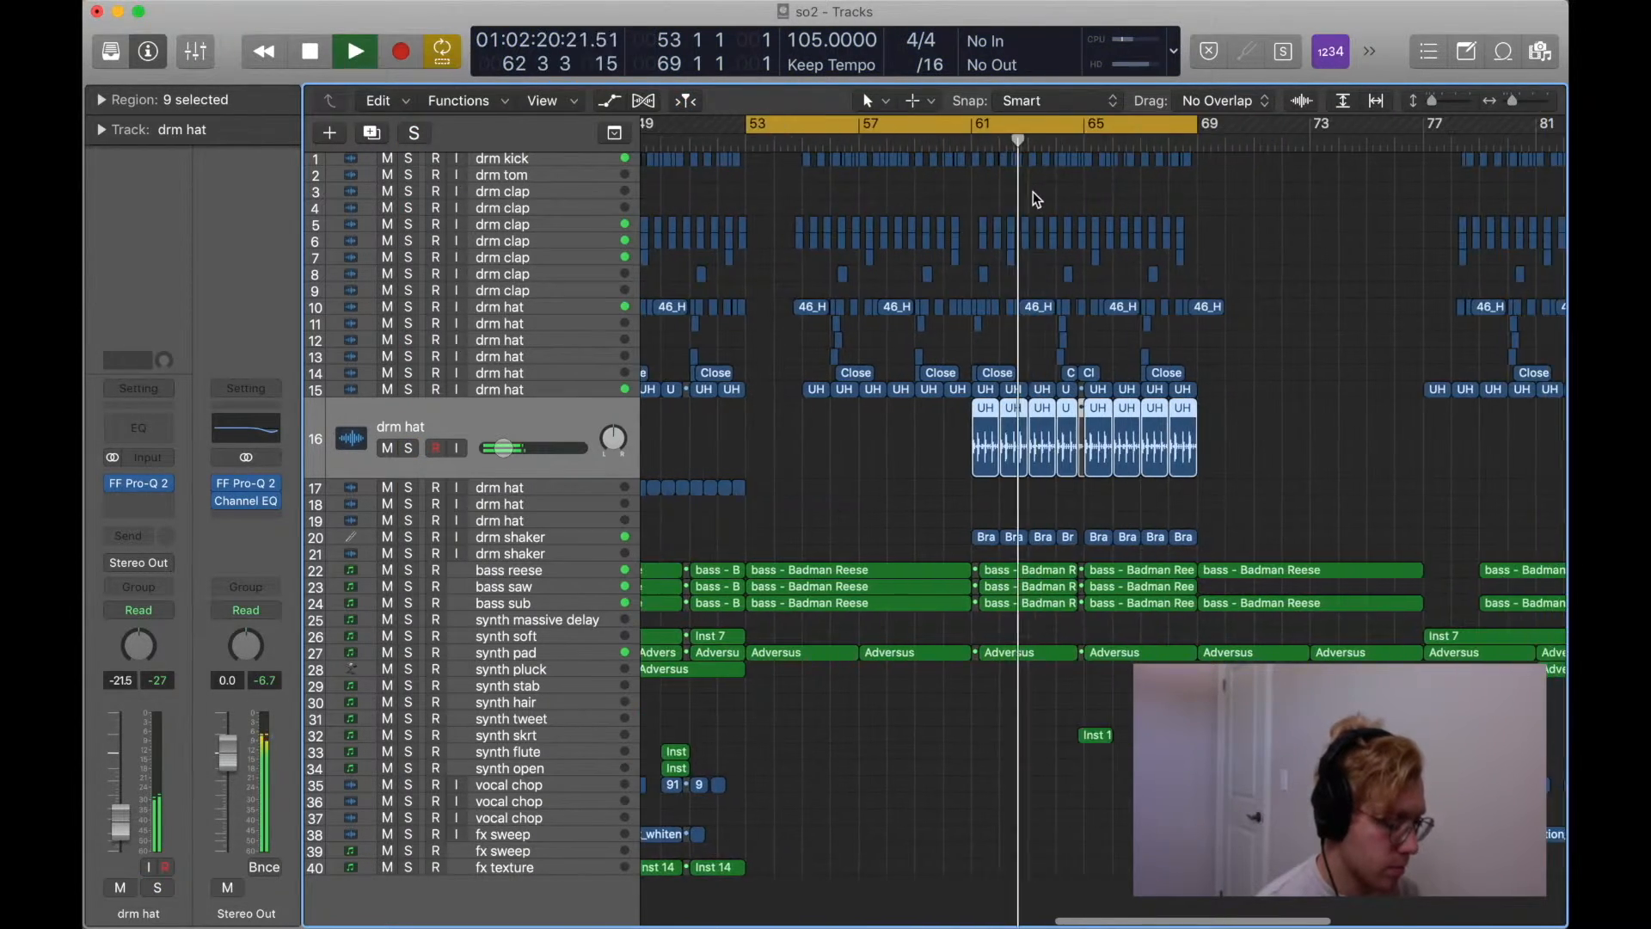
{"action": "scroll", "coordinate": [1034, 196], "scroll_direction": "left", "scroll_amount": 5}
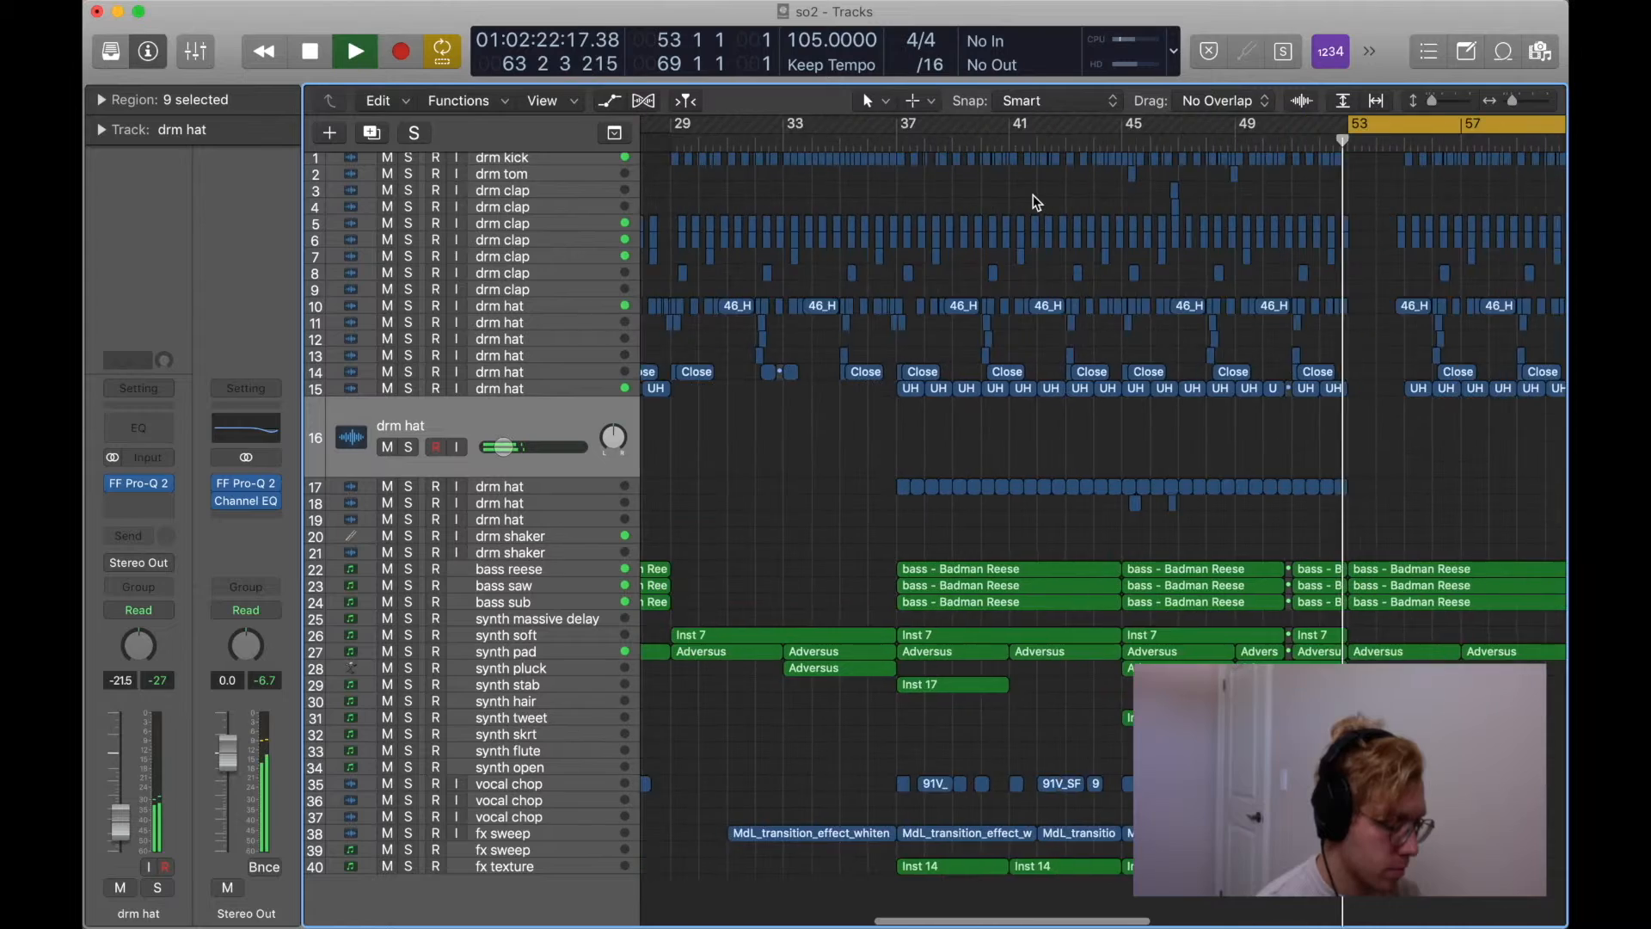
Turn cycling off and play the full mix from the end of bar 60.
{"action": "key", "text": "super+Left"}
{"action": "key", "text": "super+Left"}
{"action": "key", "text": "super+Left"}
{"action": "key", "text": "space"}
{"action": "key", "text": "super+Right"}
{"action": "key", "text": "super+Right"}
{"action": "key", "text": "super+Right"}
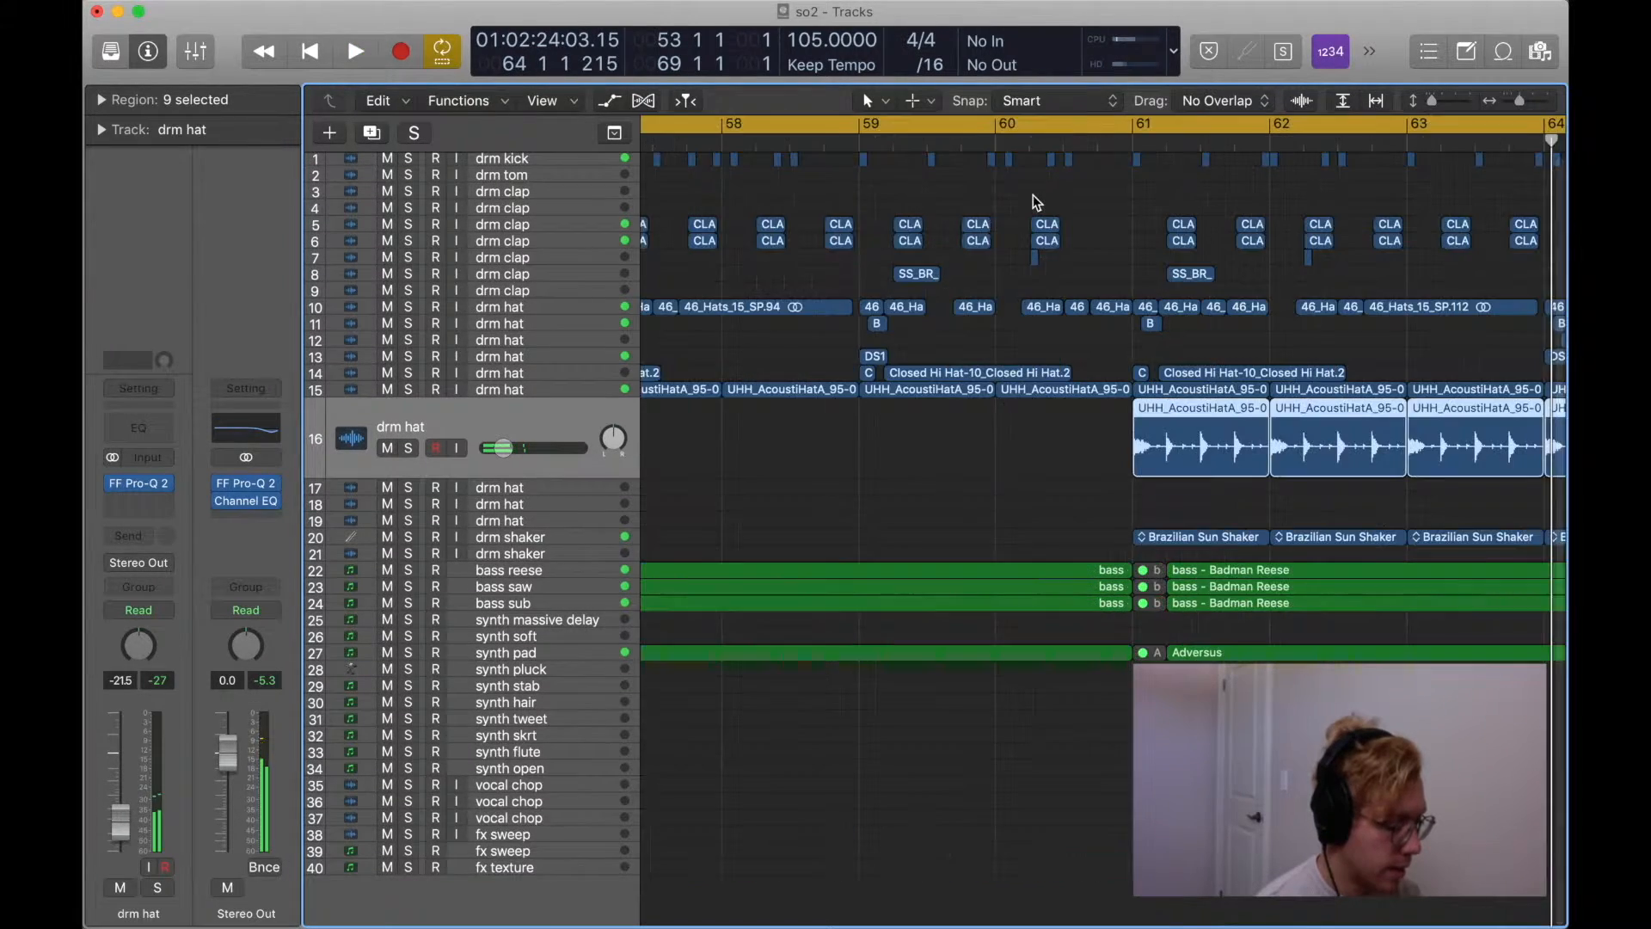
{"action": "left_click", "coordinate": [788, 139]}
{"action": "key", "text": "c"}
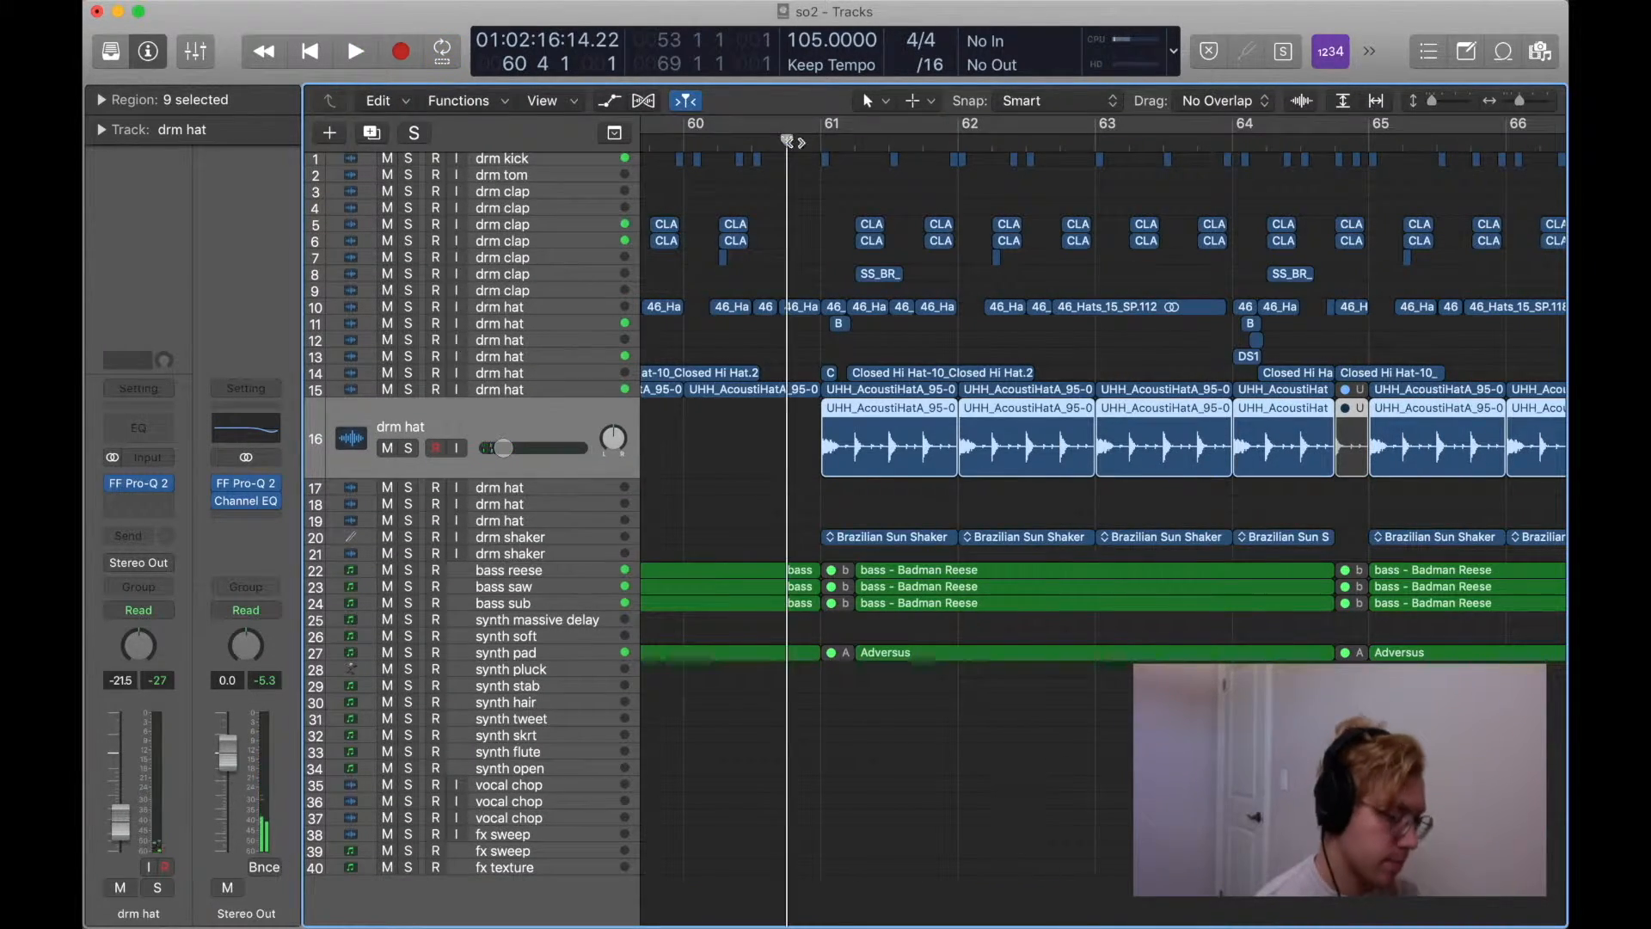
{"action": "key", "text": "space"}
{"action": "key", "text": "super+Left"}
{"action": "key", "text": "super+Left"}
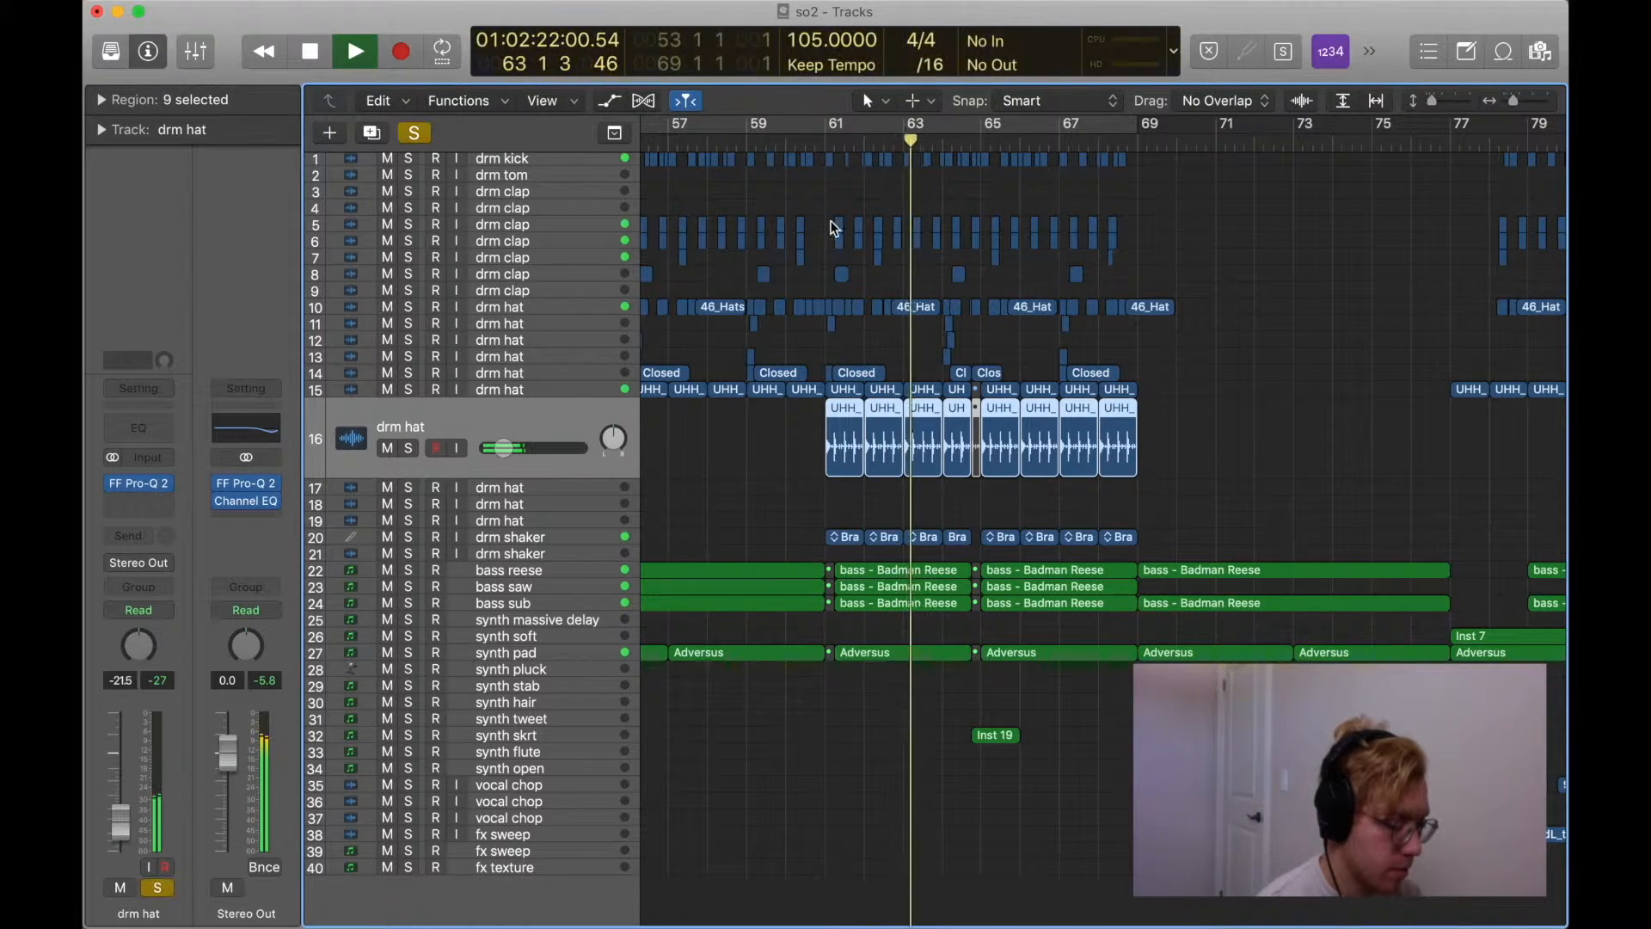
Solo the drm hats on tracks 15 and 16 together with the drm shaker on track 20, and clear the solos.
{"action": "key", "text": "ctrl+s"}
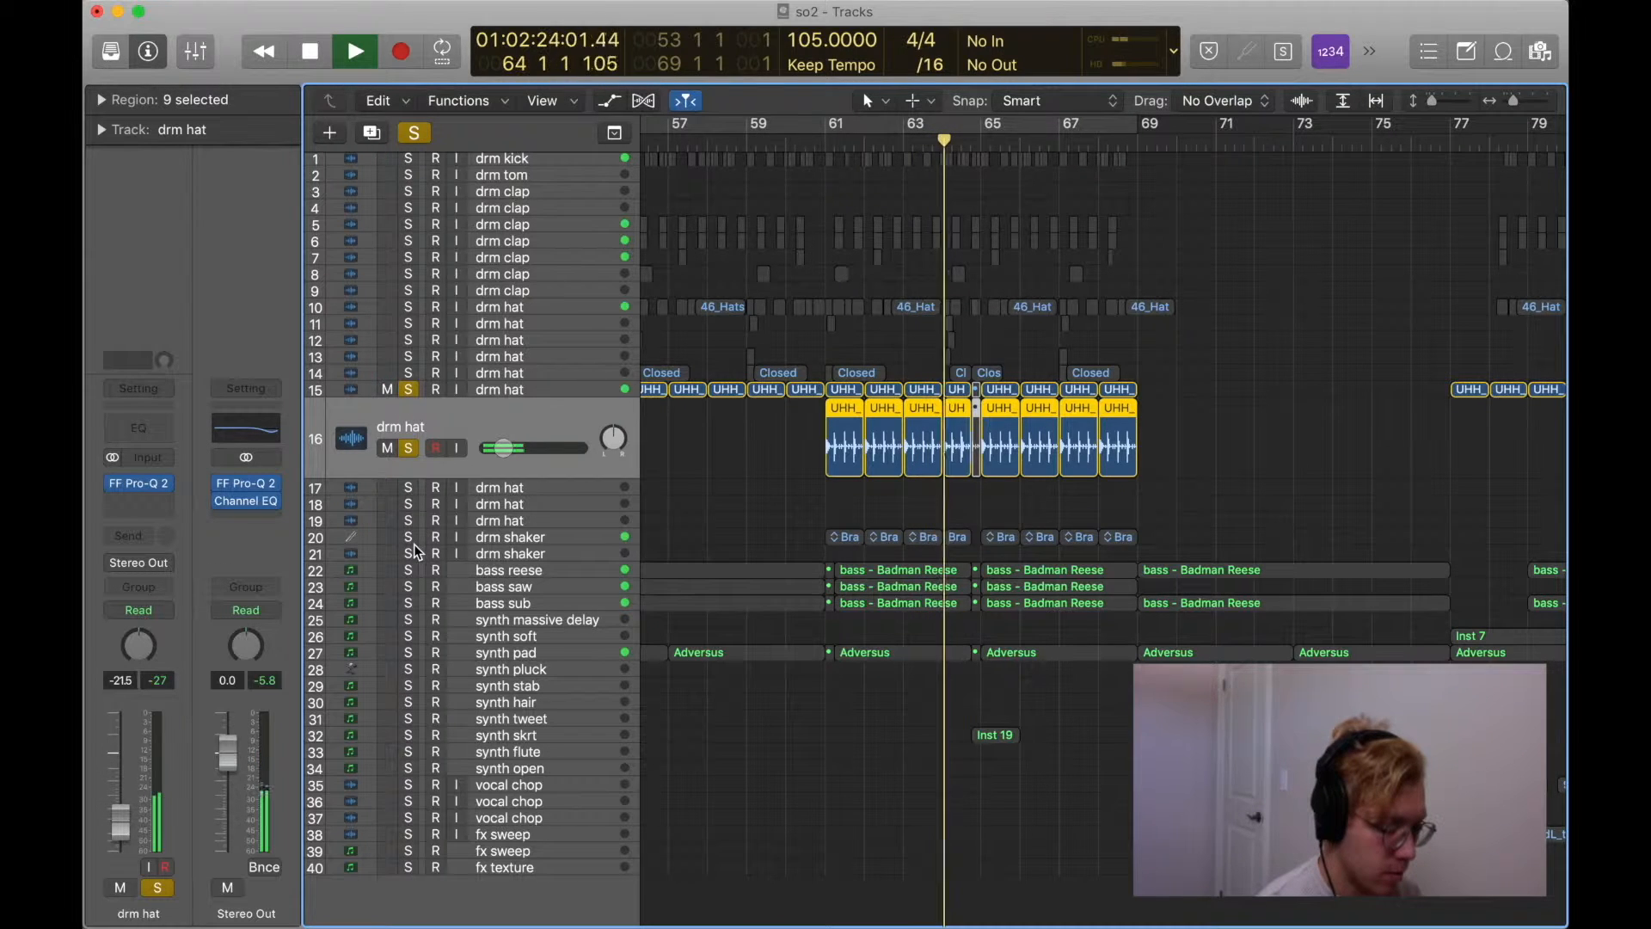
{"action": "left_click", "coordinate": [407, 539]}
{"action": "key", "text": "space"}
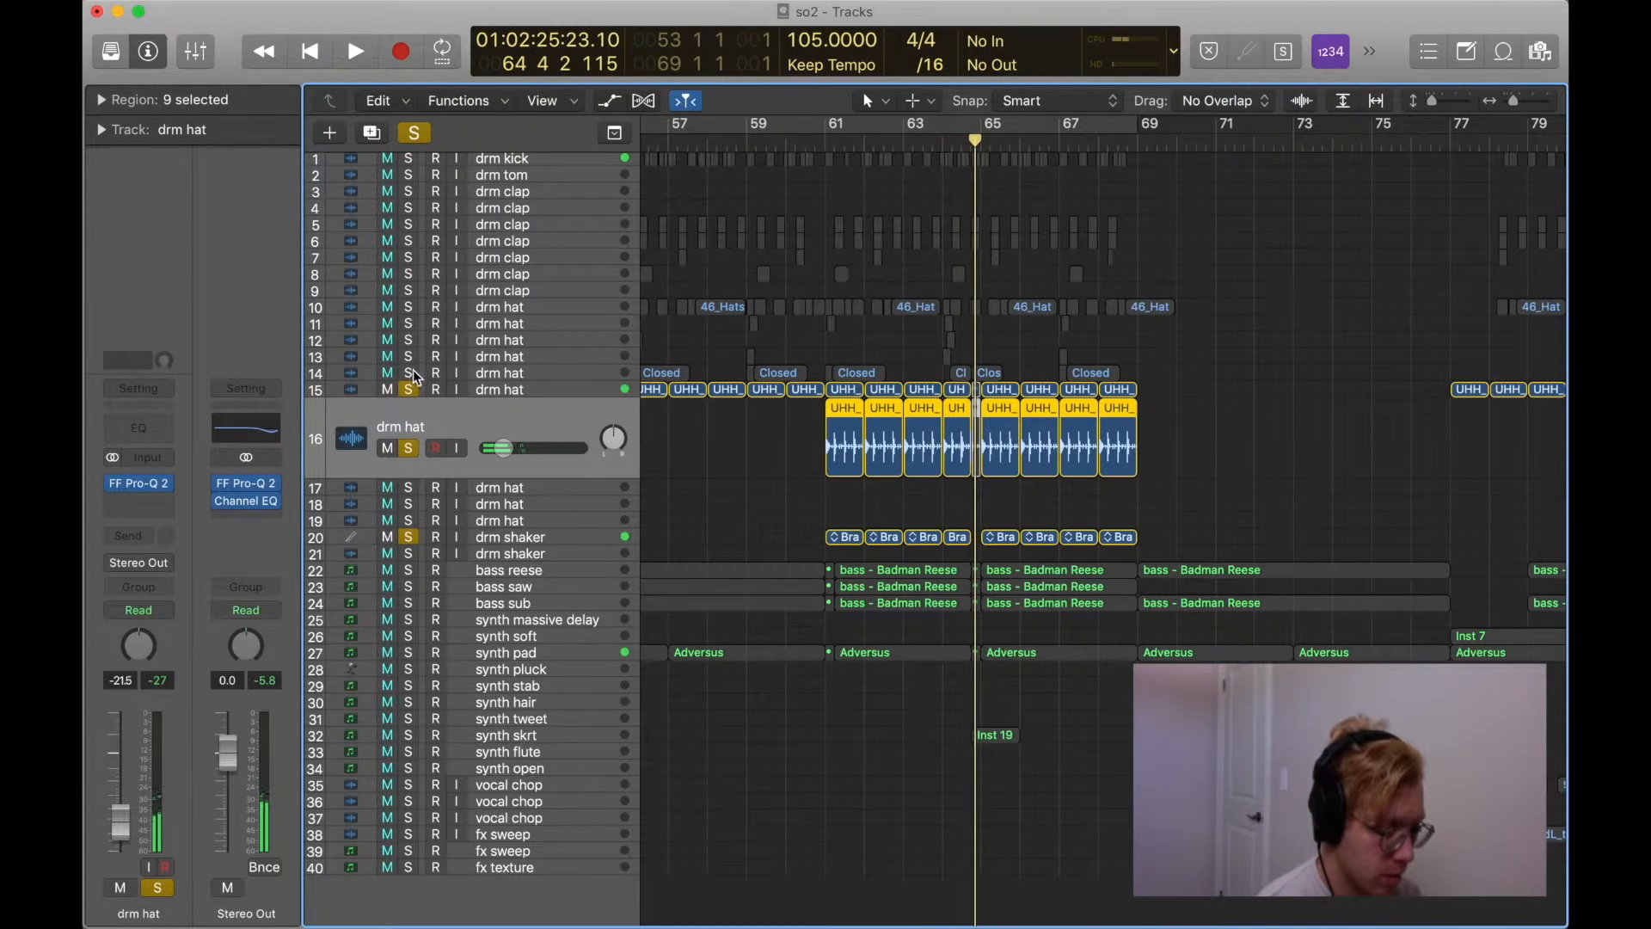
{"action": "left_click", "coordinate": [408, 448]}
{"action": "left_click", "coordinate": [408, 390]}
{"action": "left_click", "coordinate": [408, 538]}
Play the full mix from bar 68 into the section starting at bar 69.
{"action": "key", "text": "z"}
{"action": "scroll", "coordinate": [1154, 507], "scroll_direction": "up", "scroll_amount": 5}
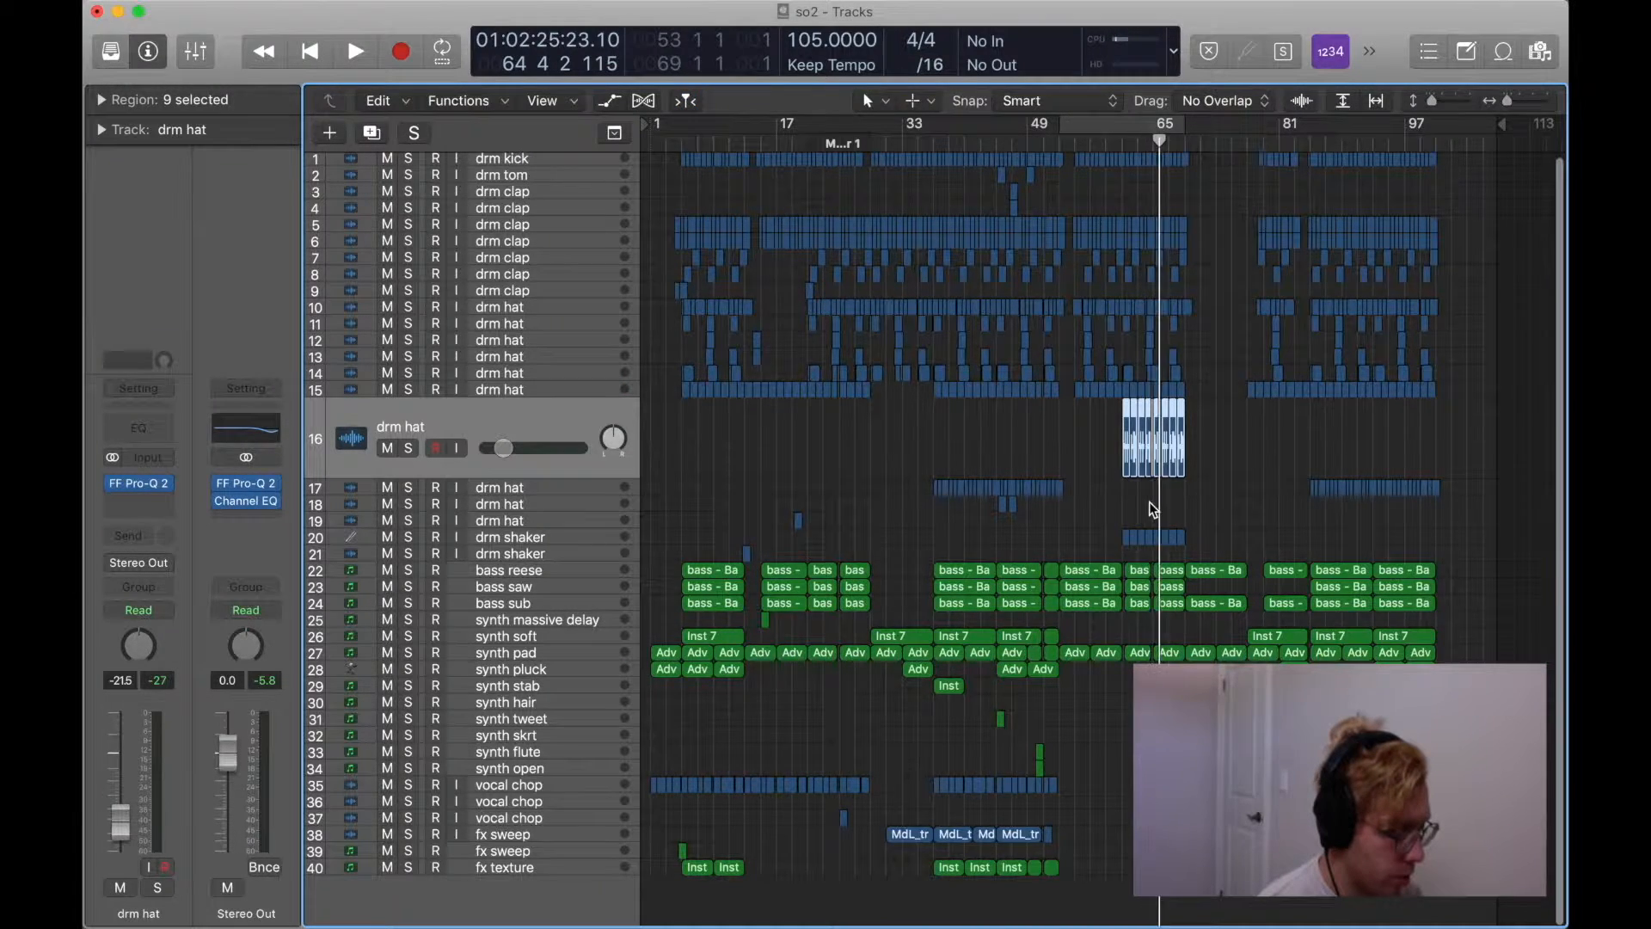
{"action": "scroll", "coordinate": [1153, 507], "scroll_direction": "right", "scroll_amount": 4}
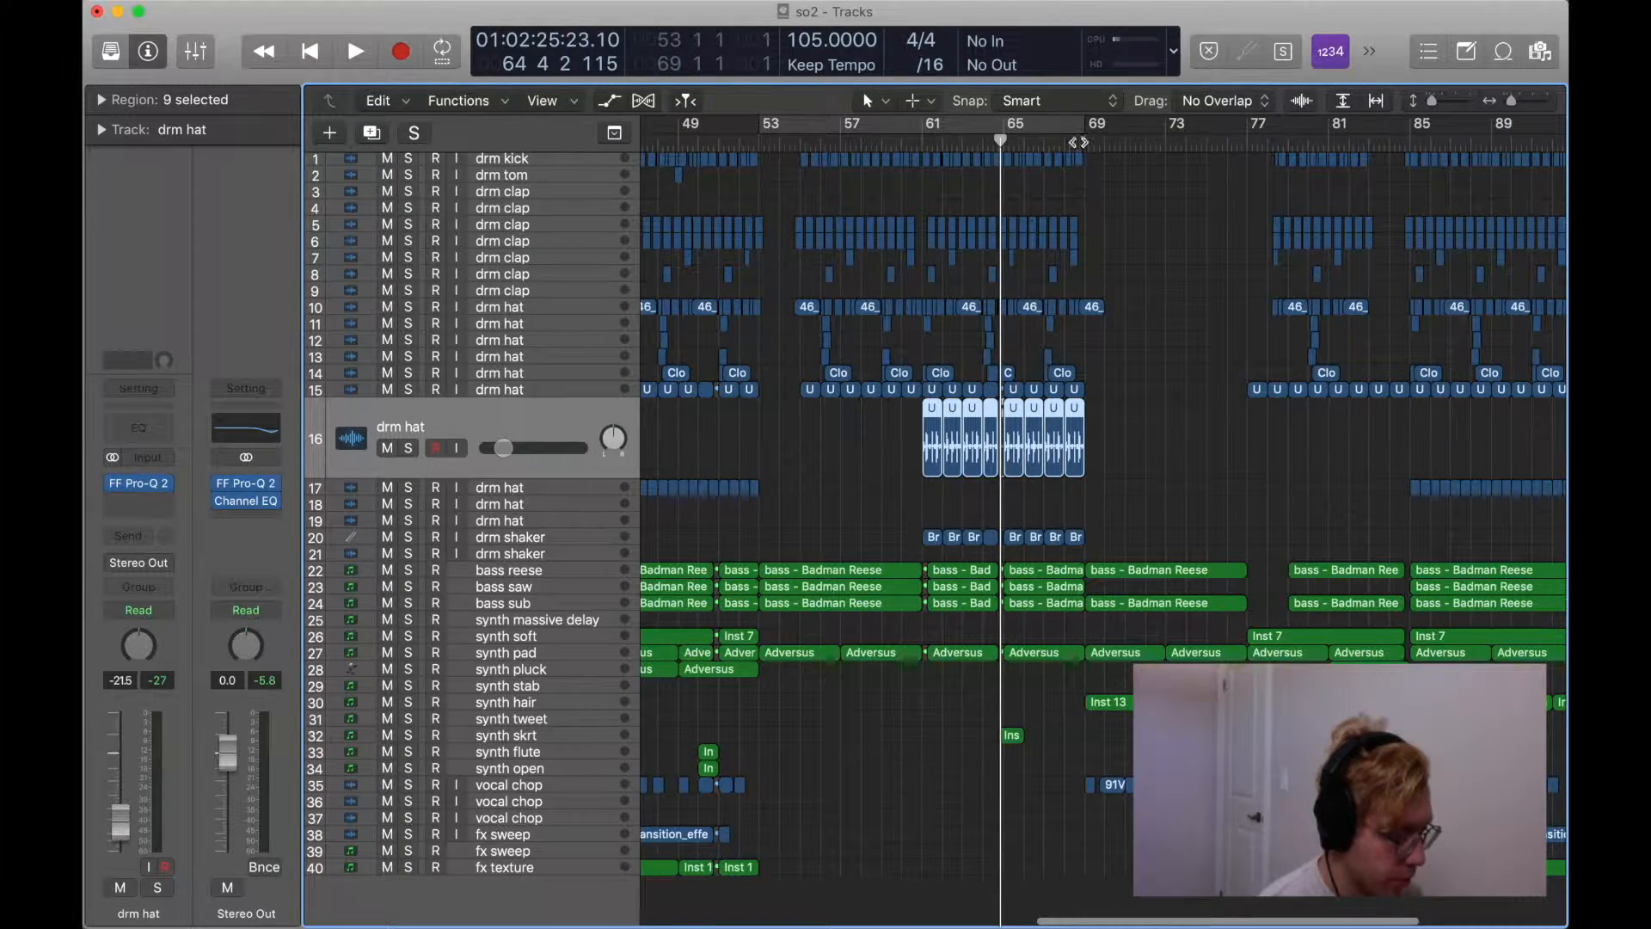
{"action": "left_click", "coordinate": [1068, 137]}
{"action": "key", "text": "space"}
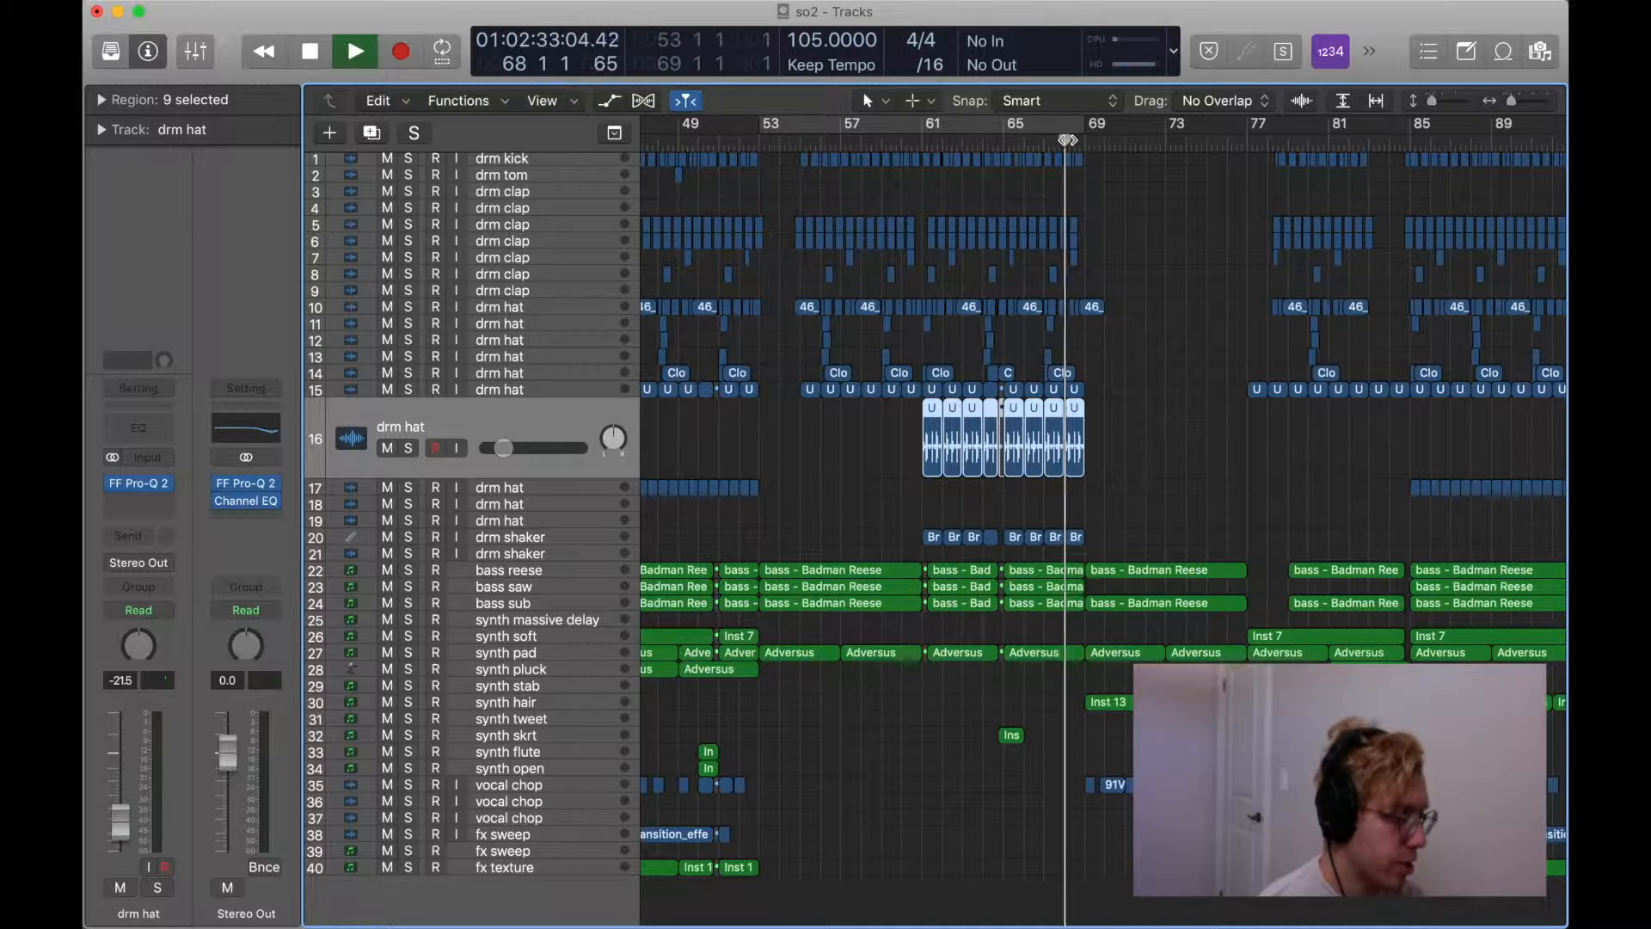
{"action": "scroll", "coordinate": [1200, 332], "scroll_direction": "right", "scroll_amount": 3}
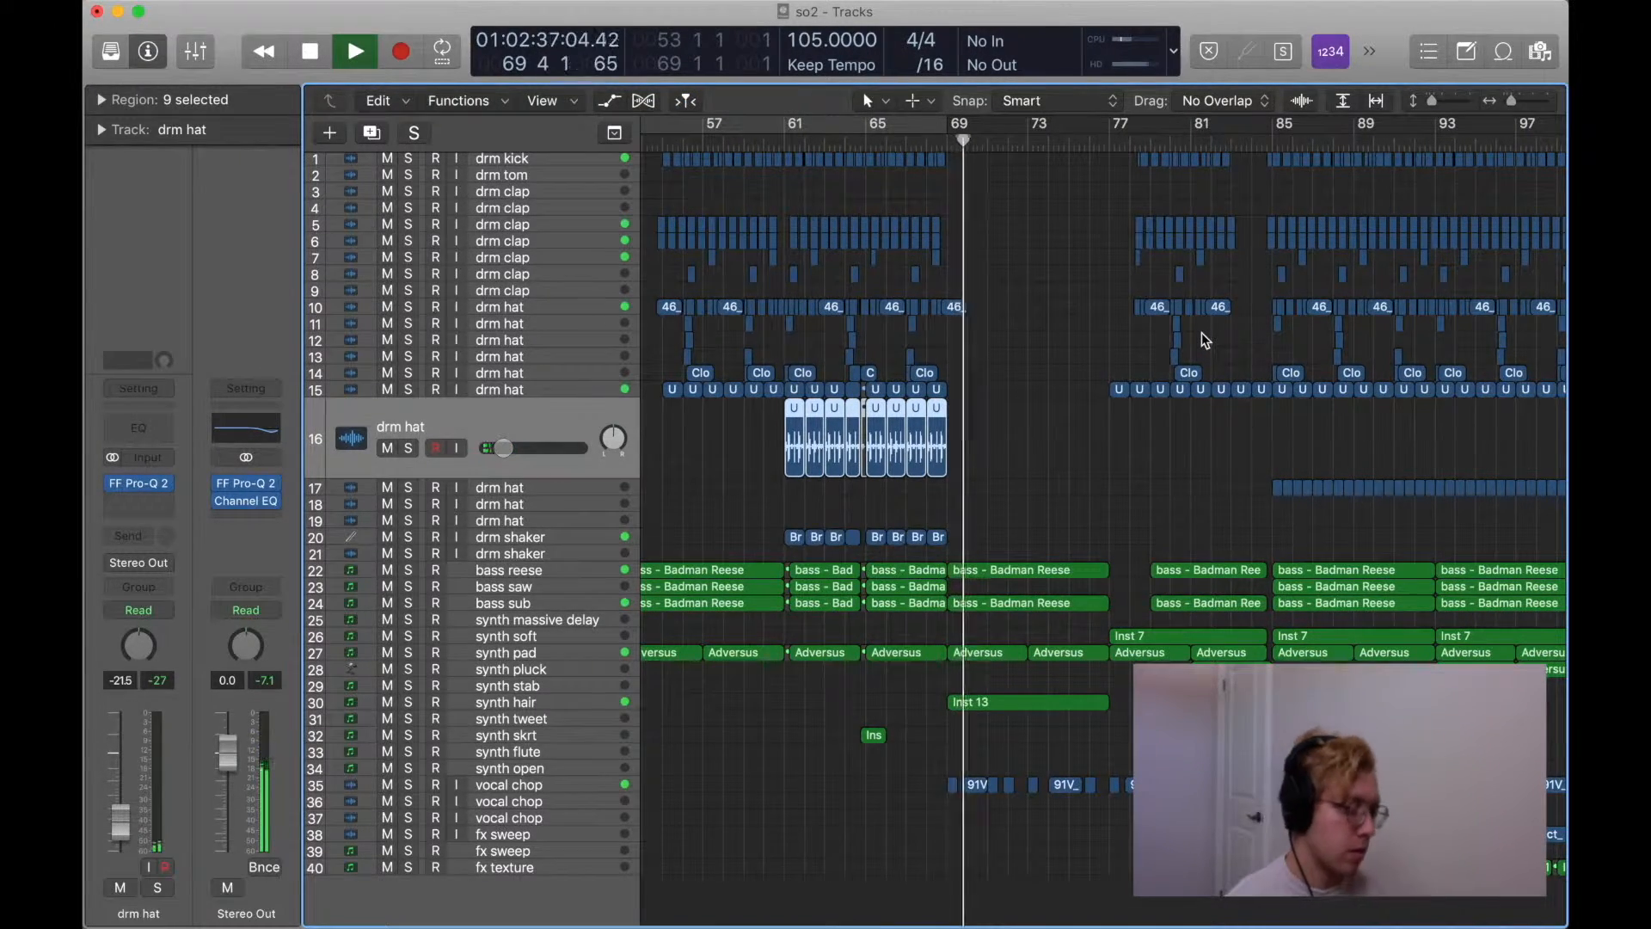
Bring the whole arrangement into view and solo the synth hair on track 30 during playback.
{"action": "key", "text": "super+Left"}
{"action": "key", "text": "super+Left"}
{"action": "key", "text": "super+Left"}
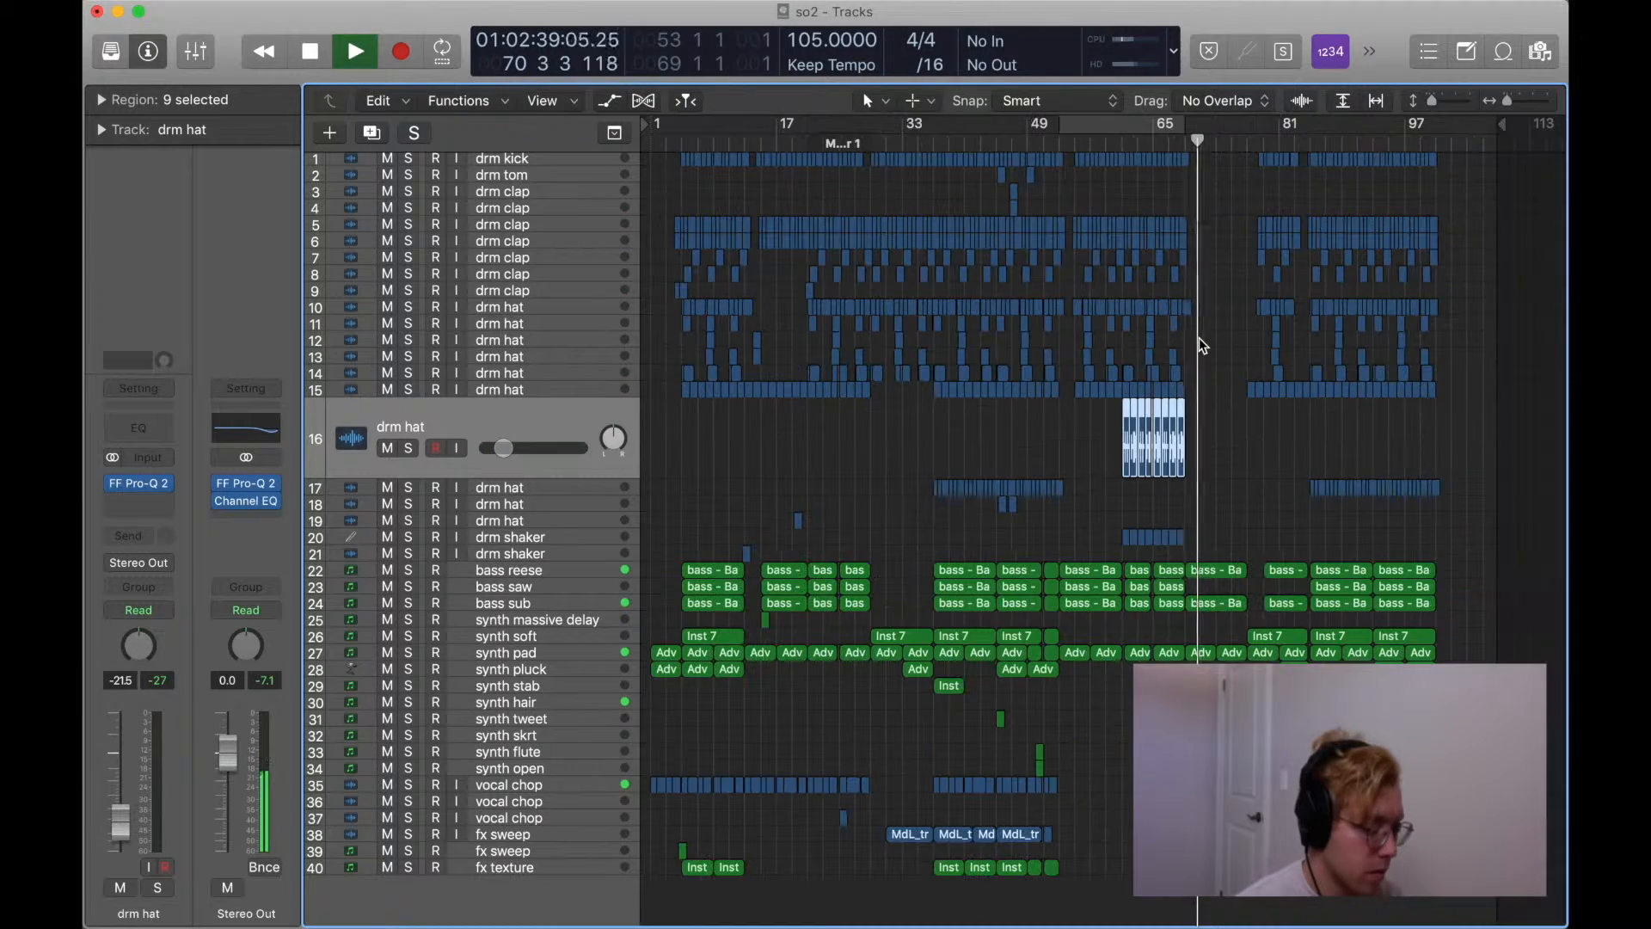
{"action": "left_click", "coordinate": [551, 698]}
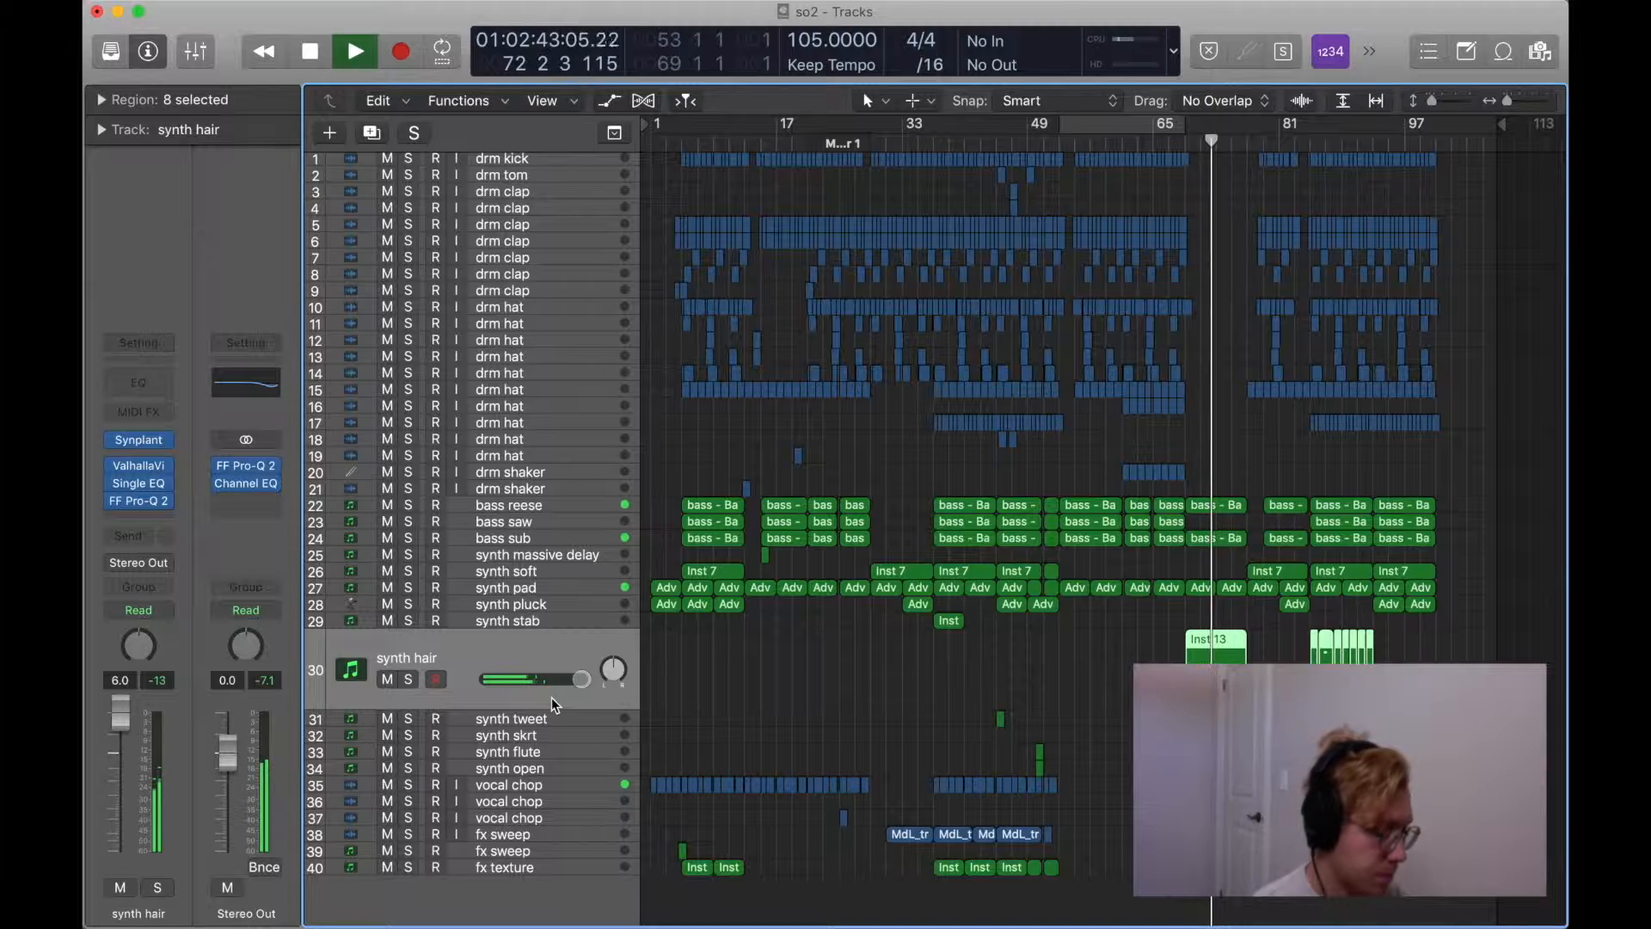
{"action": "key", "text": "s"}
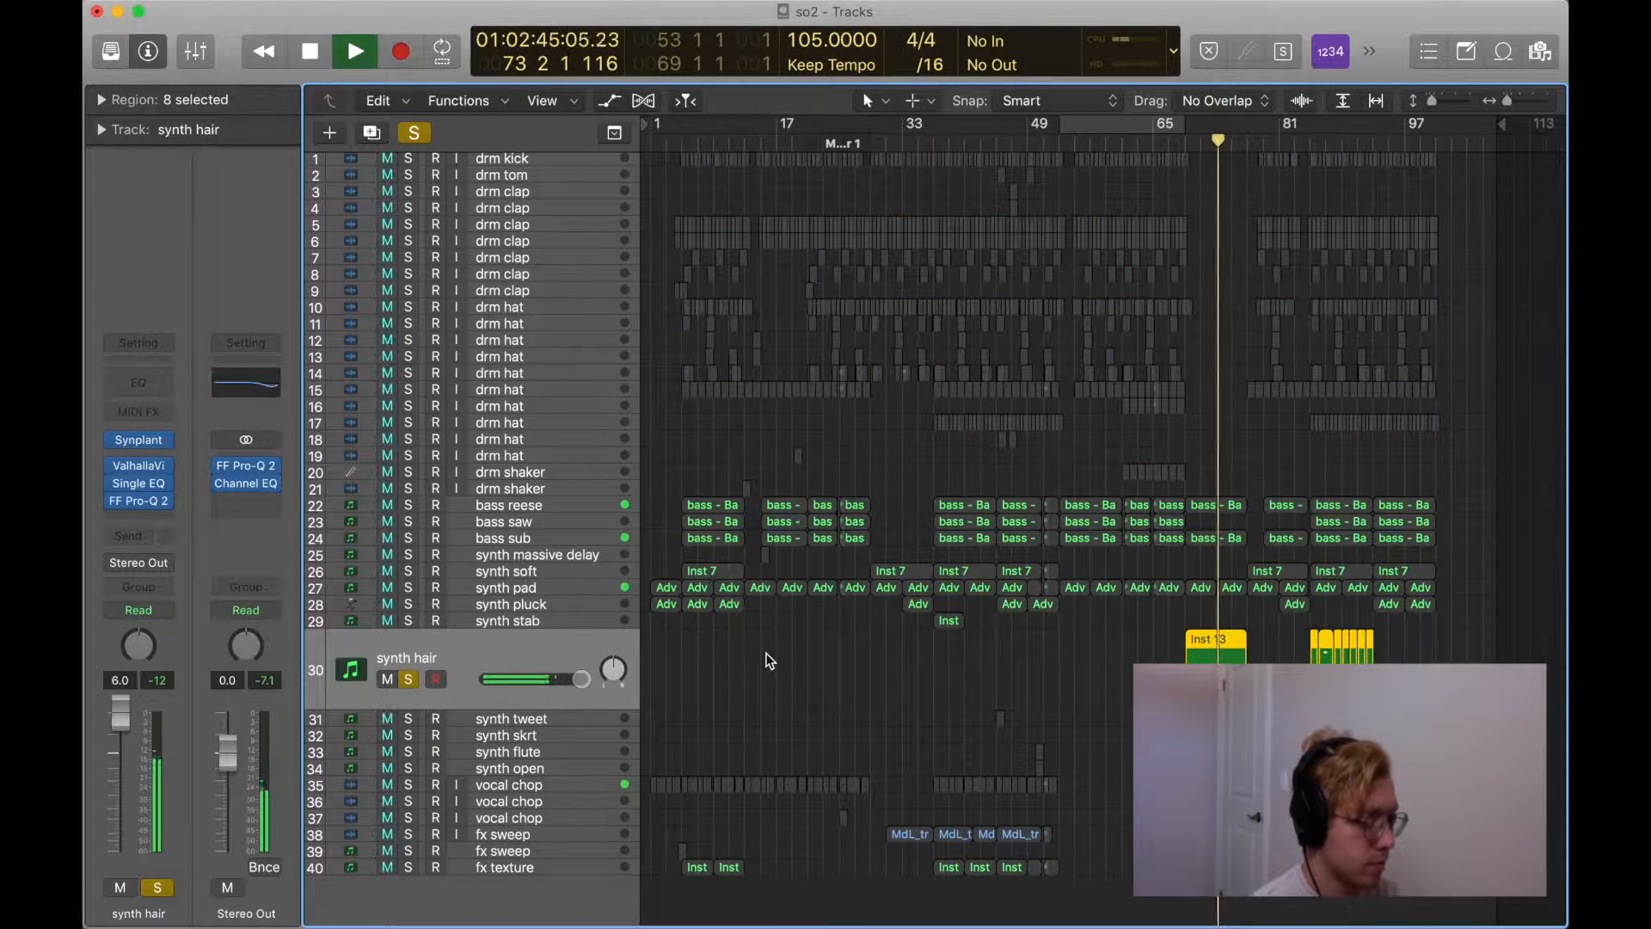
Play the soloed synth hair in a cycle over bars 69 to 77 and open its ValhallaVintageVerb reverb.
{"action": "key", "text": "super+Right"}
{"action": "key", "text": "super+Right"}
{"action": "key", "text": "super+Right"}
{"action": "key", "text": "super+Right"}
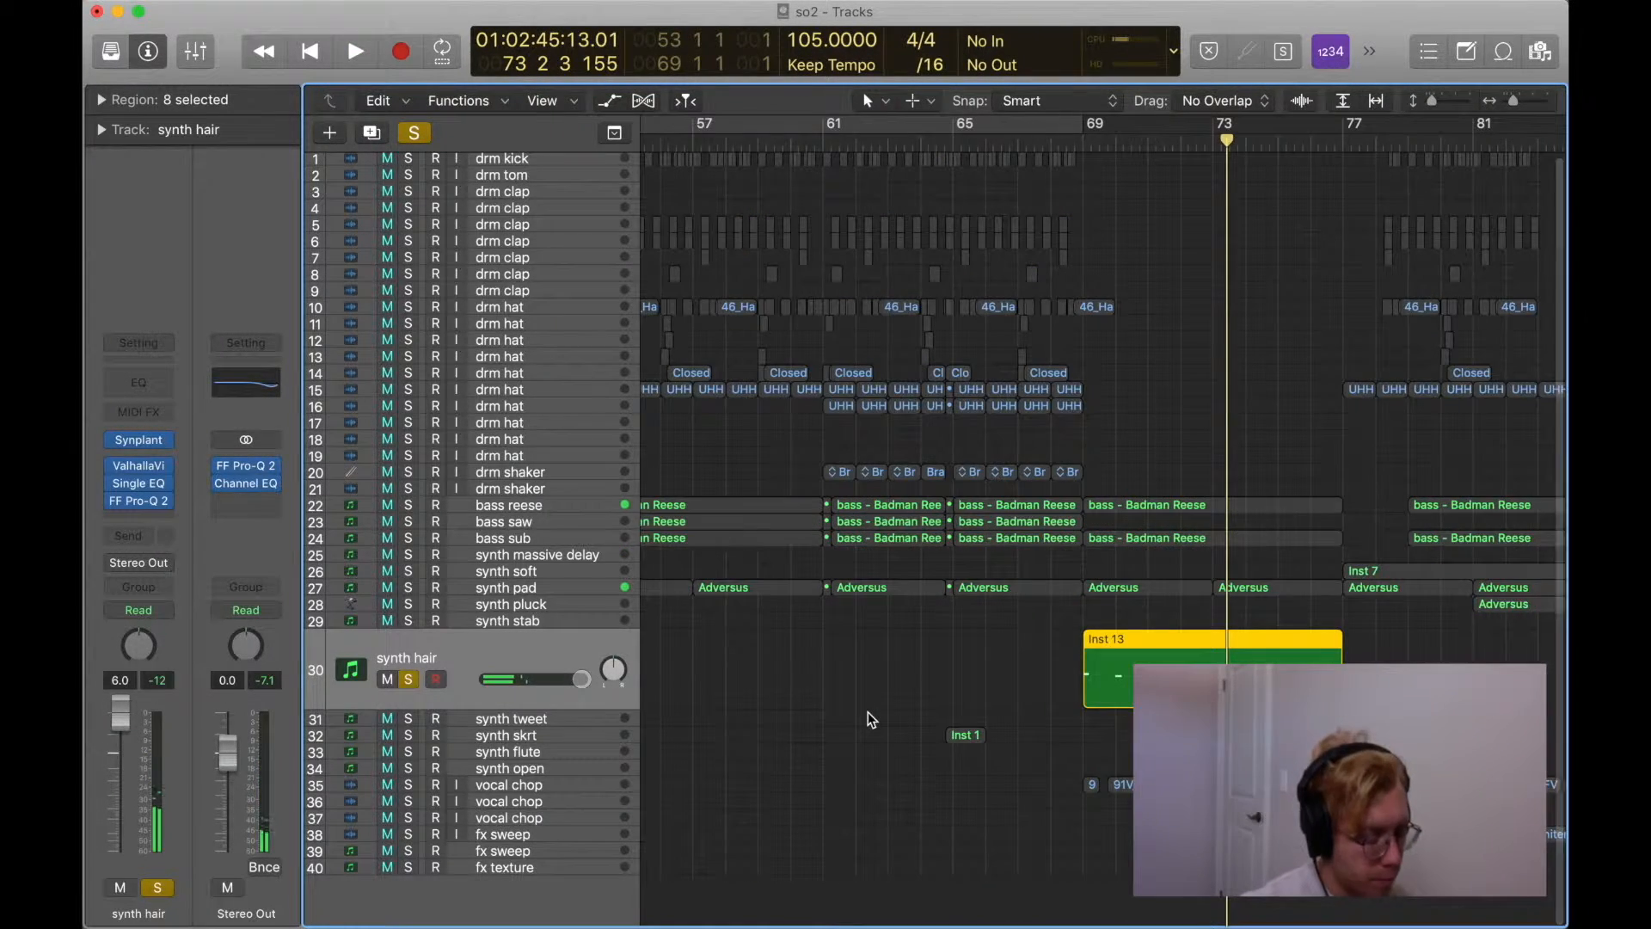
{"action": "scroll", "coordinate": [872, 720], "scroll_direction": "right", "scroll_amount": 5}
{"action": "left_click_drag", "start_coordinate": [826, 127], "coordinate": [1079, 125]}
{"action": "key", "text": "space"}
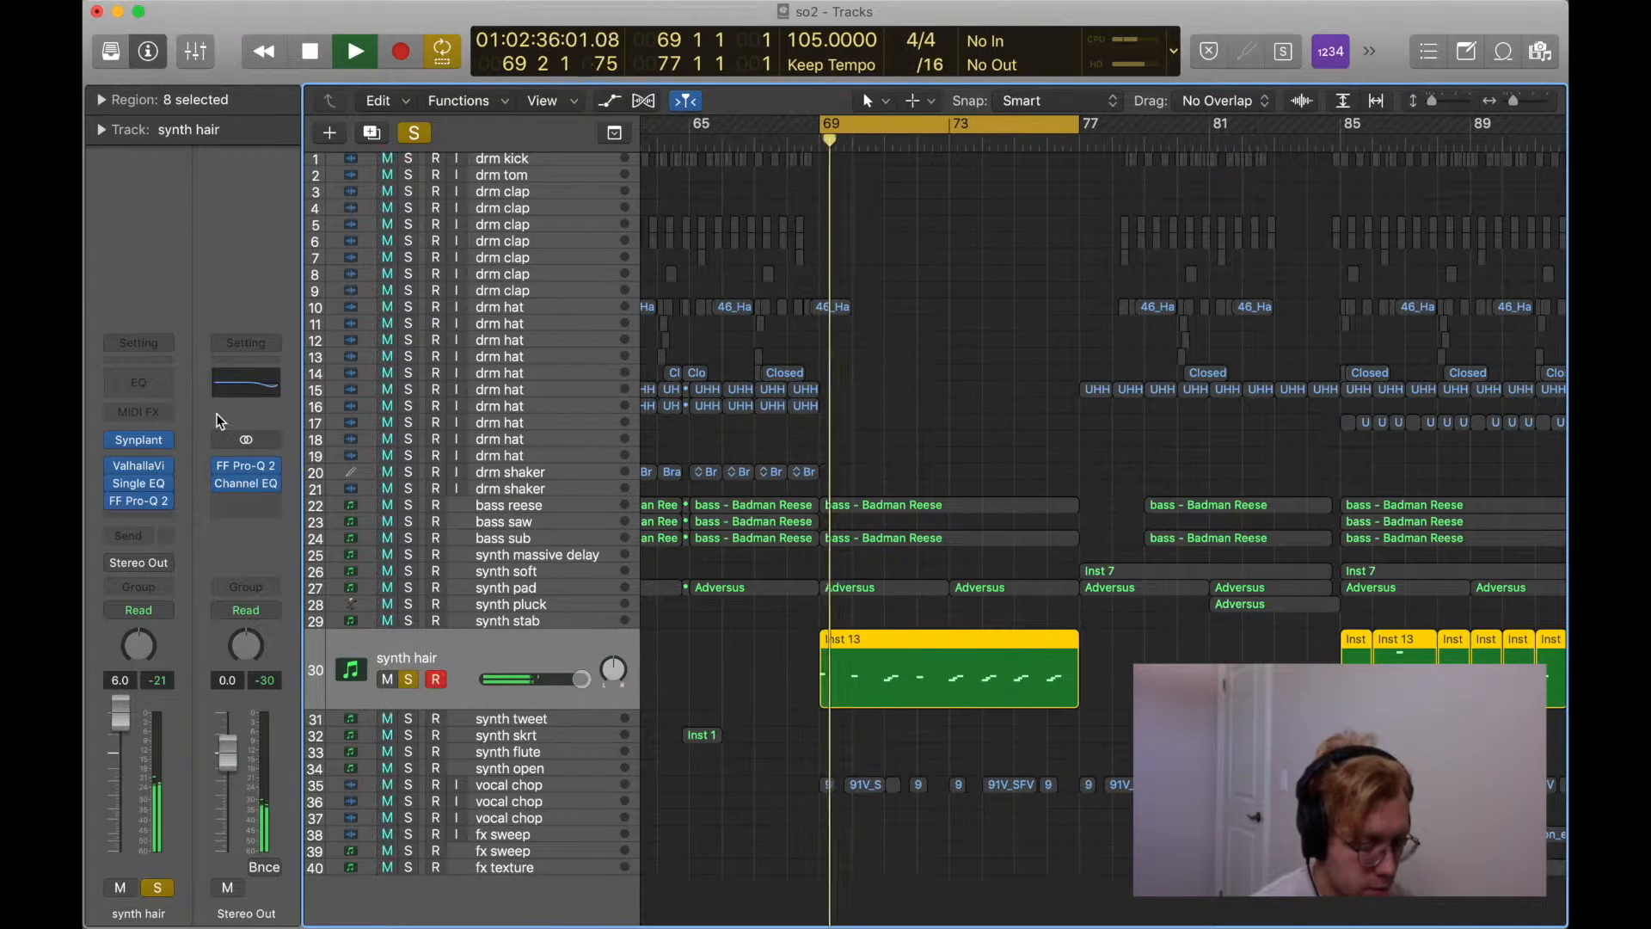
{"action": "left_click", "coordinate": [137, 467]}
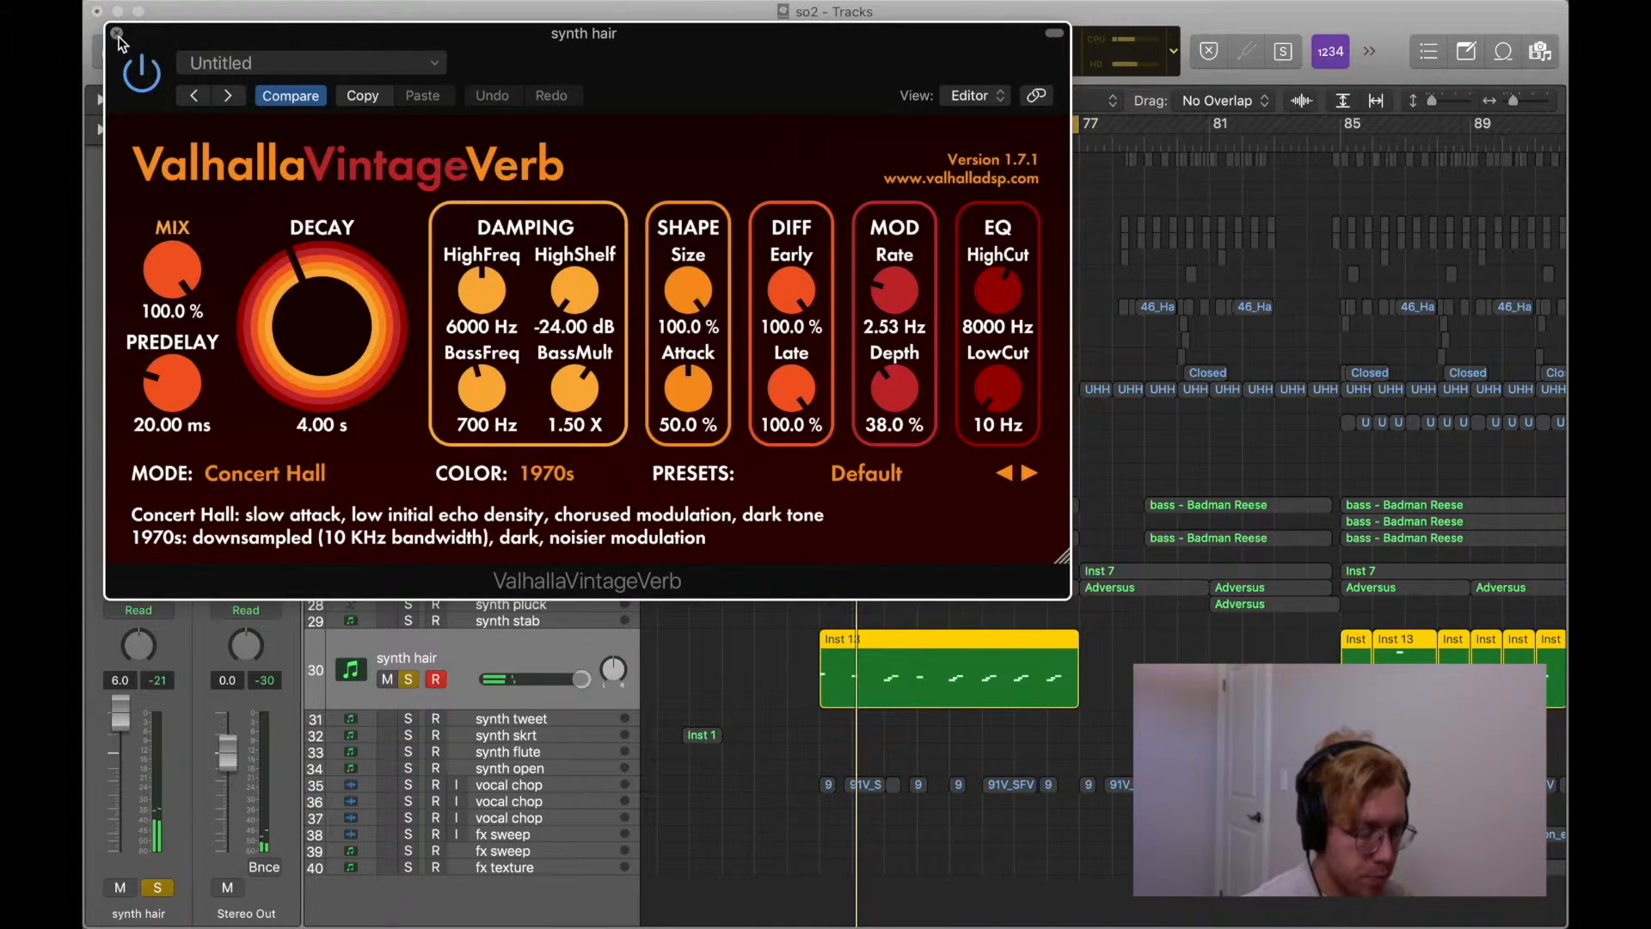
Inspect the Single Band EQ and FF Pro-Q 2 settings on the synth hair track, and close the plug-in windows.
{"action": "left_click", "coordinate": [117, 34]}
{"action": "left_click", "coordinate": [139, 488]}
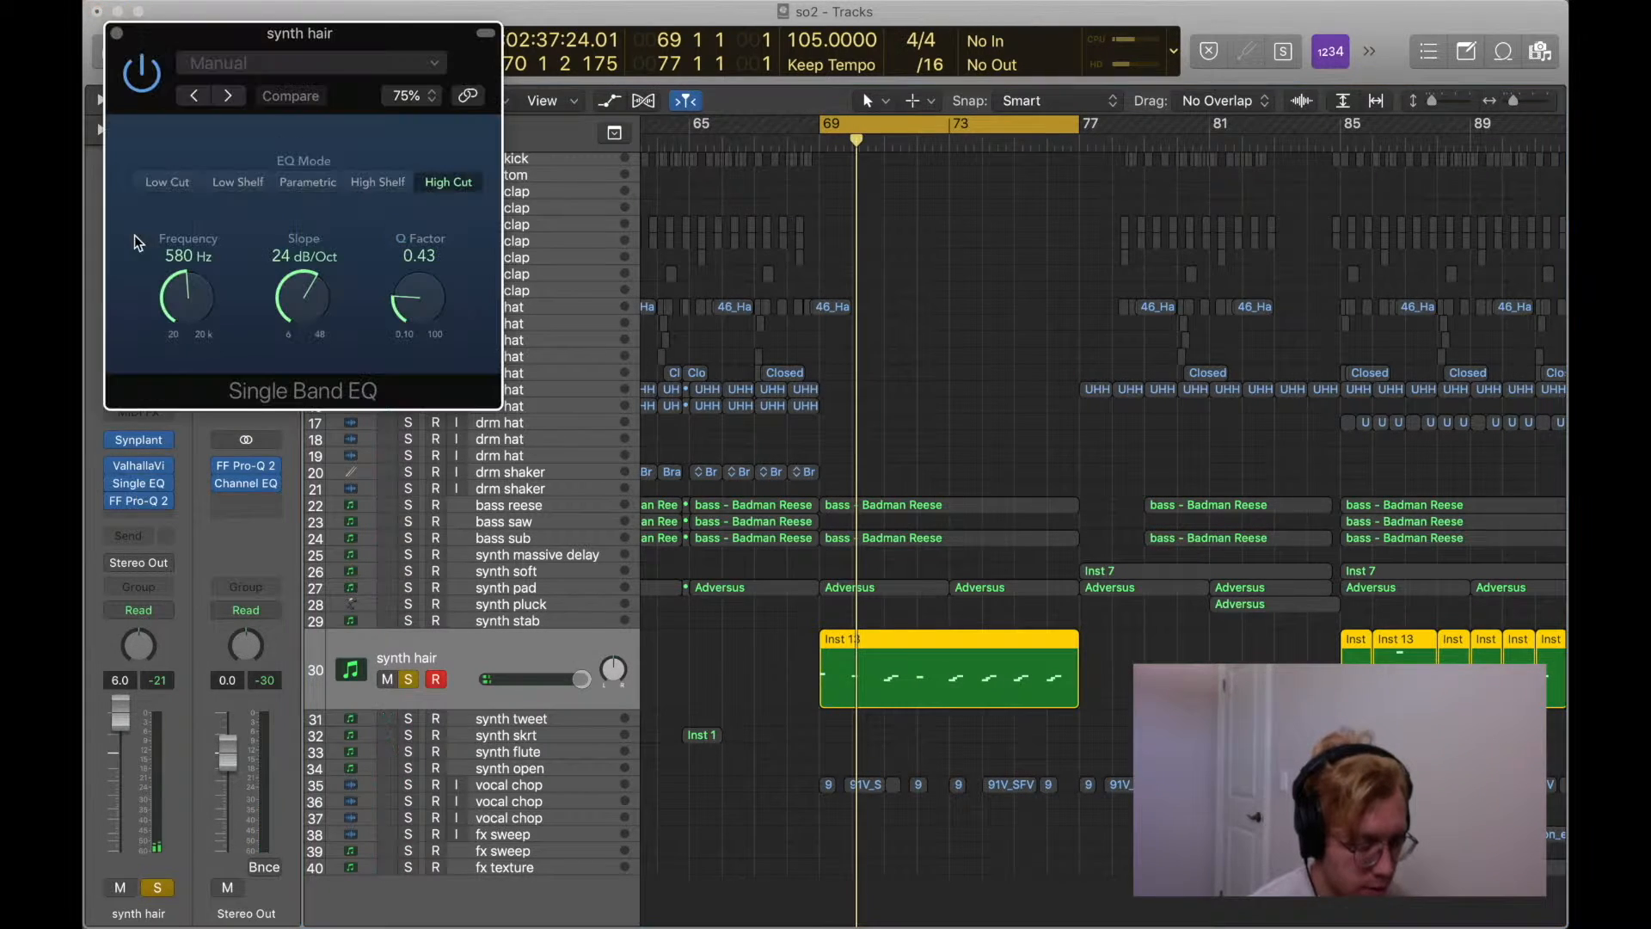
{"action": "left_click", "coordinate": [117, 33]}
{"action": "key", "text": "a"}
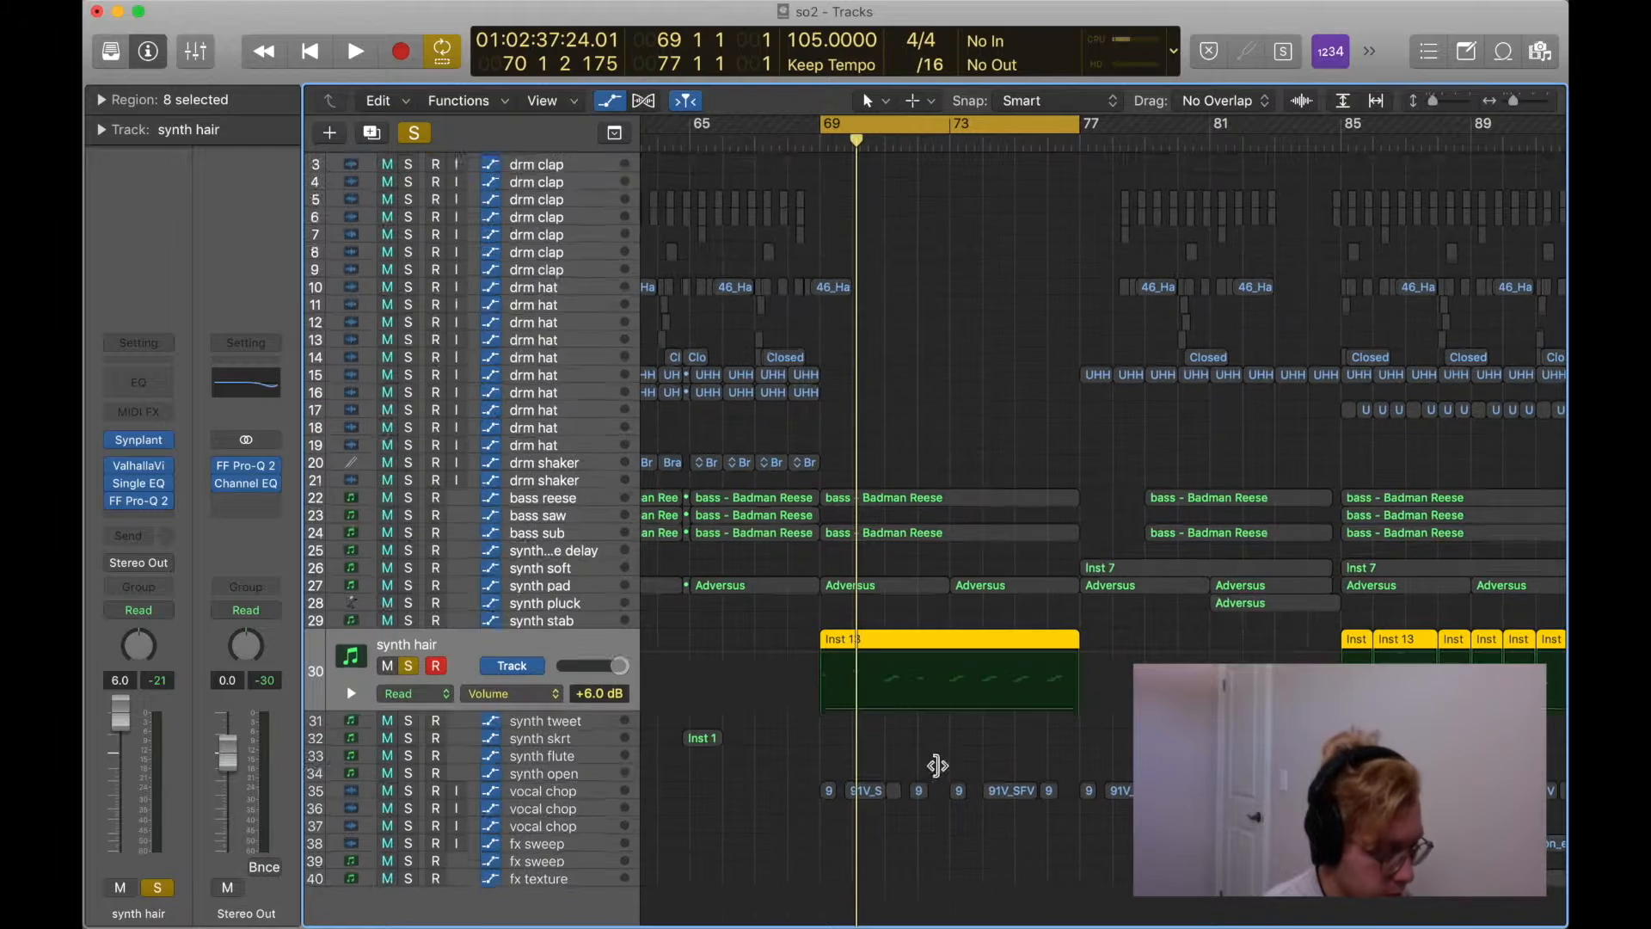
{"action": "key", "text": "a"}
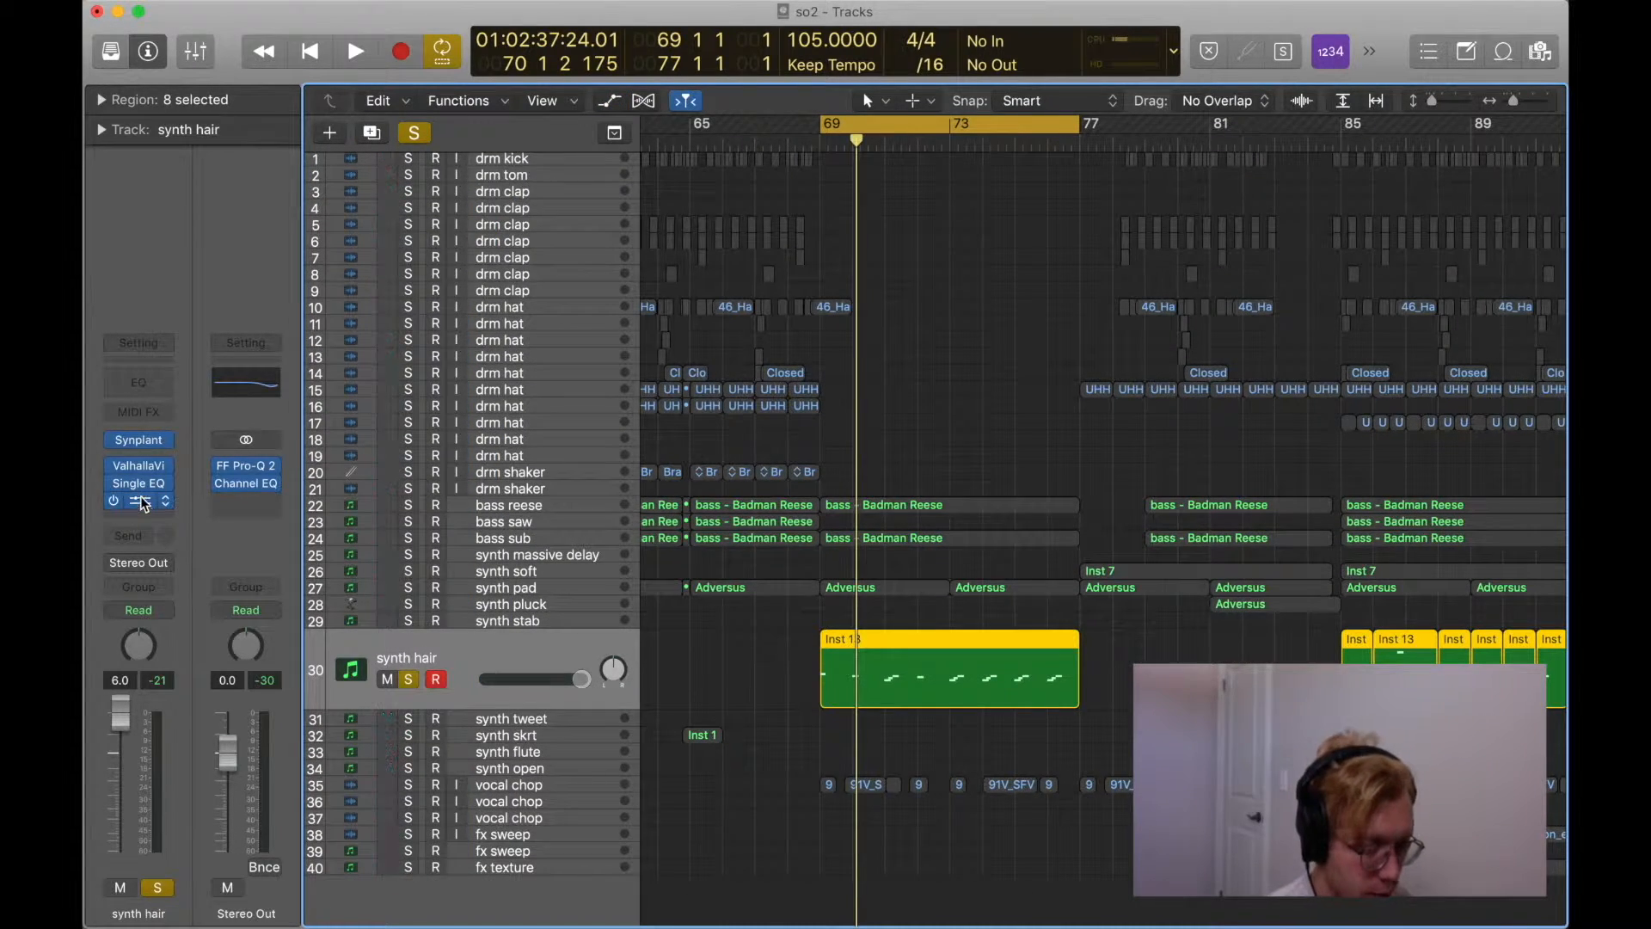
{"action": "left_click", "coordinate": [141, 498]}
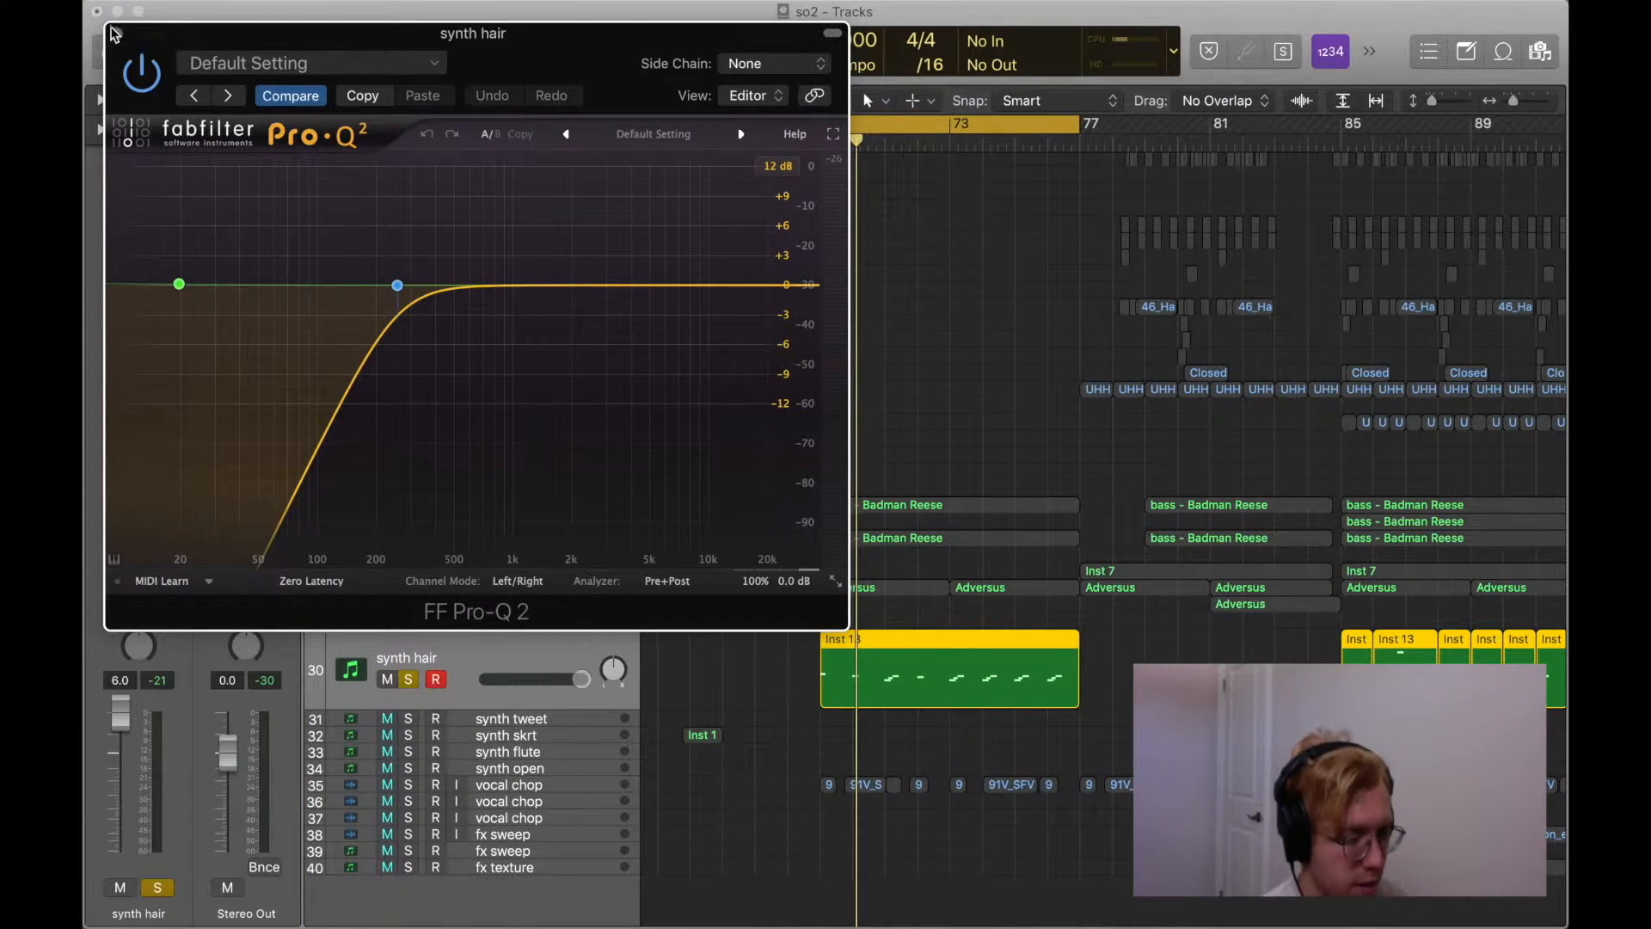
{"action": "left_click", "coordinate": [117, 34]}
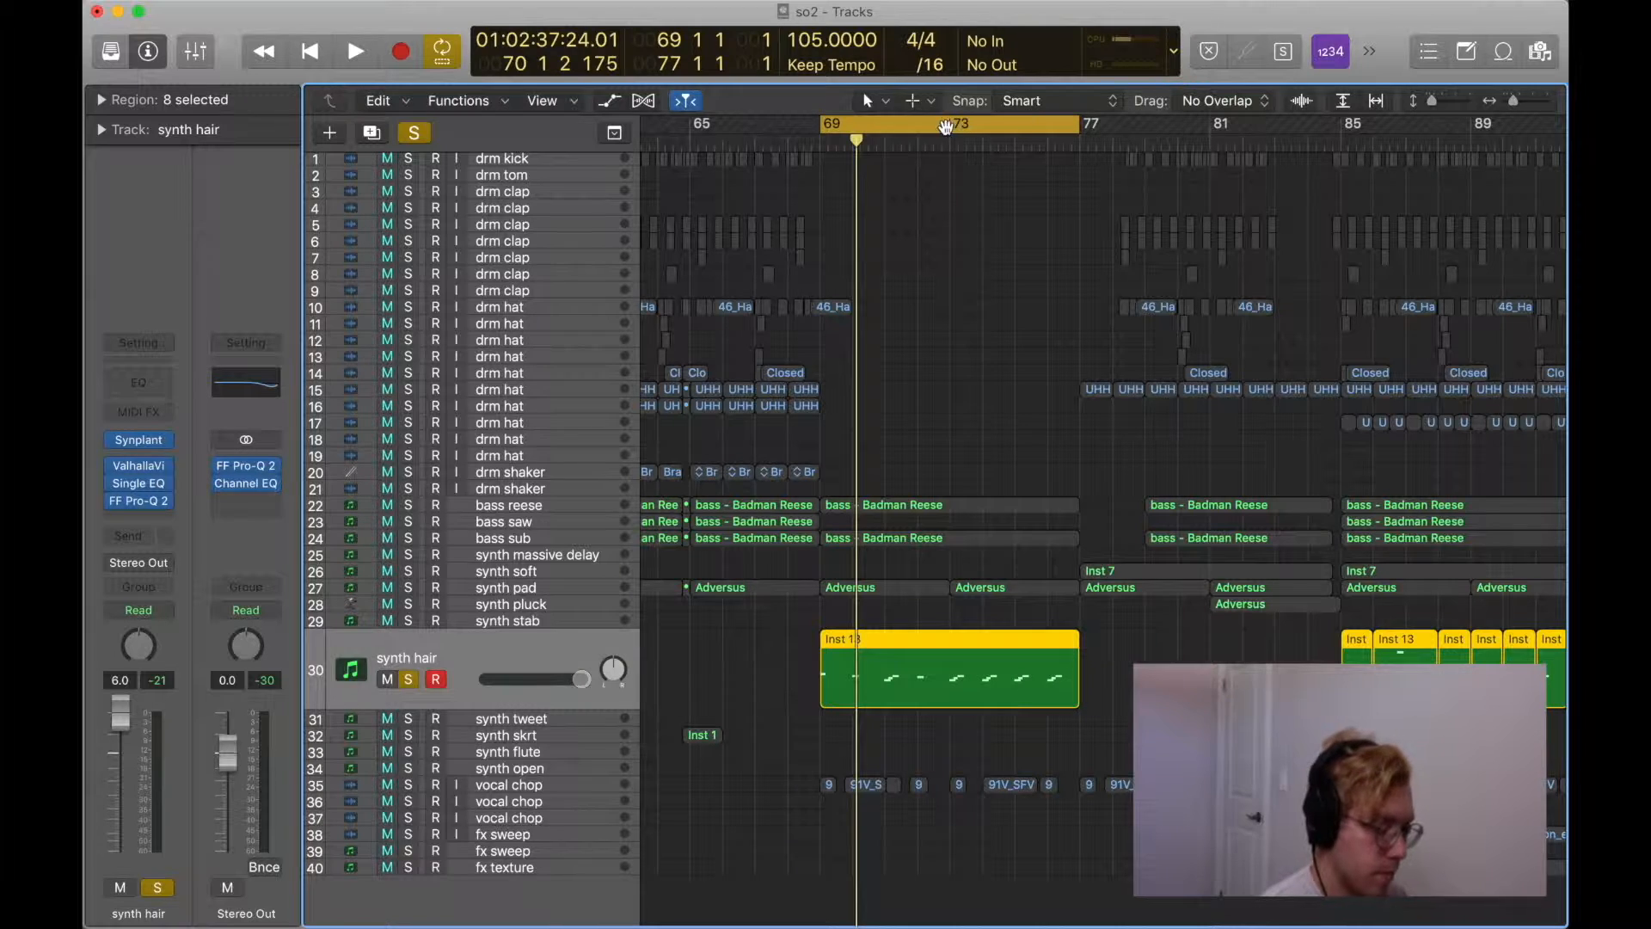
Open the synth hair's Synplant instrument, examine its DNA strand parameters, and close it.
{"action": "left_click", "coordinate": [143, 442]}
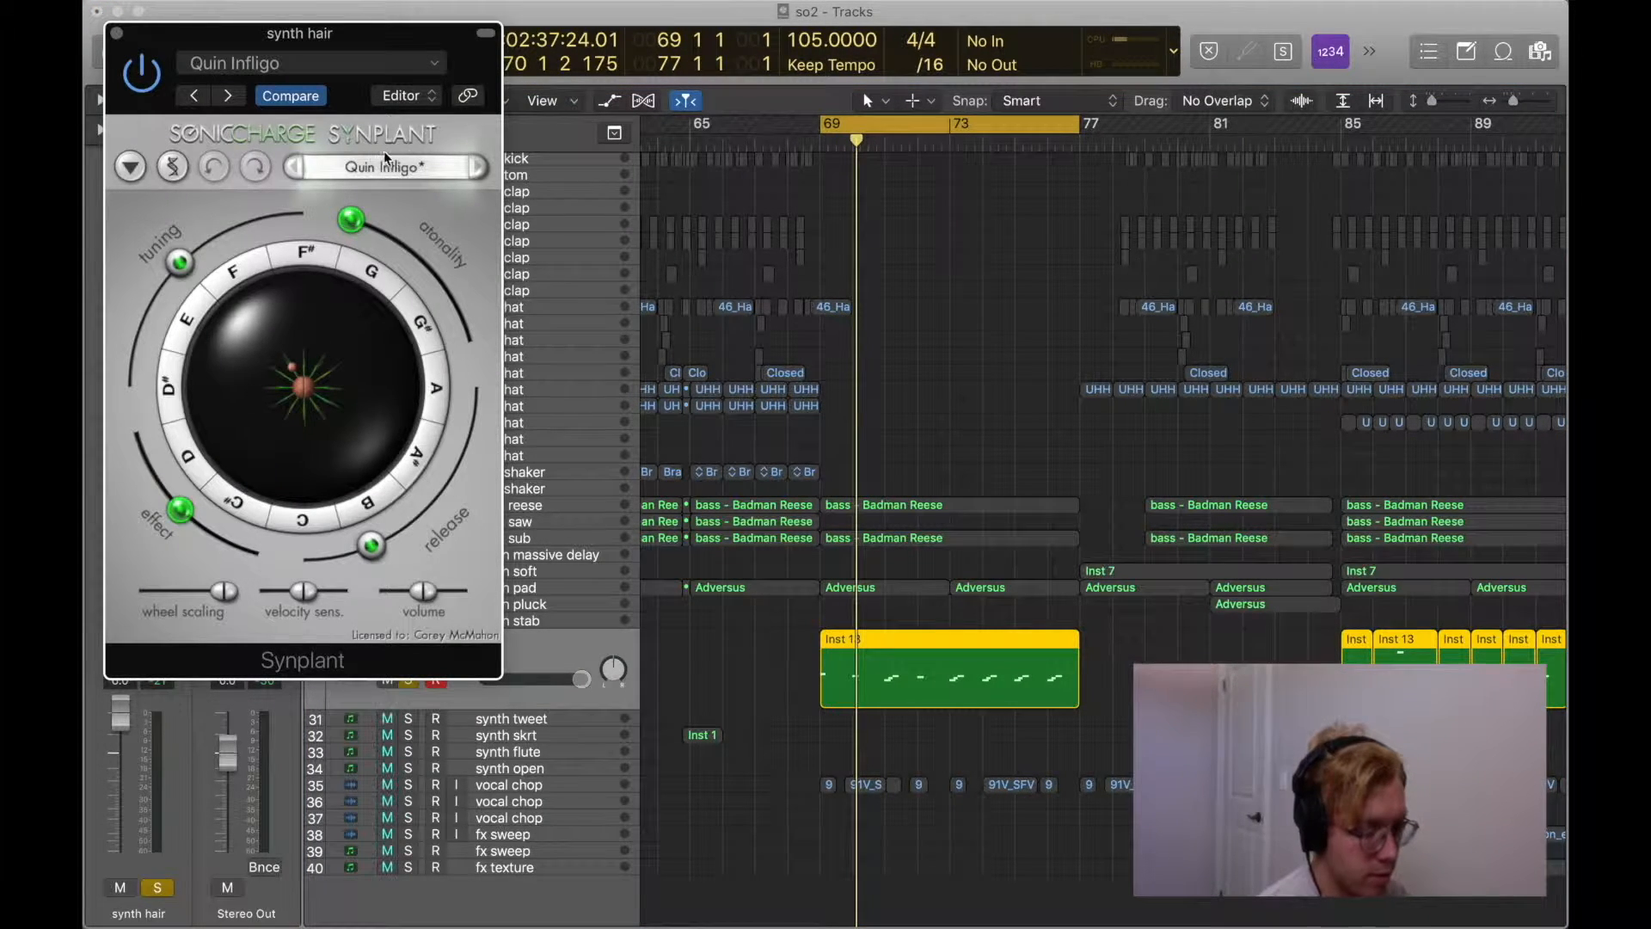
{"action": "left_click", "coordinate": [169, 172]}
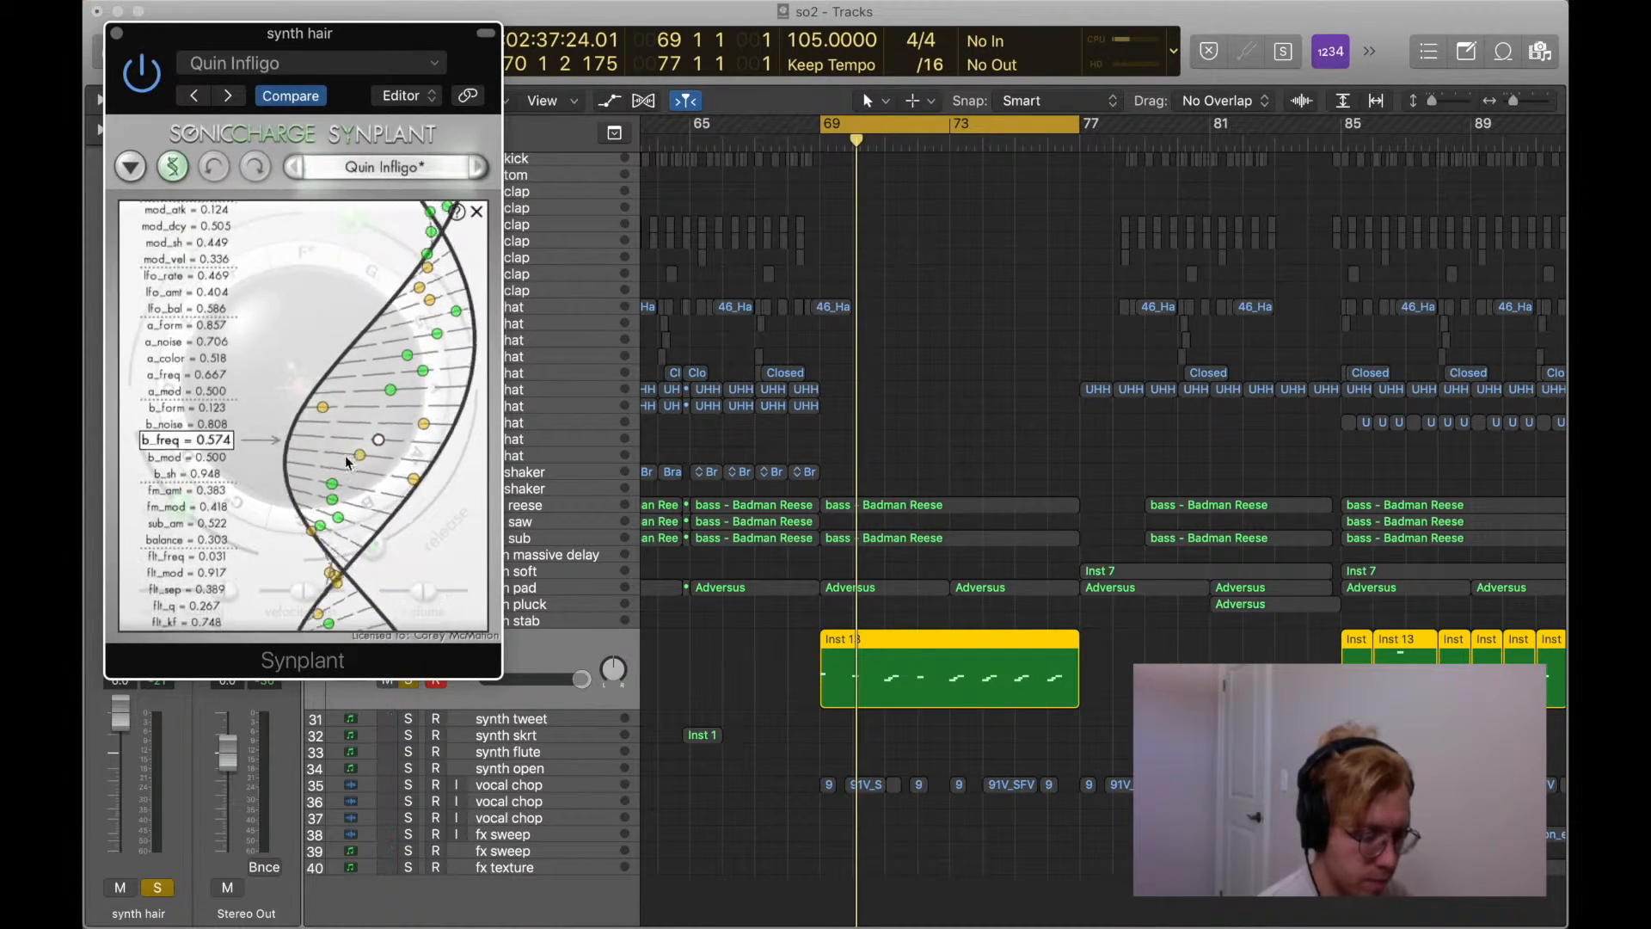
{"action": "left_click", "coordinate": [118, 35]}
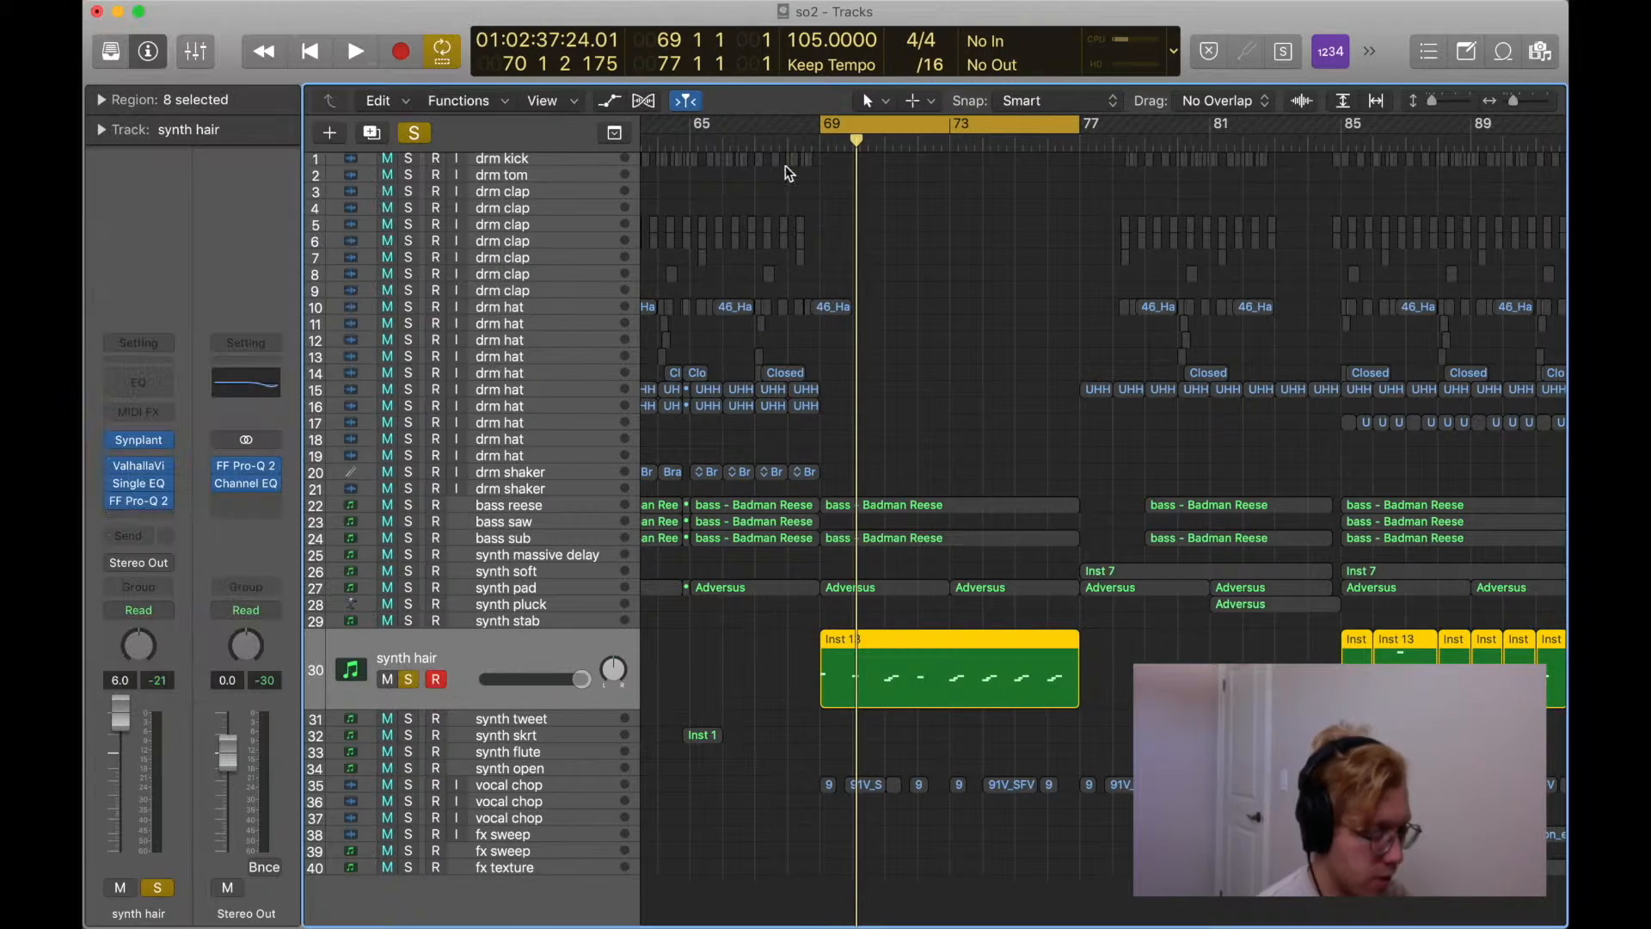
Clear the synth hair solo, mark bars 77 to 85 with cycling off, and play the full mix from bar 77.
{"action": "left_click", "coordinate": [1053, 125]}
{"action": "left_click", "coordinate": [1080, 141]}
{"action": "key", "text": "space"}
{"action": "scroll", "coordinate": [1144, 241], "scroll_direction": "right", "scroll_amount": 2}
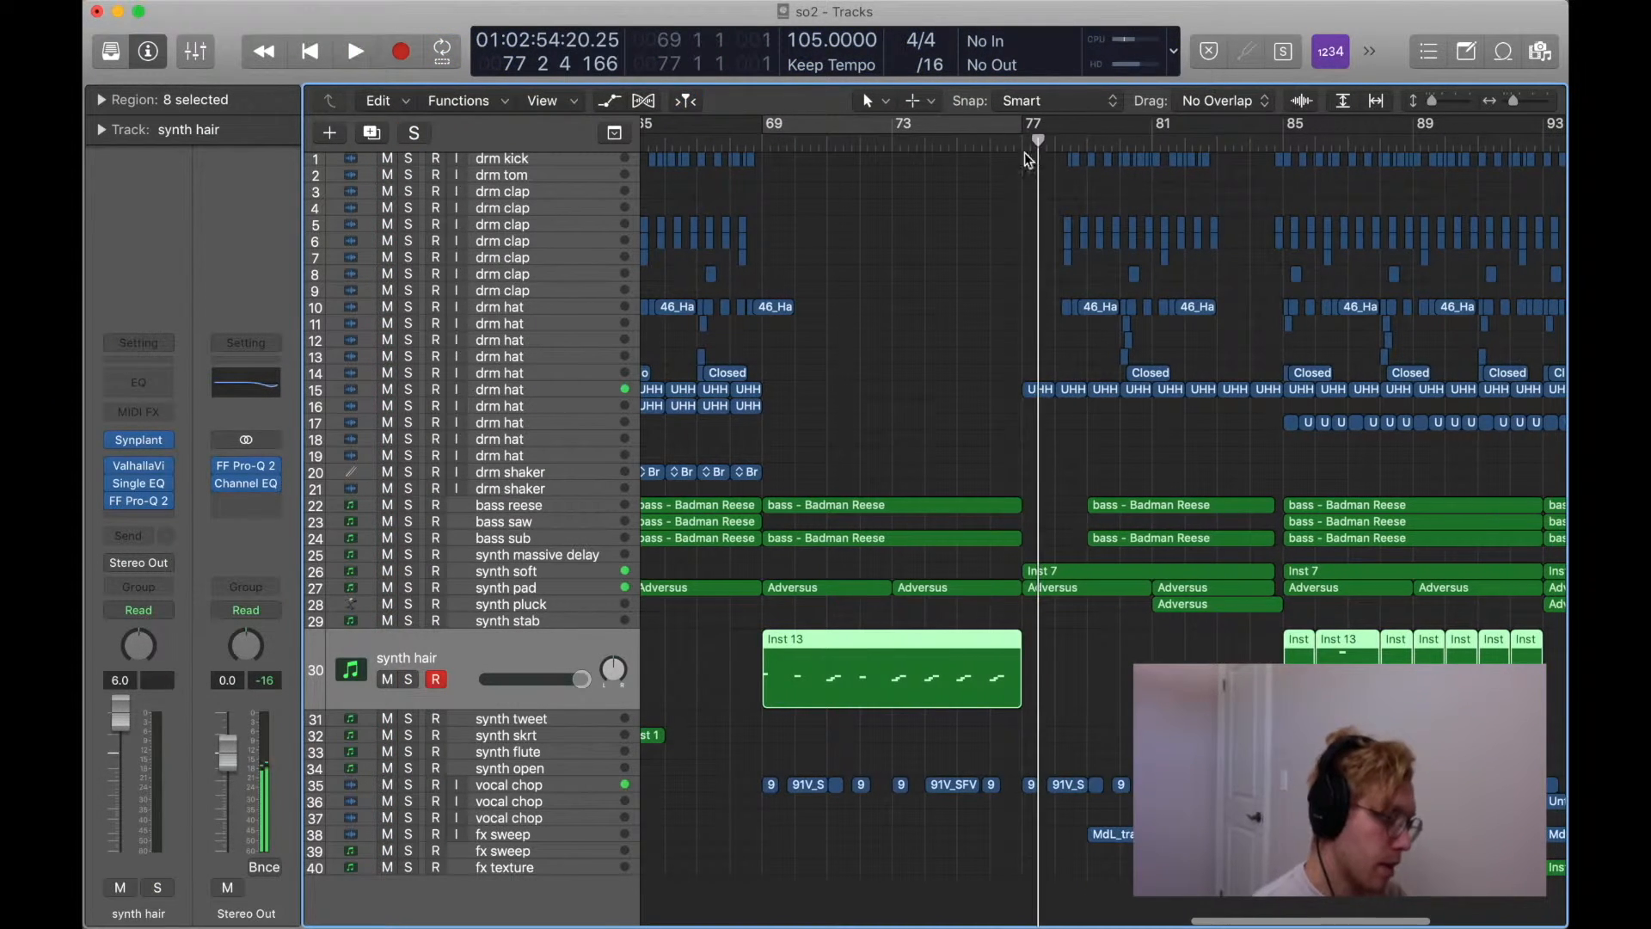
{"action": "left_click_drag", "start_coordinate": [1032, 127], "coordinate": [1283, 138]}
{"action": "key", "text": "space"}
{"action": "left_click", "coordinate": [1083, 126]}
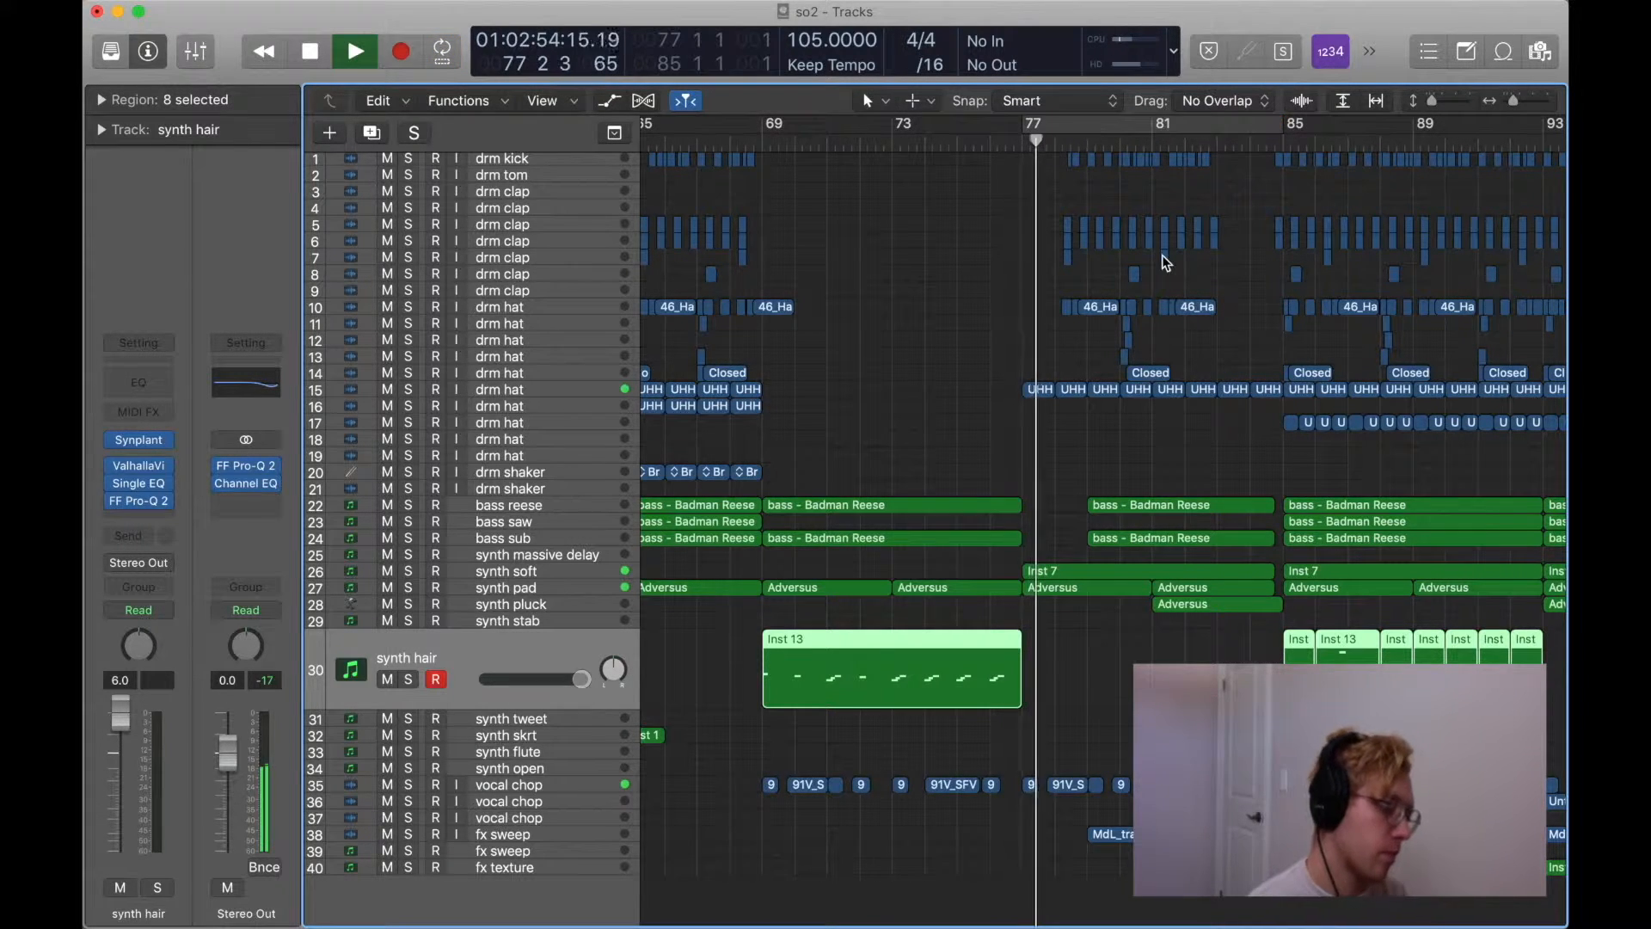
{"action": "scroll", "coordinate": [1163, 255], "scroll_direction": "right", "scroll_amount": 2}
{"action": "scroll", "coordinate": [1163, 254], "scroll_direction": "right", "scroll_amount": 1}
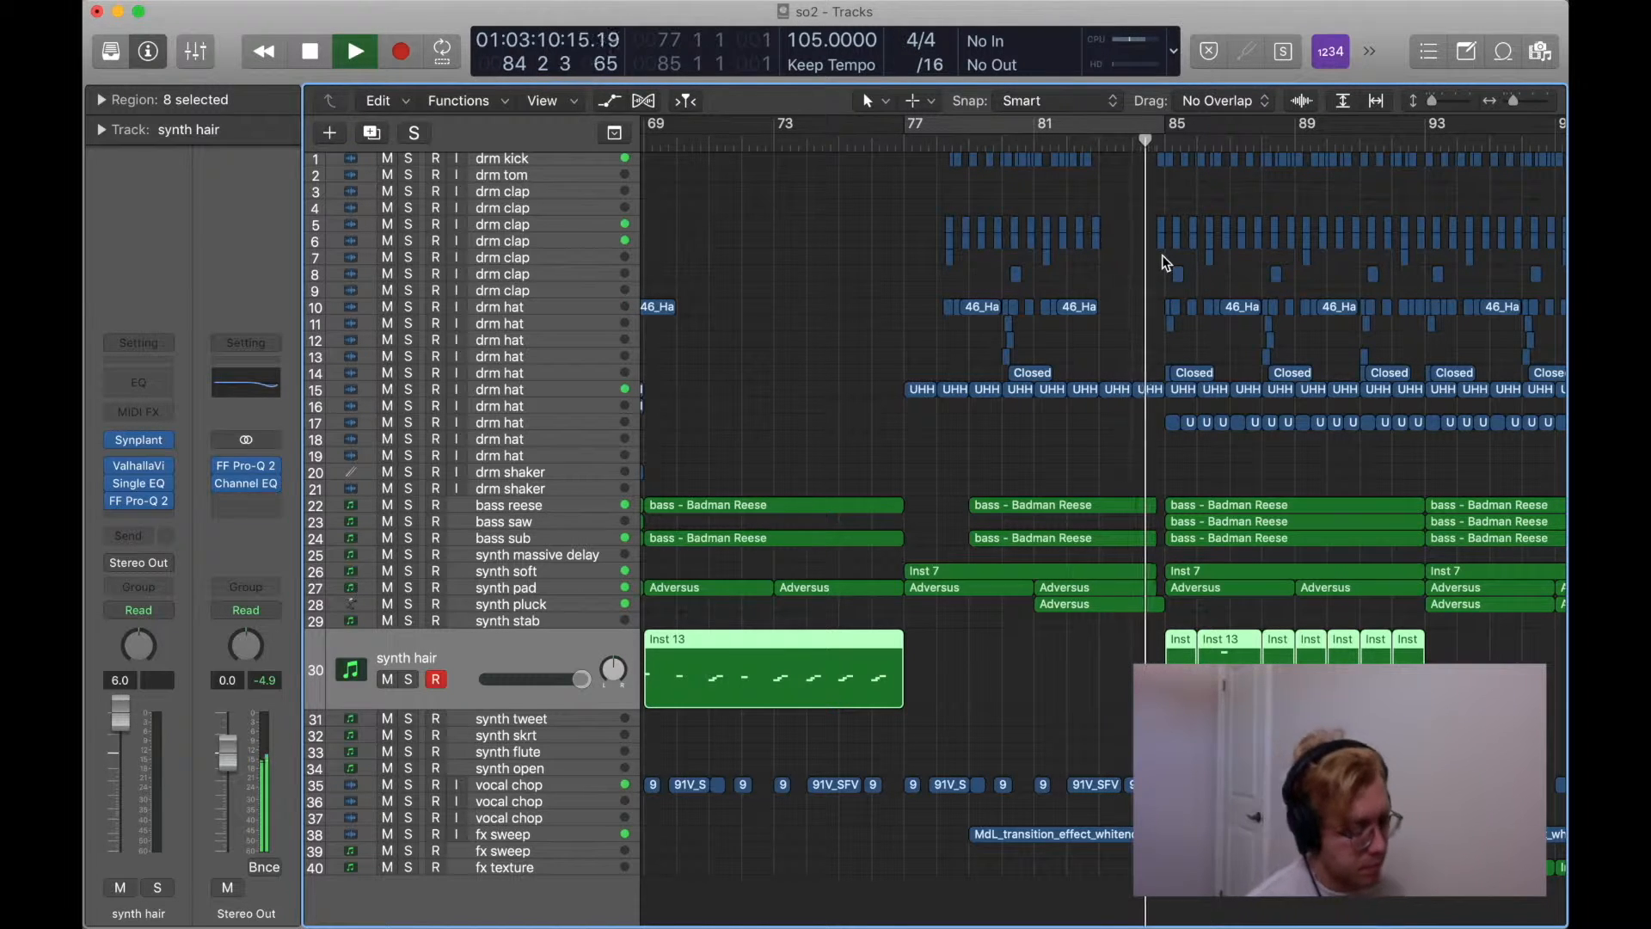
{"action": "key", "text": "space"}
{"action": "scroll", "coordinate": [1163, 255], "scroll_direction": "right", "scroll_amount": 3}
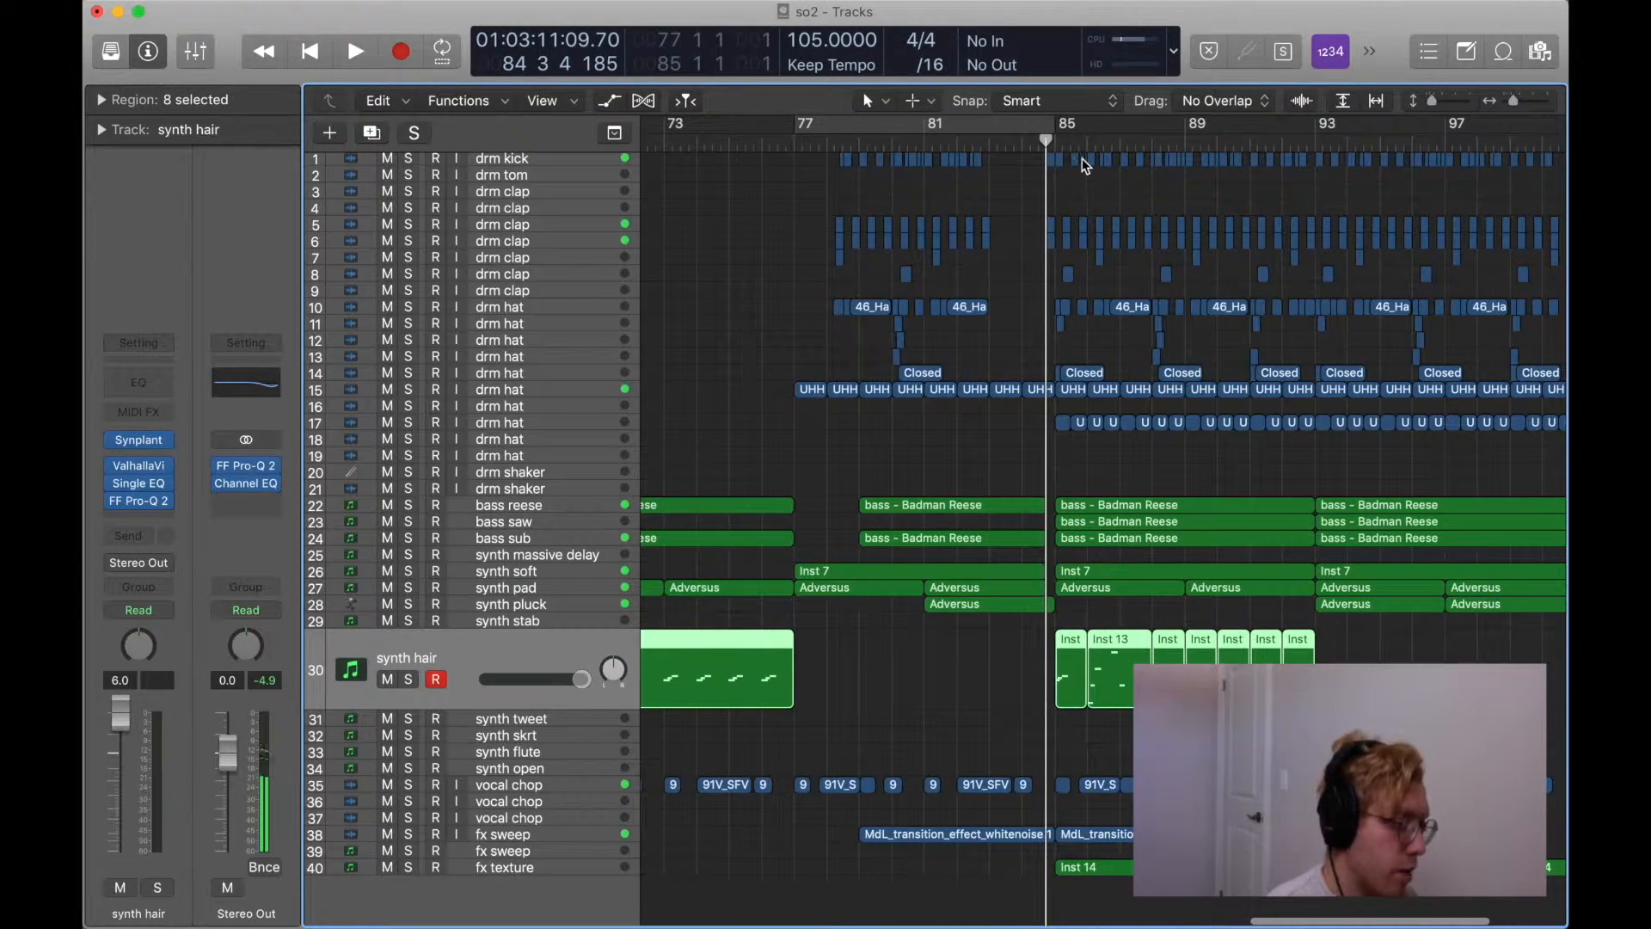
Play the full mix into the section at bar 85 and solo the synth hair on track 30 there.
{"action": "key", "text": "space"}
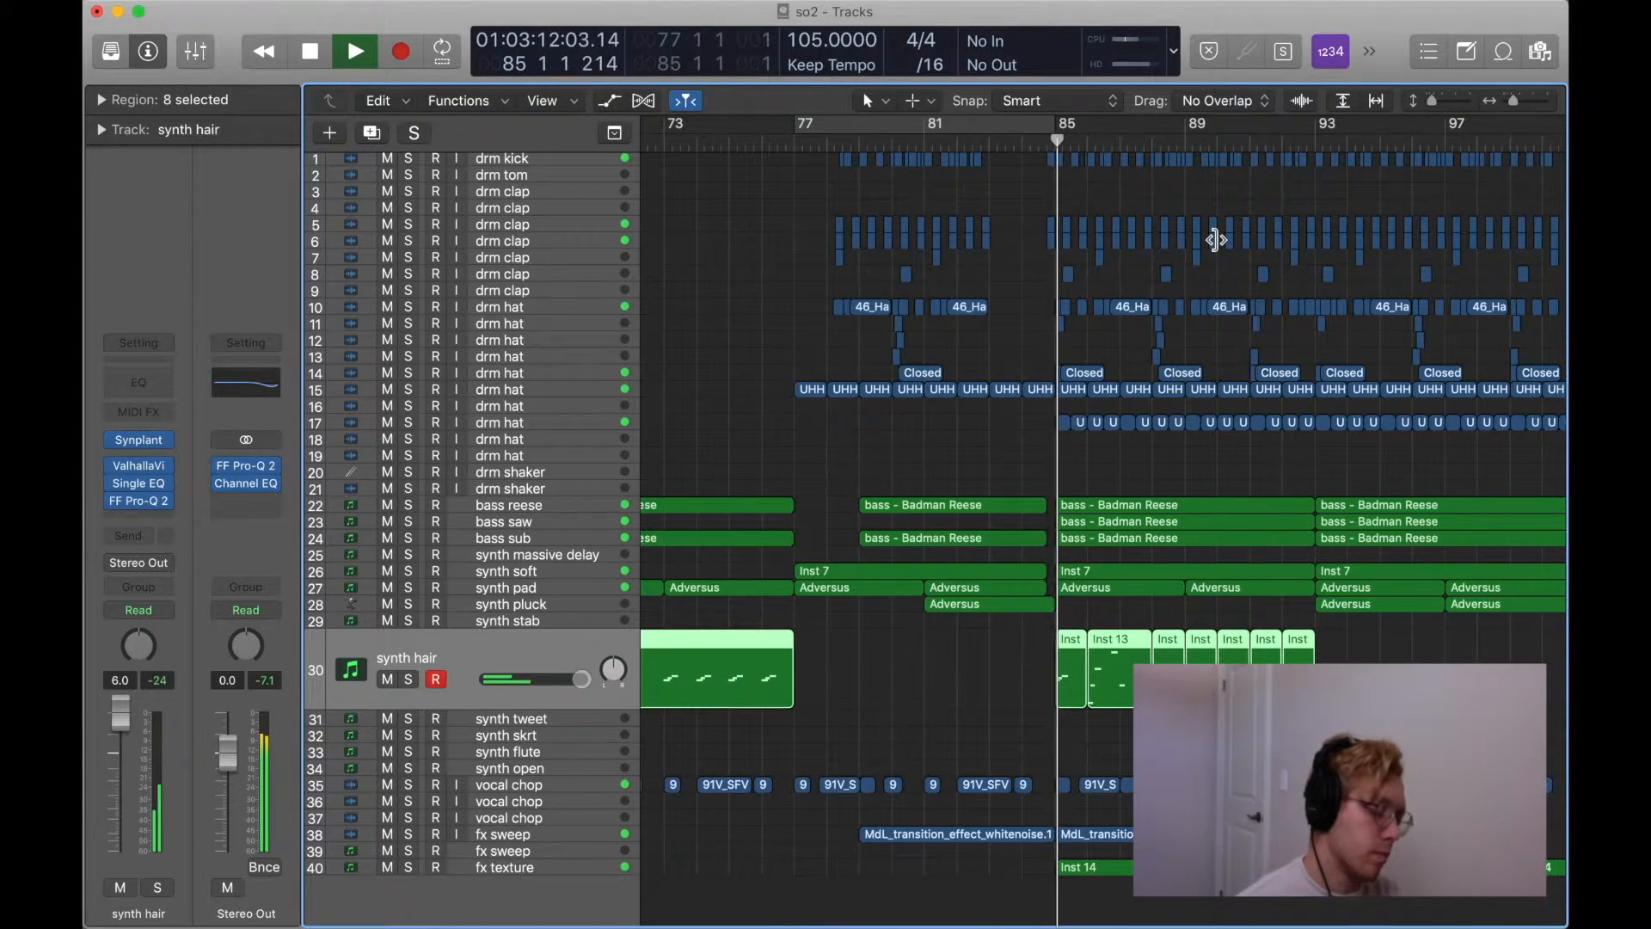
{"action": "scroll", "coordinate": [1215, 240], "scroll_direction": "right", "scroll_amount": 3}
{"action": "scroll", "coordinate": [1215, 240], "scroll_direction": "down", "scroll_amount": 1}
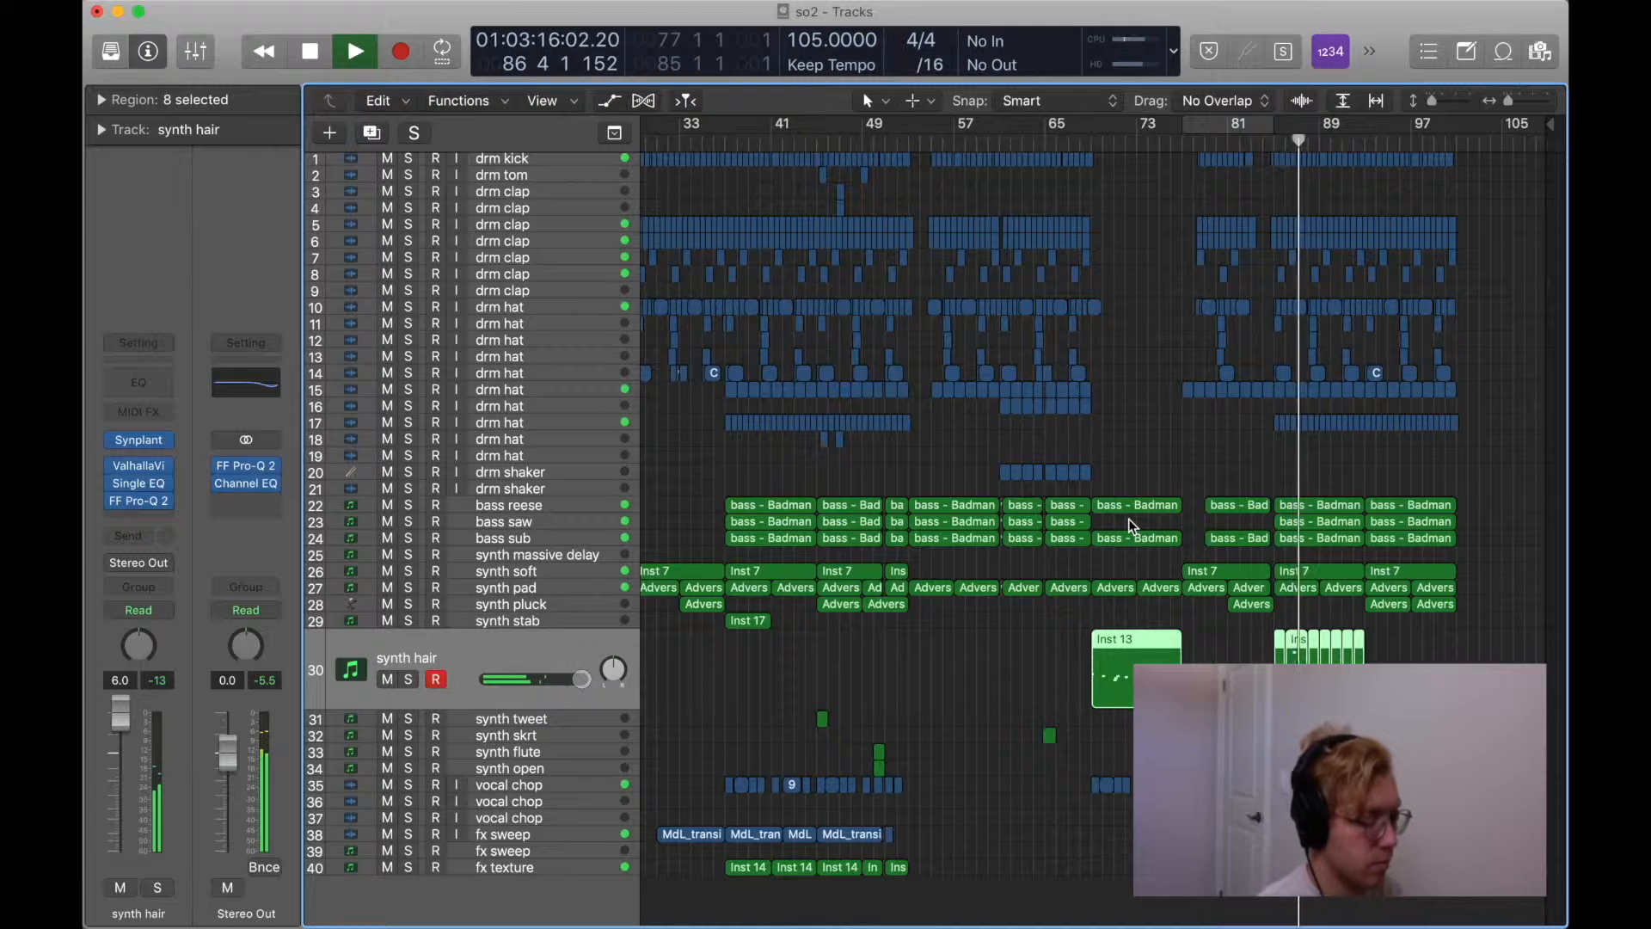
{"action": "scroll", "coordinate": [1128, 519], "scroll_direction": "up", "scroll_amount": 3}
{"action": "key", "text": "ctrl+s"}
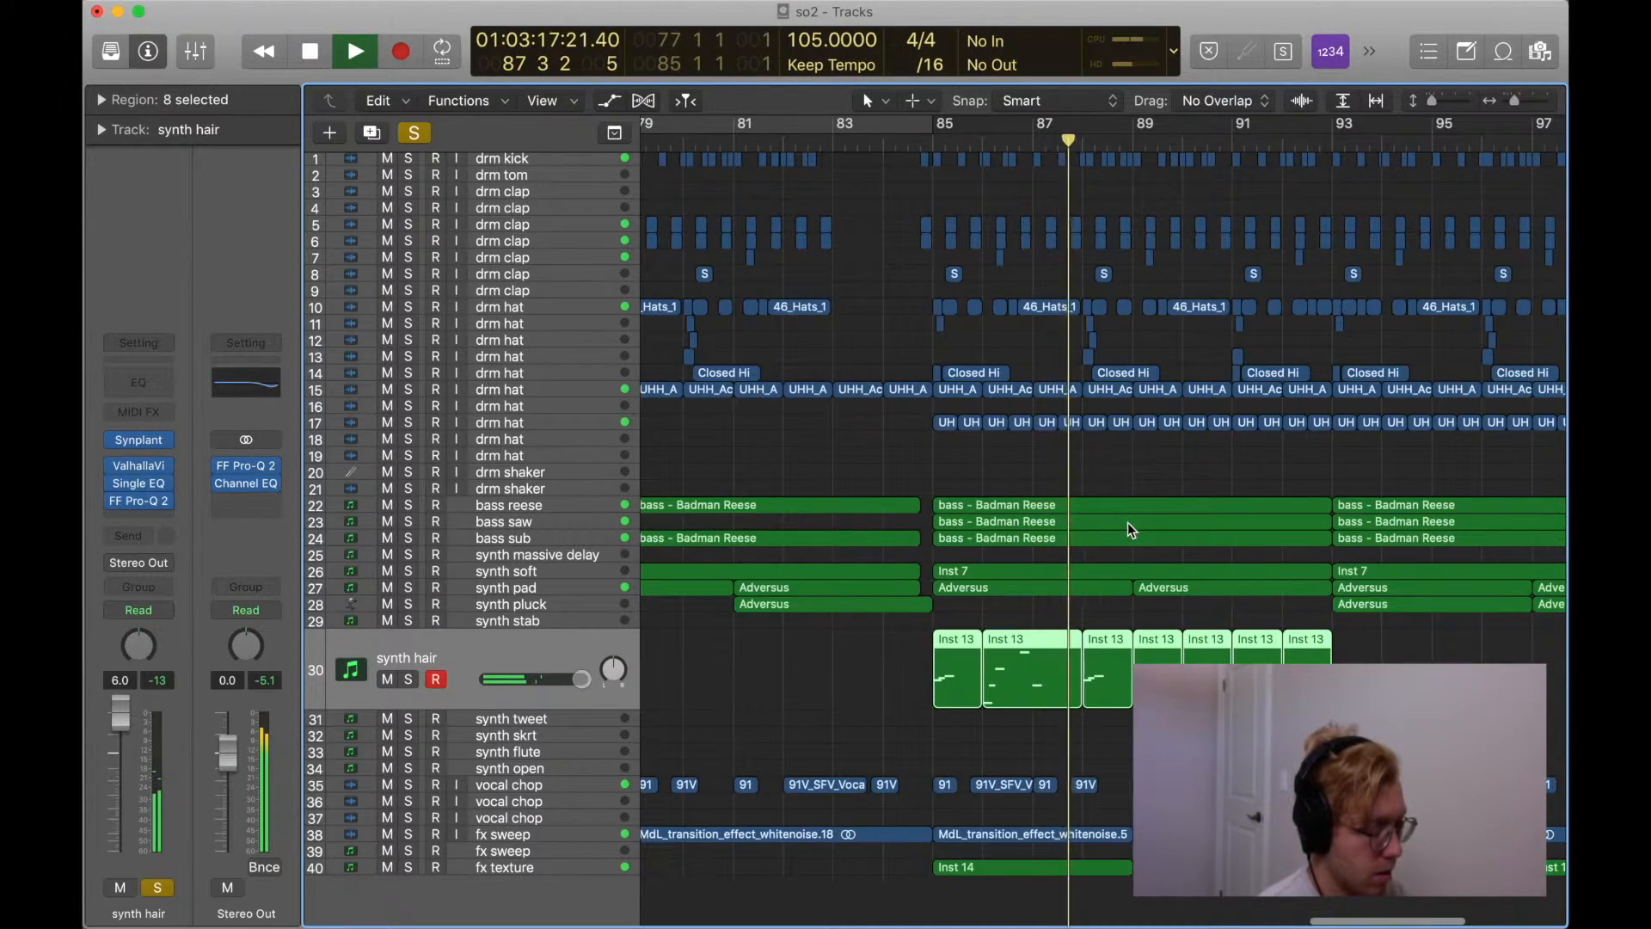
{"action": "key", "text": "space"}
{"action": "scroll", "coordinate": [1128, 565], "scroll_direction": "left", "scroll_amount": 2}
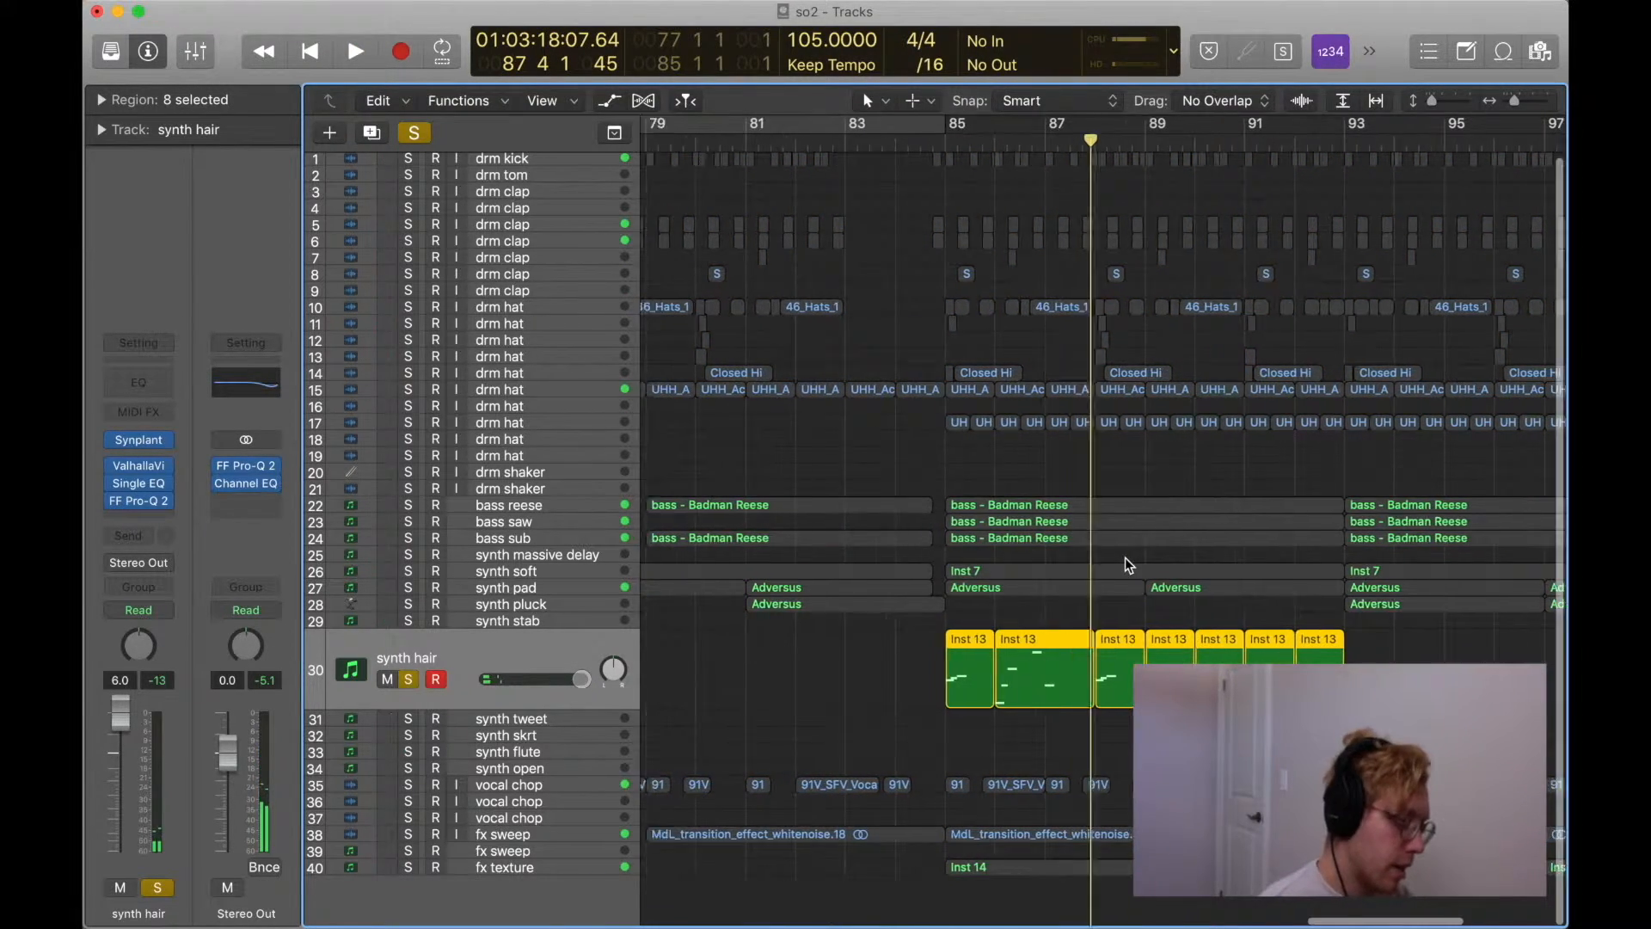
{"action": "scroll", "coordinate": [1156, 570], "scroll_direction": "down", "scroll_amount": 5}
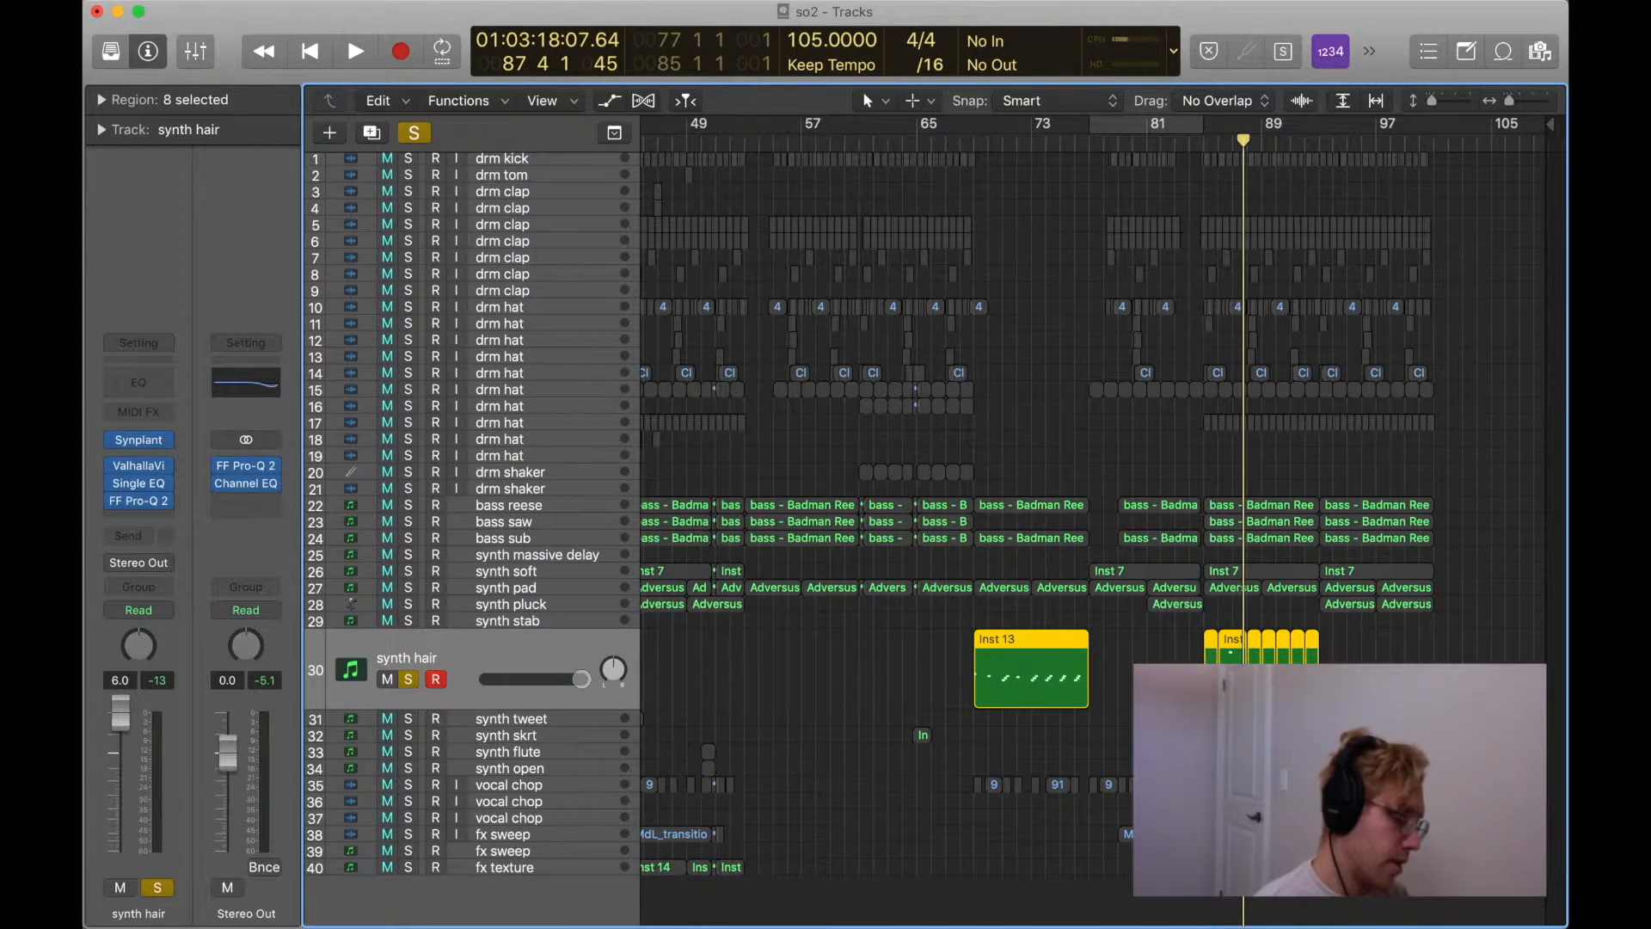
Clear the synth hair solo and continue playing the full mix past bar 93.
{"action": "key", "text": "s"}
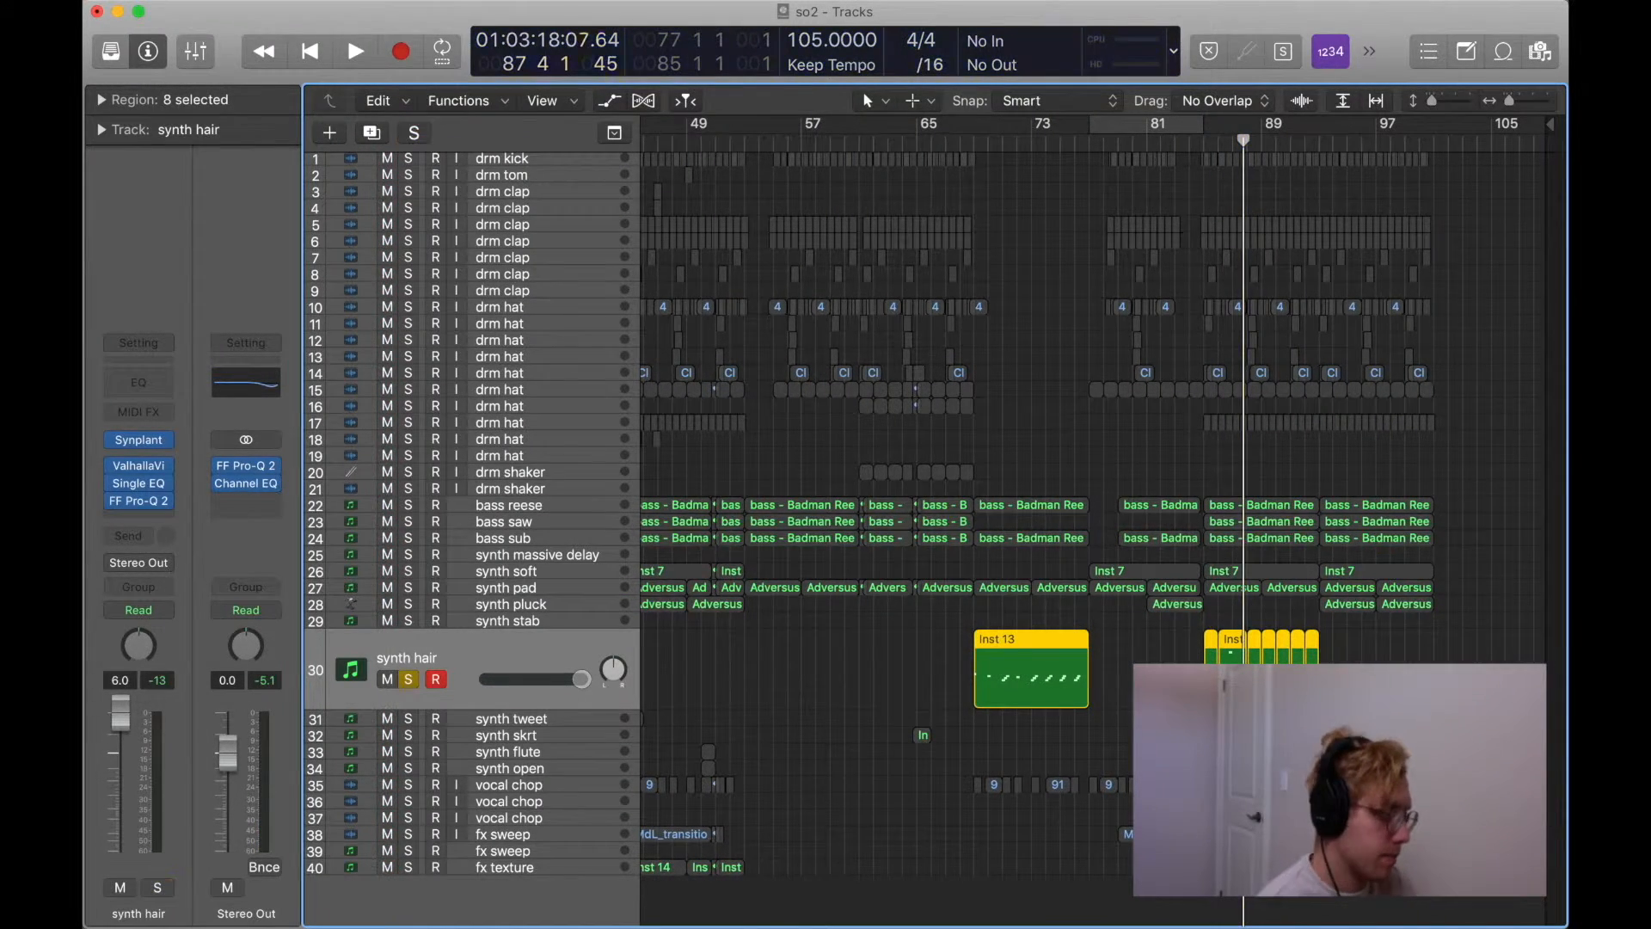
{"action": "key", "text": "space"}
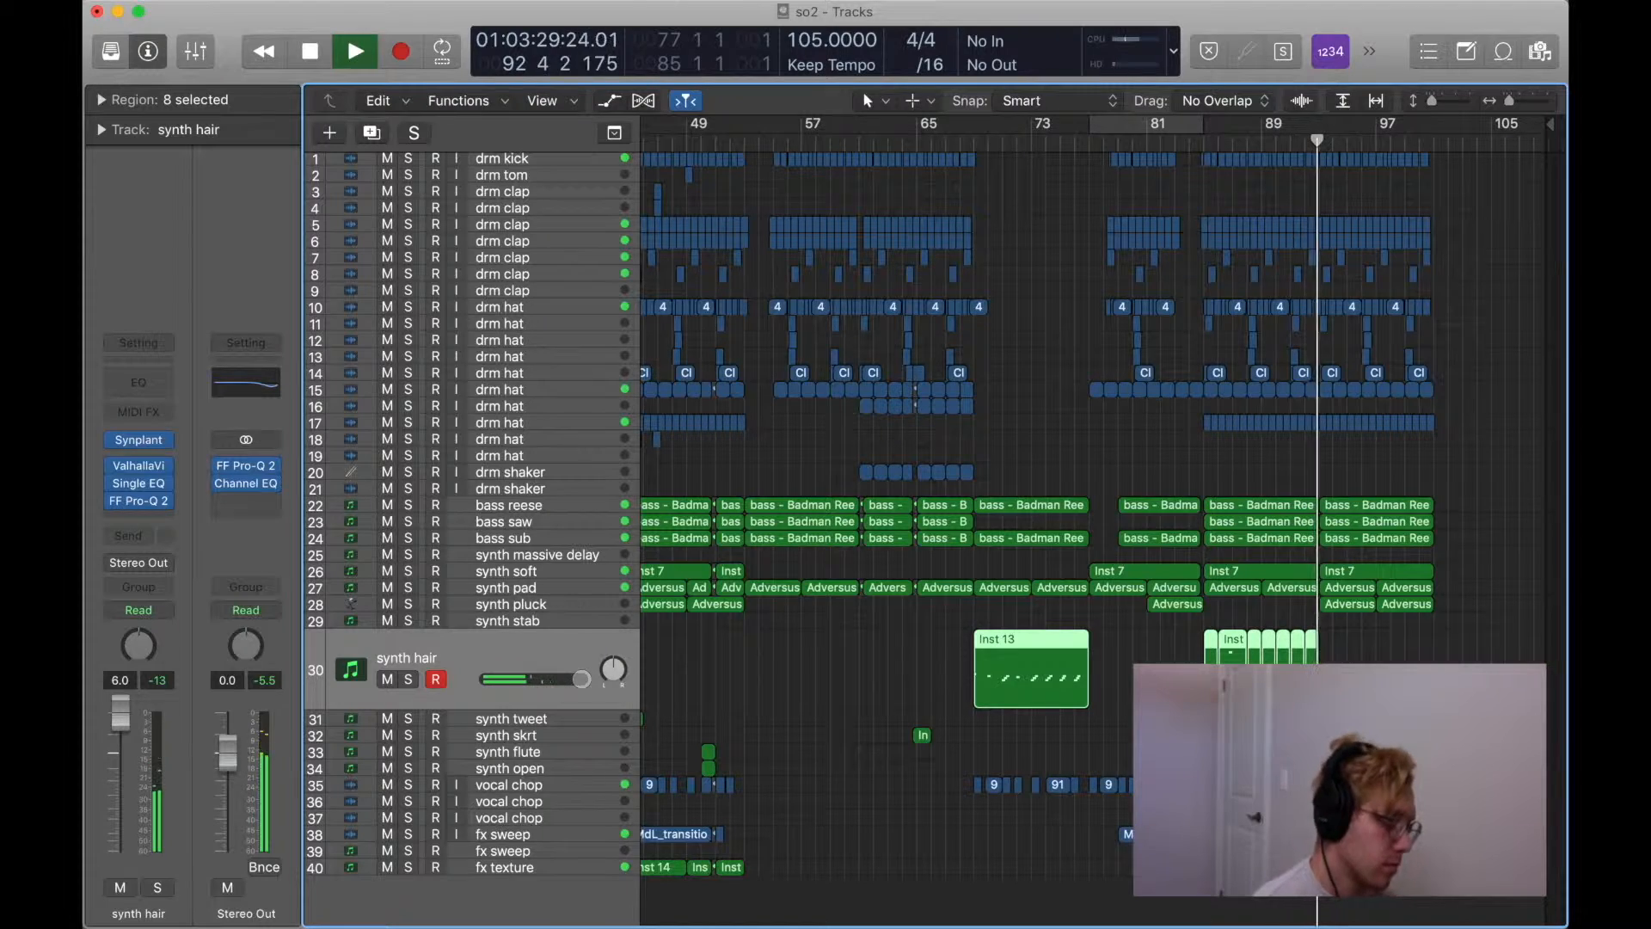
{"action": "scroll", "coordinate": [625, 835], "scroll_direction": "down", "scroll_amount": 1}
{"action": "scroll", "coordinate": [625, 835], "scroll_direction": "up", "scroll_amount": 1}
Solo the vocal chop on track 36 and play it in a cycle over bars 93 to 101.
{"action": "left_click", "coordinate": [552, 787]}
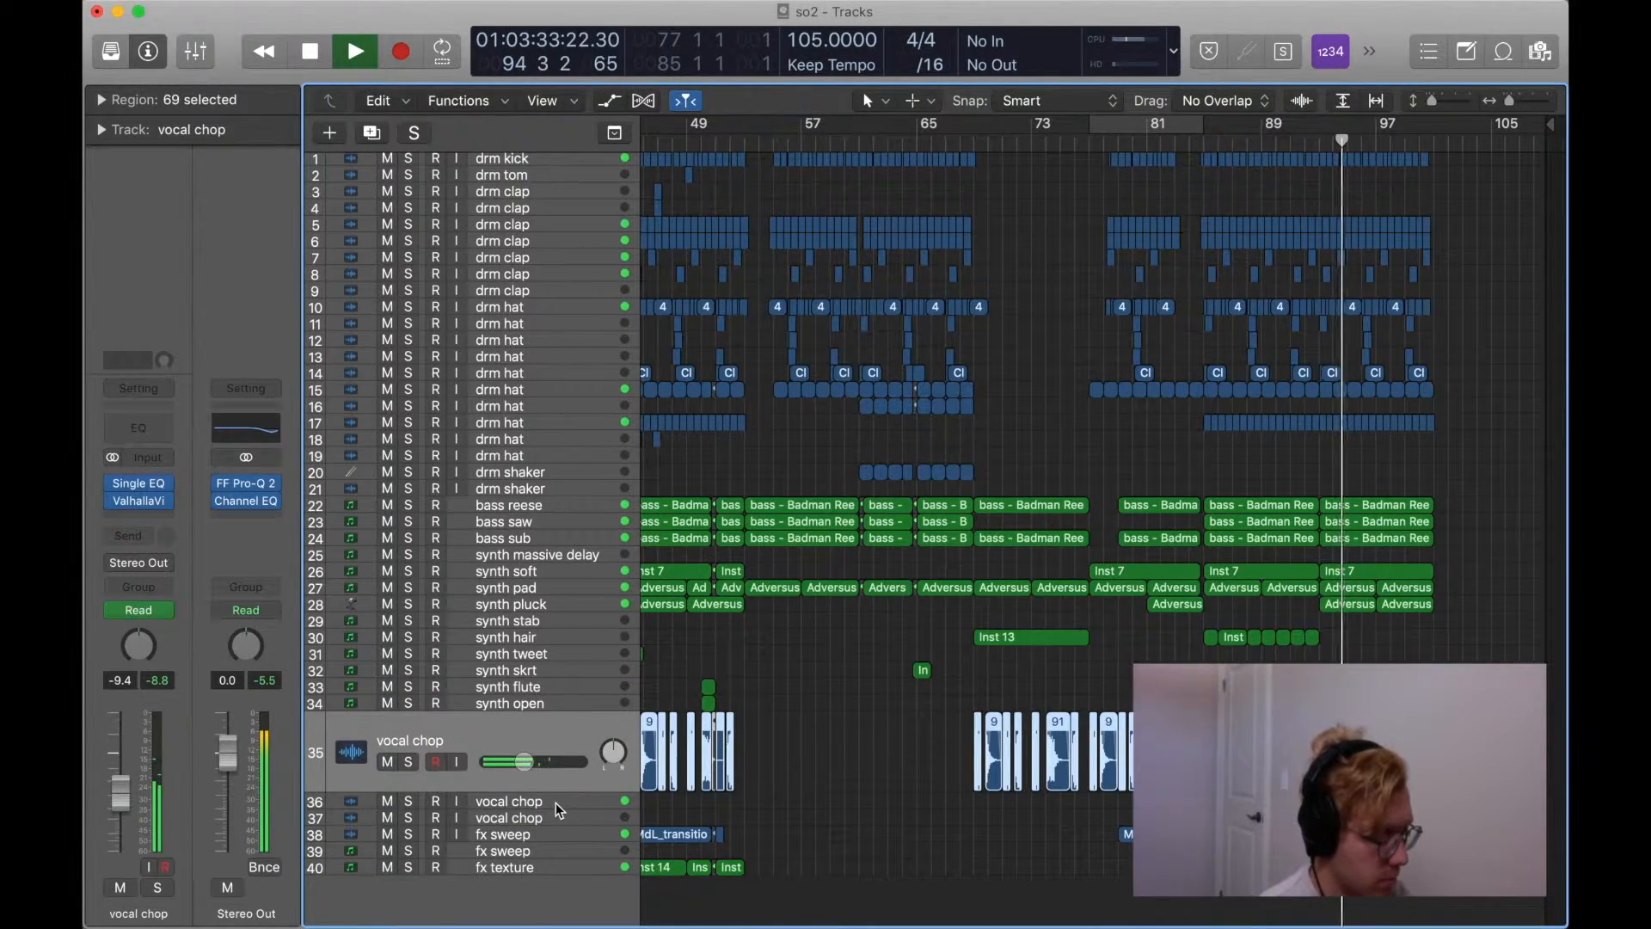
{"action": "left_click", "coordinate": [555, 803]}
{"action": "key", "text": "s"}
{"action": "key", "text": "space"}
{"action": "scroll", "coordinate": [1302, 331], "scroll_direction": "up", "scroll_amount": 4}
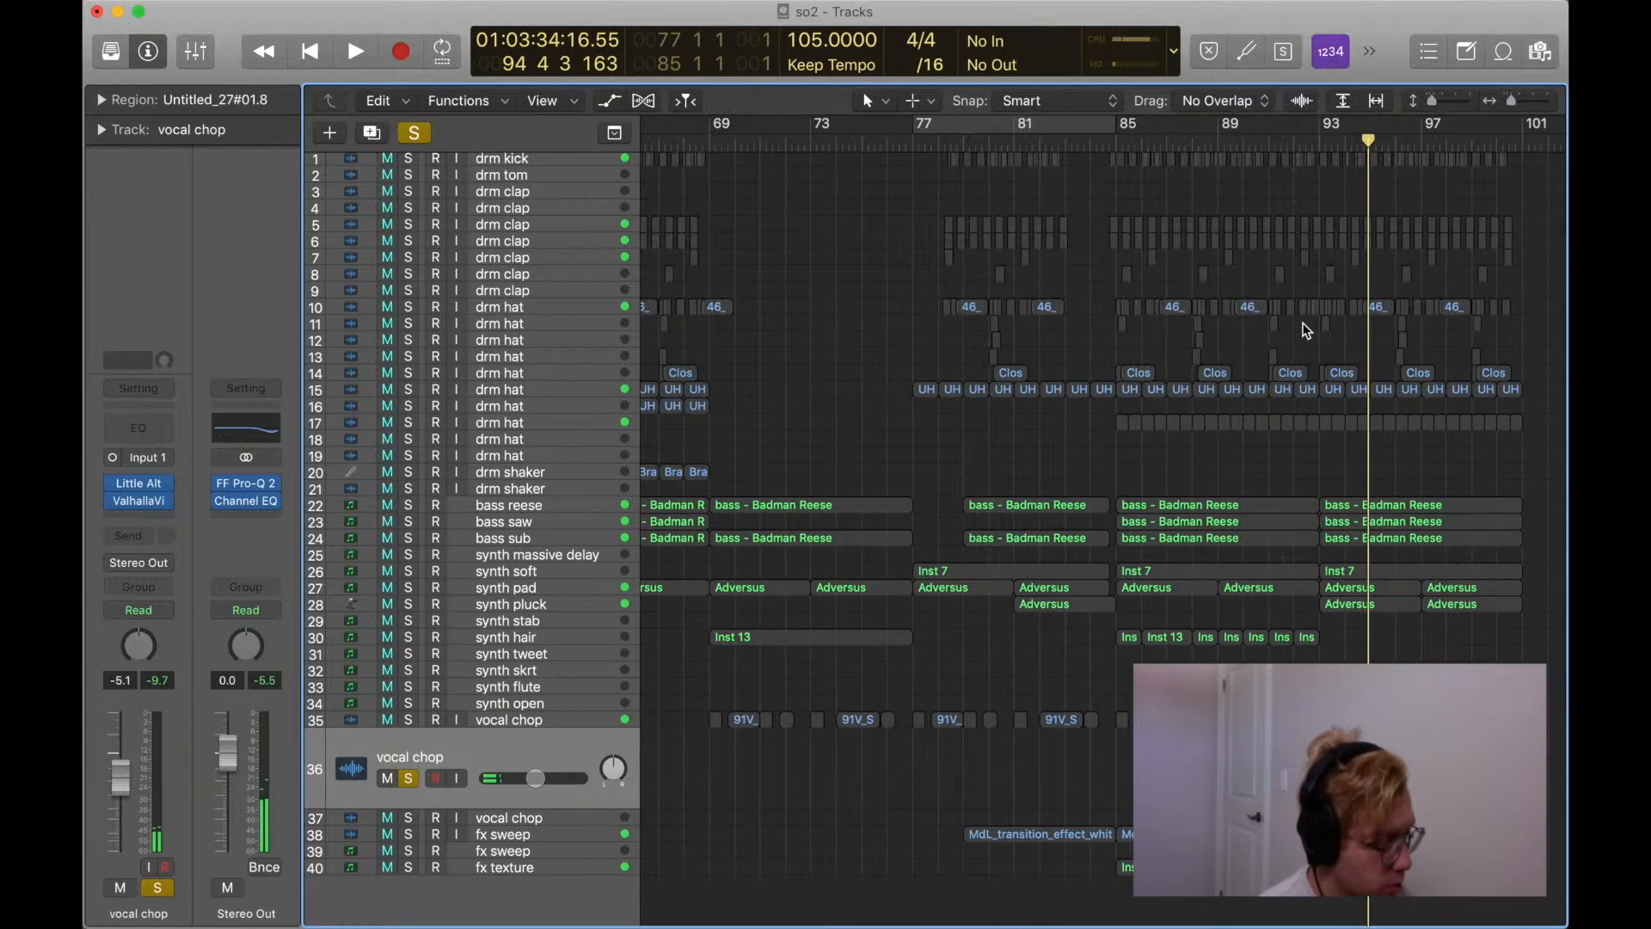
{"action": "scroll", "coordinate": [1302, 327], "scroll_direction": "right", "scroll_amount": 4}
{"action": "left_click_drag", "start_coordinate": [1149, 125], "coordinate": [1359, 127]}
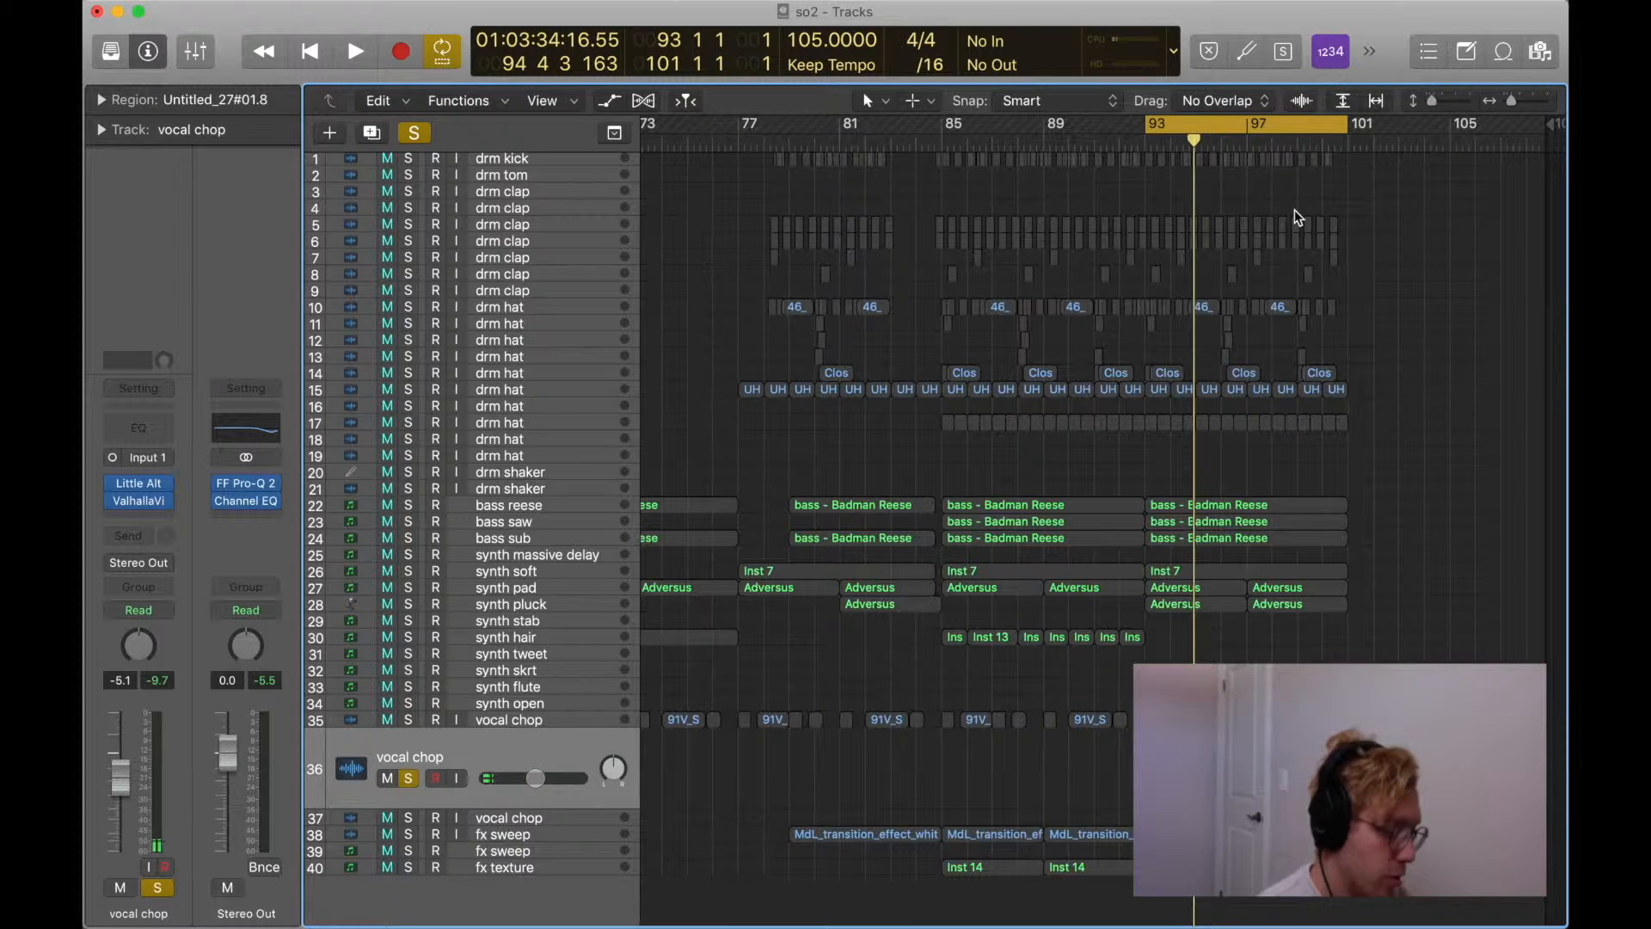
{"action": "key", "text": "space"}
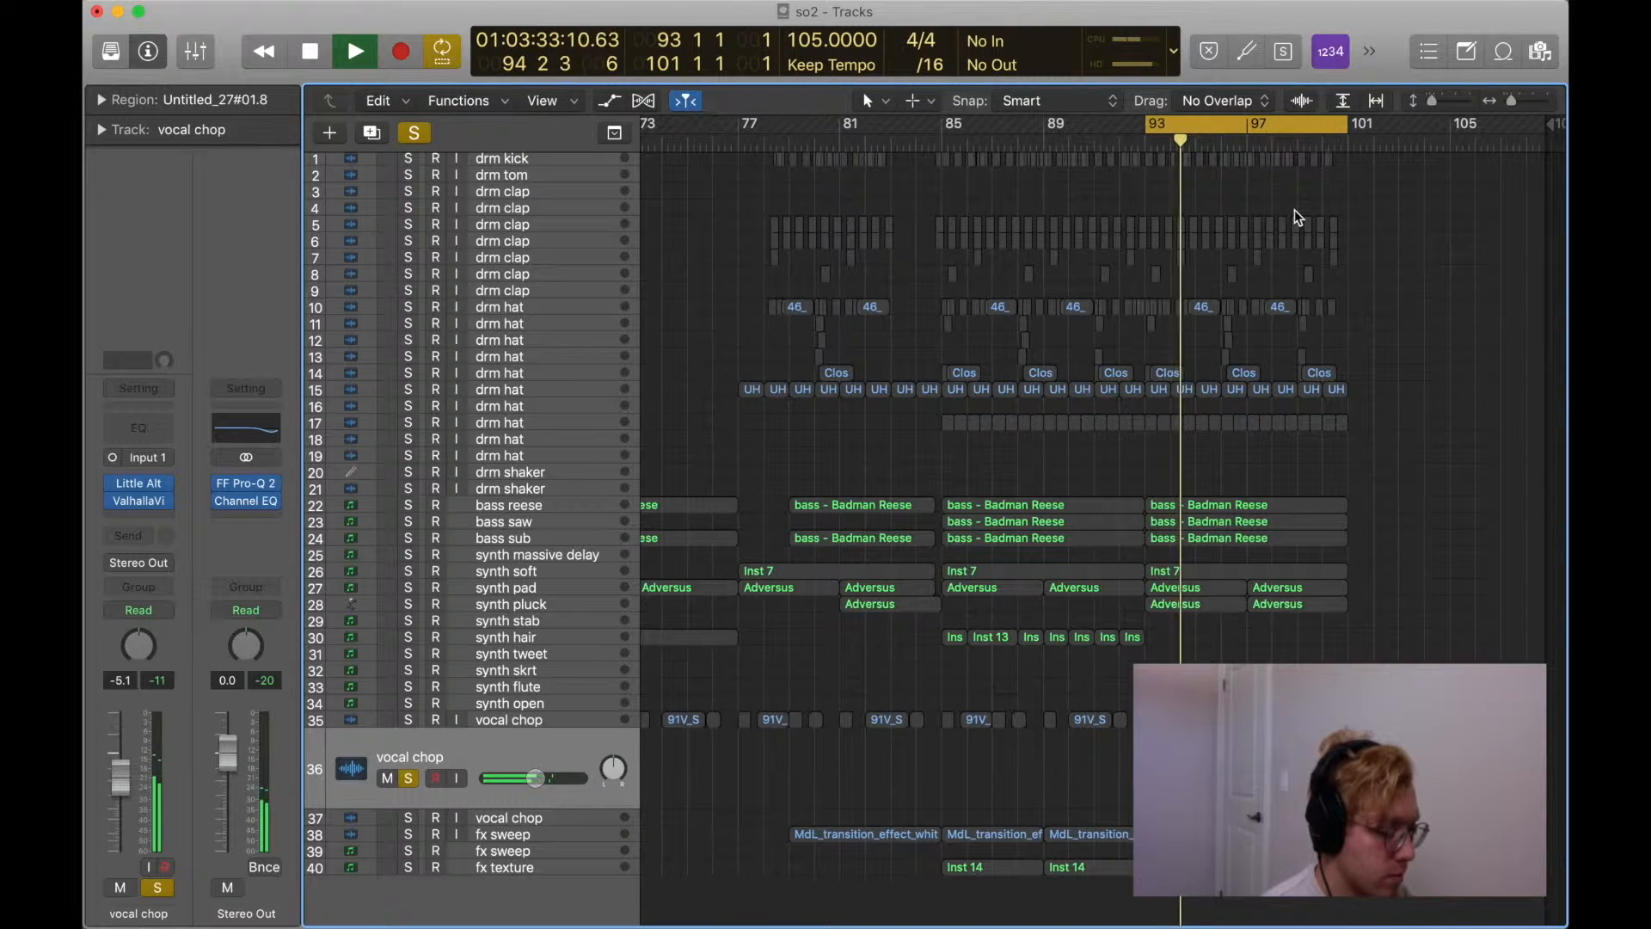
{"action": "key", "text": "space"}
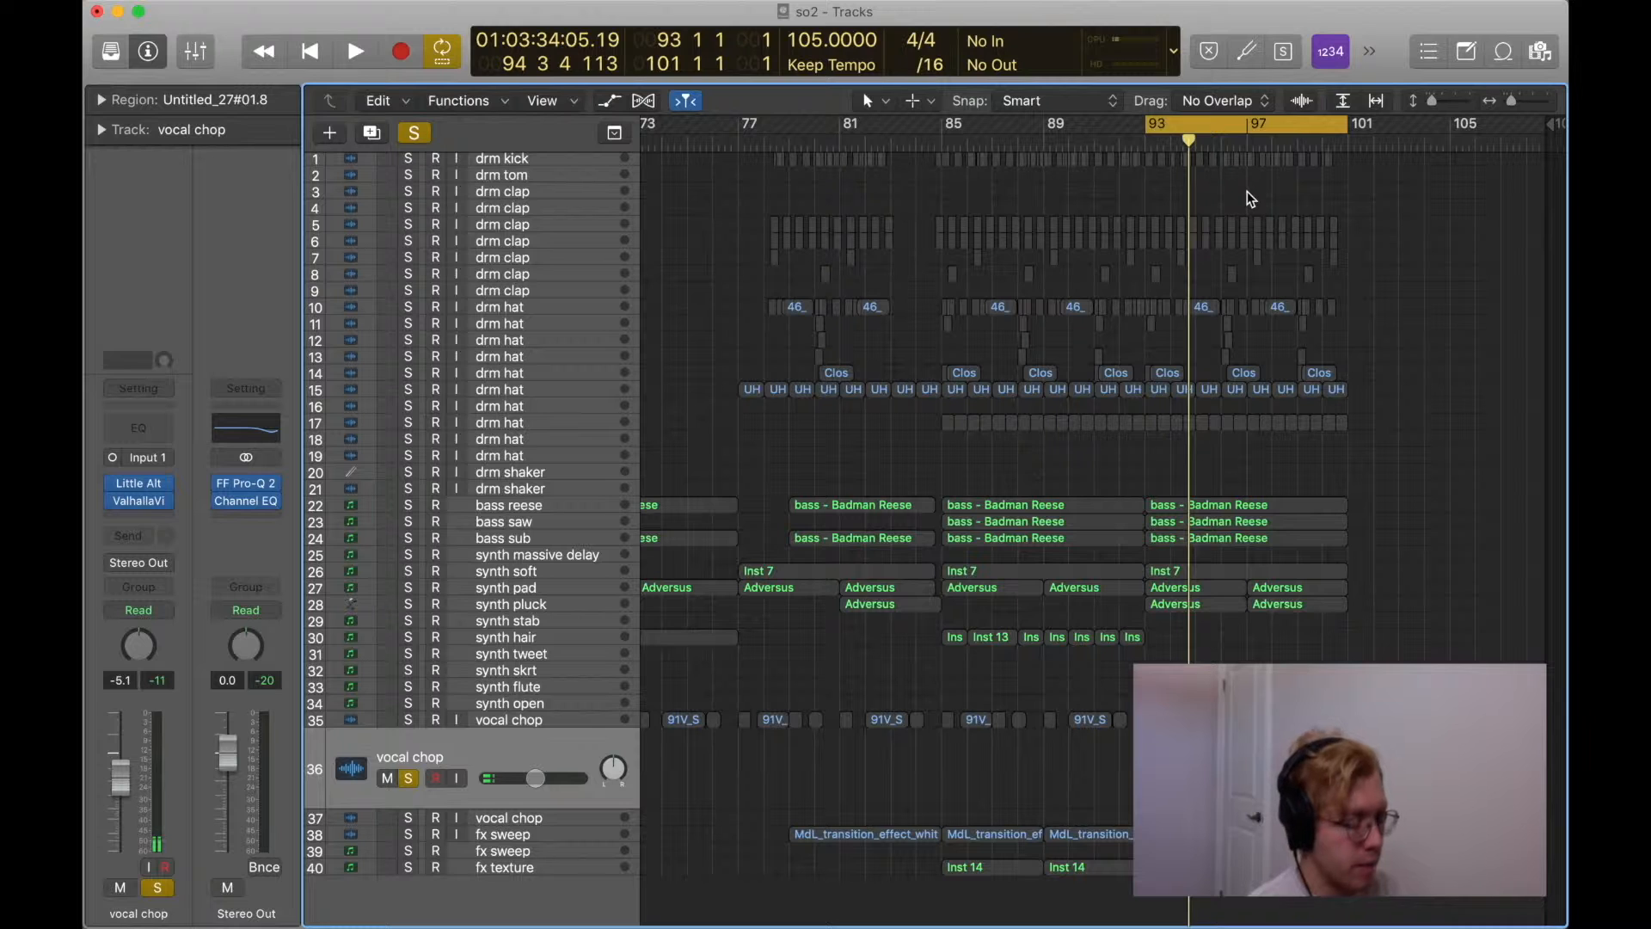
Clear the vocal chop solo and play the cycled section in the full mix with the whole arrangement in view.
{"action": "key", "text": "s"}
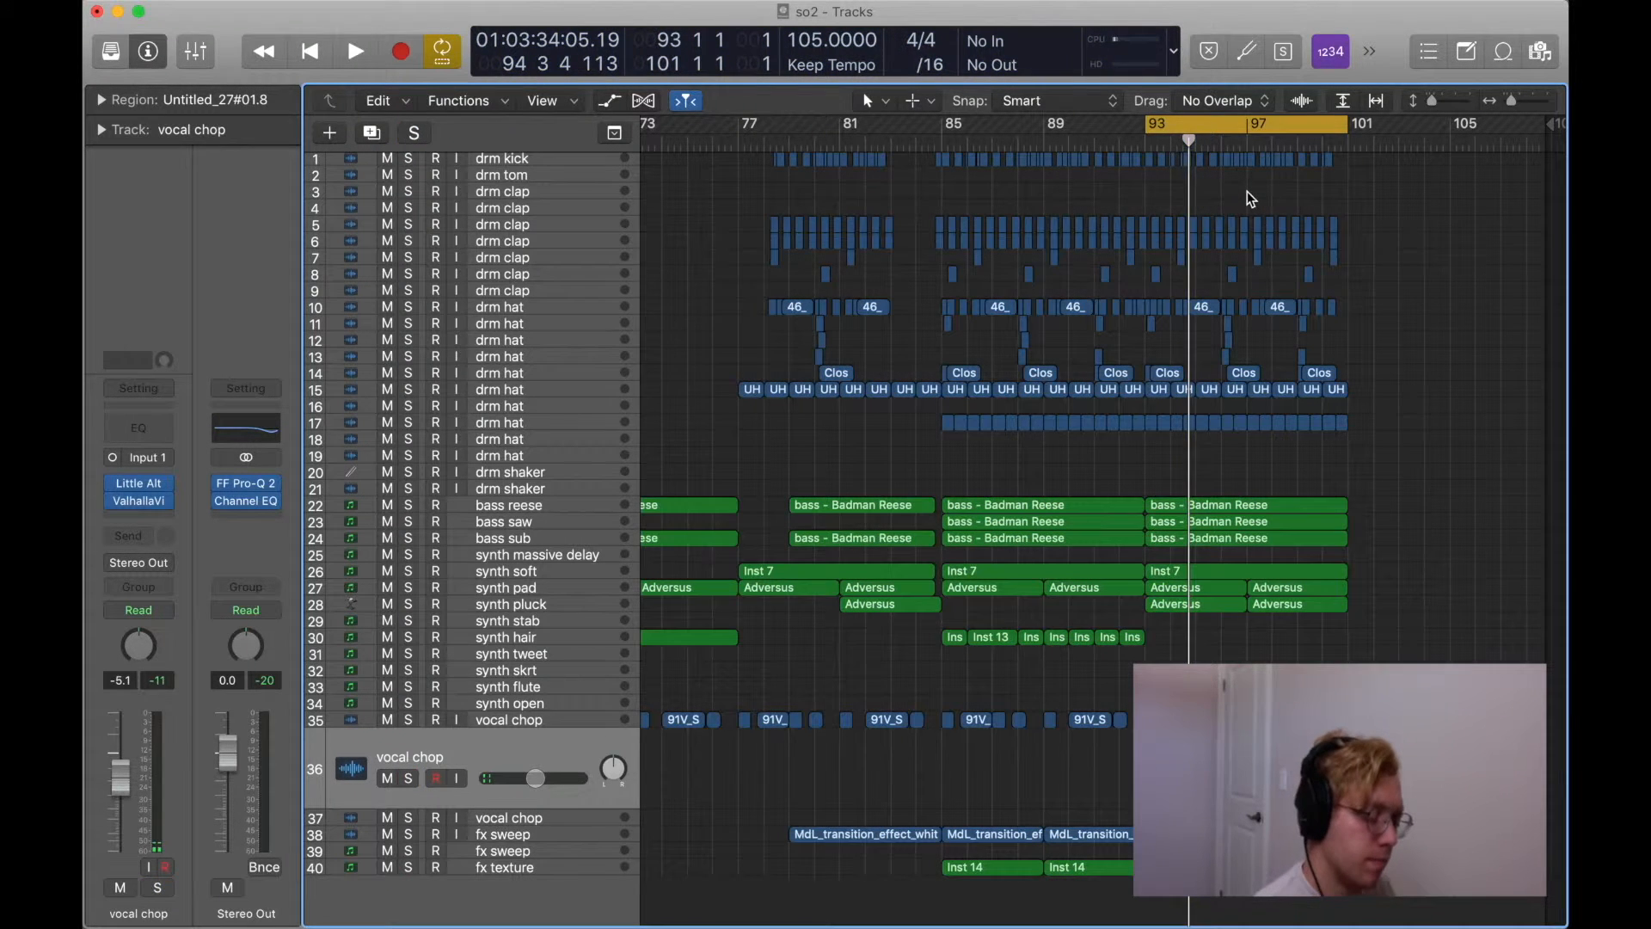
{"action": "key", "text": "space"}
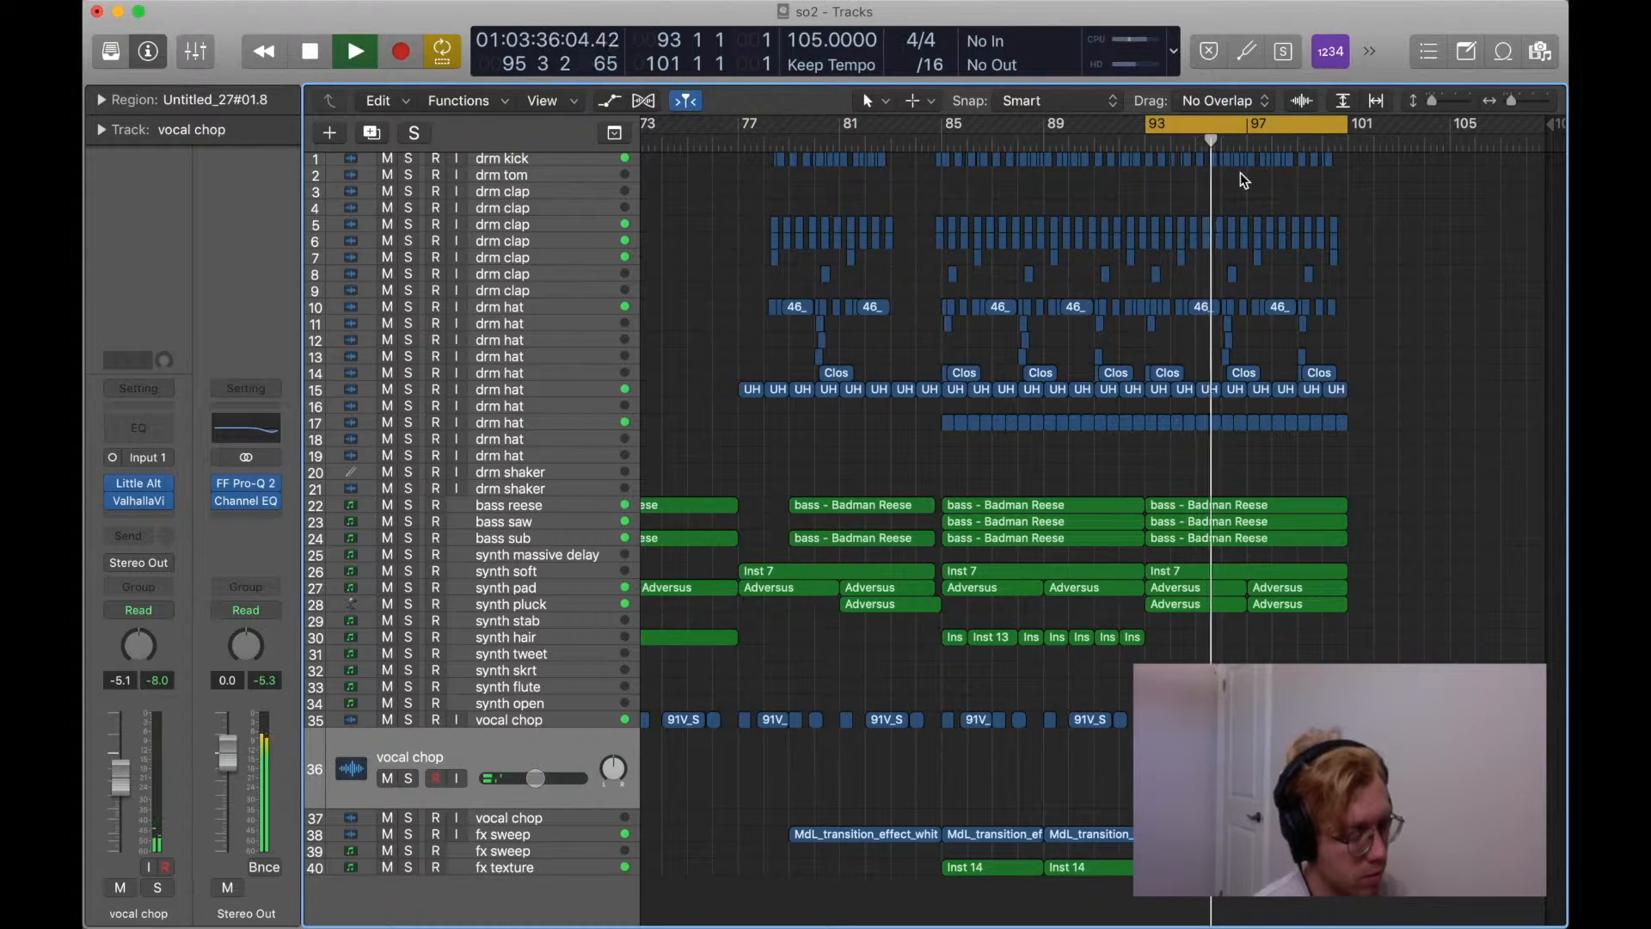
{"action": "key", "text": "z"}
{"action": "scroll", "coordinate": [1245, 180], "scroll_direction": "up", "scroll_amount": 2}
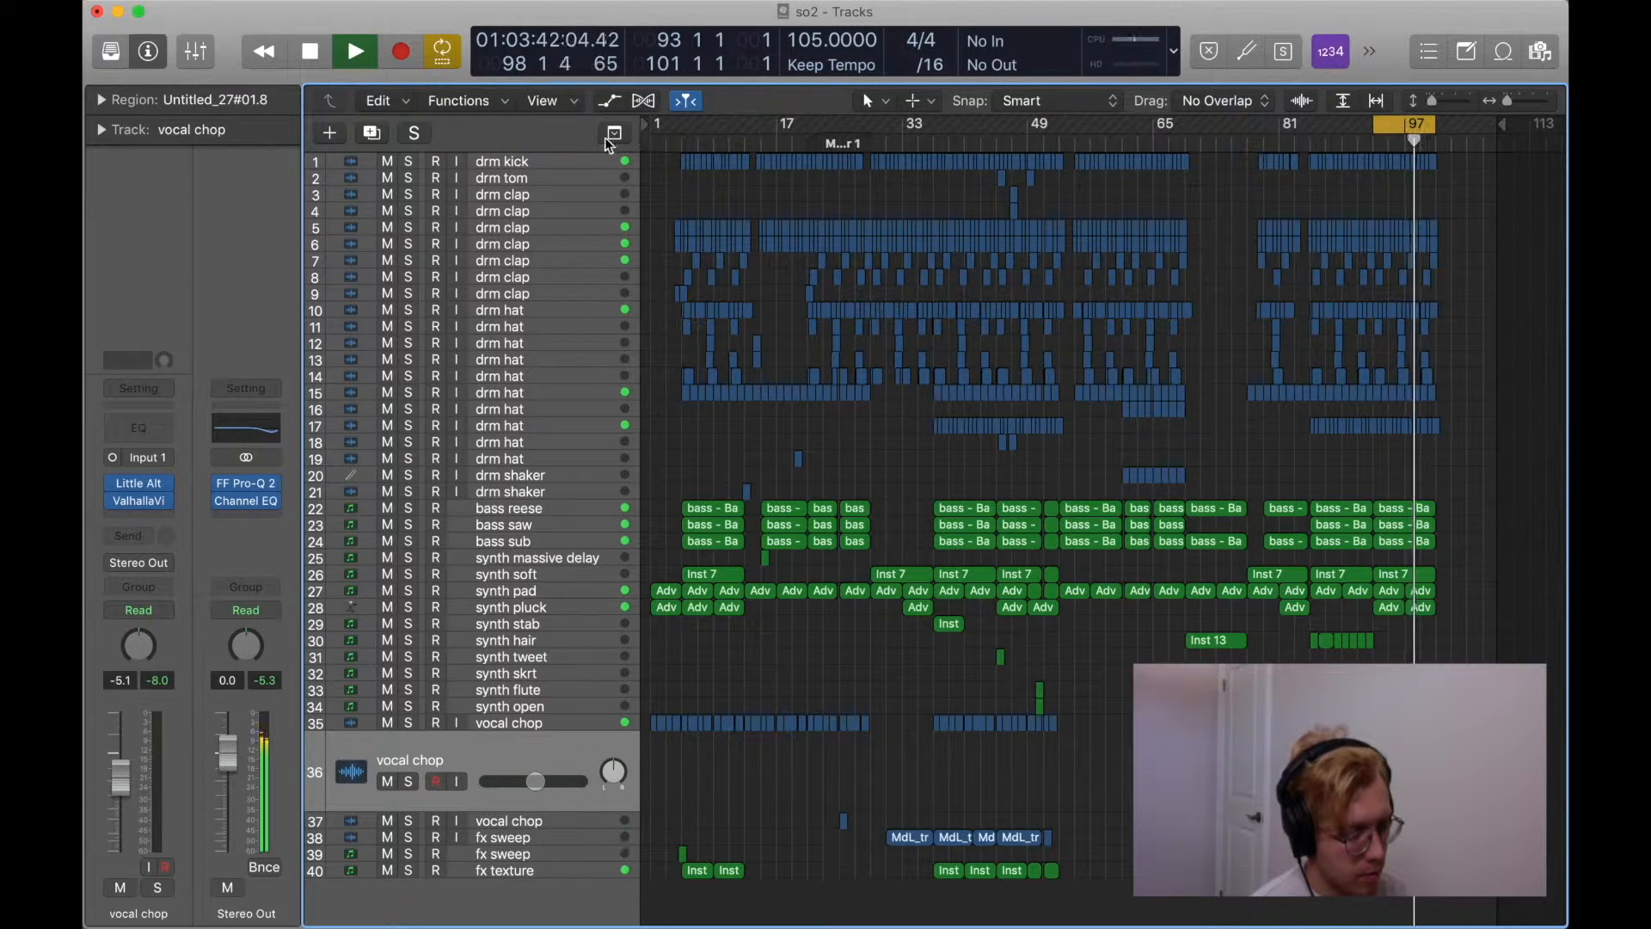
Show and hide the global tracks, stop playback with cycling off, and return the playhead to bar 1.
{"action": "key", "text": "g"}
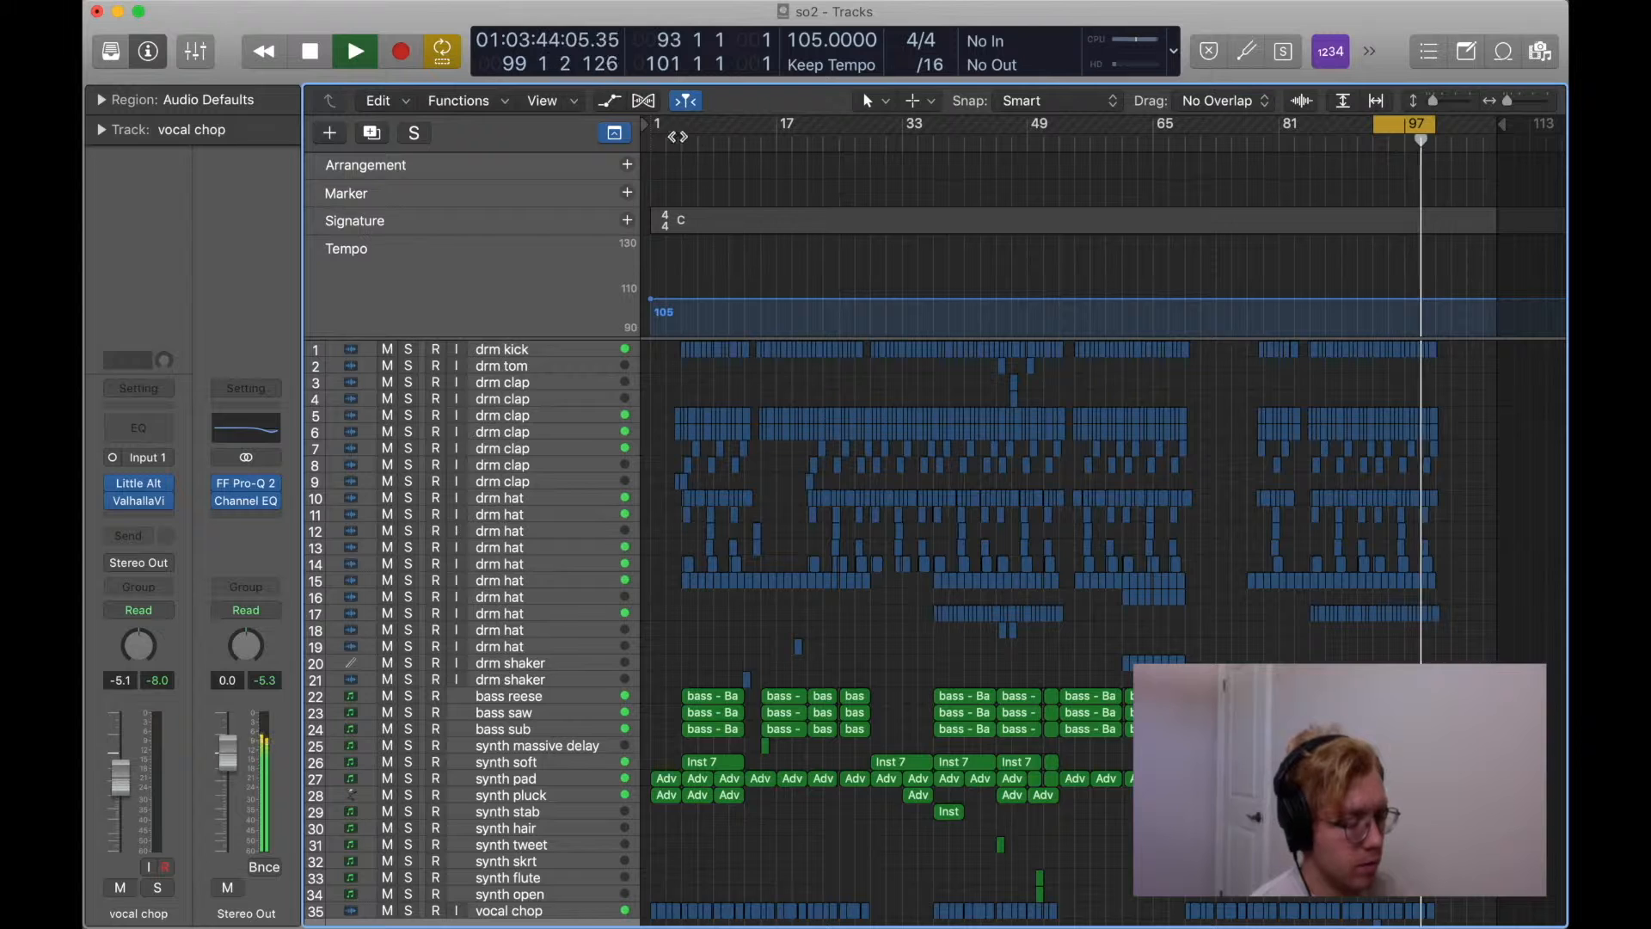
{"action": "key", "text": "g"}
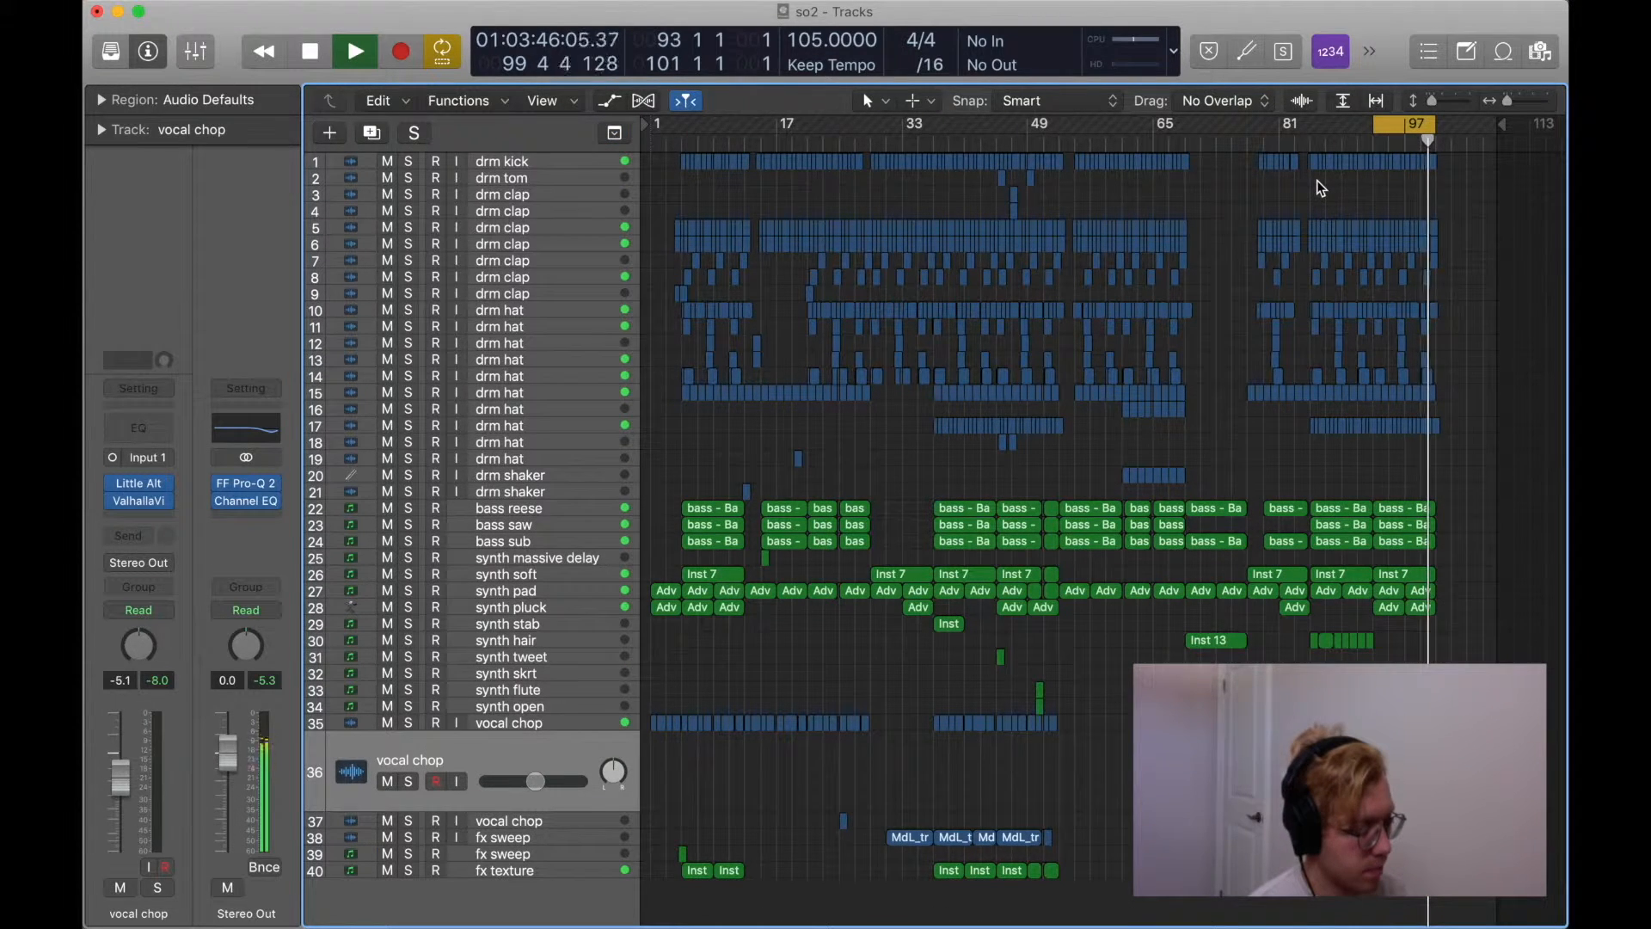
{"action": "key", "text": "space"}
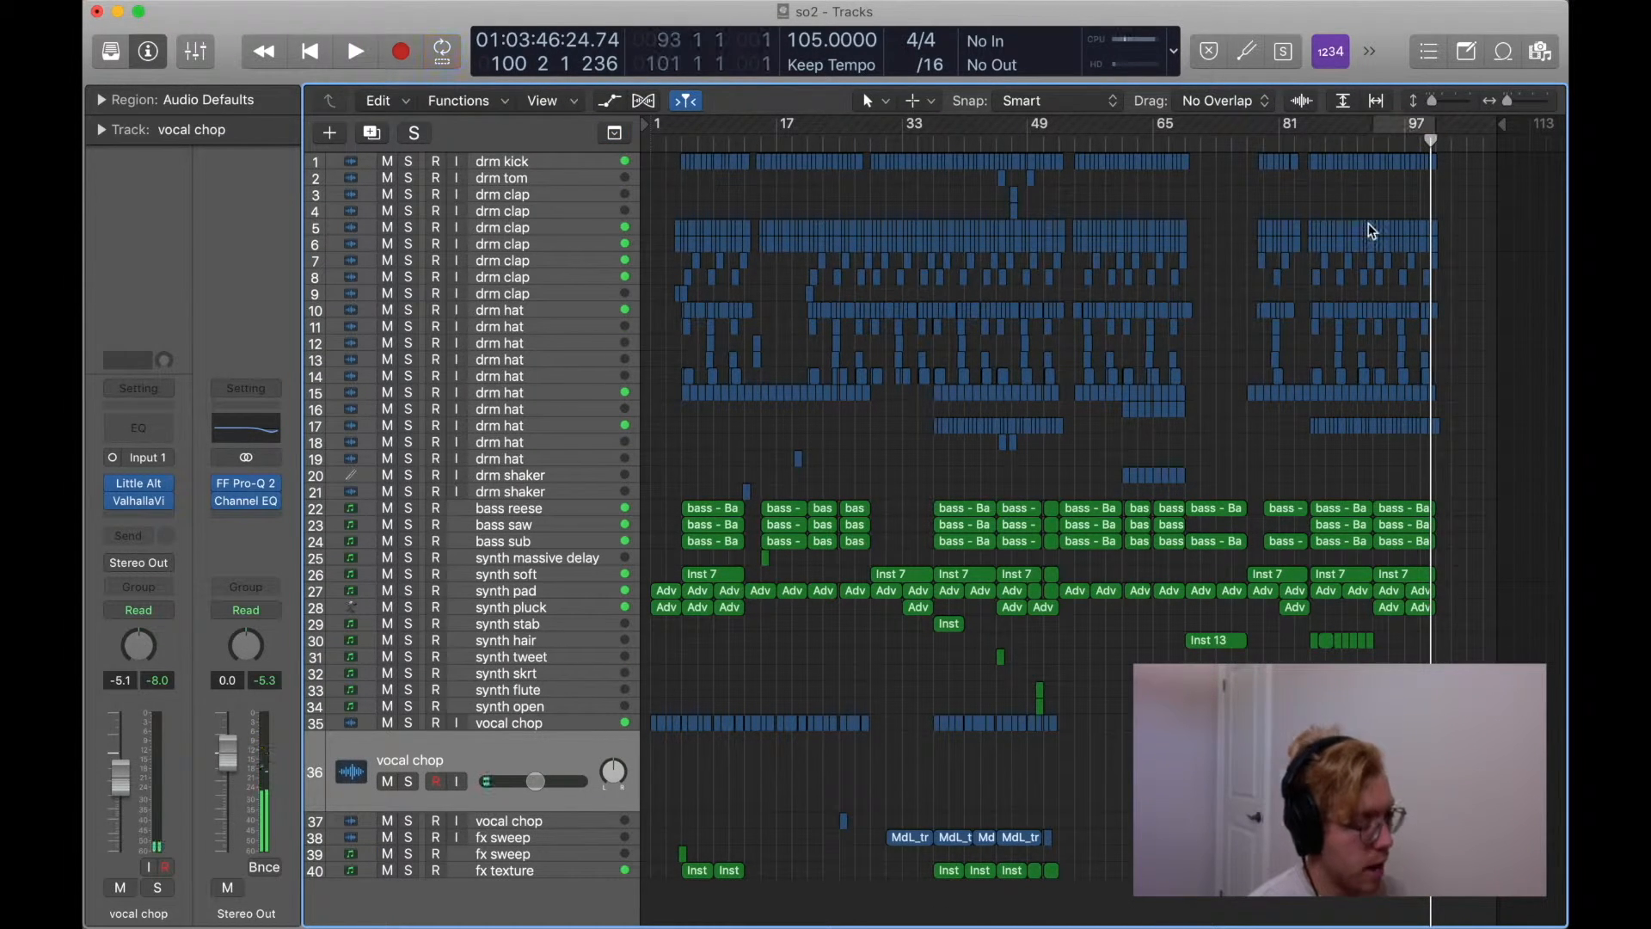
{"action": "key", "text": "Return"}
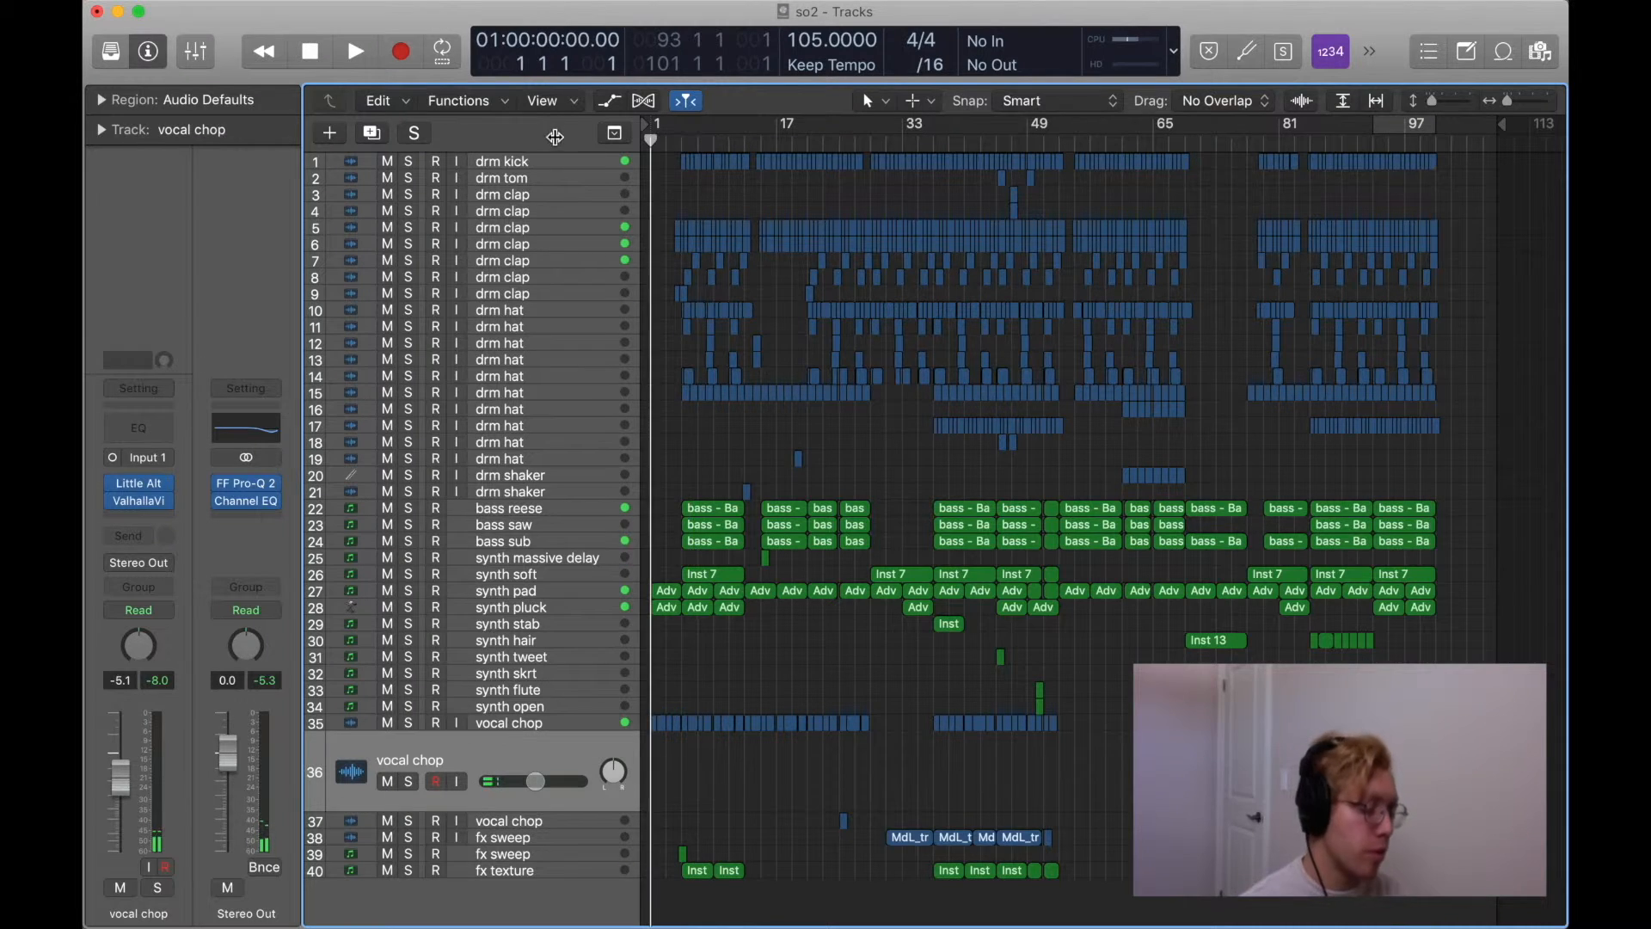